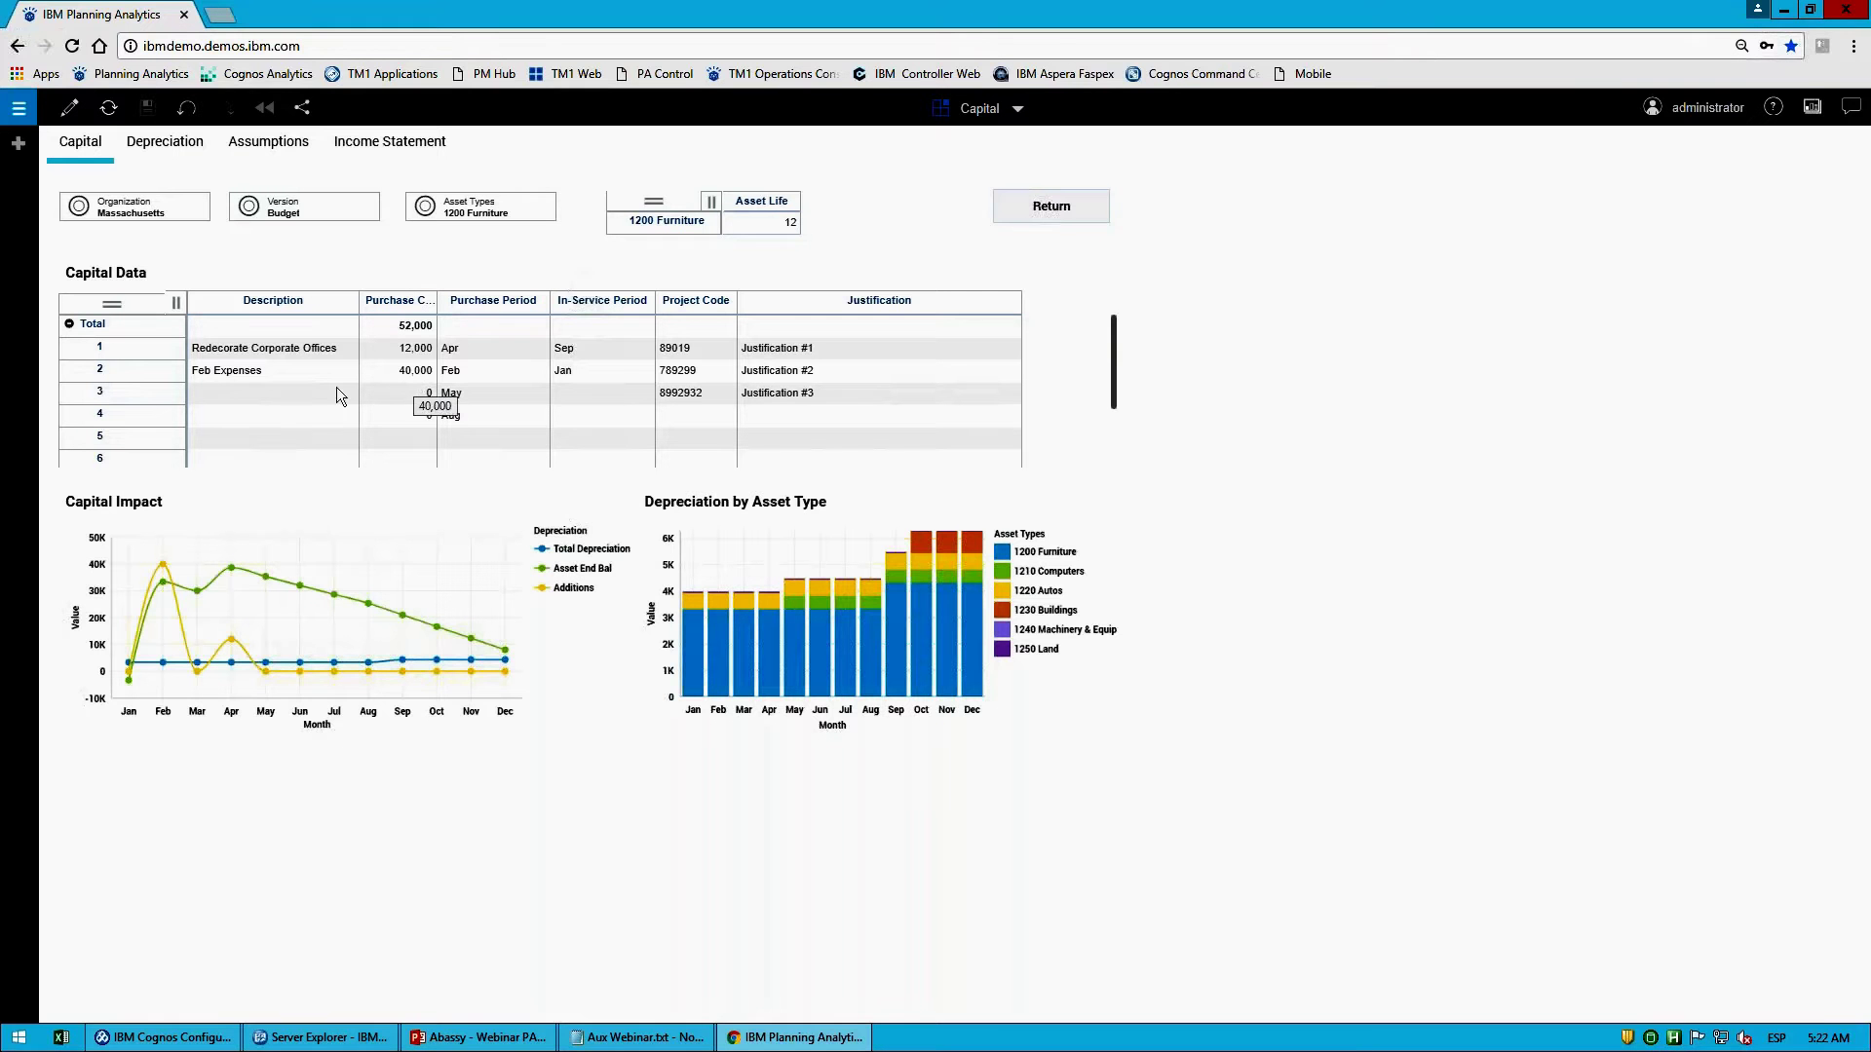
# Step: Set the In-Service Period of the Feb Expenses row in the Capital Data table to Oct
pyautogui.click(18, 144)
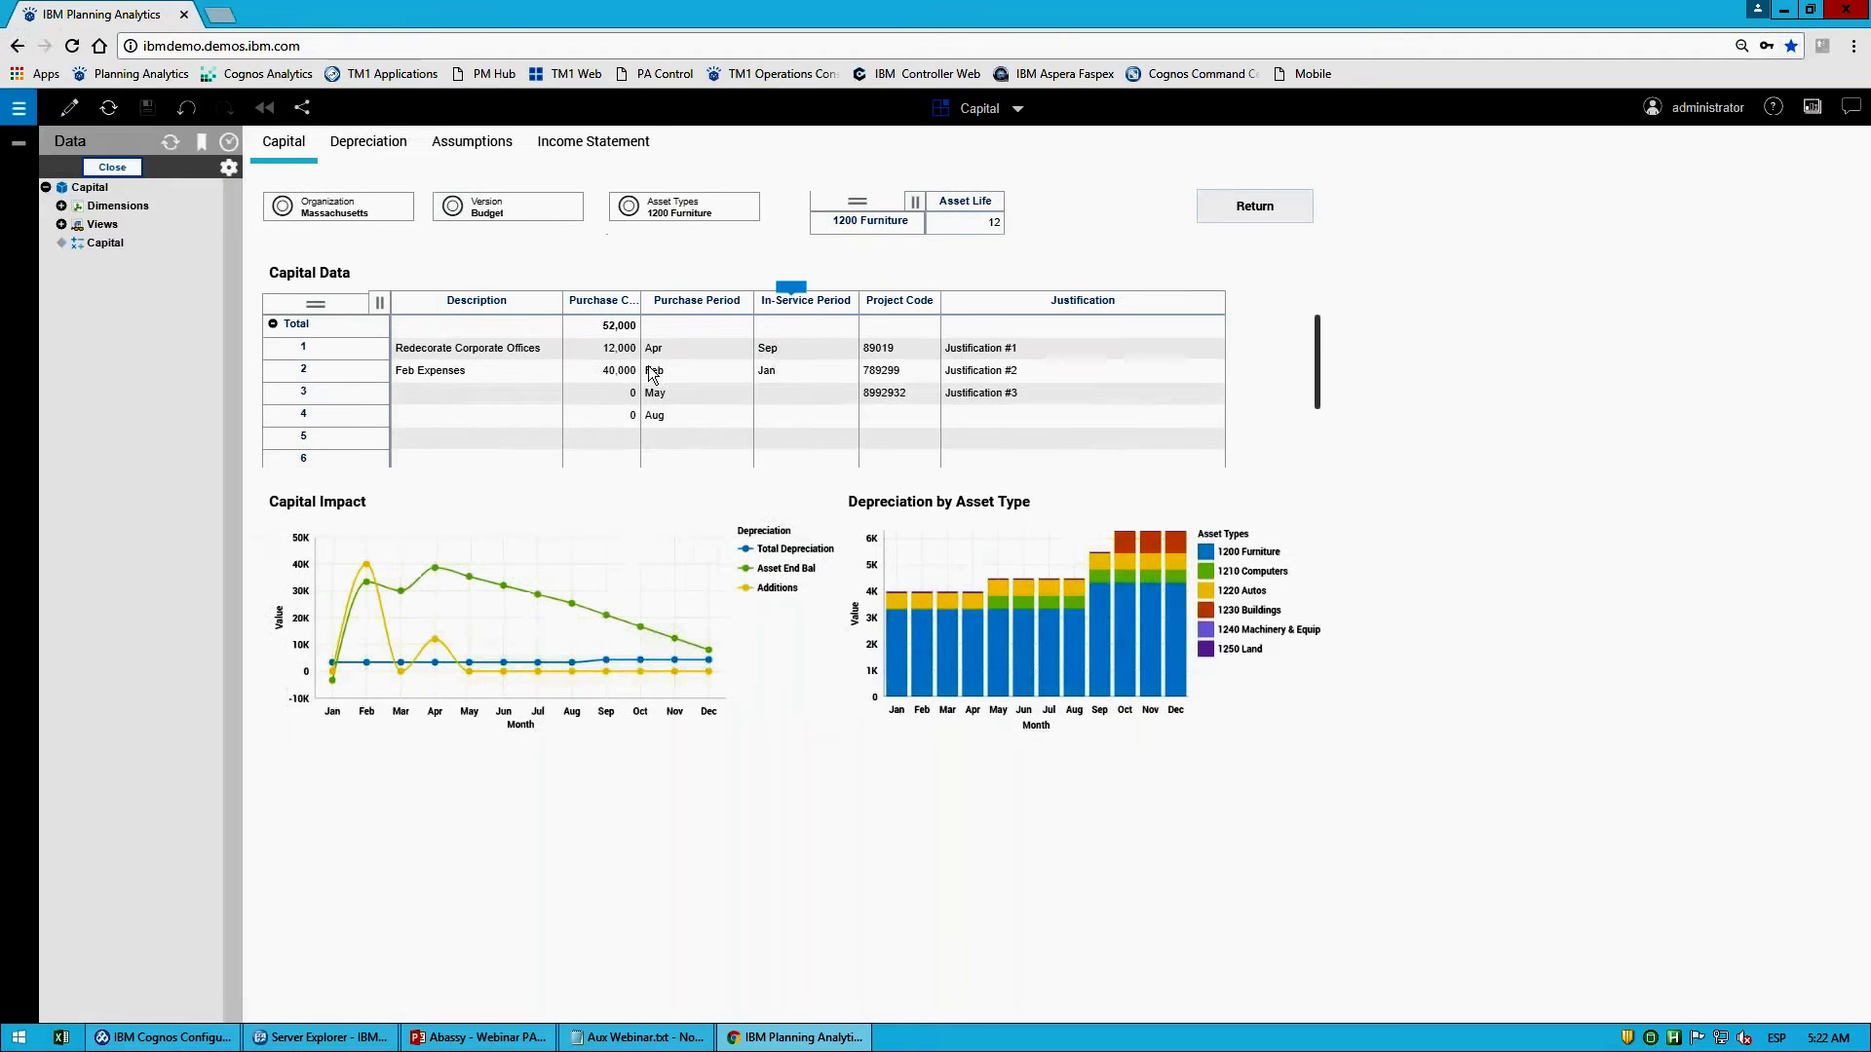
pyautogui.click(848, 371)
pyautogui.click(847, 370)
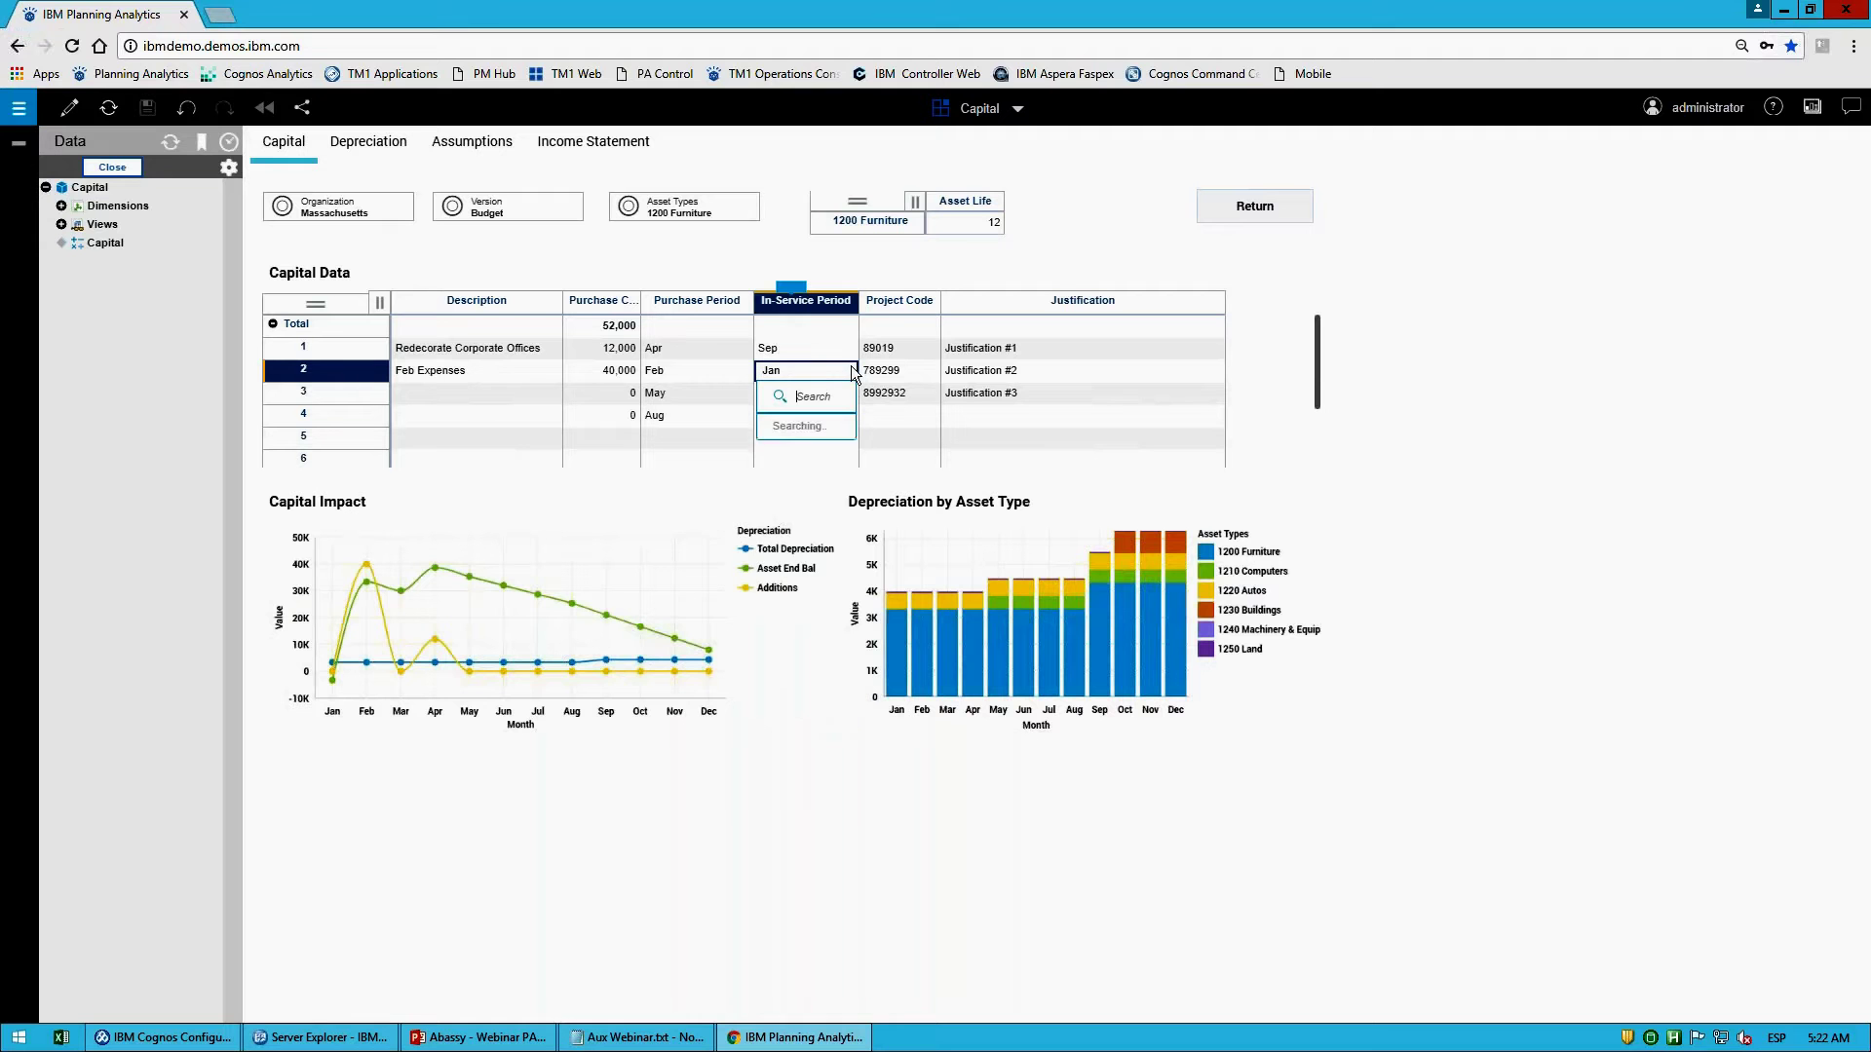
pyautogui.click(779, 678)
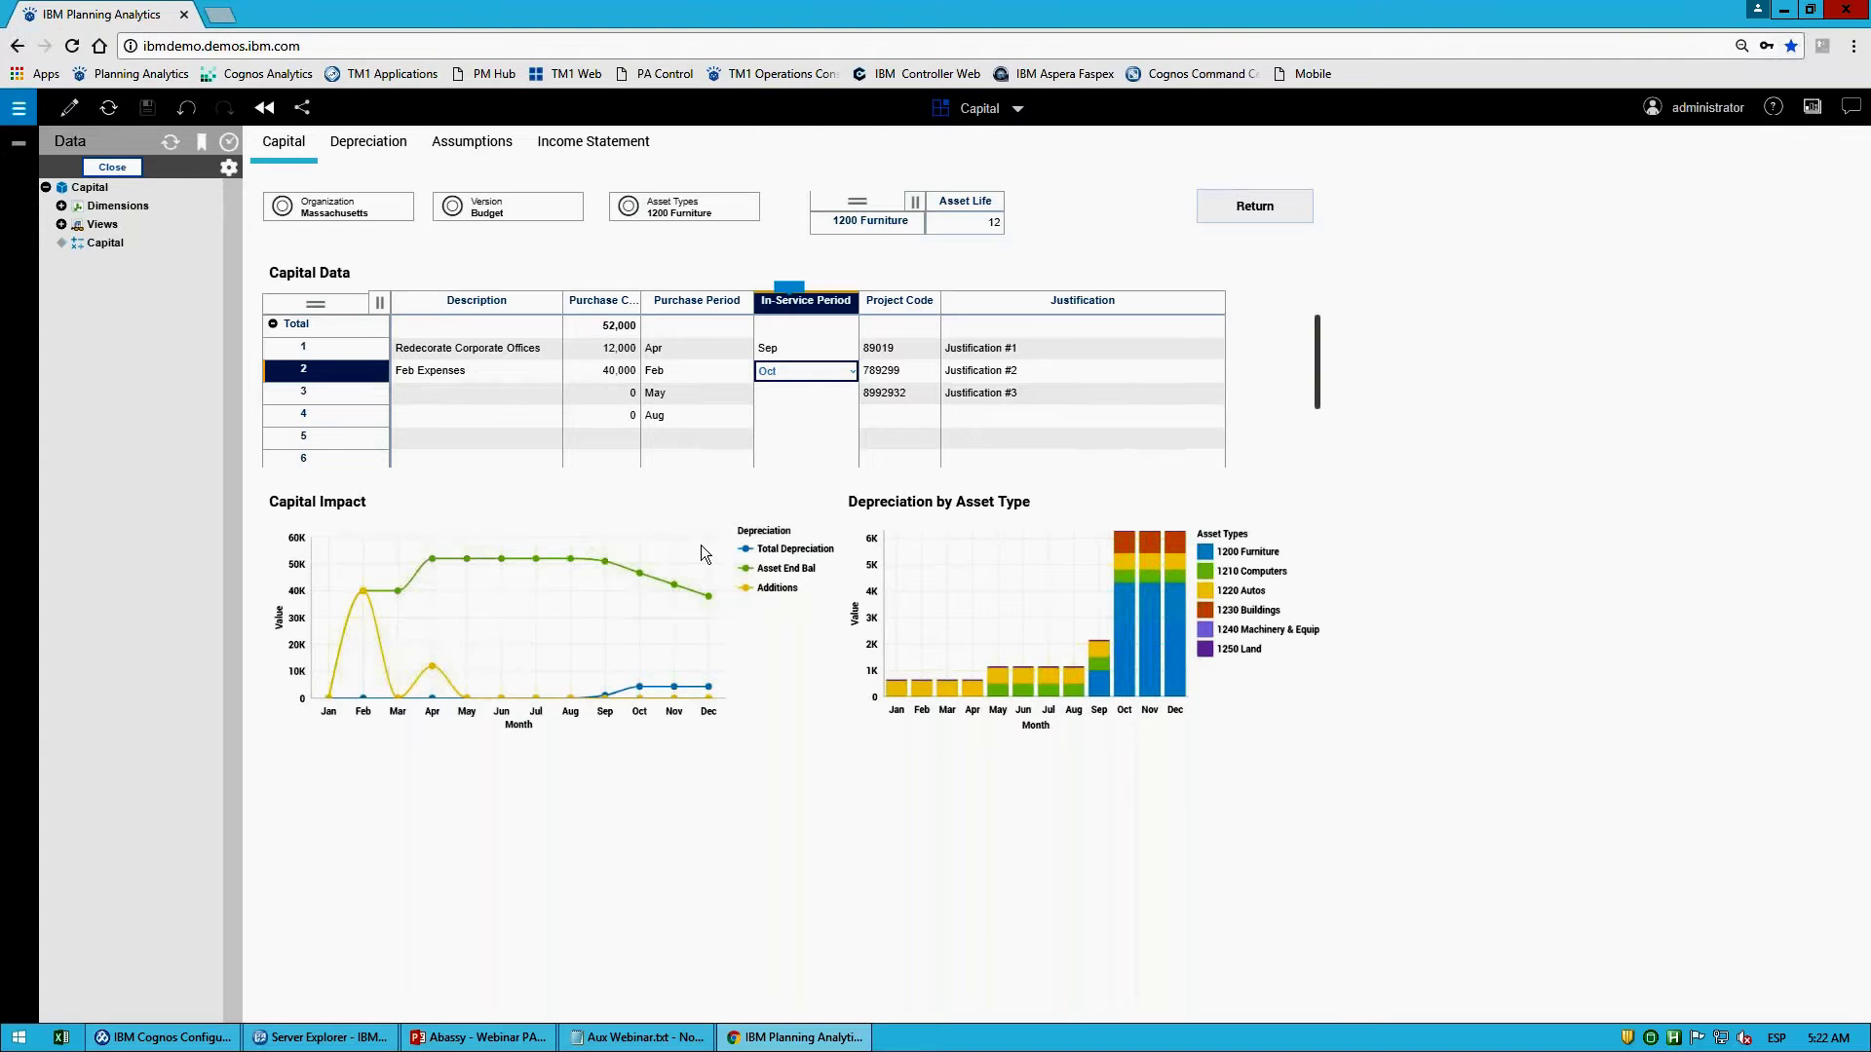
# Step: Review the Depreciation sheet and the Income Statement sheet of the Capital book for Massachusetts
pyautogui.click(396, 207)
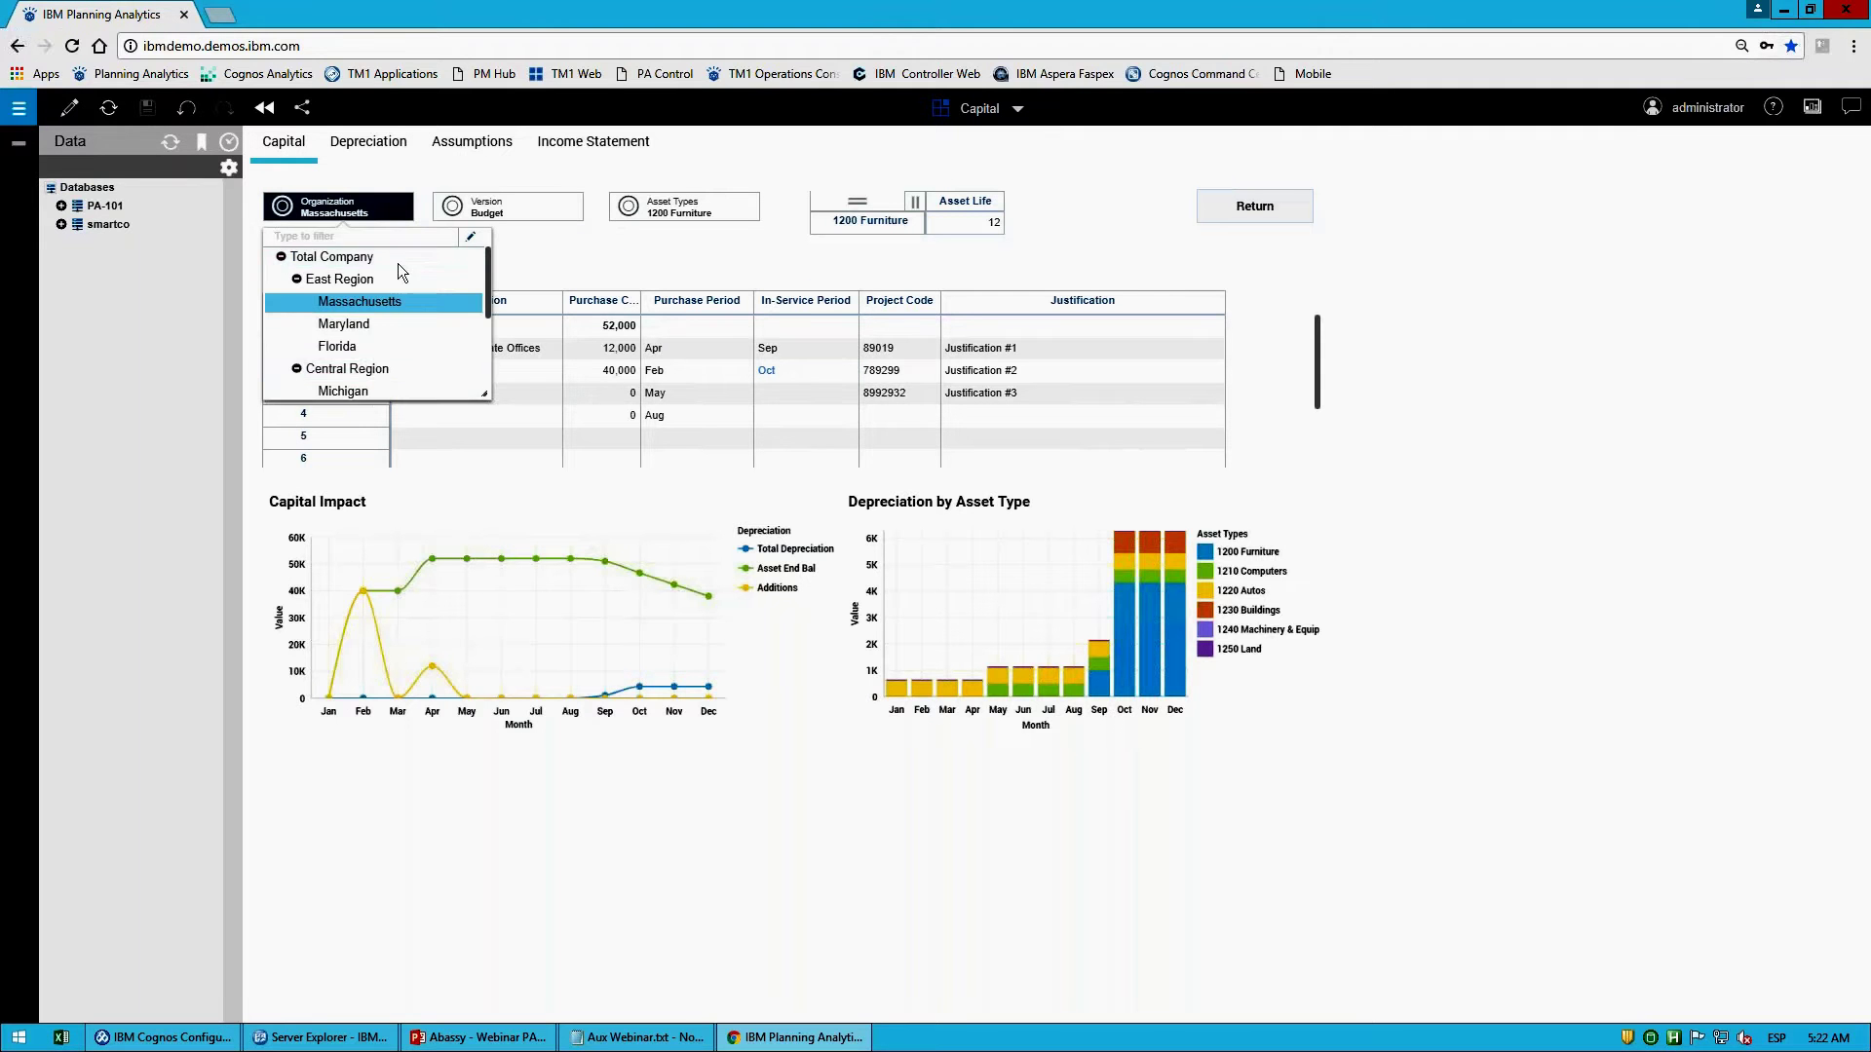
pyautogui.click(598, 249)
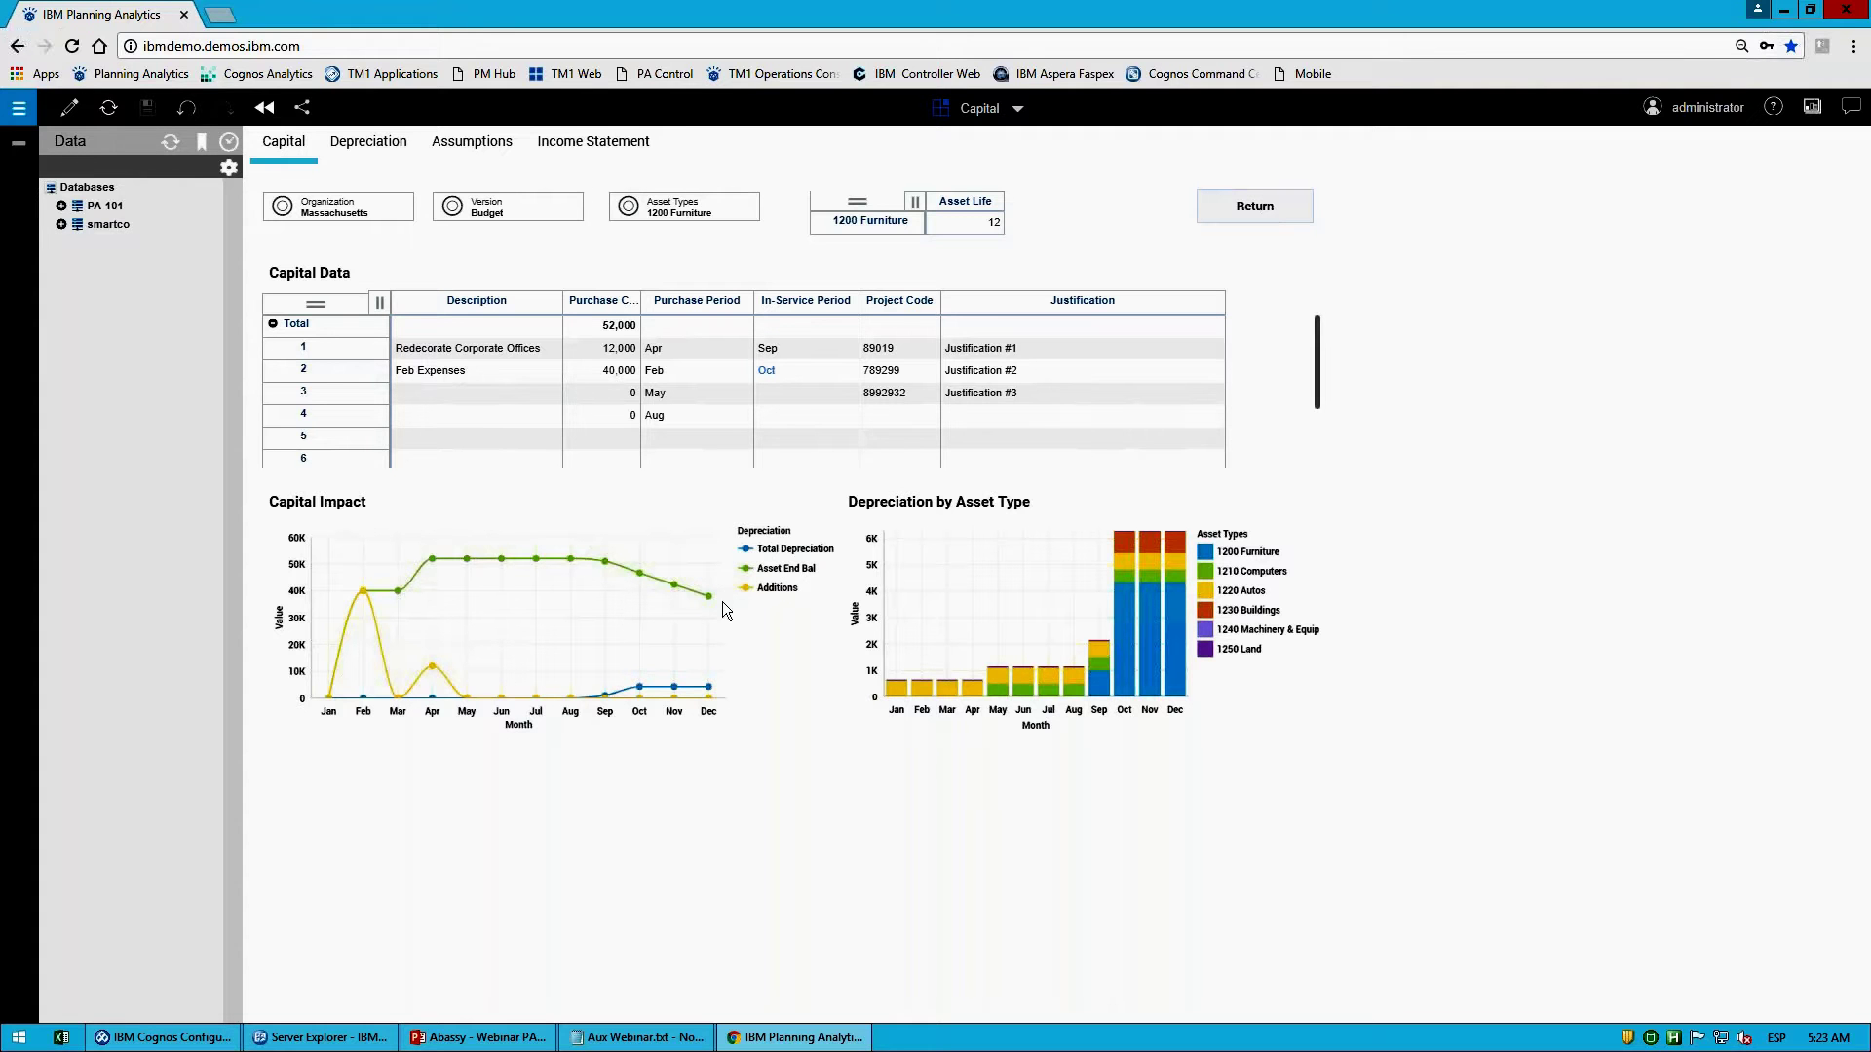
pyautogui.click(395, 147)
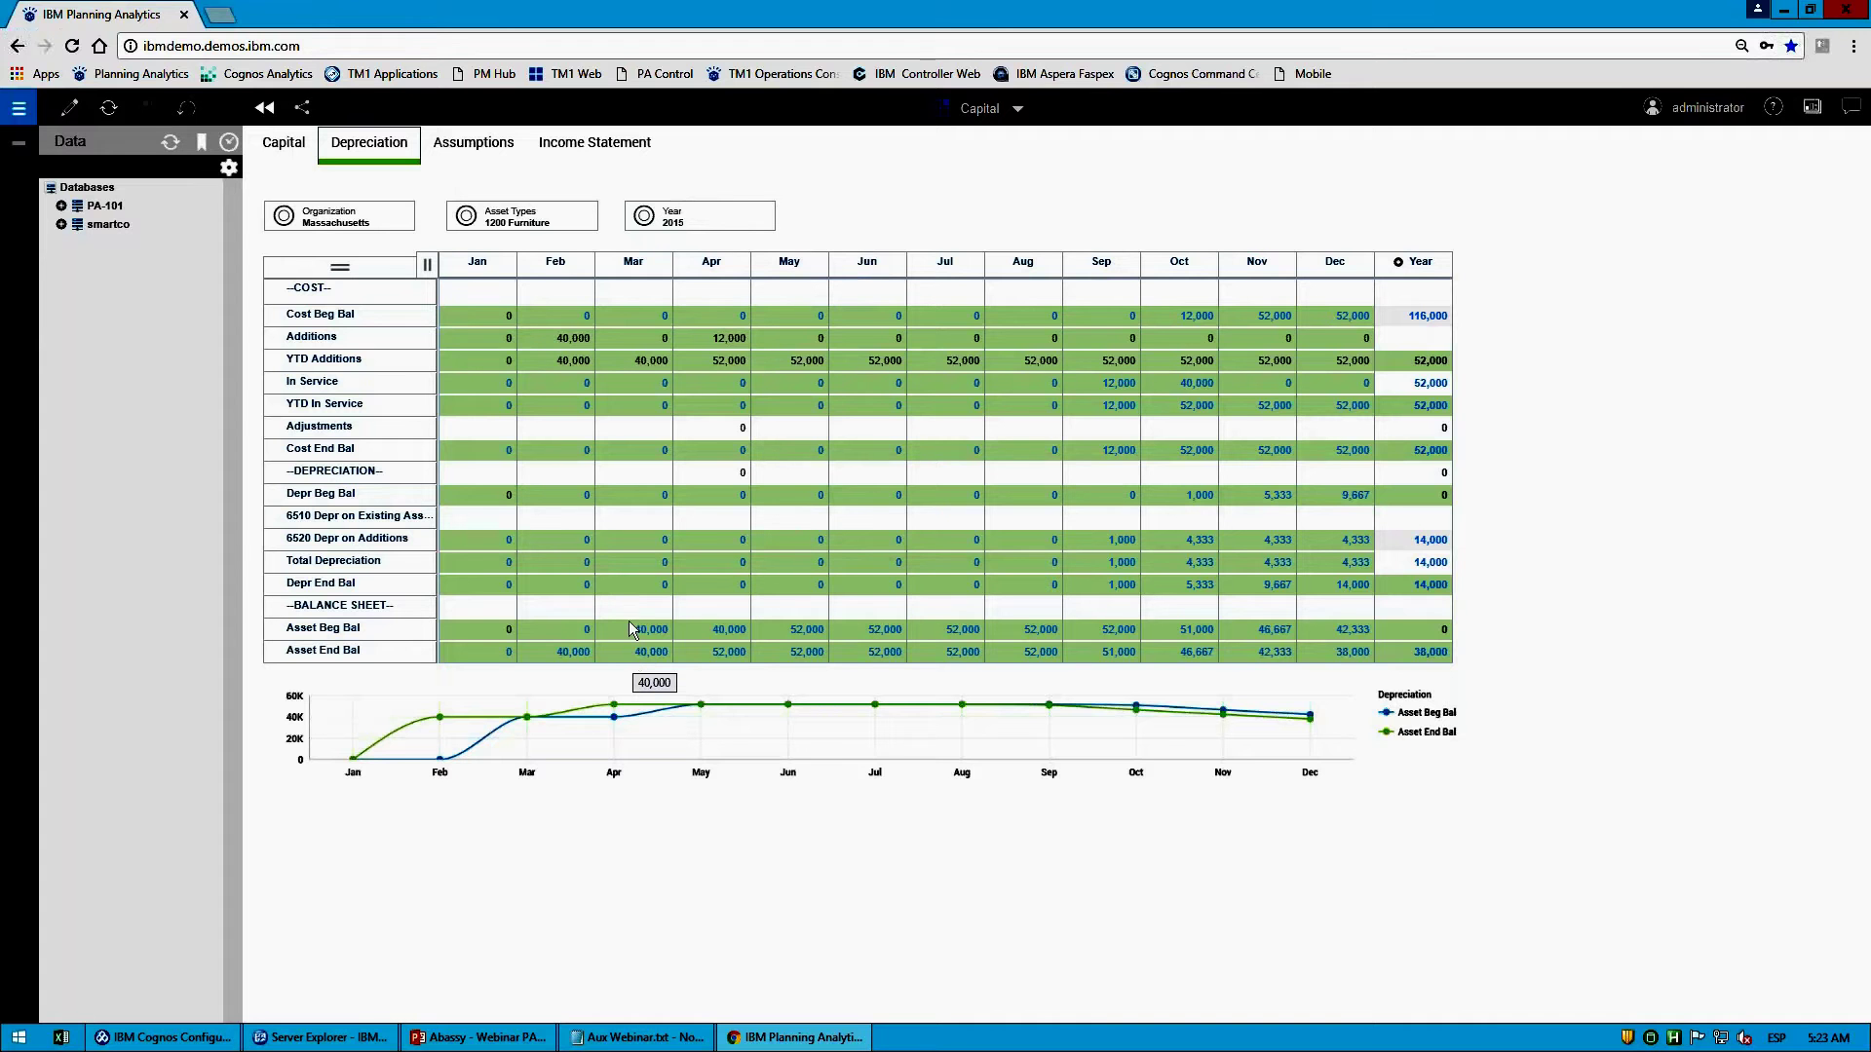
pyautogui.click(648, 146)
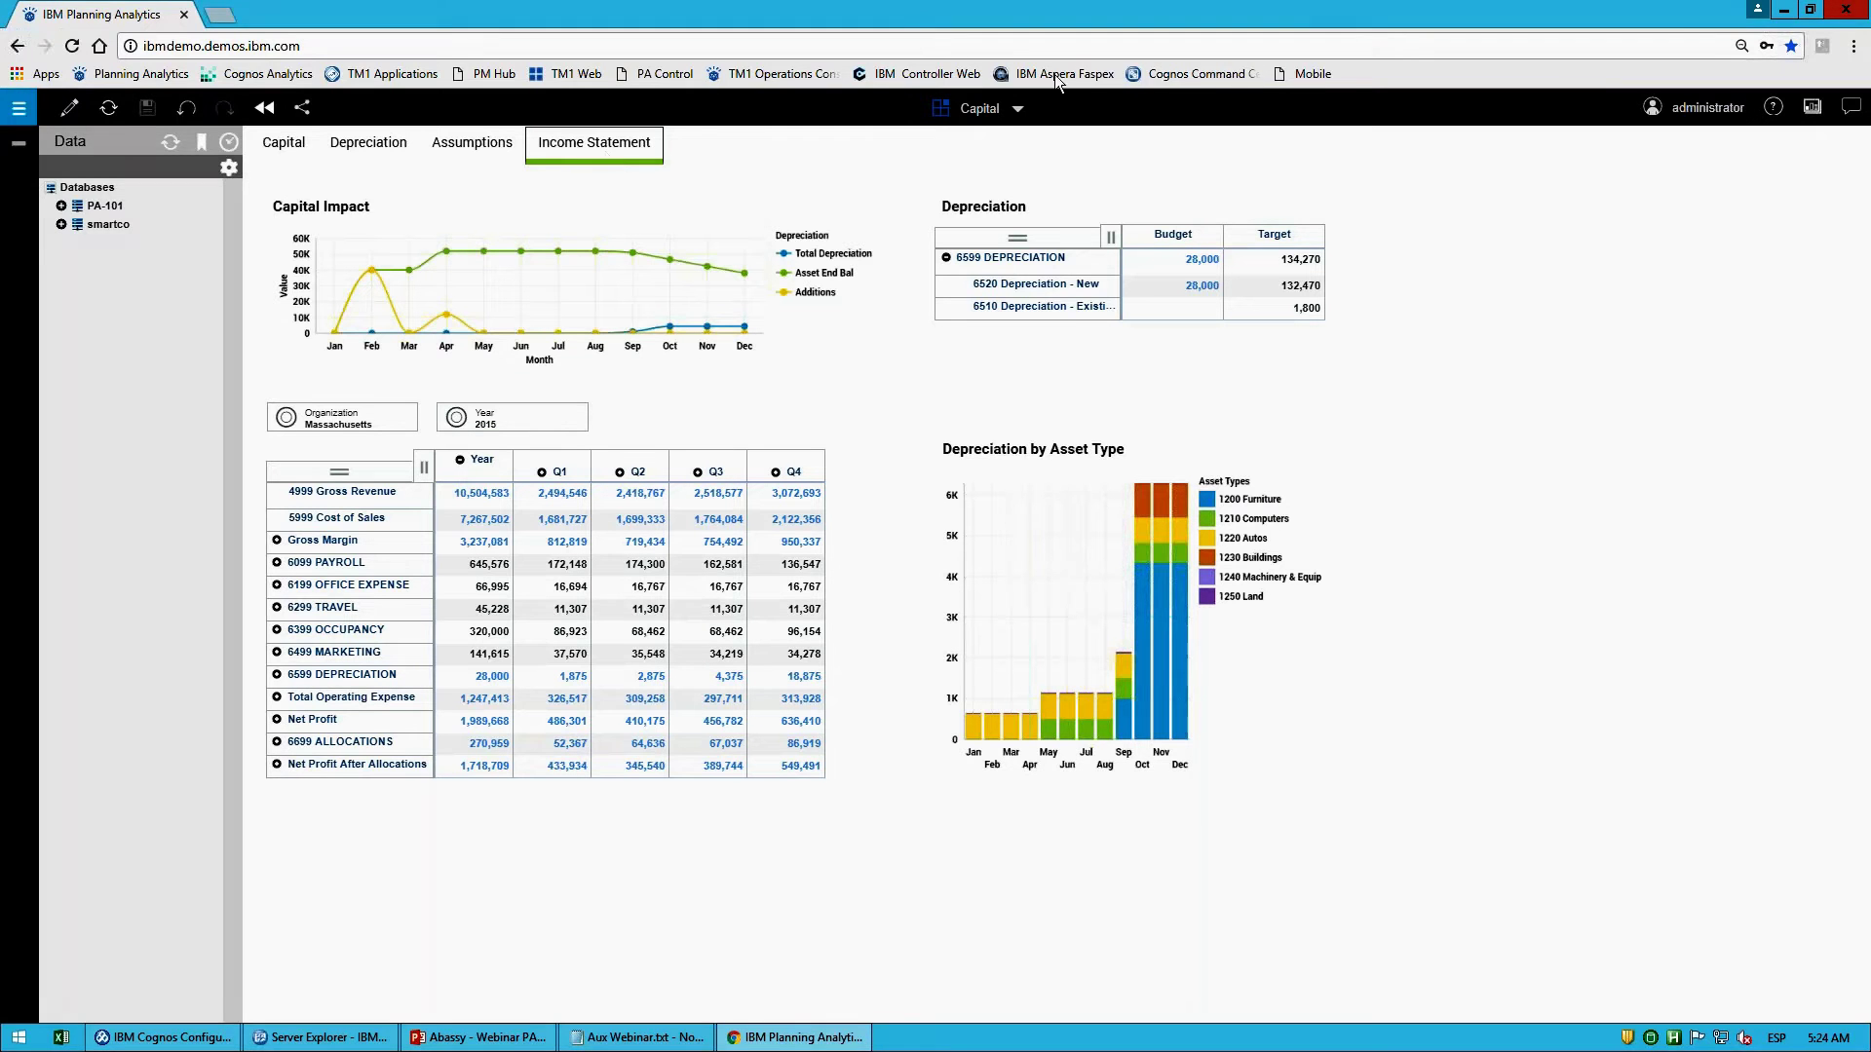
# Step: Return to the Welcome page and create a new blank book
pyautogui.click(982, 110)
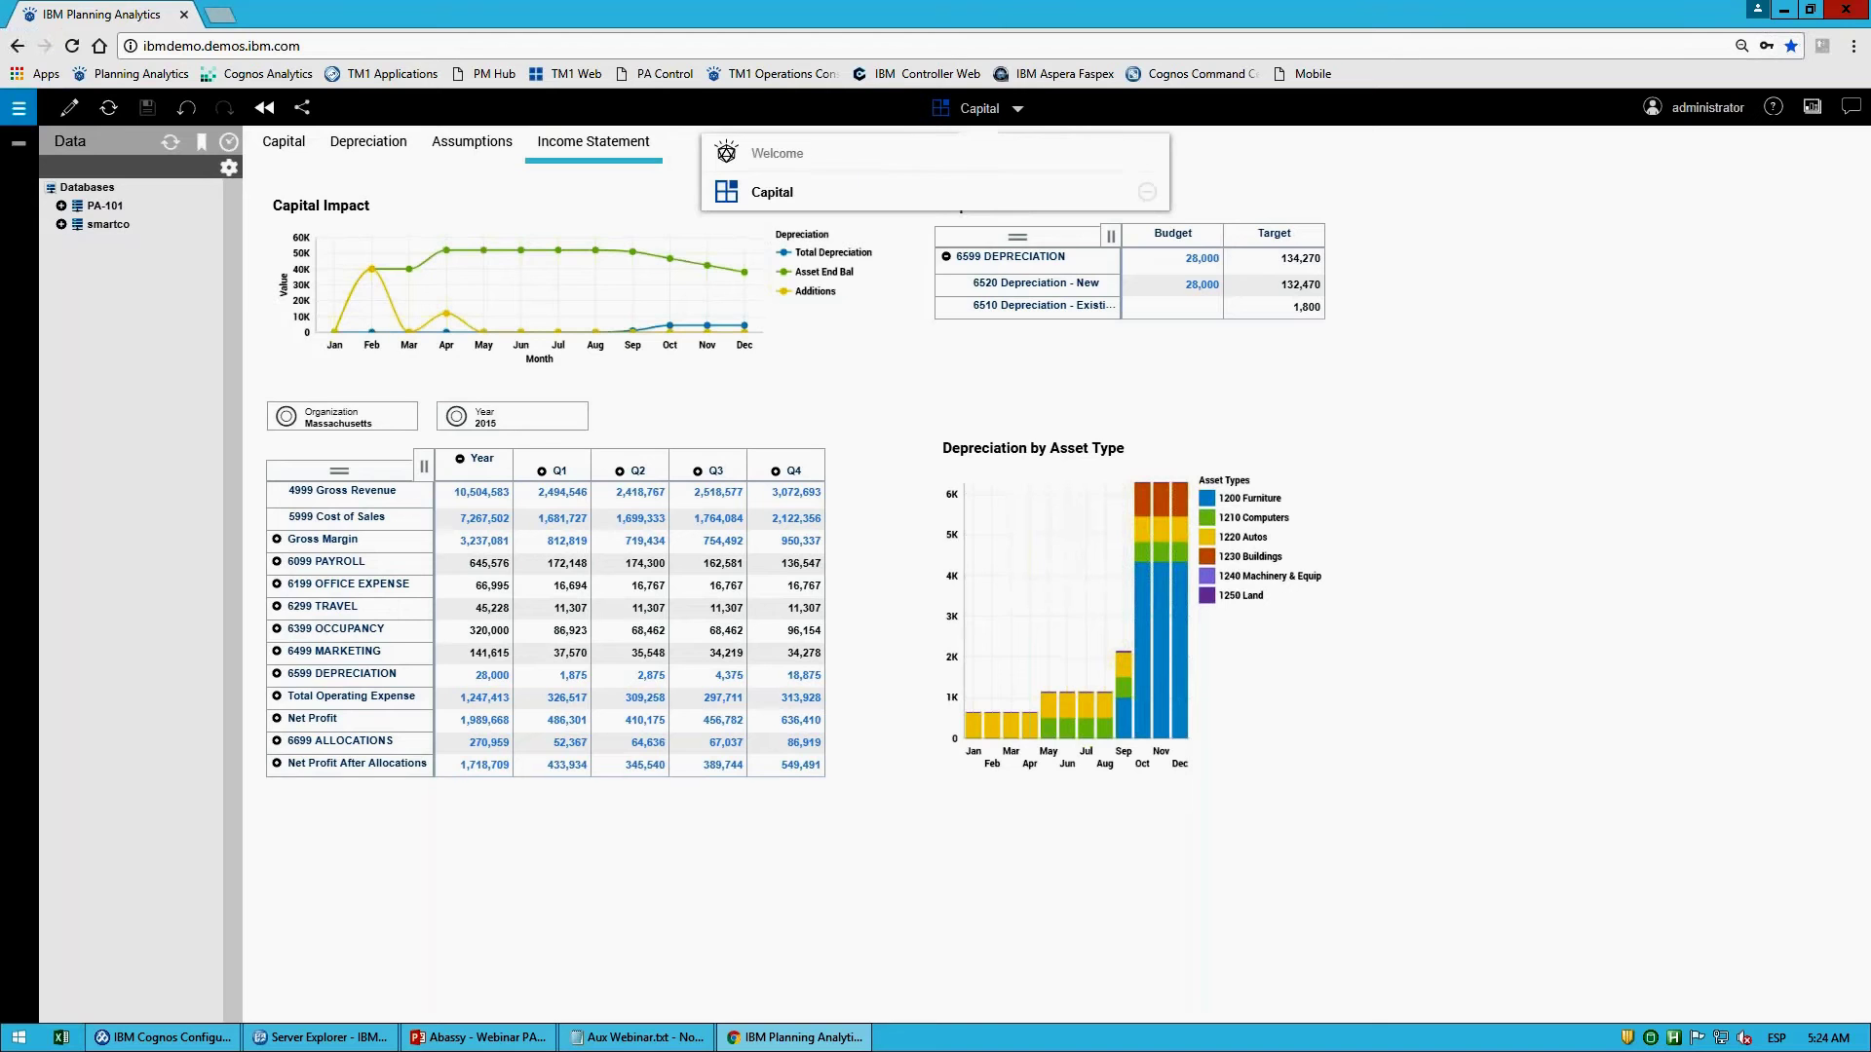
pyautogui.click(777, 153)
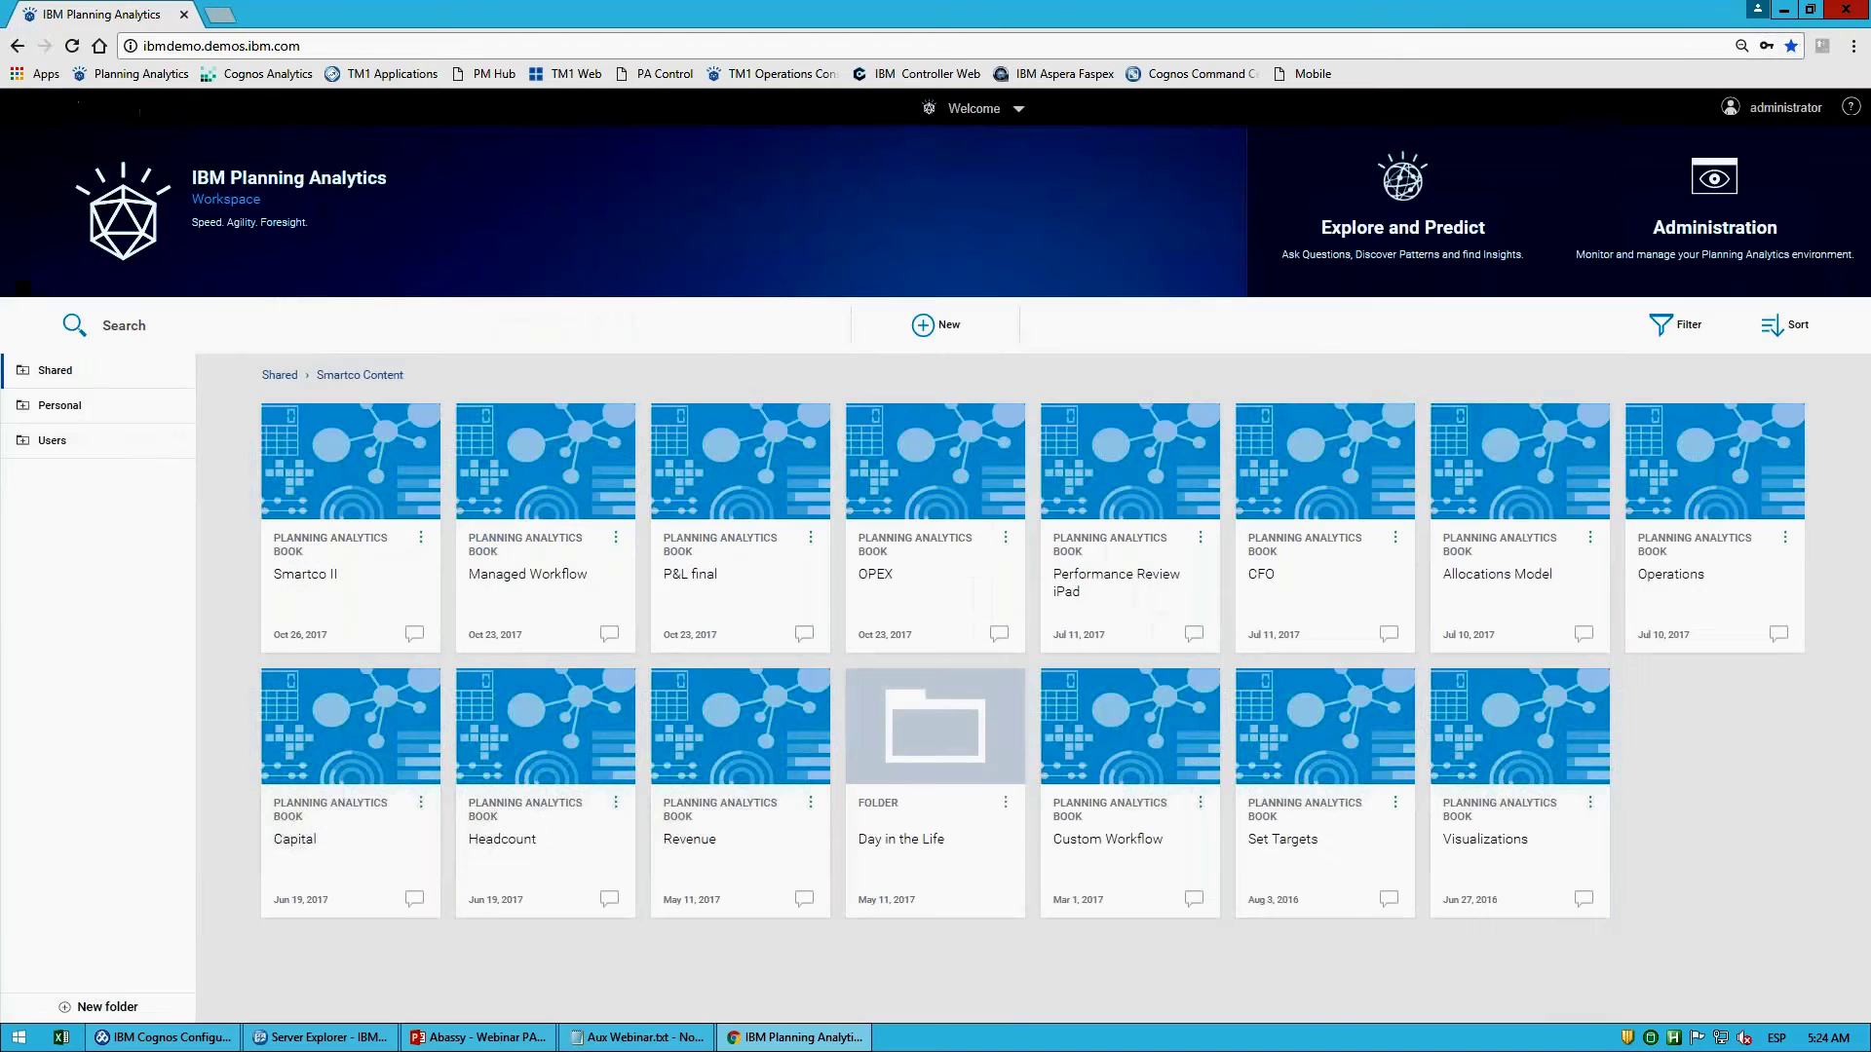
pyautogui.click(921, 329)
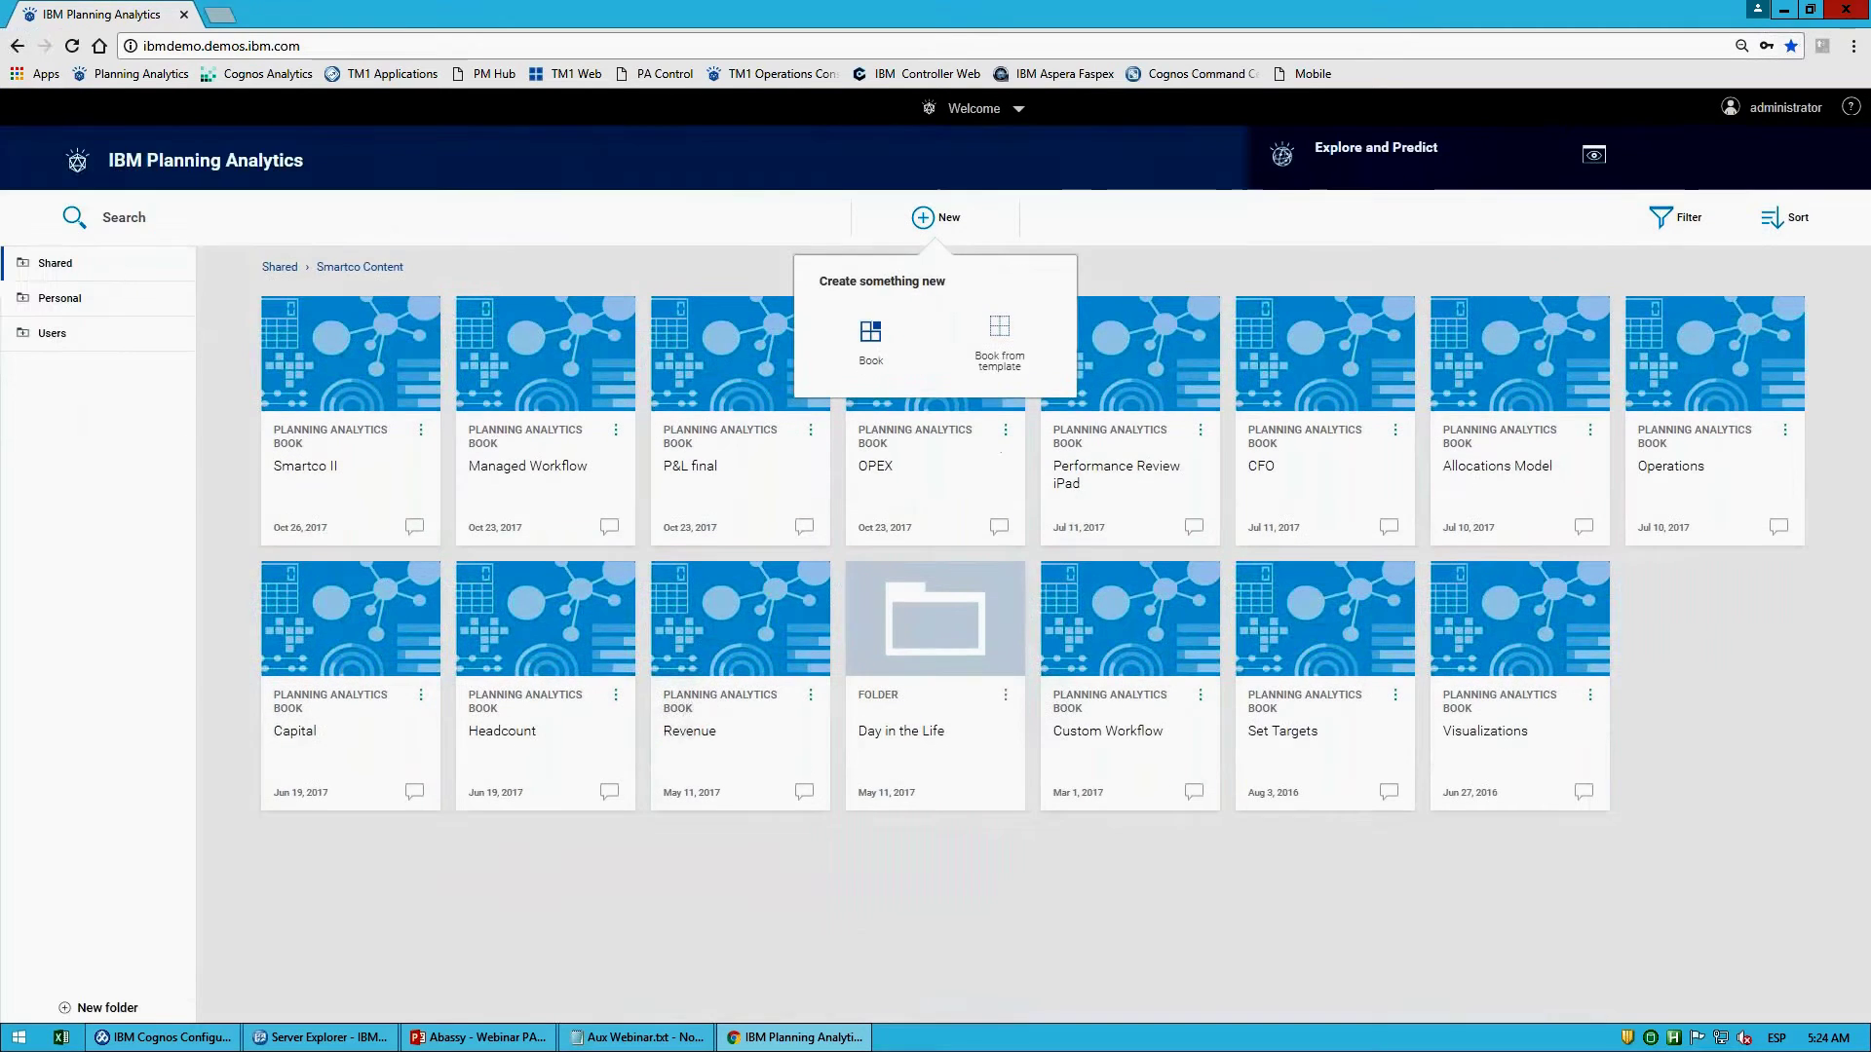
pyautogui.click(885, 338)
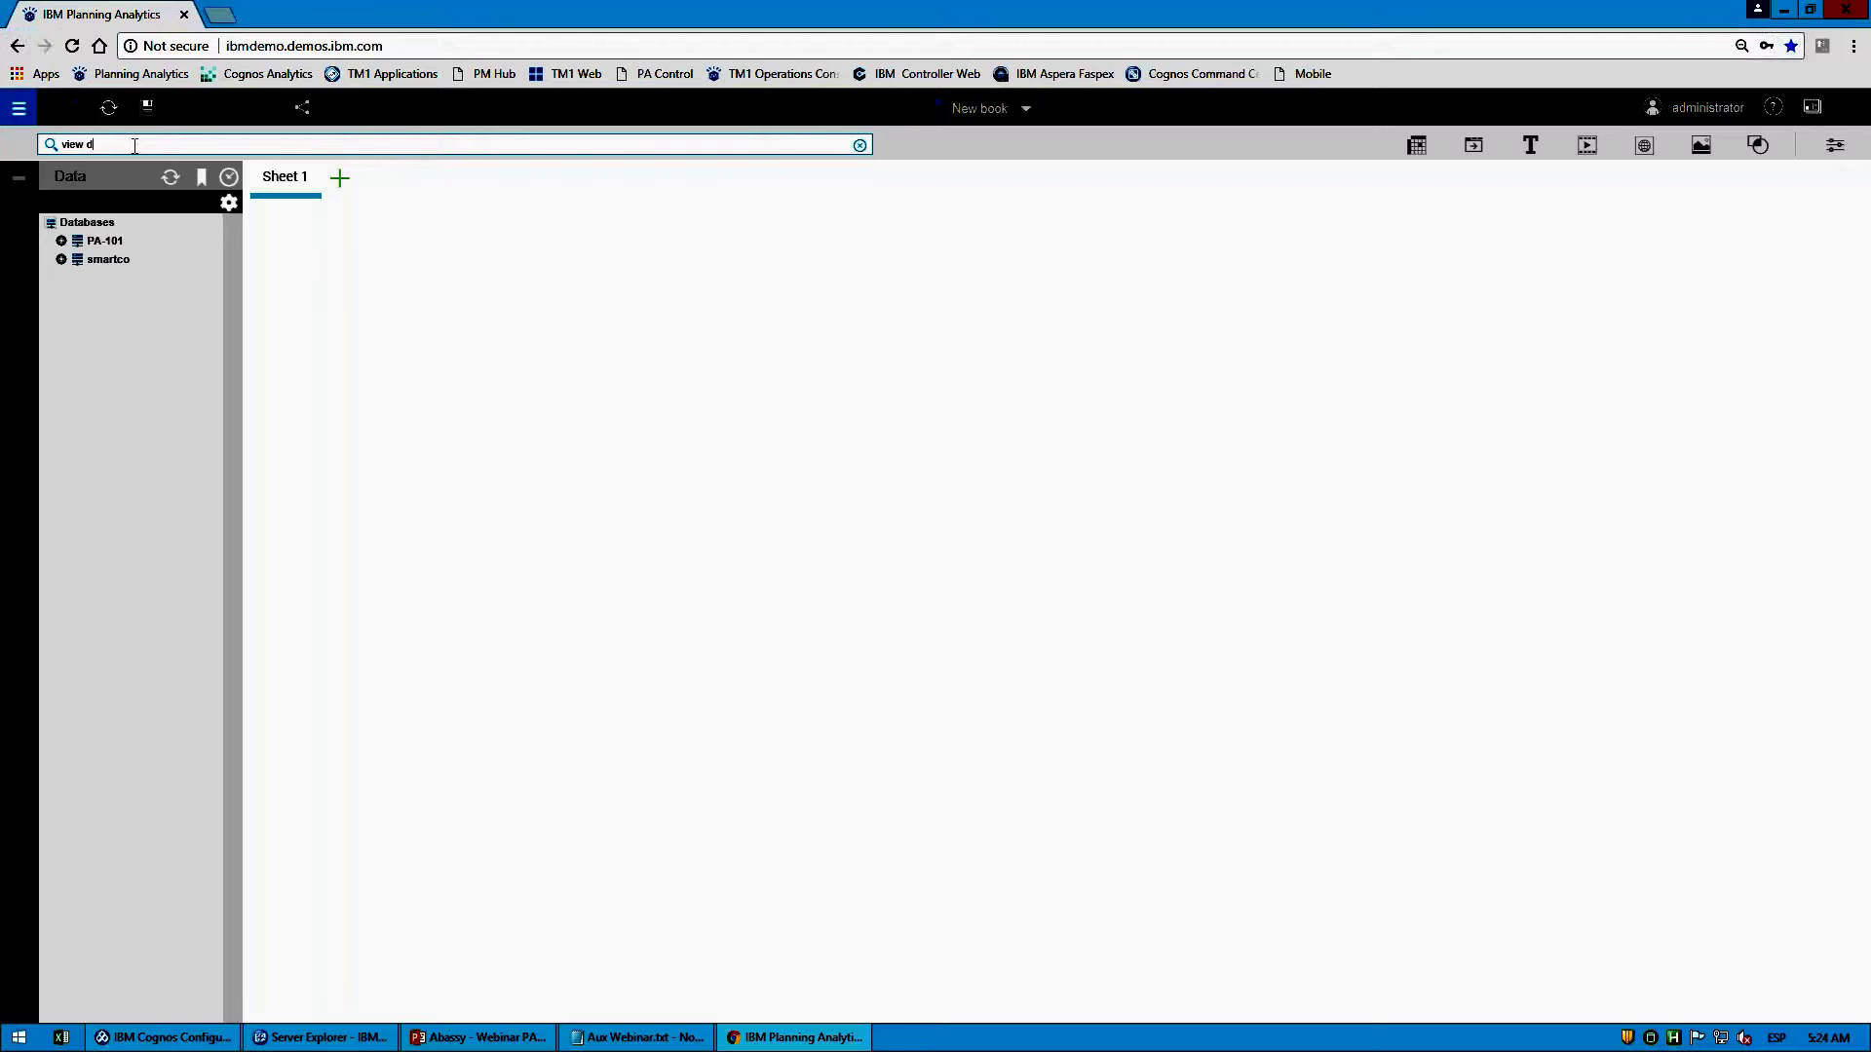
# Step: Search for "view data entry", add the PA-101 Opex Data Entry view to the sheet and stretch it to nearly full width
pyautogui.write('ata entry')
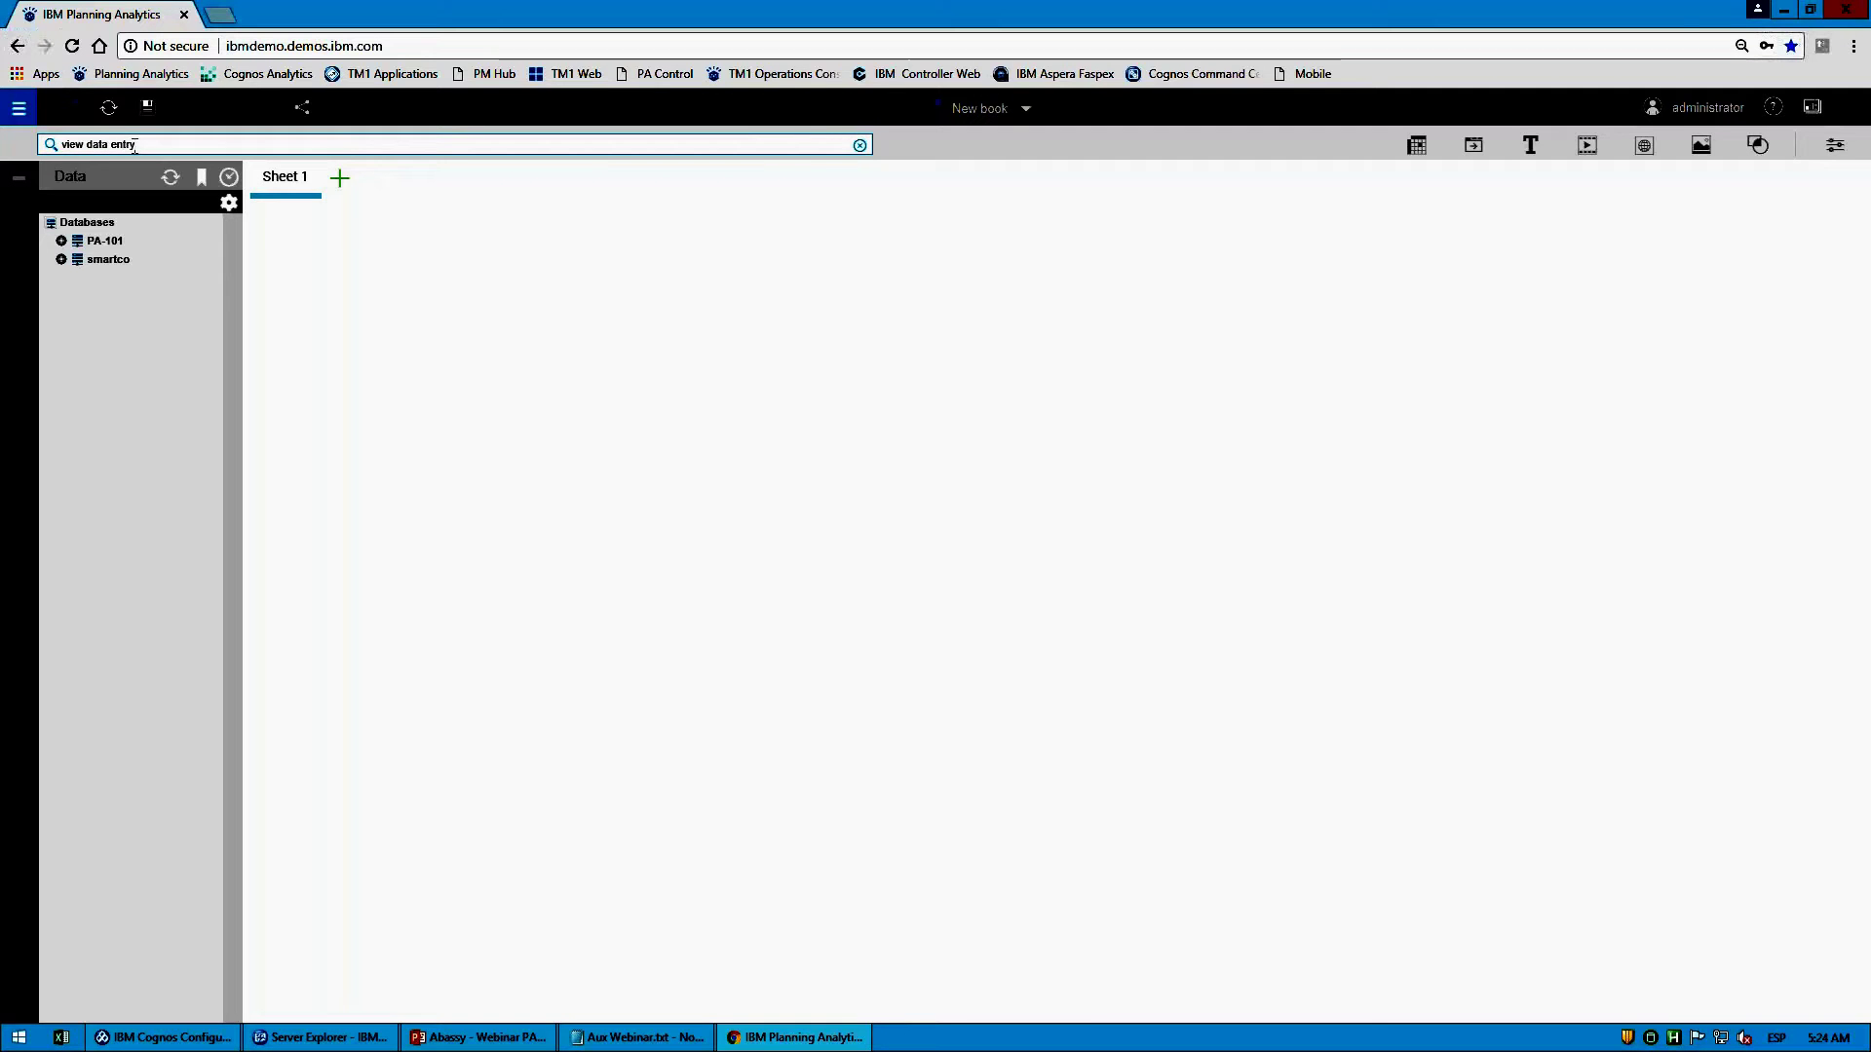
pyautogui.press('Return')
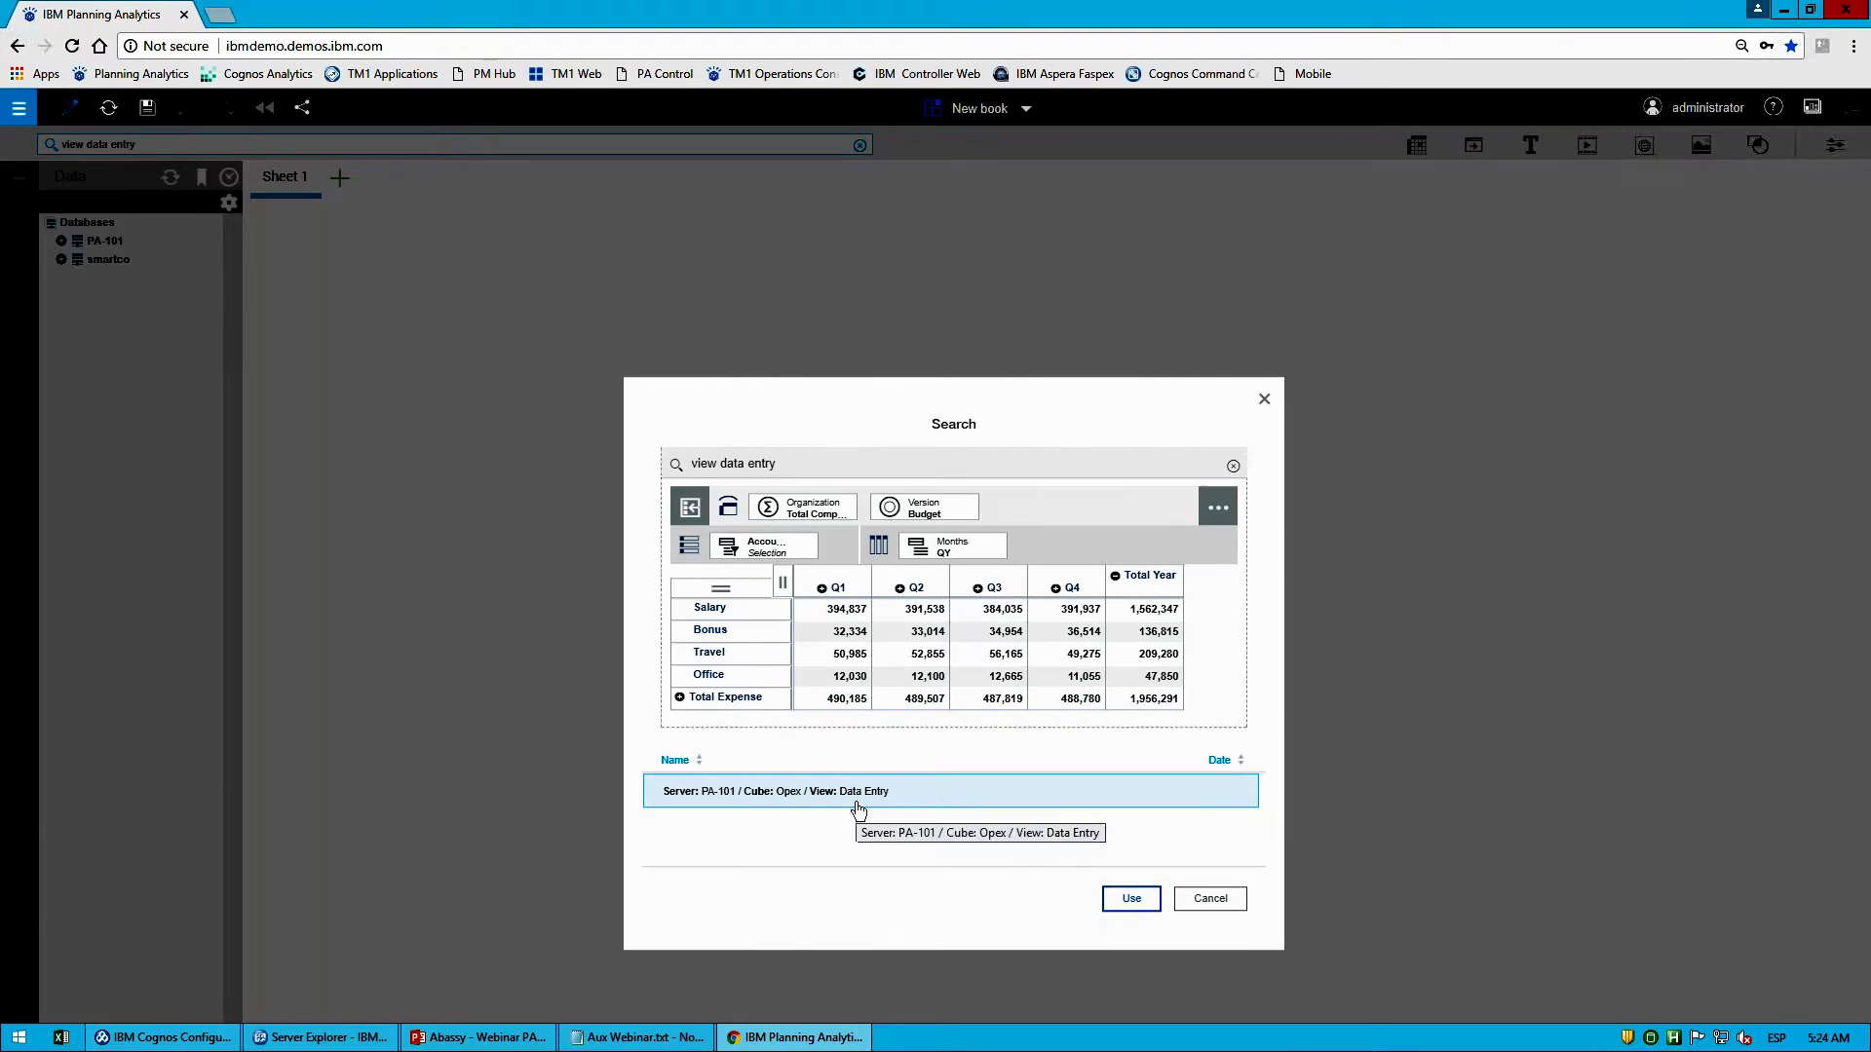
pyautogui.click(1130, 898)
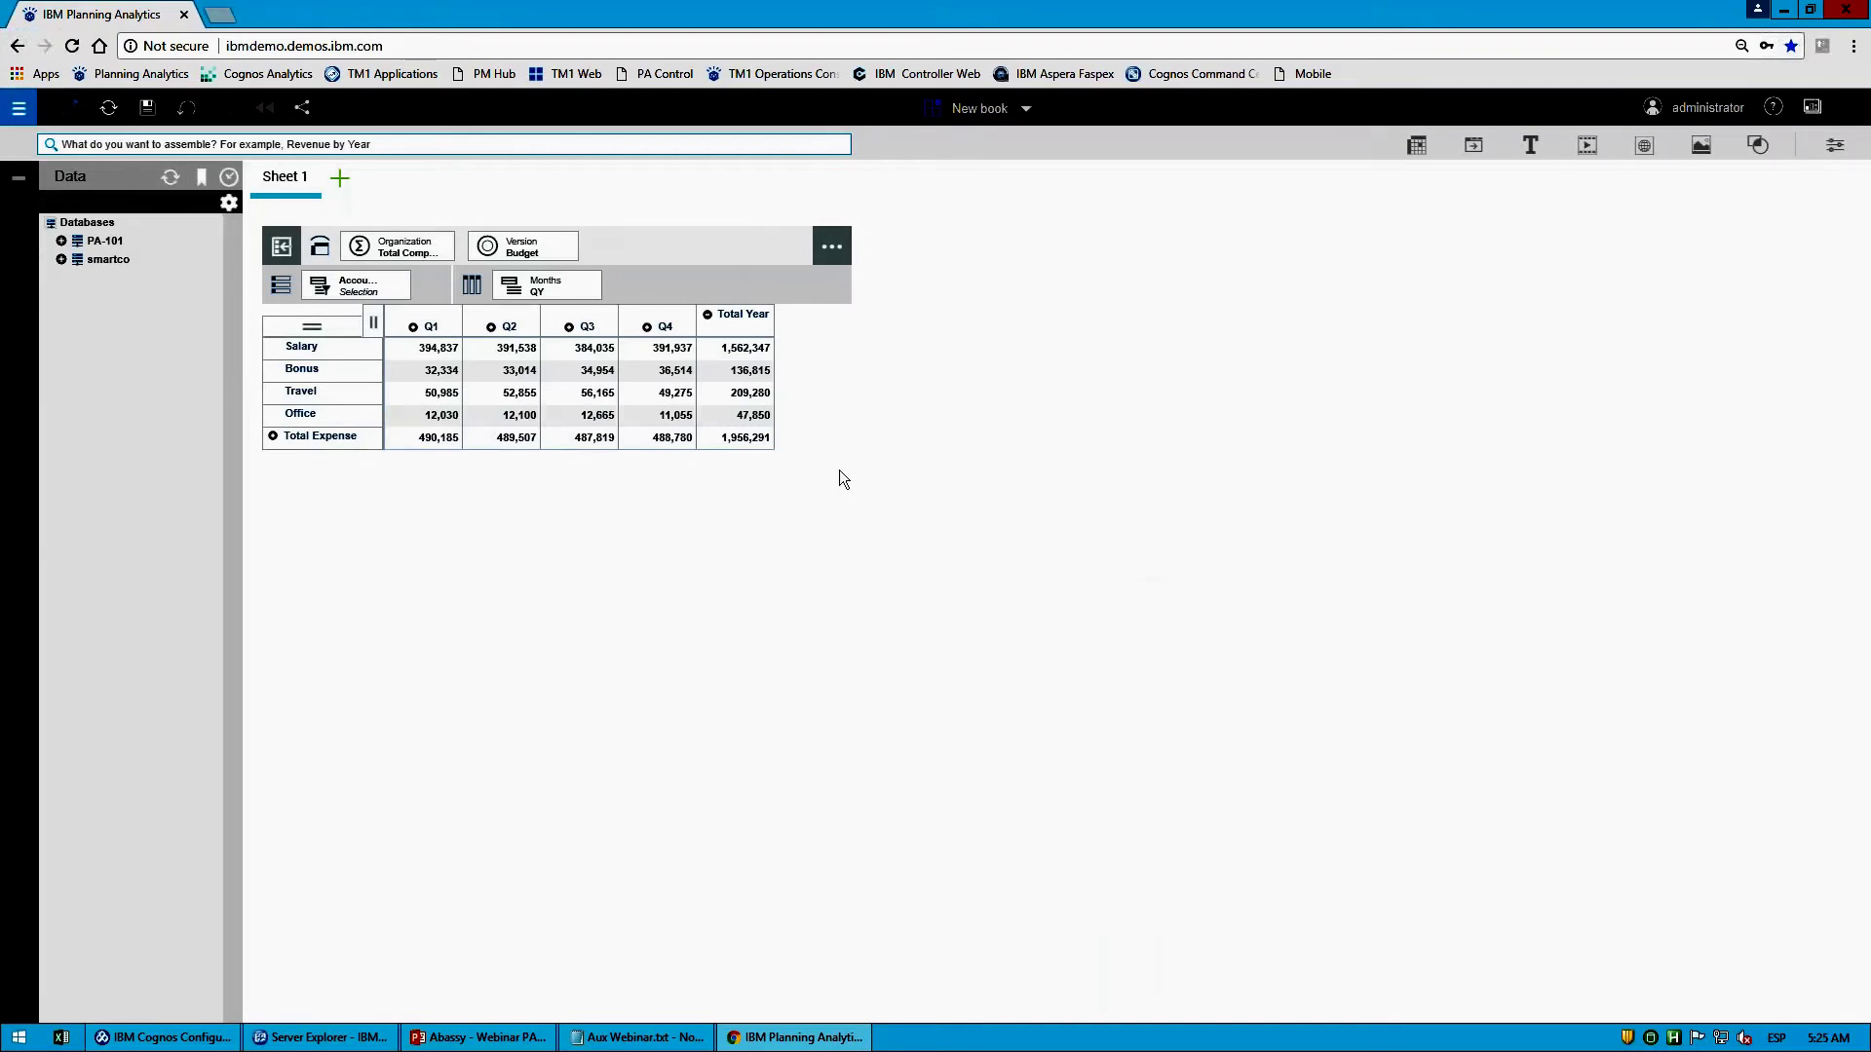
pyautogui.click(849, 353)
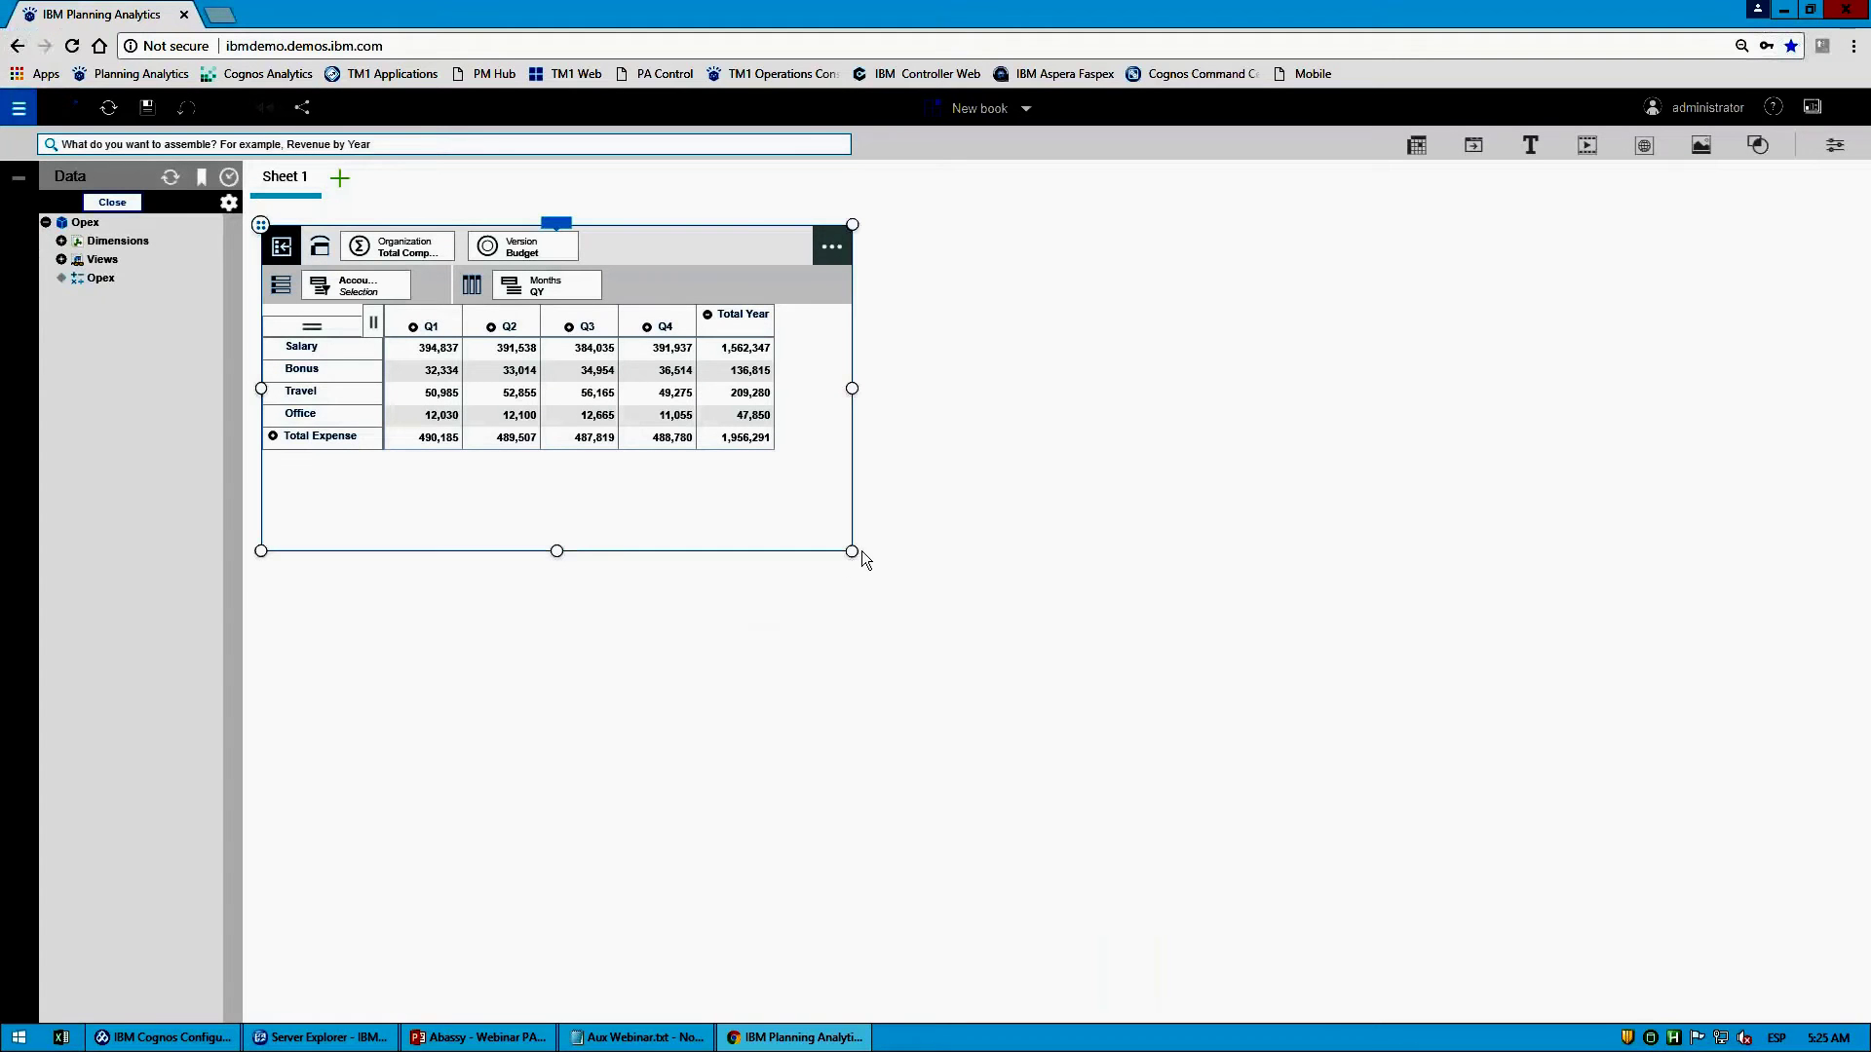
pyautogui.moveTo(854, 551); pyautogui.dragTo(1649, 487)
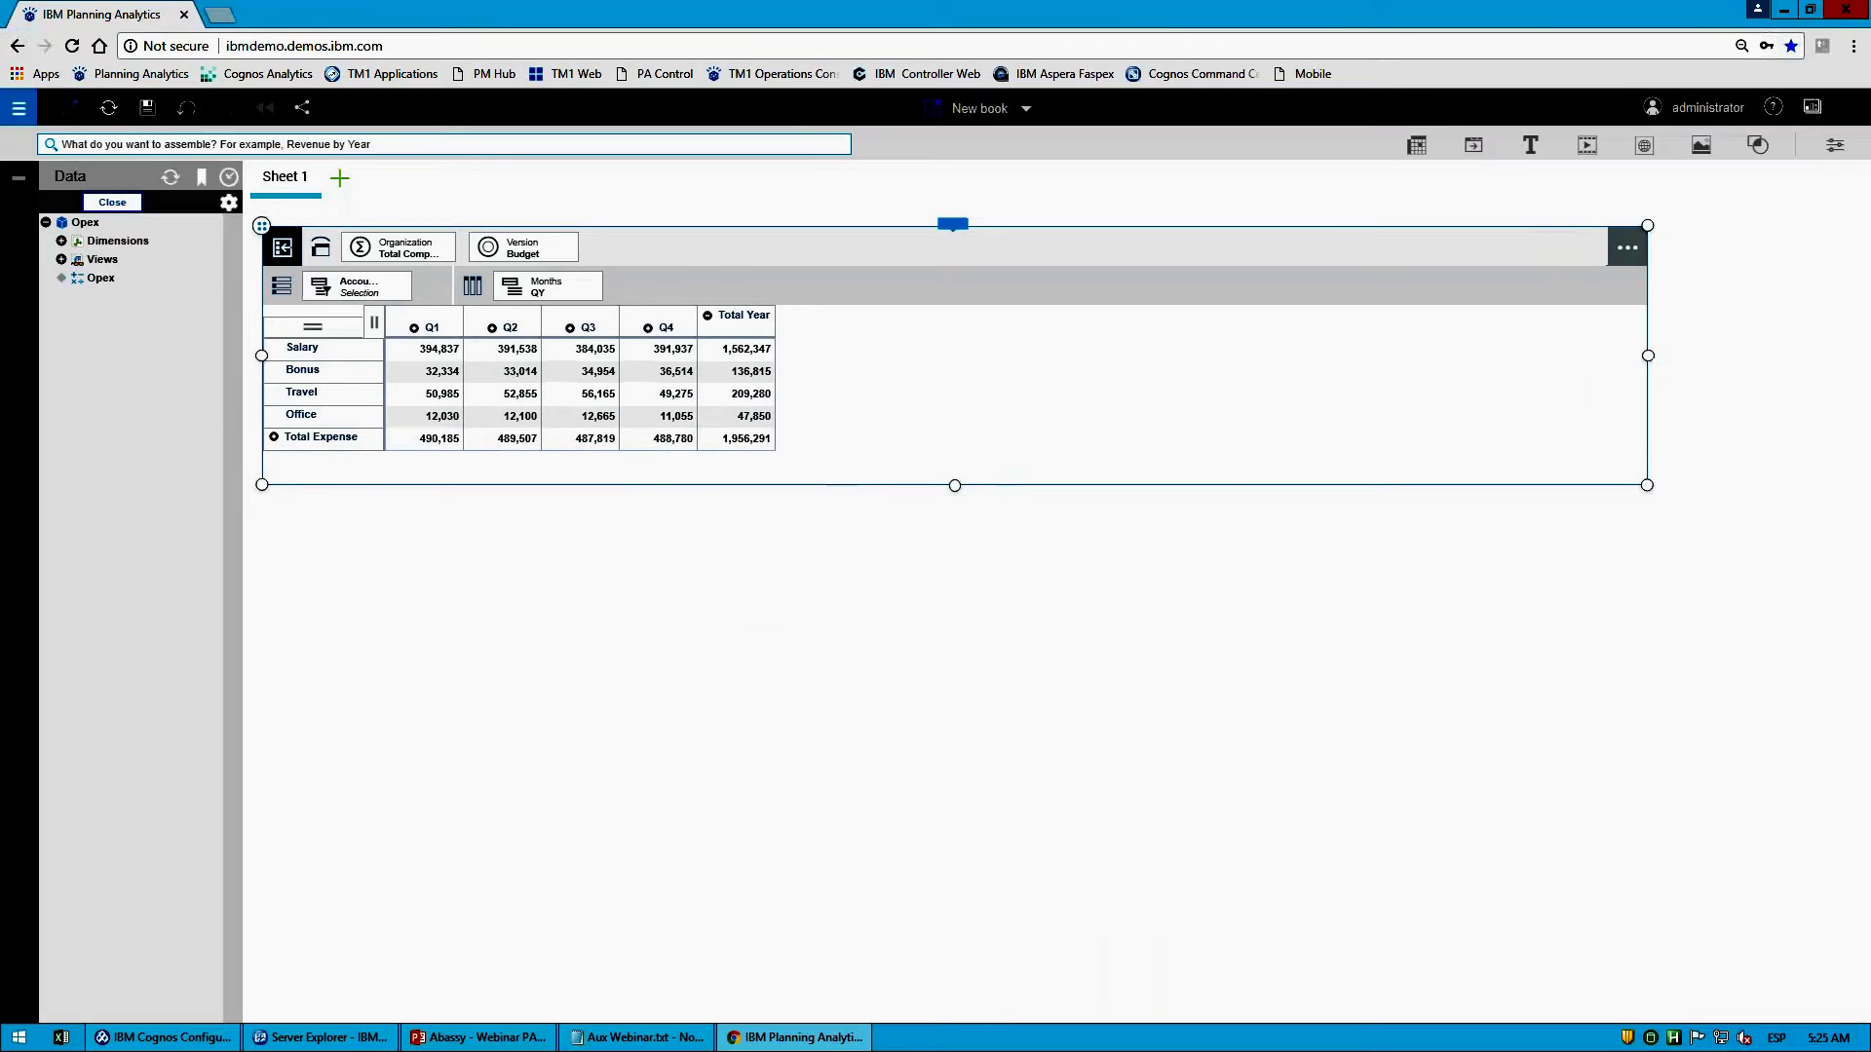
# Step: Search for "what is office budget for q3 by organization" and add the view from the PA-101 Opex cube to the sheet
pyautogui.click(433, 146)
pyautogui.write('what')
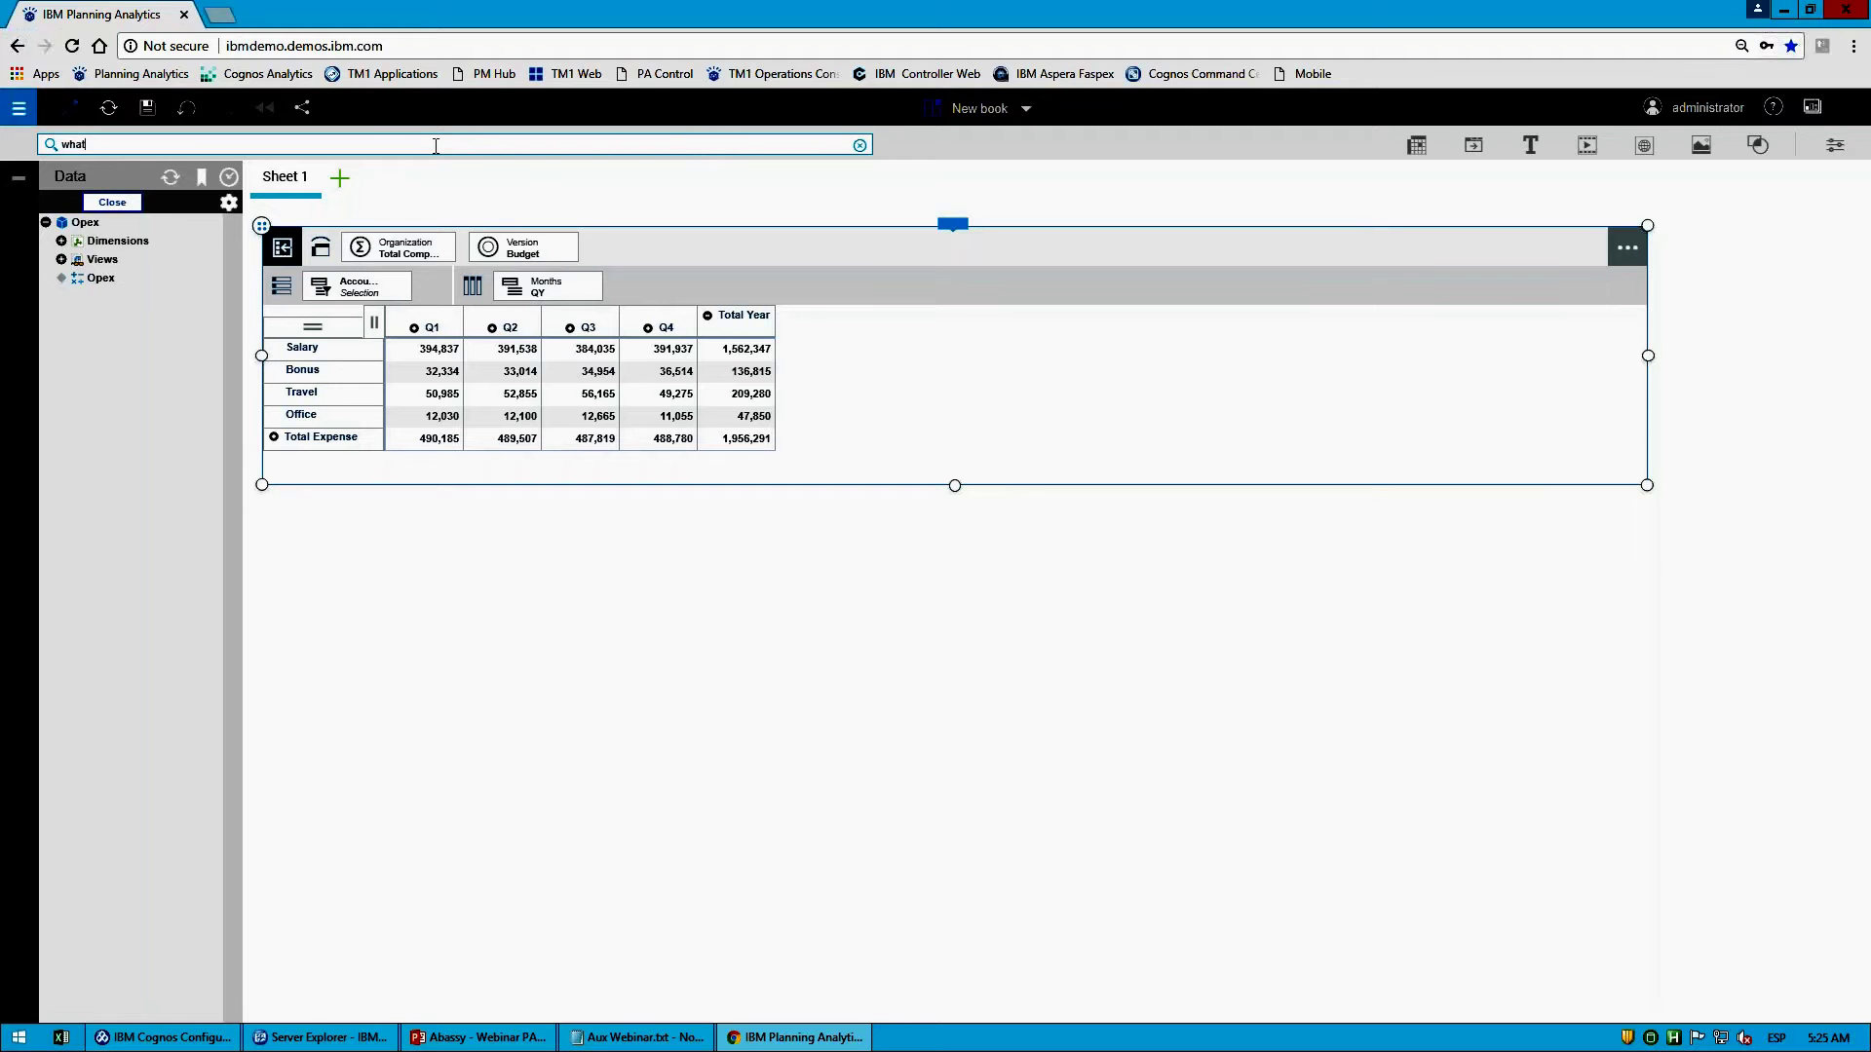
pyautogui.write('office budget for q3 by organization')
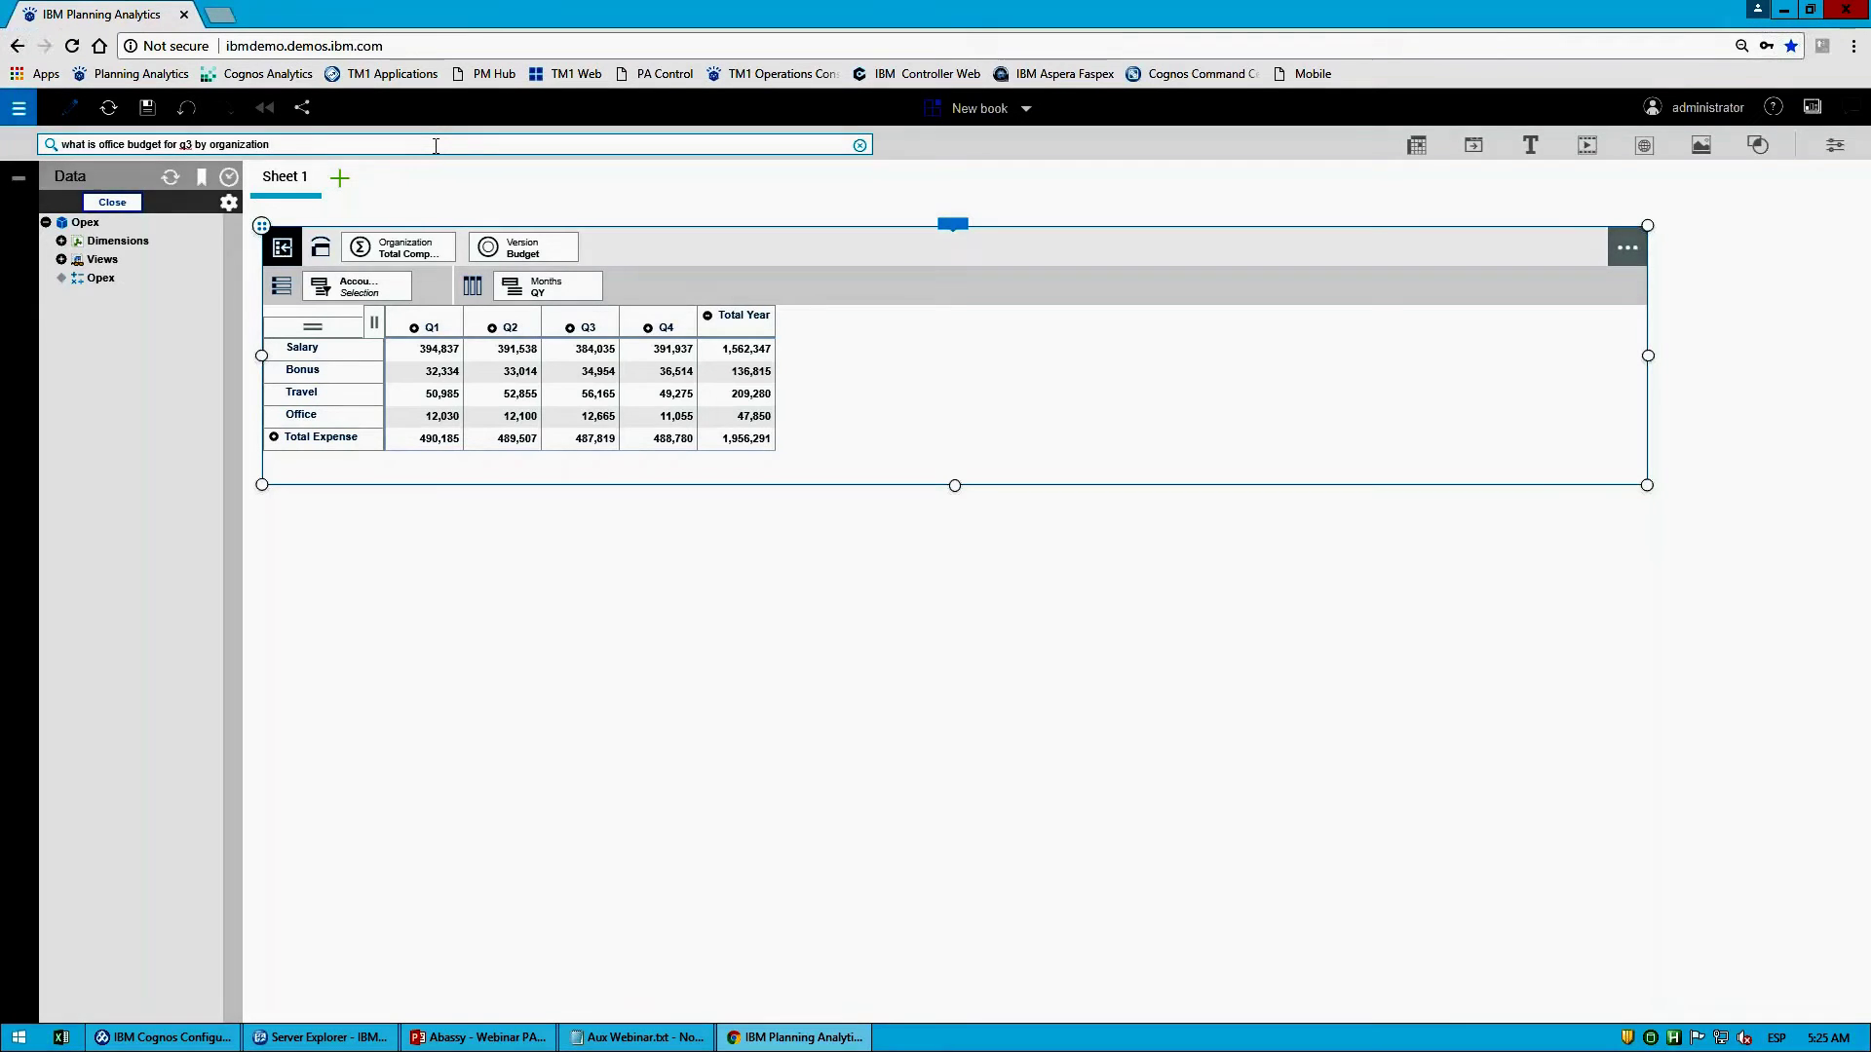
pyautogui.press('Return')
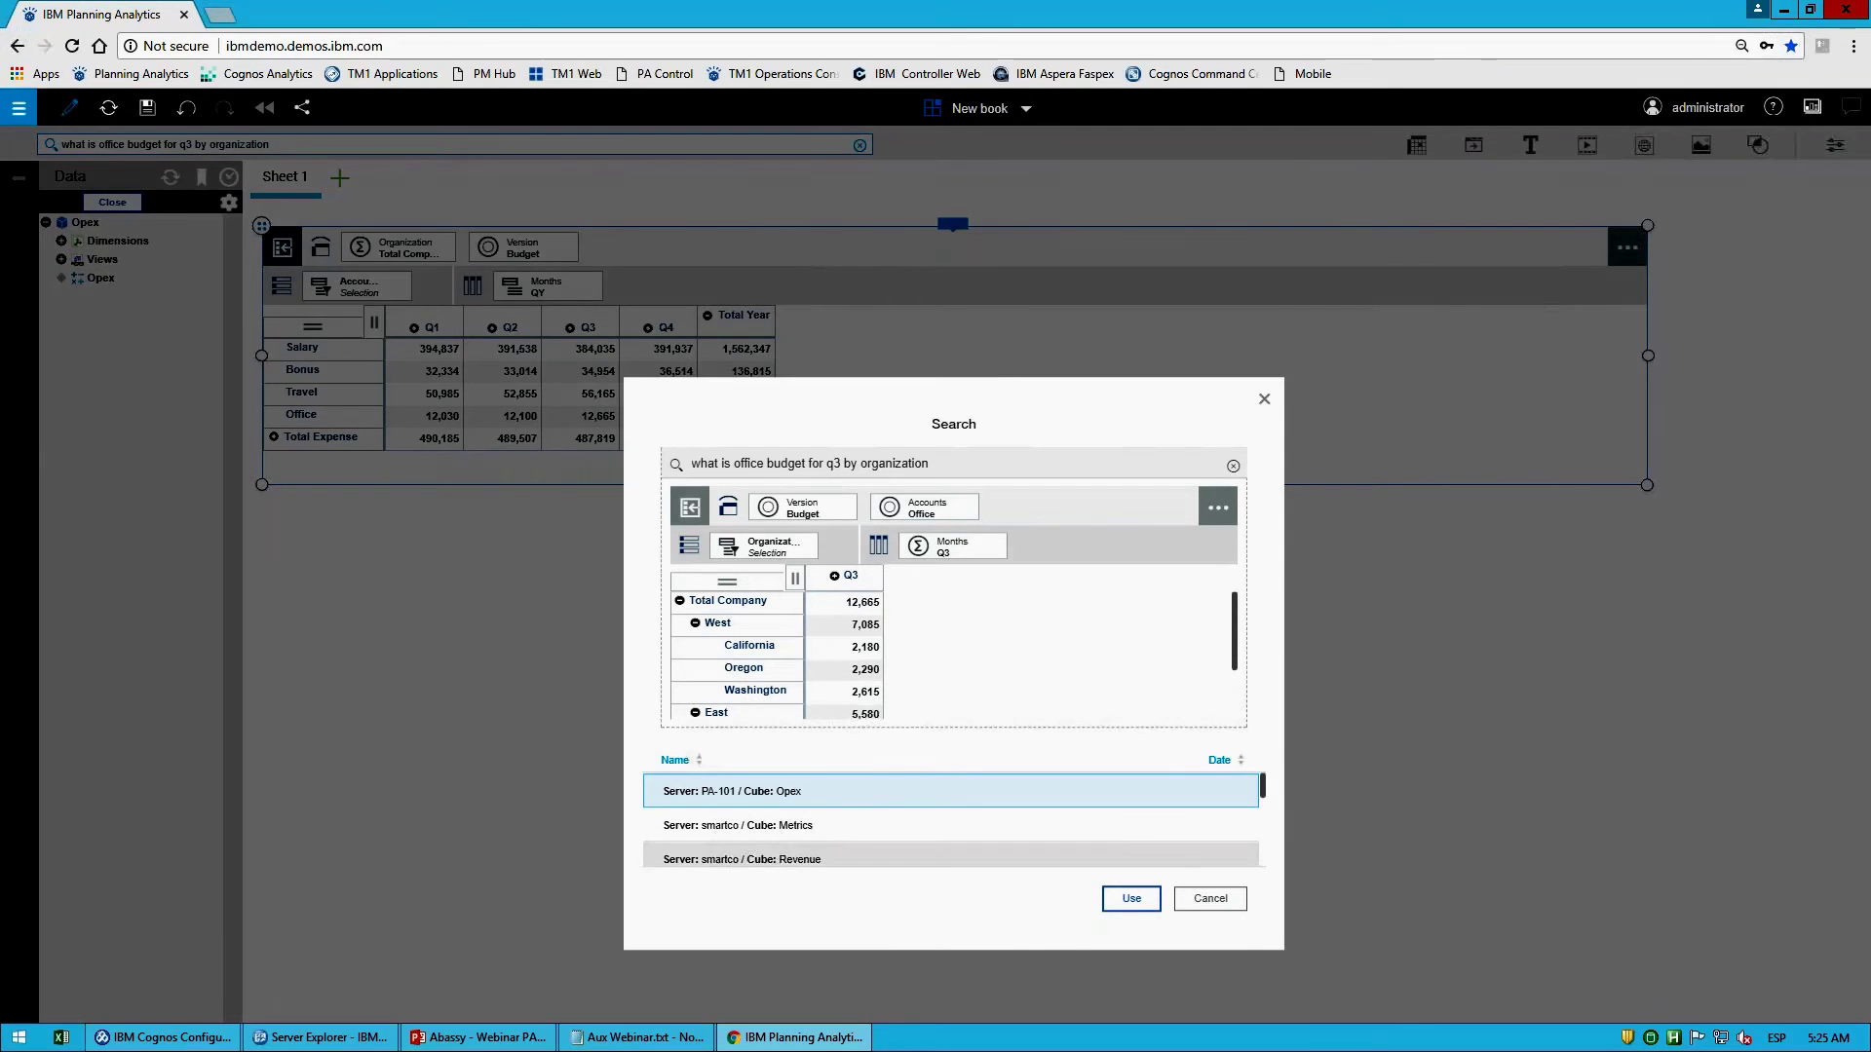
pyautogui.click(1132, 898)
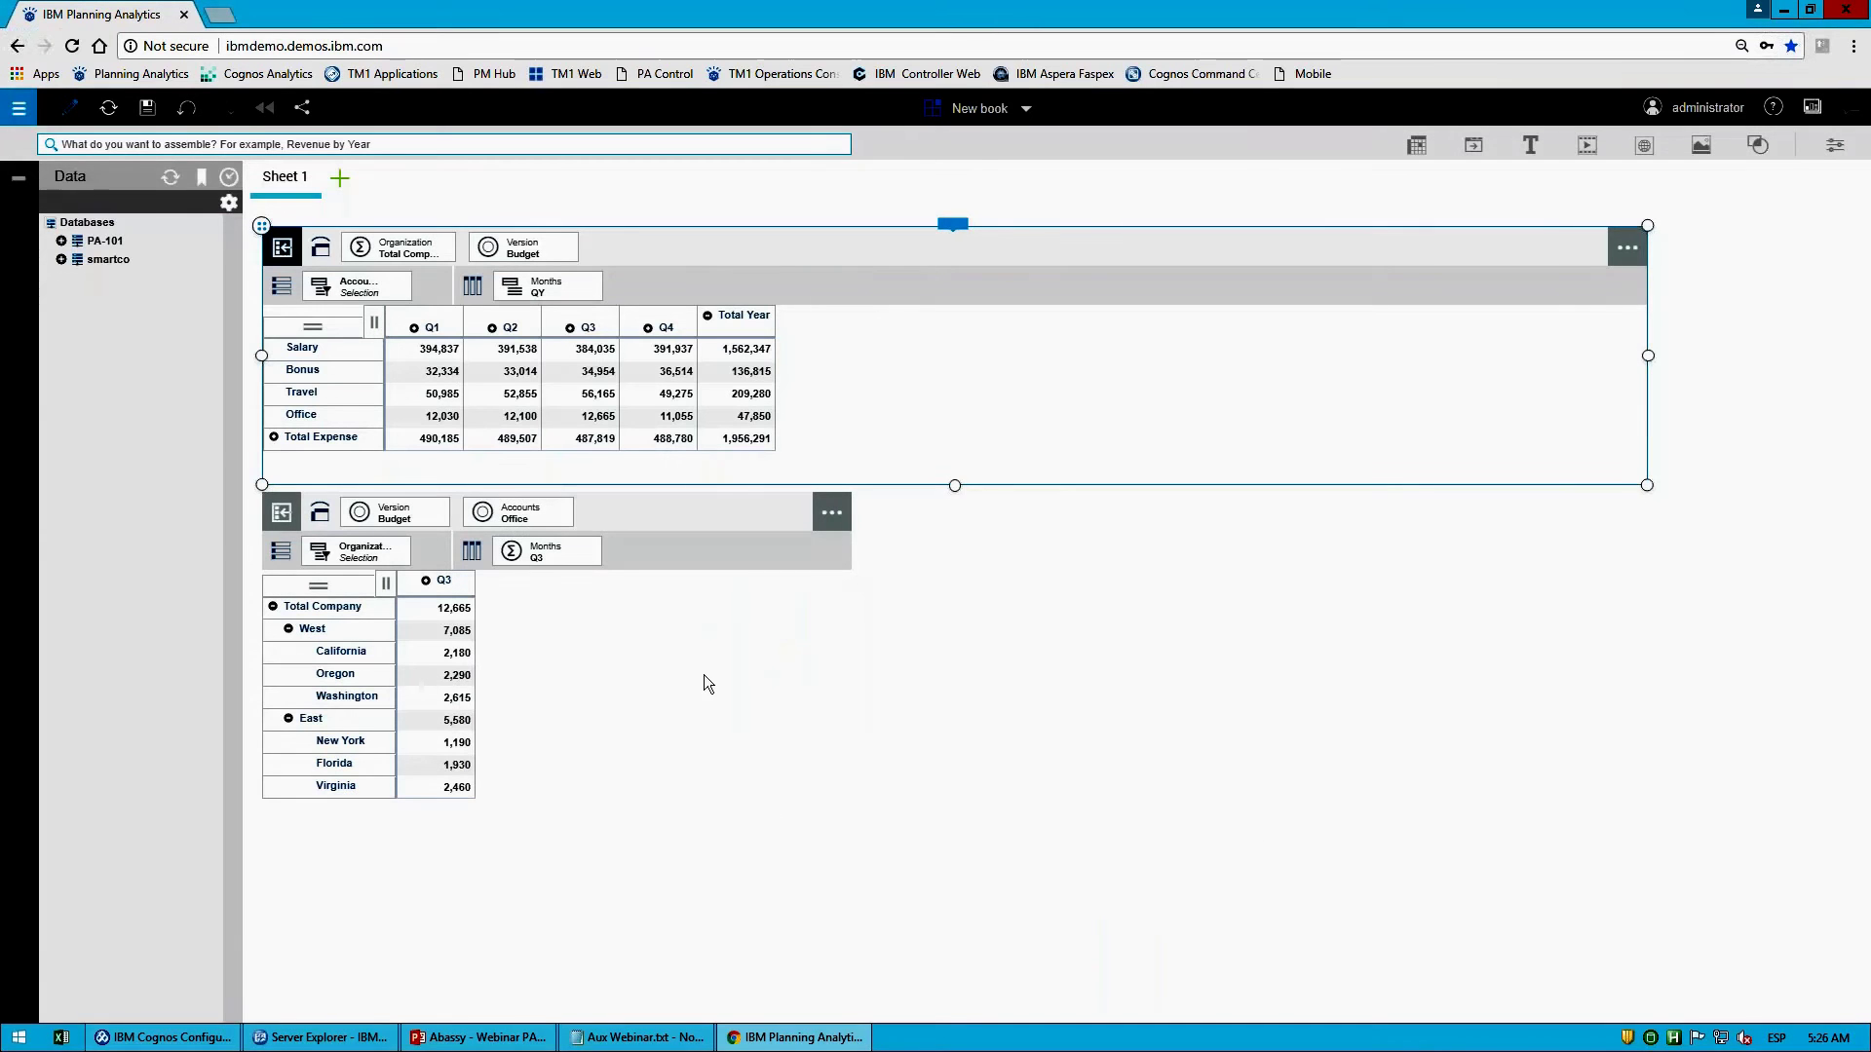
# Step: Place the PA-101 Opex cube's Analysis view beside the office budget view and expand its Total Company and West rows
pyautogui.click(65, 244)
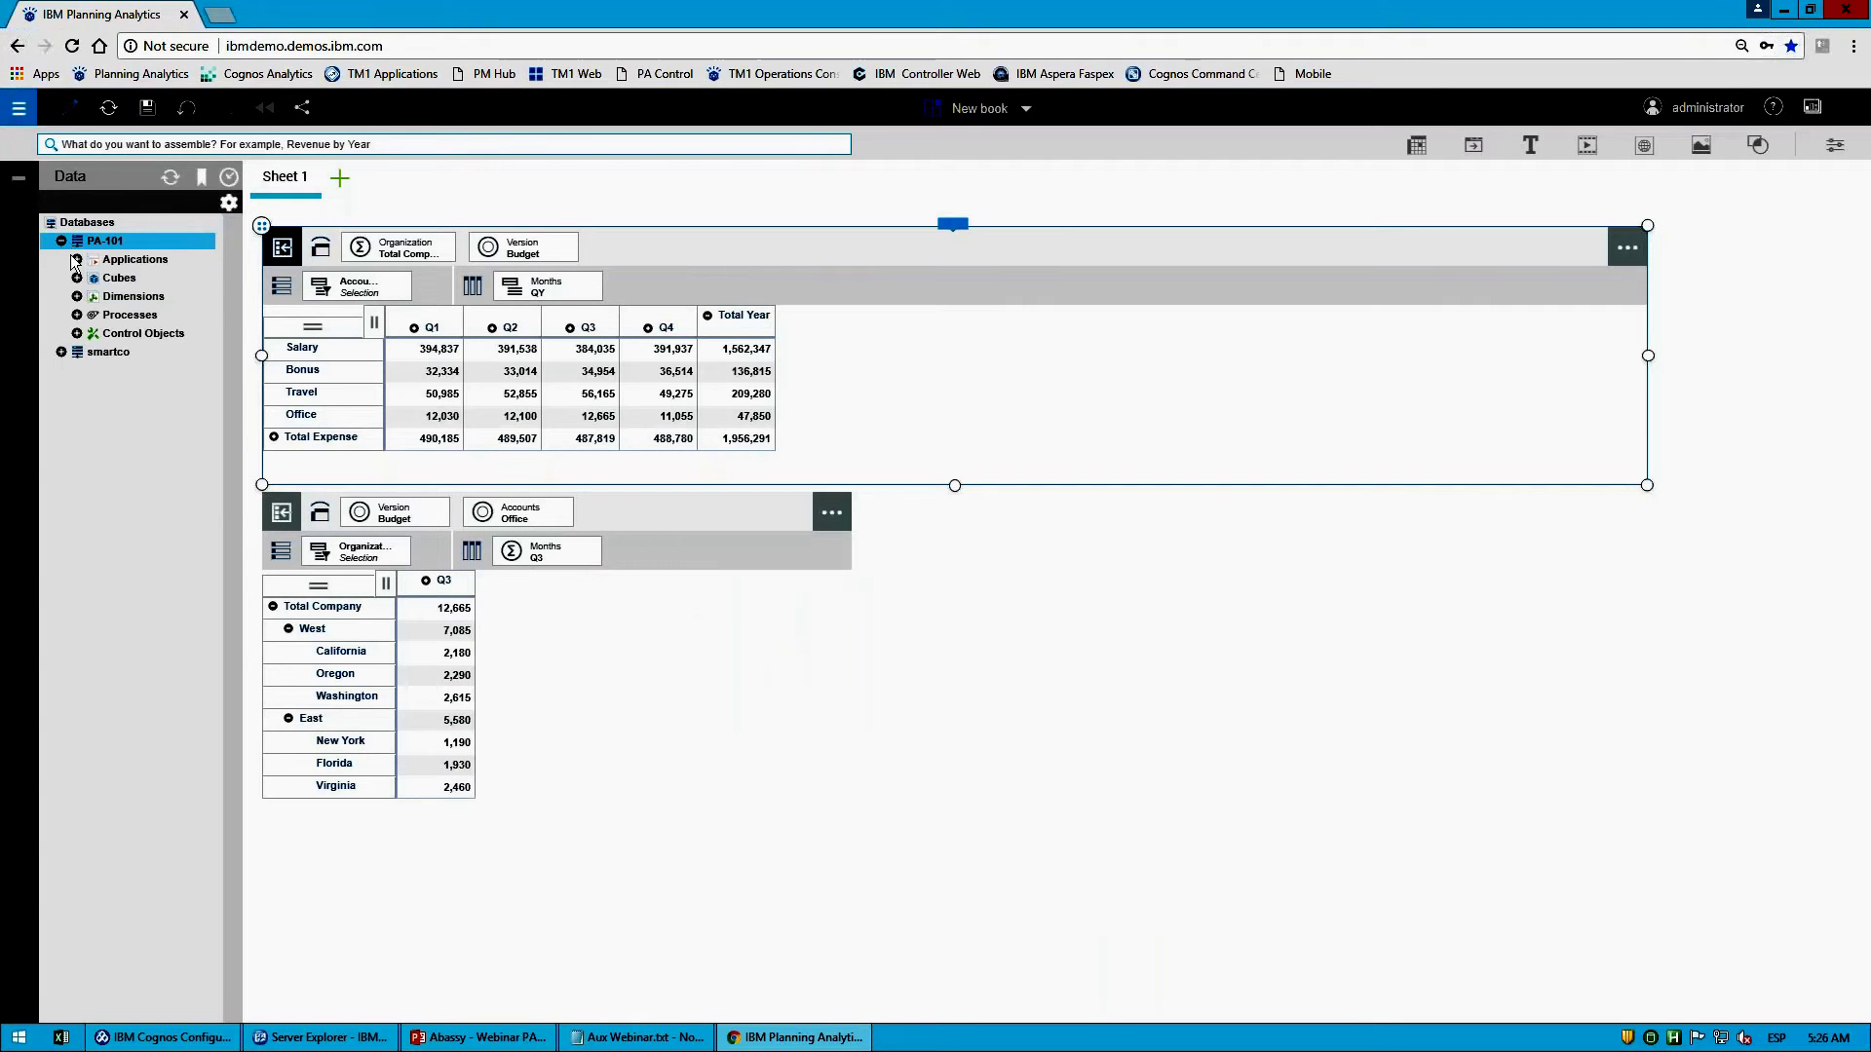
pyautogui.click(78, 279)
pyautogui.click(93, 297)
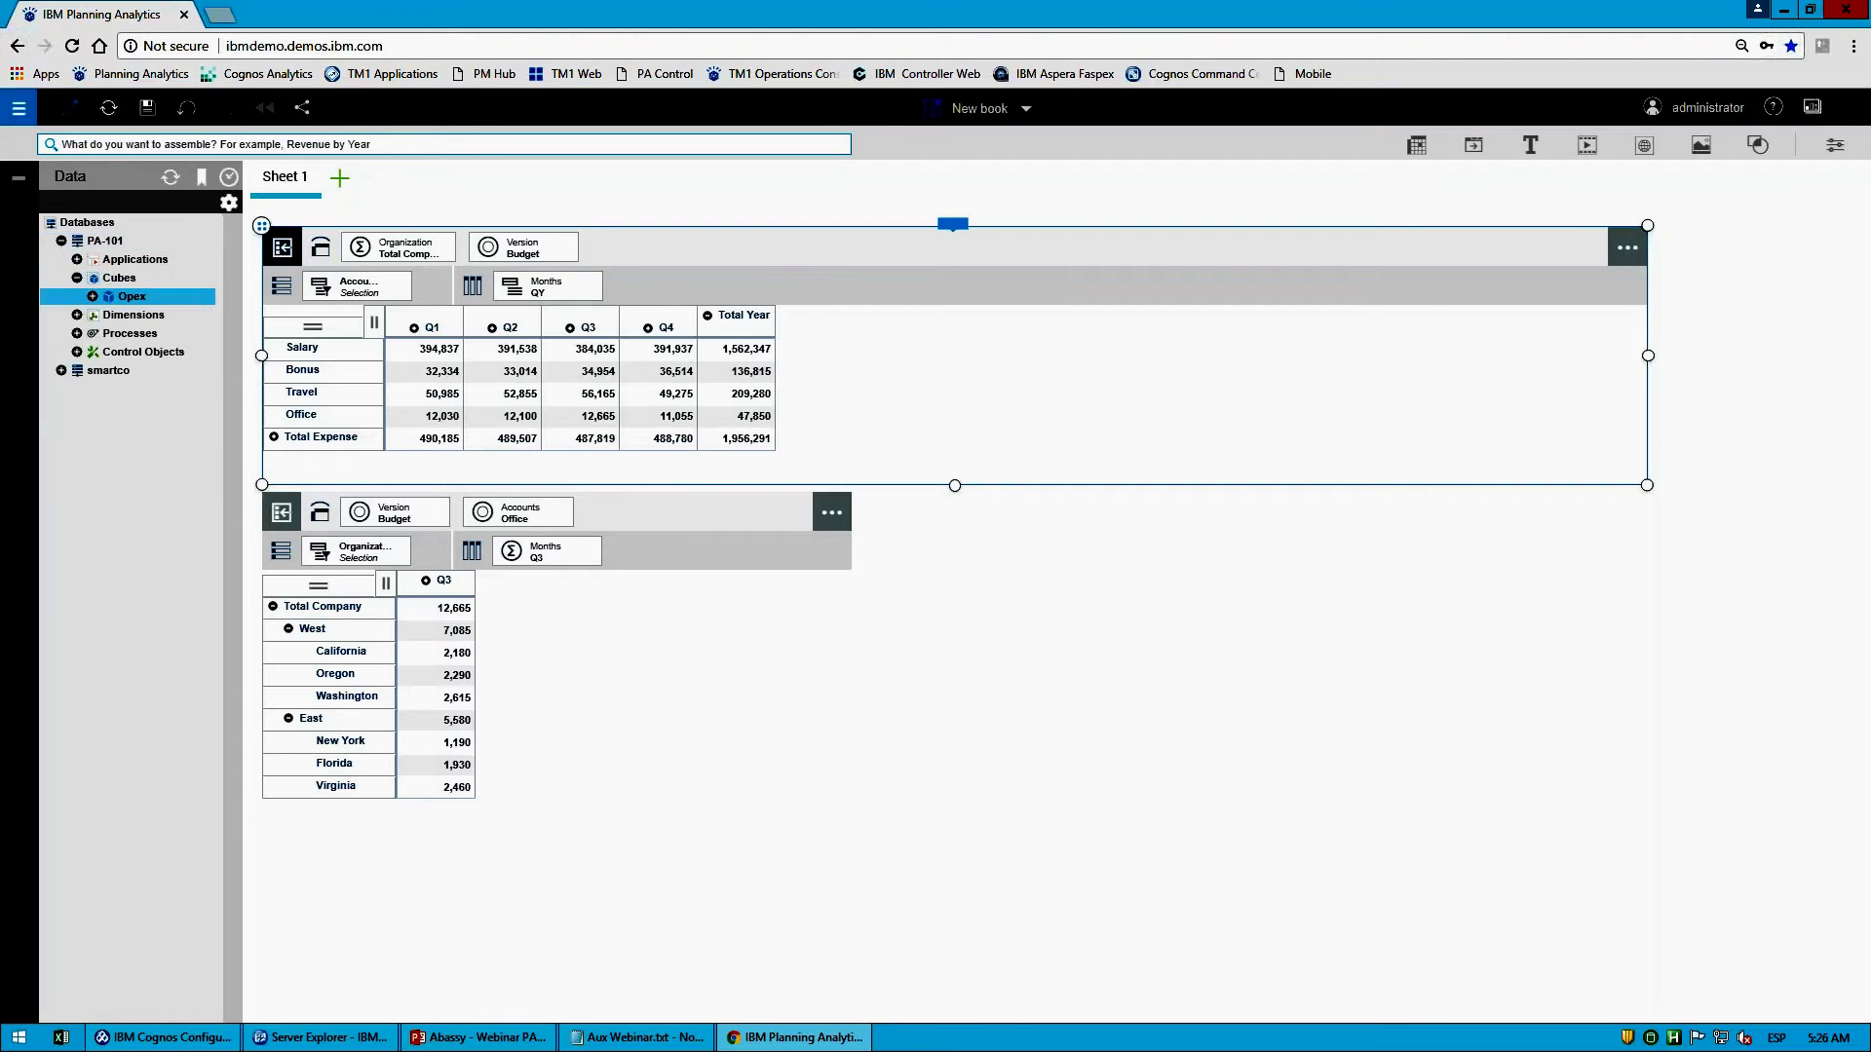
pyautogui.click(131, 334)
pyautogui.moveTo(156, 334); pyautogui.dragTo(1062, 565)
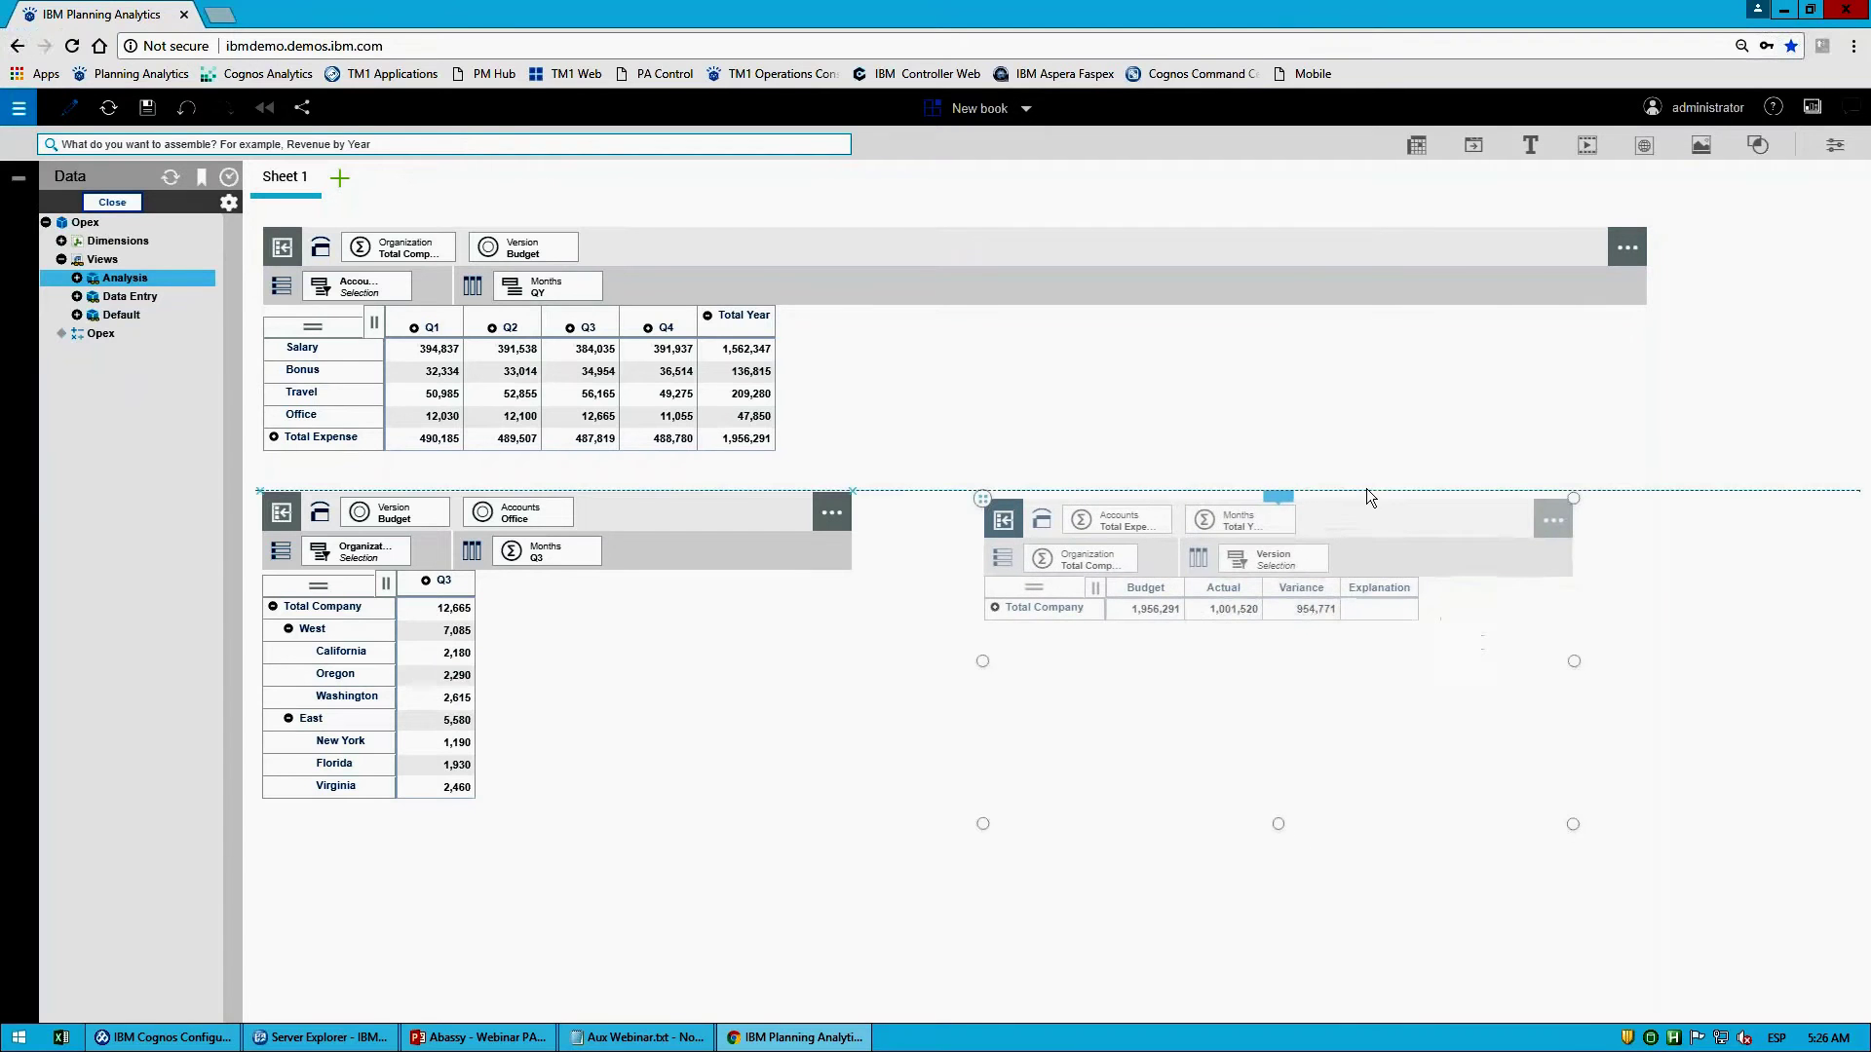
pyautogui.click(986, 600)
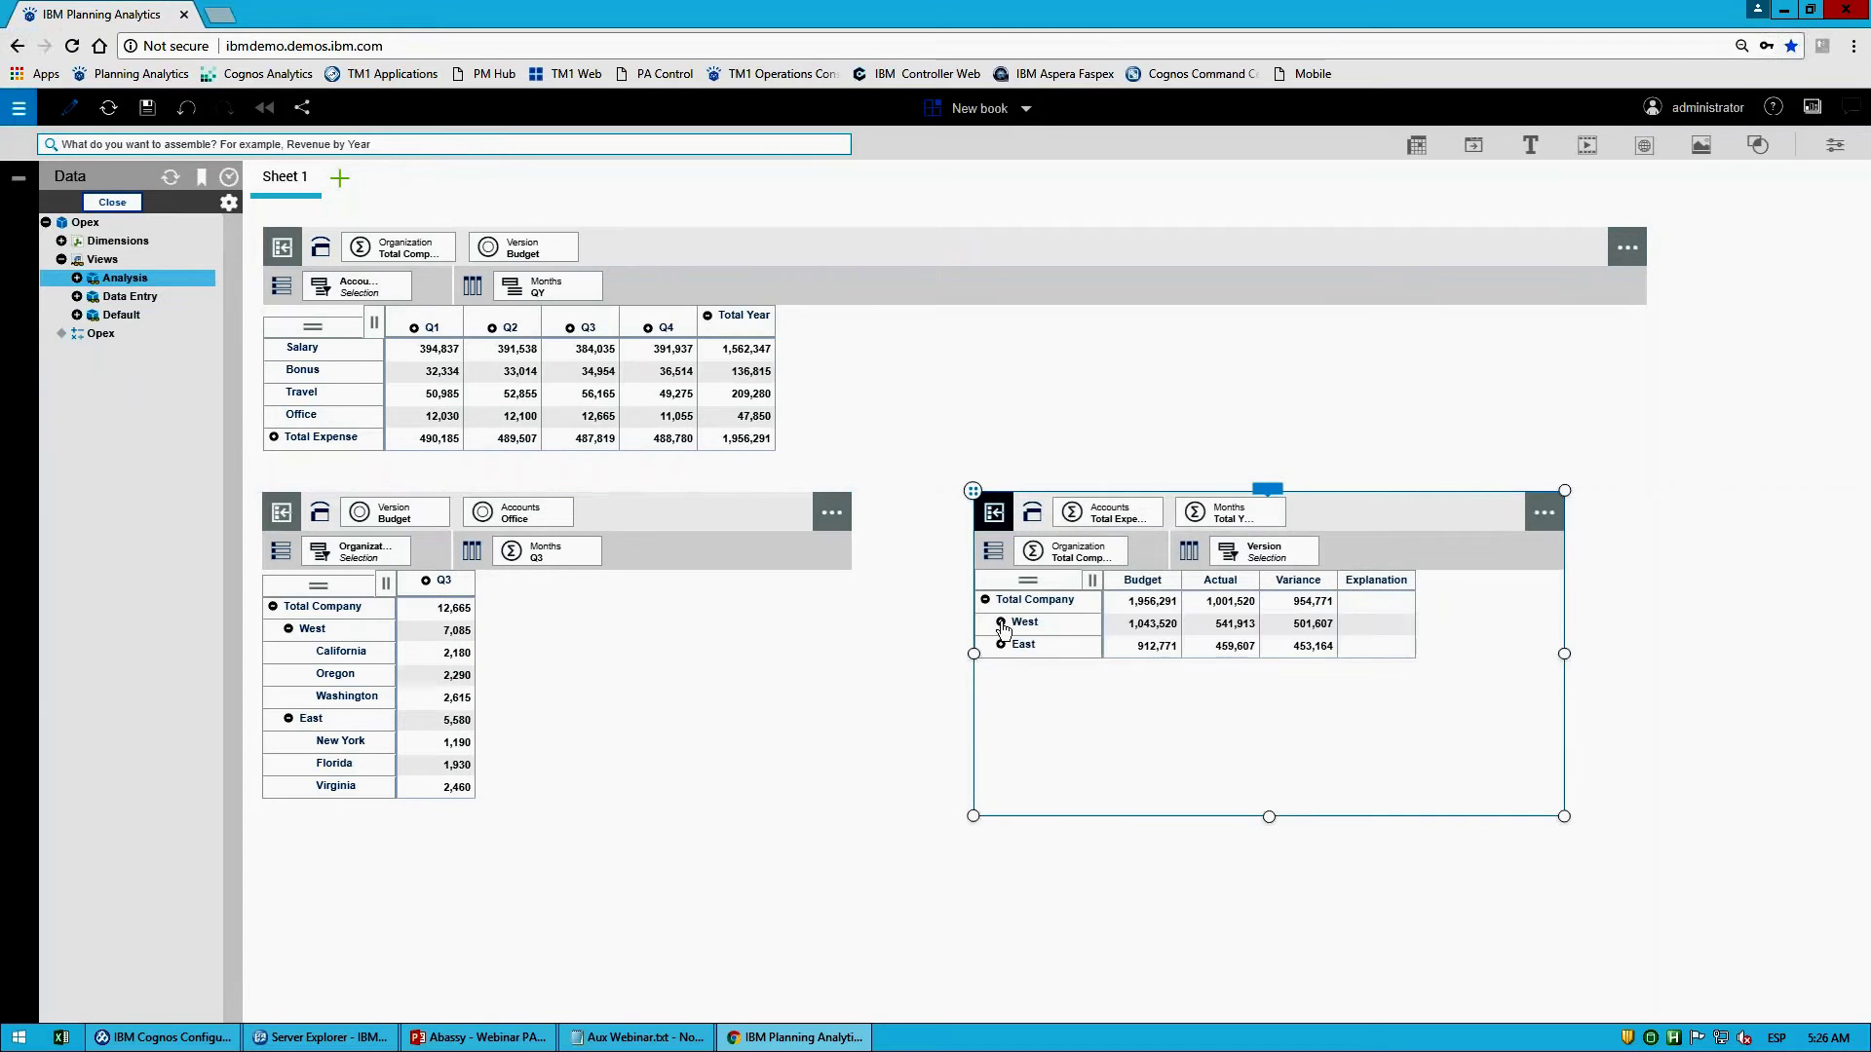
pyautogui.click(1000, 623)
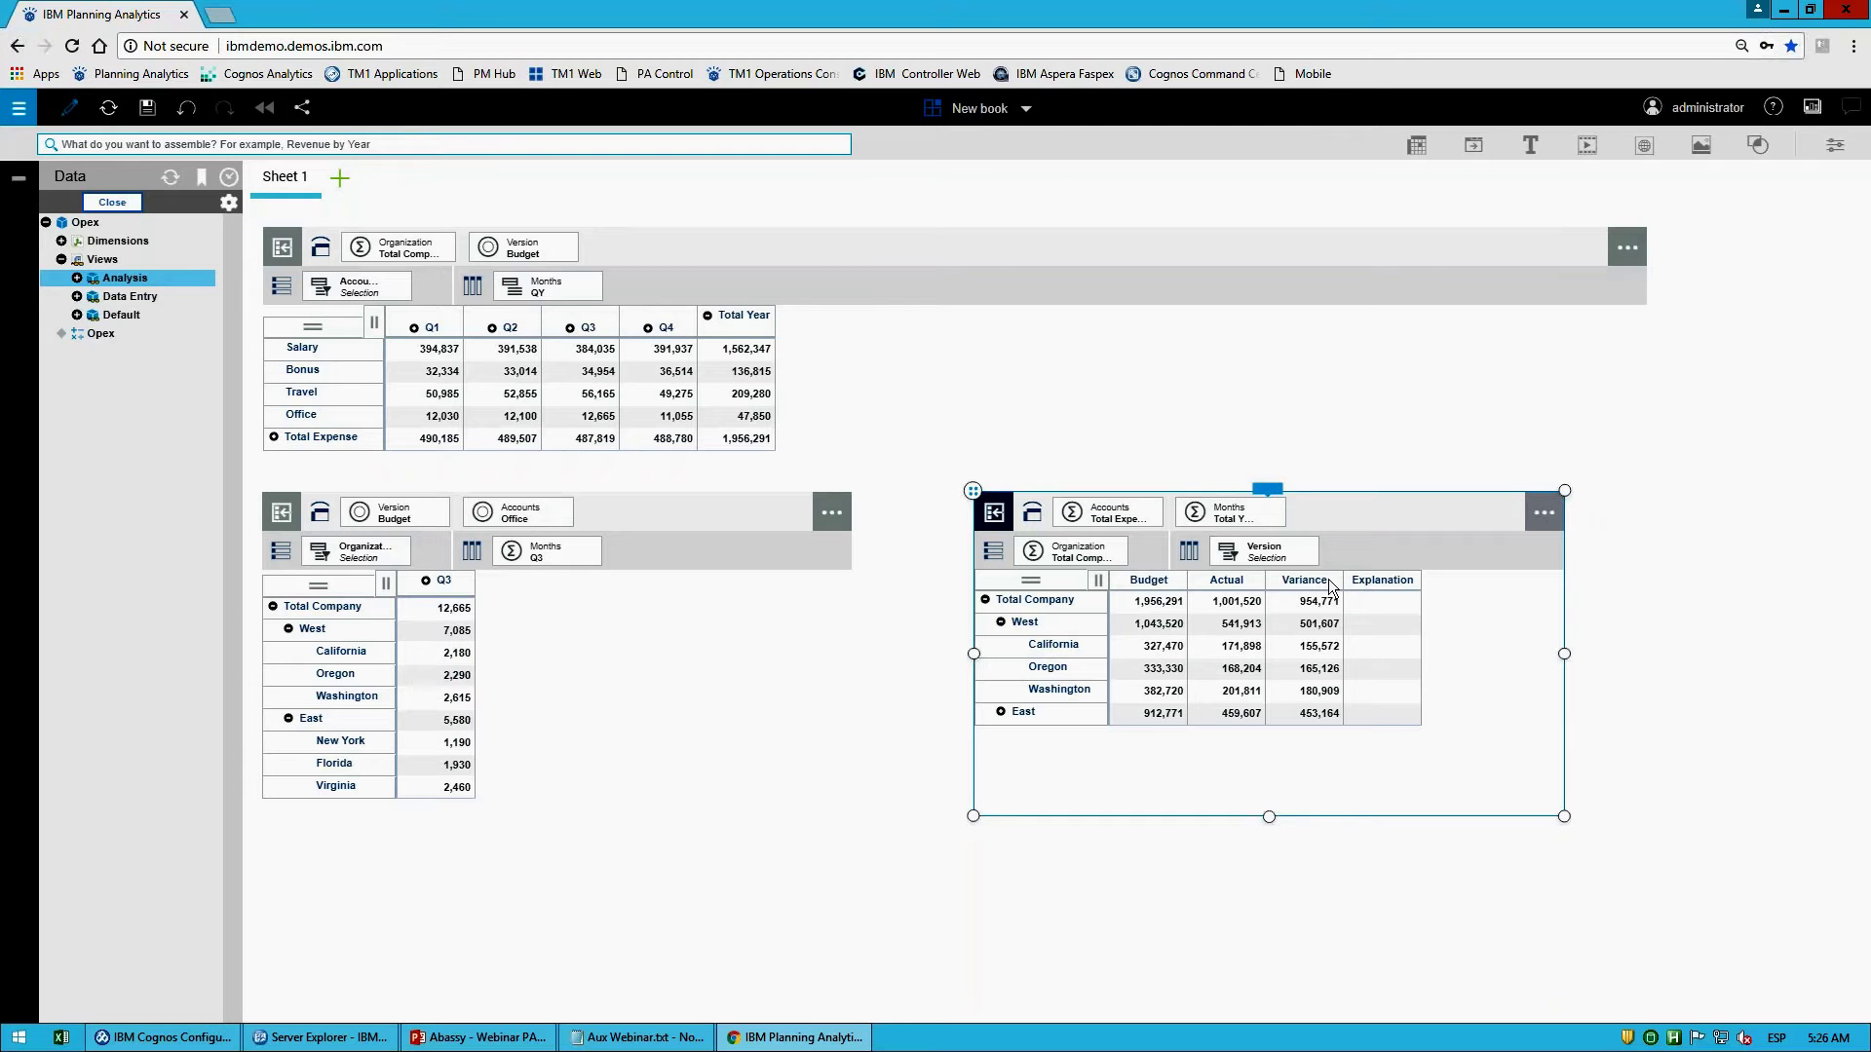
# Step: Create a sandbox named Best Case from Base for the Analysis view
pyautogui.click(1266, 489)
pyautogui.click(1269, 458)
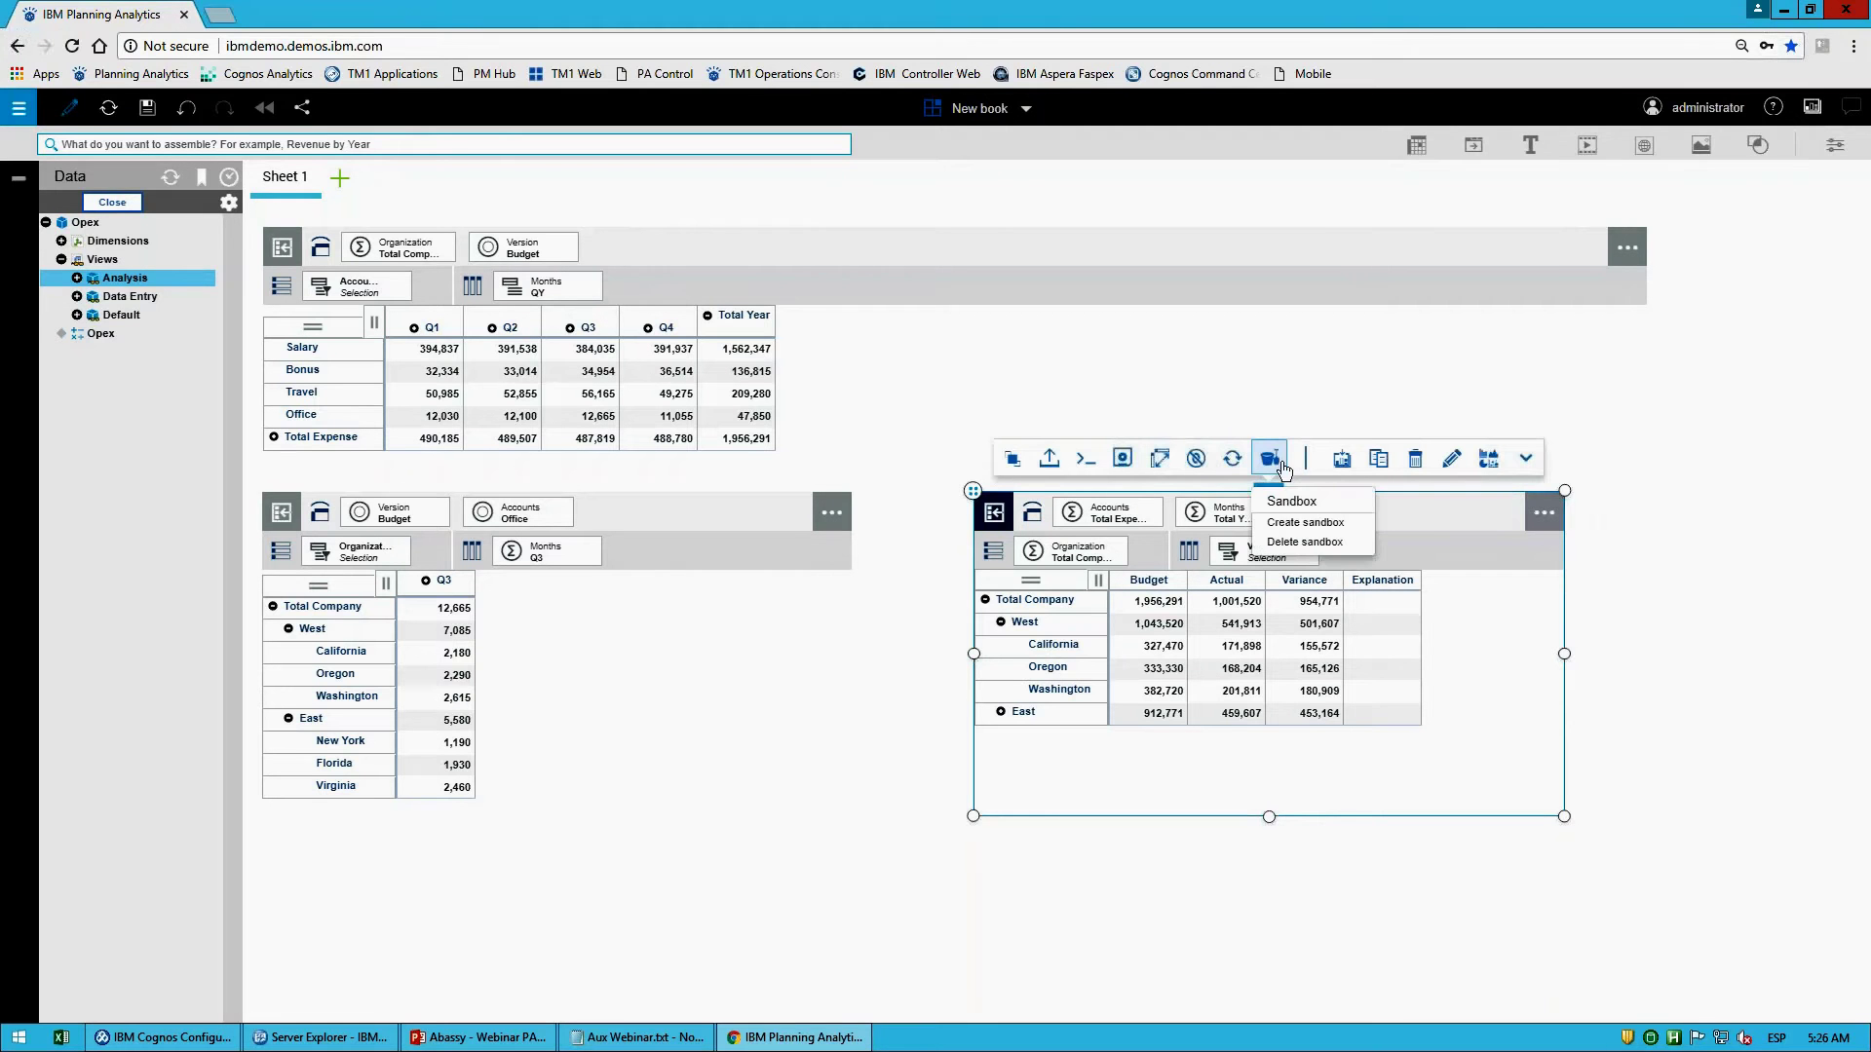
pyautogui.click(1296, 523)
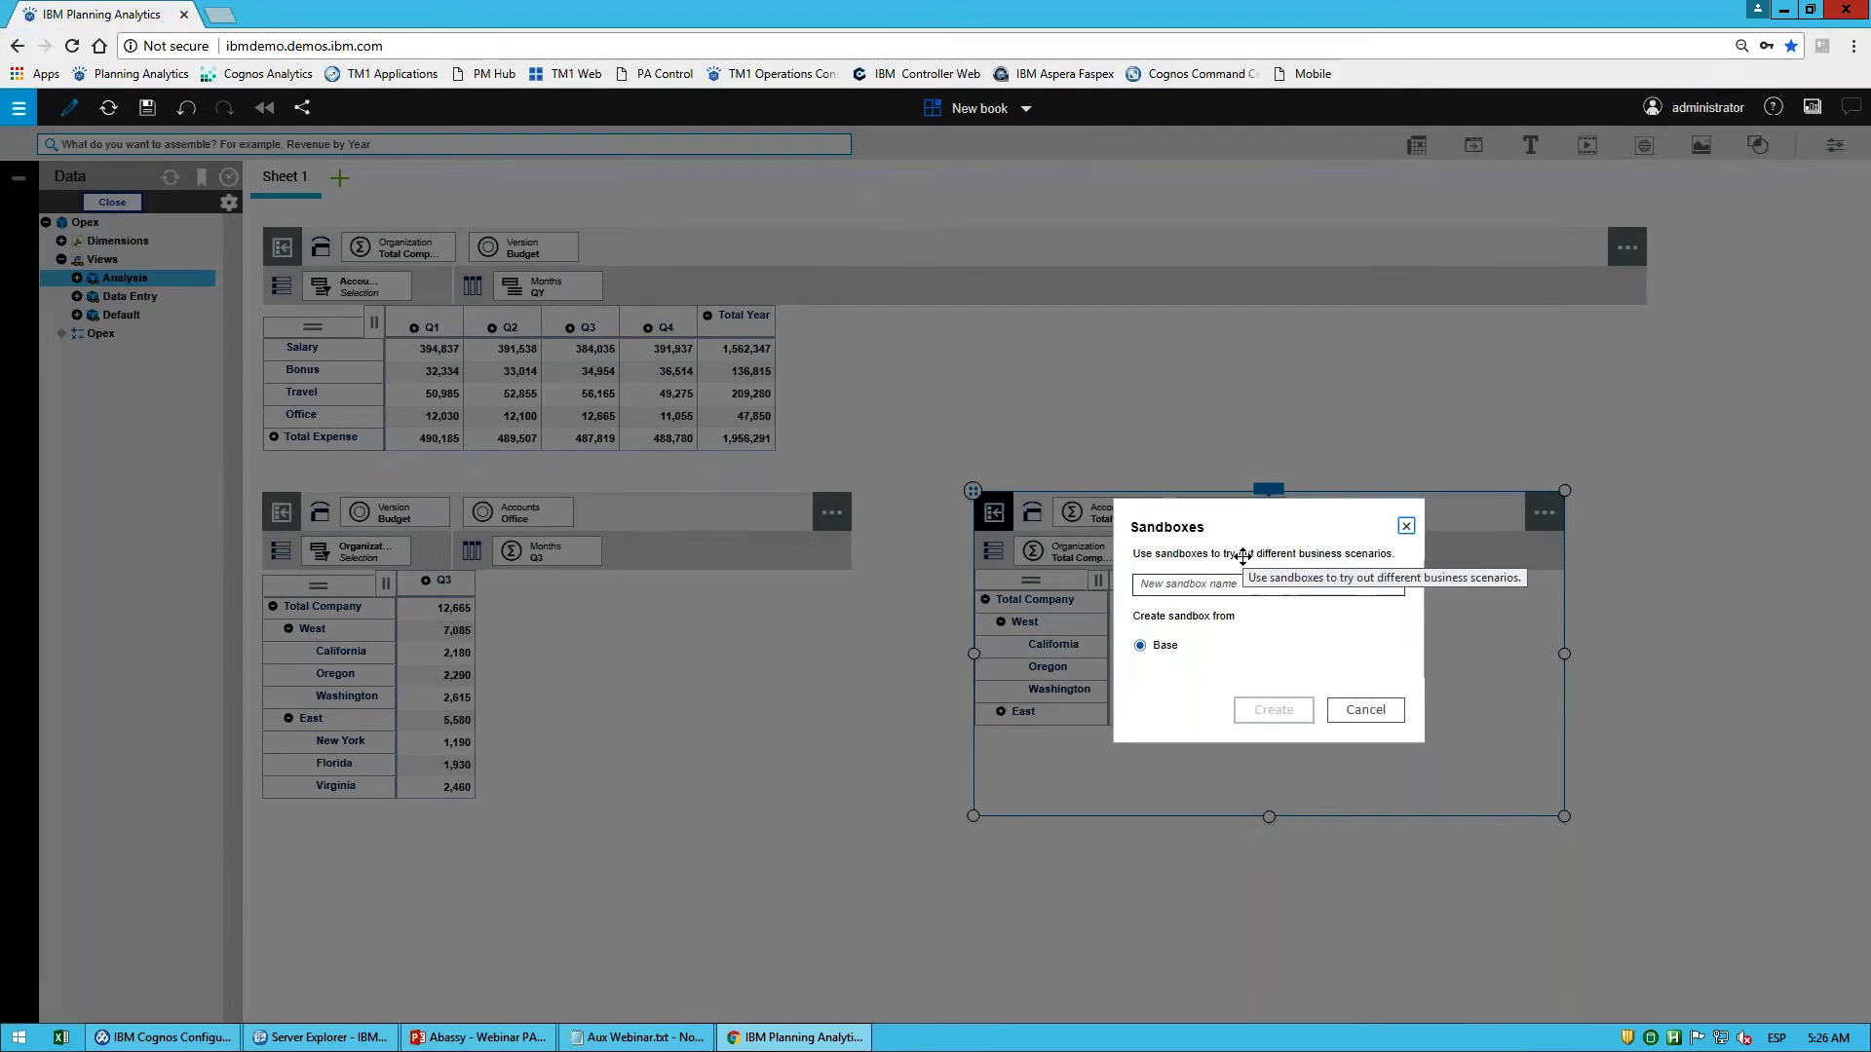
pyautogui.click(1212, 583)
pyautogui.write('Best Case')
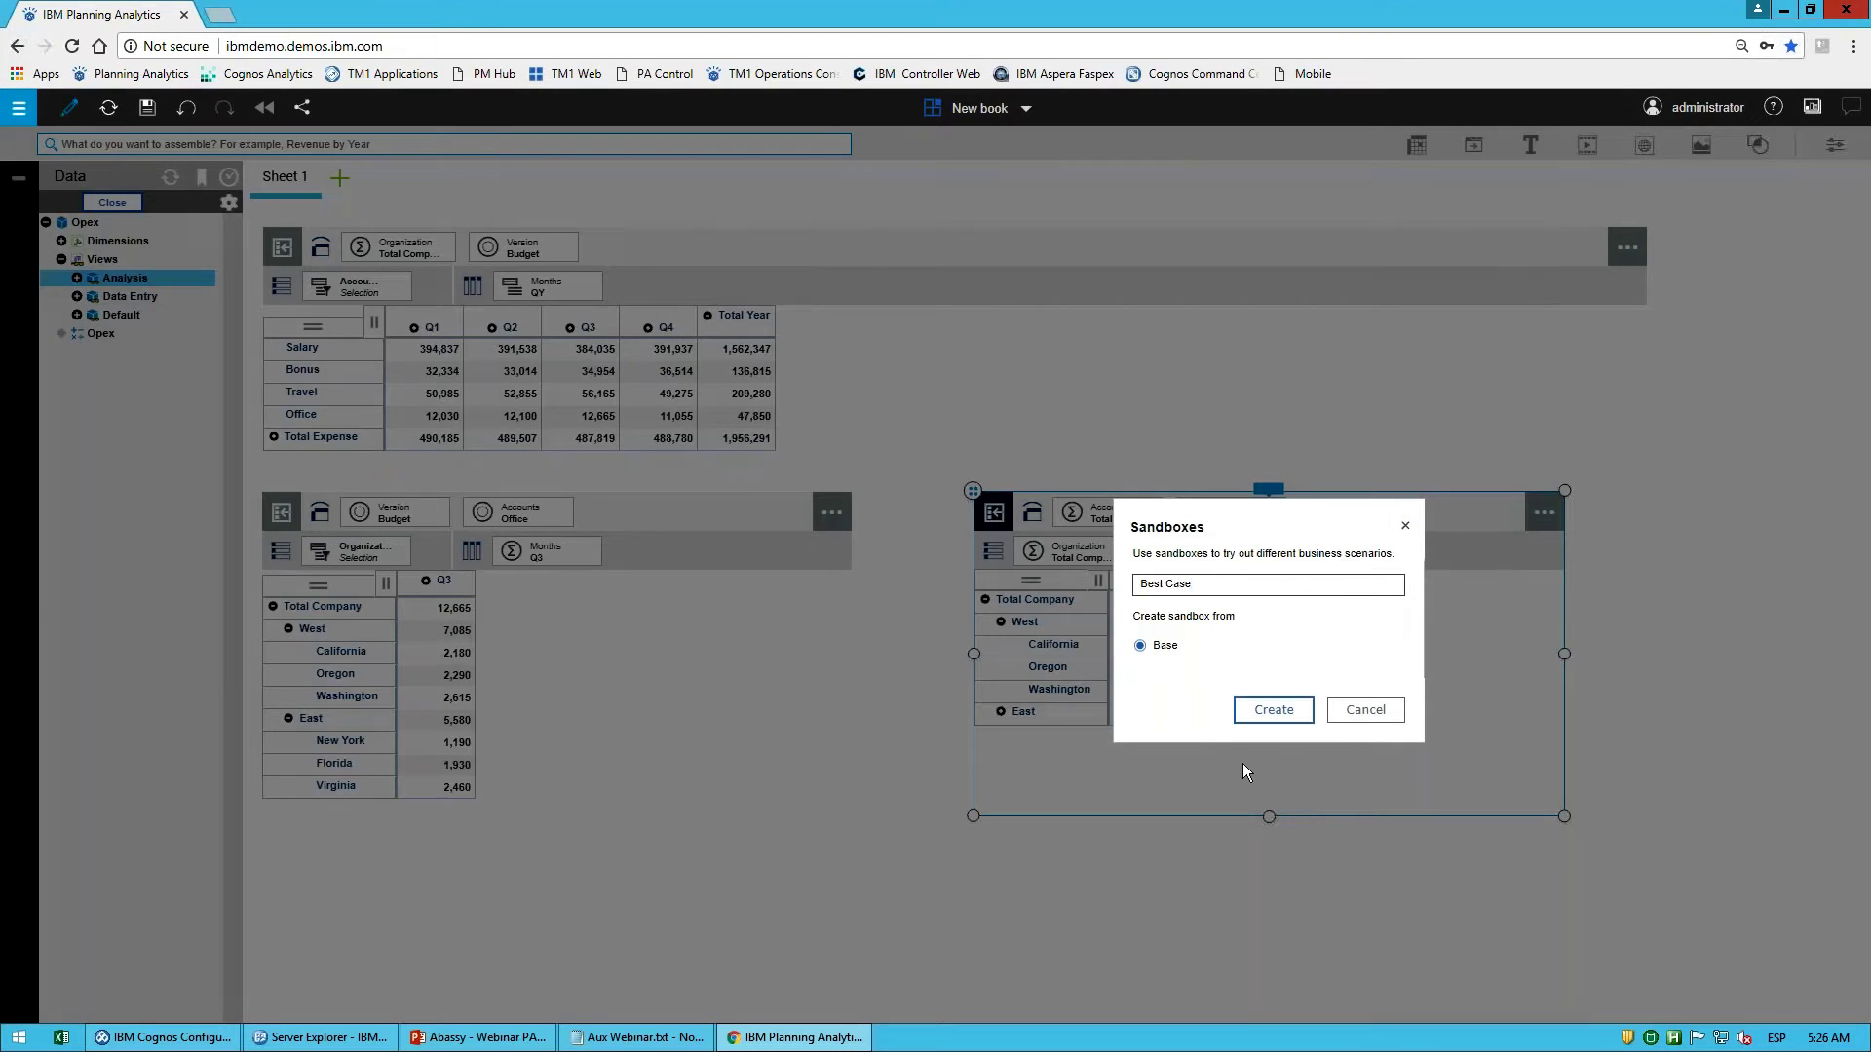
pyautogui.click(1274, 709)
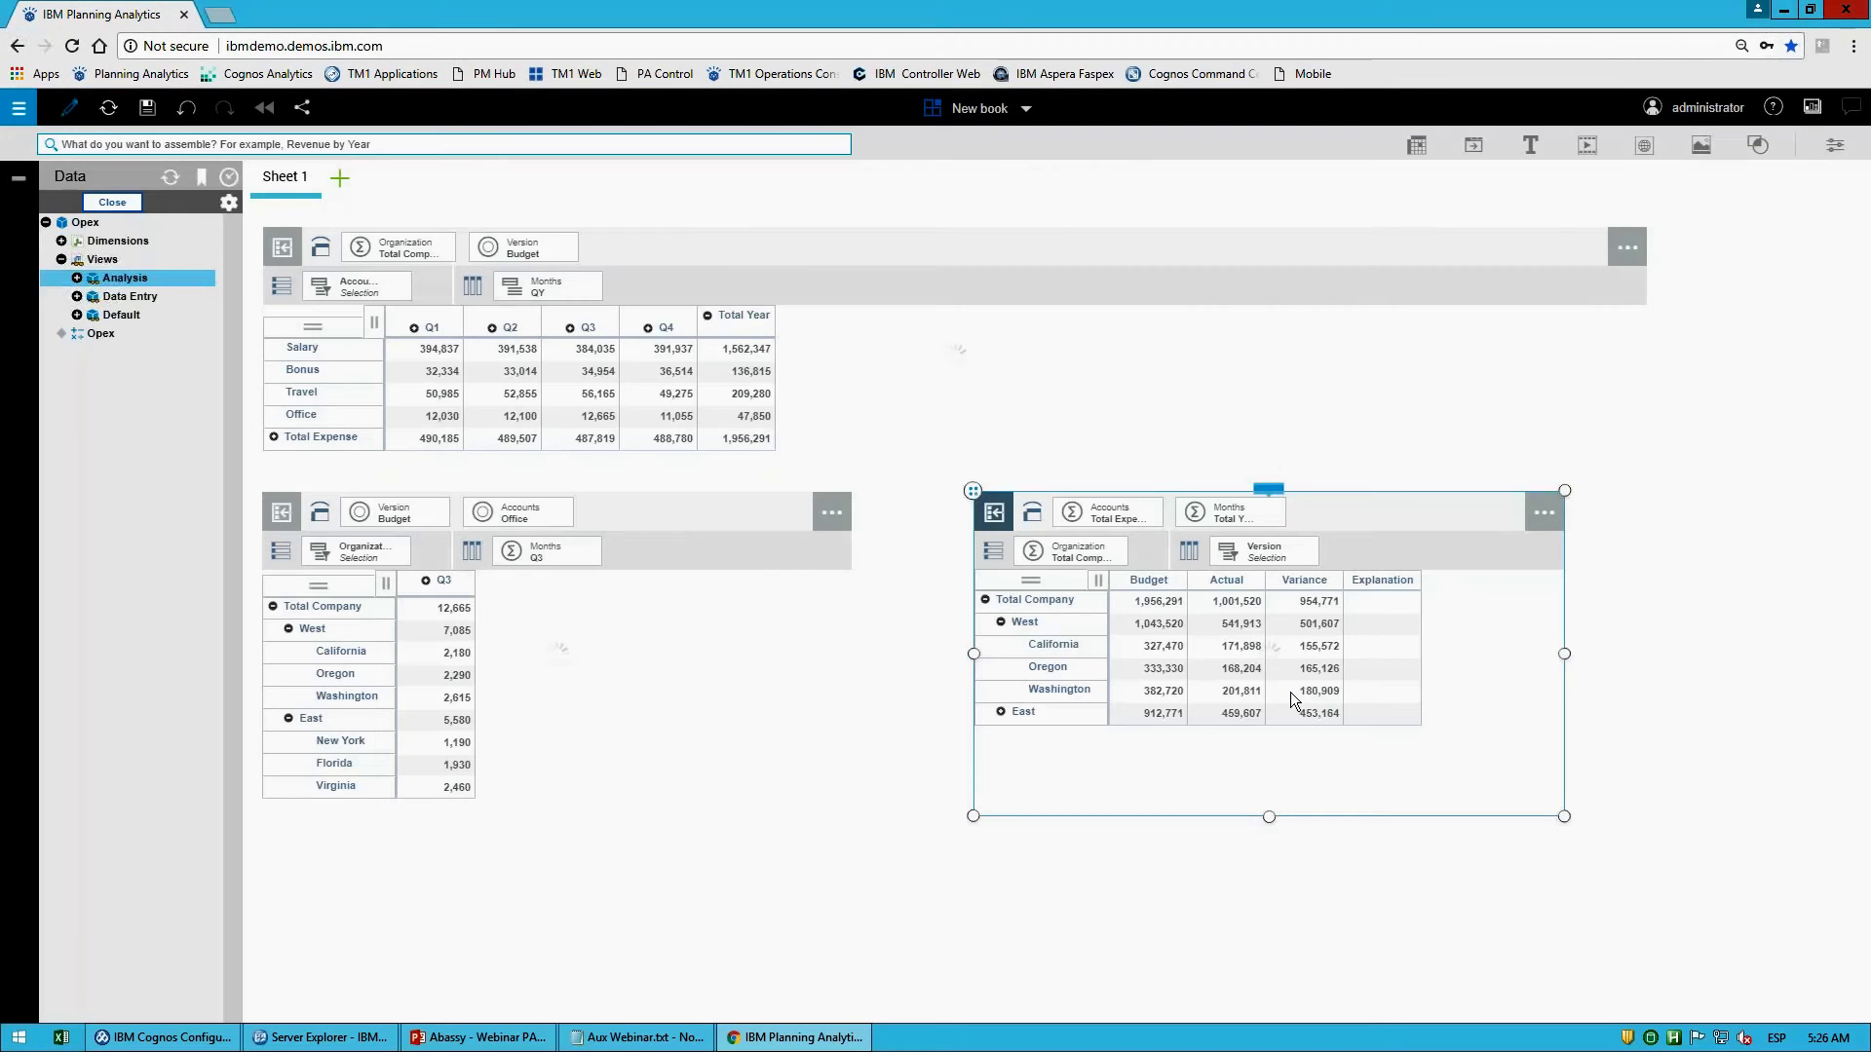
# Step: Select all three views on the sheet and synchronize their sandbox
pyautogui.keyDown('ctrl'); pyautogui.click(786, 677); pyautogui.keyUp('ctrl')
pyautogui.keyDown('ctrl'); pyautogui.click(963, 367); pyautogui.keyUp('ctrl')
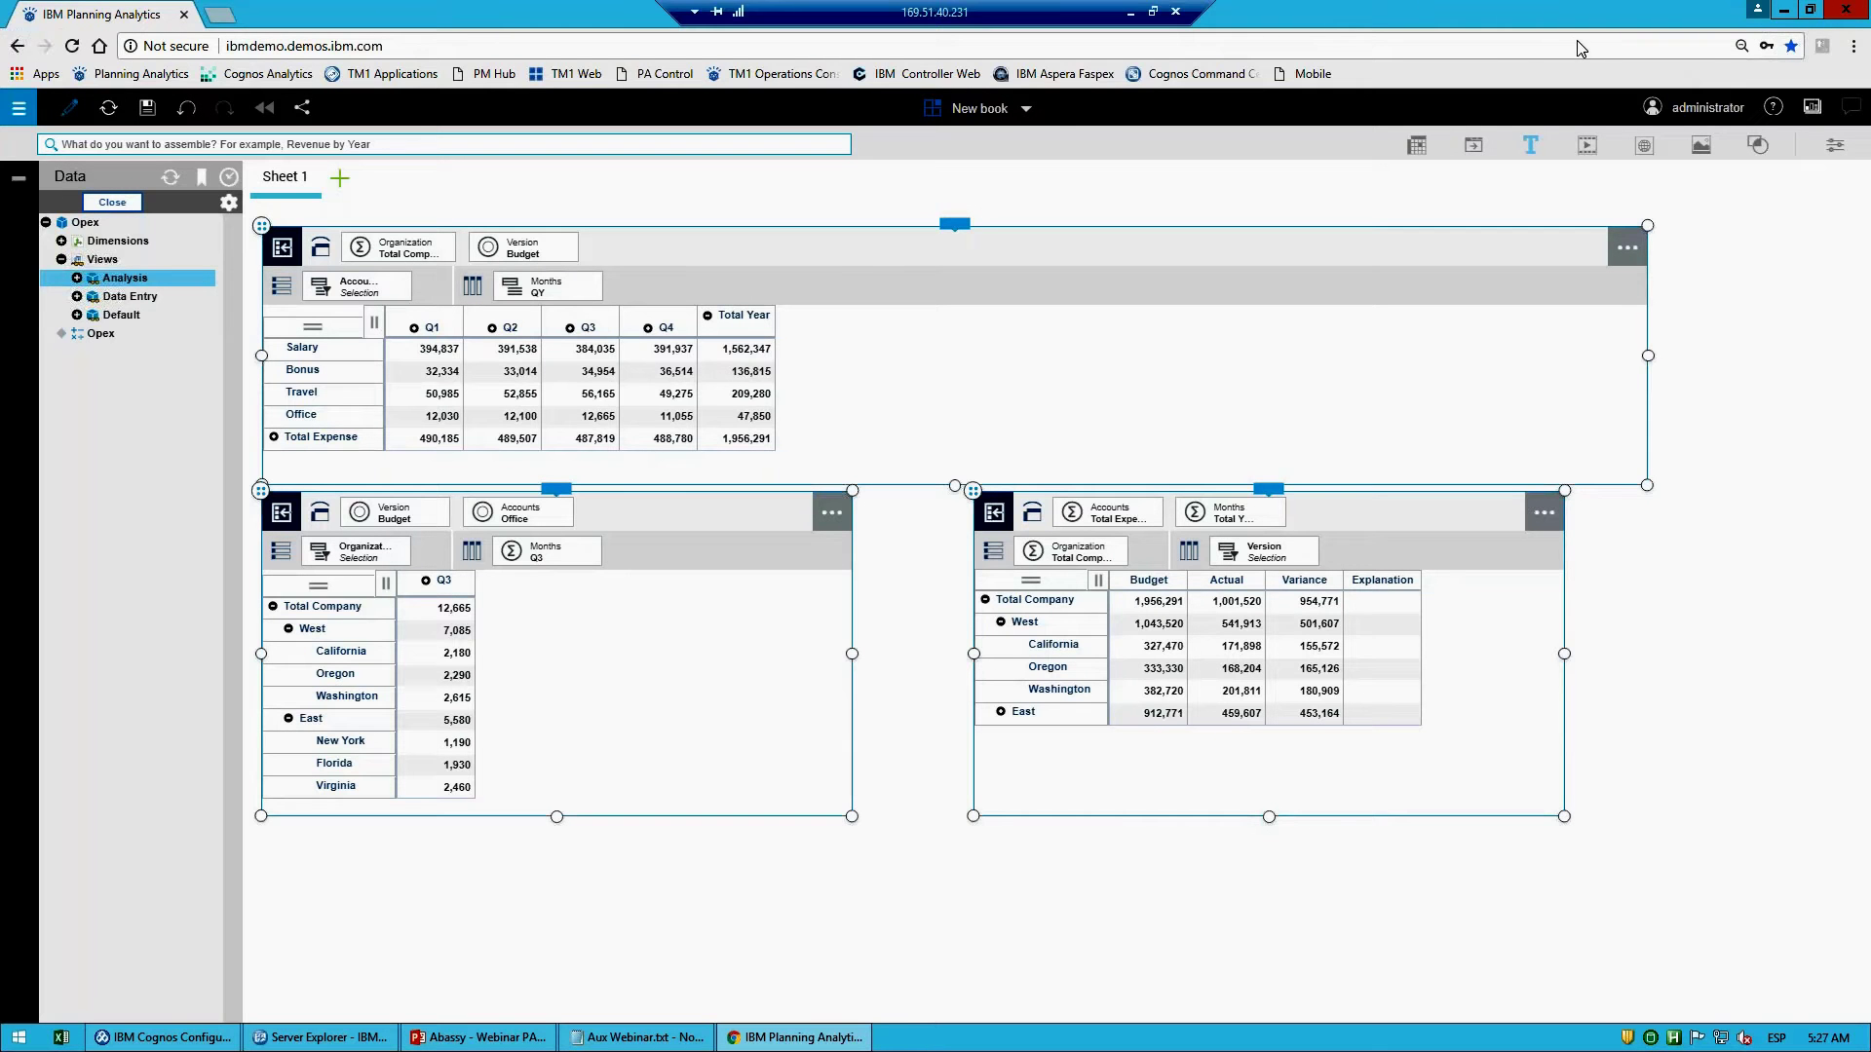
pyautogui.click(1834, 144)
pyautogui.click(1688, 362)
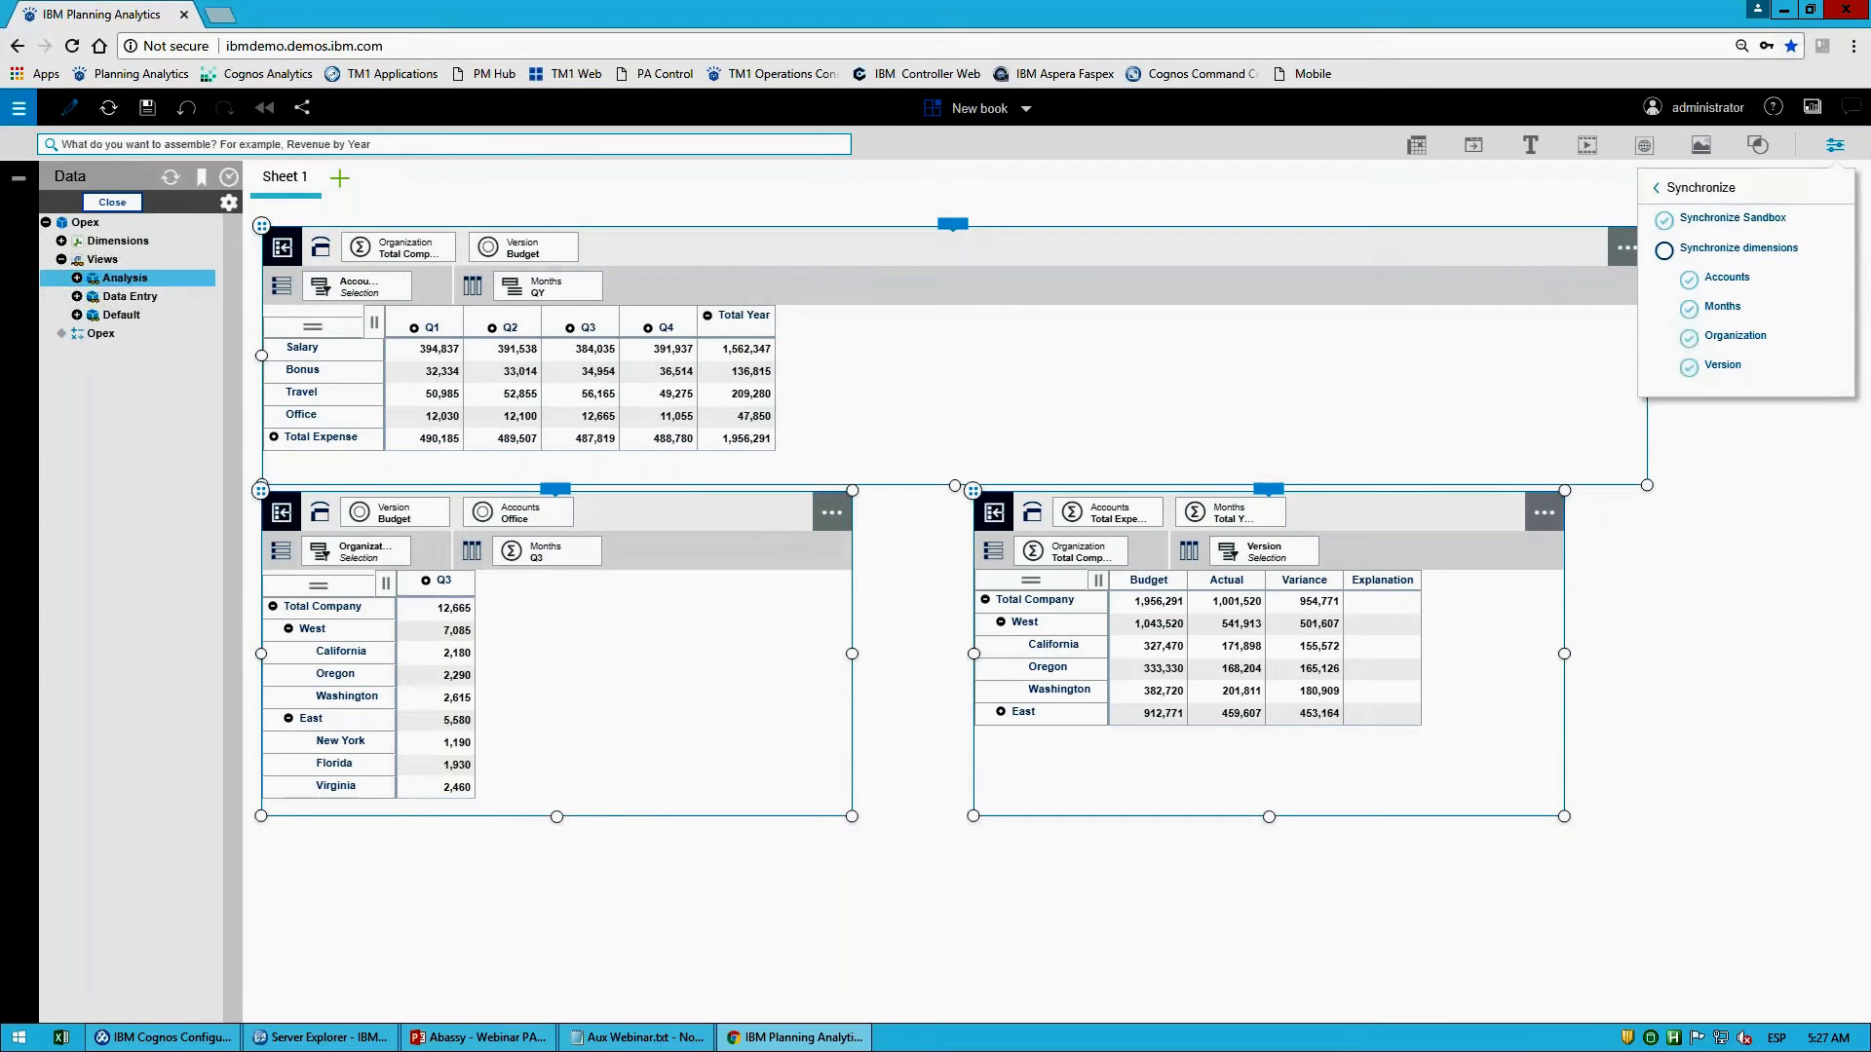
pyautogui.click(1636, 615)
# Step: Rearrange the Analysis view's columns so that Months is on the outside with Version nested beneath it
pyautogui.click(1283, 493)
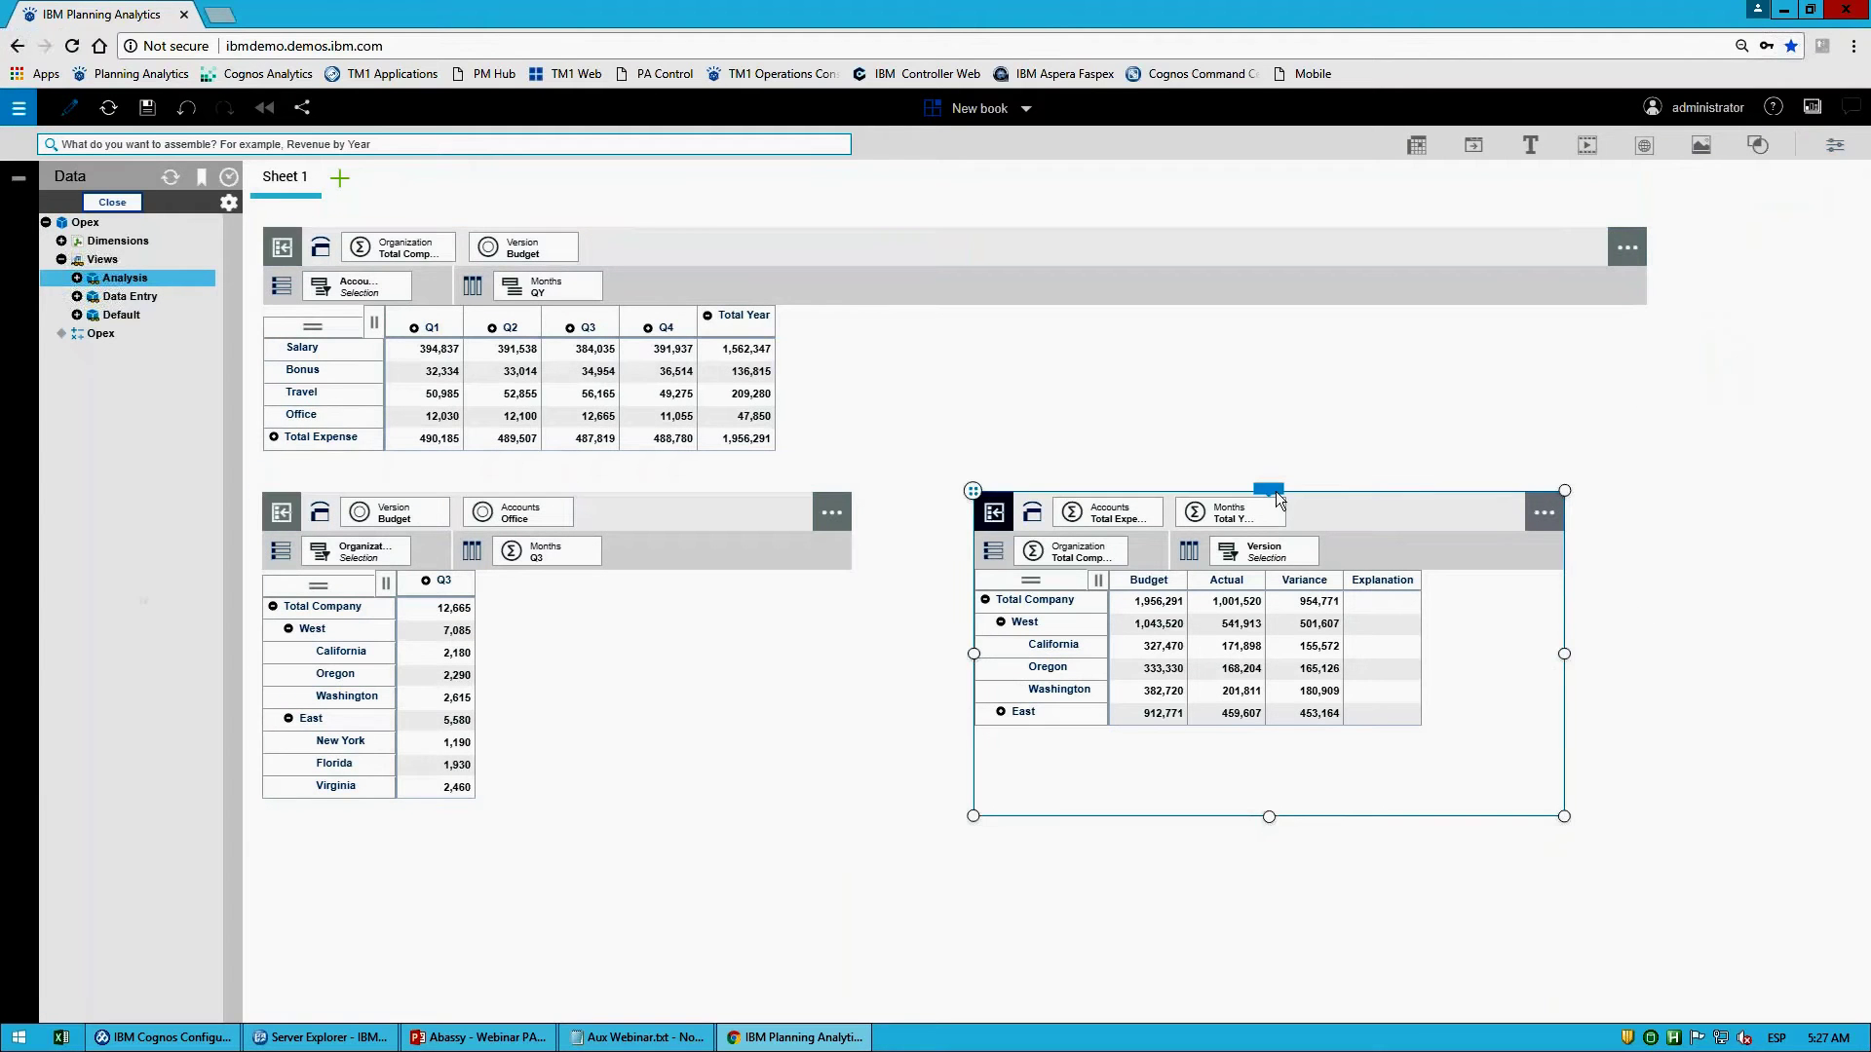
pyautogui.click(1266, 455)
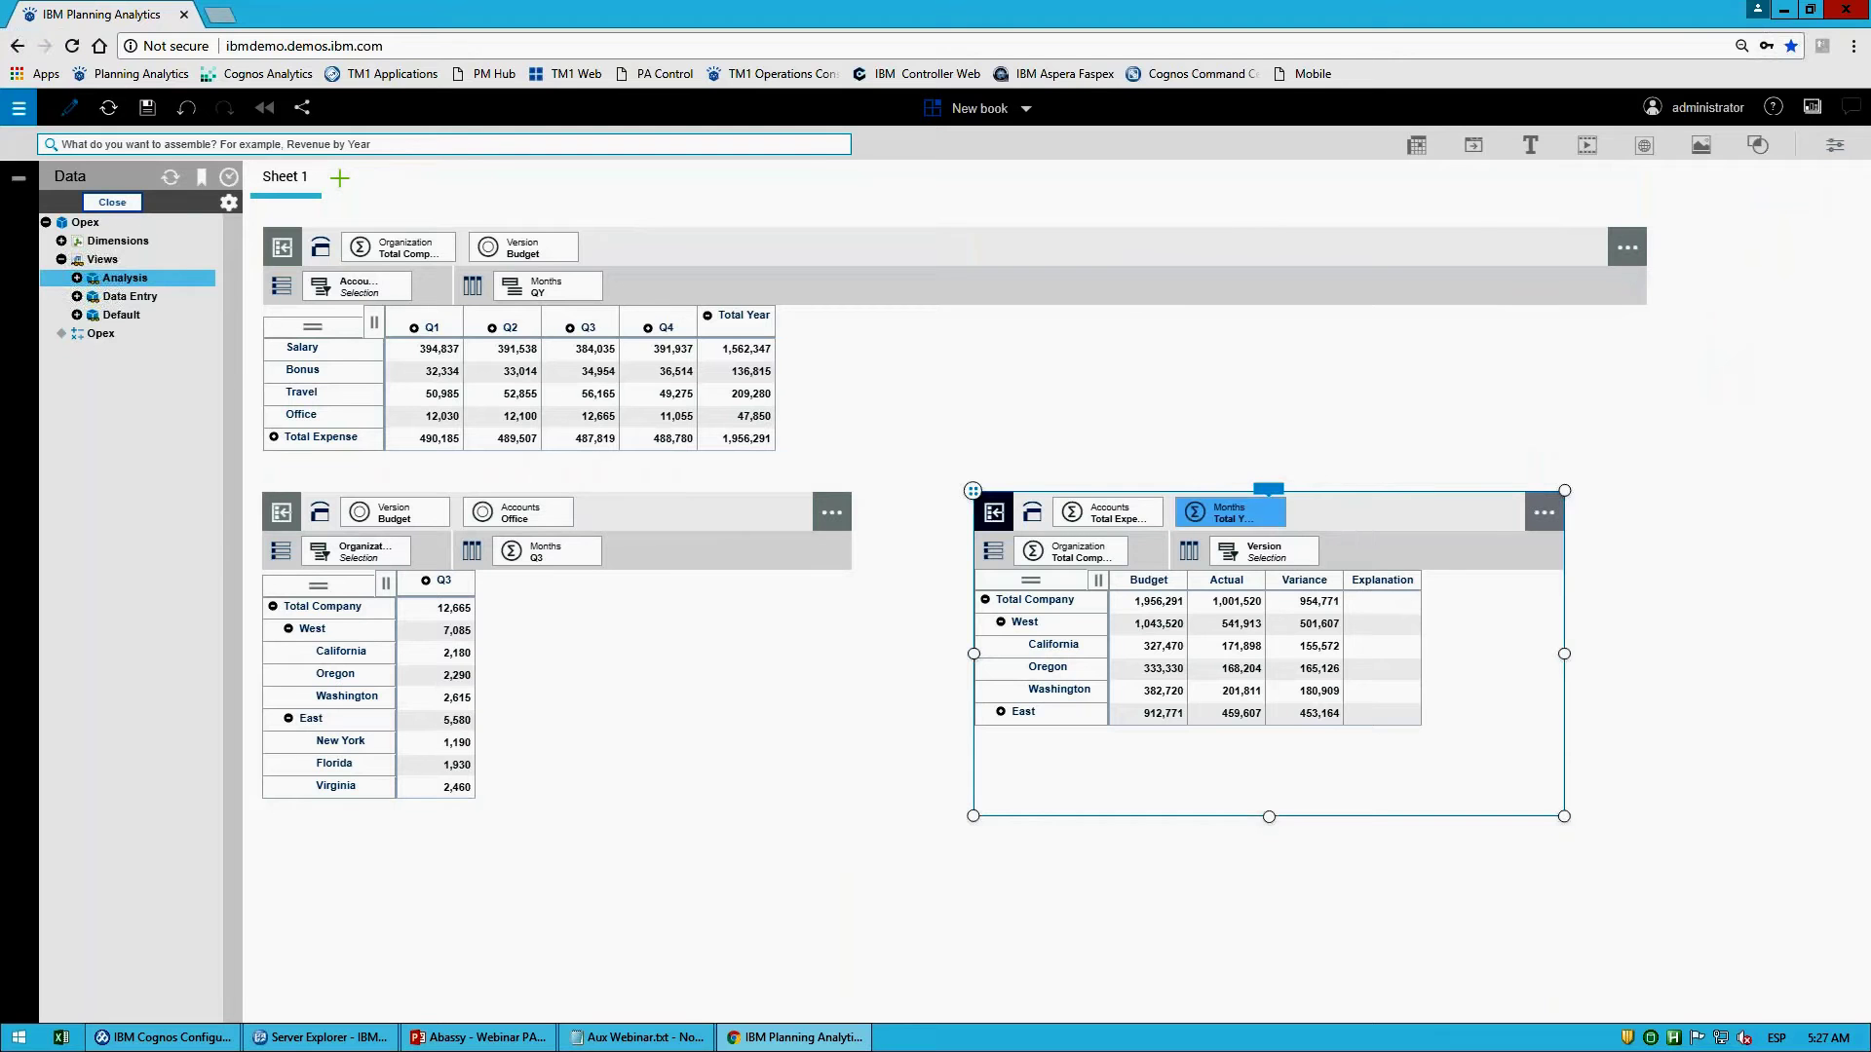
pyautogui.moveTo(1251, 526); pyautogui.dragTo(1261, 566)
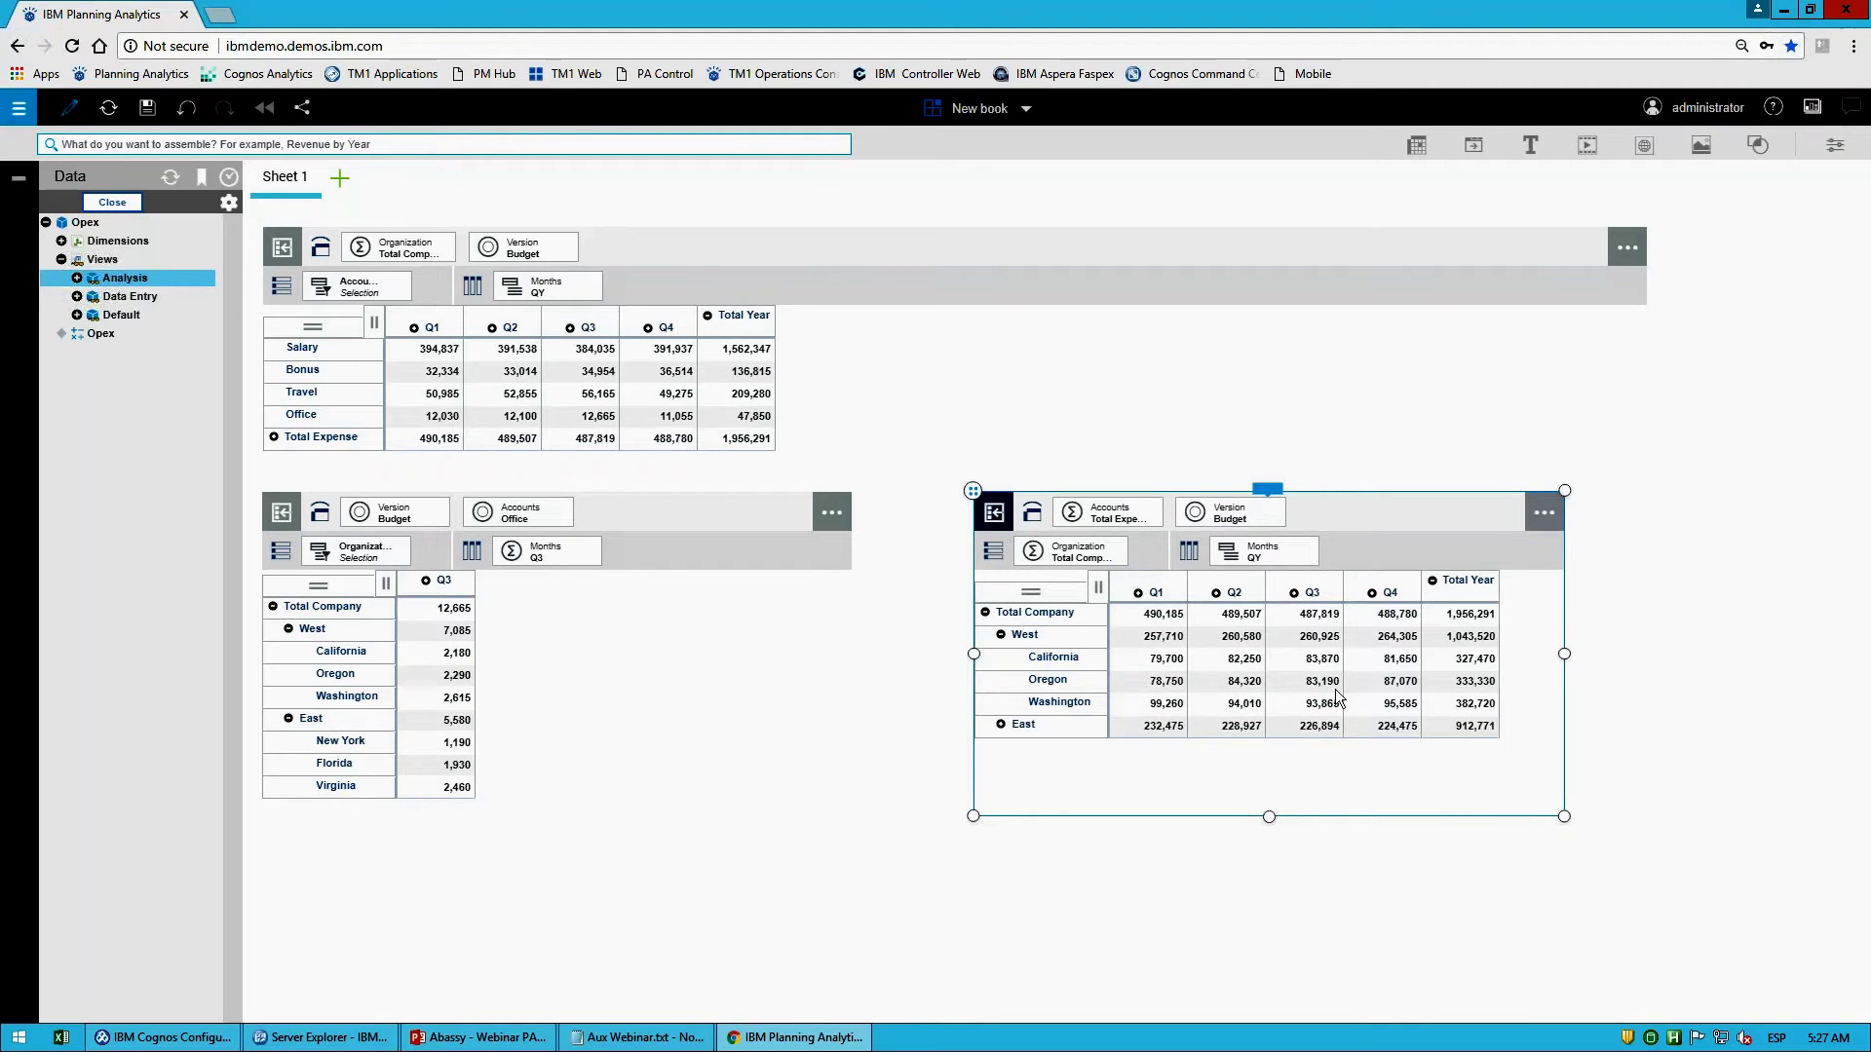
pyautogui.moveTo(1230, 514); pyautogui.dragTo(1349, 551)
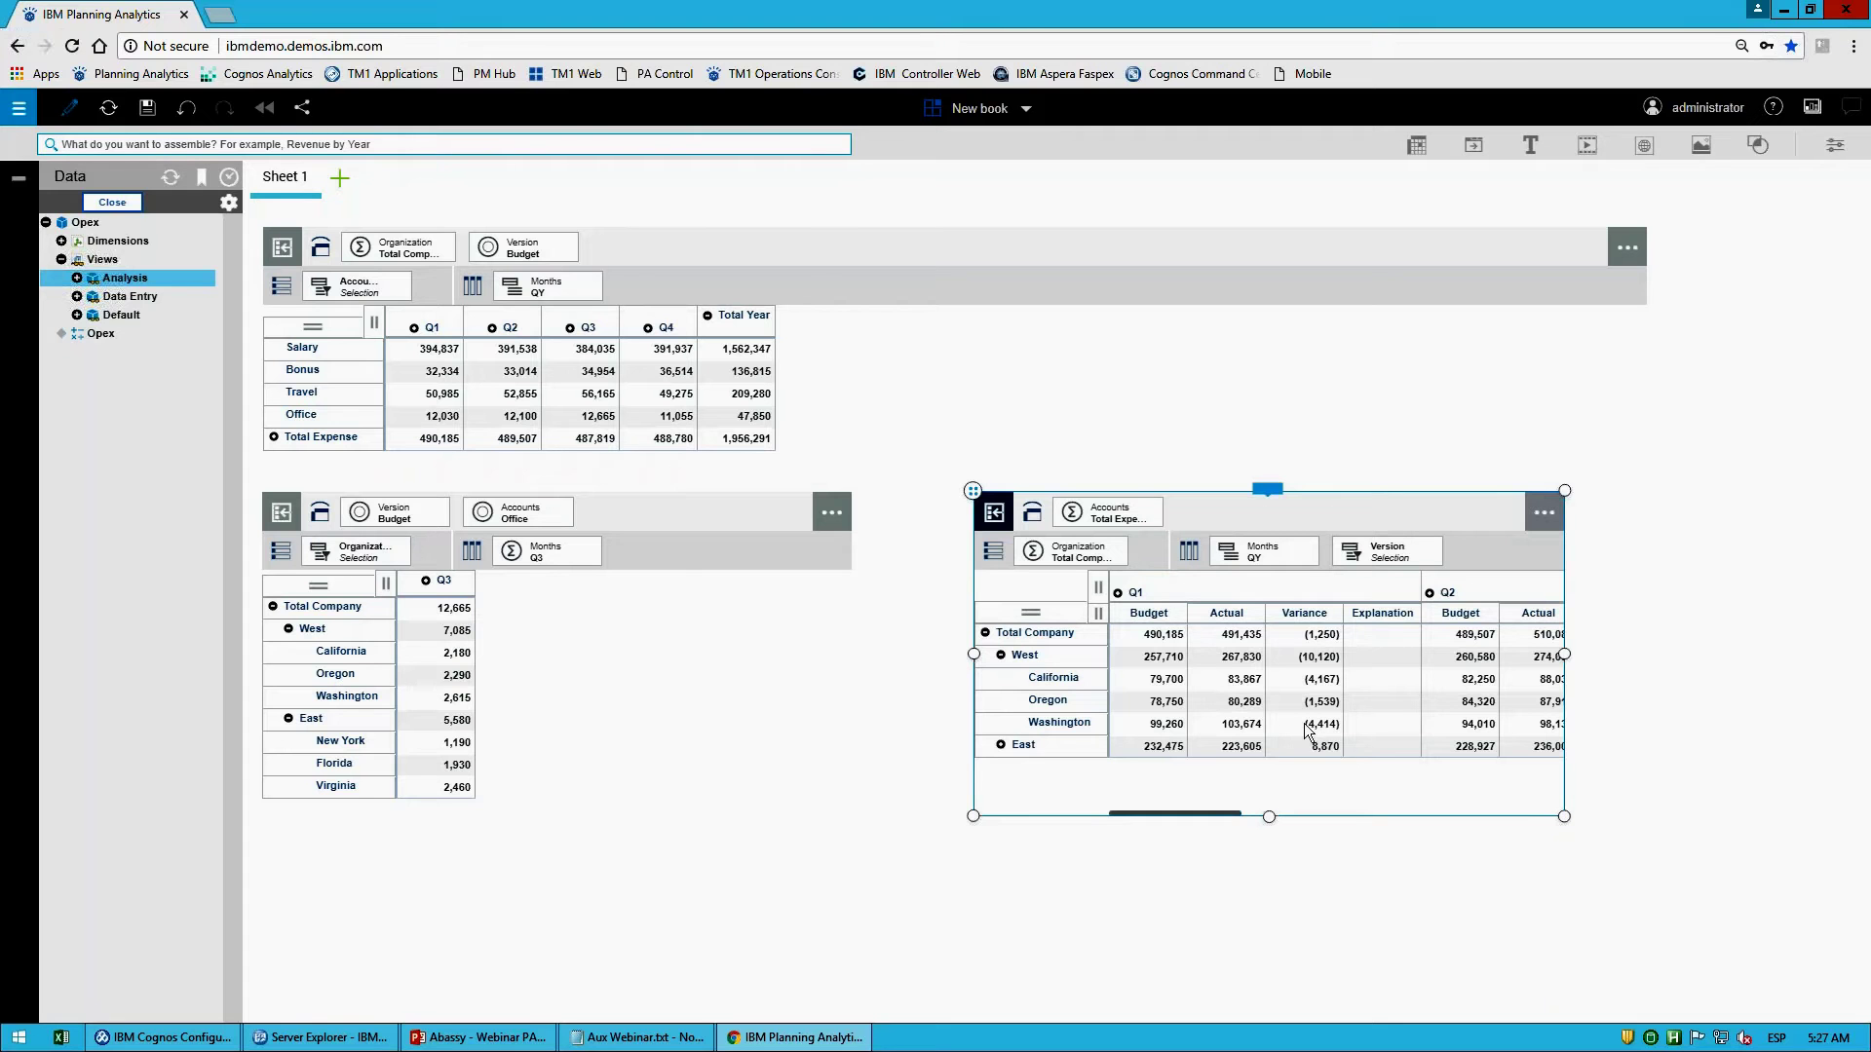
# Step: Move Months out of the Analysis view's columns into its context and filter the view to Jul and the Office account
pyautogui.moveTo(1311, 550); pyautogui.dragTo(1284, 513)
pyautogui.click(1263, 516)
pyautogui.click(1194, 603)
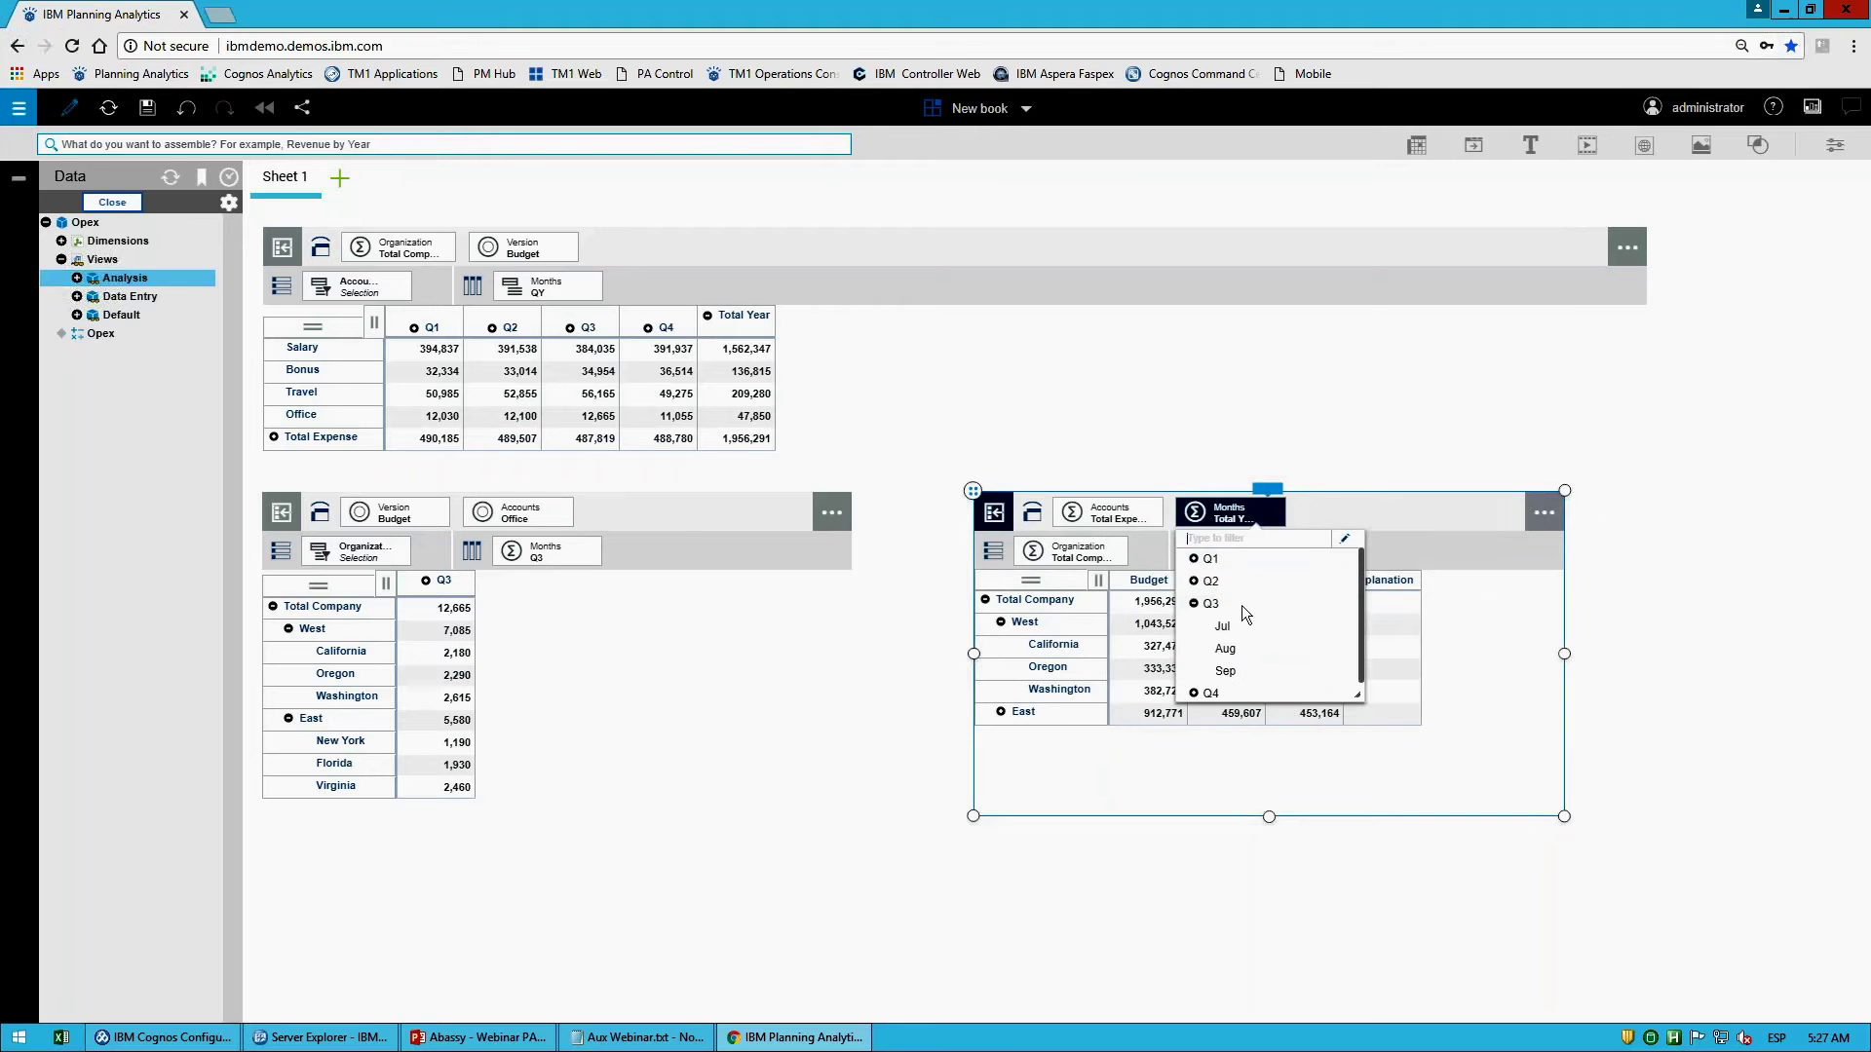
pyautogui.click(1223, 626)
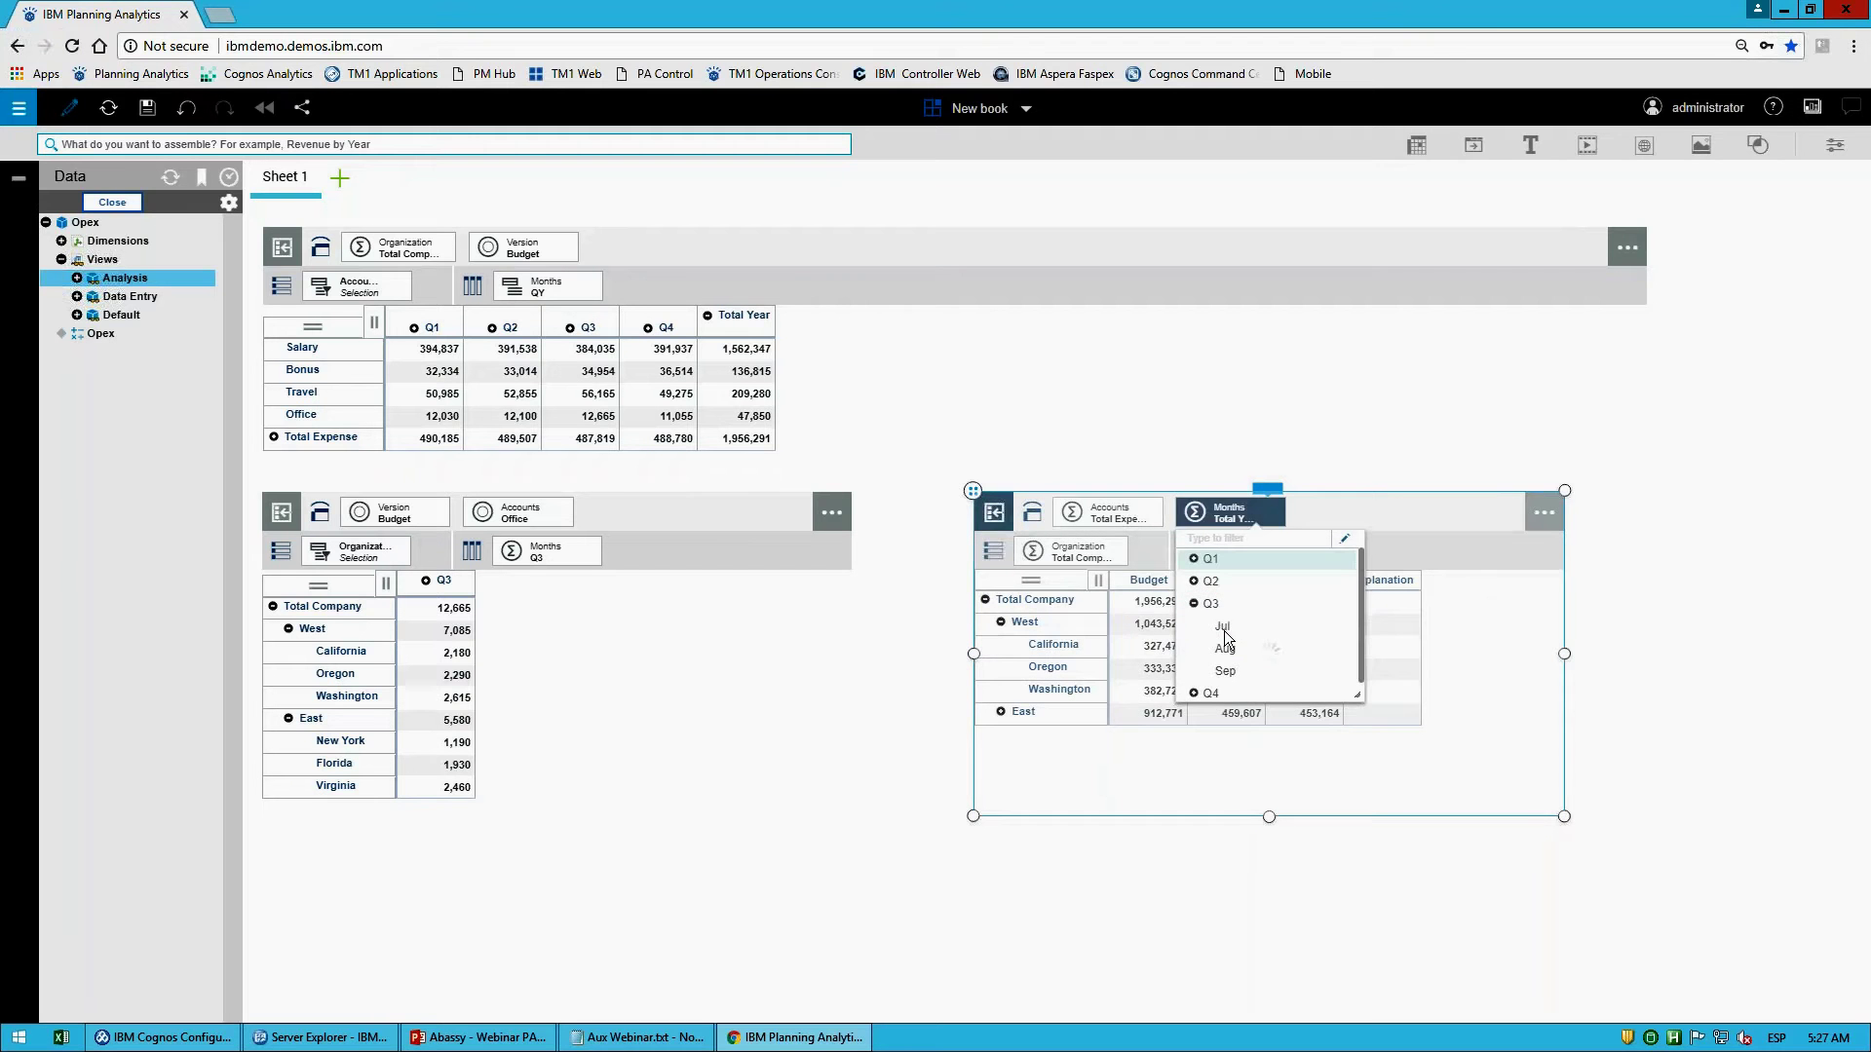
pyautogui.click(1130, 517)
pyautogui.click(1101, 623)
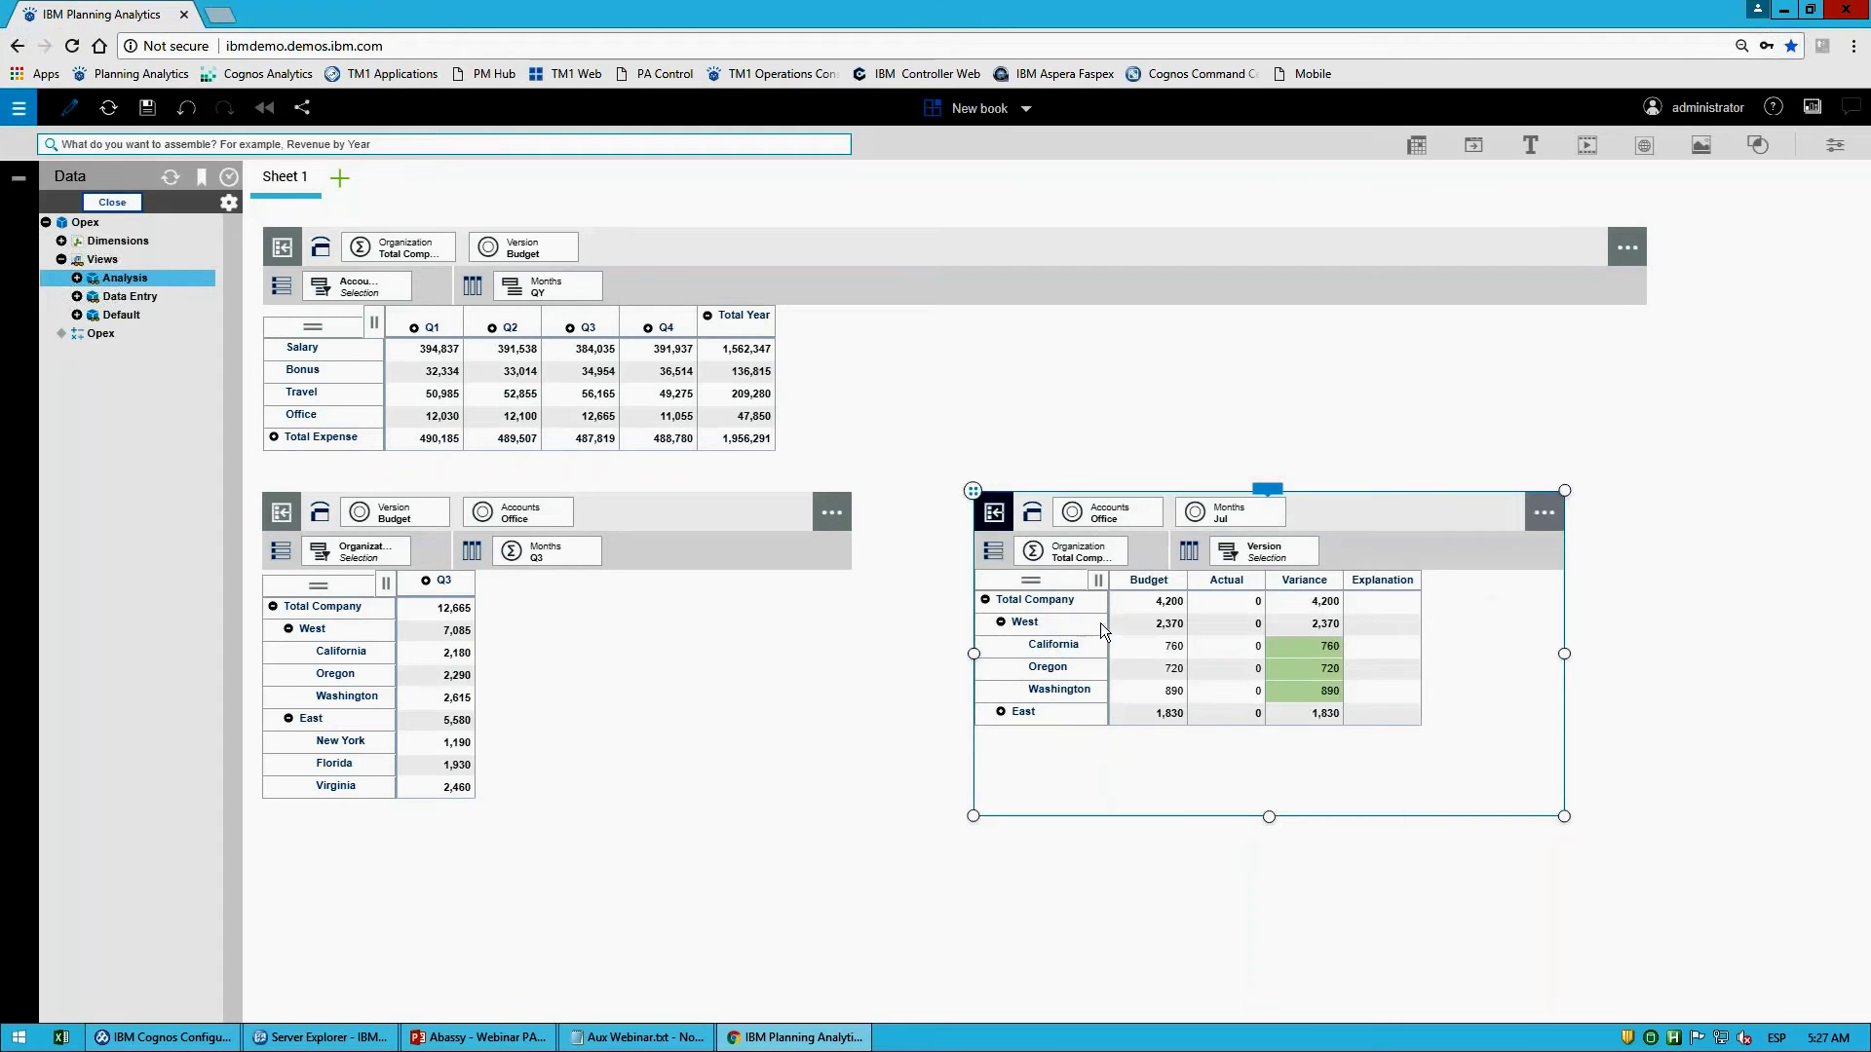
# Step: Enter 10k as California's July Office budget in the Analysis view and discard that data change
pyautogui.click(1177, 648)
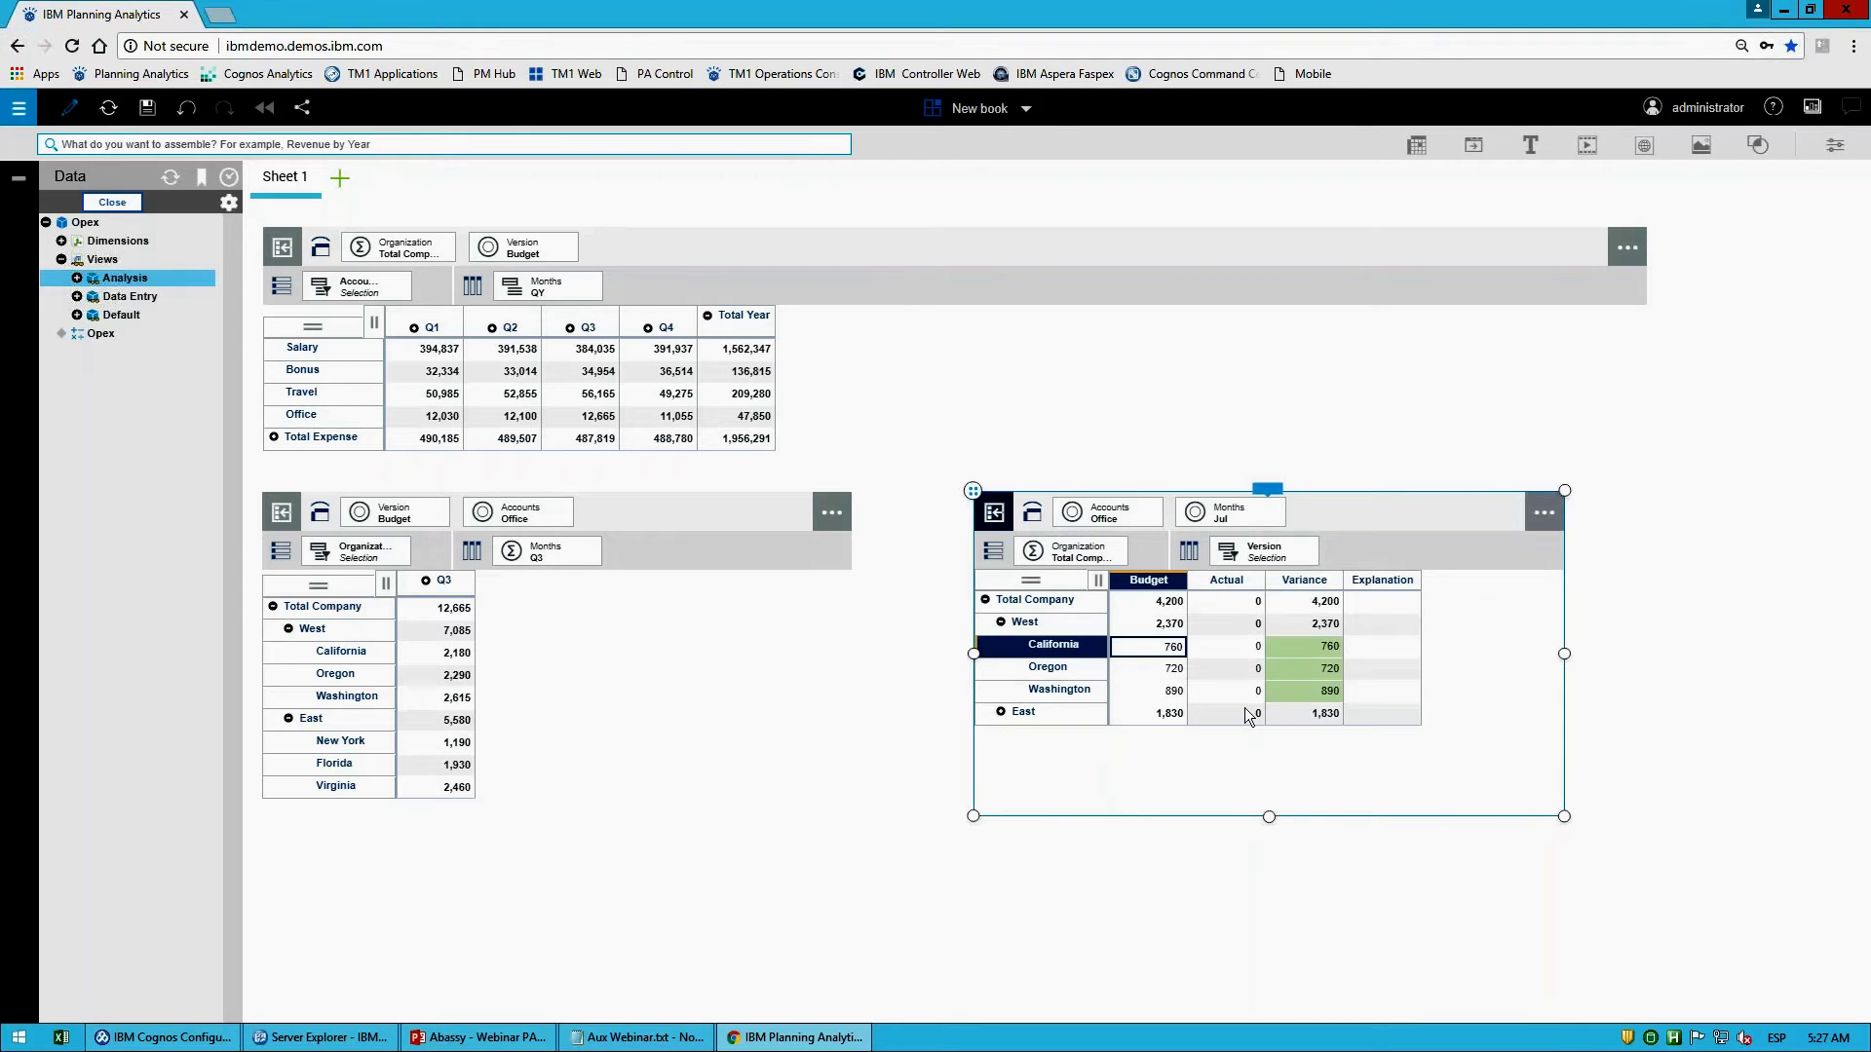
pyautogui.write('10k')
pyautogui.press('Return')
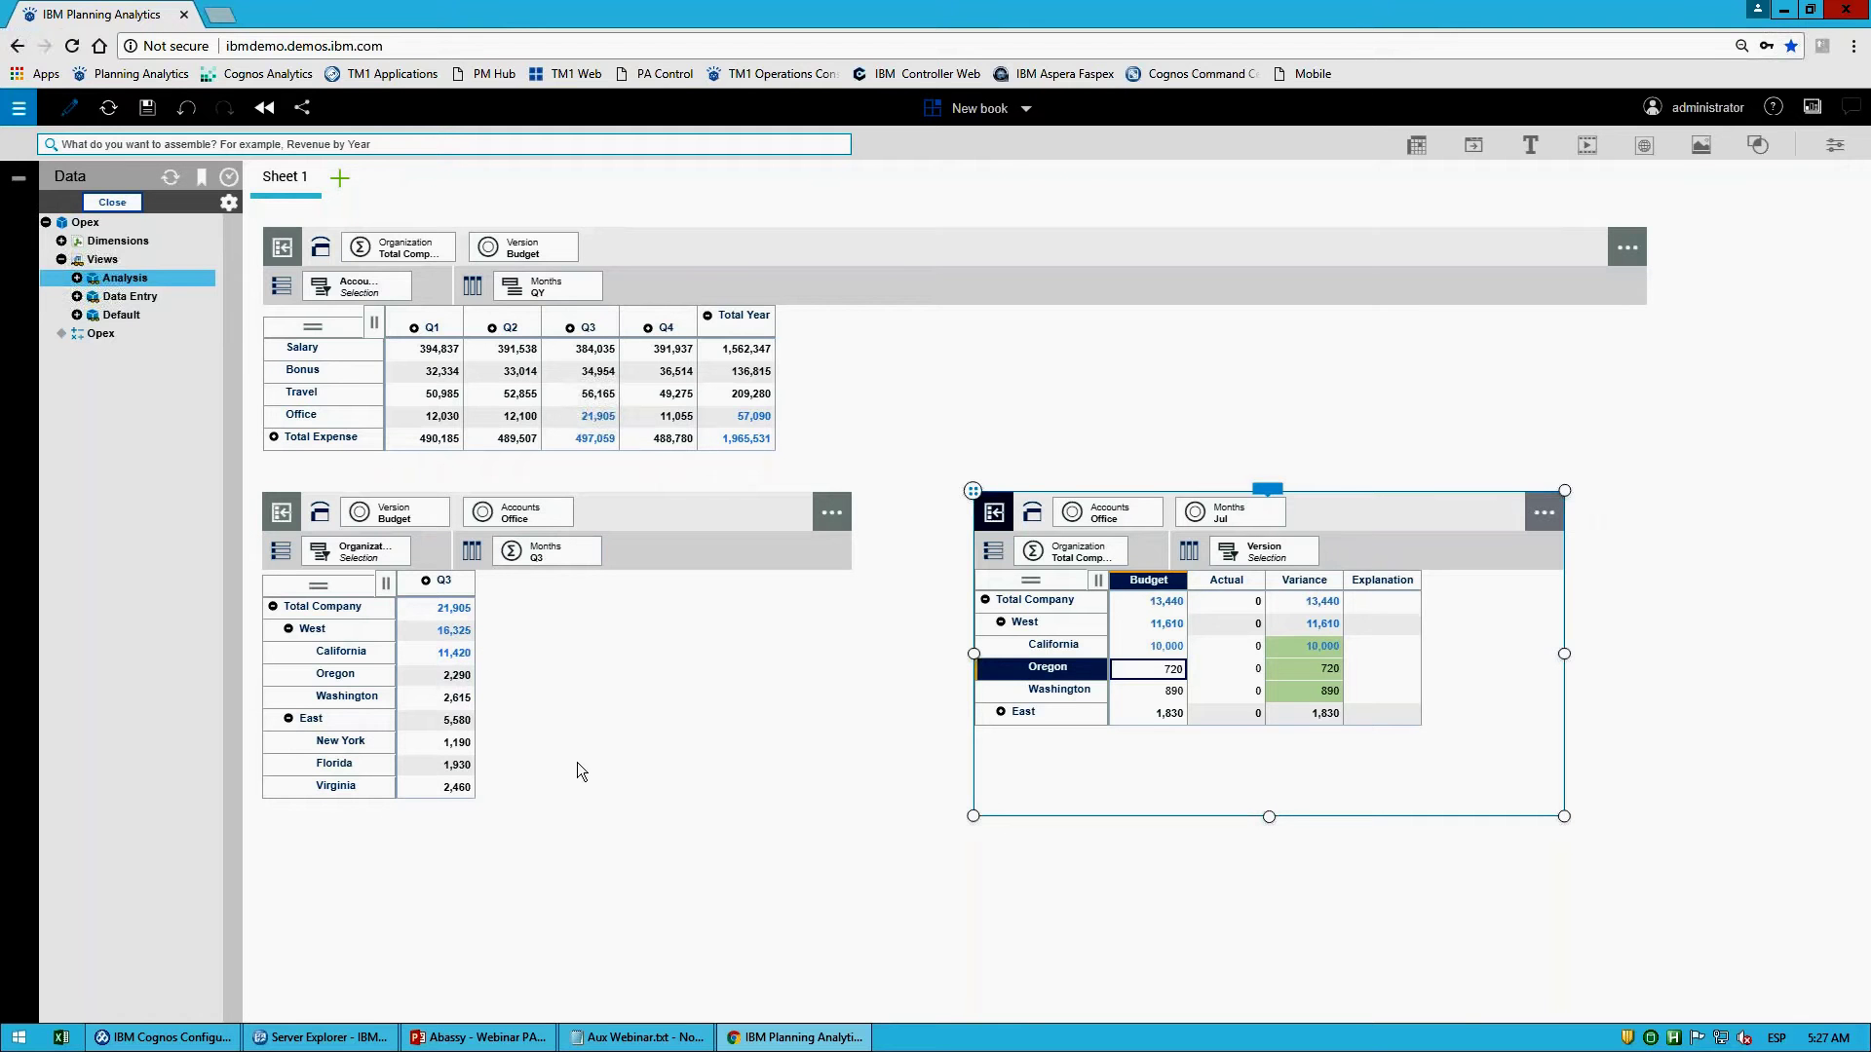
pyautogui.click(269, 114)
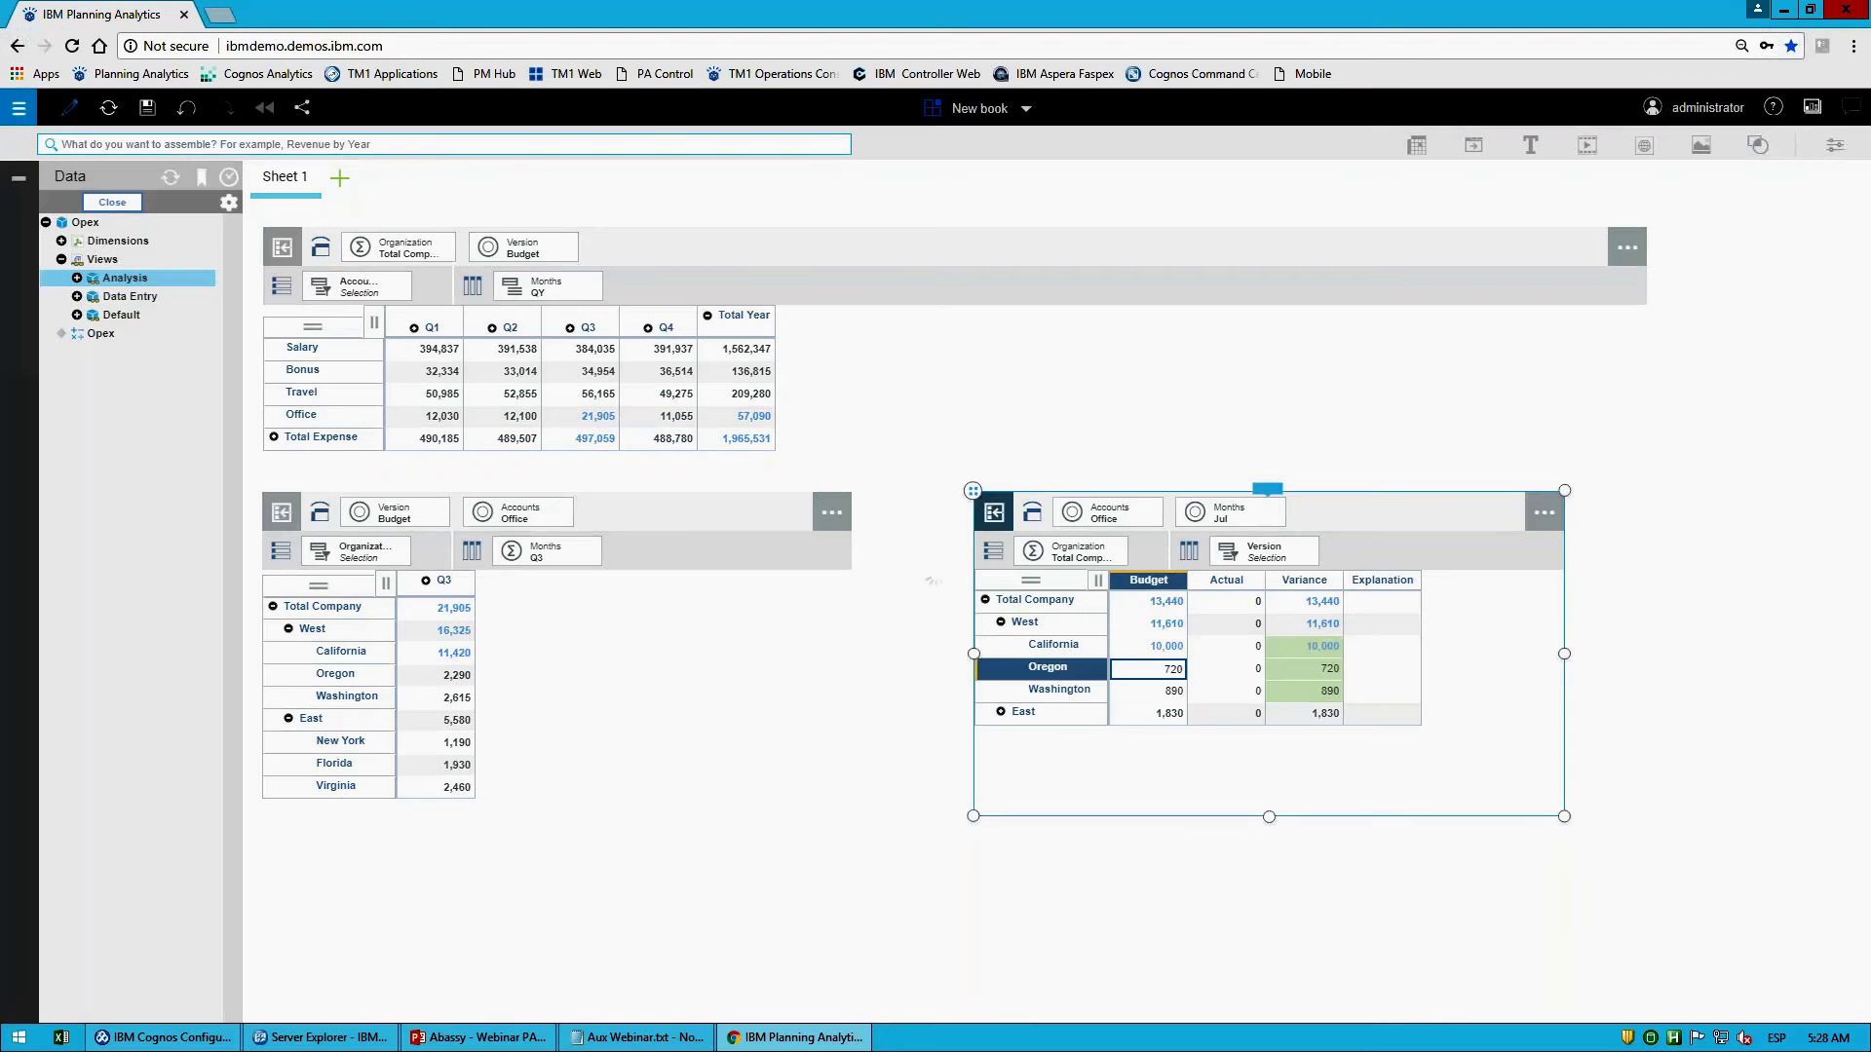
# Step: Set California's July Office budget to 9,000 in the Analysis view
pyautogui.click(1150, 645)
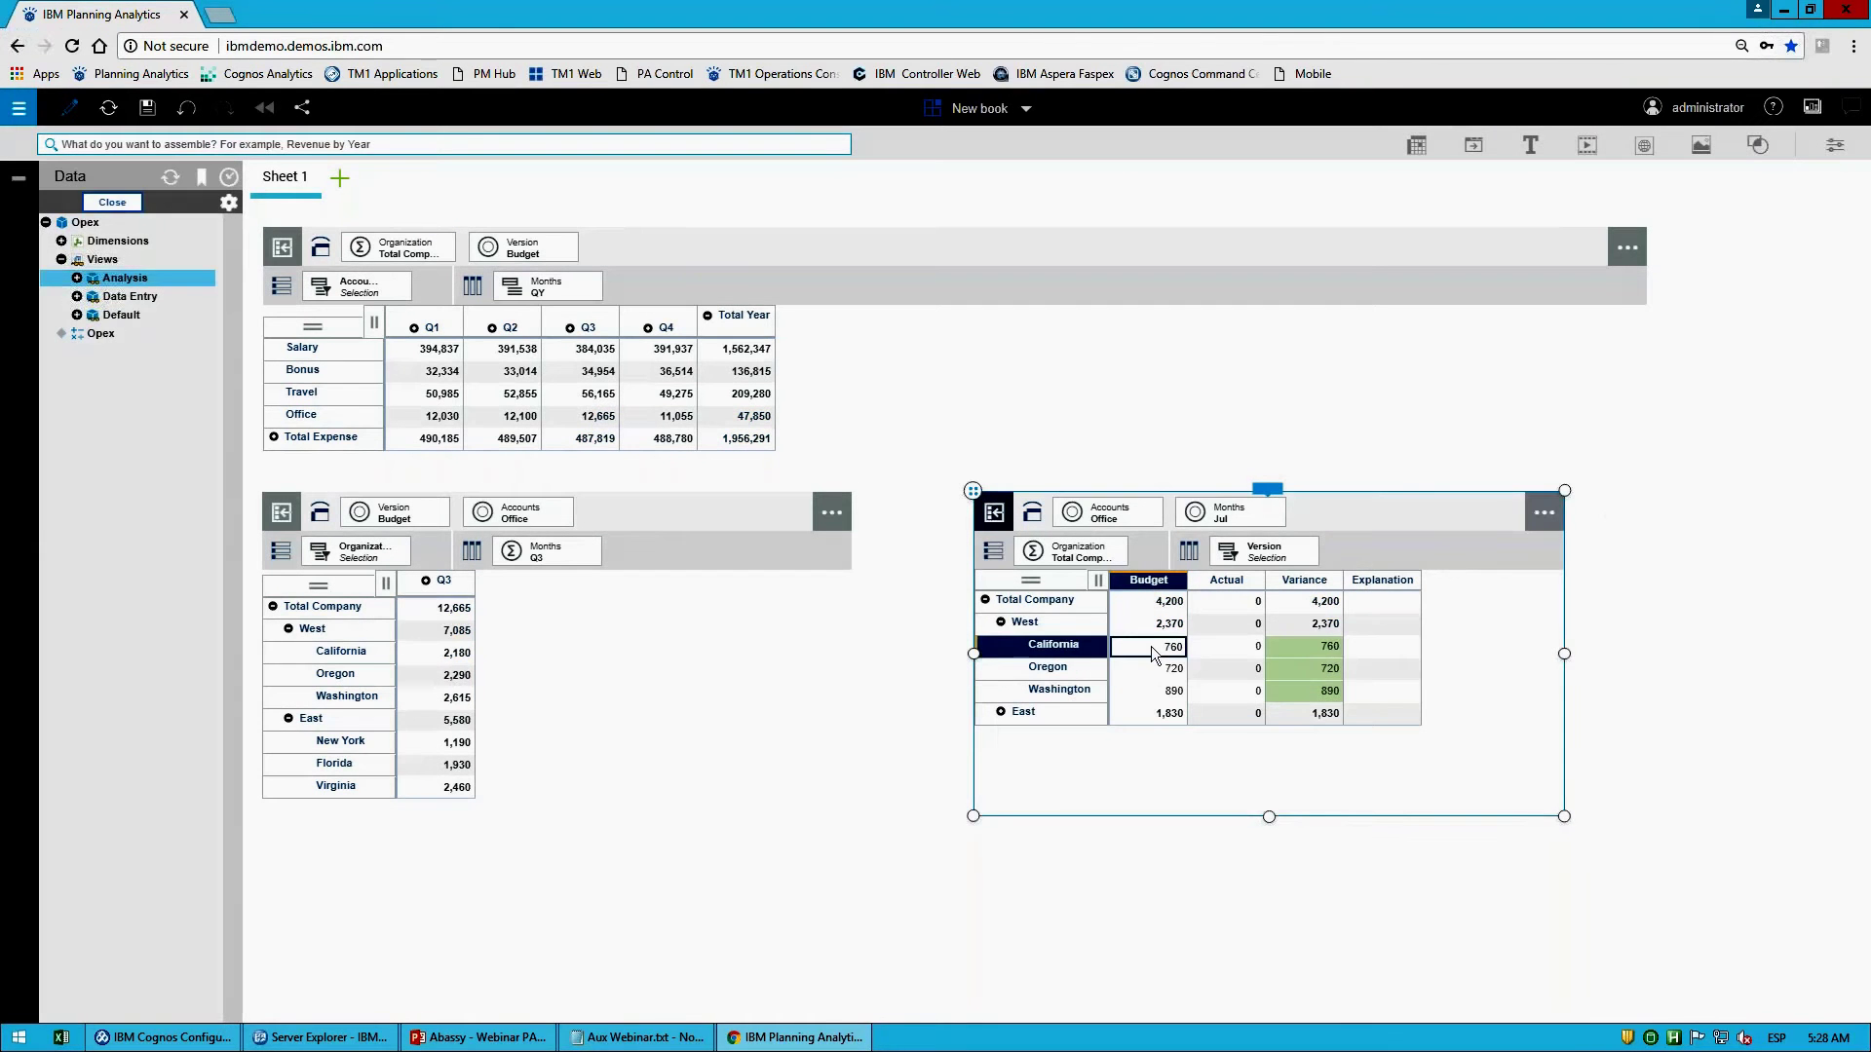
pyautogui.write('9,000')
pyautogui.press('Return')
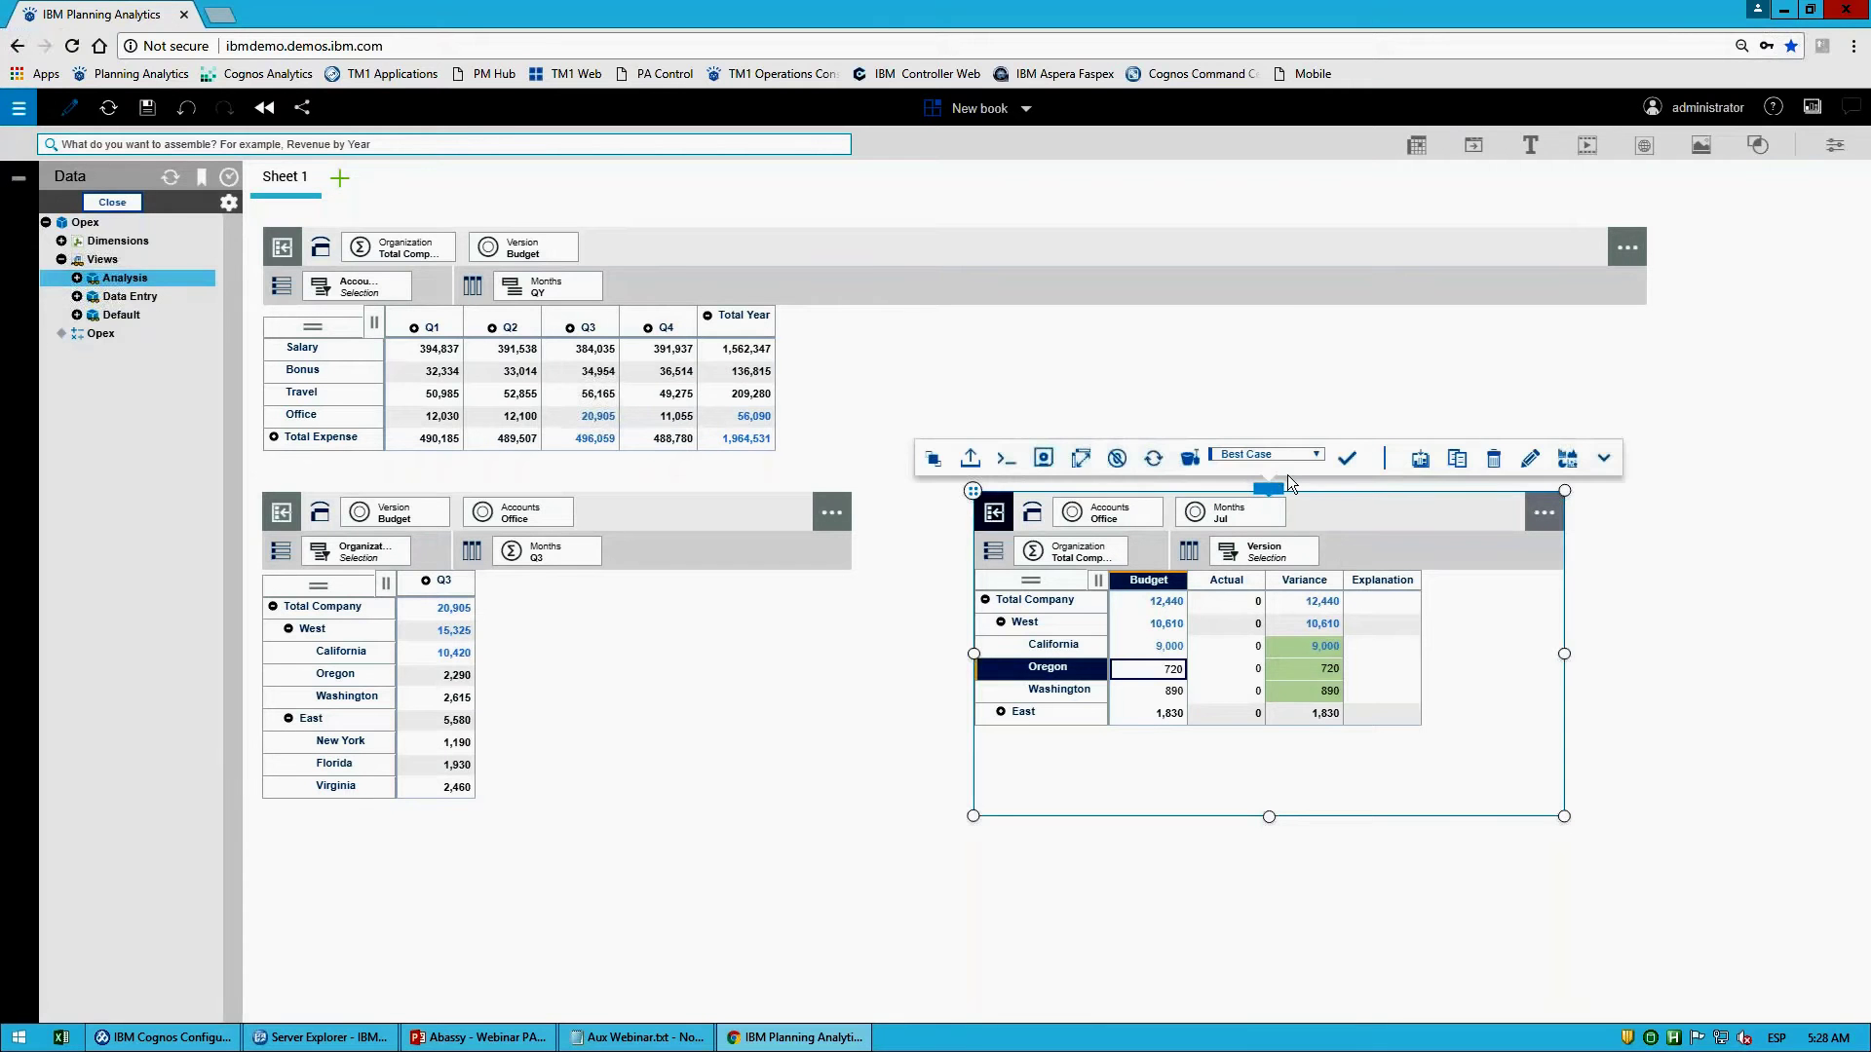
# Step: Compare the Base sandbox with Best Case by switching the Analysis view between them, and commit the Best Case data to the base
pyautogui.click(1292, 455)
pyautogui.click(1294, 466)
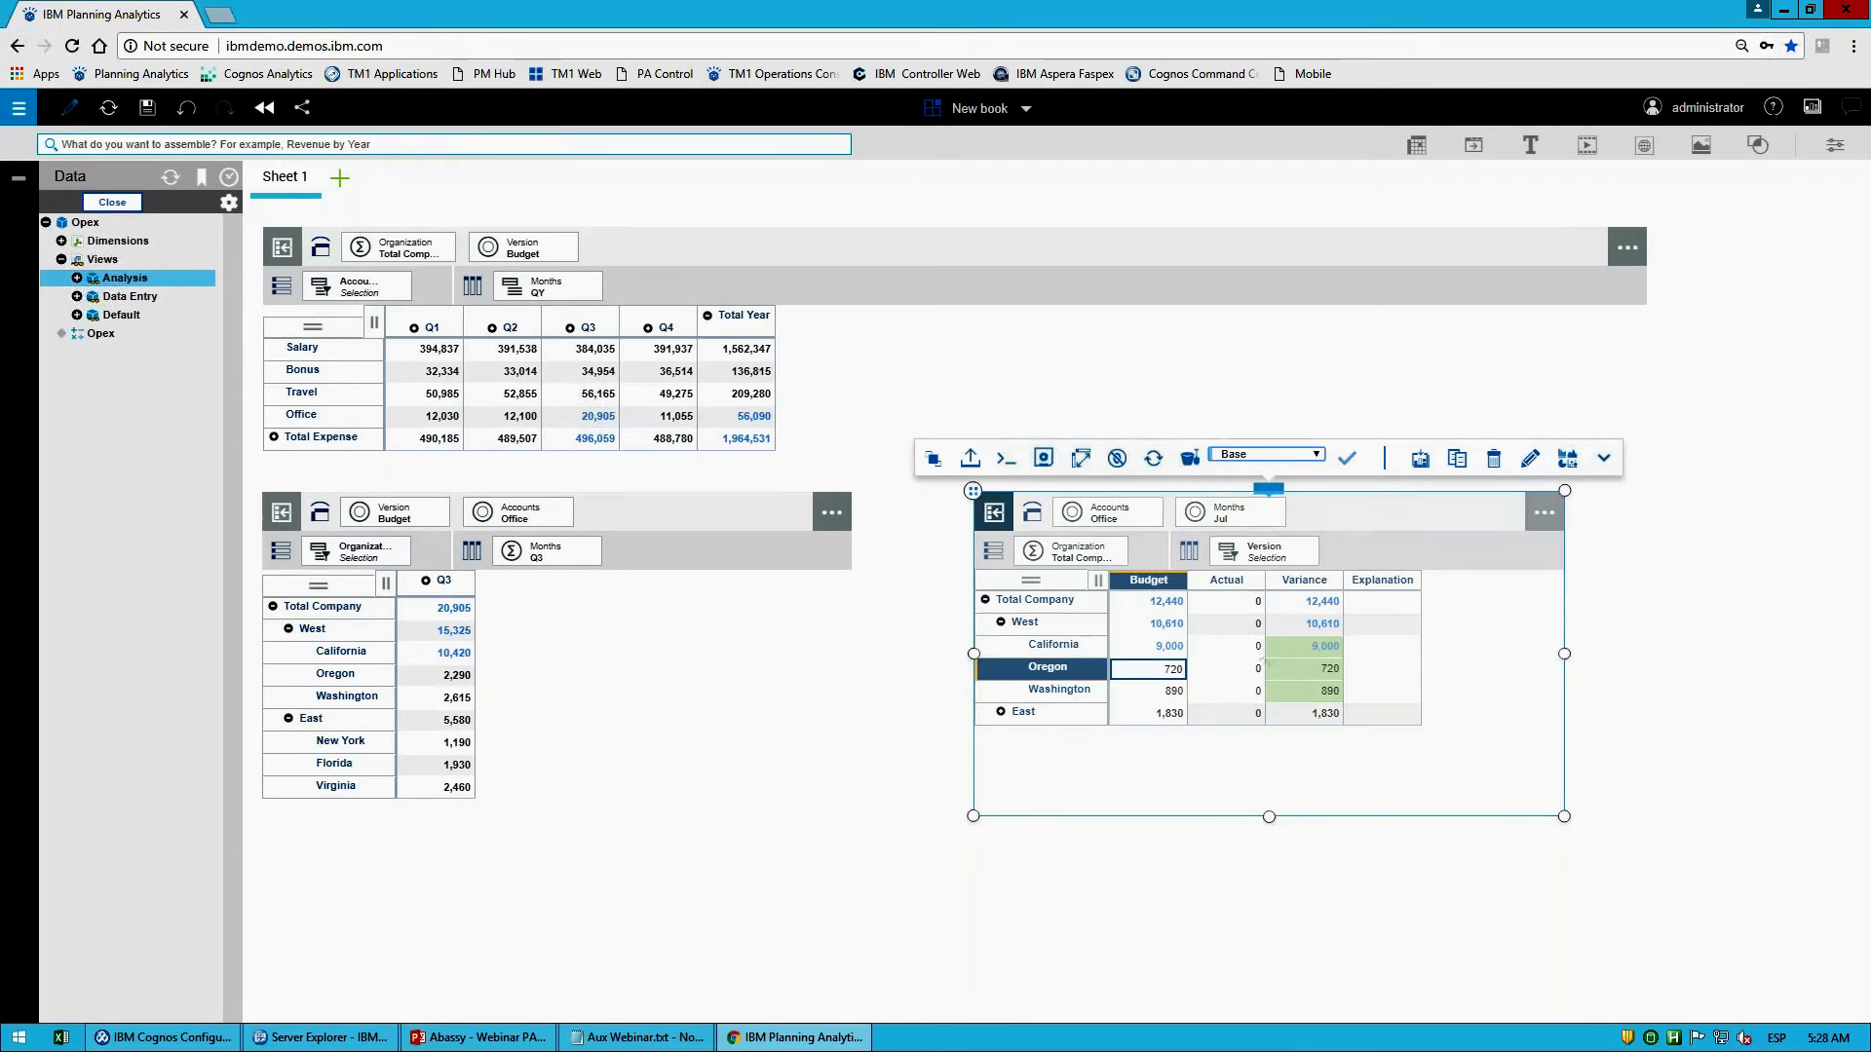
pyautogui.click(1317, 450)
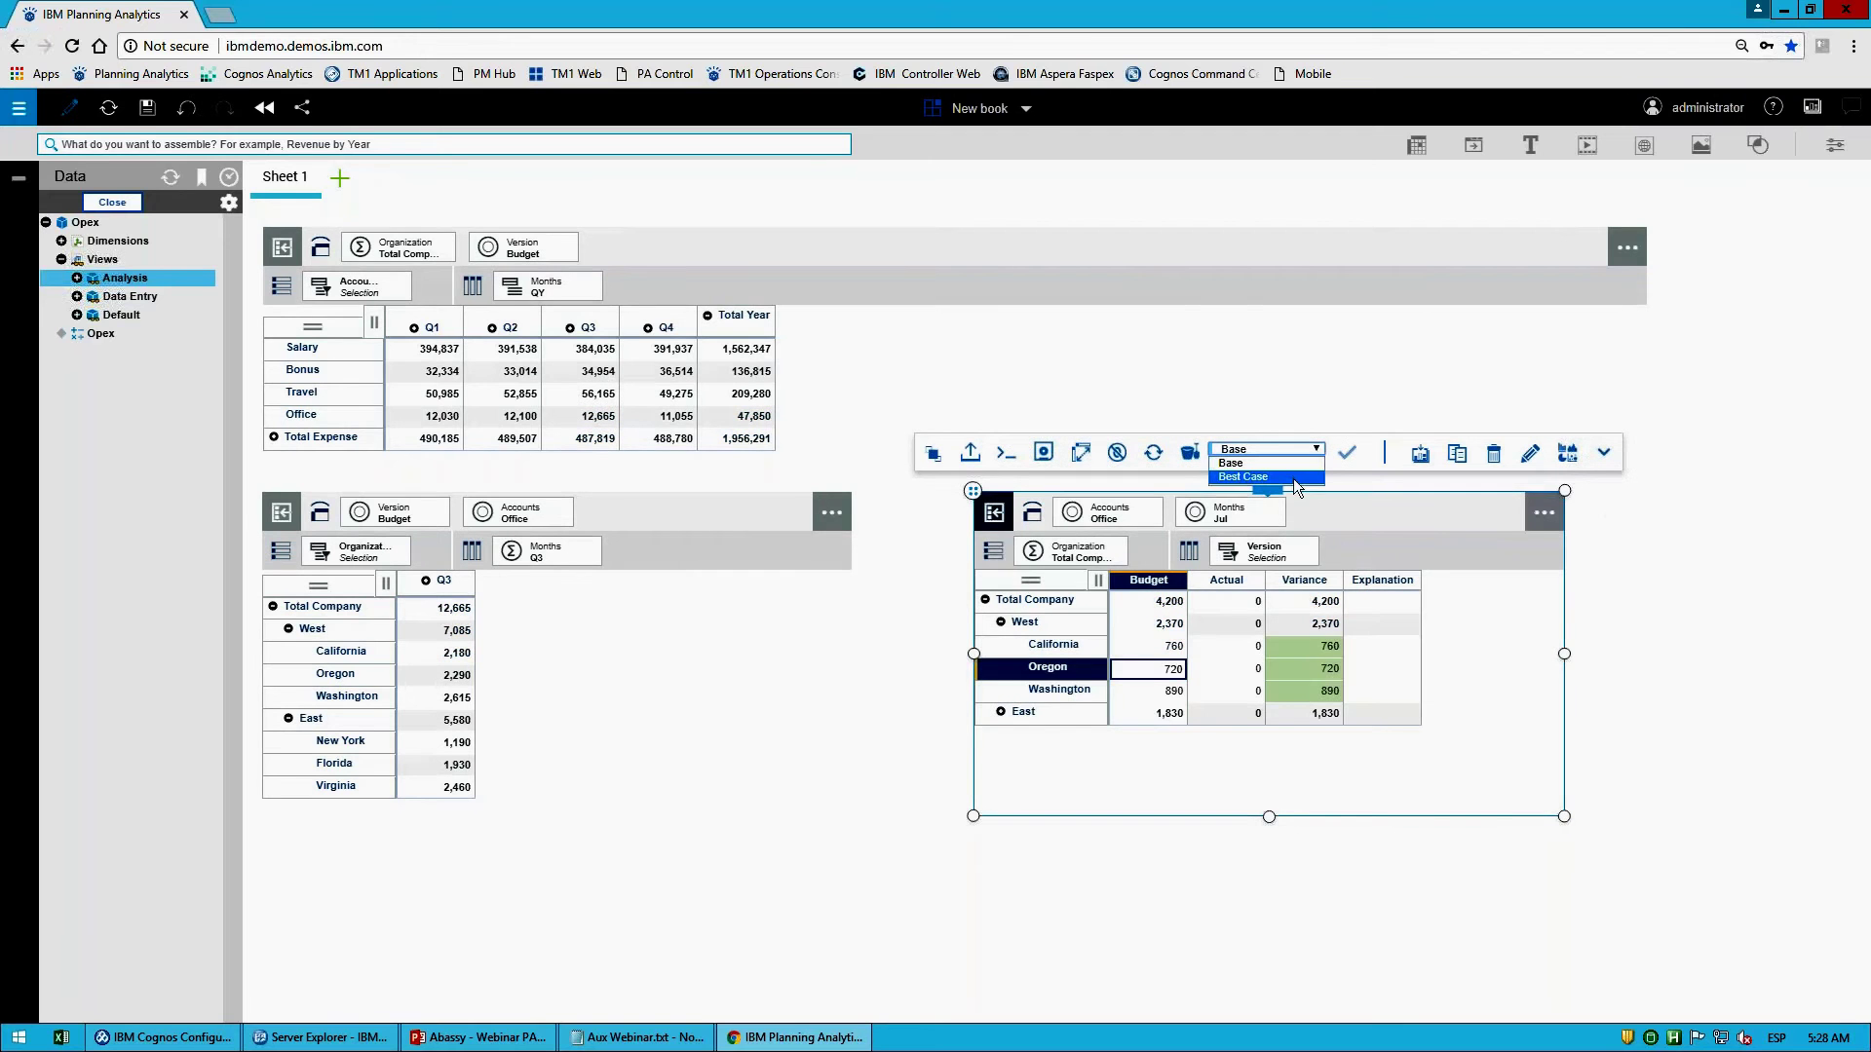
pyautogui.click(1292, 477)
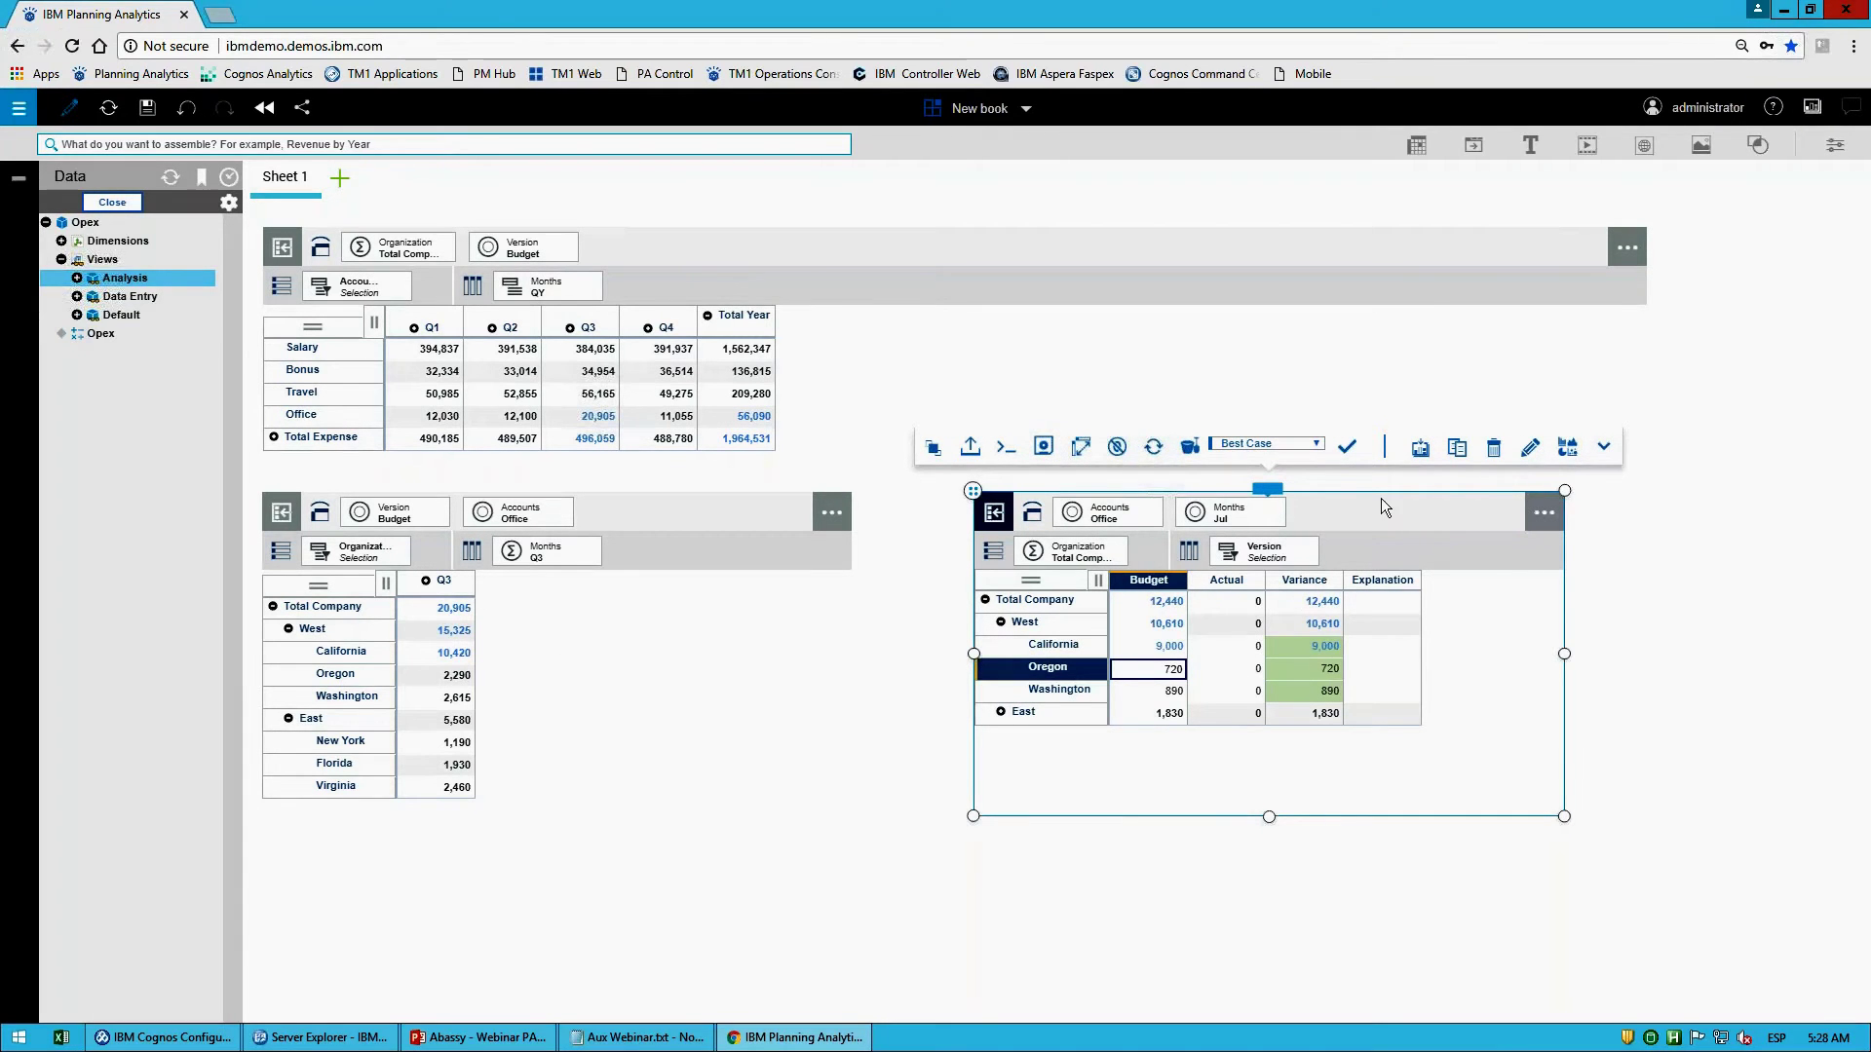
pyautogui.click(1347, 447)
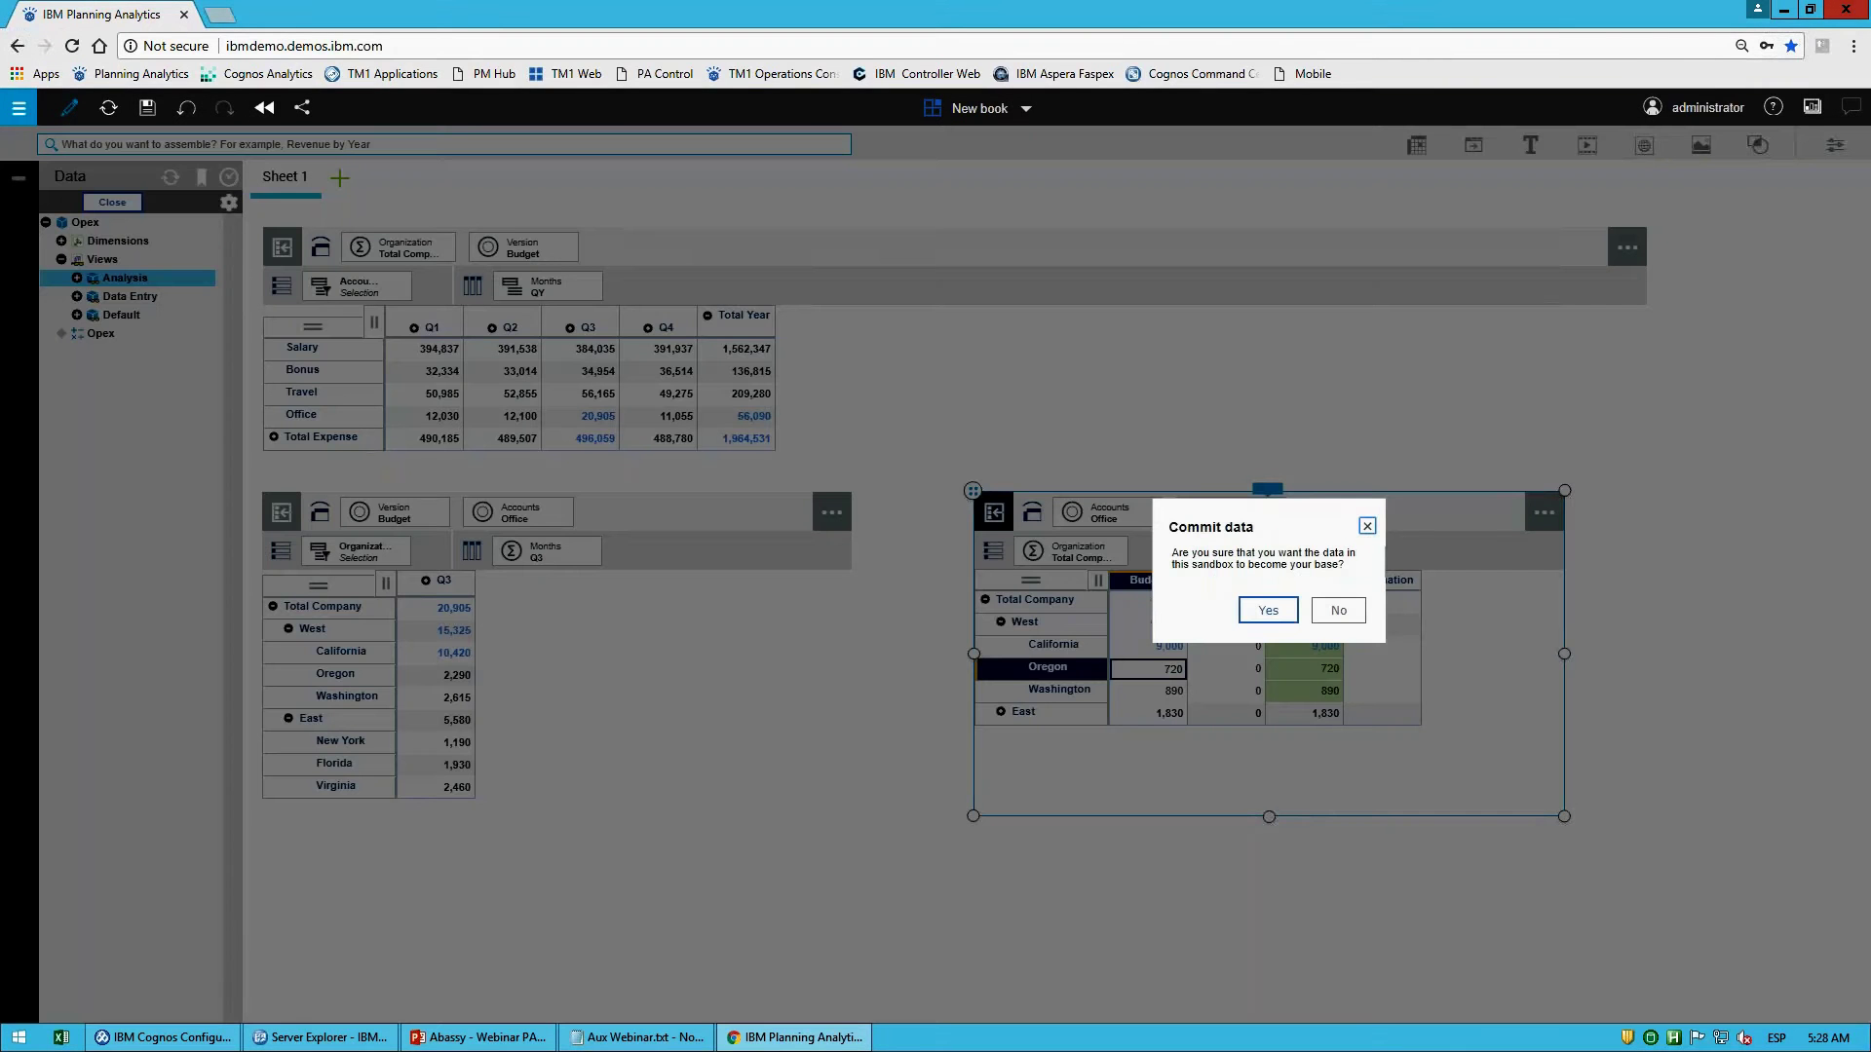
pyautogui.click(1268, 610)
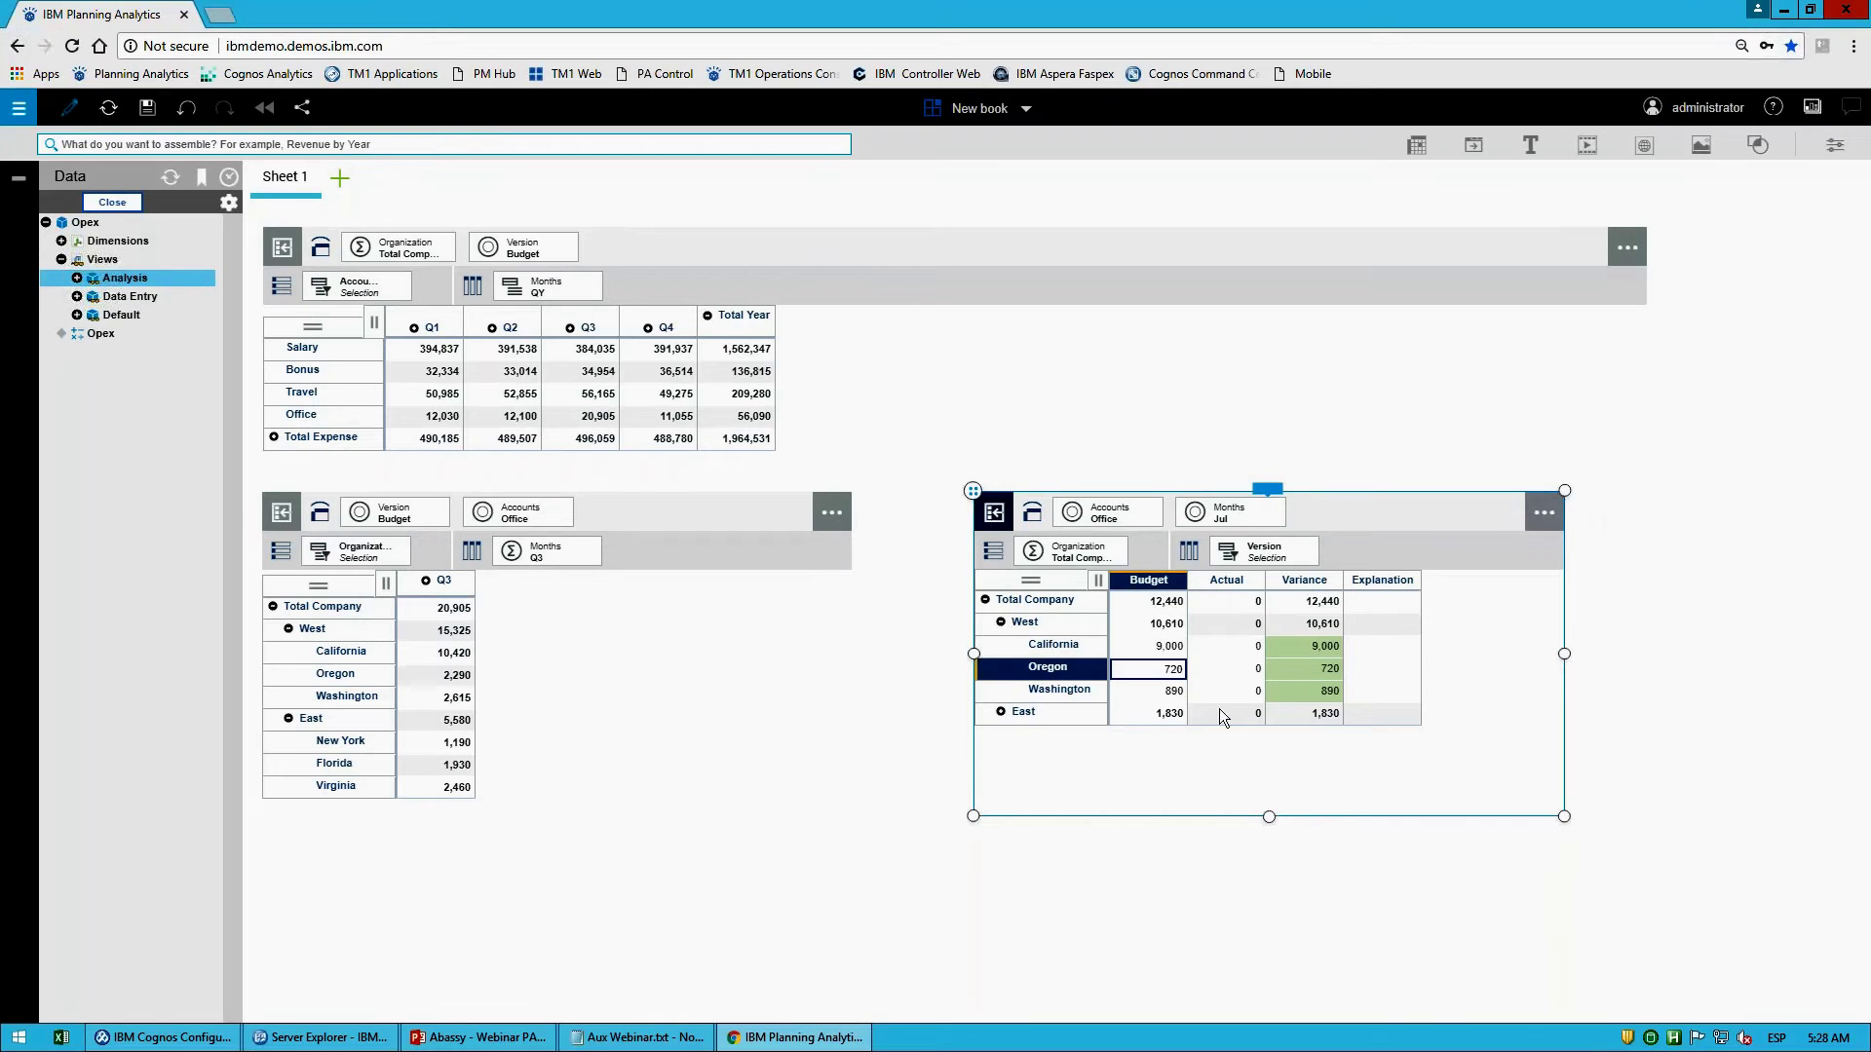
# Step: Show the MY months set in the upper accounts view and filter its Organization to California
pyautogui.click(1122, 360)
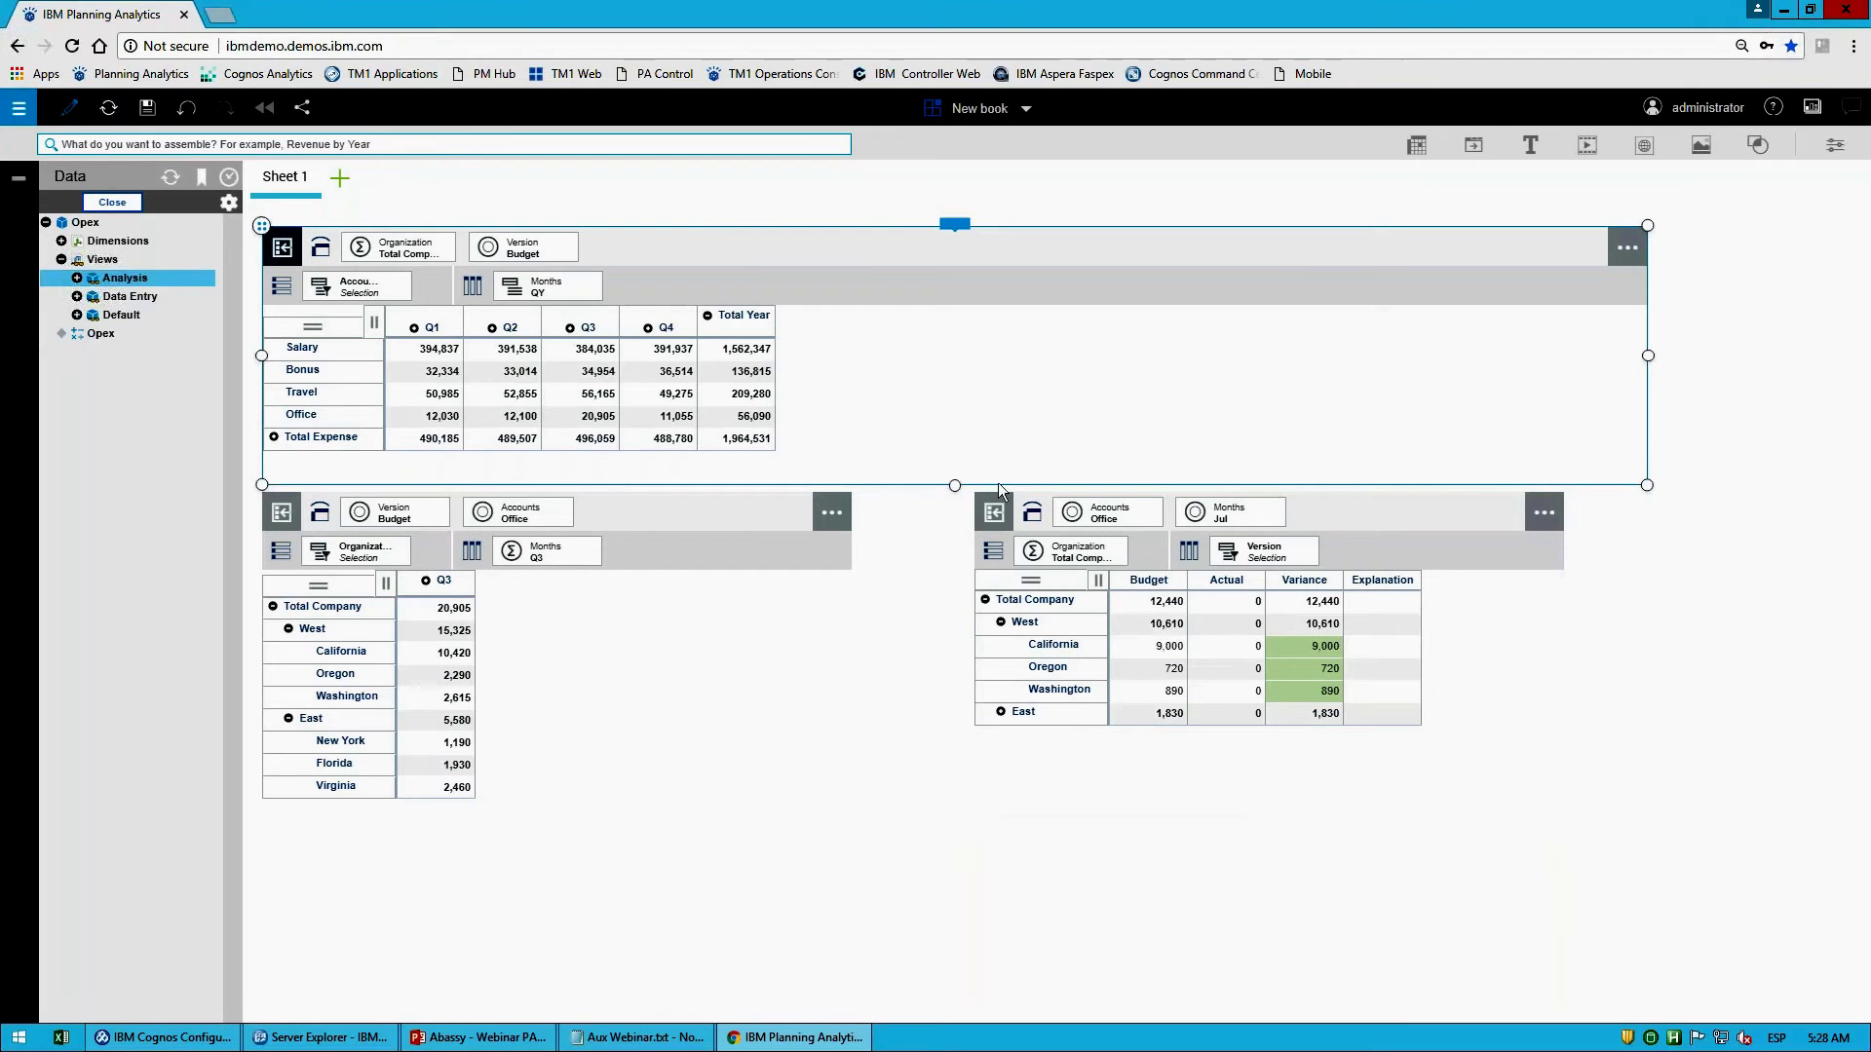
pyautogui.click(567, 291)
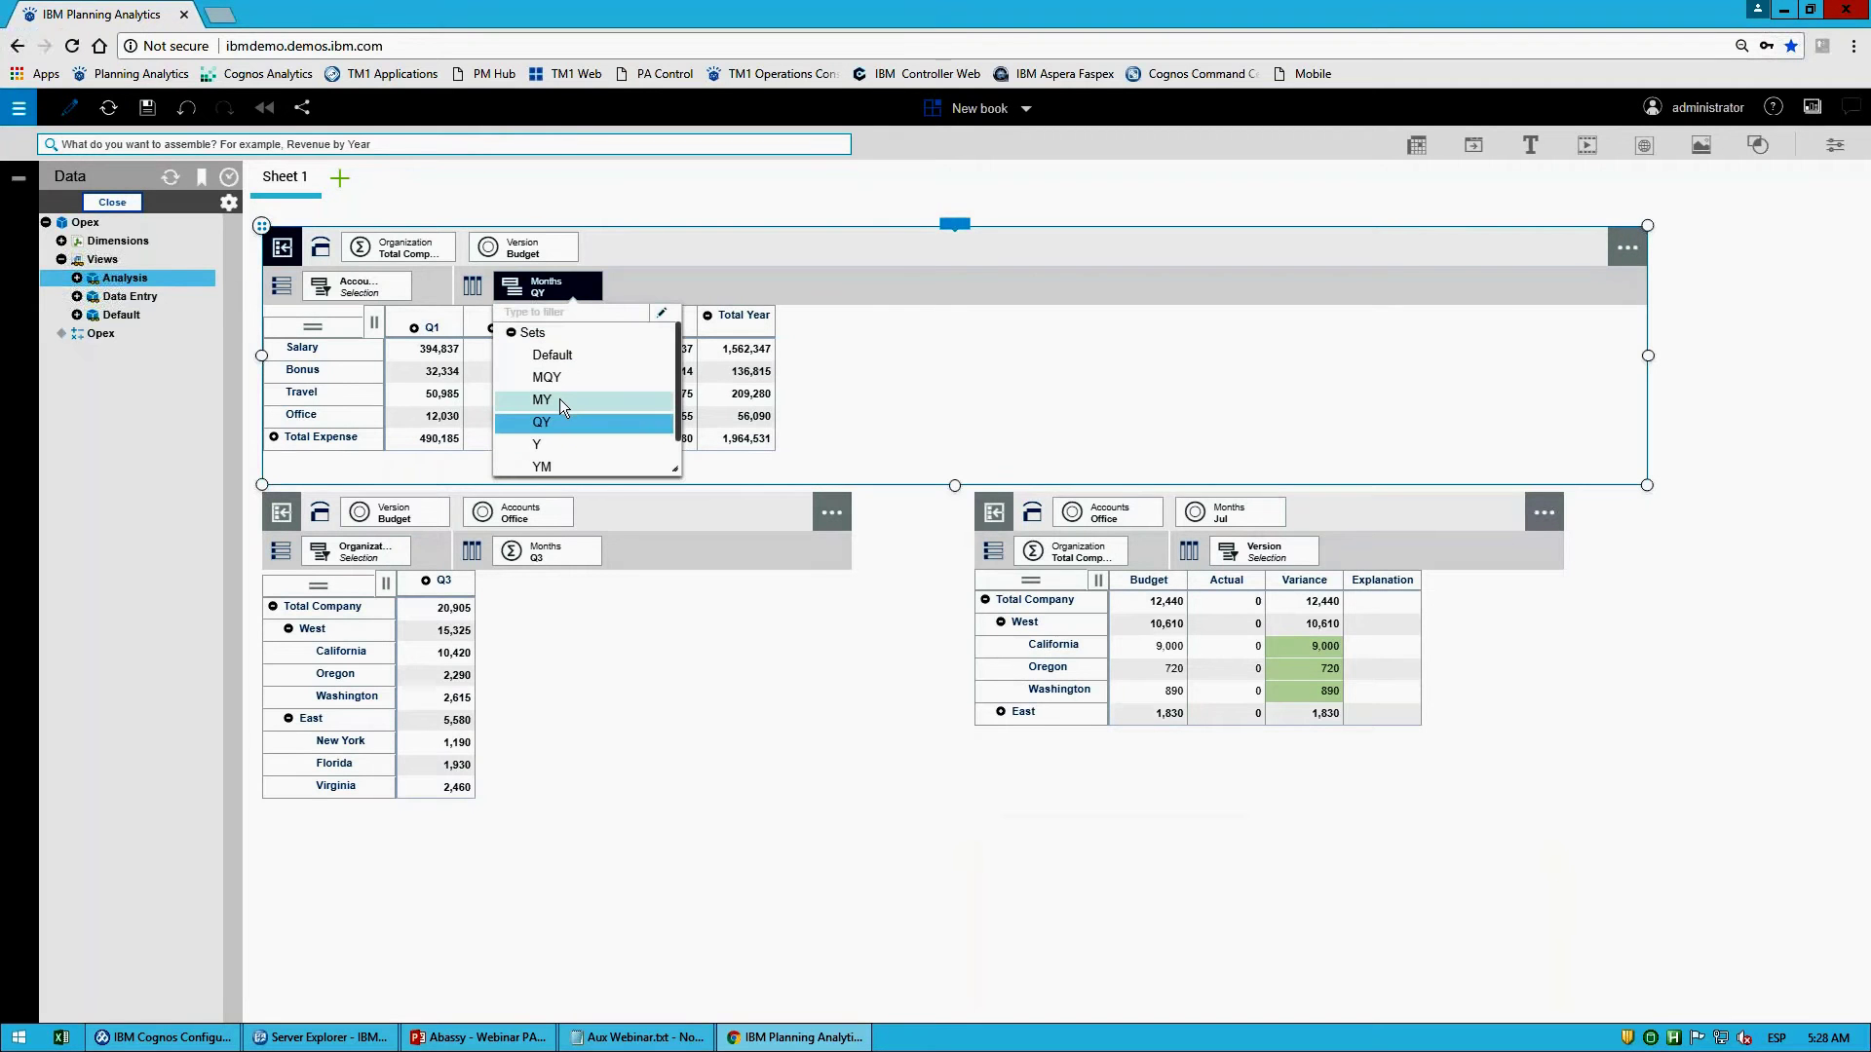
pyautogui.click(559, 399)
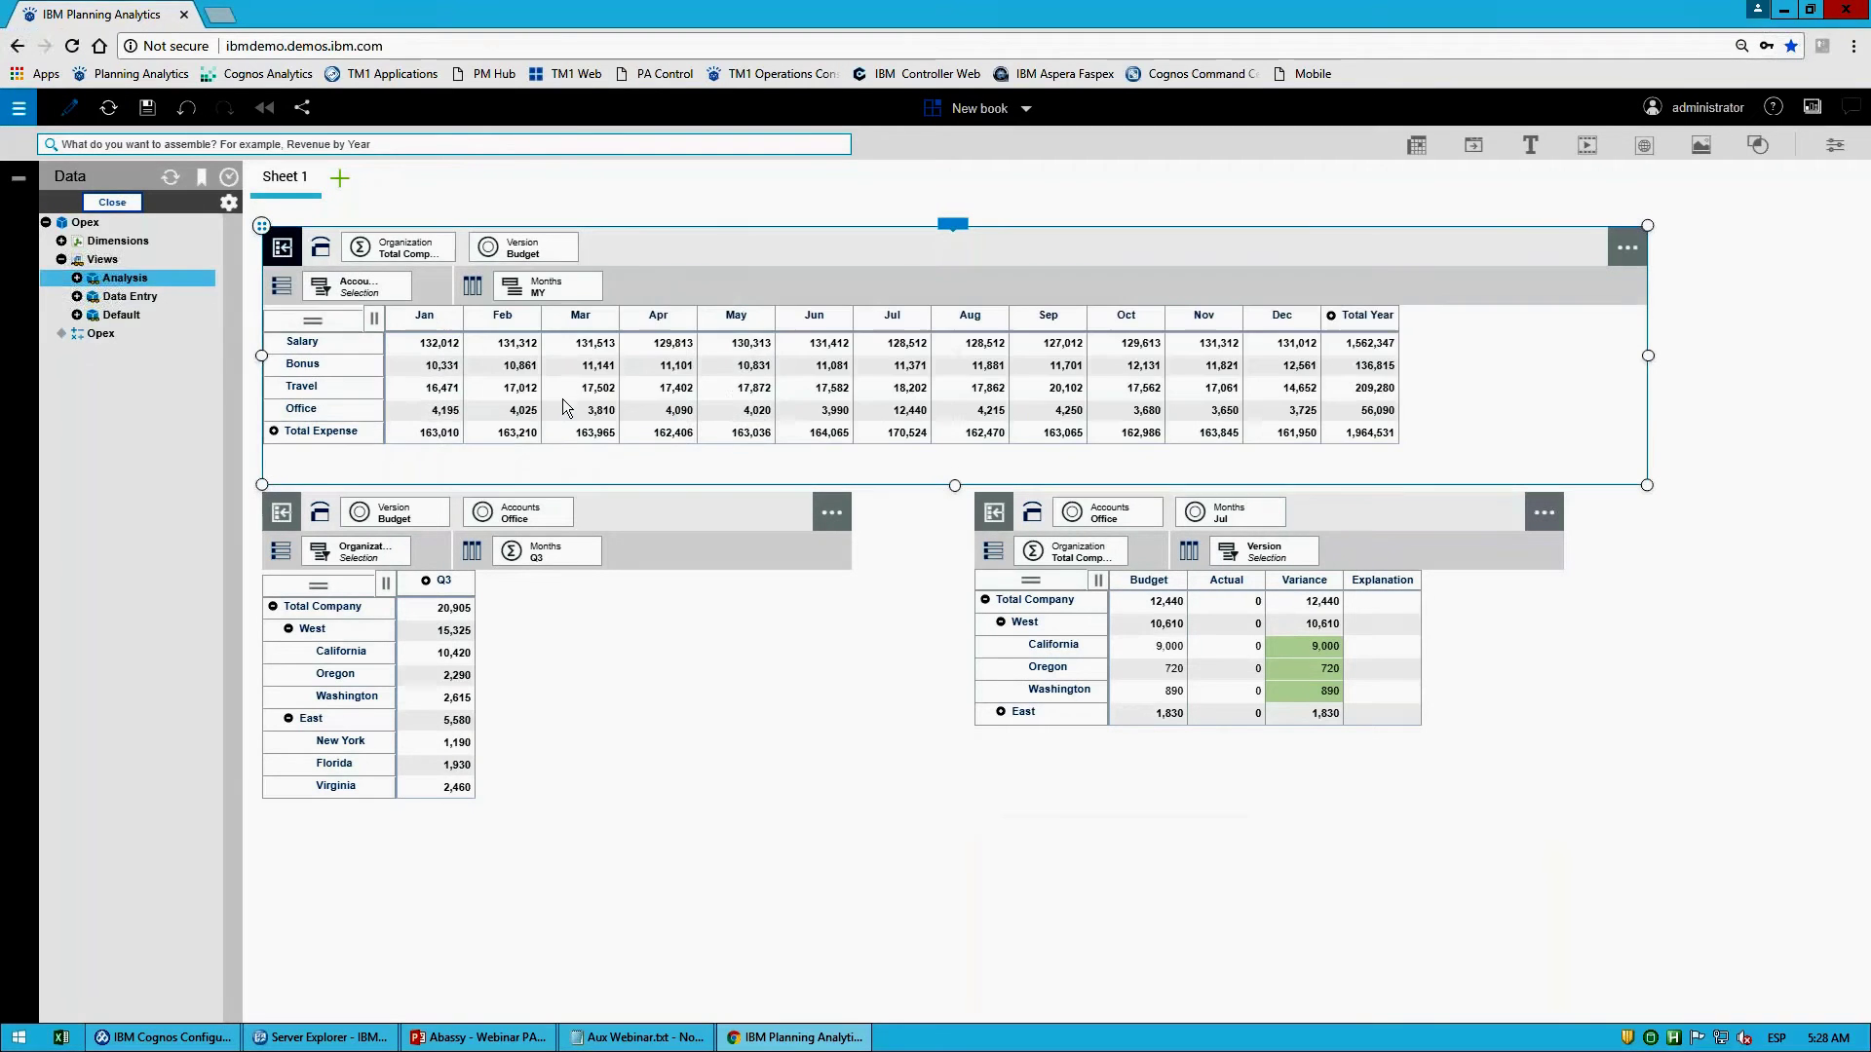
pyautogui.click(429, 251)
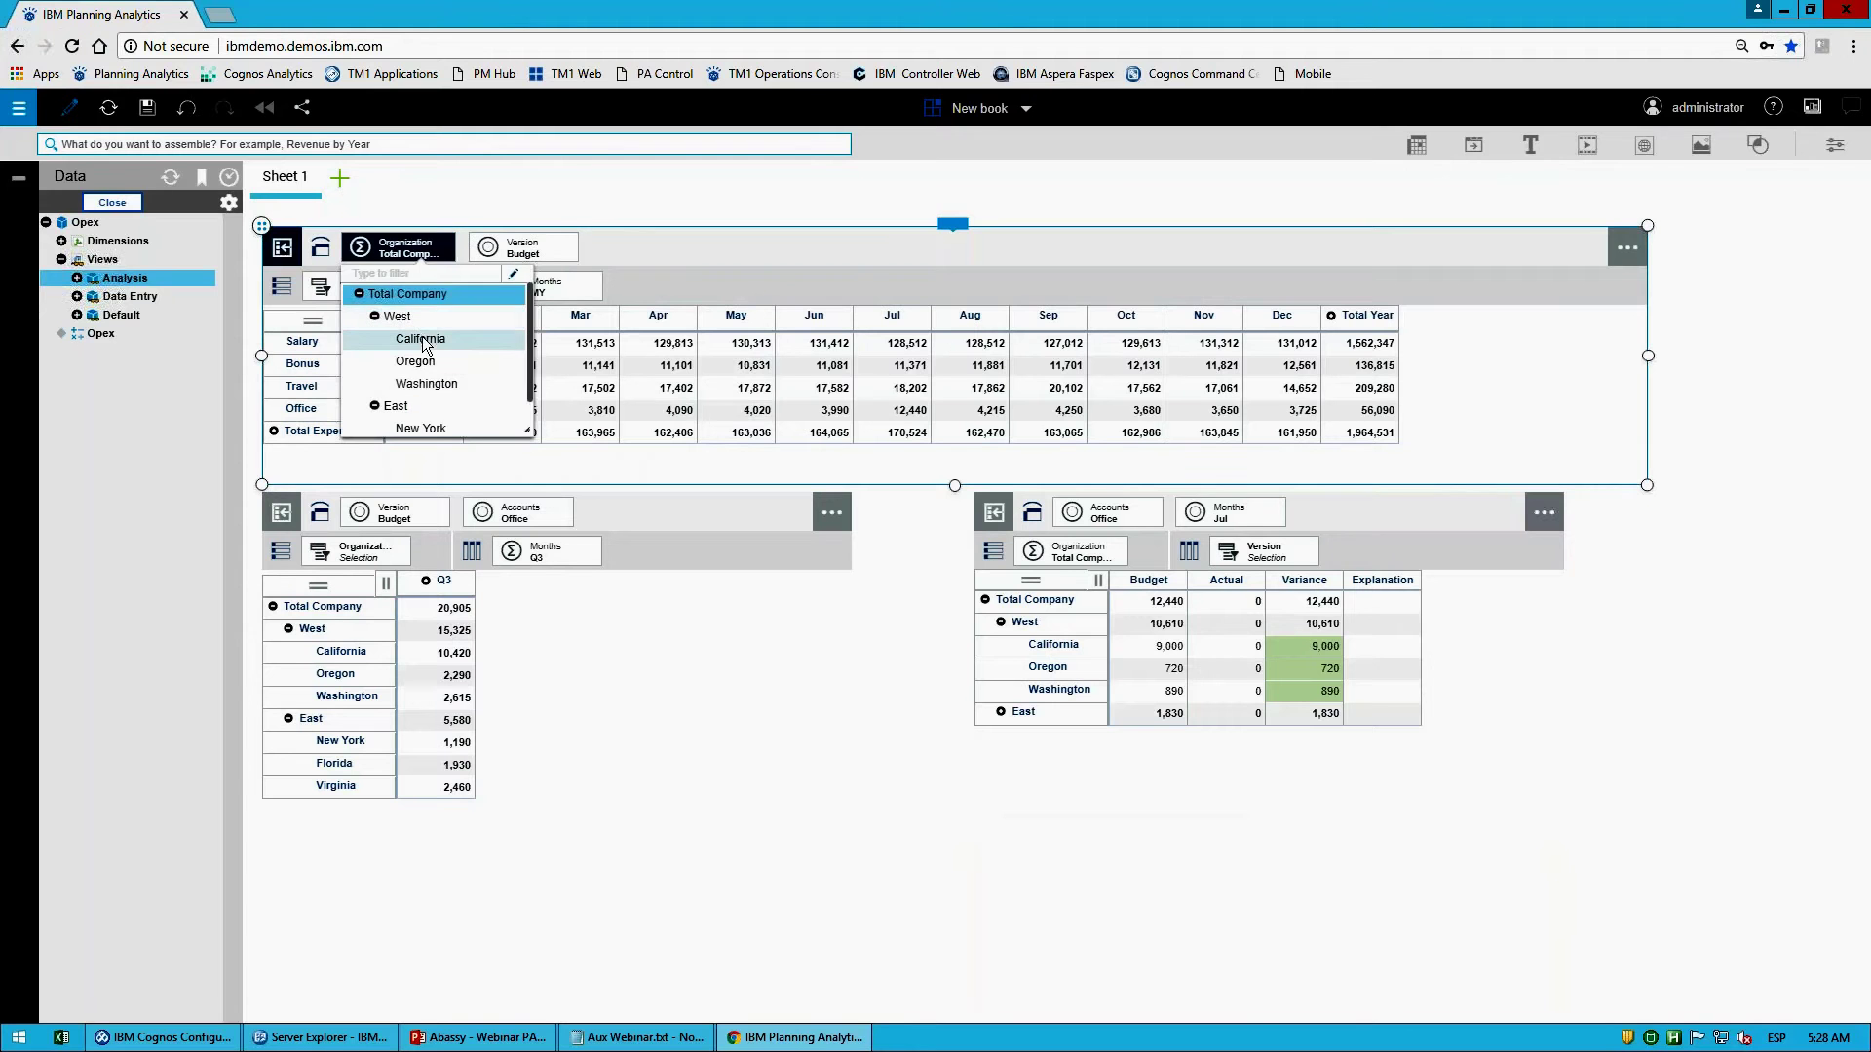
pyautogui.click(421, 339)
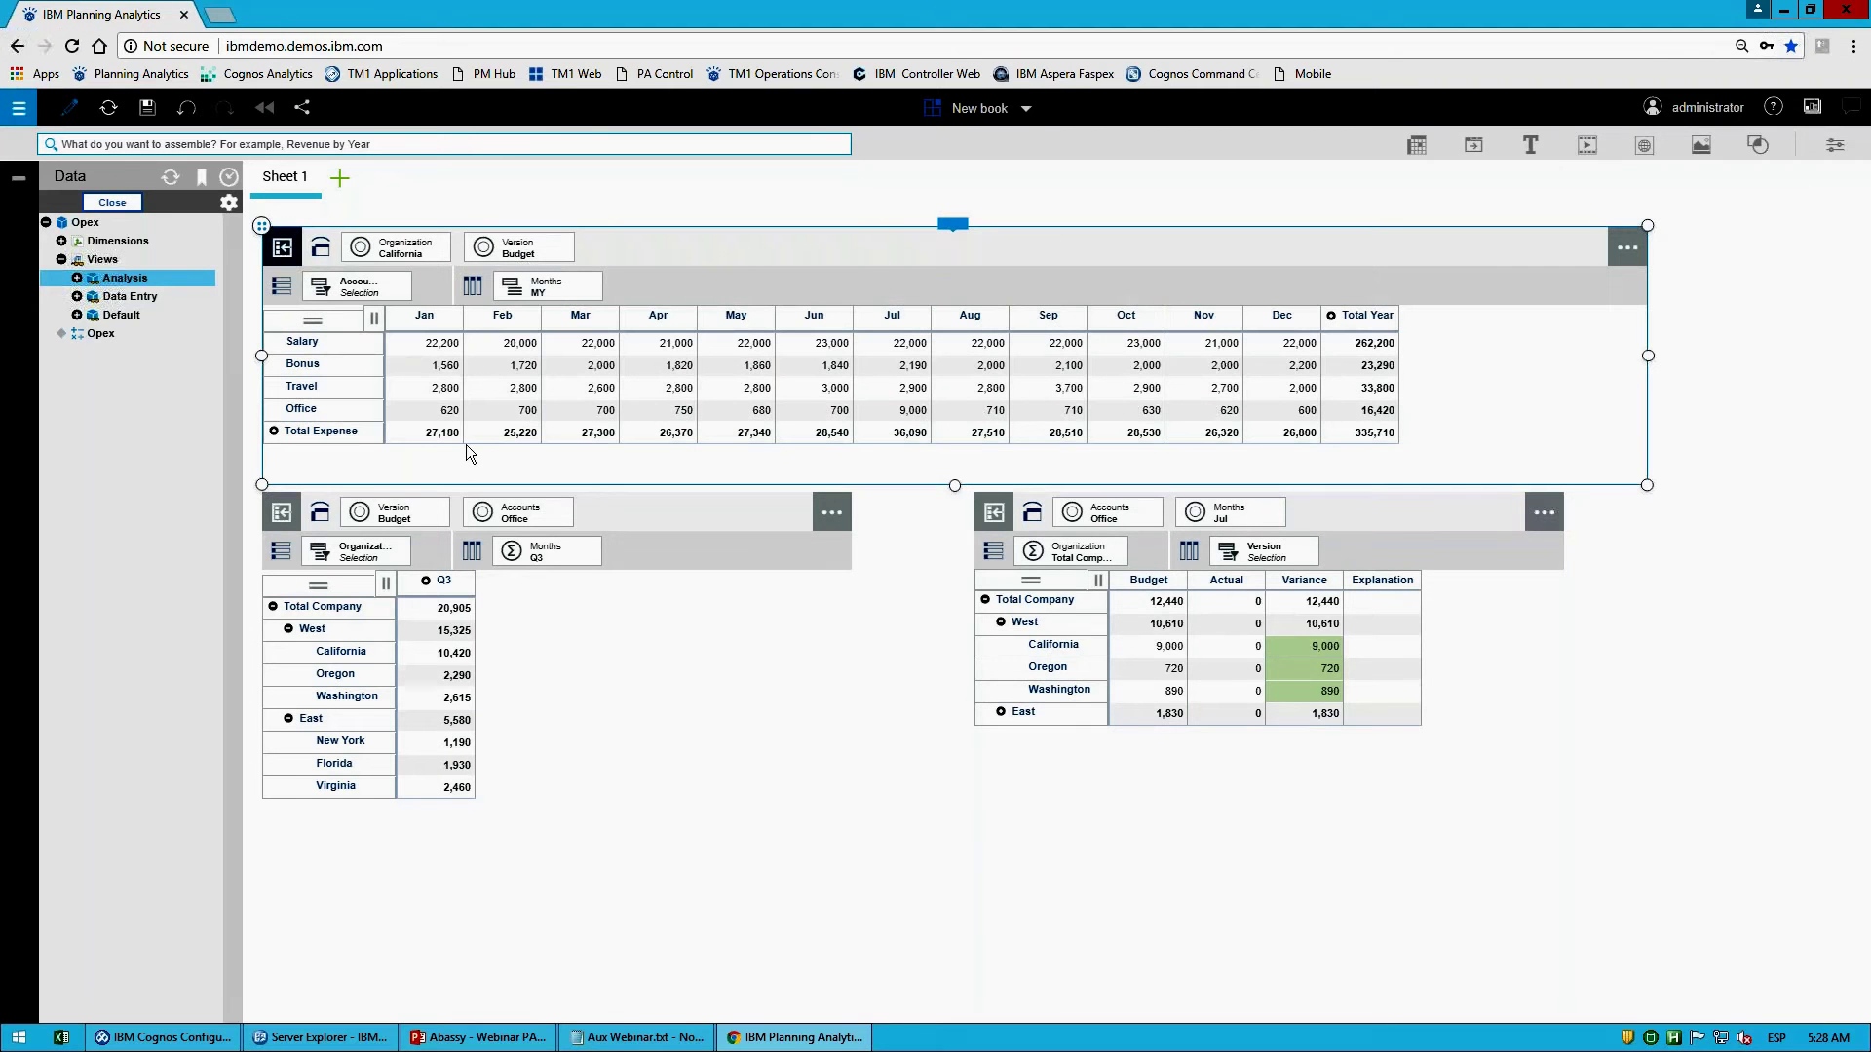
# Step: Set California's January Salary to 10k and fill 10k across the Salary row from February through December
pyautogui.click(444, 343)
pyautogui.write('10k')
pyautogui.press('Tab')
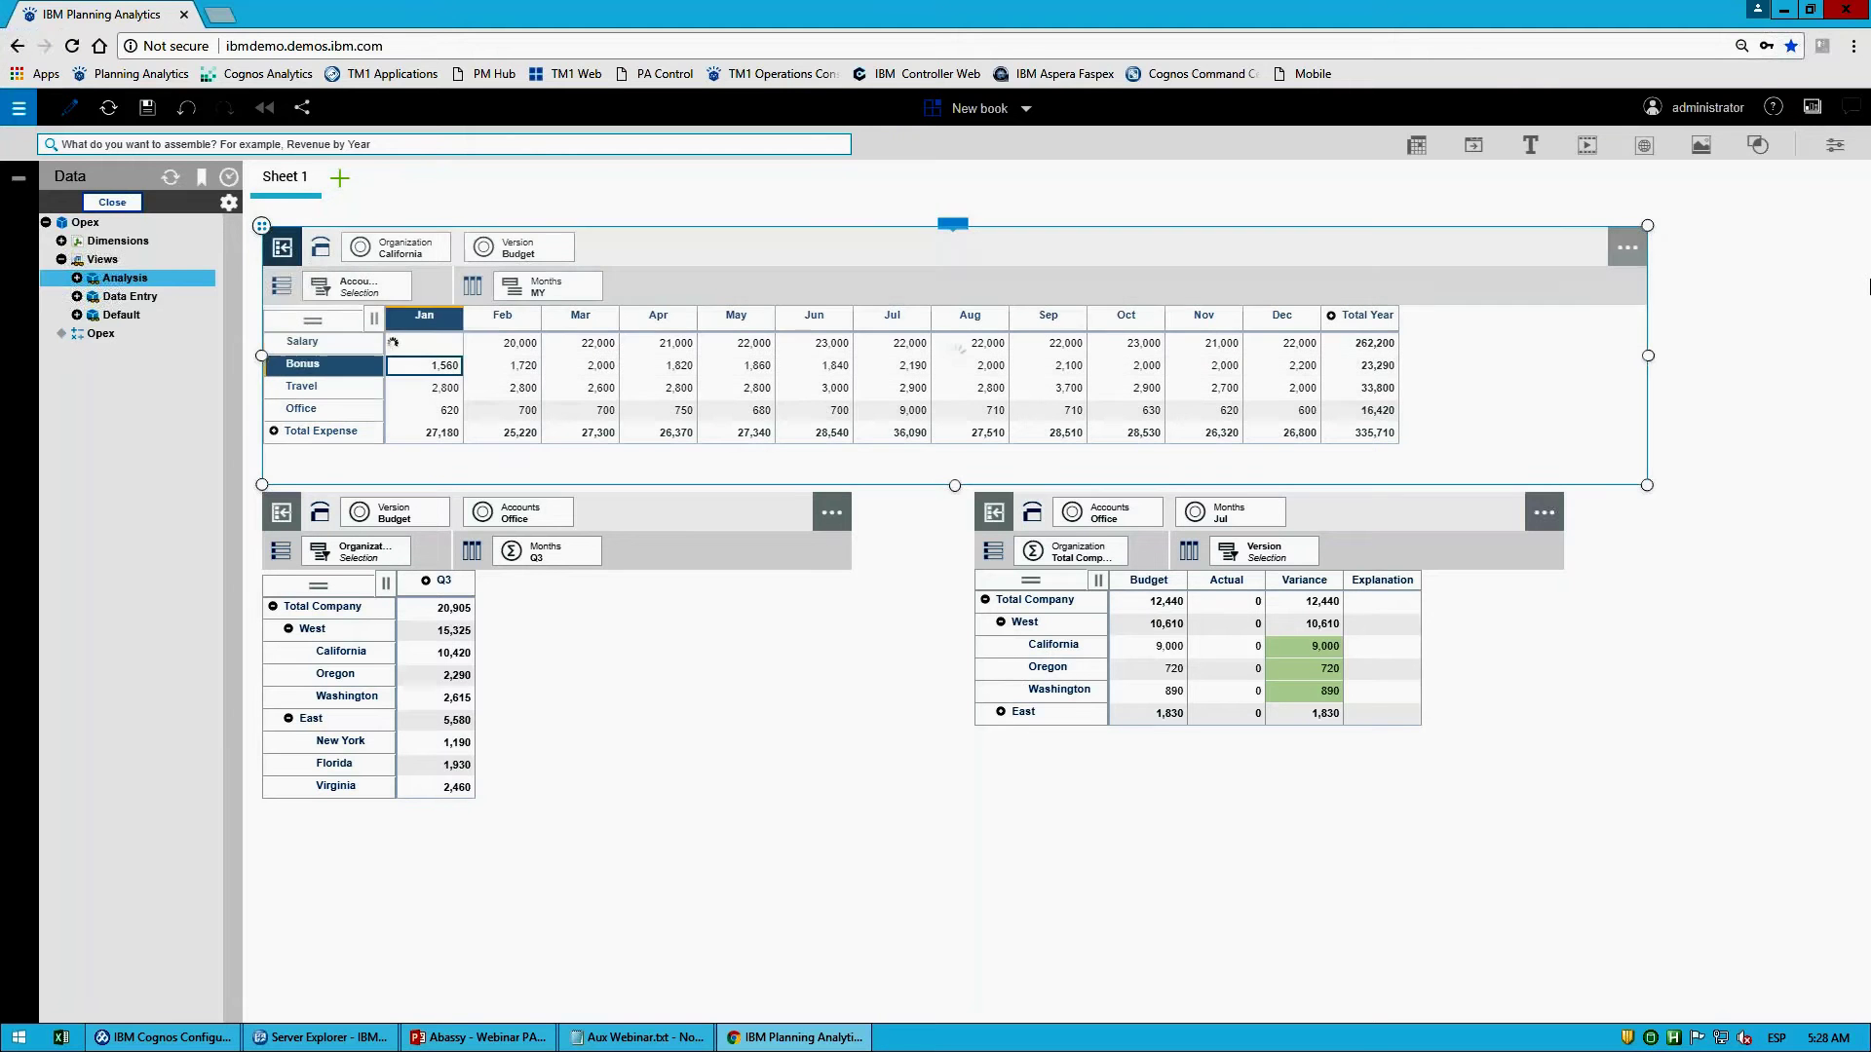
pyautogui.write('10')
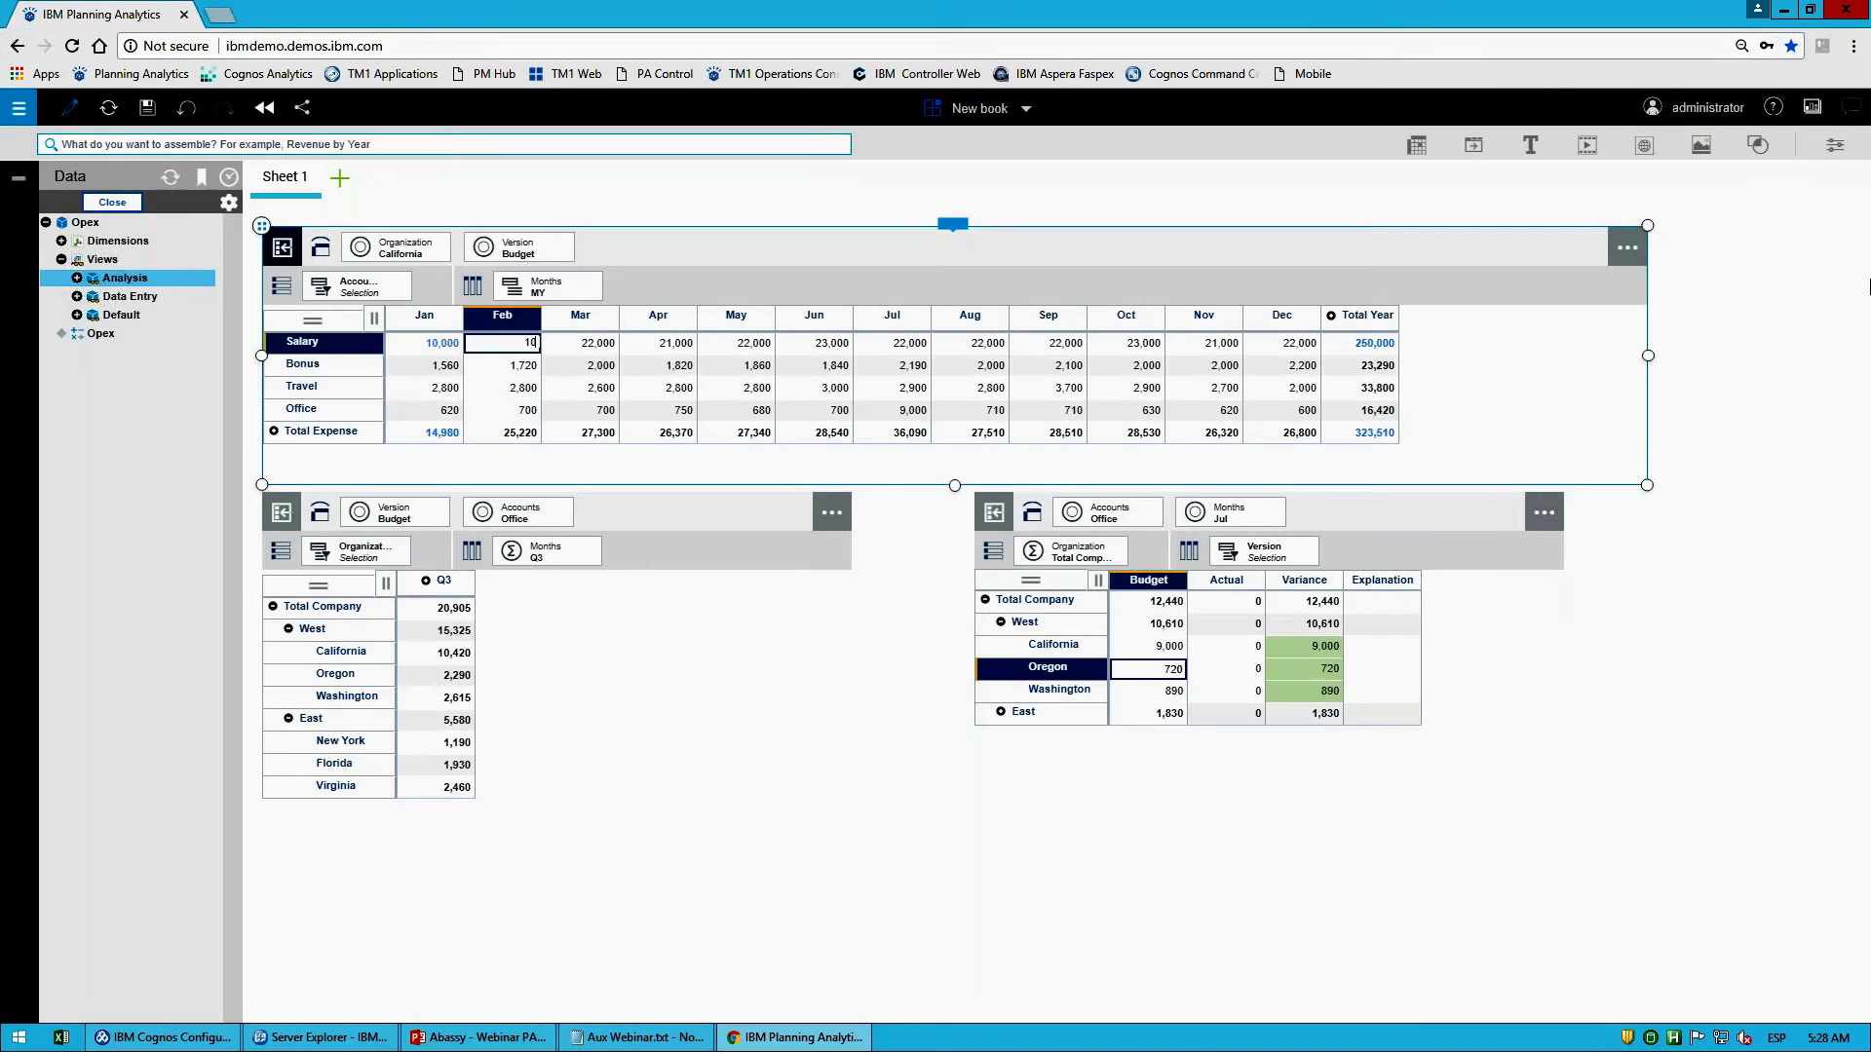
pyautogui.write('k>')
pyautogui.press('Return')
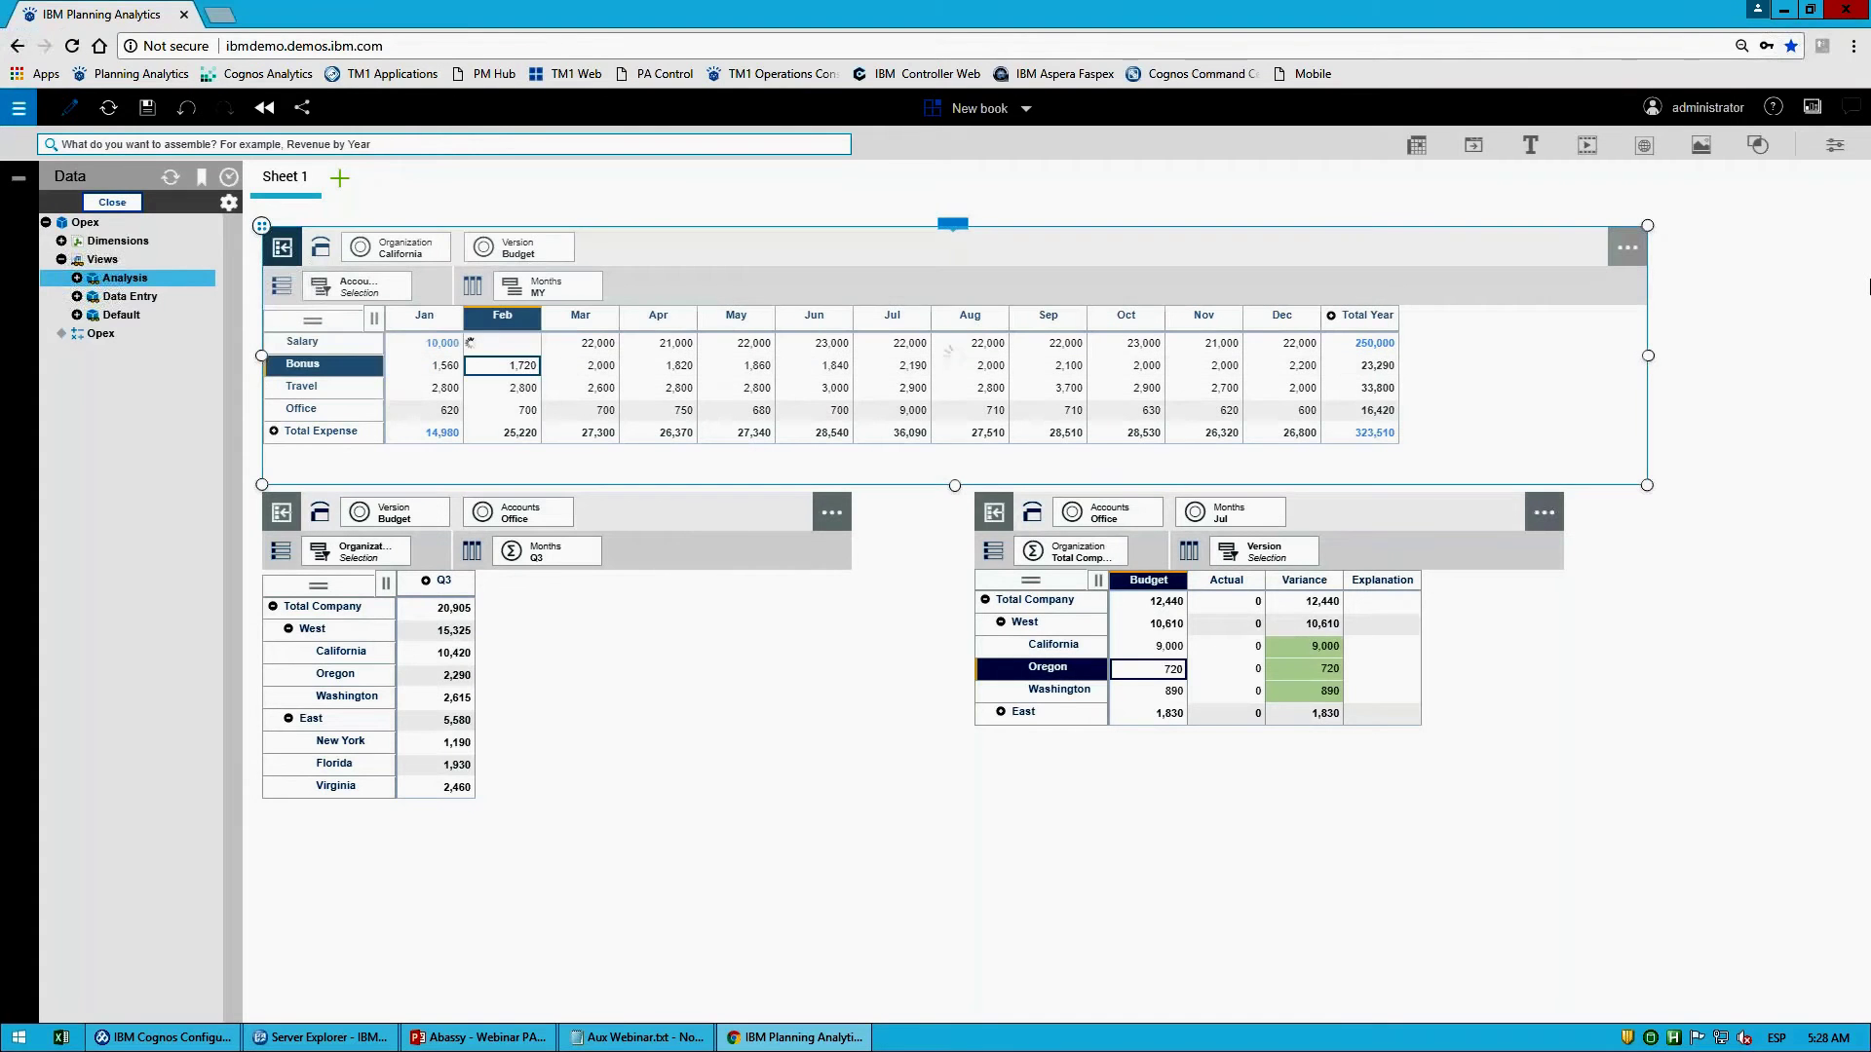
pyautogui.press('Up')
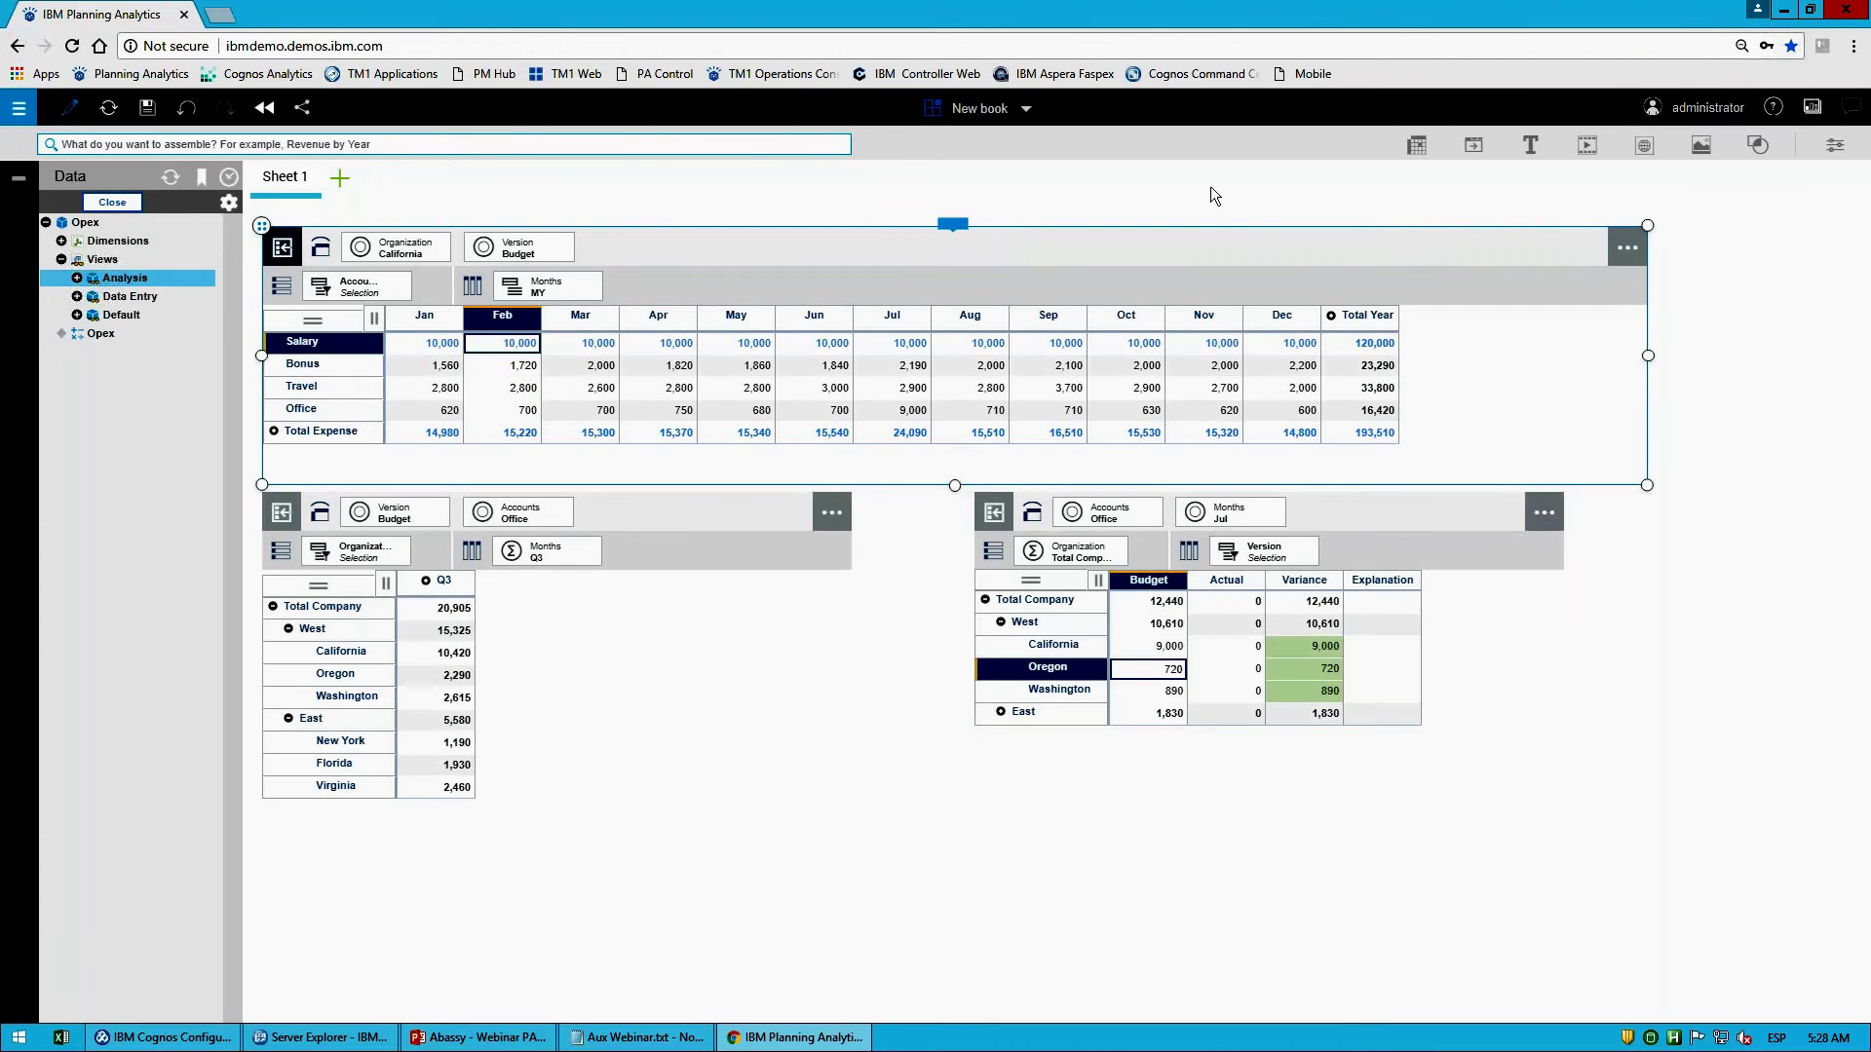
# Step: Spread the Bonus Total Year value by a relative percent adjustment of 10% of Salary, replacing the existing values
pyautogui.click(1377, 366)
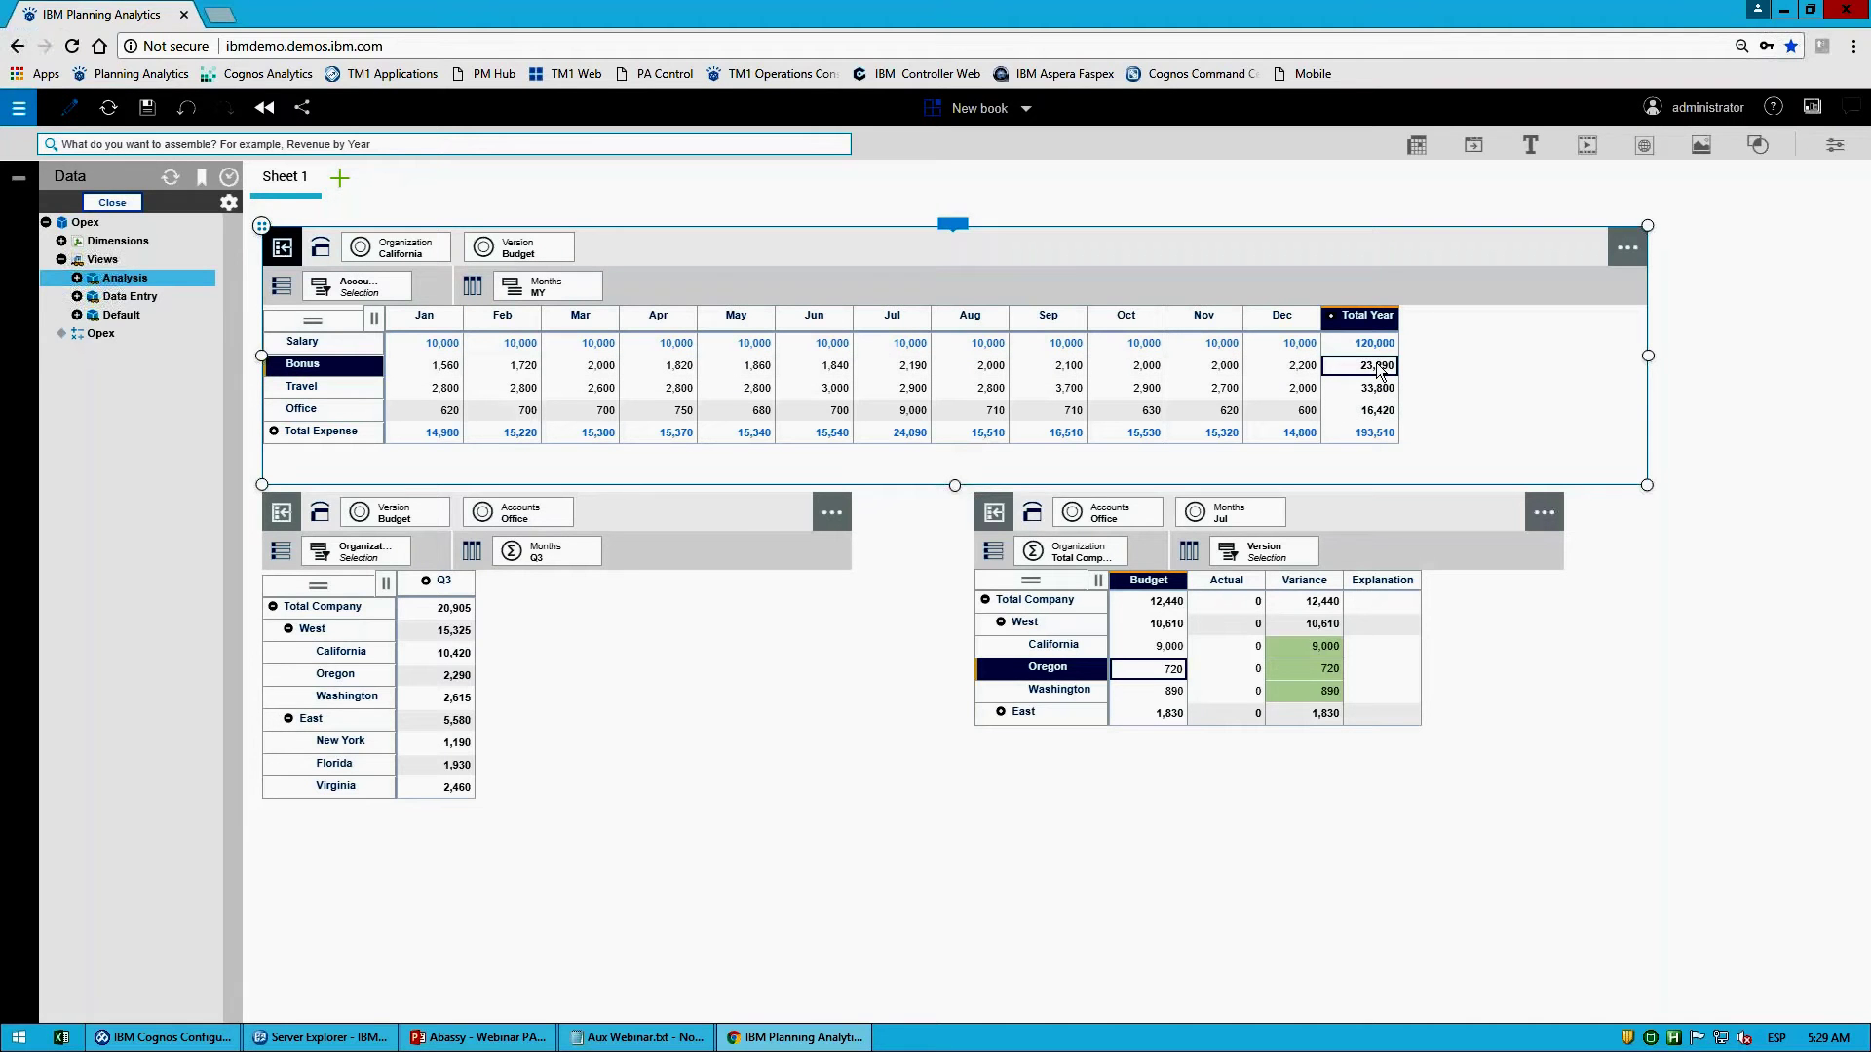
pyautogui.rightClick(1380, 371)
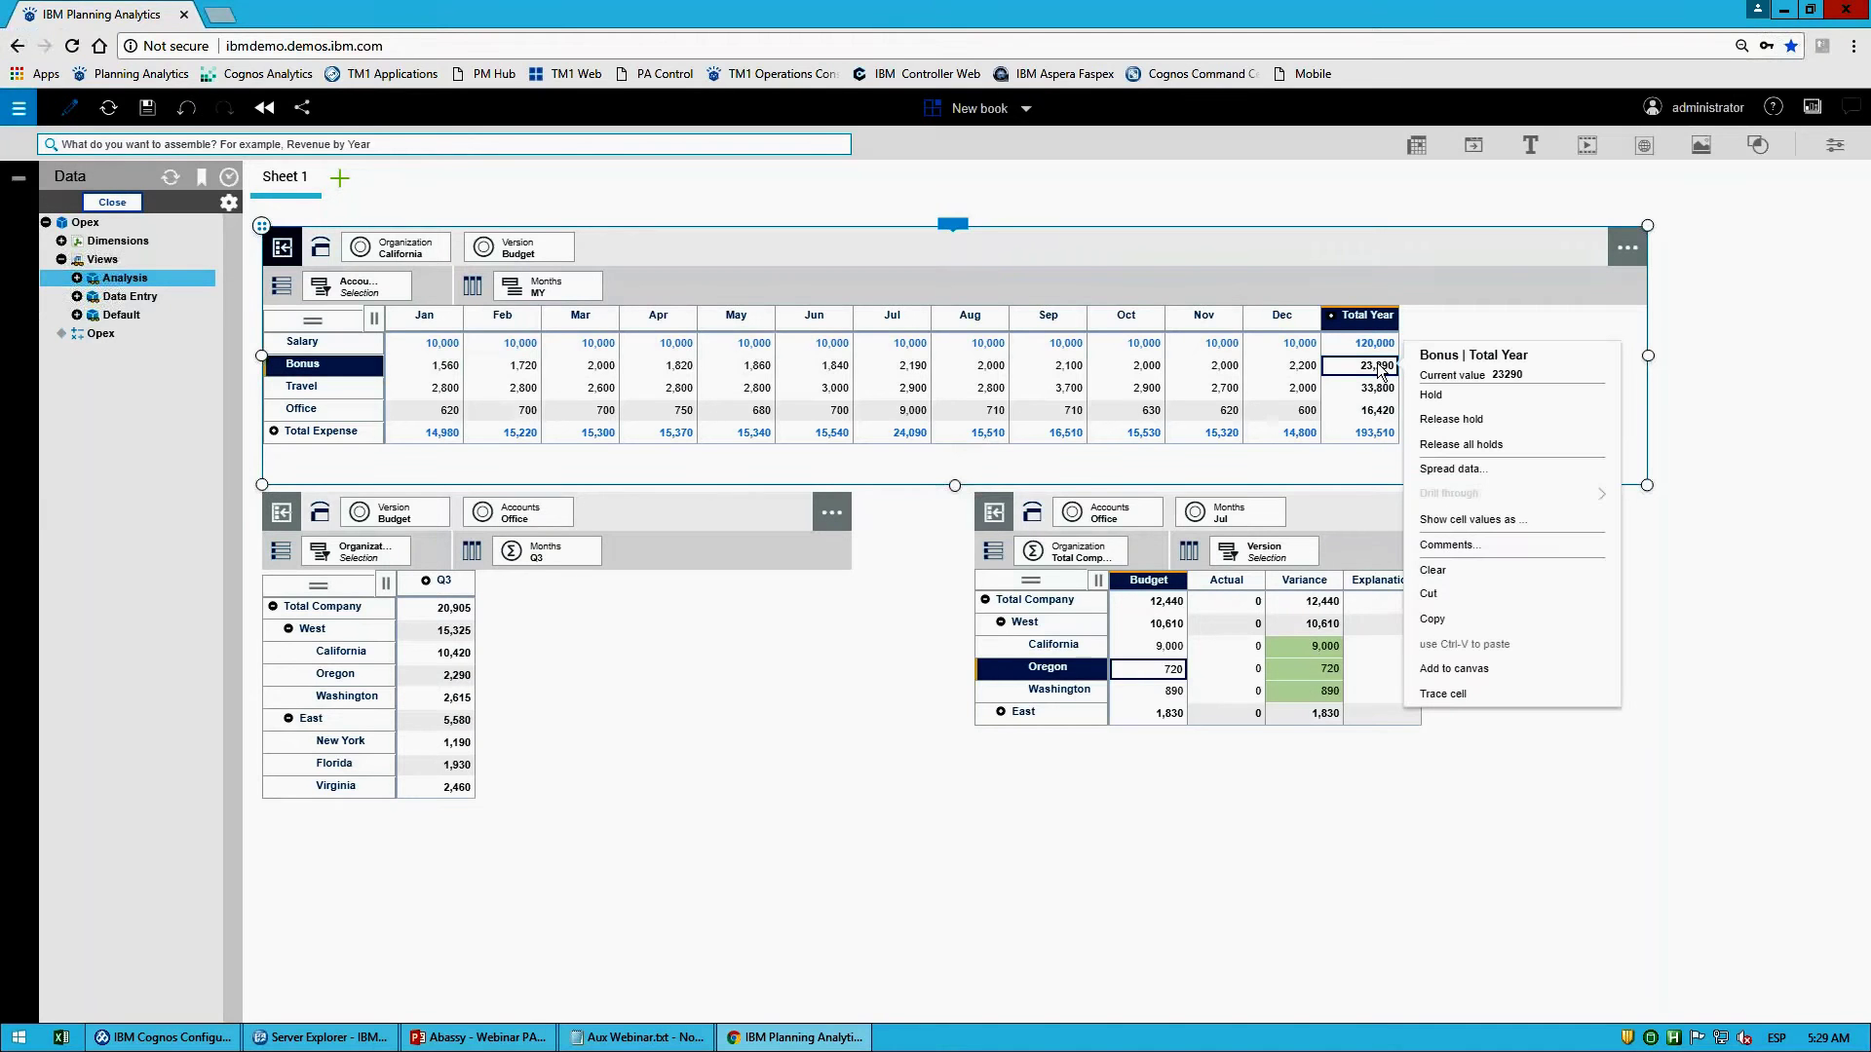
pyautogui.click(1465, 472)
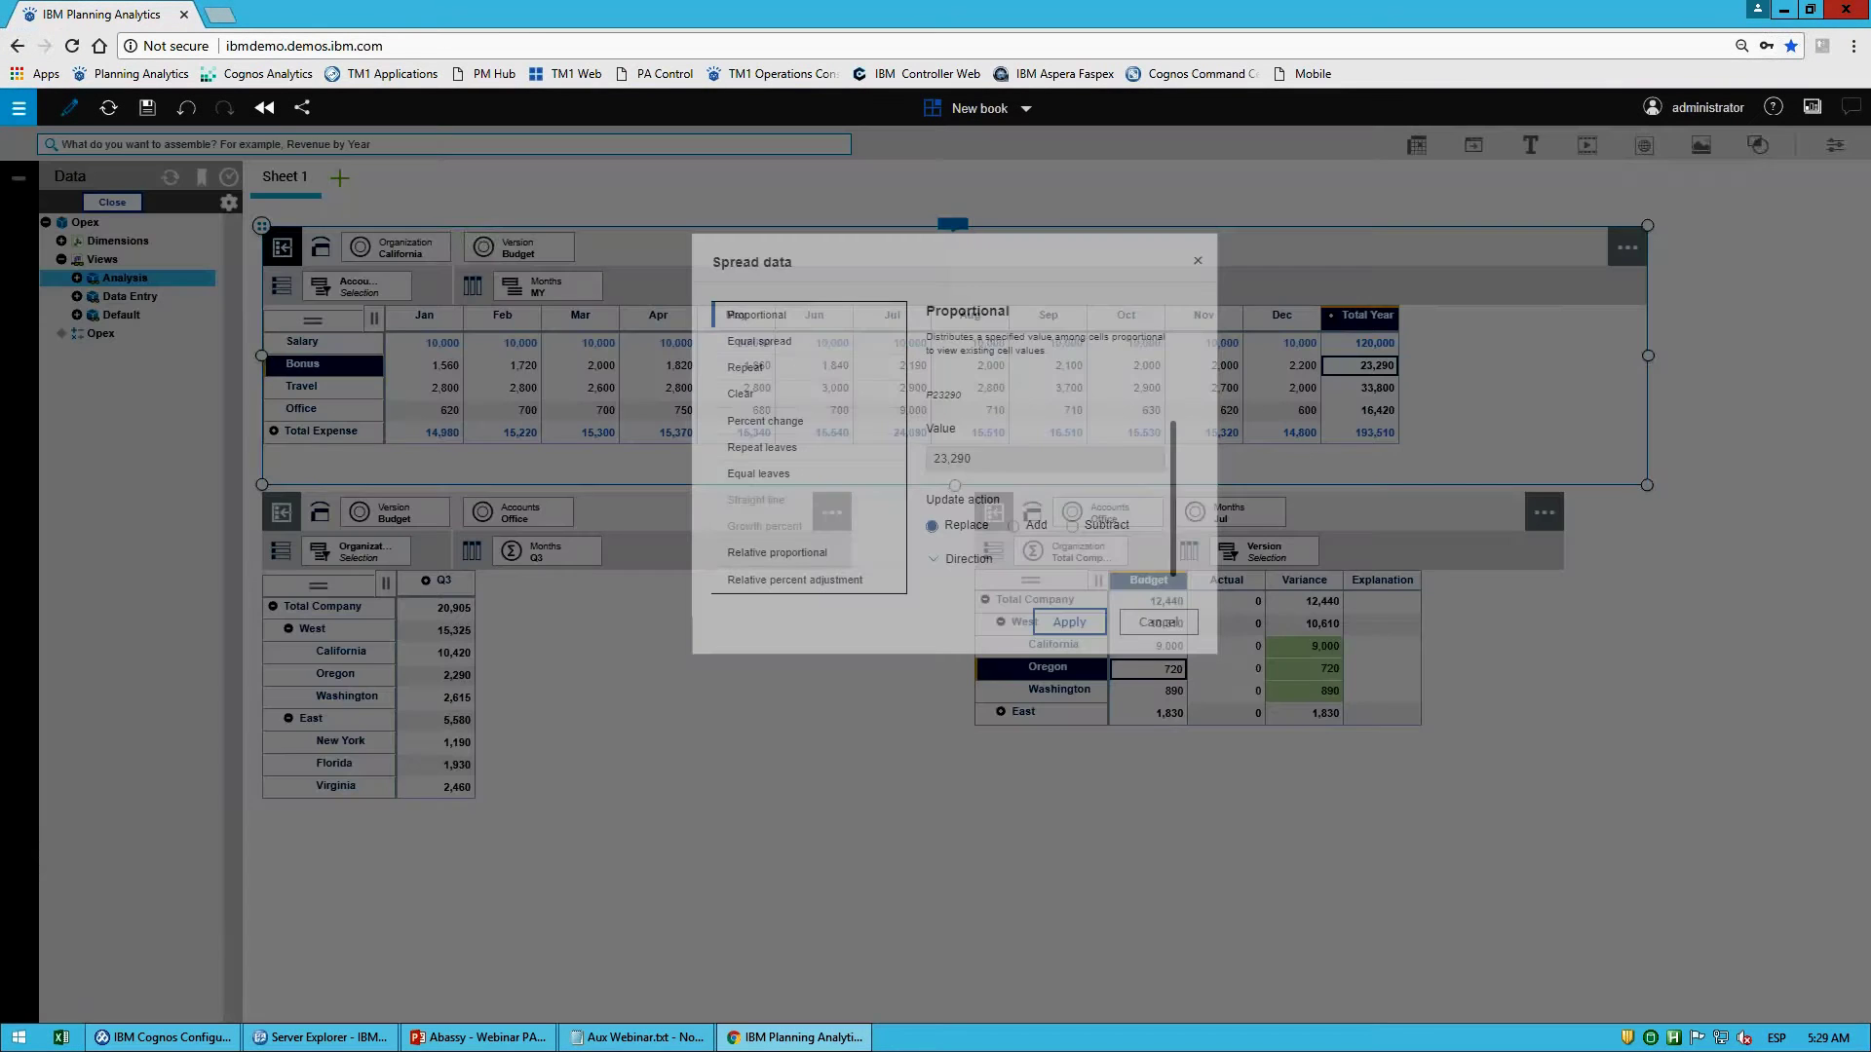
pyautogui.click(795, 579)
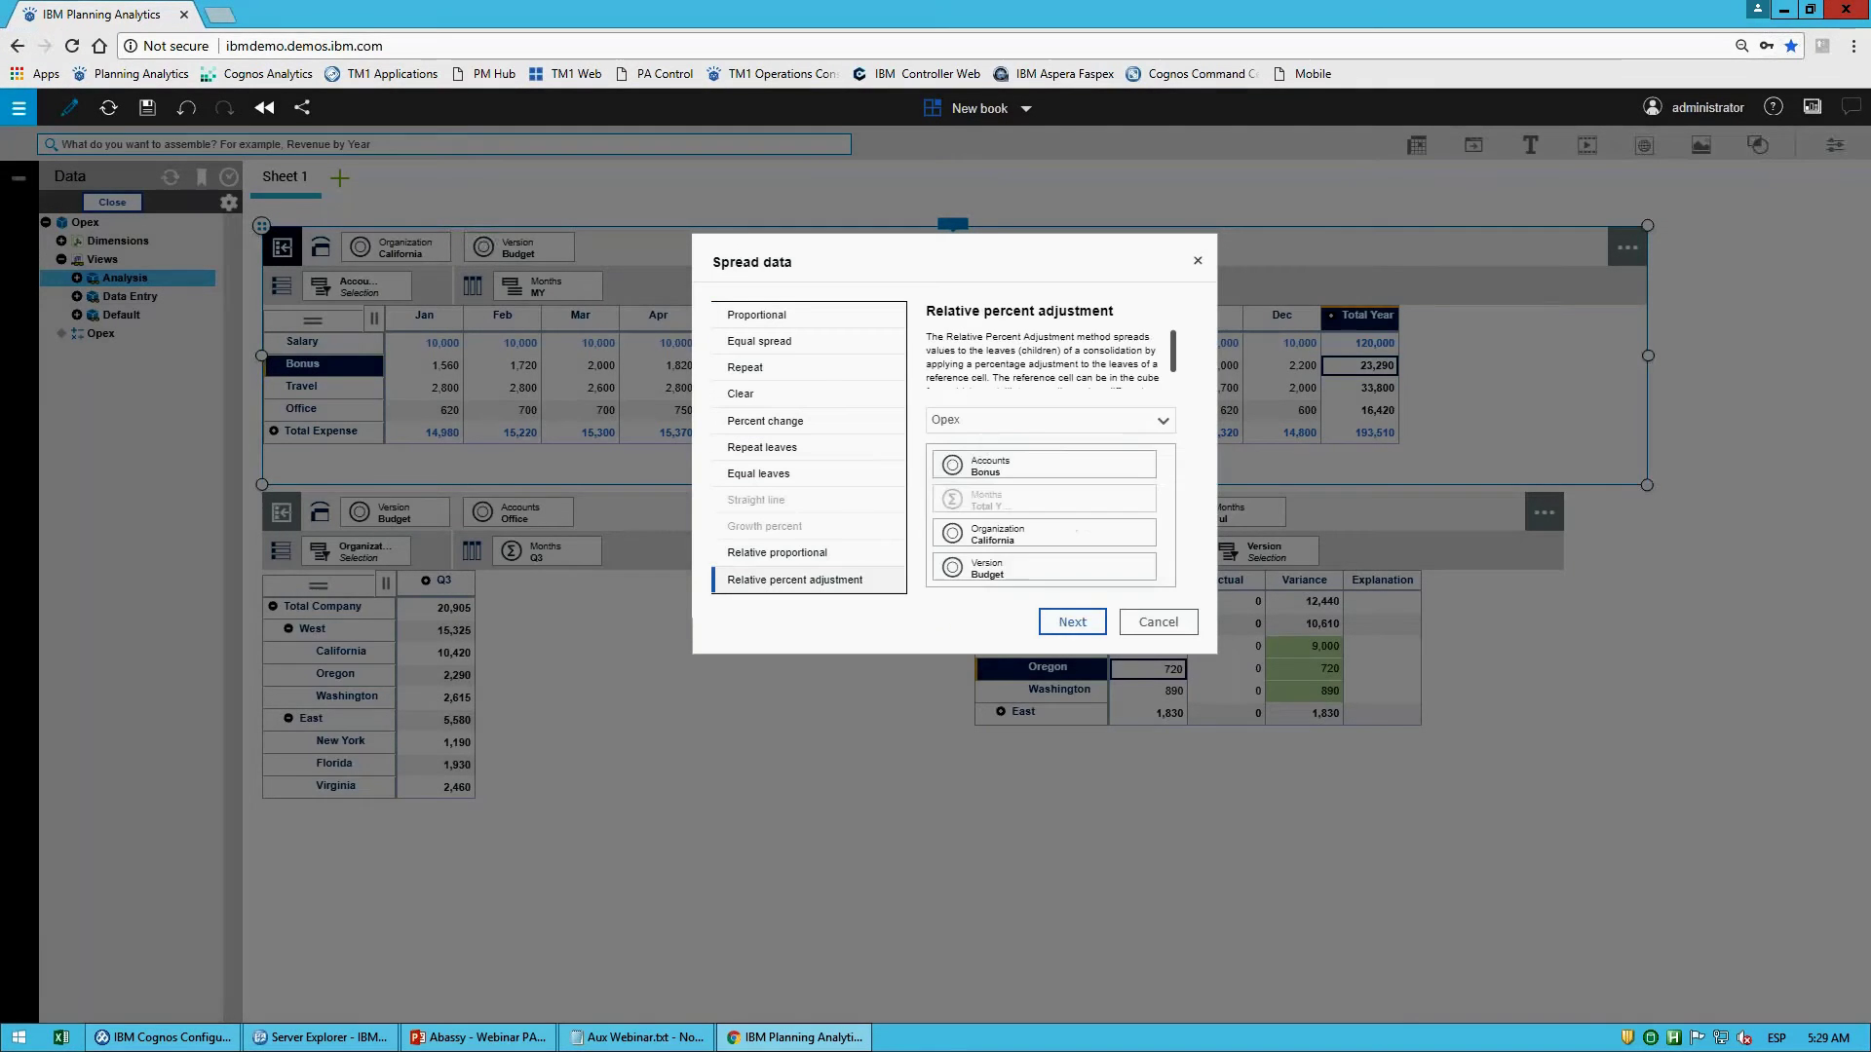
pyautogui.click(989, 470)
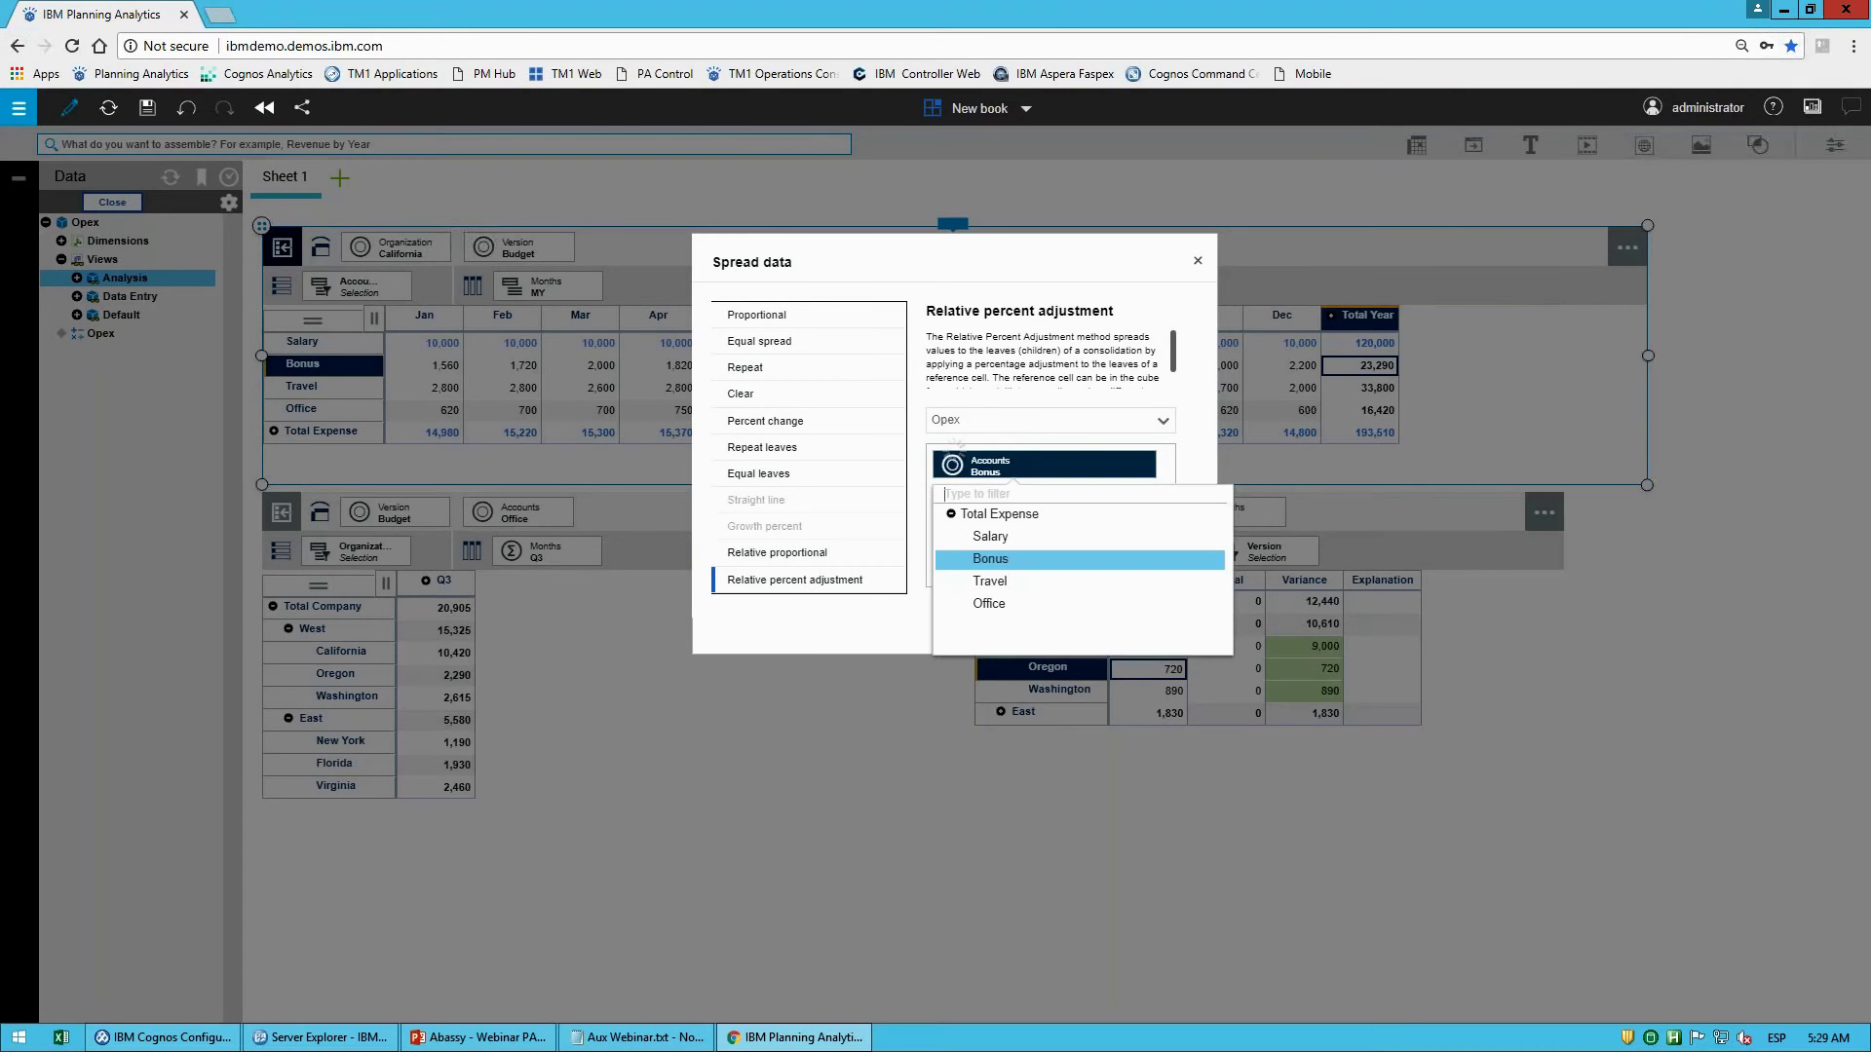
pyautogui.click(1014, 539)
pyautogui.click(1067, 622)
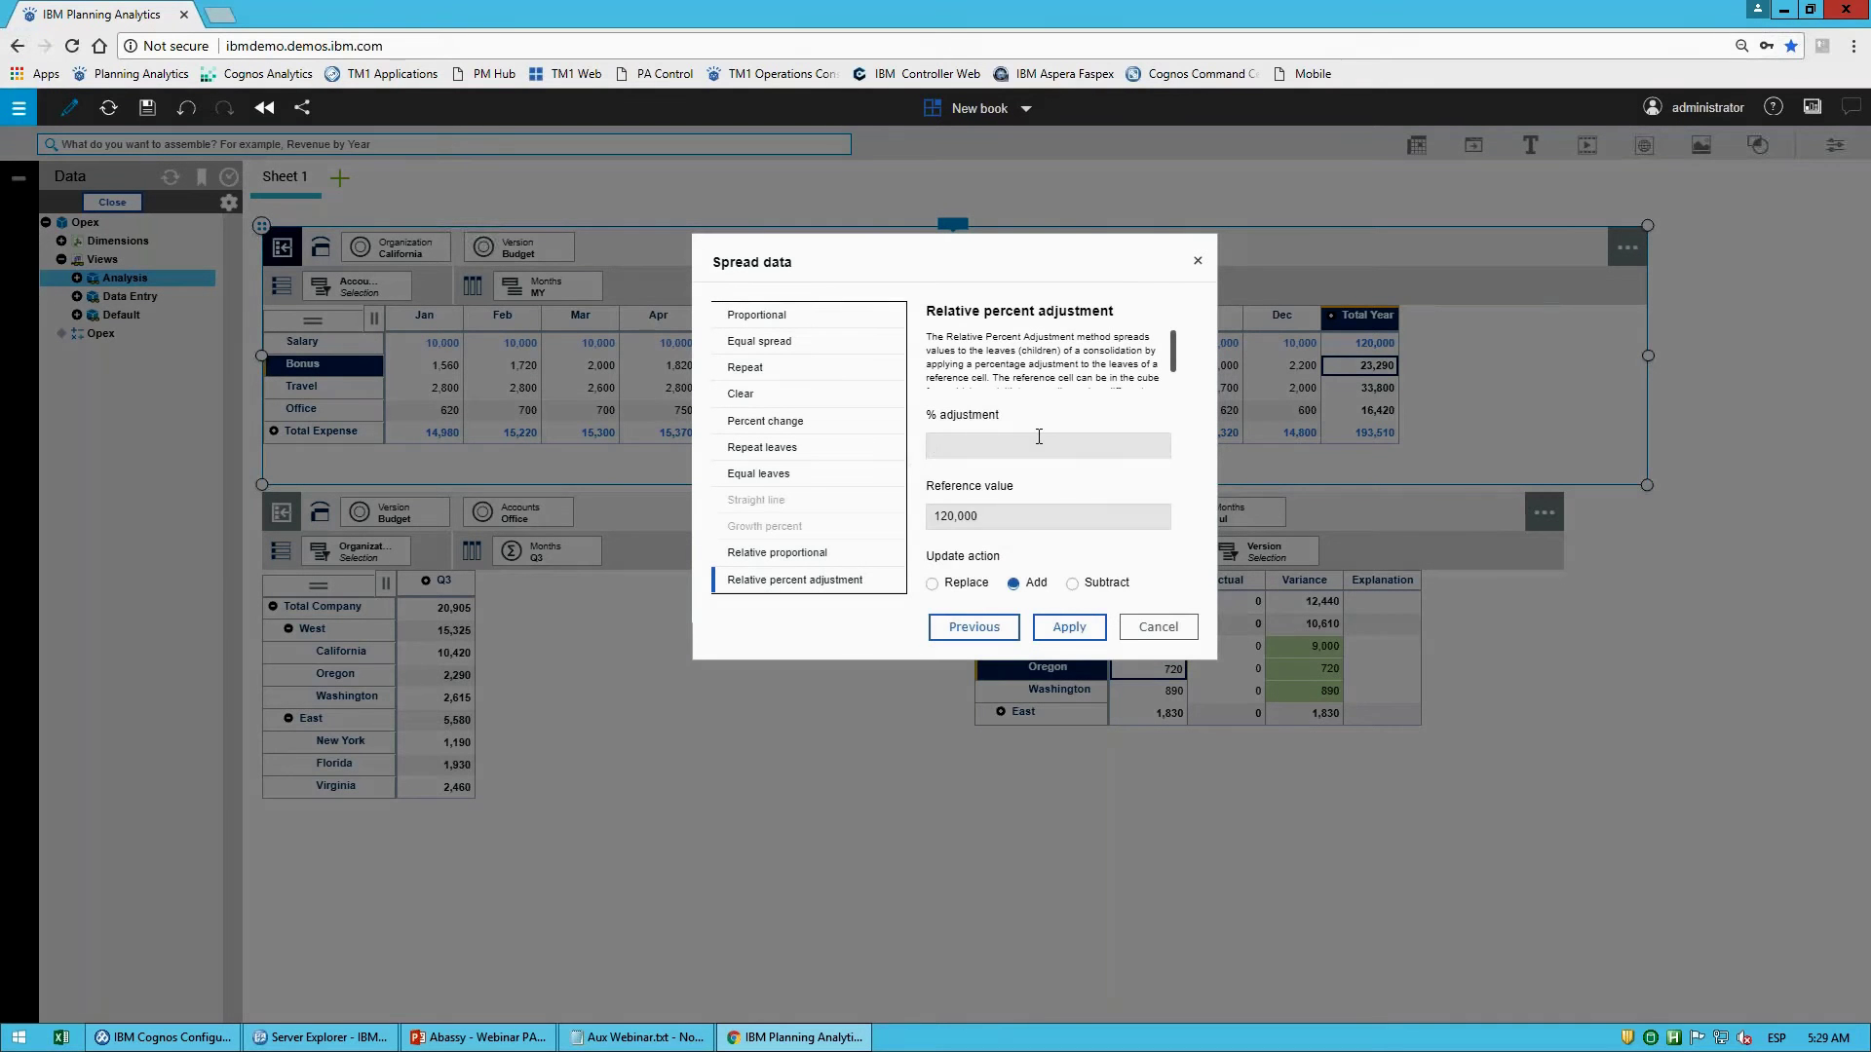
pyautogui.click(1038, 436)
pyautogui.write('10')
pyautogui.click(932, 583)
pyautogui.click(1063, 634)
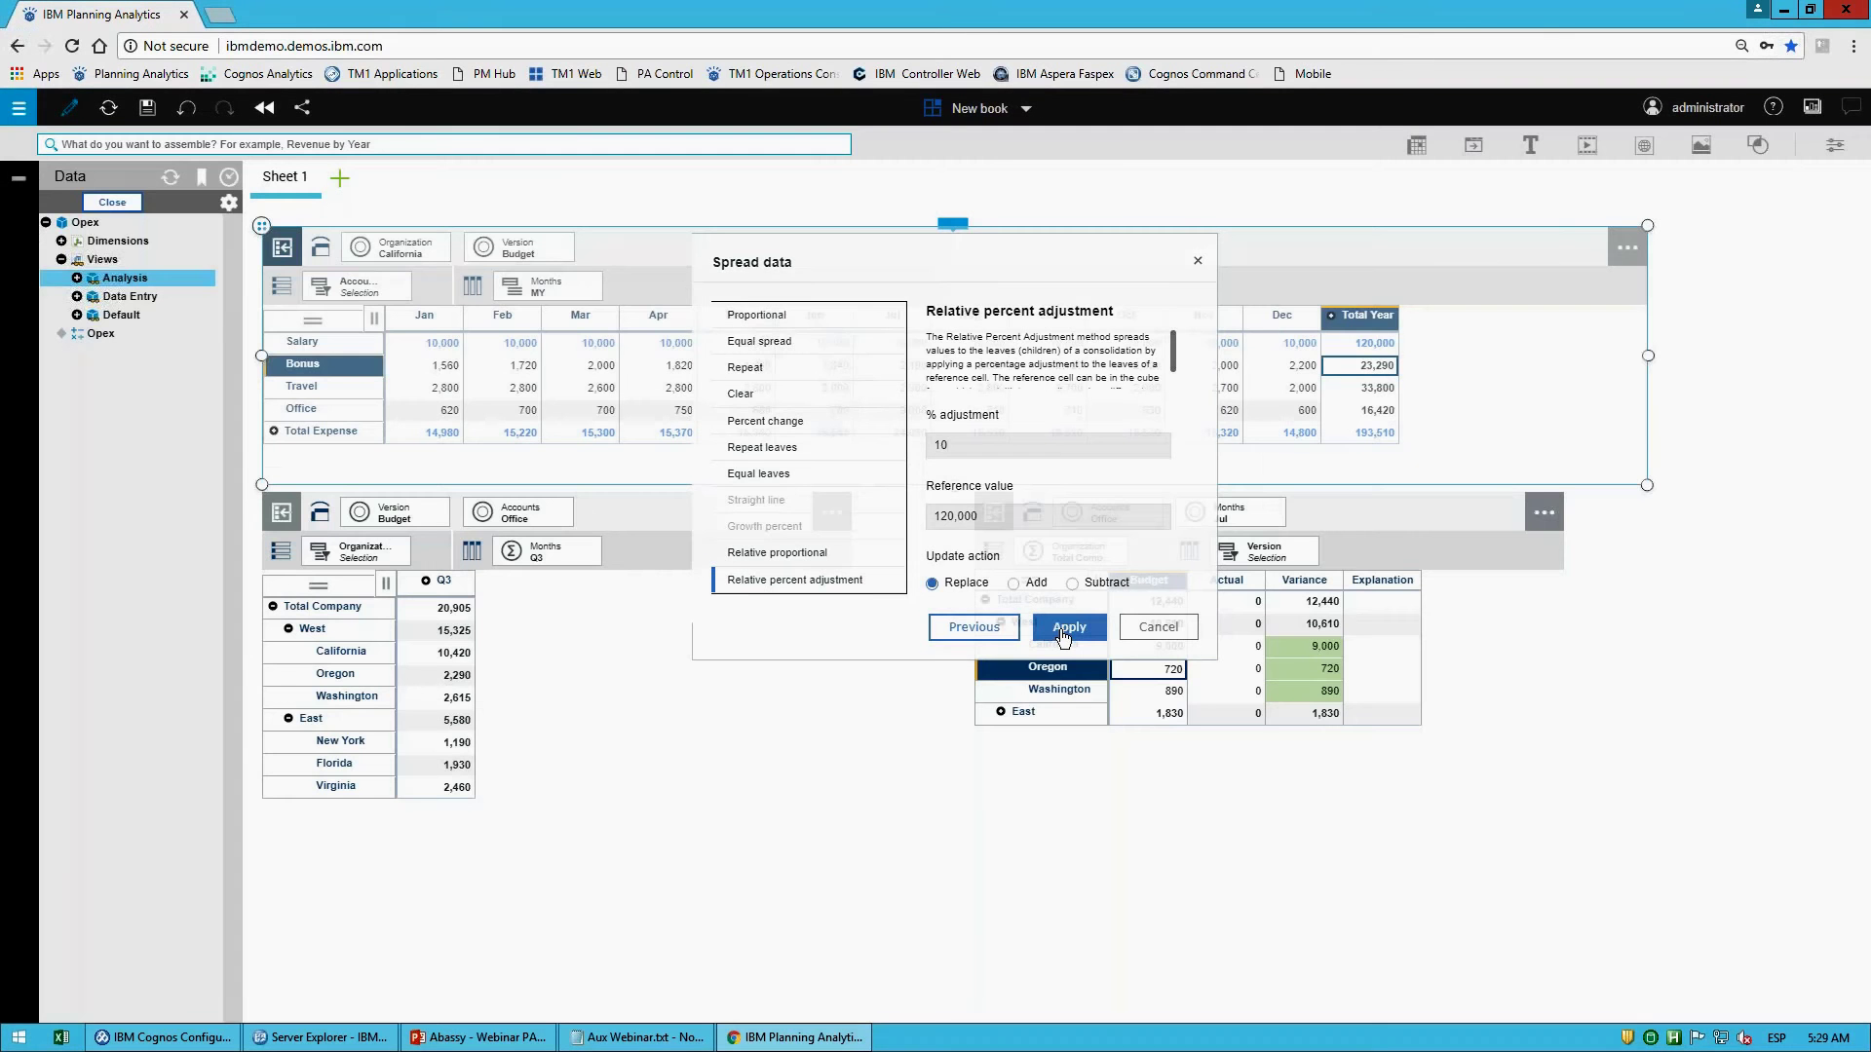
# Step: Enter 4, 4 and 5 as California's Travel budget for January, February and March
pyautogui.click(446, 391)
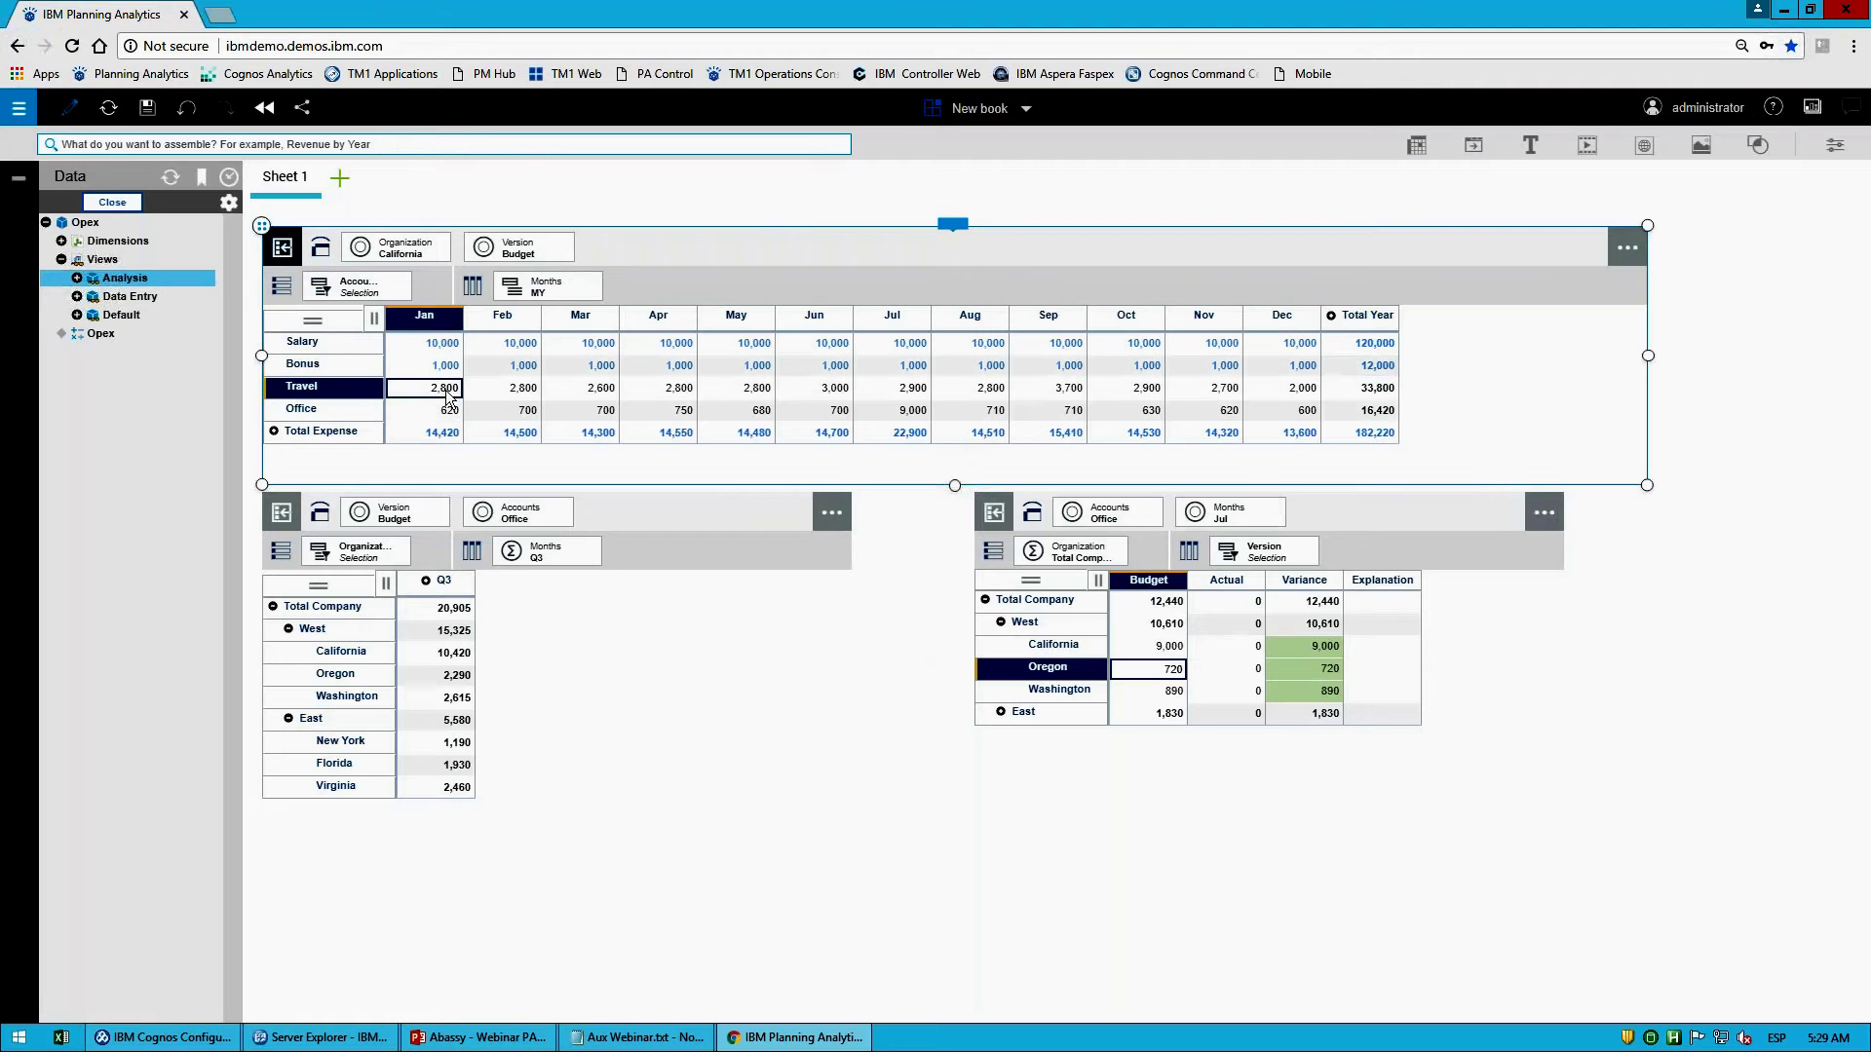
pyautogui.write('4')
pyautogui.press('Tab')
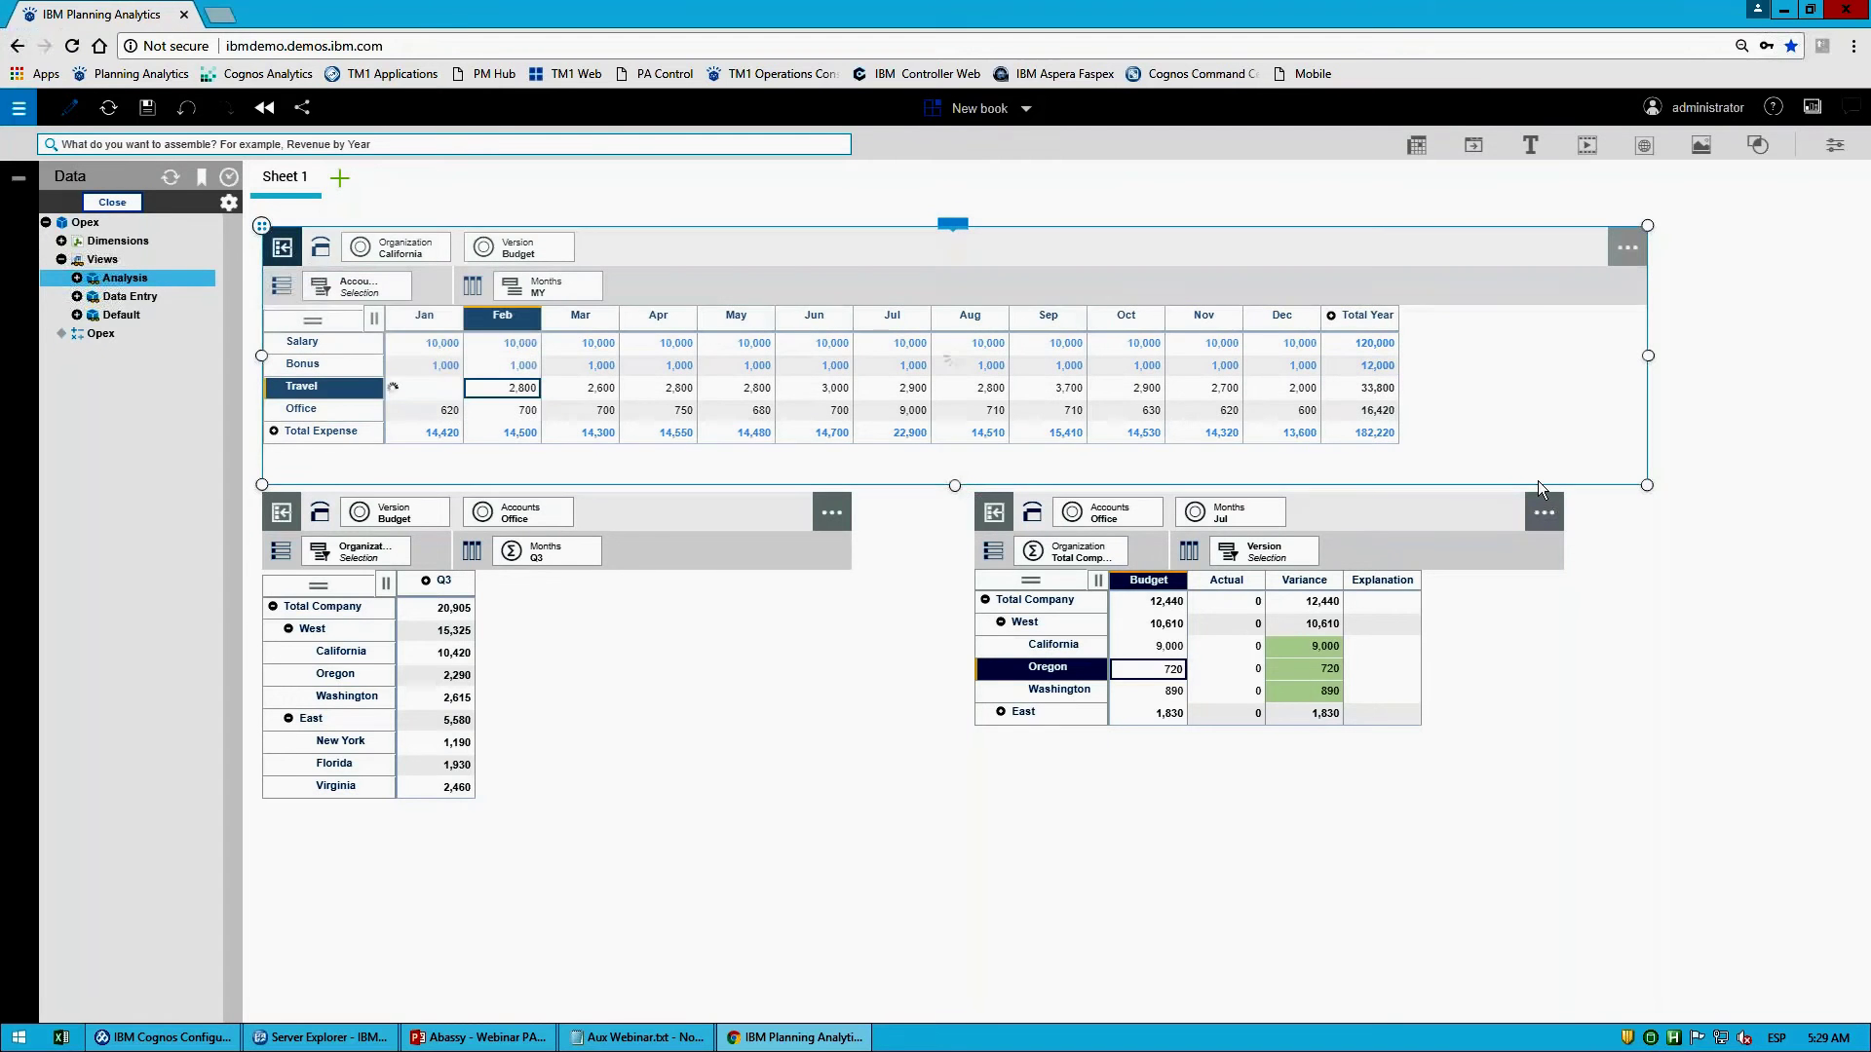
pyautogui.write('4')
pyautogui.press('Tab')
pyautogui.write('5')
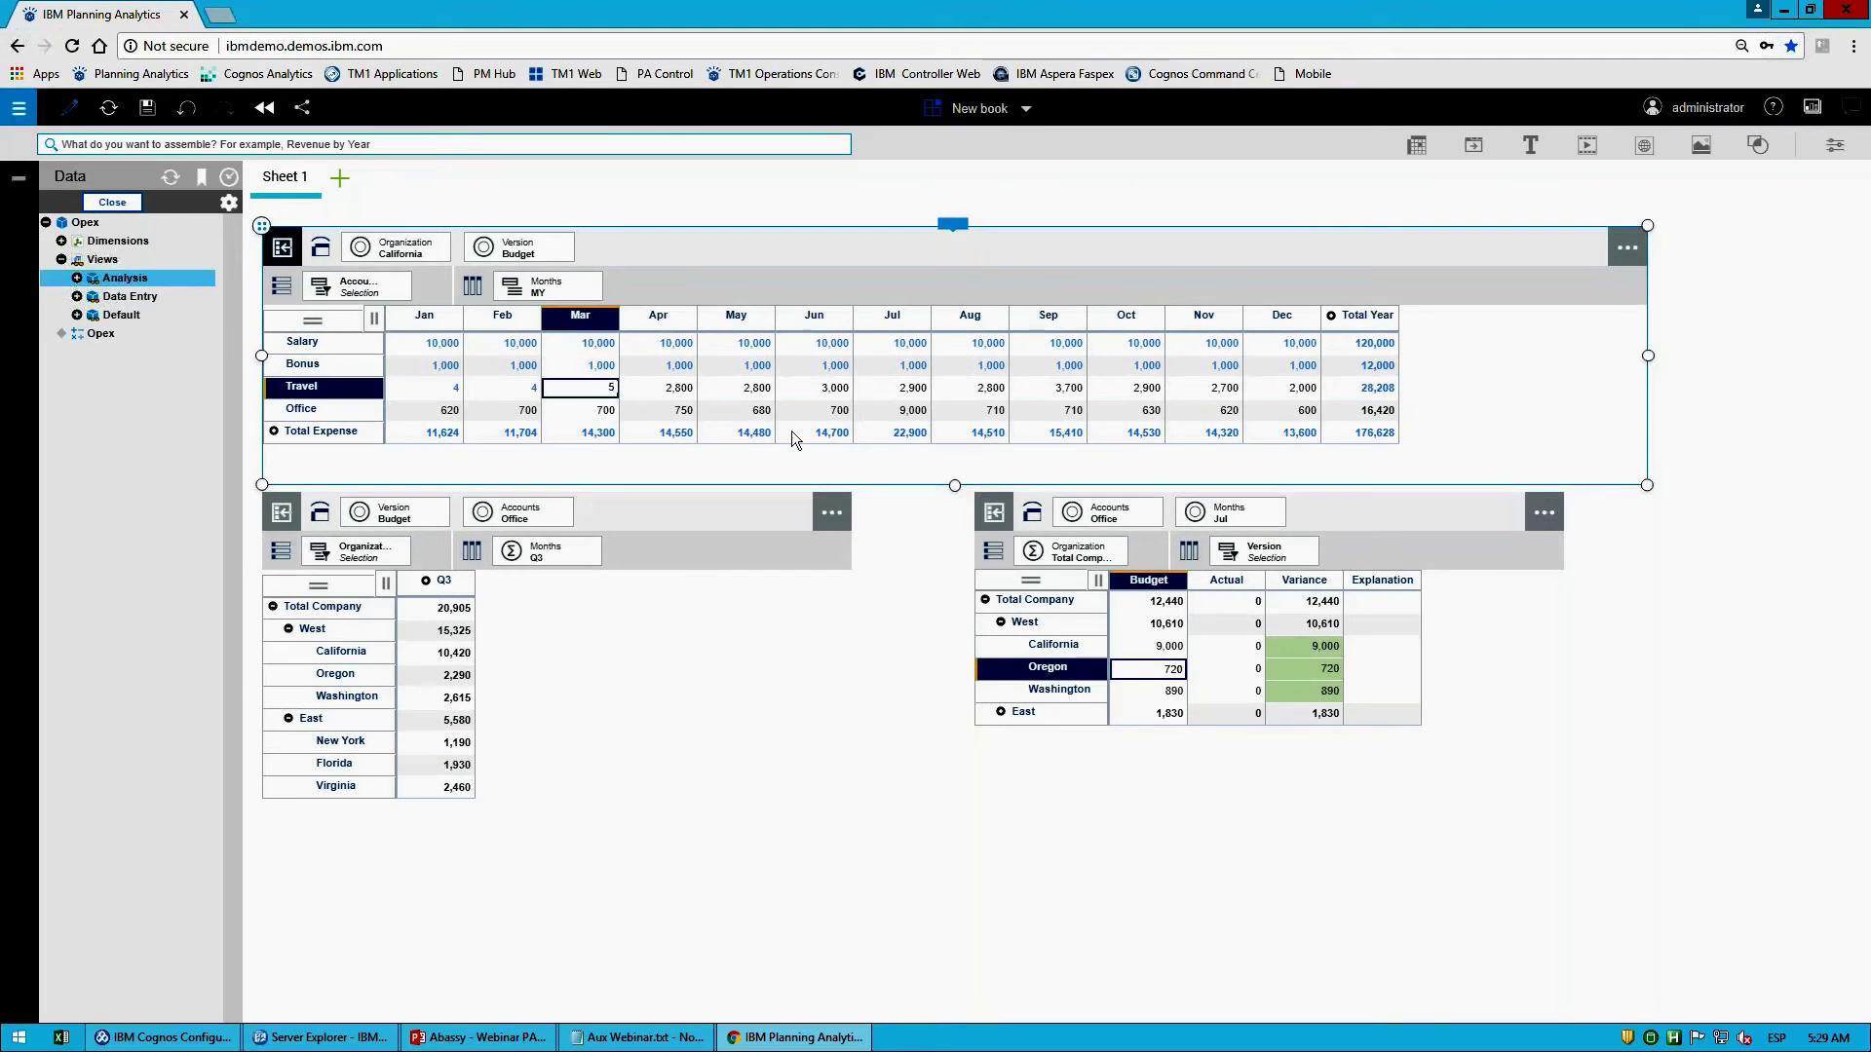
pyautogui.click(760, 410)
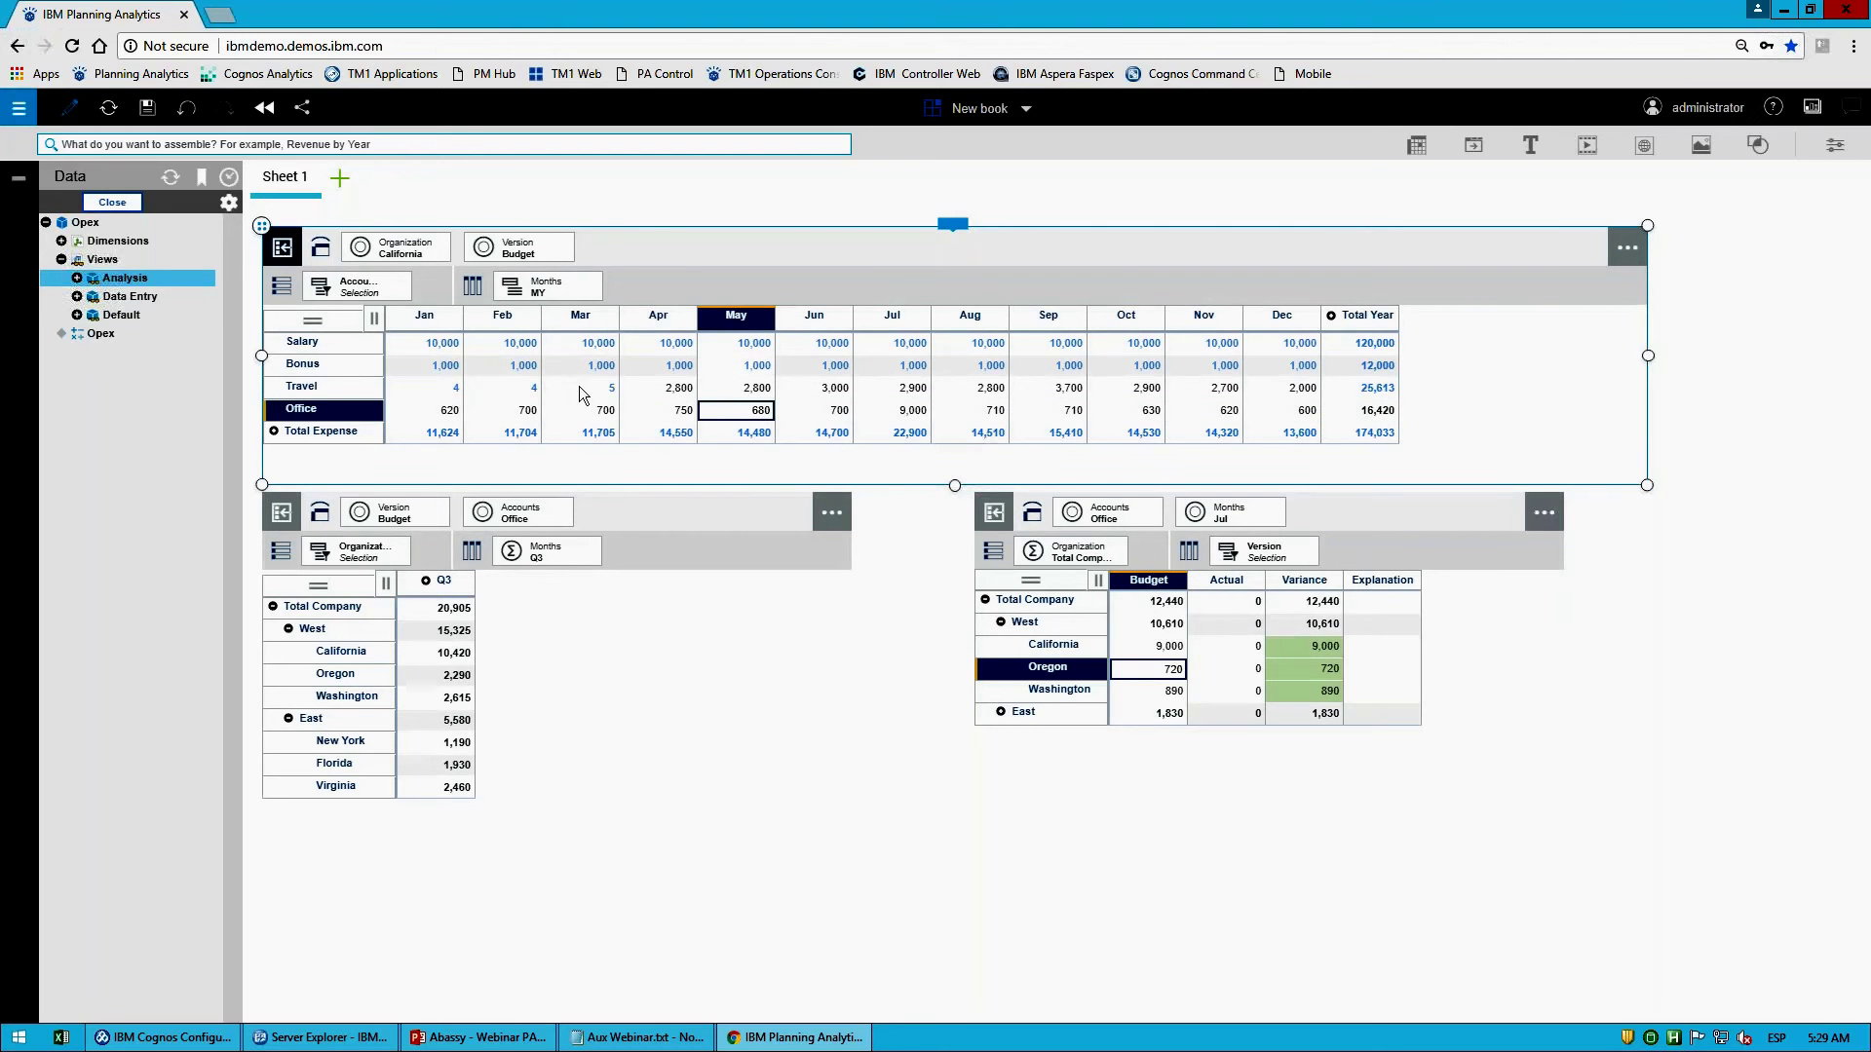
# Step: Copy the January to March Travel values into April to June and July to September
pyautogui.moveTo(458, 393); pyautogui.dragTo(571, 390)
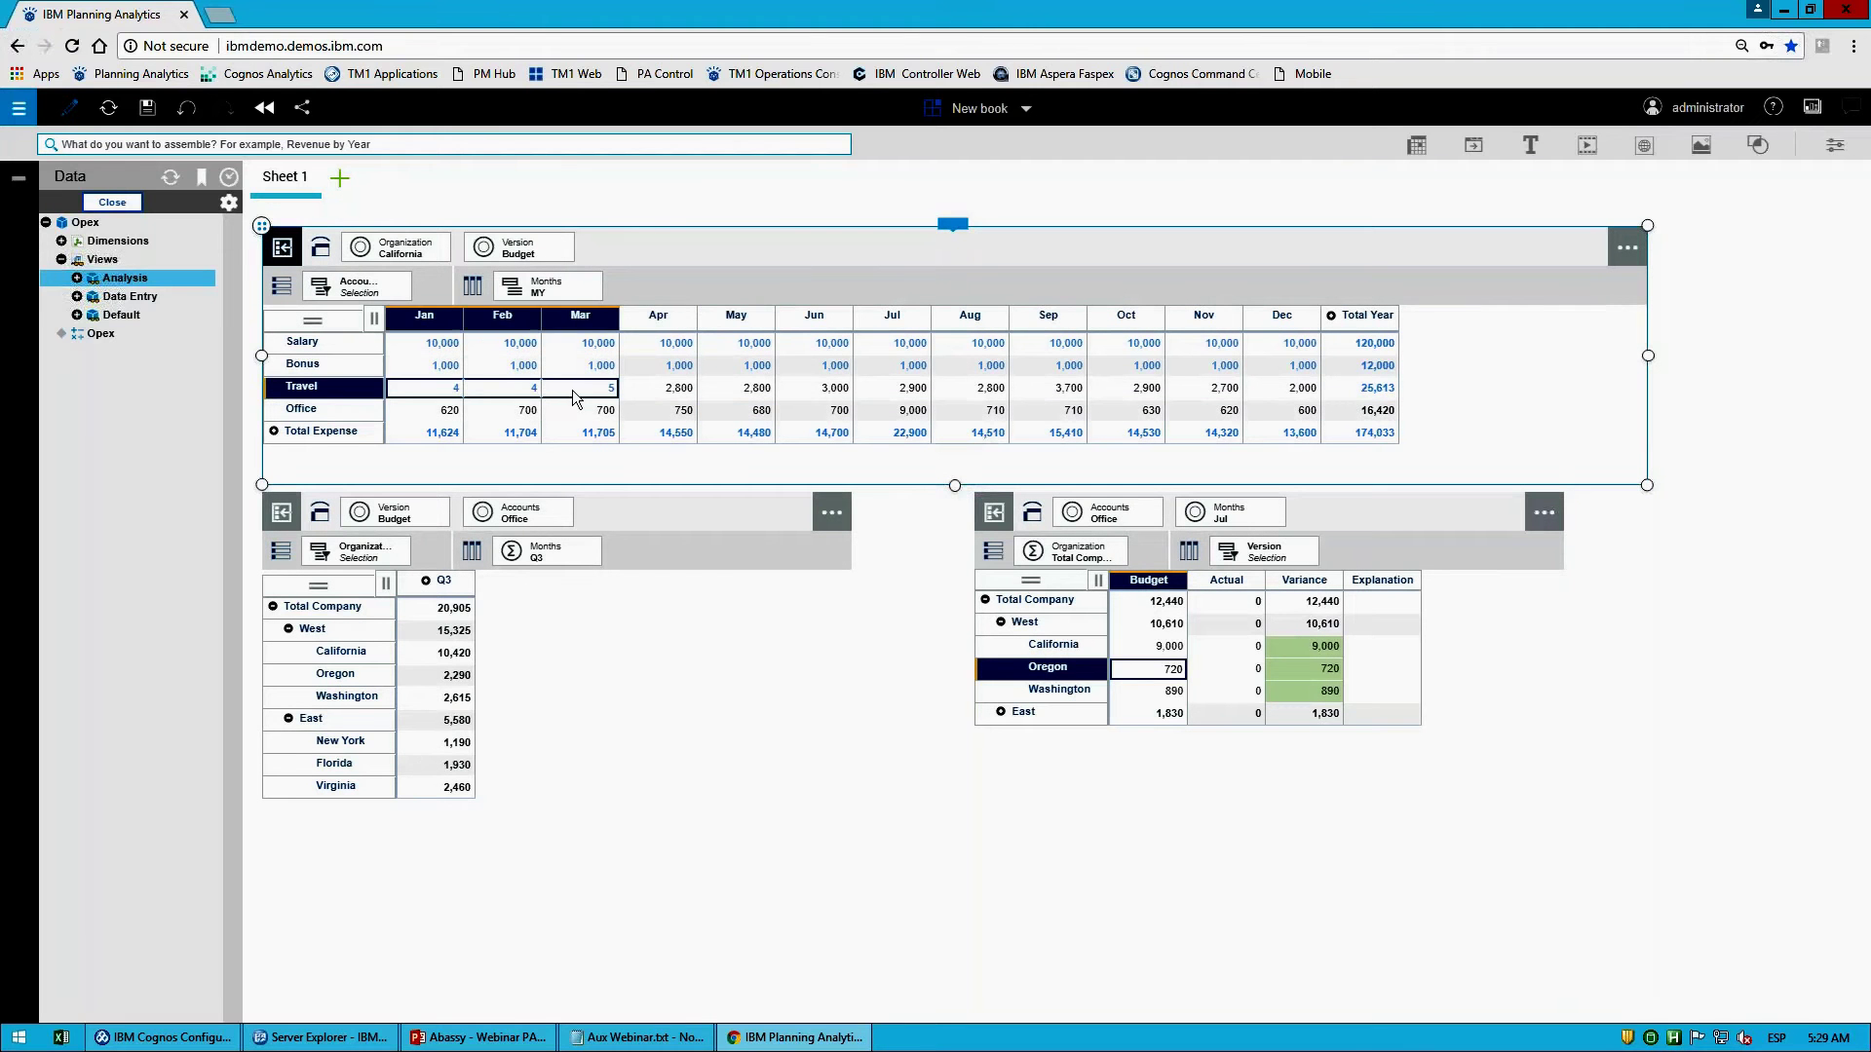
pyautogui.hotkey('ctrl', 'c')
pyautogui.click(658, 388)
pyautogui.hotkey('ctrl', 'v')
pyautogui.click(924, 392)
pyautogui.hotkey('ctrl', 'v')
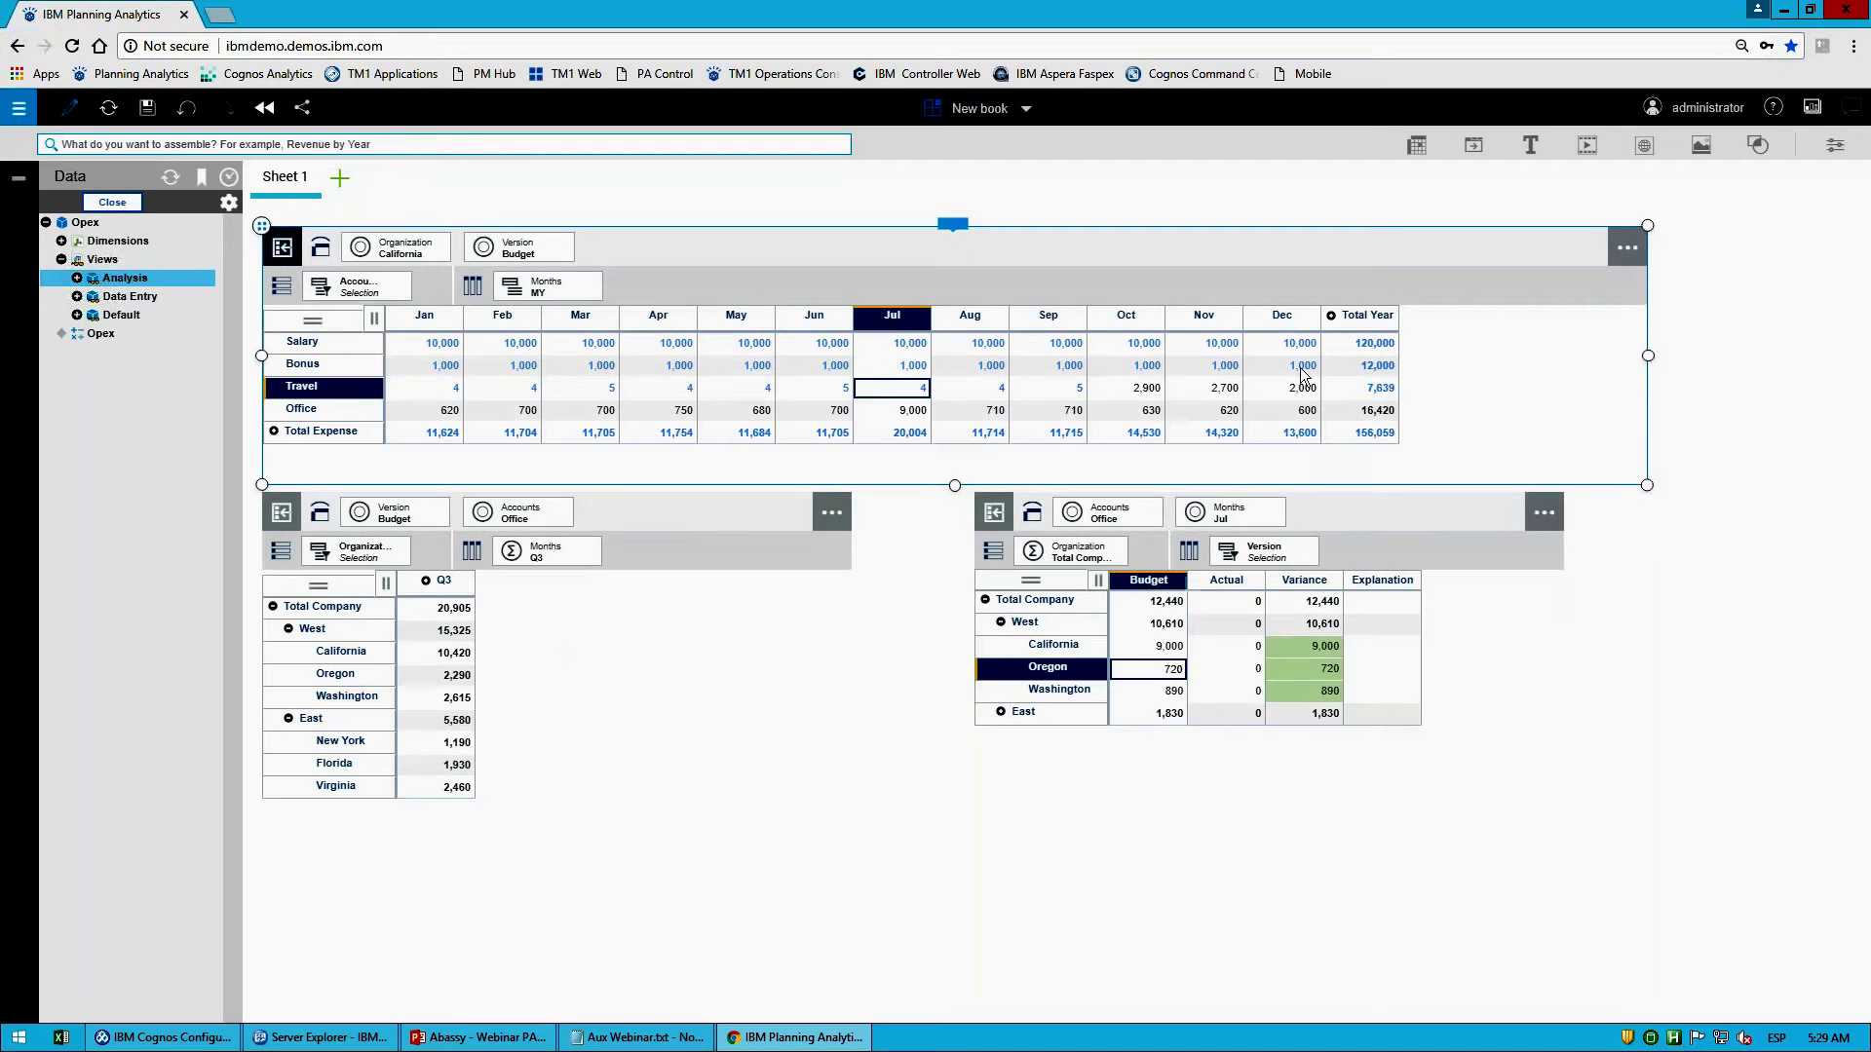
# Step: Paste the copied Travel values into October to December, and set the Travel Total Year to 104k
pyautogui.click(1154, 393)
pyautogui.hotkey('ctrl', 'v')
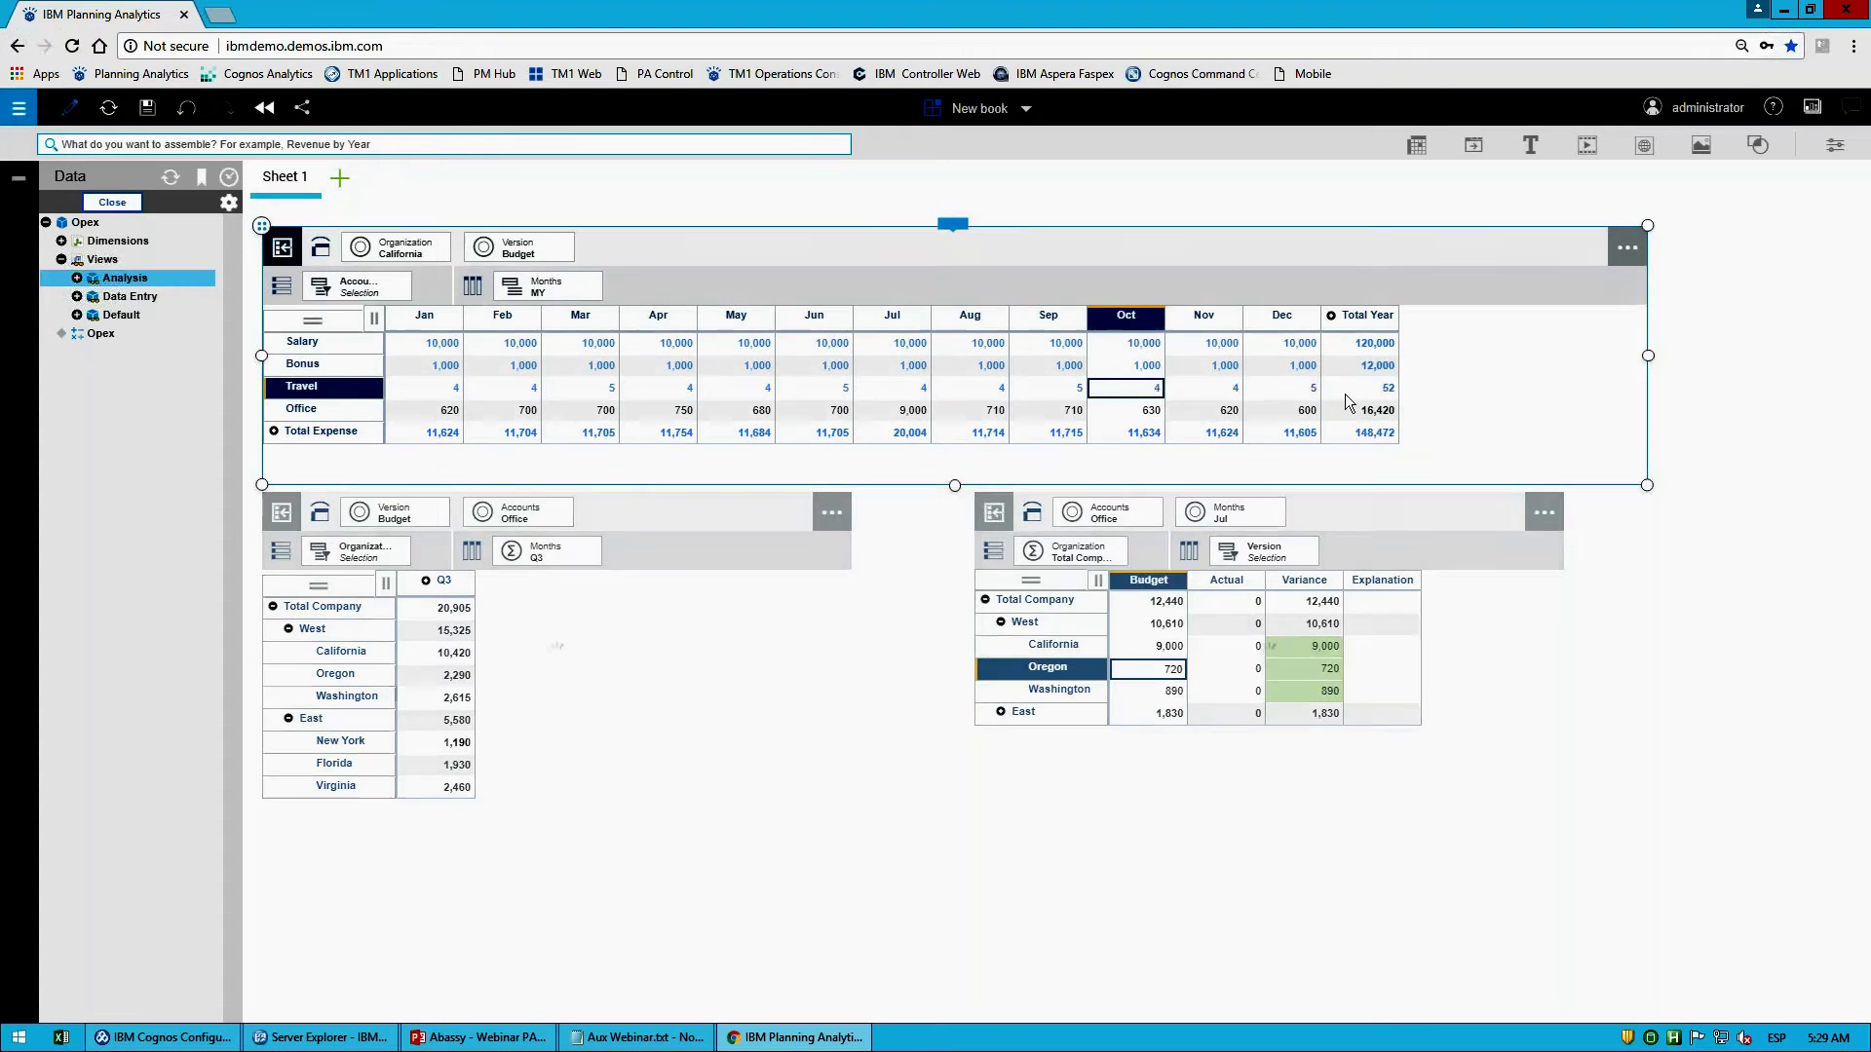
pyautogui.click(1365, 386)
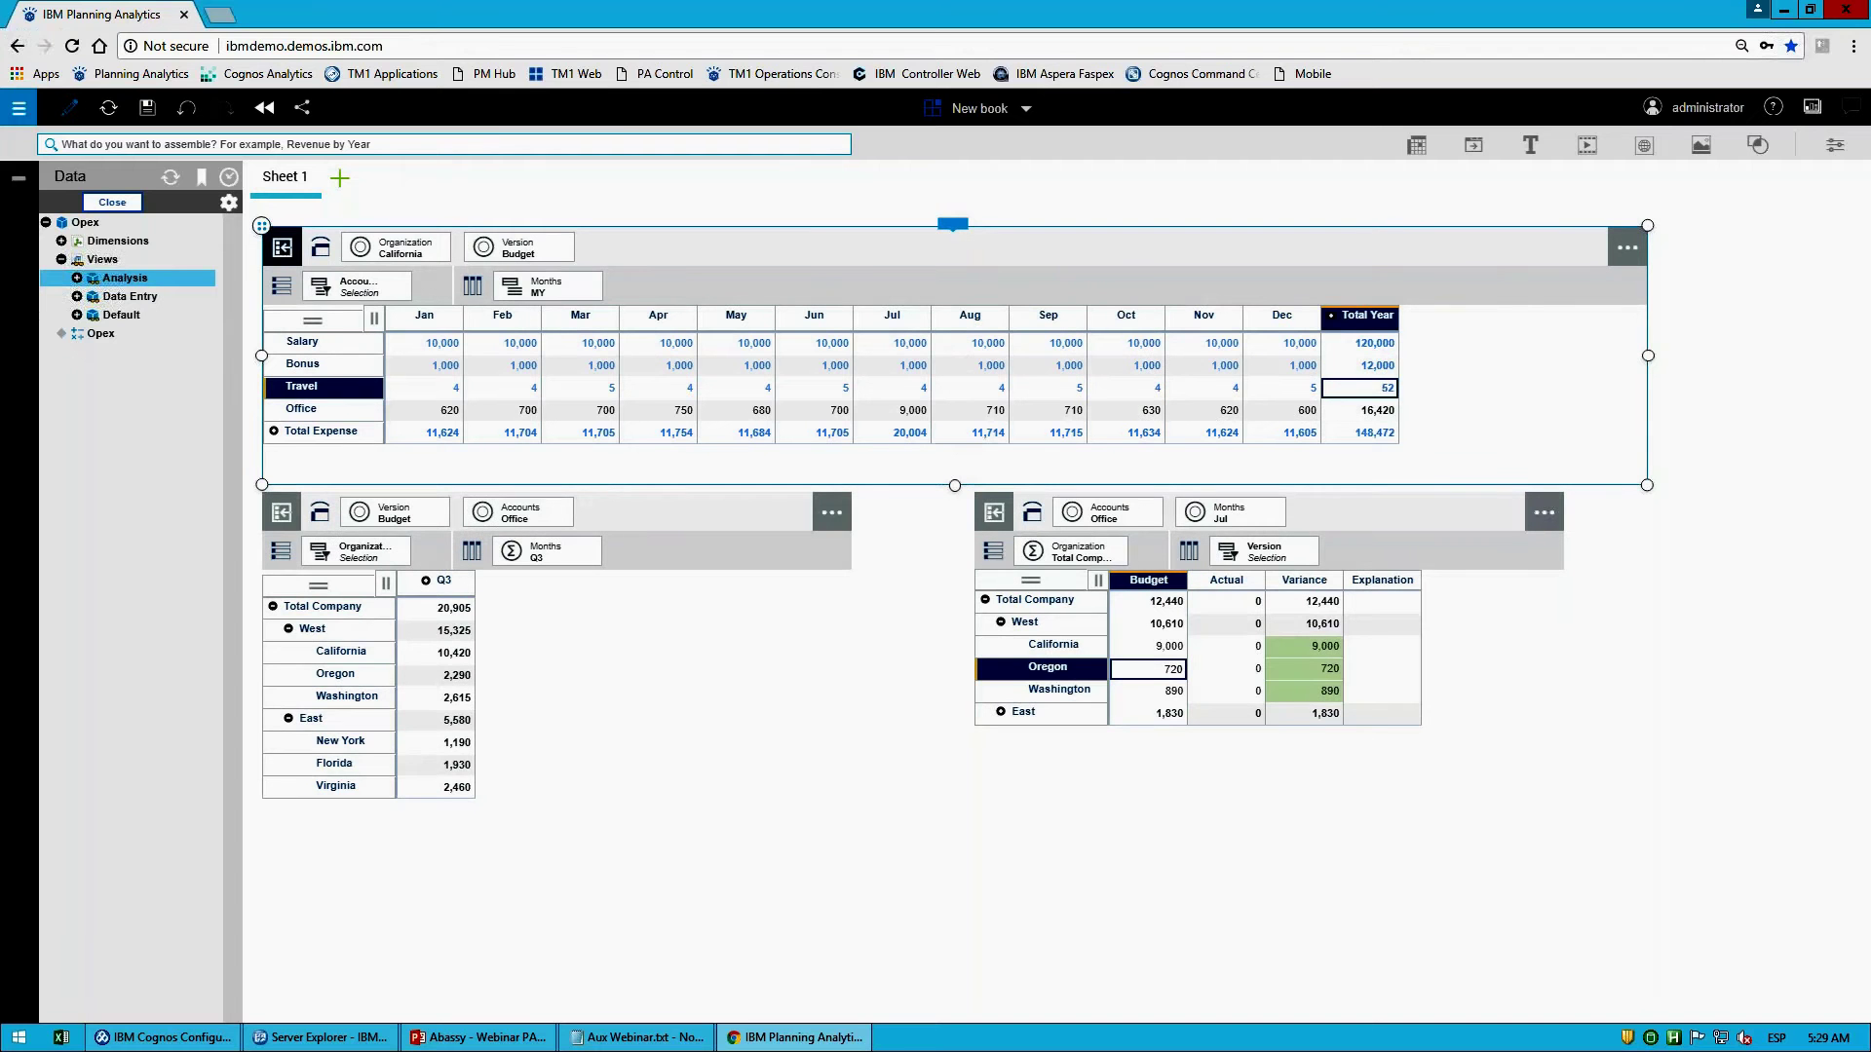
pyautogui.write('1')
pyautogui.write('04')
pyautogui.write('k')
pyautogui.press('Return')
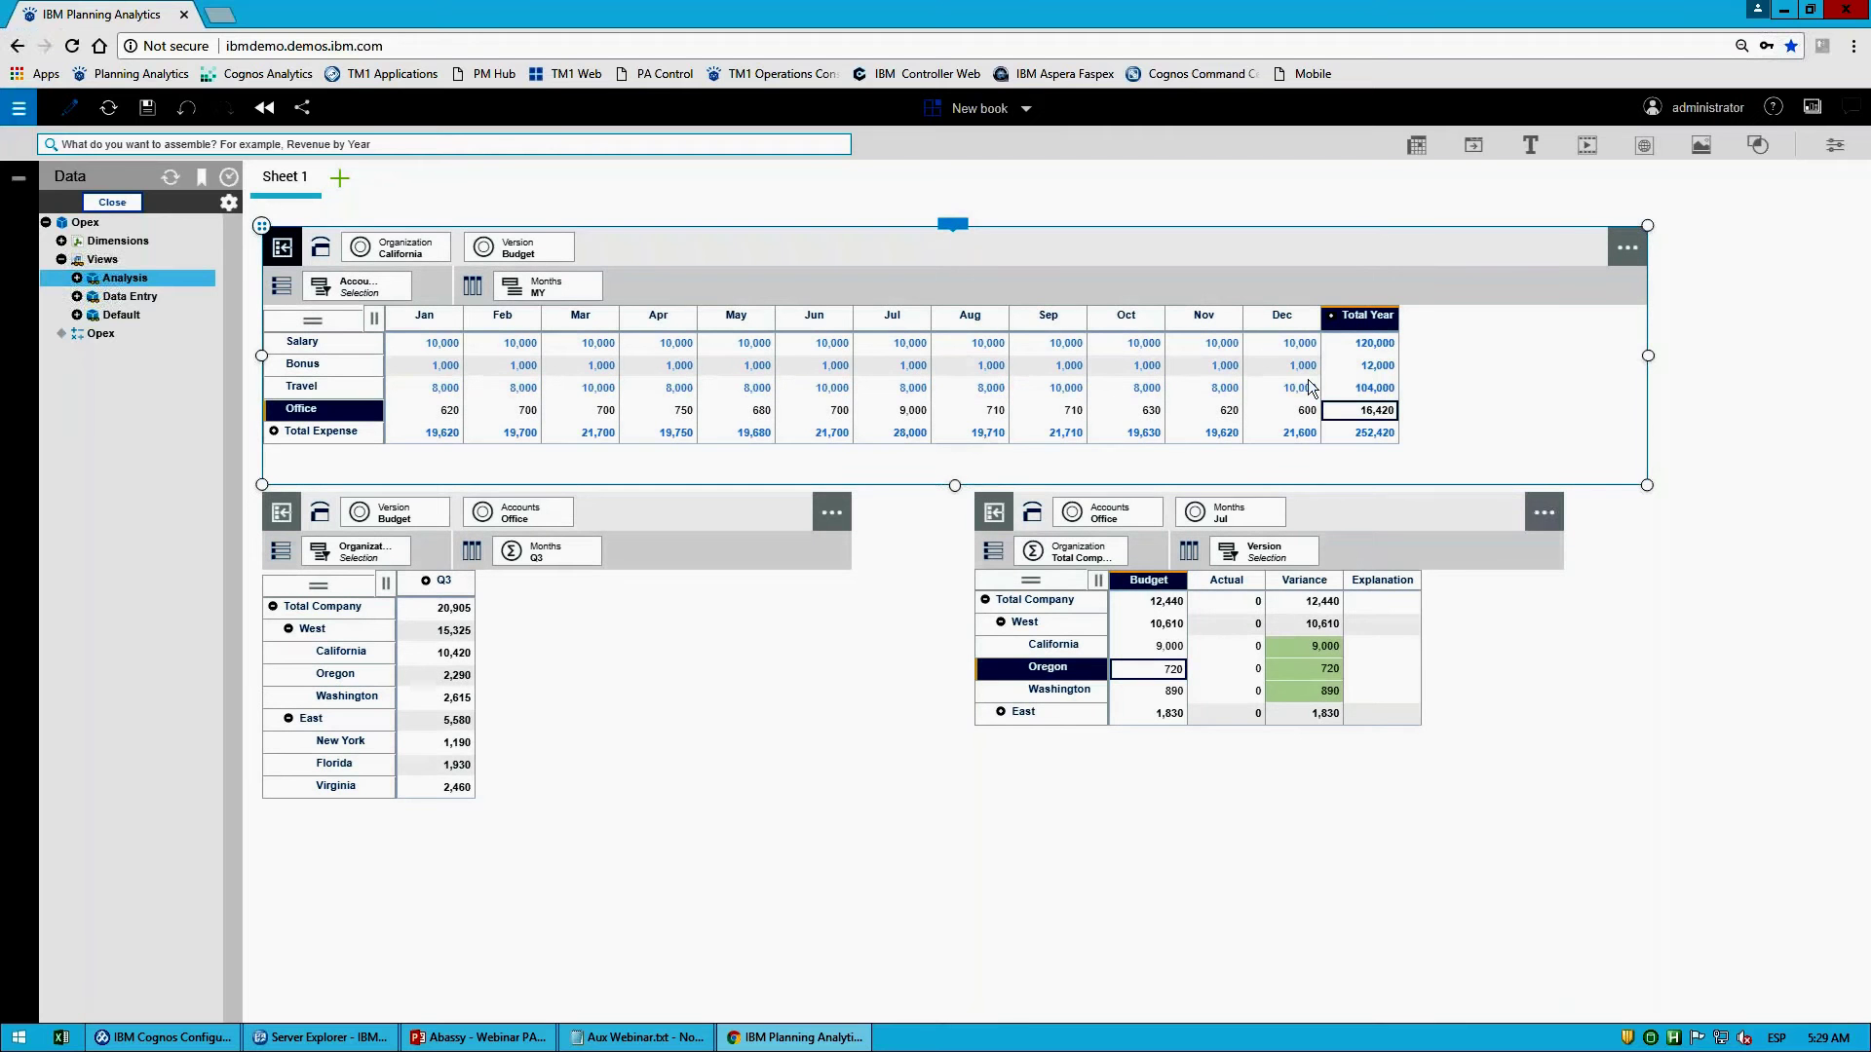
# Step: Increase California's Travel Total Year by 10 percent with the spreading shortcut inc10
pyautogui.click(1364, 390)
pyautogui.press('BackSpace')
pyautogui.write('inc10')
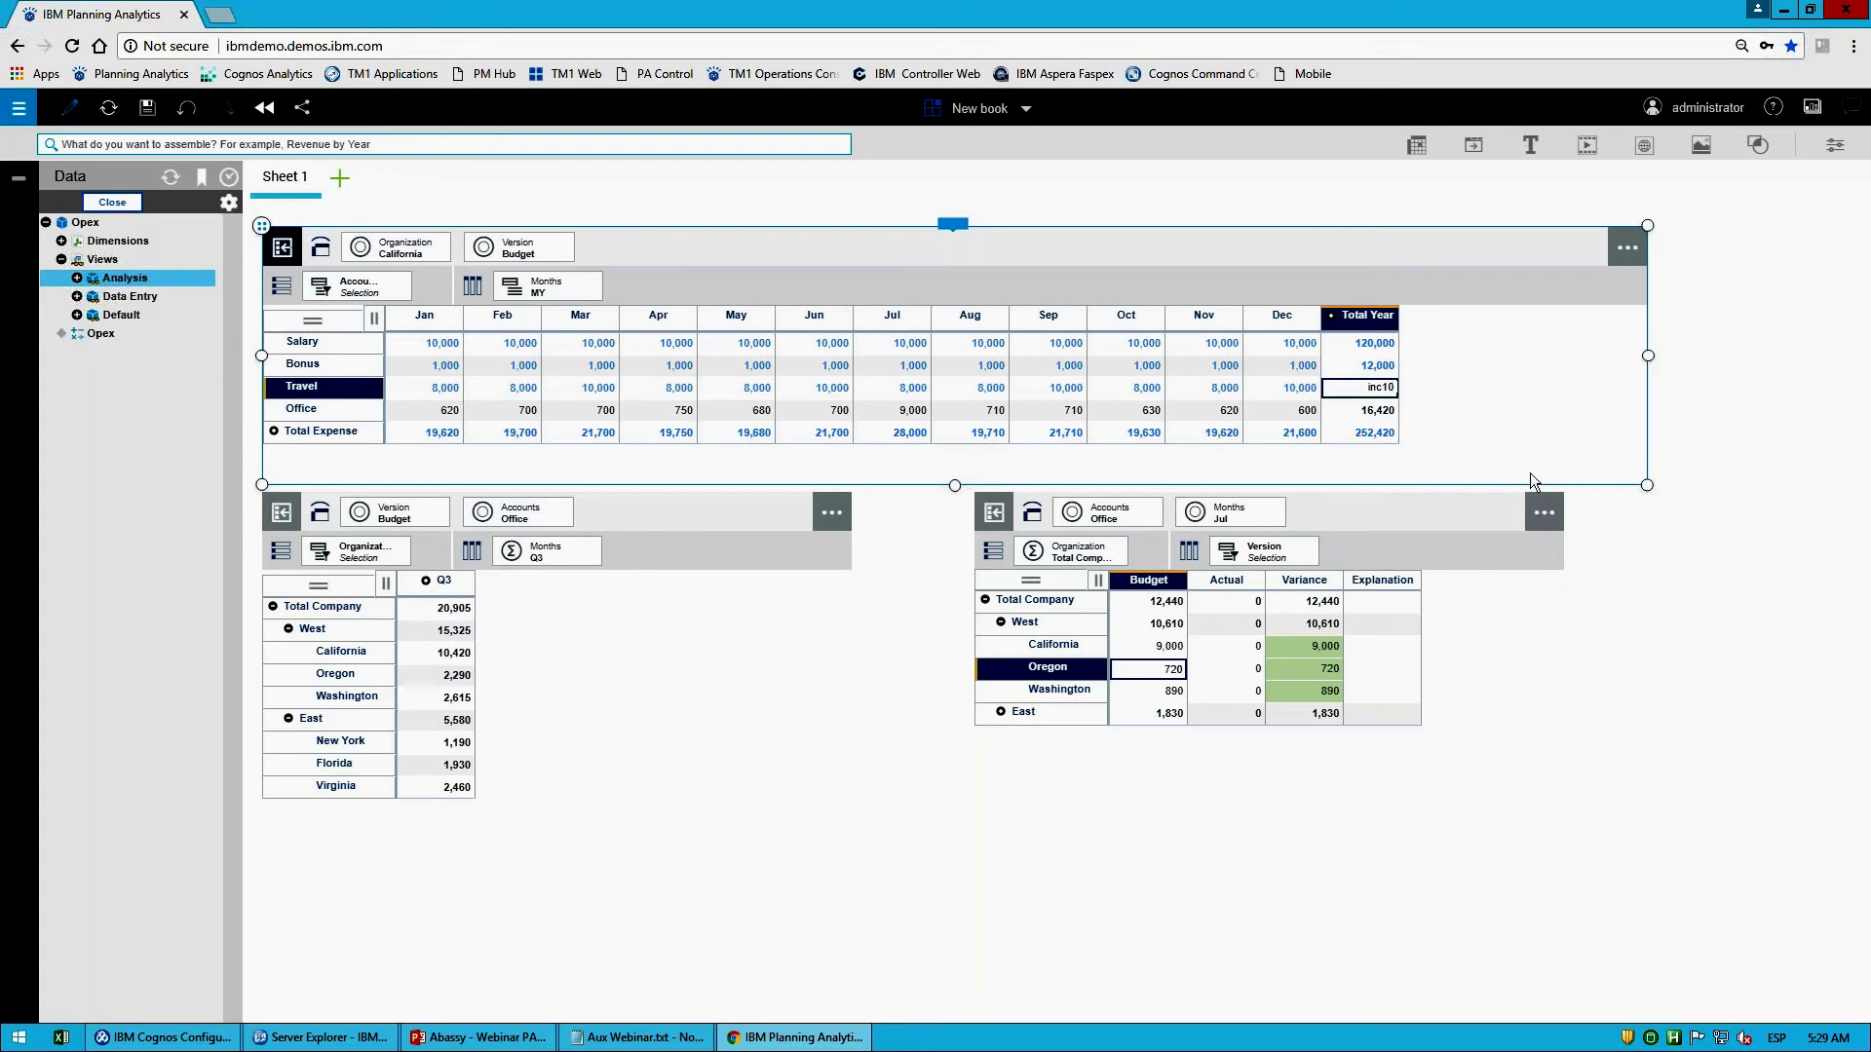
pyautogui.press('Return')
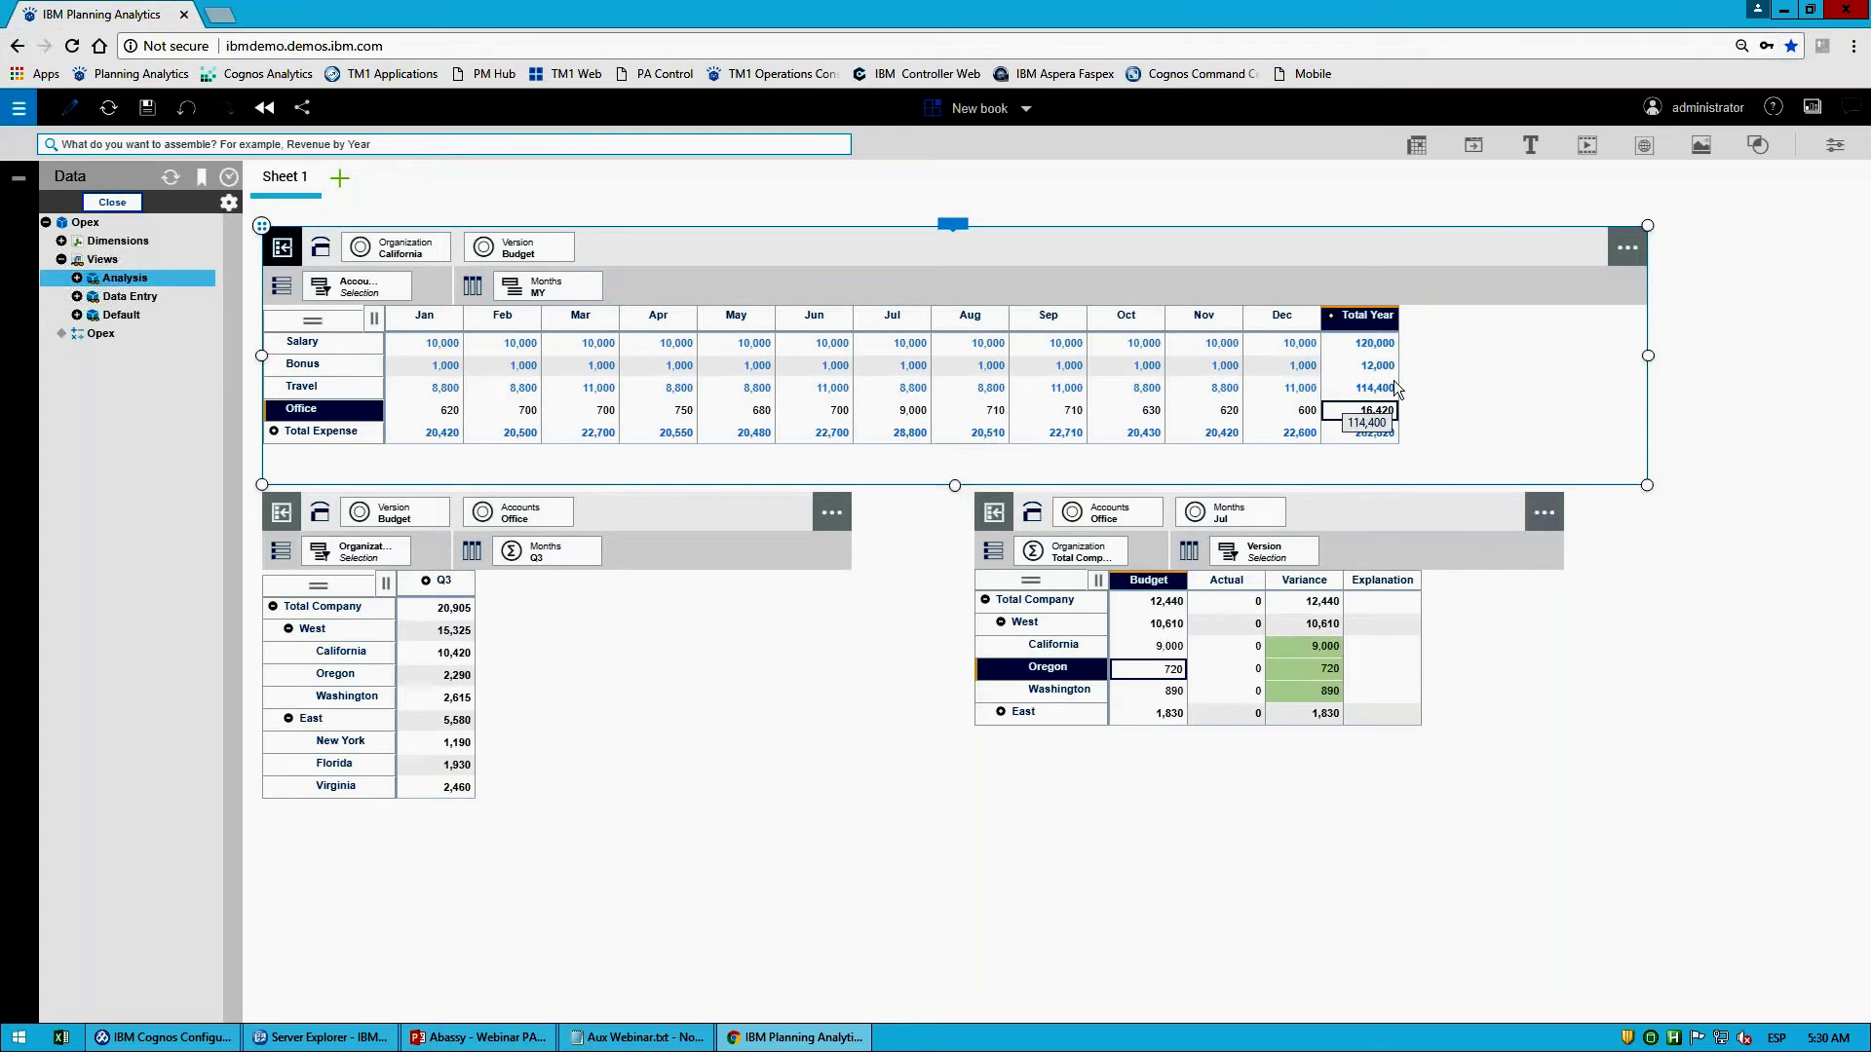
# Step: Show the sandbox controls for the California budget view and commit the Best Case sandbox data to the base
pyautogui.click(955, 226)
pyautogui.click(955, 193)
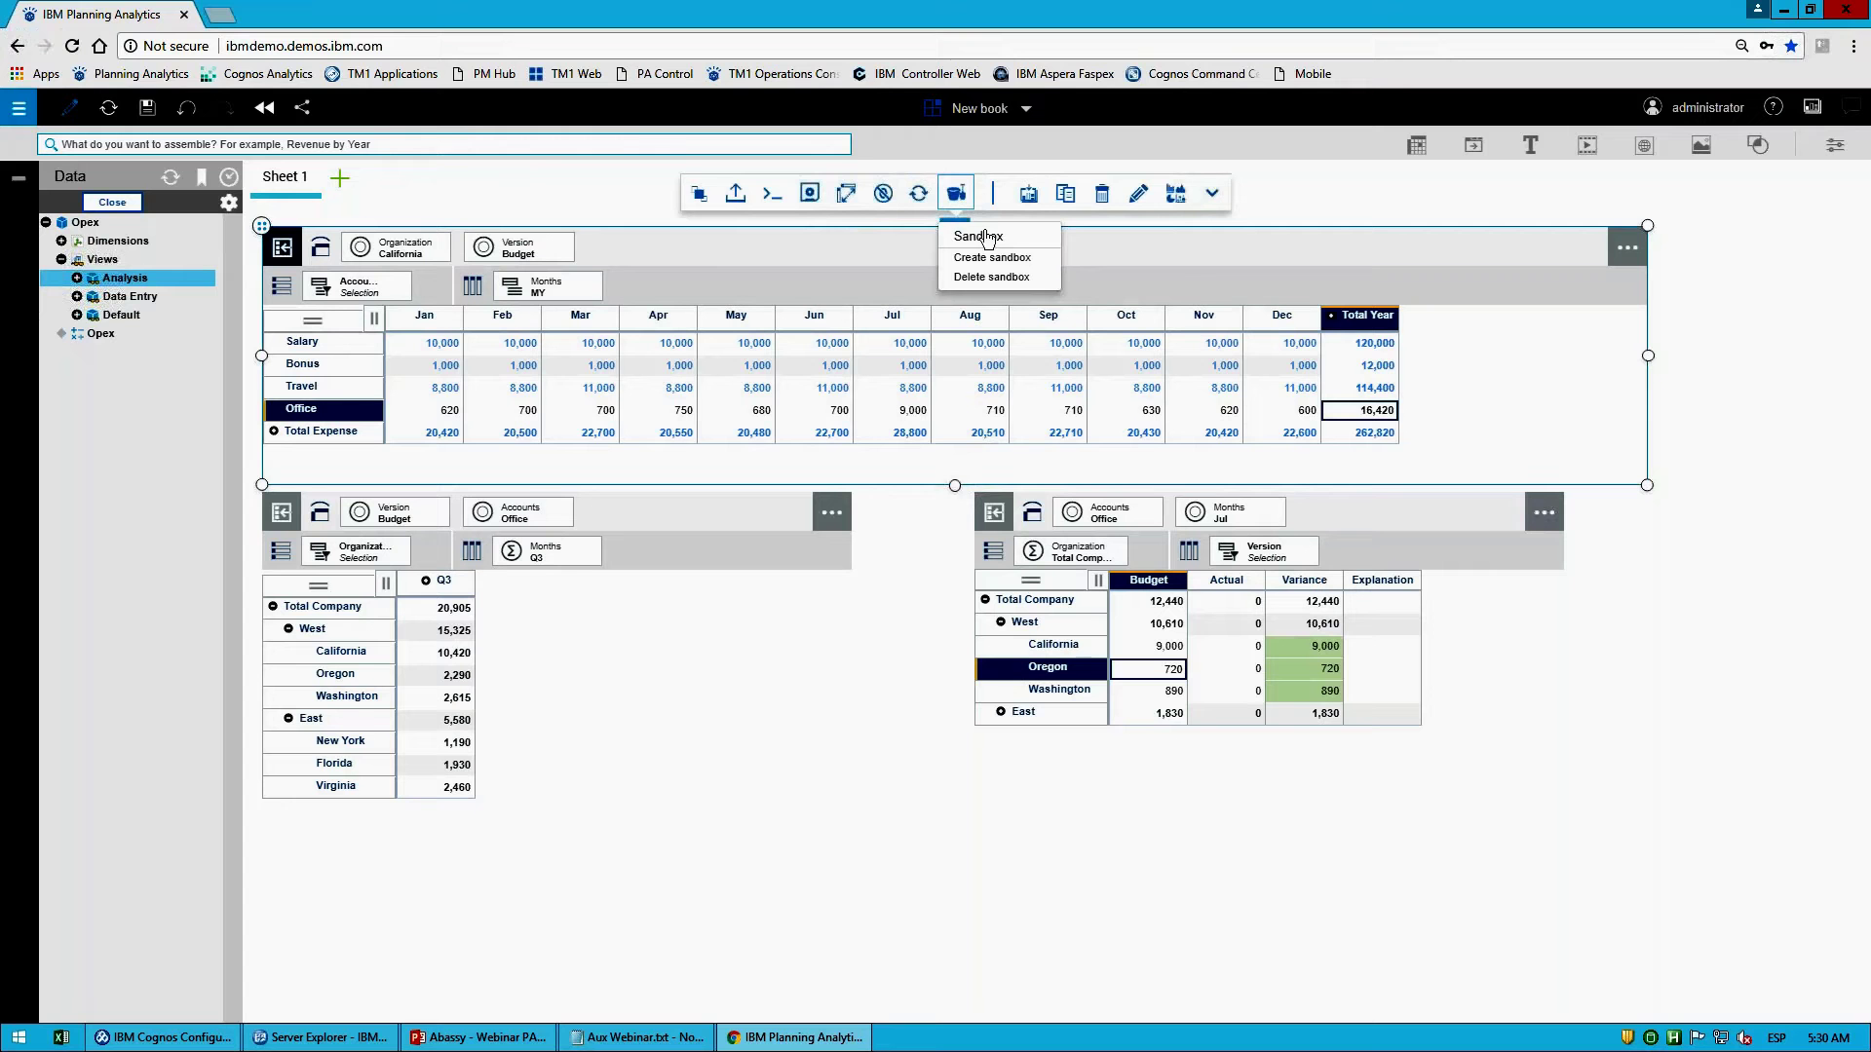
pyautogui.click(1017, 246)
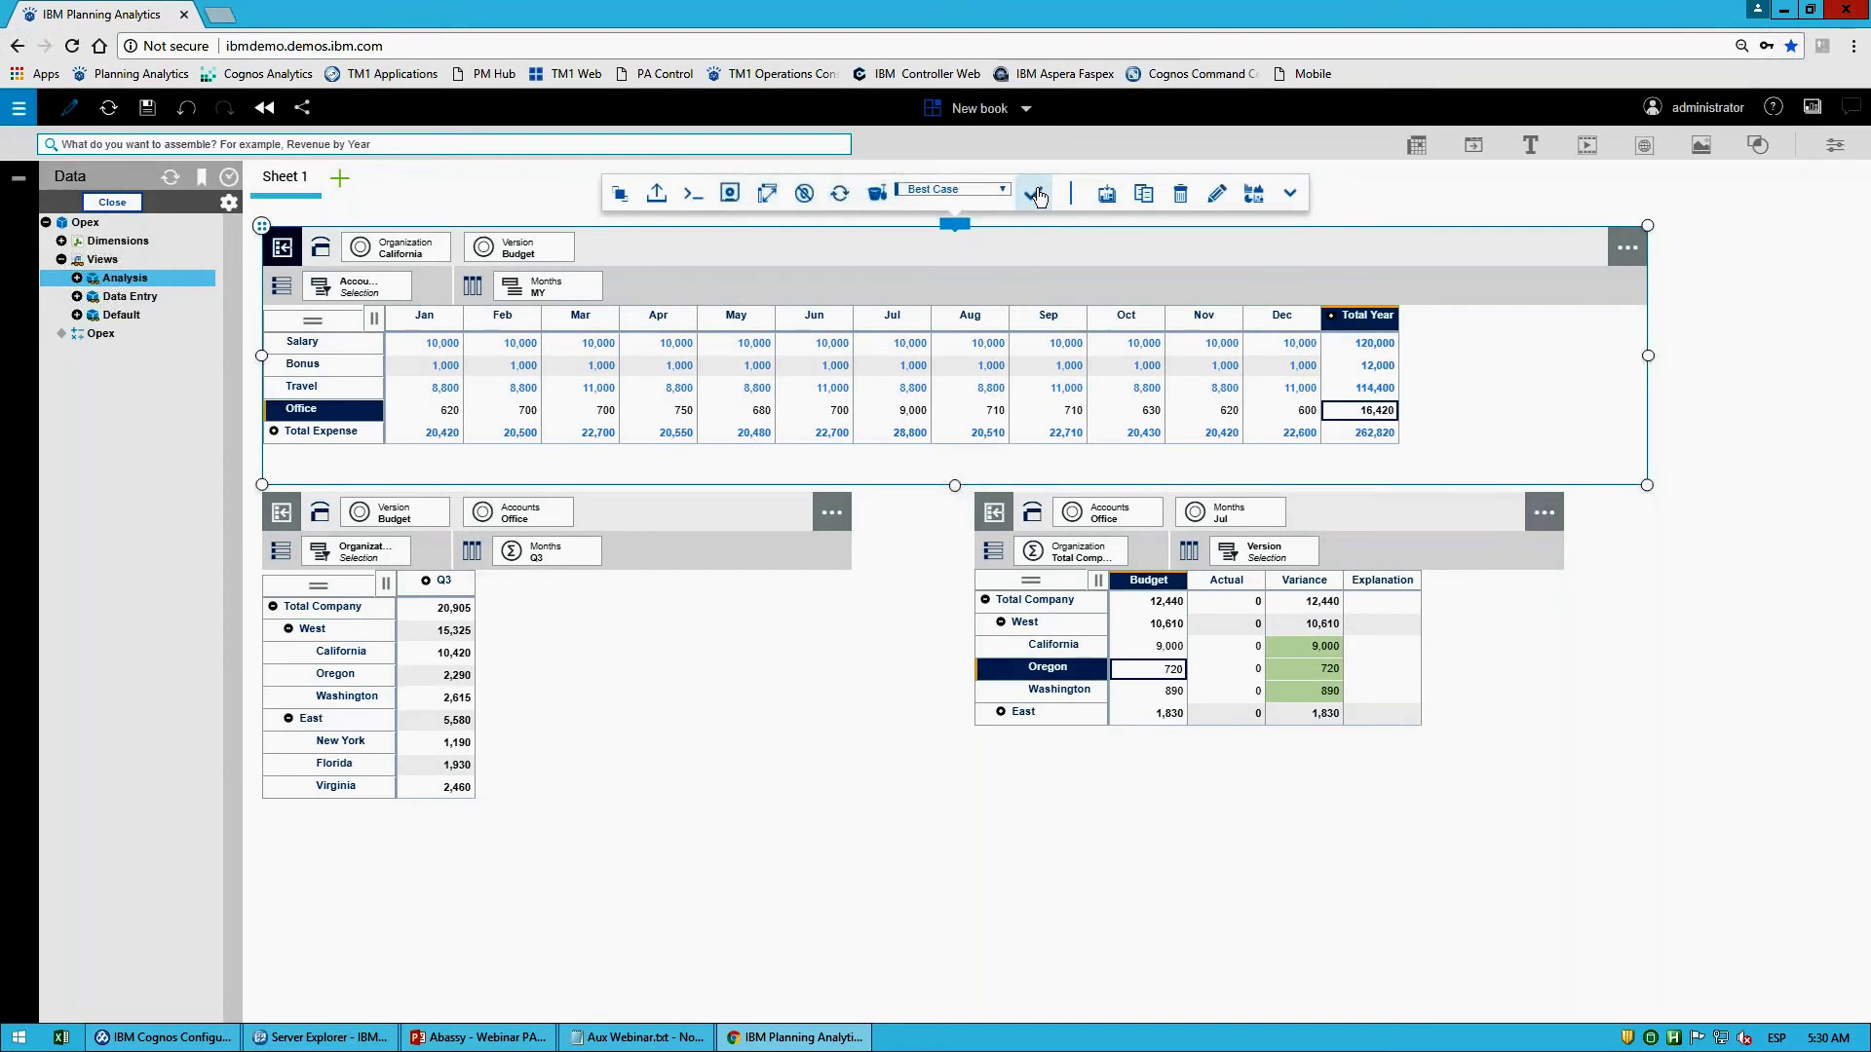
pyautogui.click(1039, 198)
pyautogui.click(952, 462)
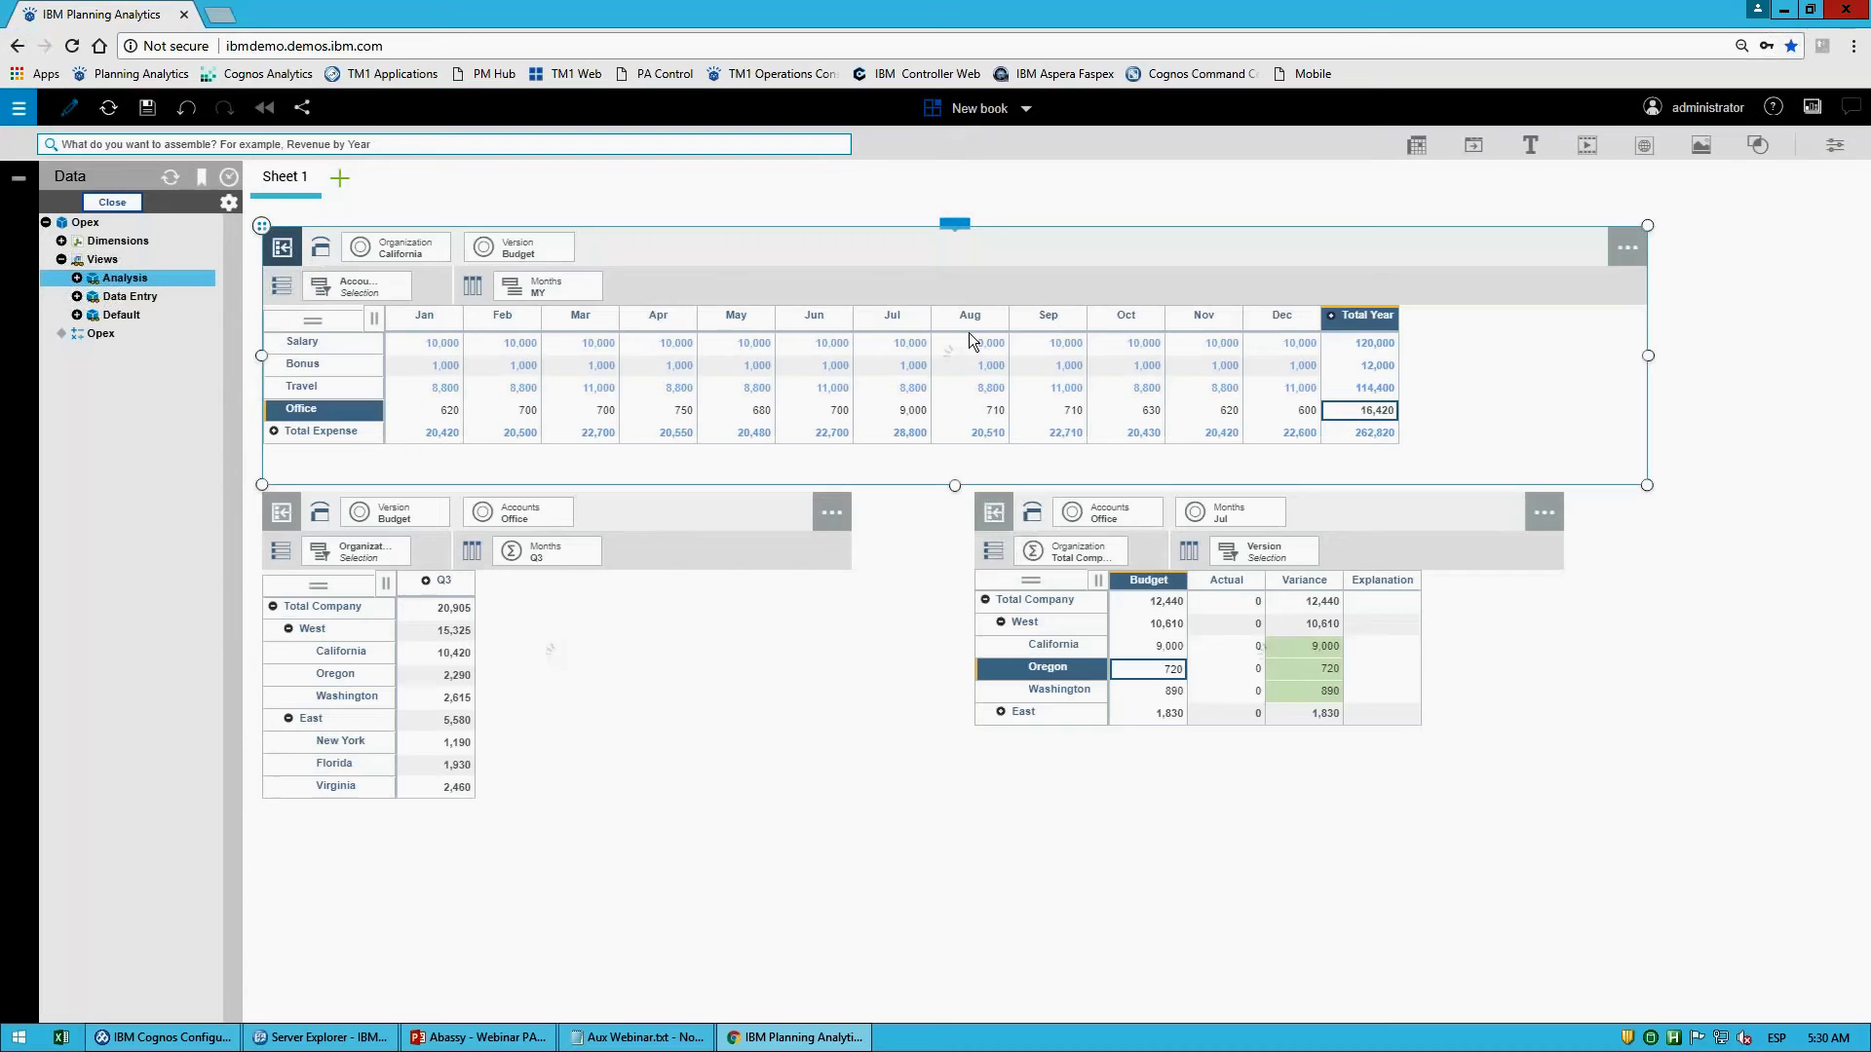
# Step: Place a hold on the Total Year values of Salary and Bonus
pyautogui.click(1359, 351)
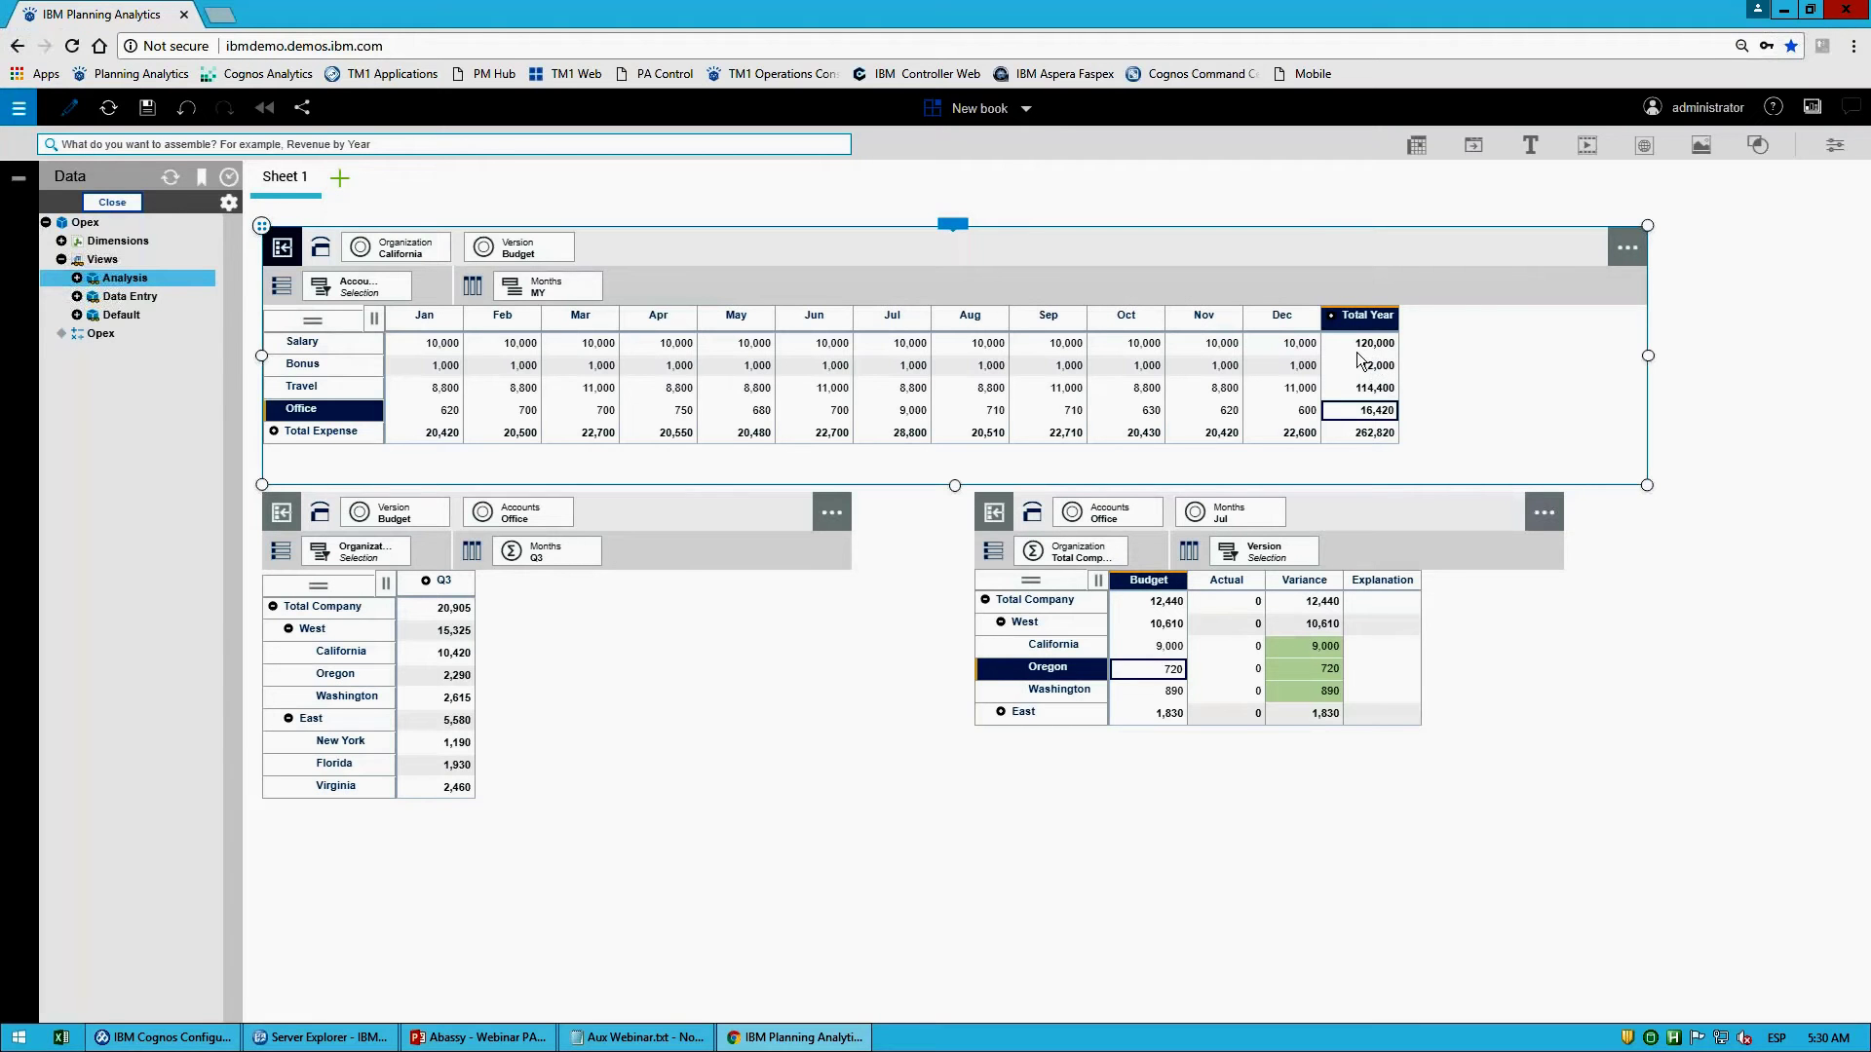
pyautogui.keyDown('shift'); pyautogui.click(1374, 366); pyautogui.keyUp('shift')
pyautogui.rightClick(1374, 368)
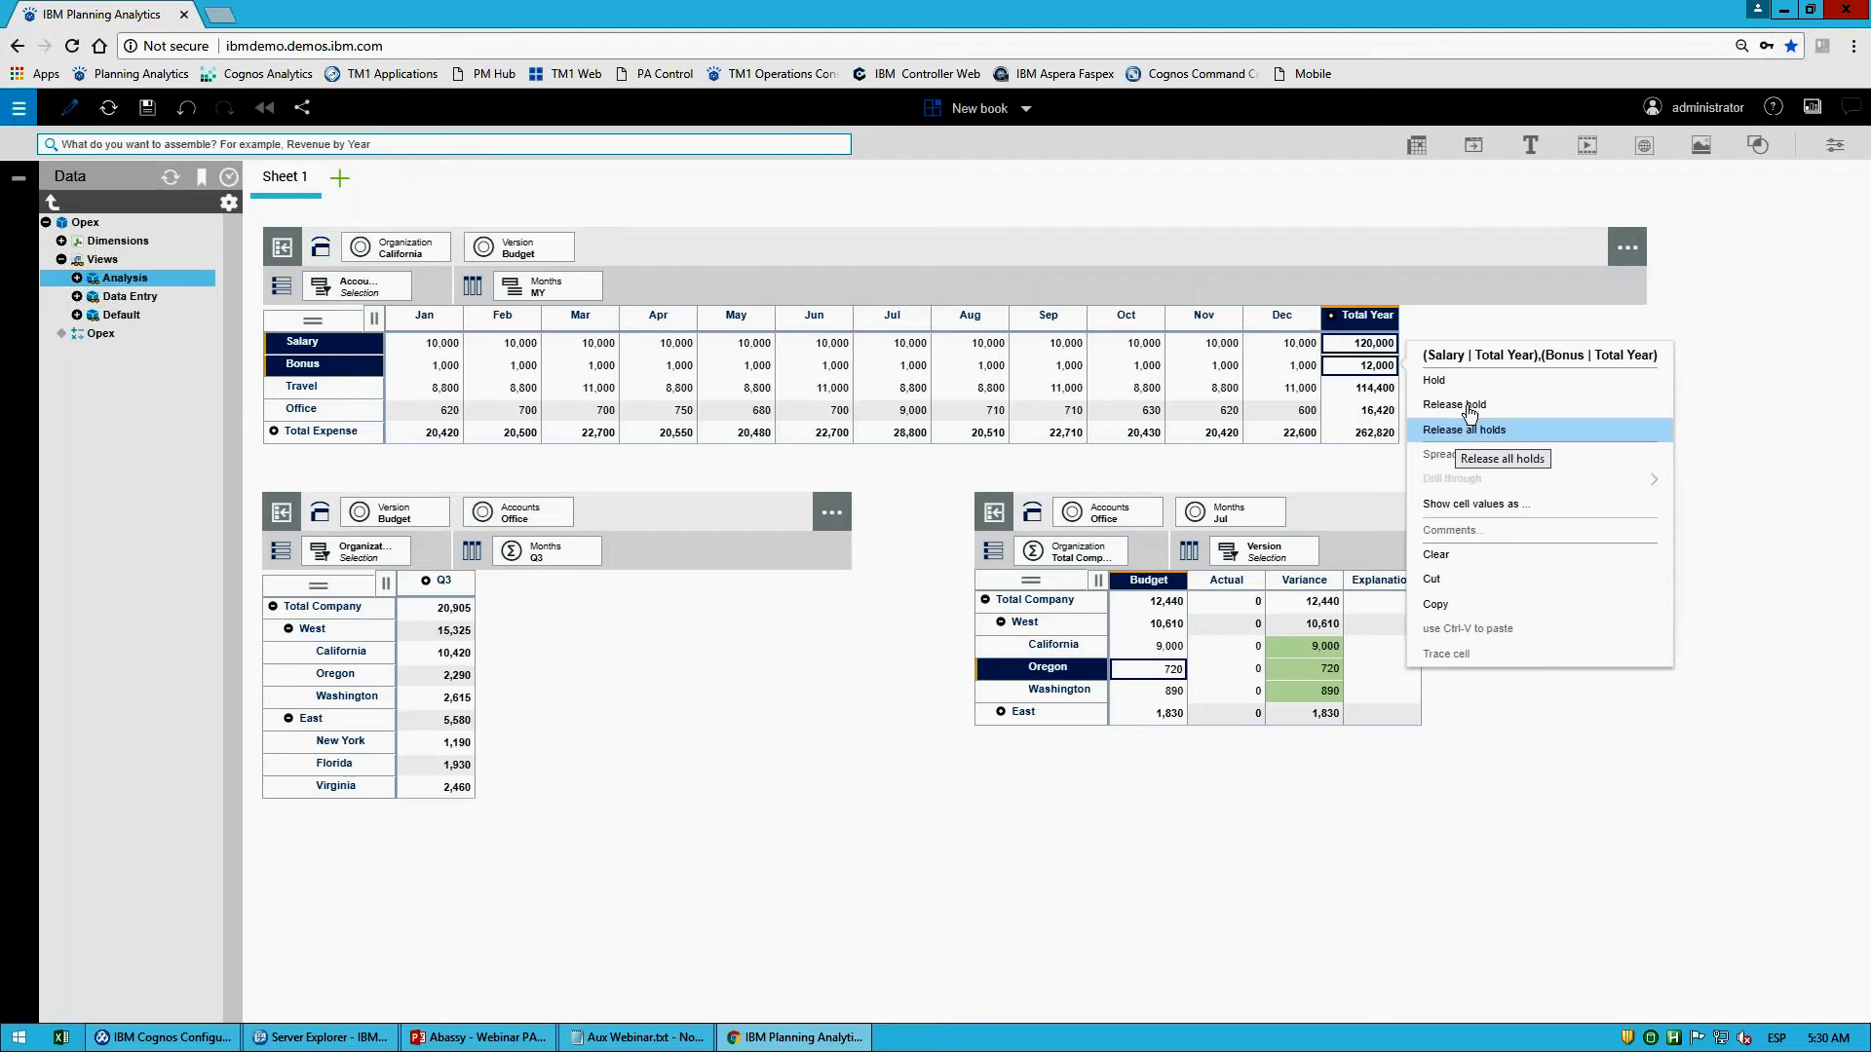
pyautogui.click(1459, 379)
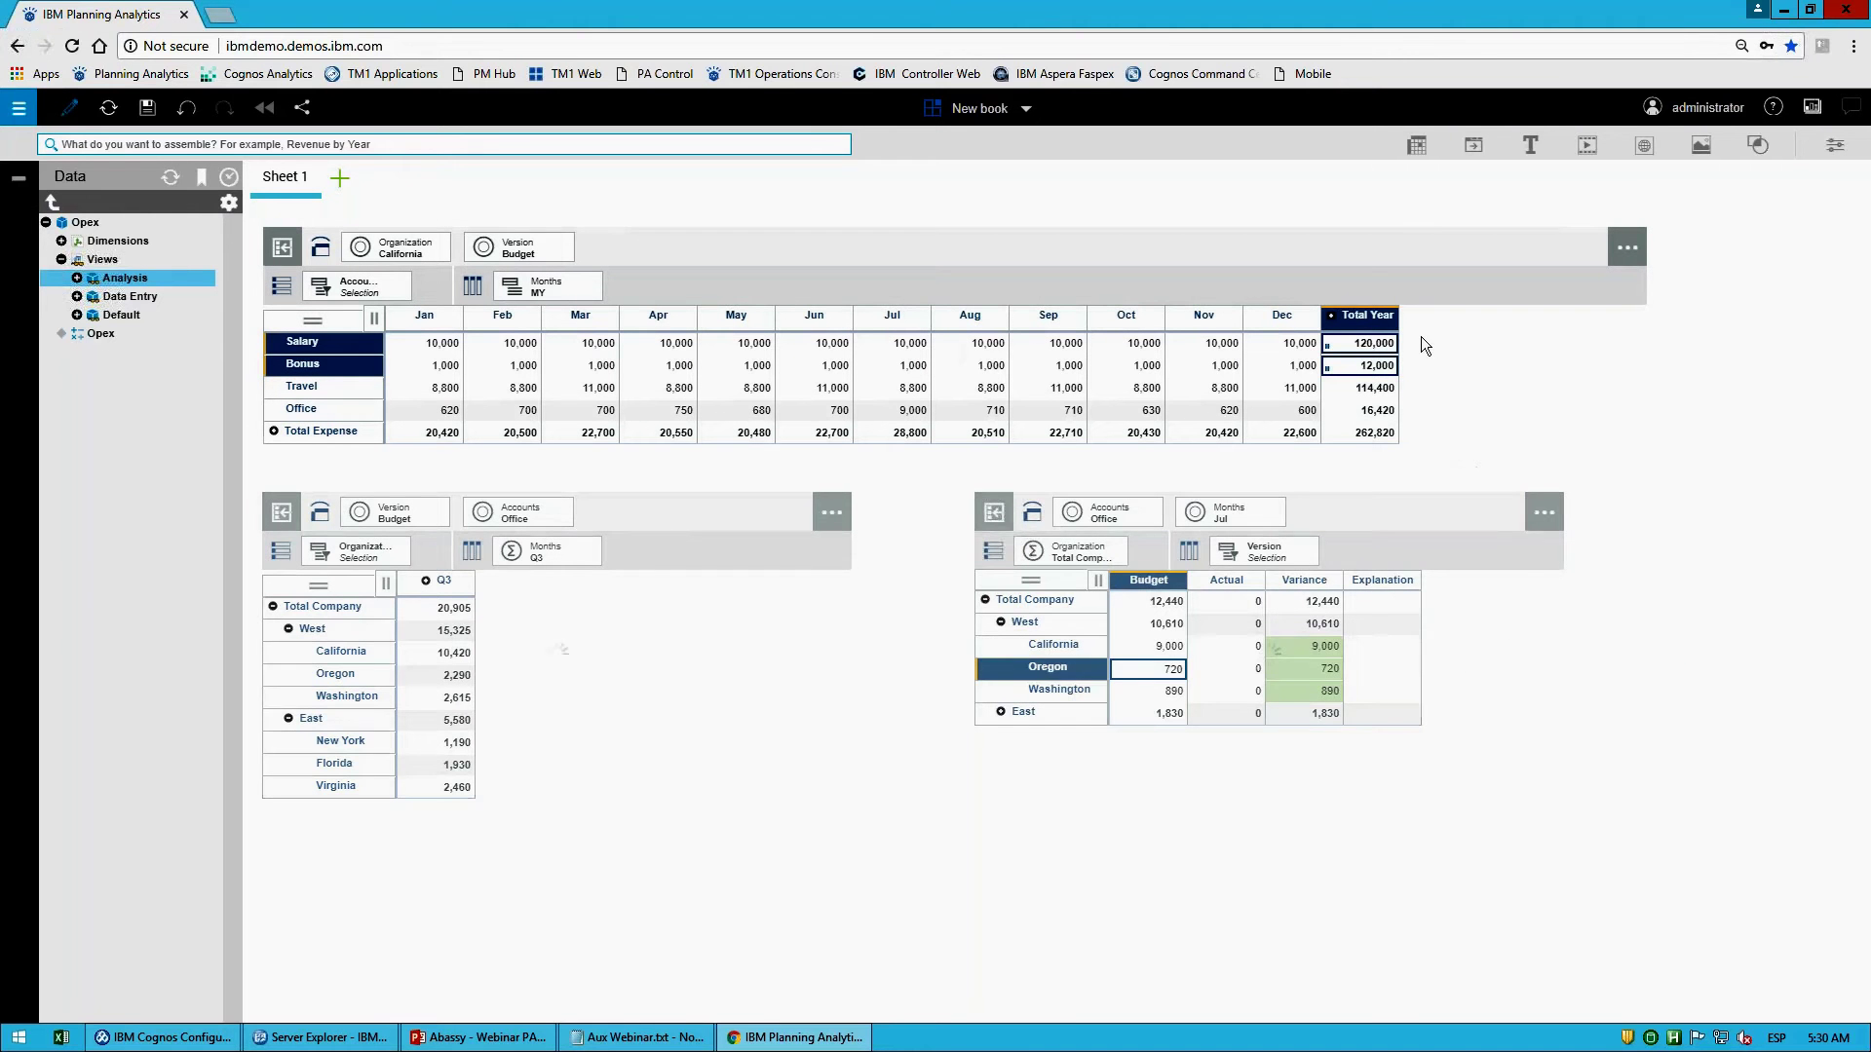
# Step: Decrease the Total Expense Total Year by 10 percent with the spreading shortcut dec10
pyautogui.click(1355, 431)
pyautogui.write('0ec10')
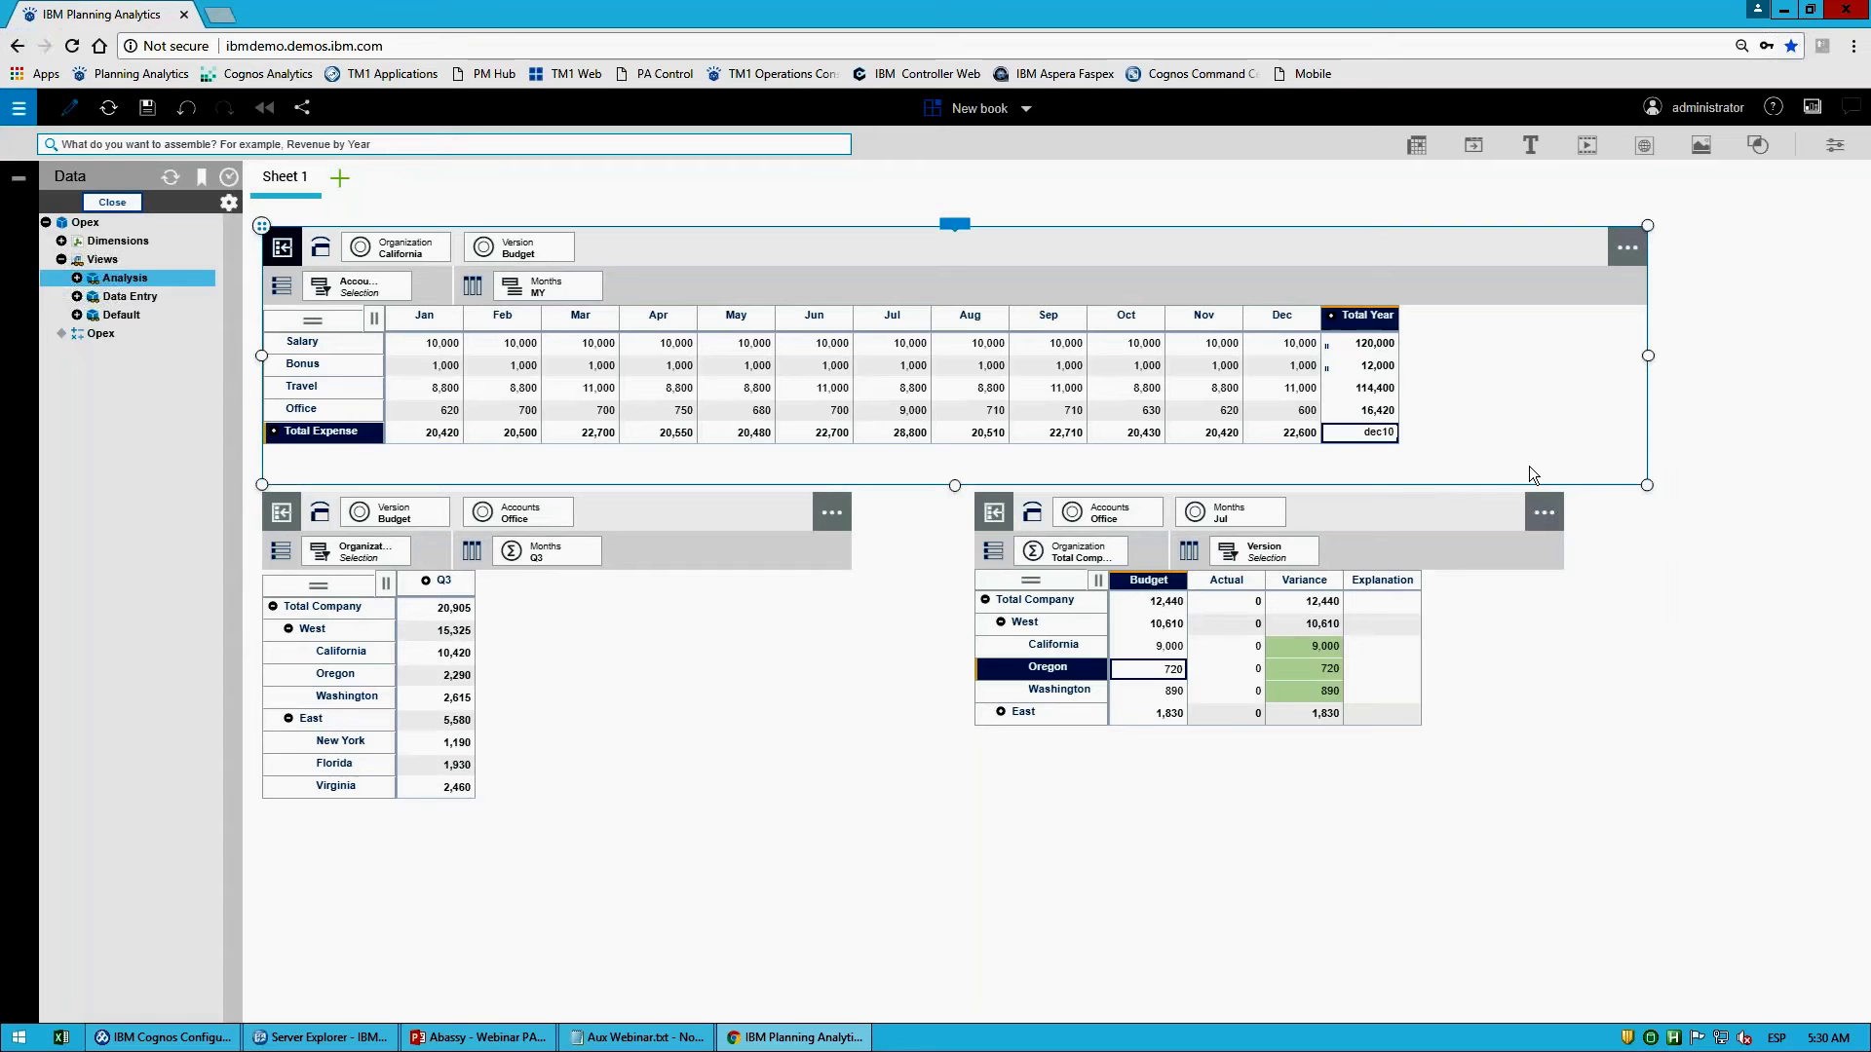
pyautogui.press('Return')
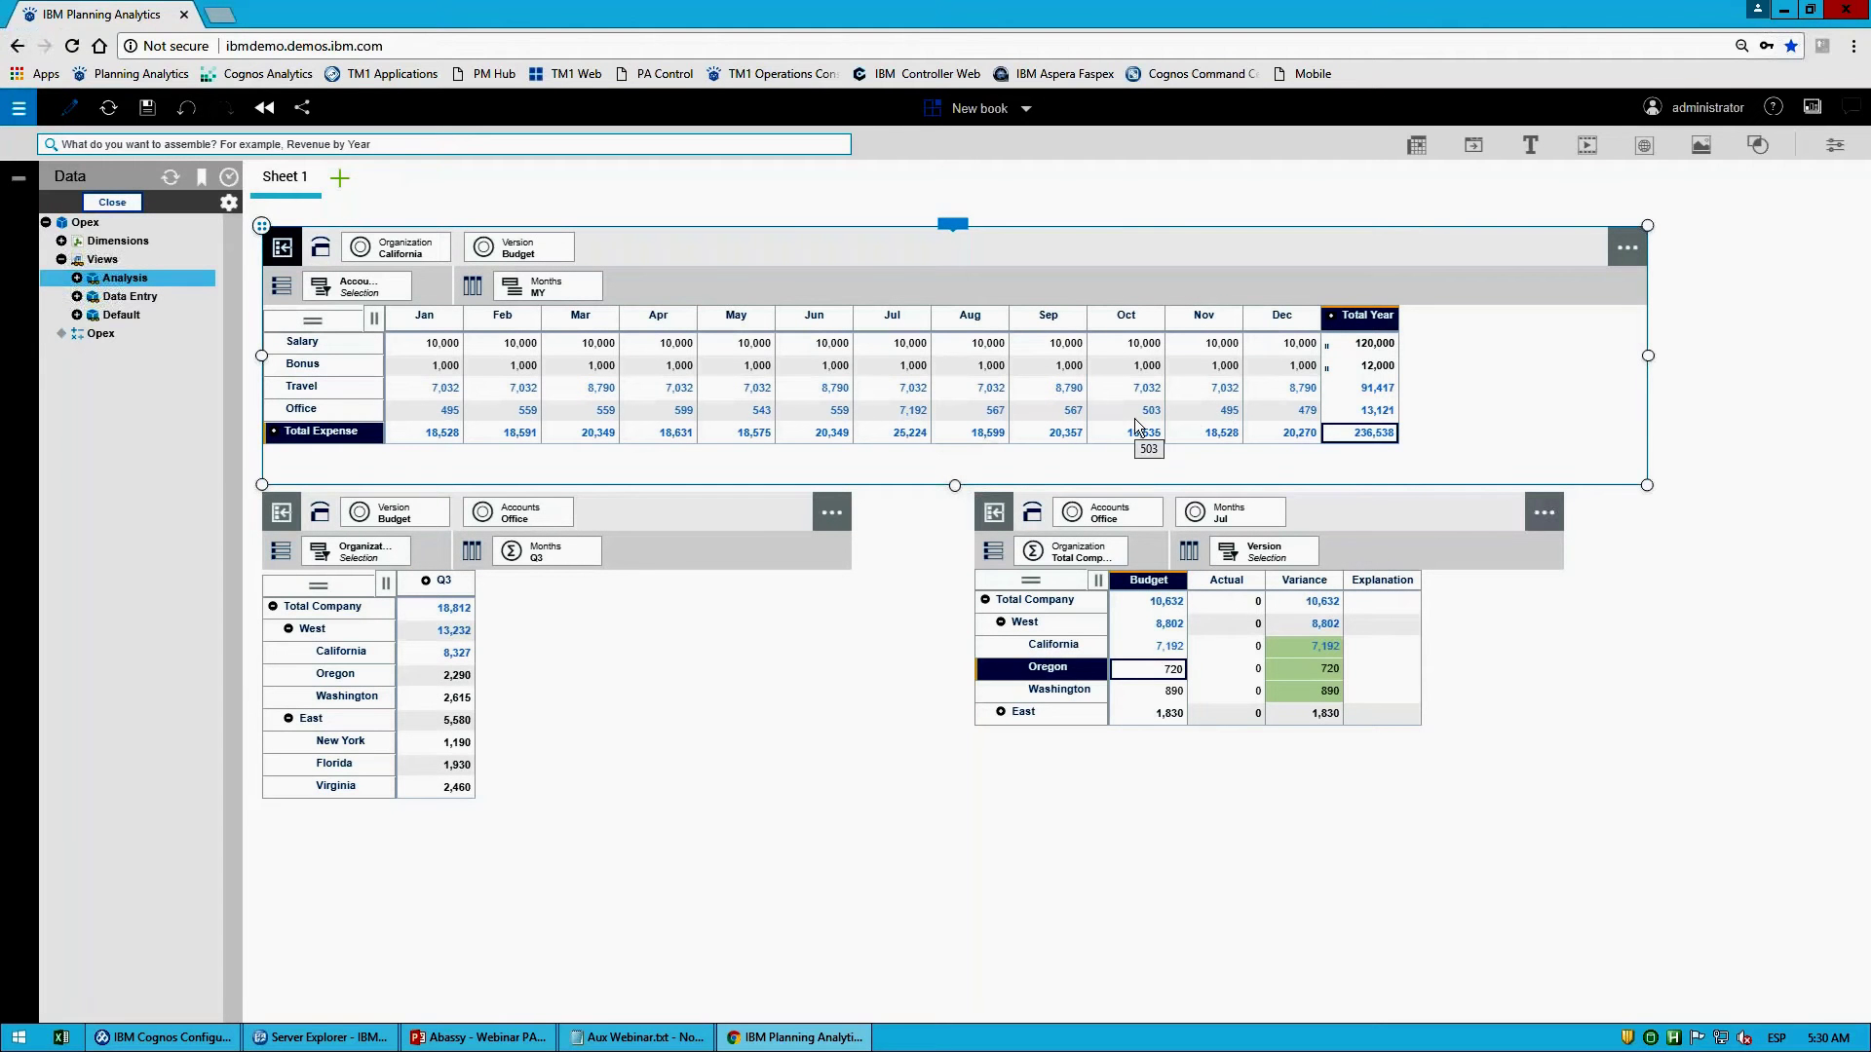
# Step: Release all holds in the view and commit the Best Case sandbox data to the base
pyautogui.click(1377, 368)
pyautogui.rightClick(1376, 369)
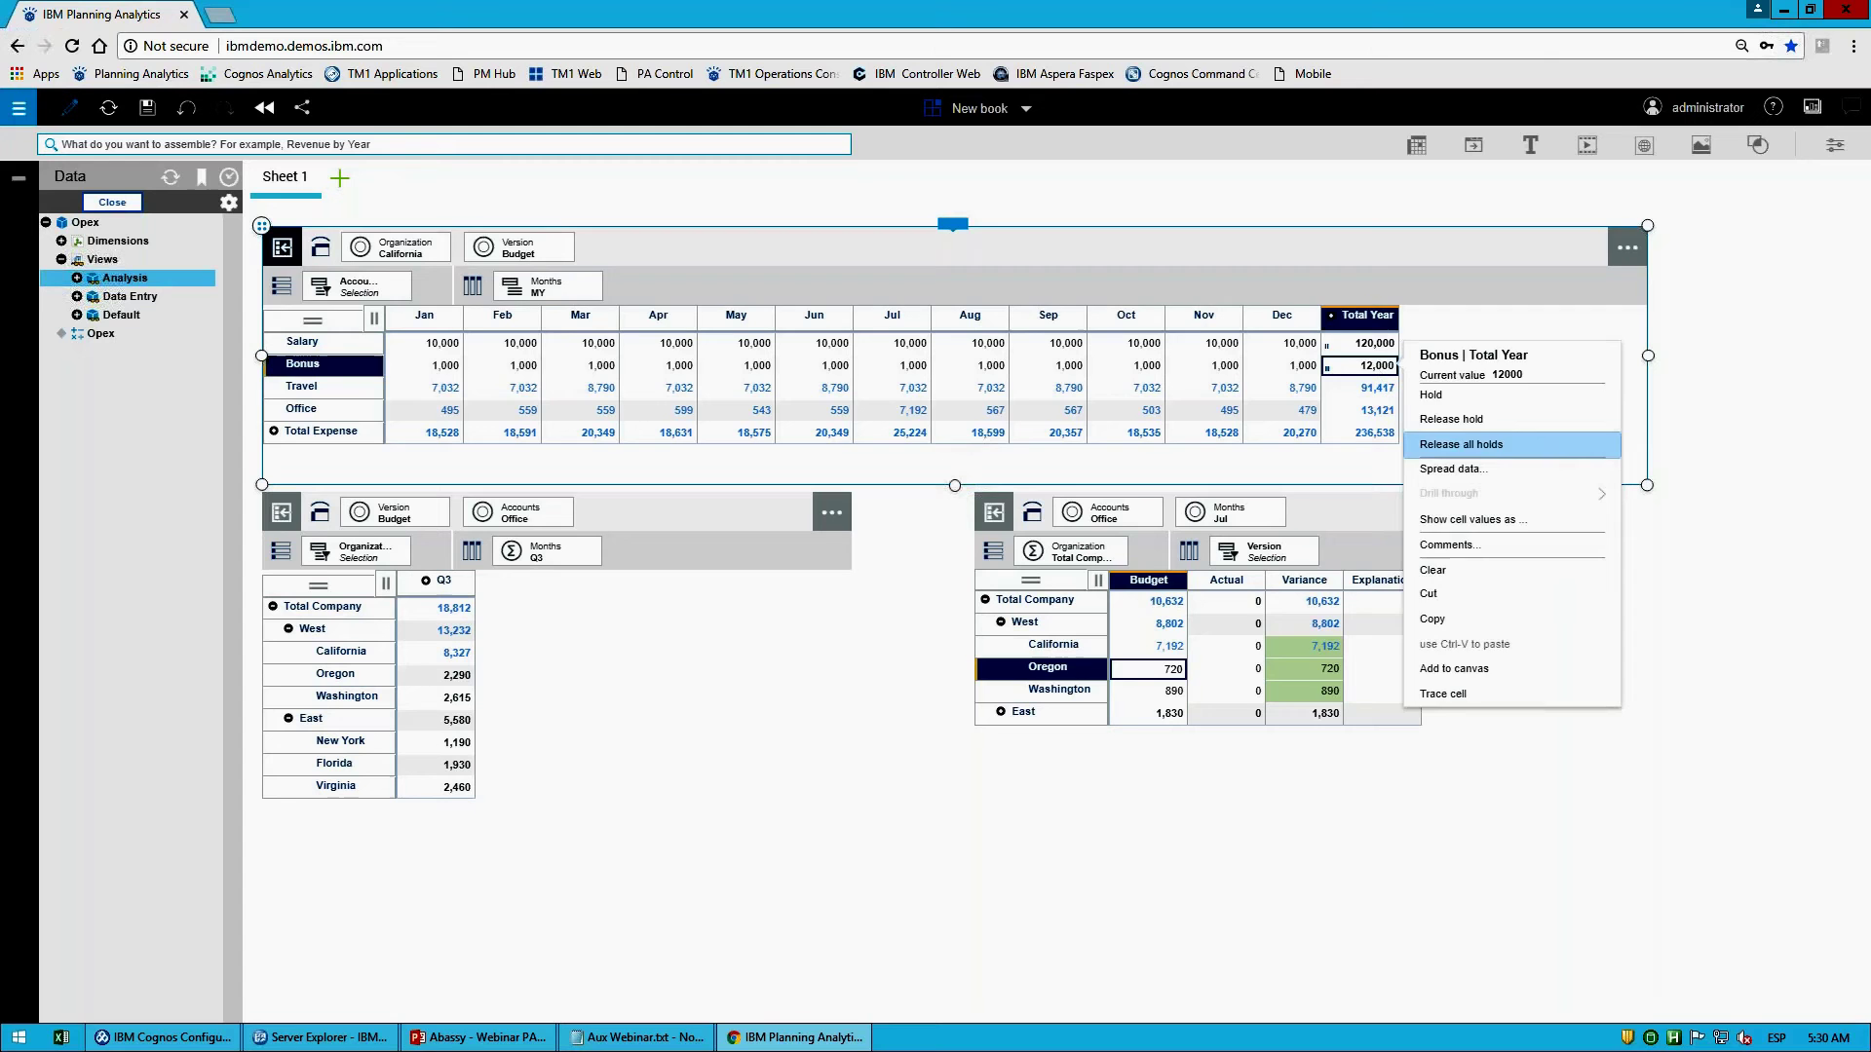
pyautogui.click(1500, 443)
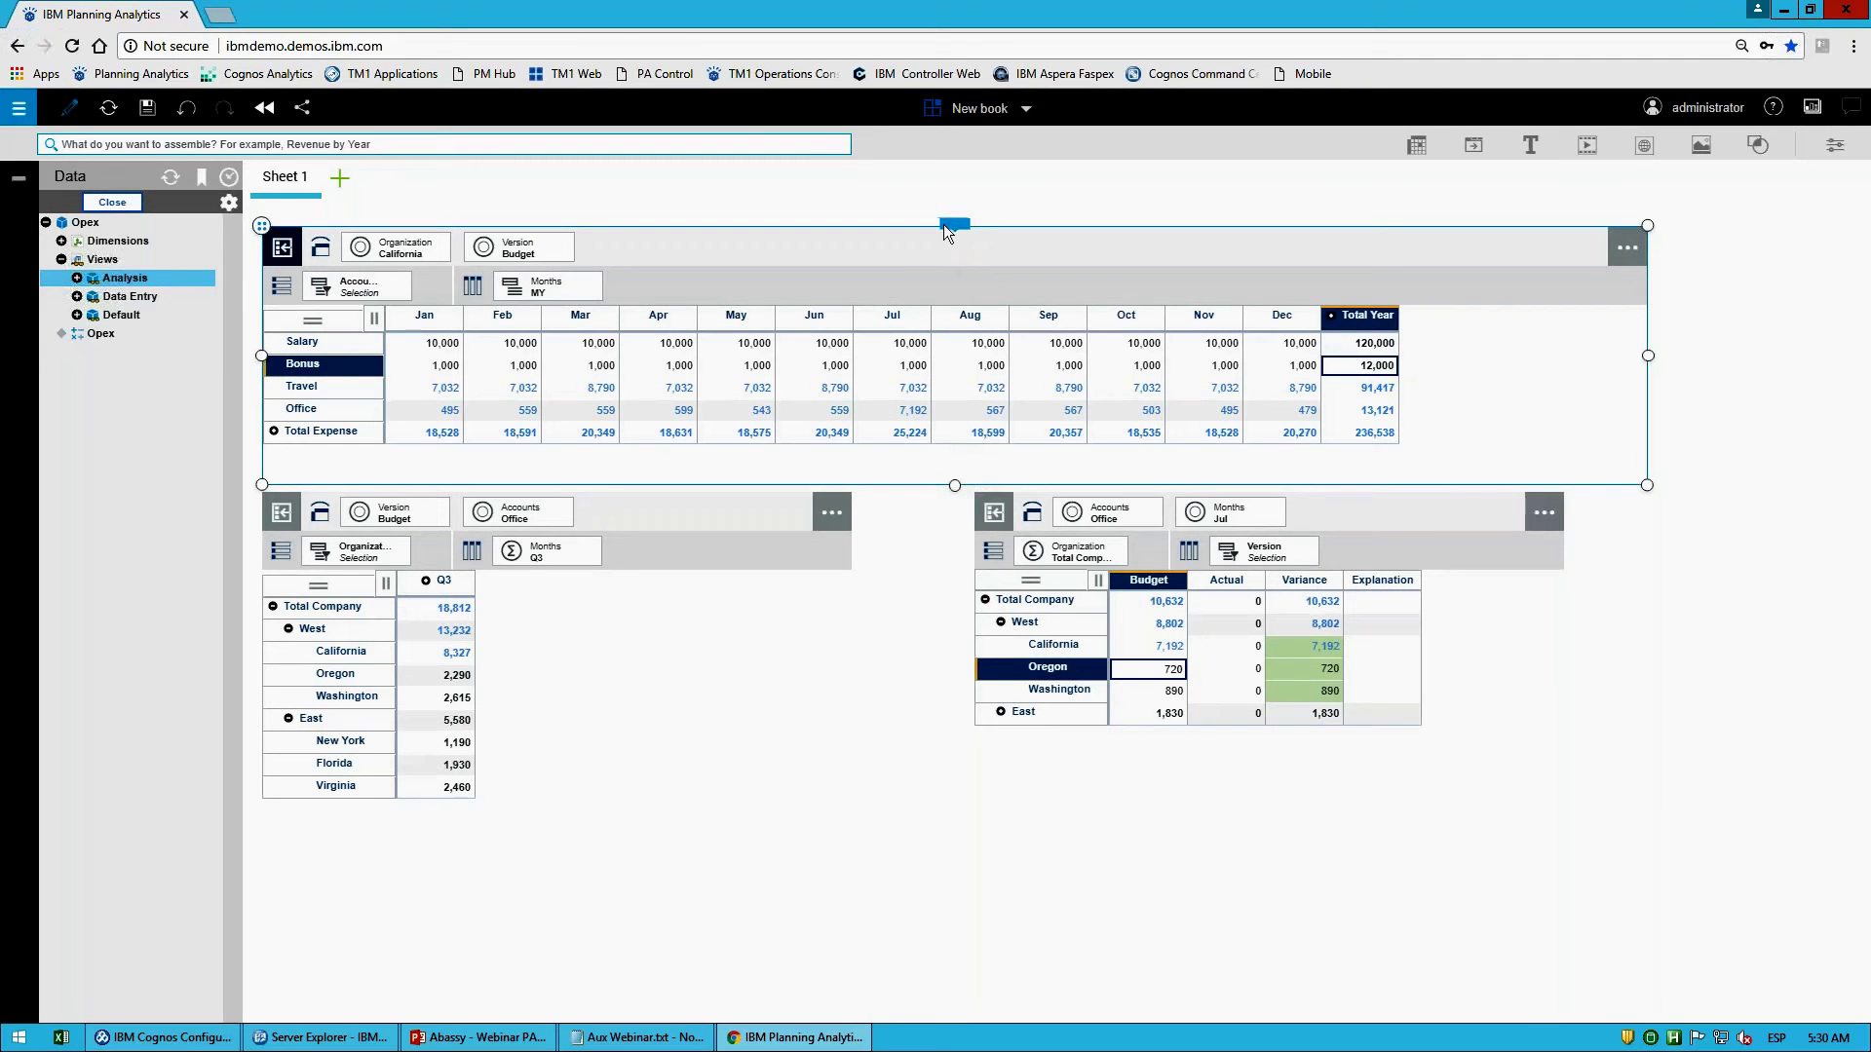
pyautogui.click(1035, 197)
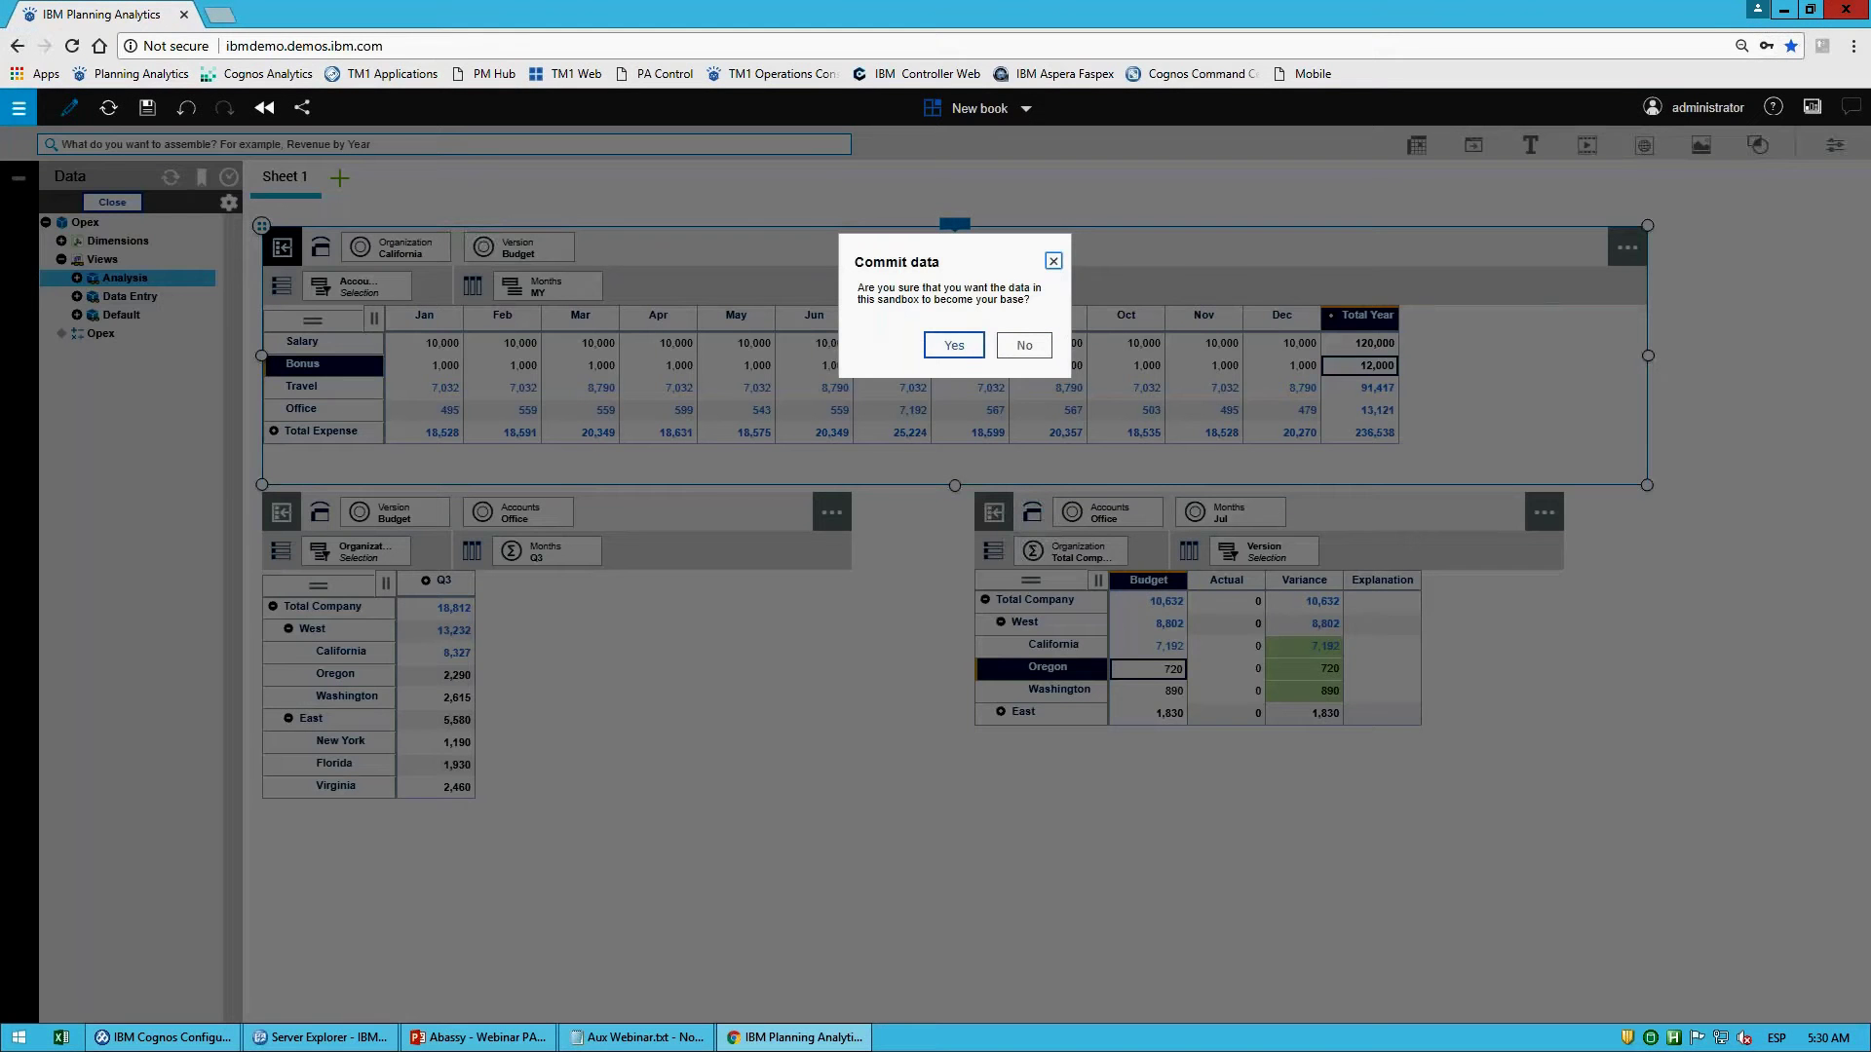
pyautogui.click(953, 348)
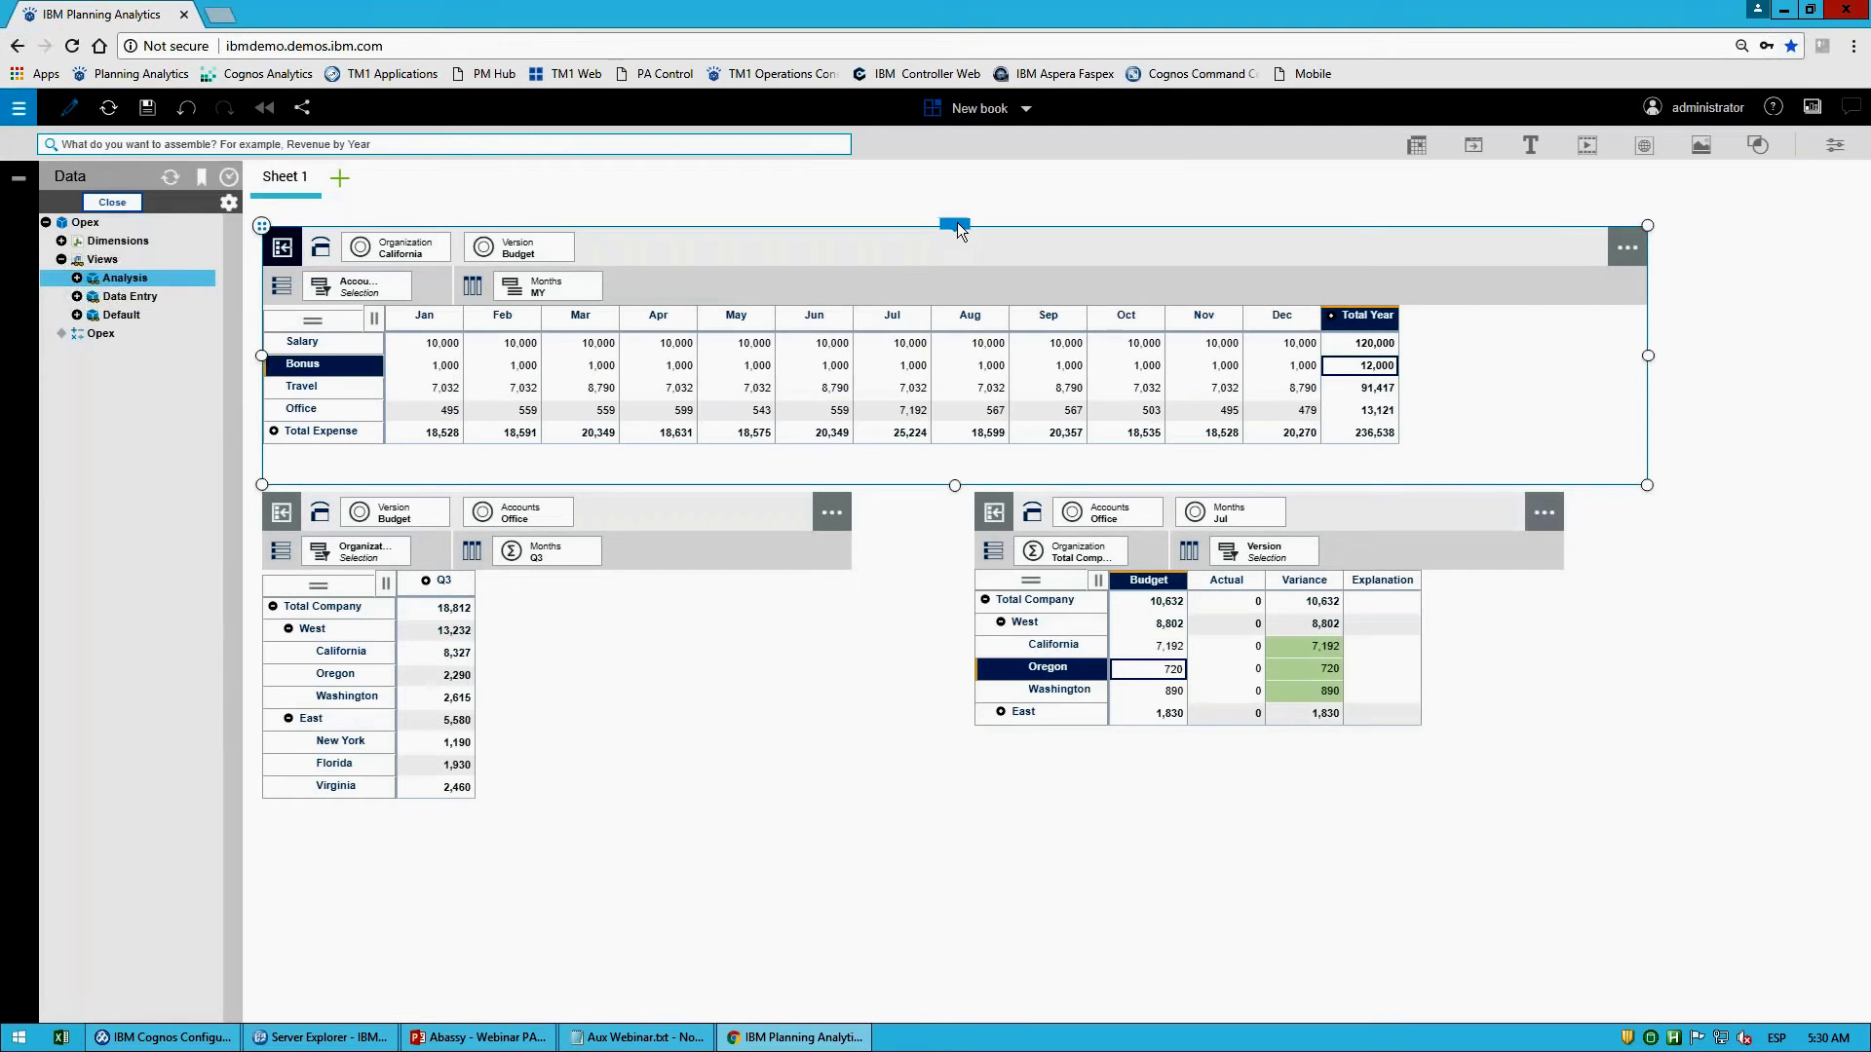
# Step: Switch the view's Organization to Oregon by entering oregon as a typed command
pyautogui.moveTo(957, 222)
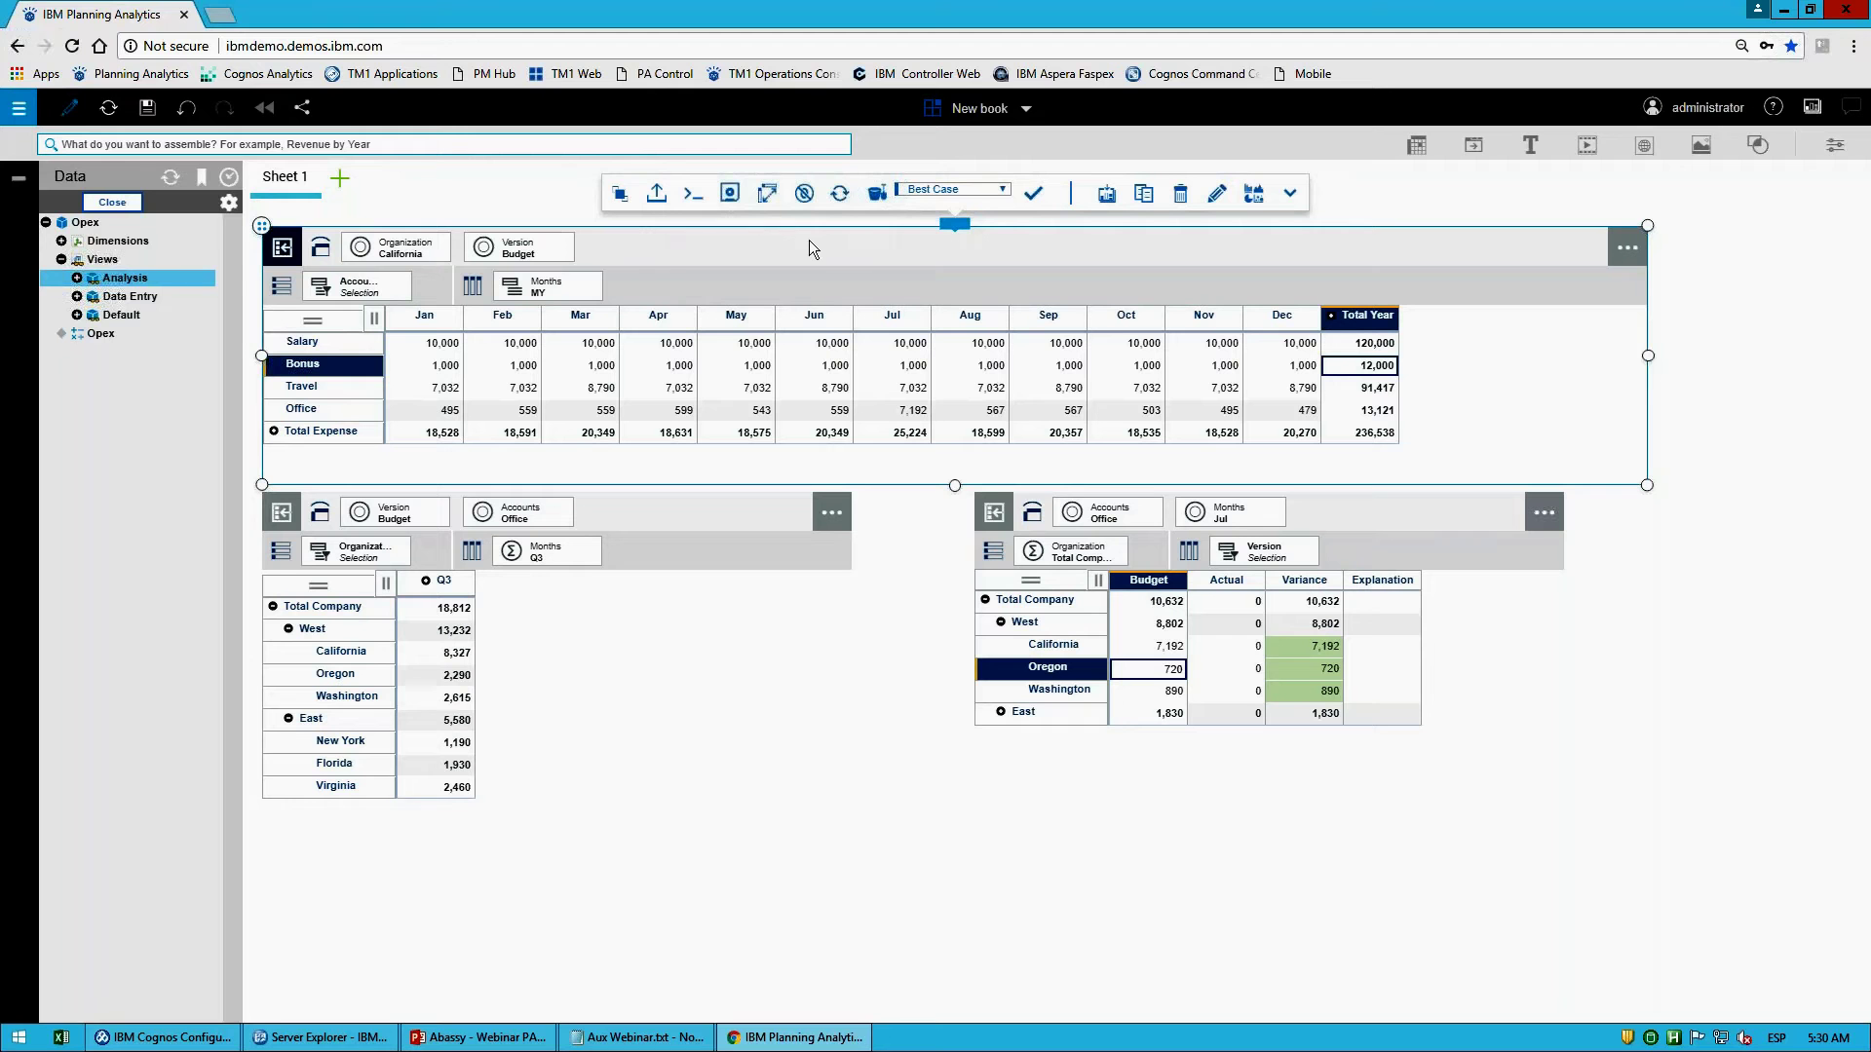
pyautogui.click(694, 195)
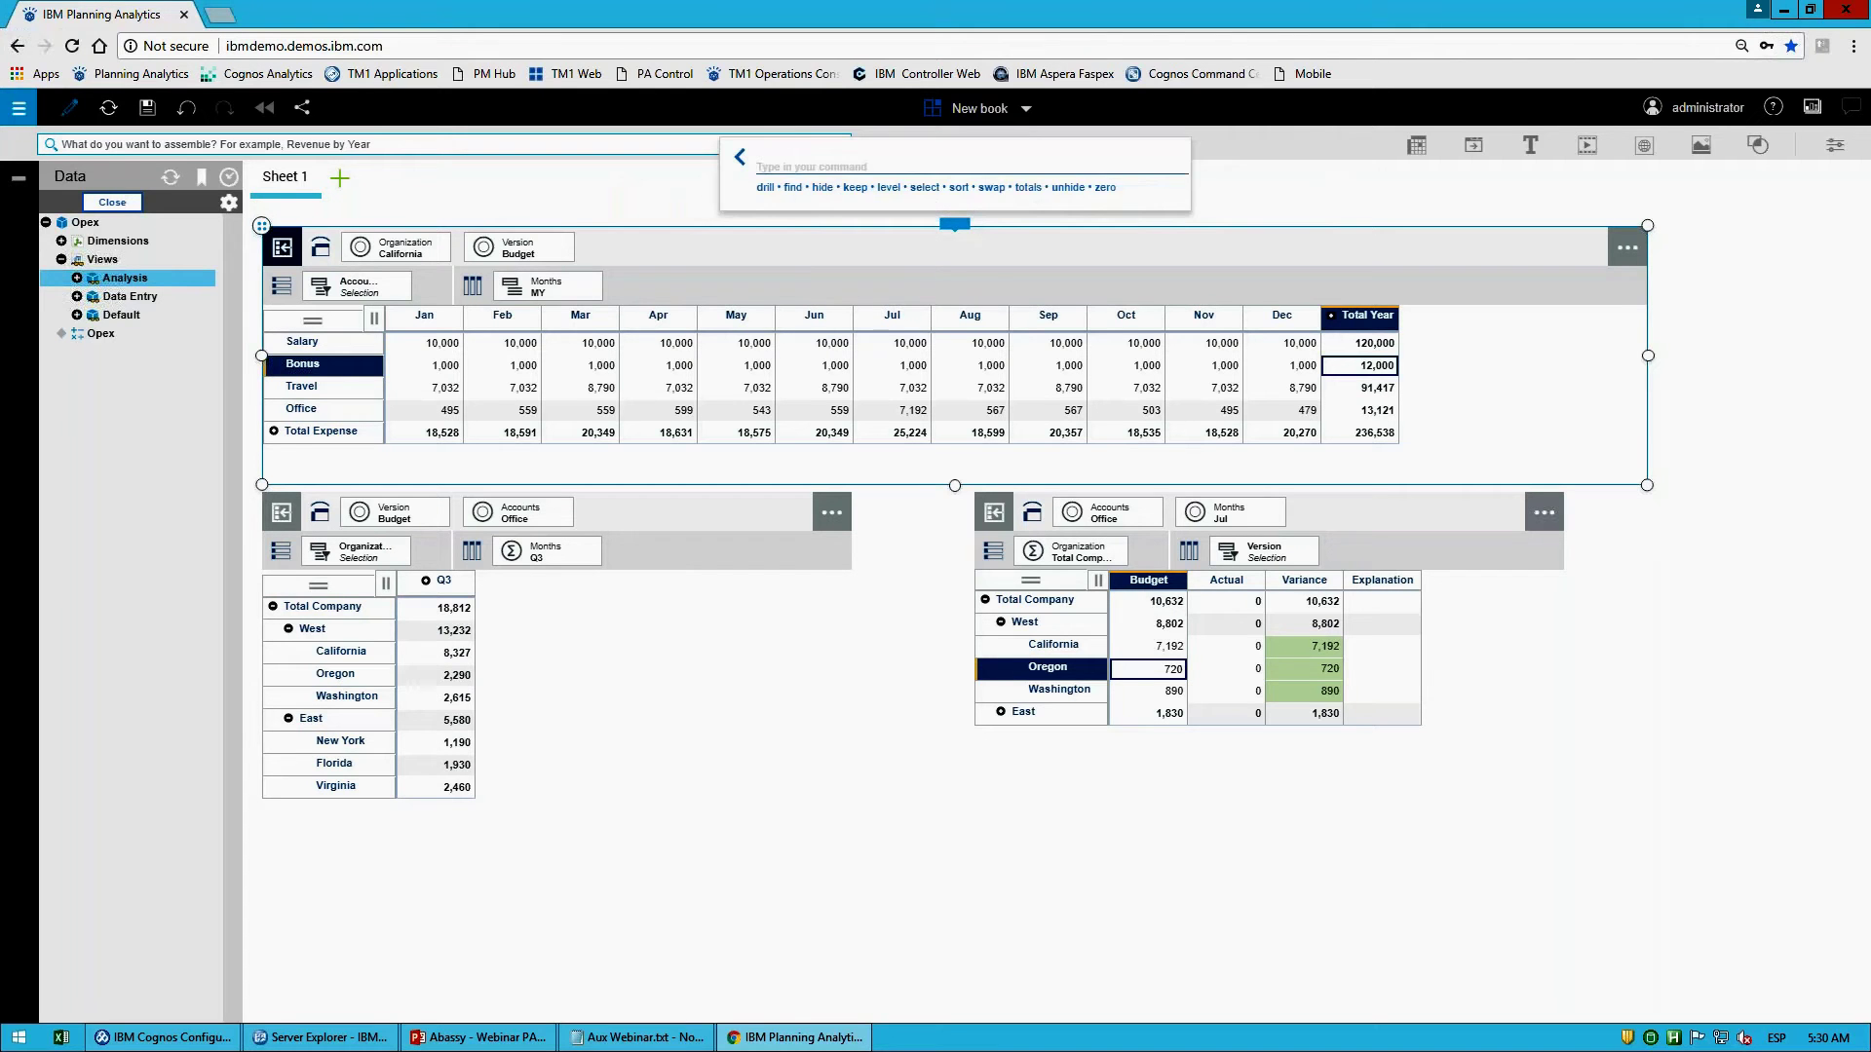
pyautogui.write('oregon')
pyautogui.press('Return')
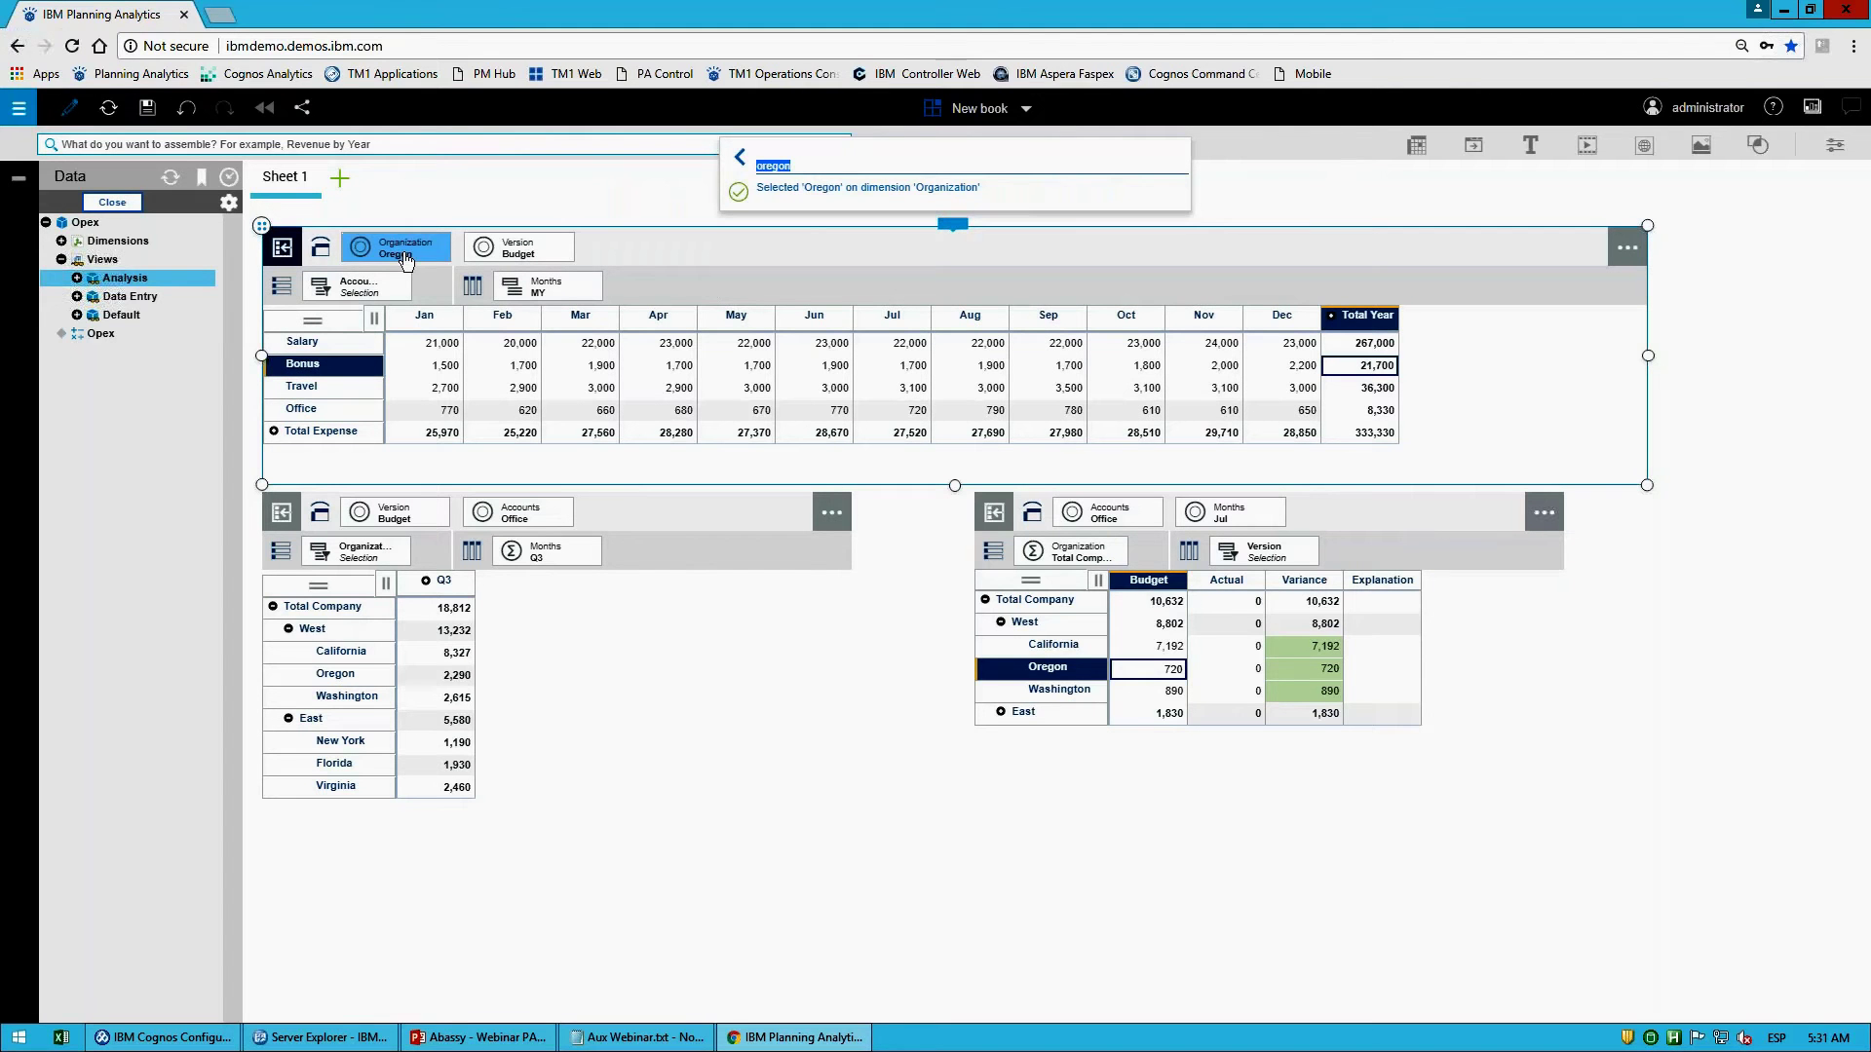
# Step: Drill down on the first quarter with the command "drill q1", and undo the drill and the Organization change
pyautogui.write('drill ')
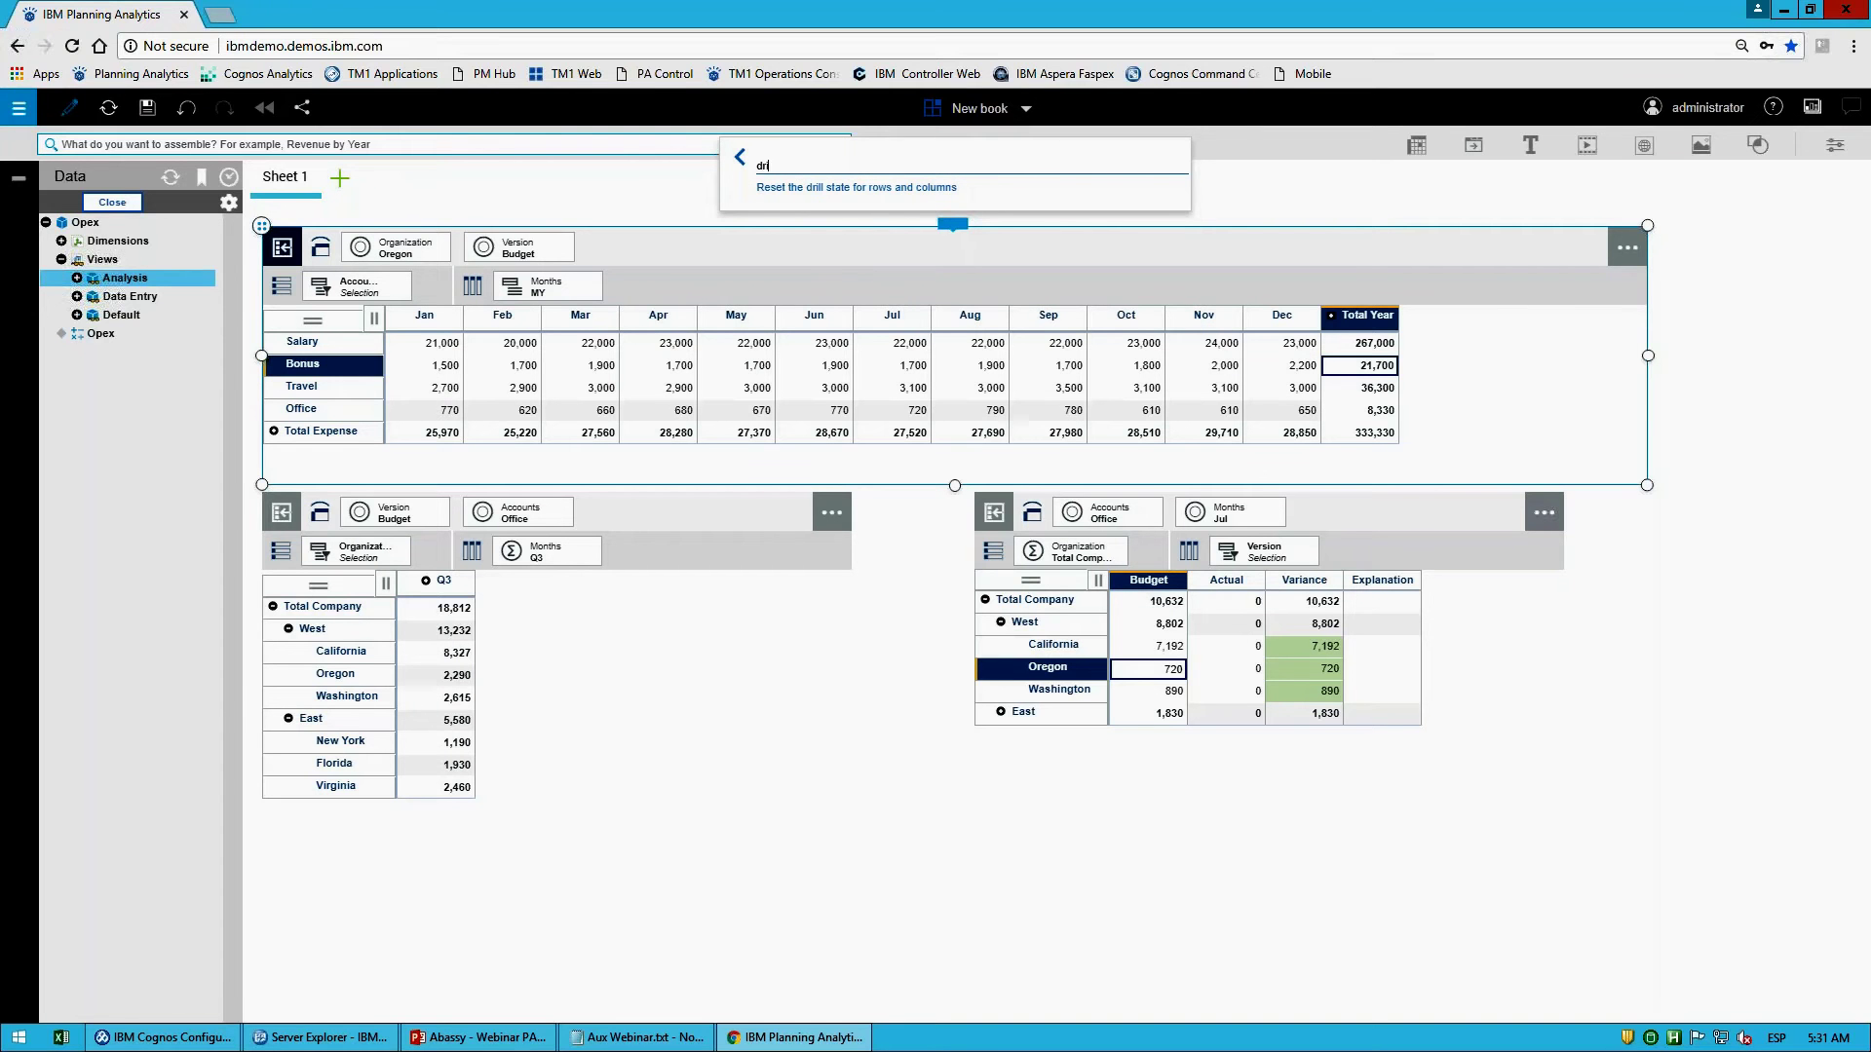
pyautogui.write('q1')
pyautogui.press('Return')
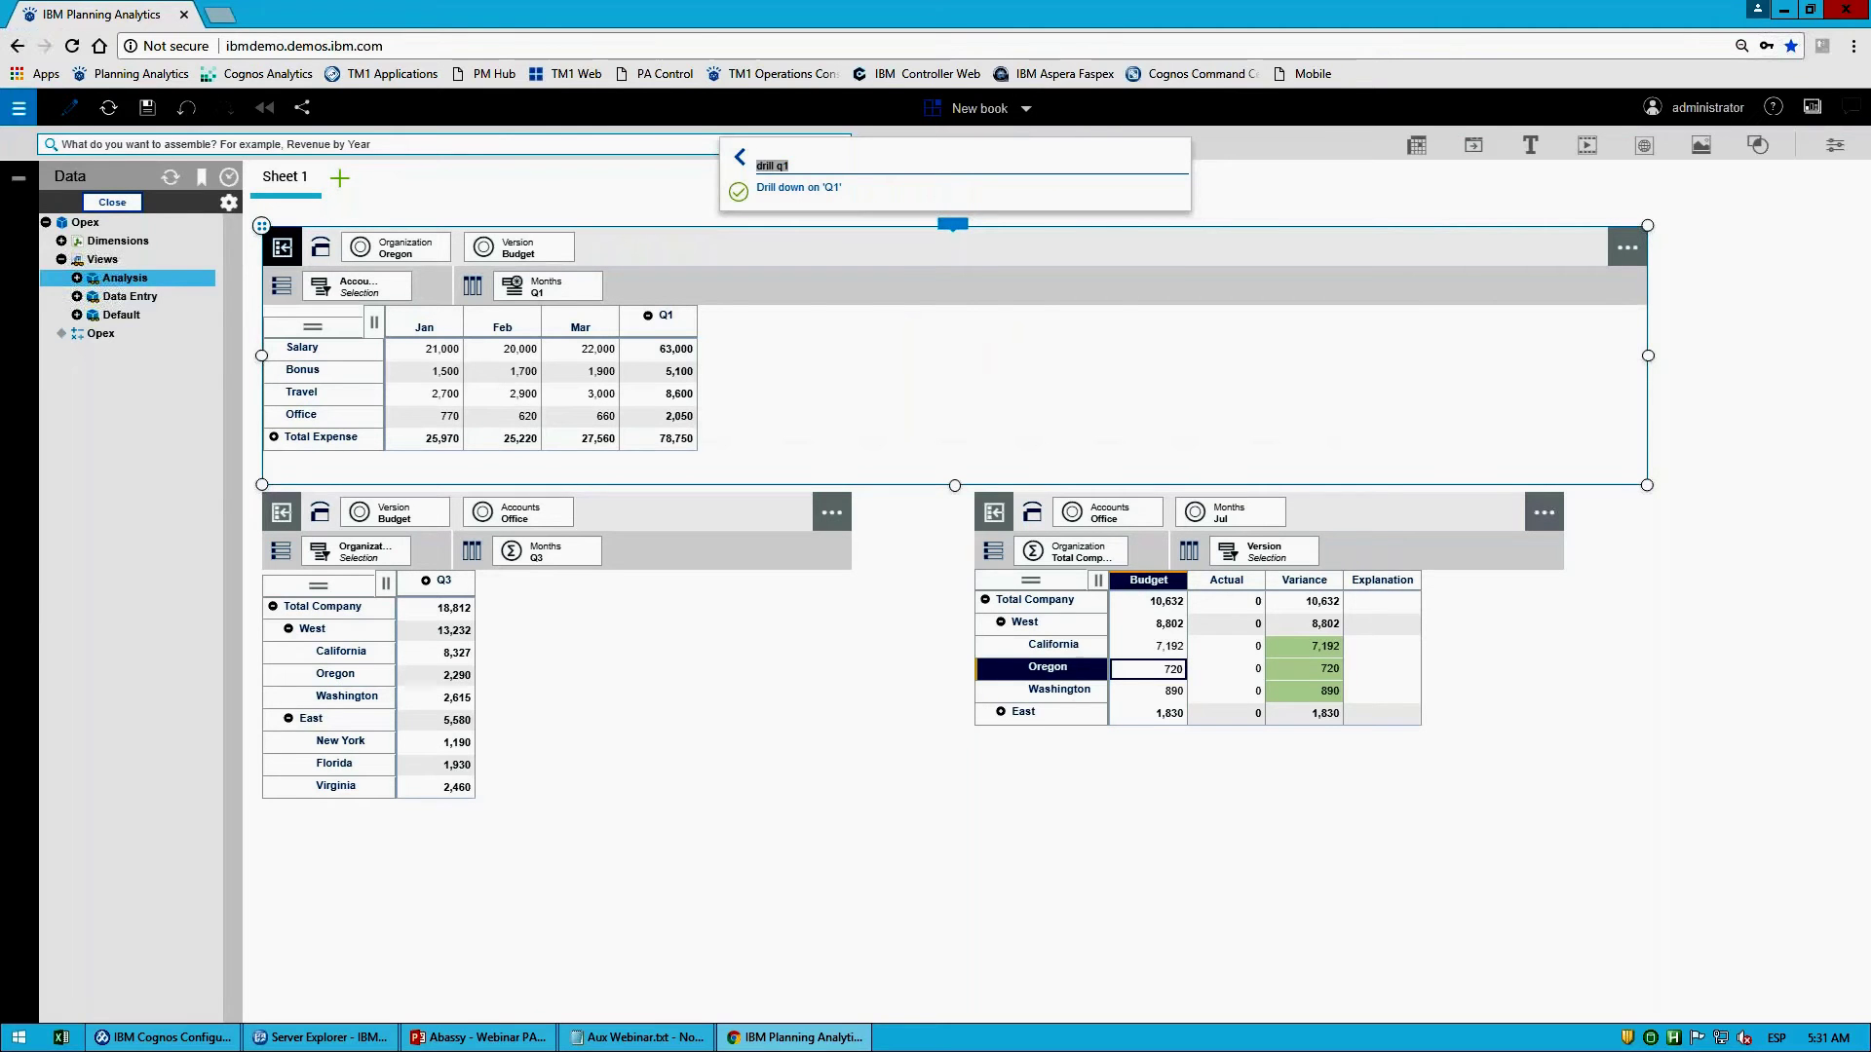
pyautogui.click(186, 107)
pyautogui.click(186, 107)
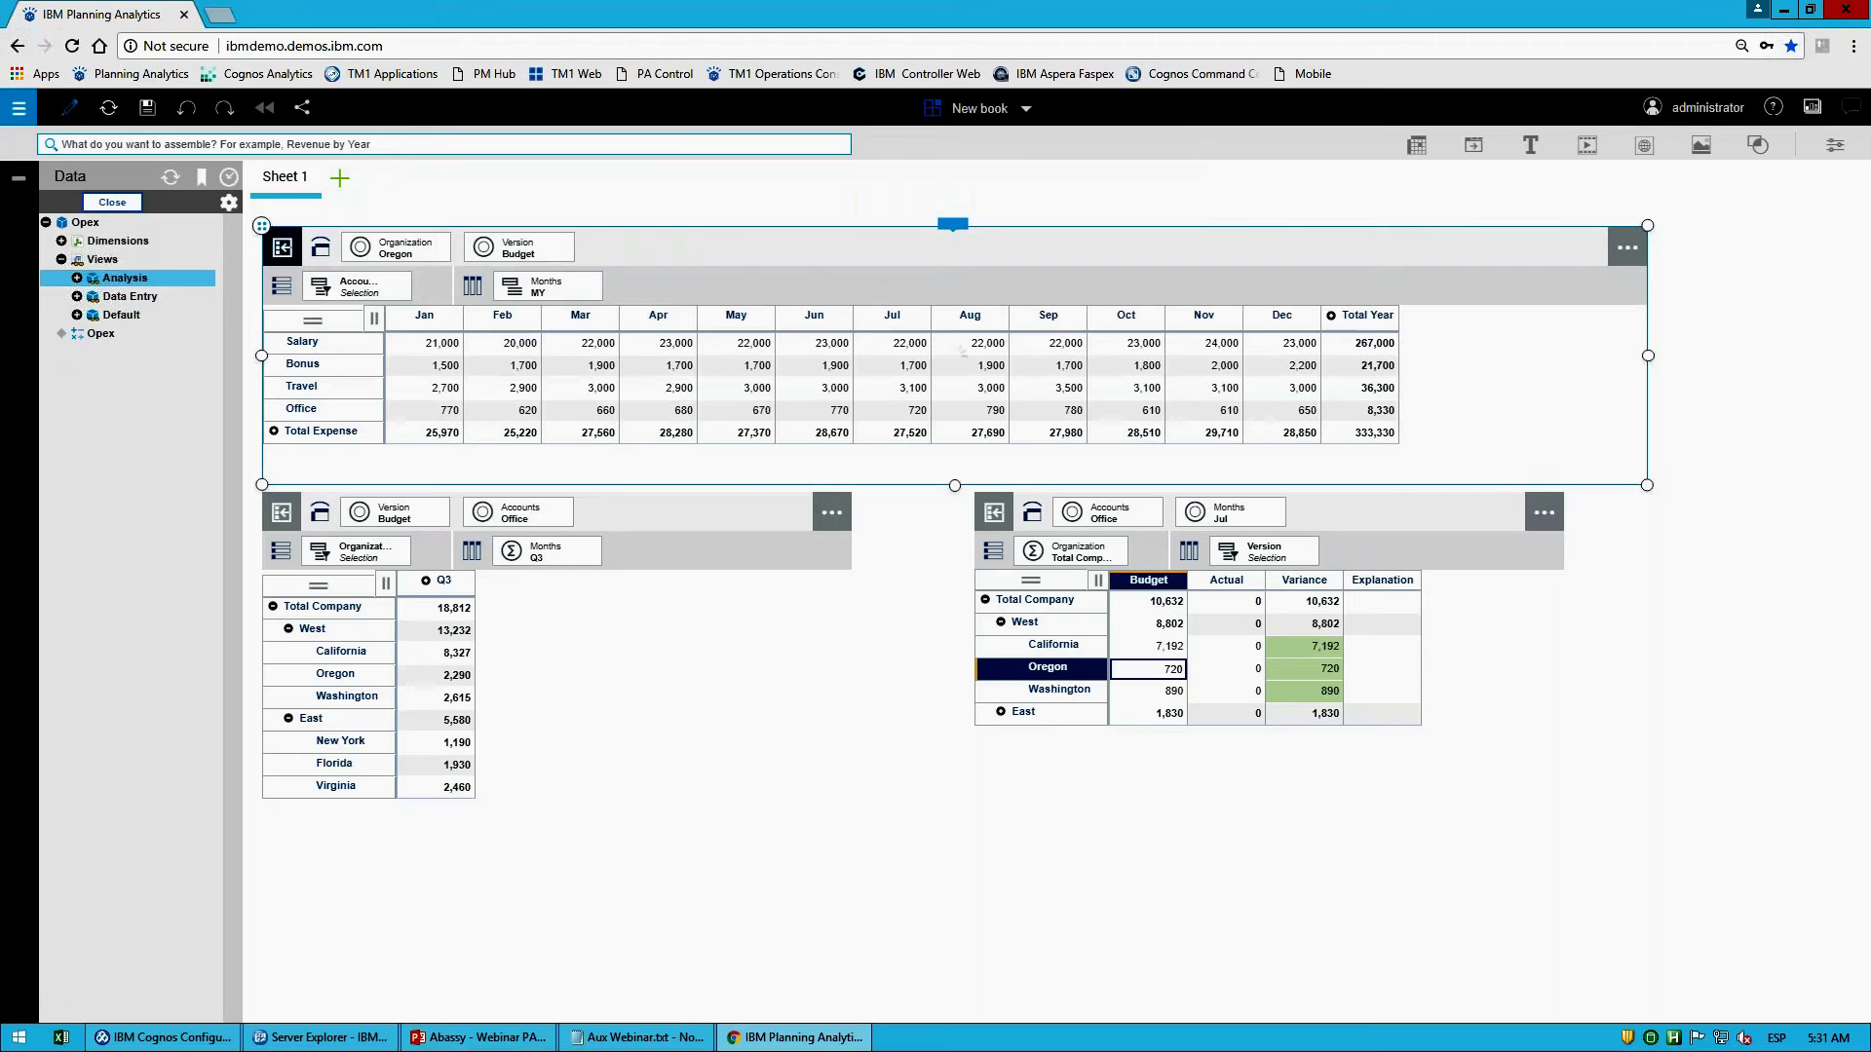
# Step: Switch the Months columns to the QY set and keep only Q1 and Q2
pyautogui.click(546, 289)
pyautogui.click(541, 421)
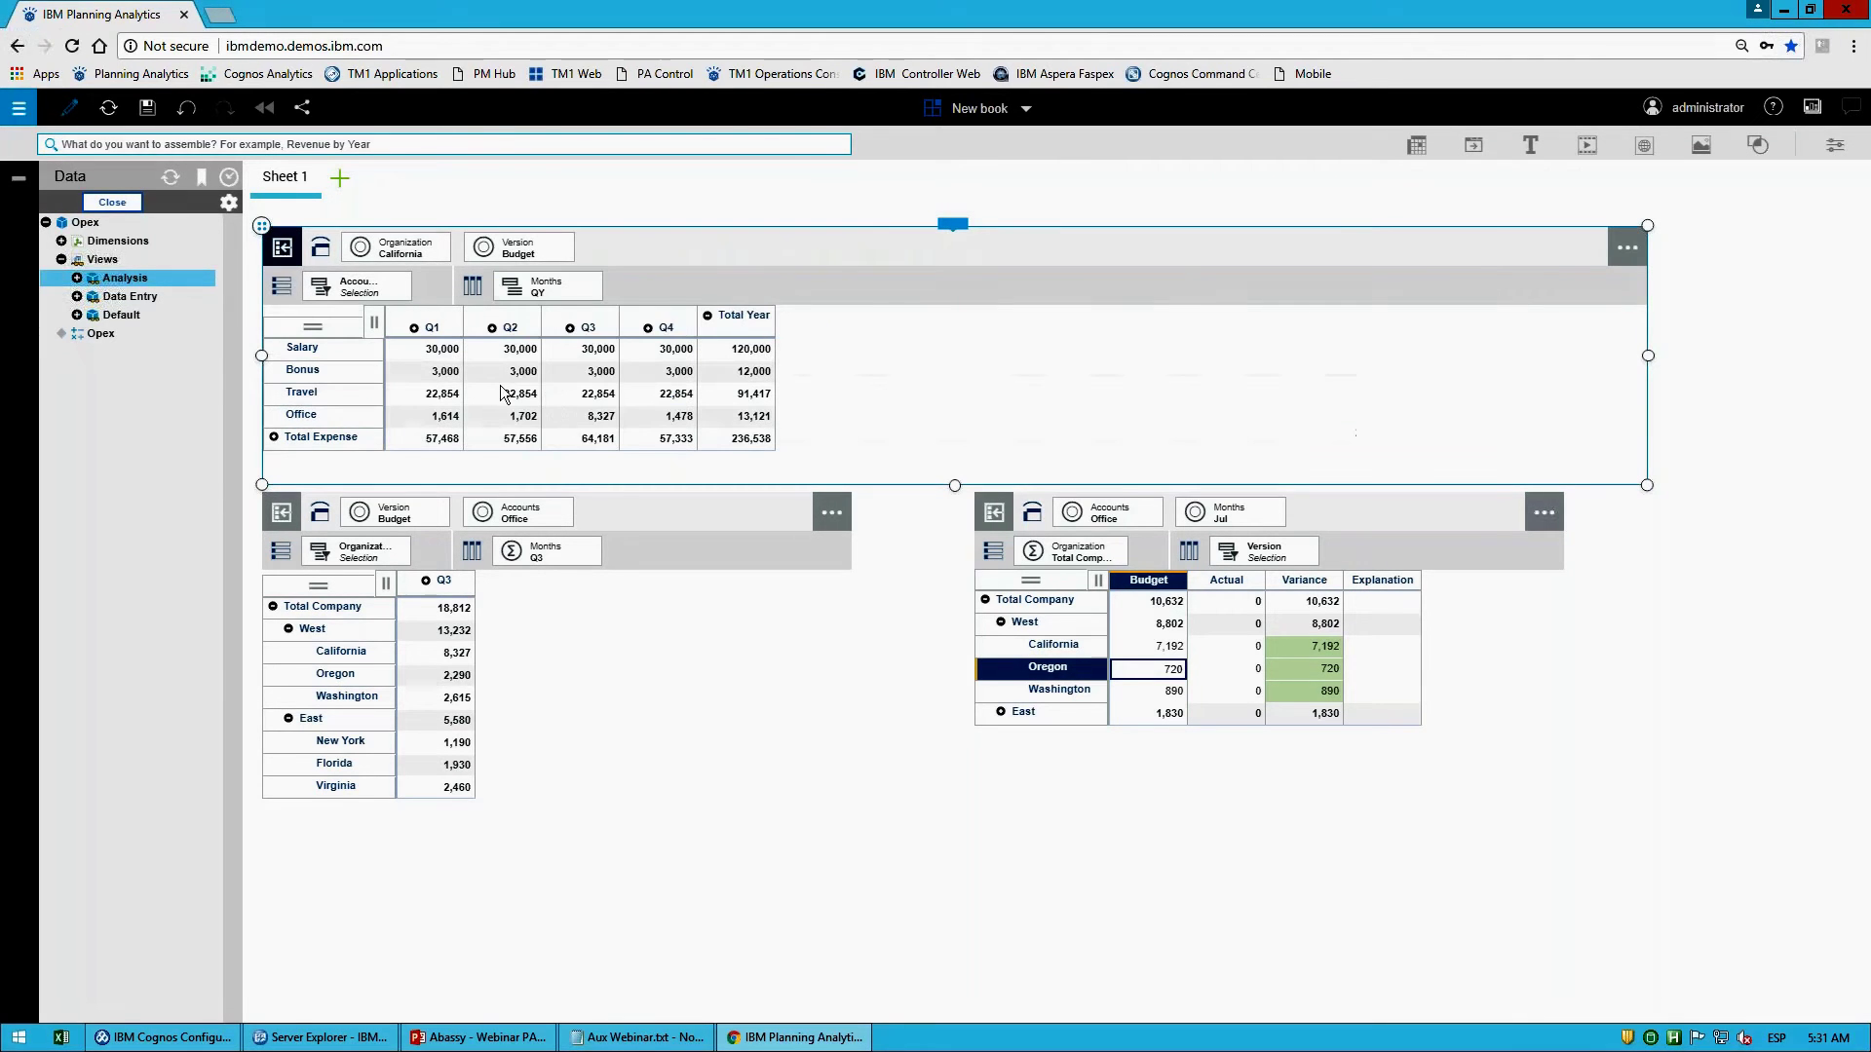
pyautogui.click(448, 318)
pyautogui.keyDown('shift'); pyautogui.click(528, 322); pyautogui.keyUp('shift')
pyautogui.rightClick(528, 318)
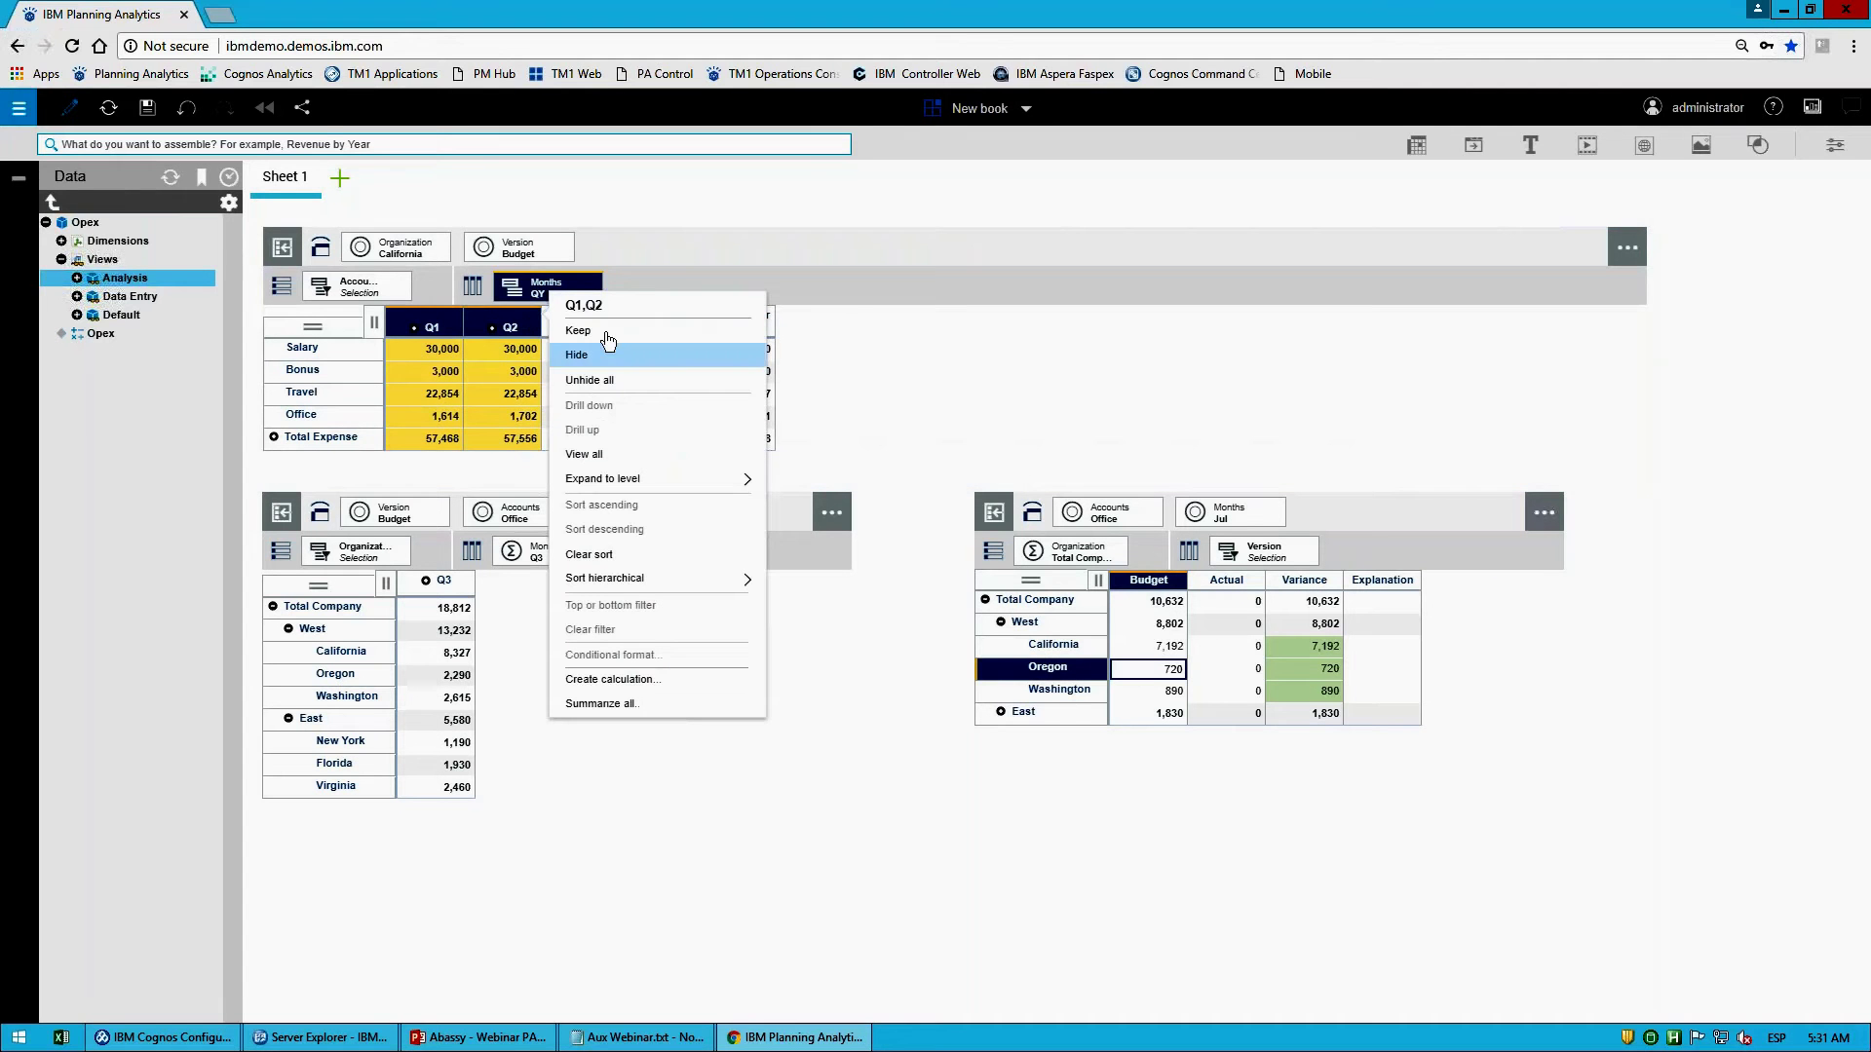
pyautogui.click(578, 330)
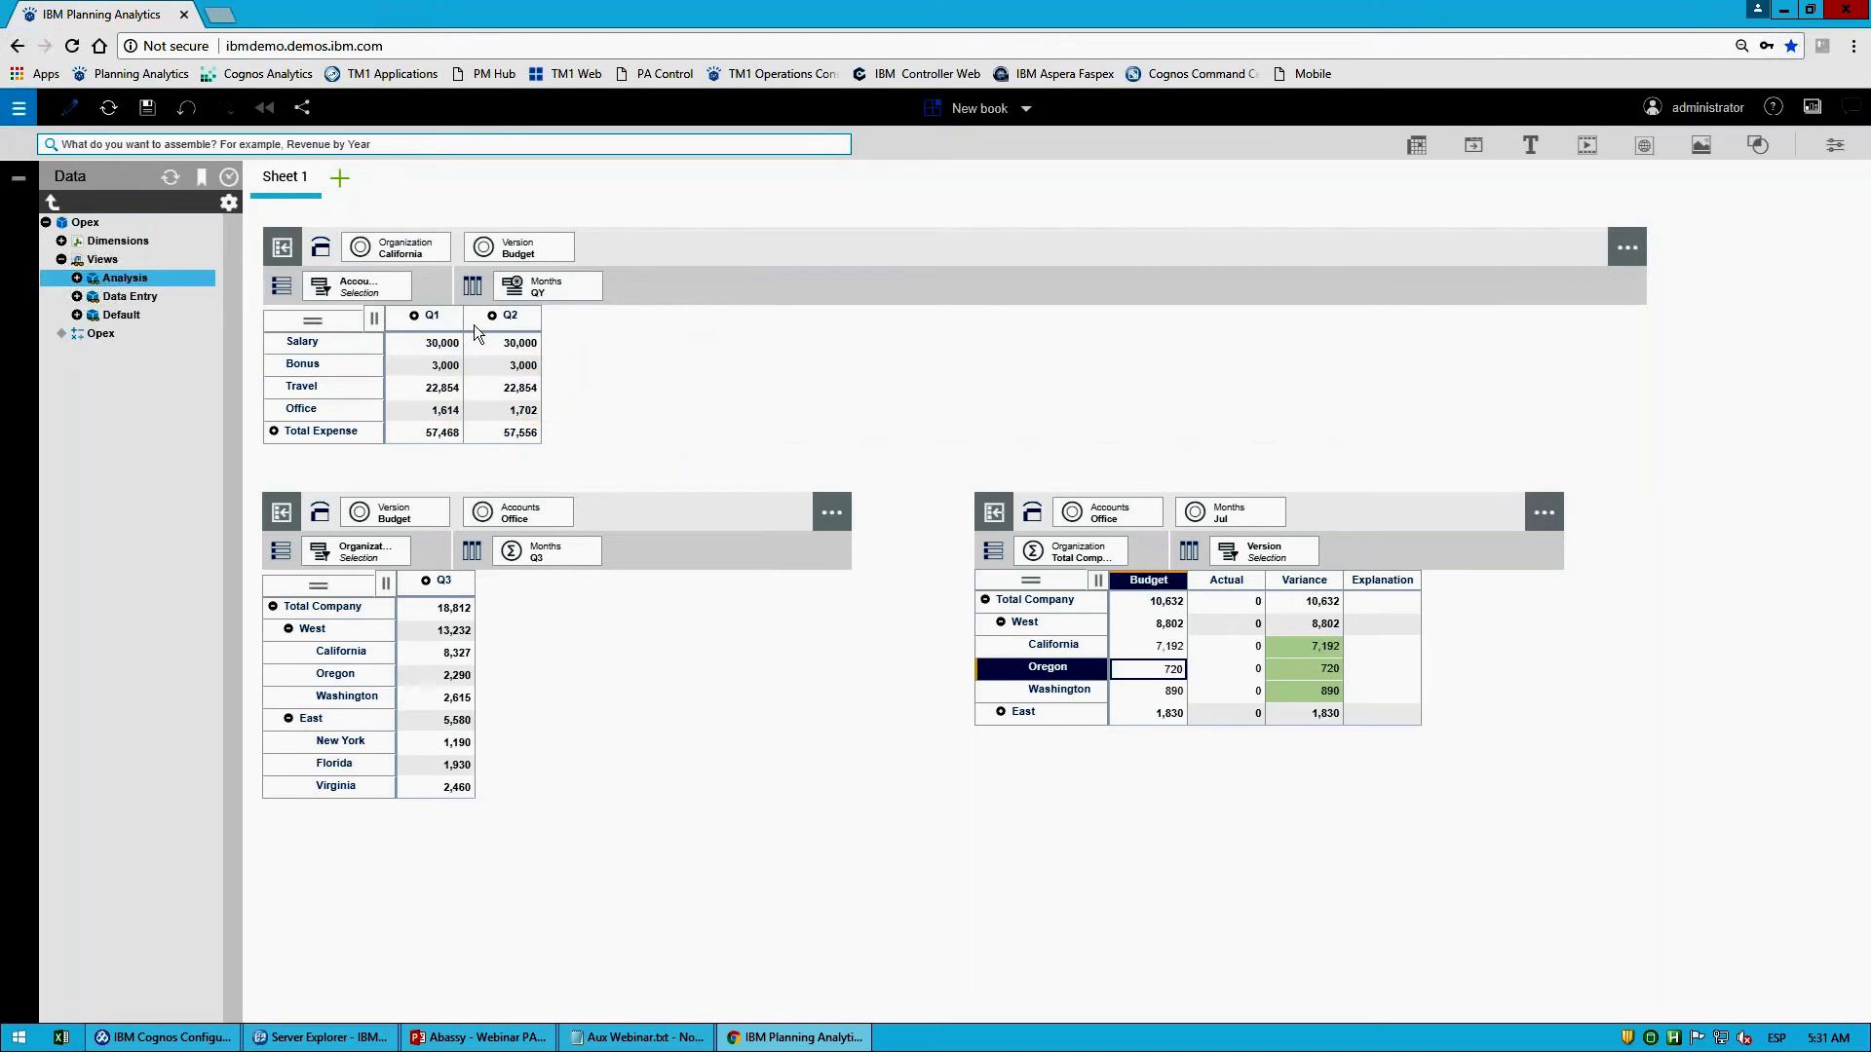
# Step: Create a calculation named H1 that adds the Q1 and Q2 columns
pyautogui.click(460, 321)
pyautogui.keyDown('shift'); pyautogui.click(530, 323); pyautogui.keyUp('shift')
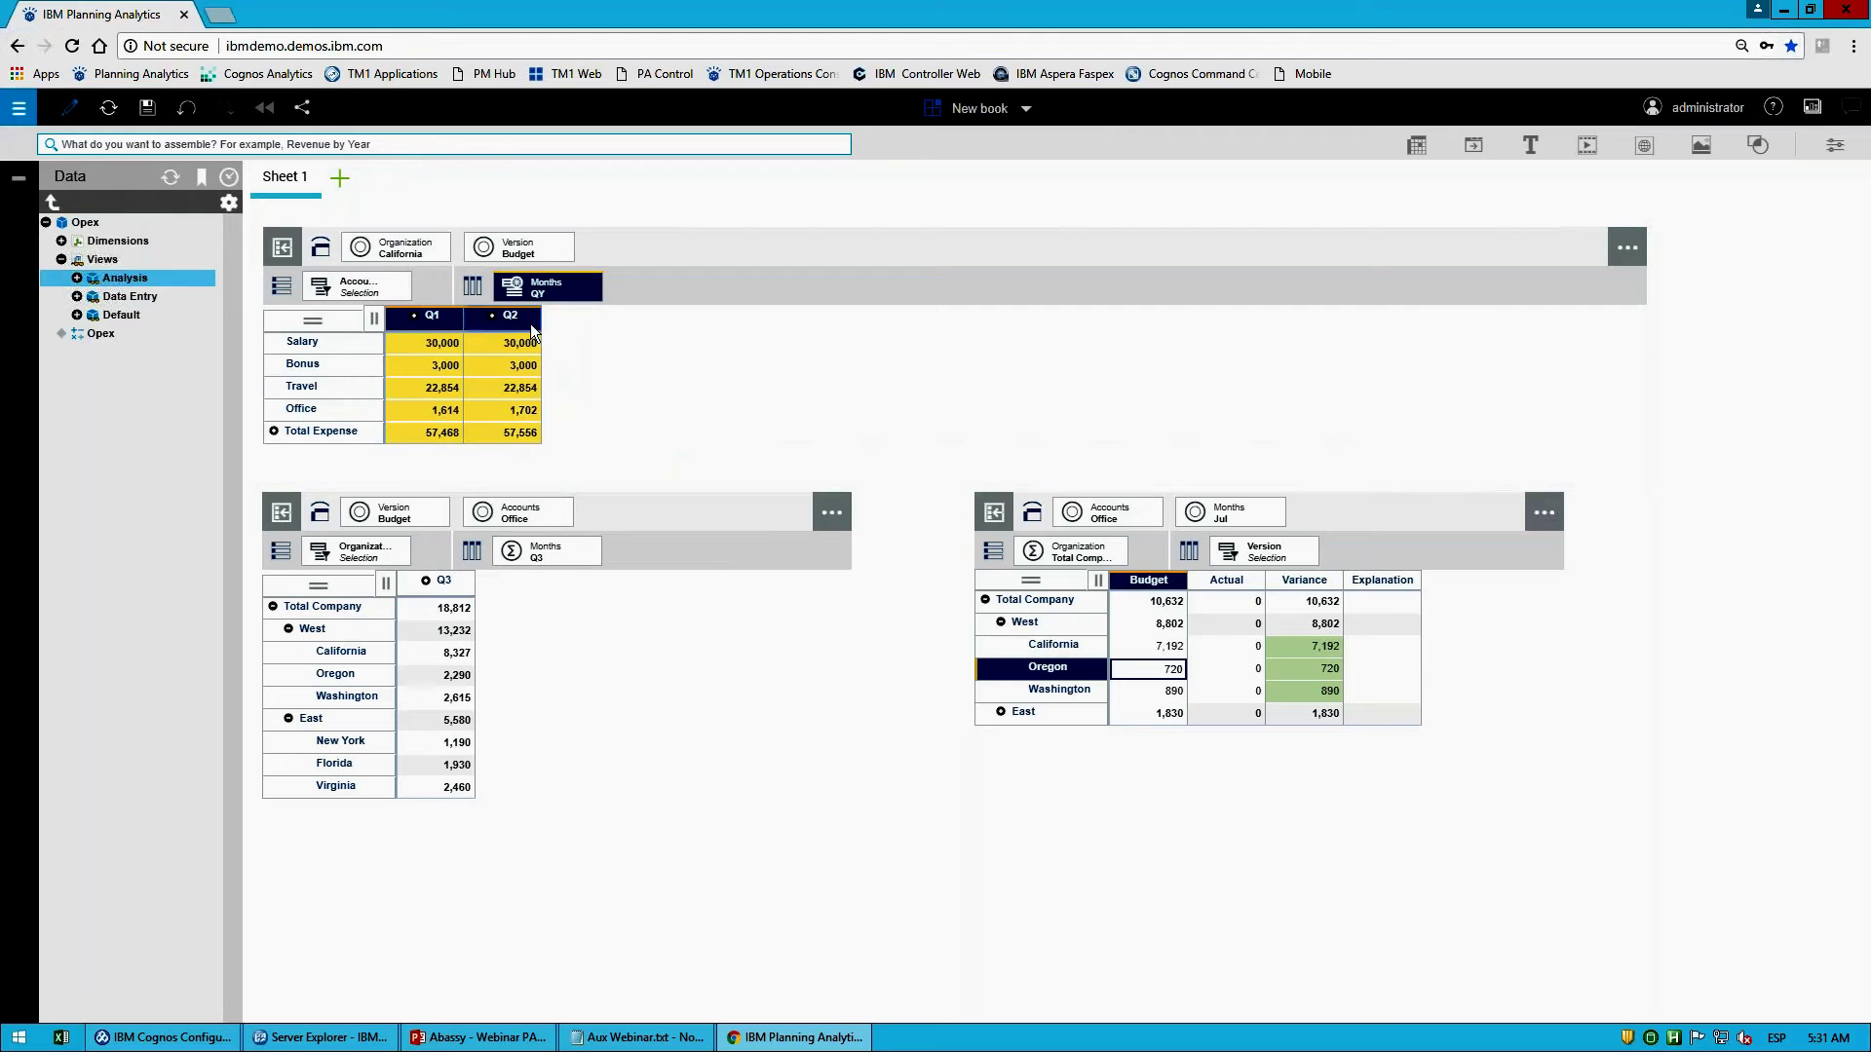
pyautogui.rightClick(530, 323)
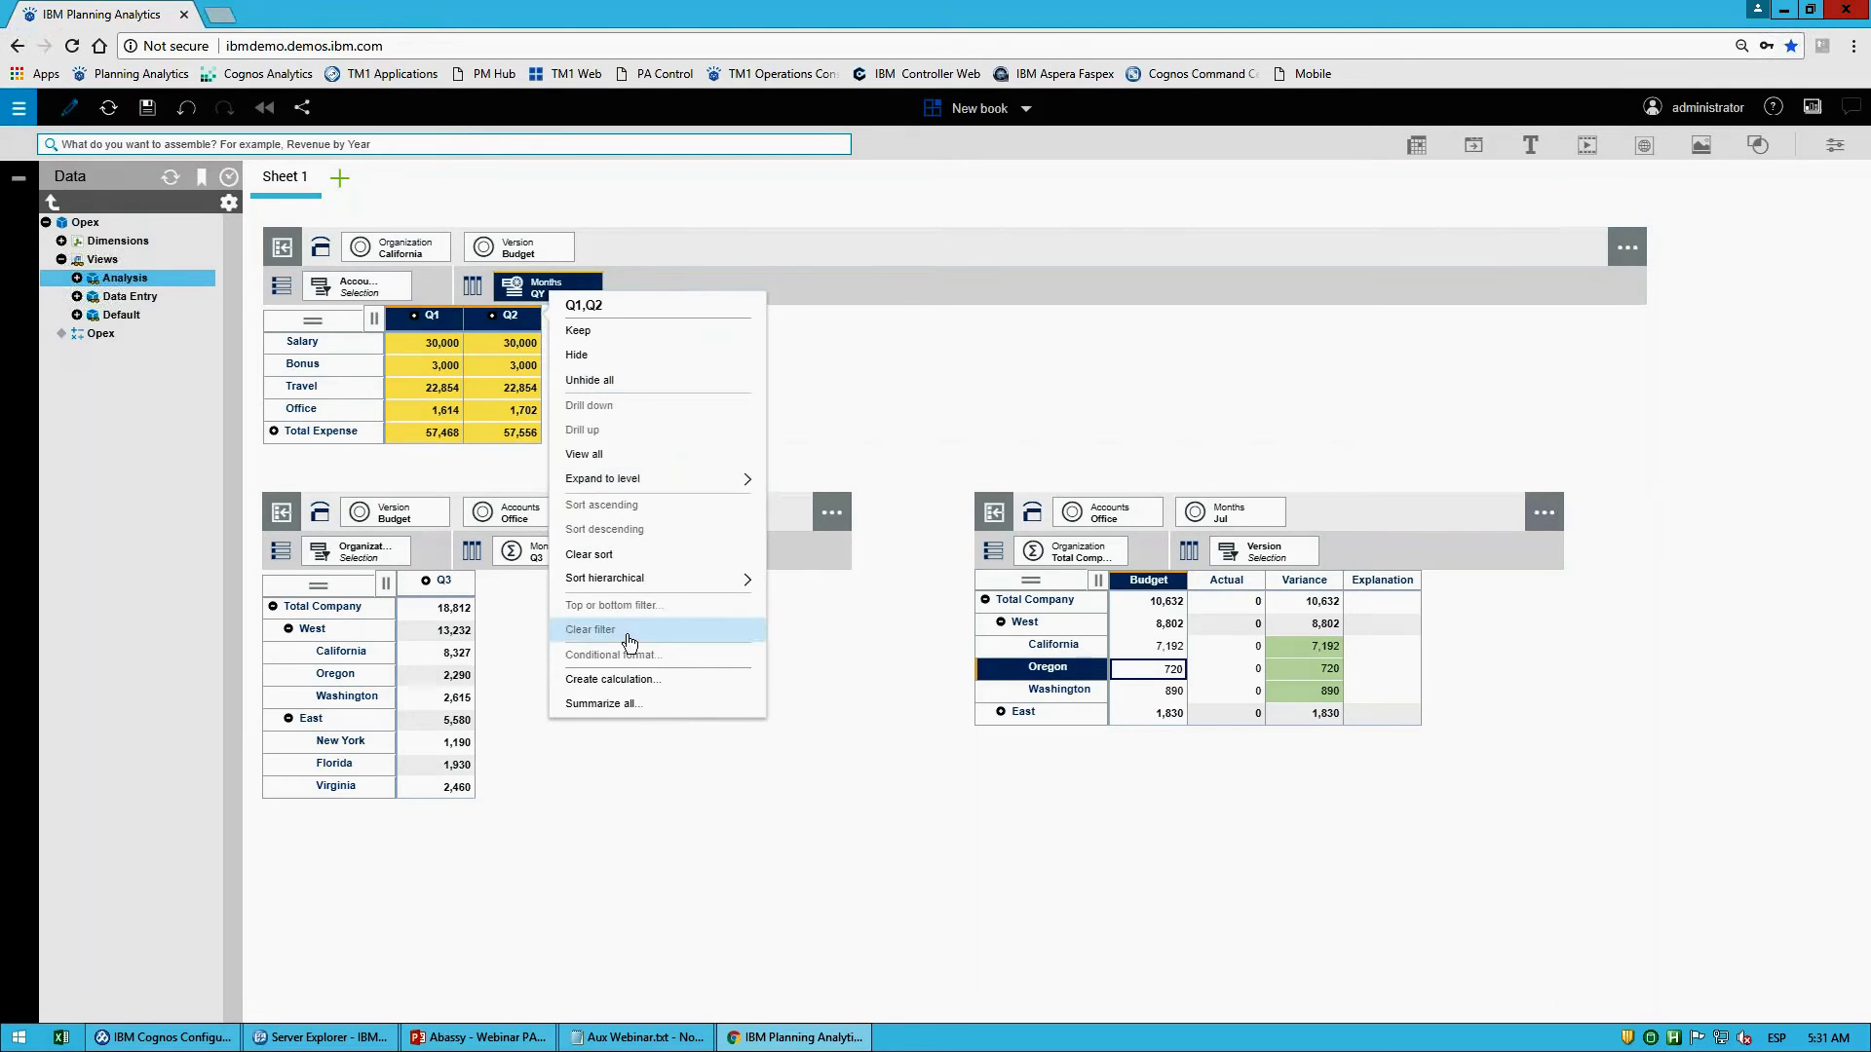
pyautogui.click(612, 680)
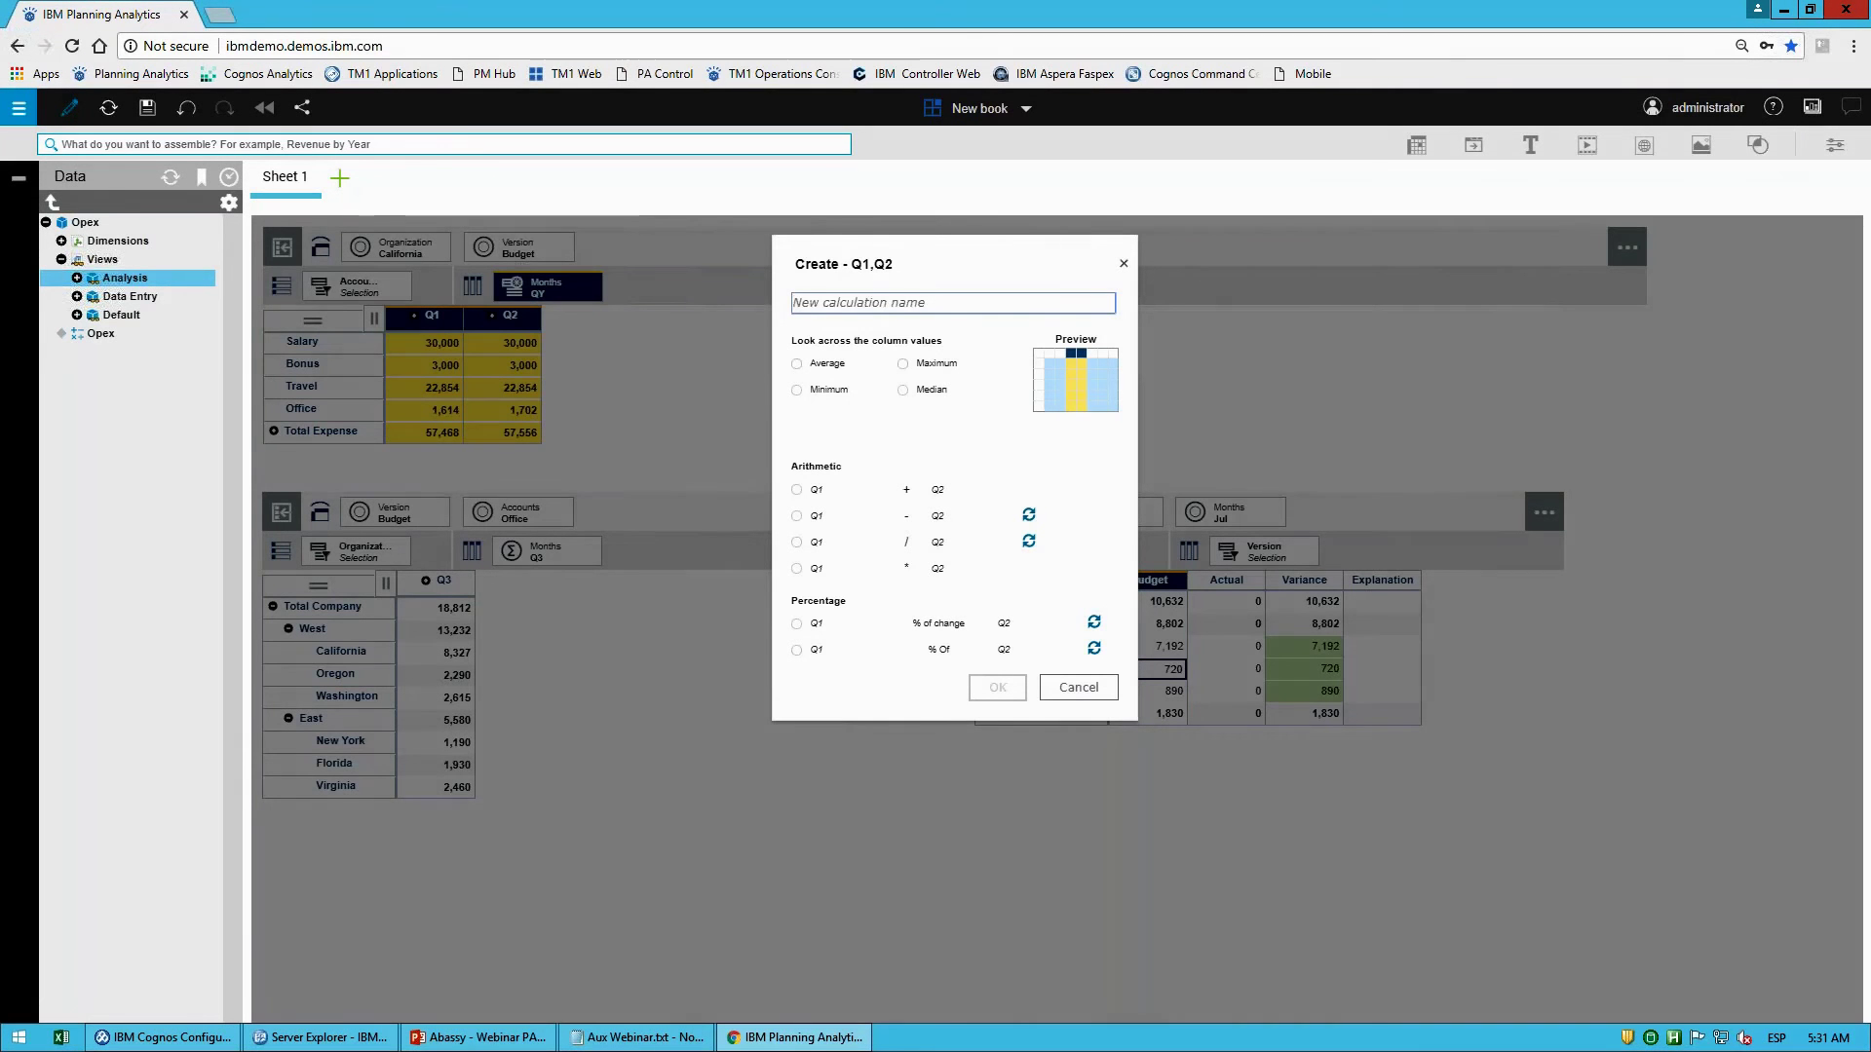
pyautogui.write('H1')
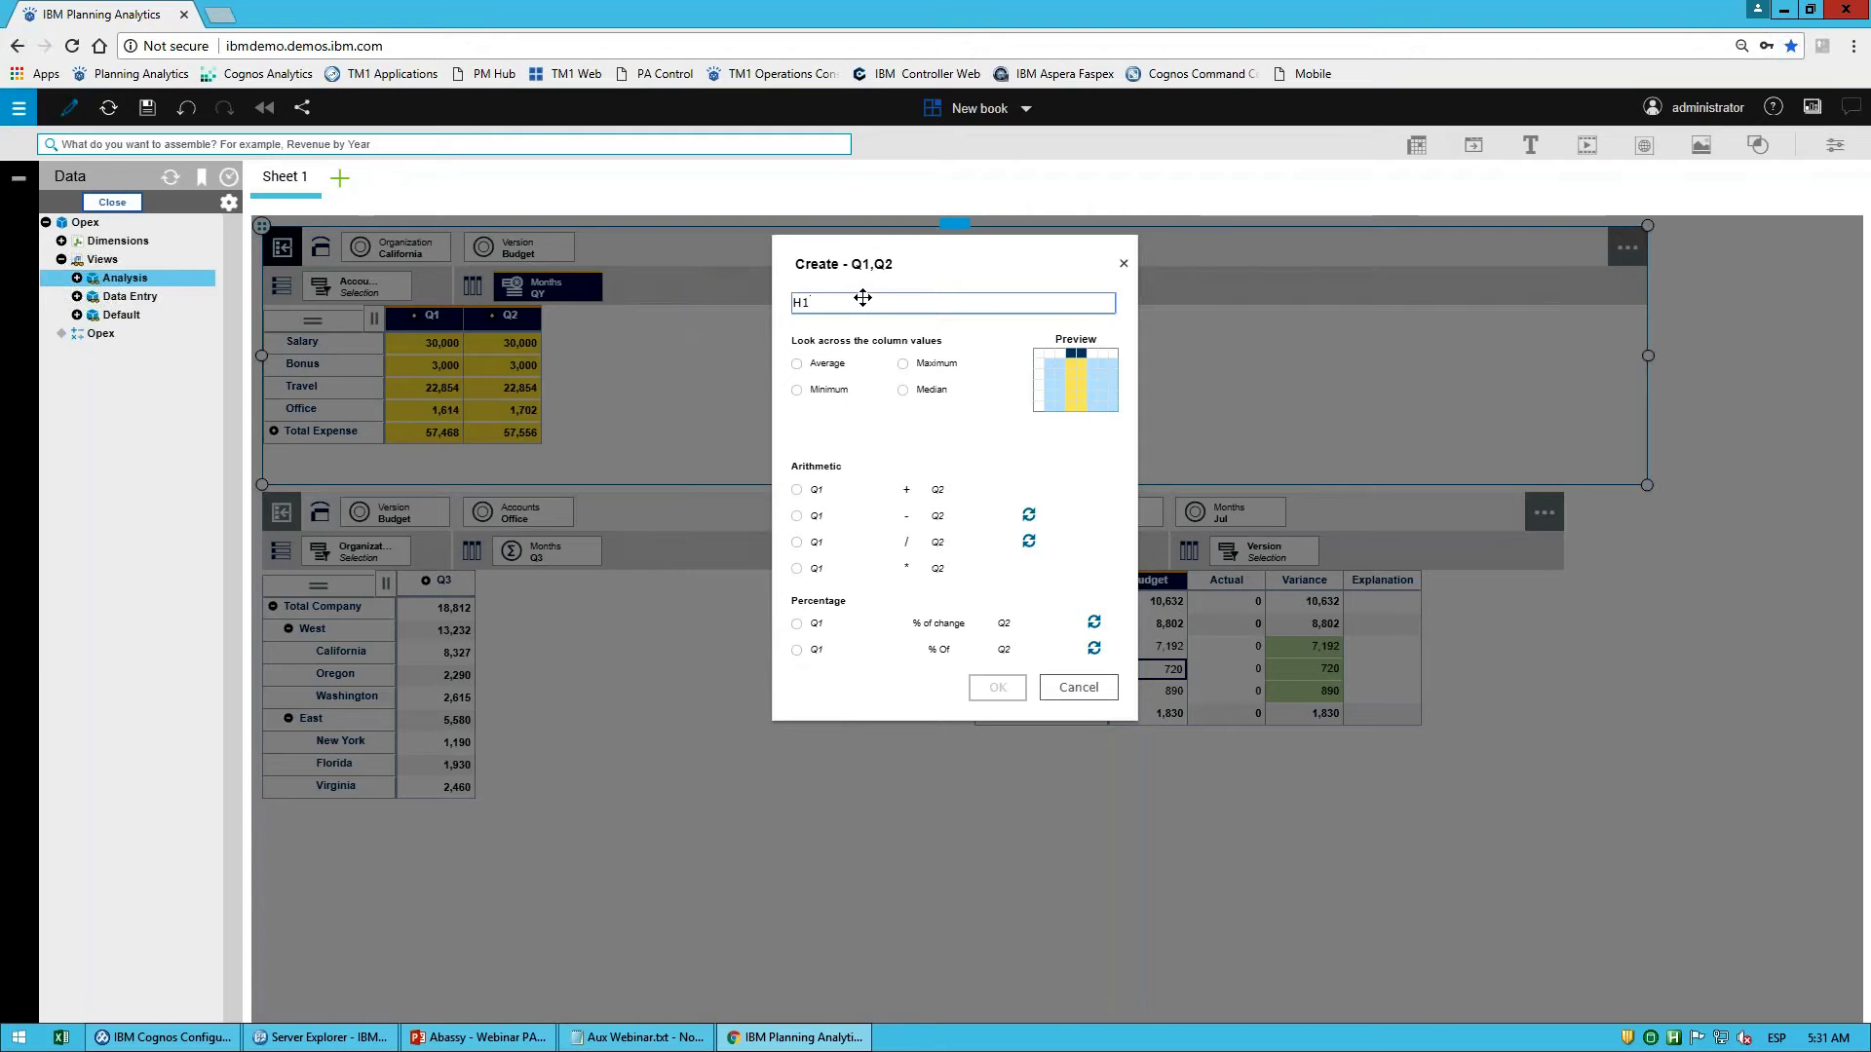
pyautogui.click(796, 491)
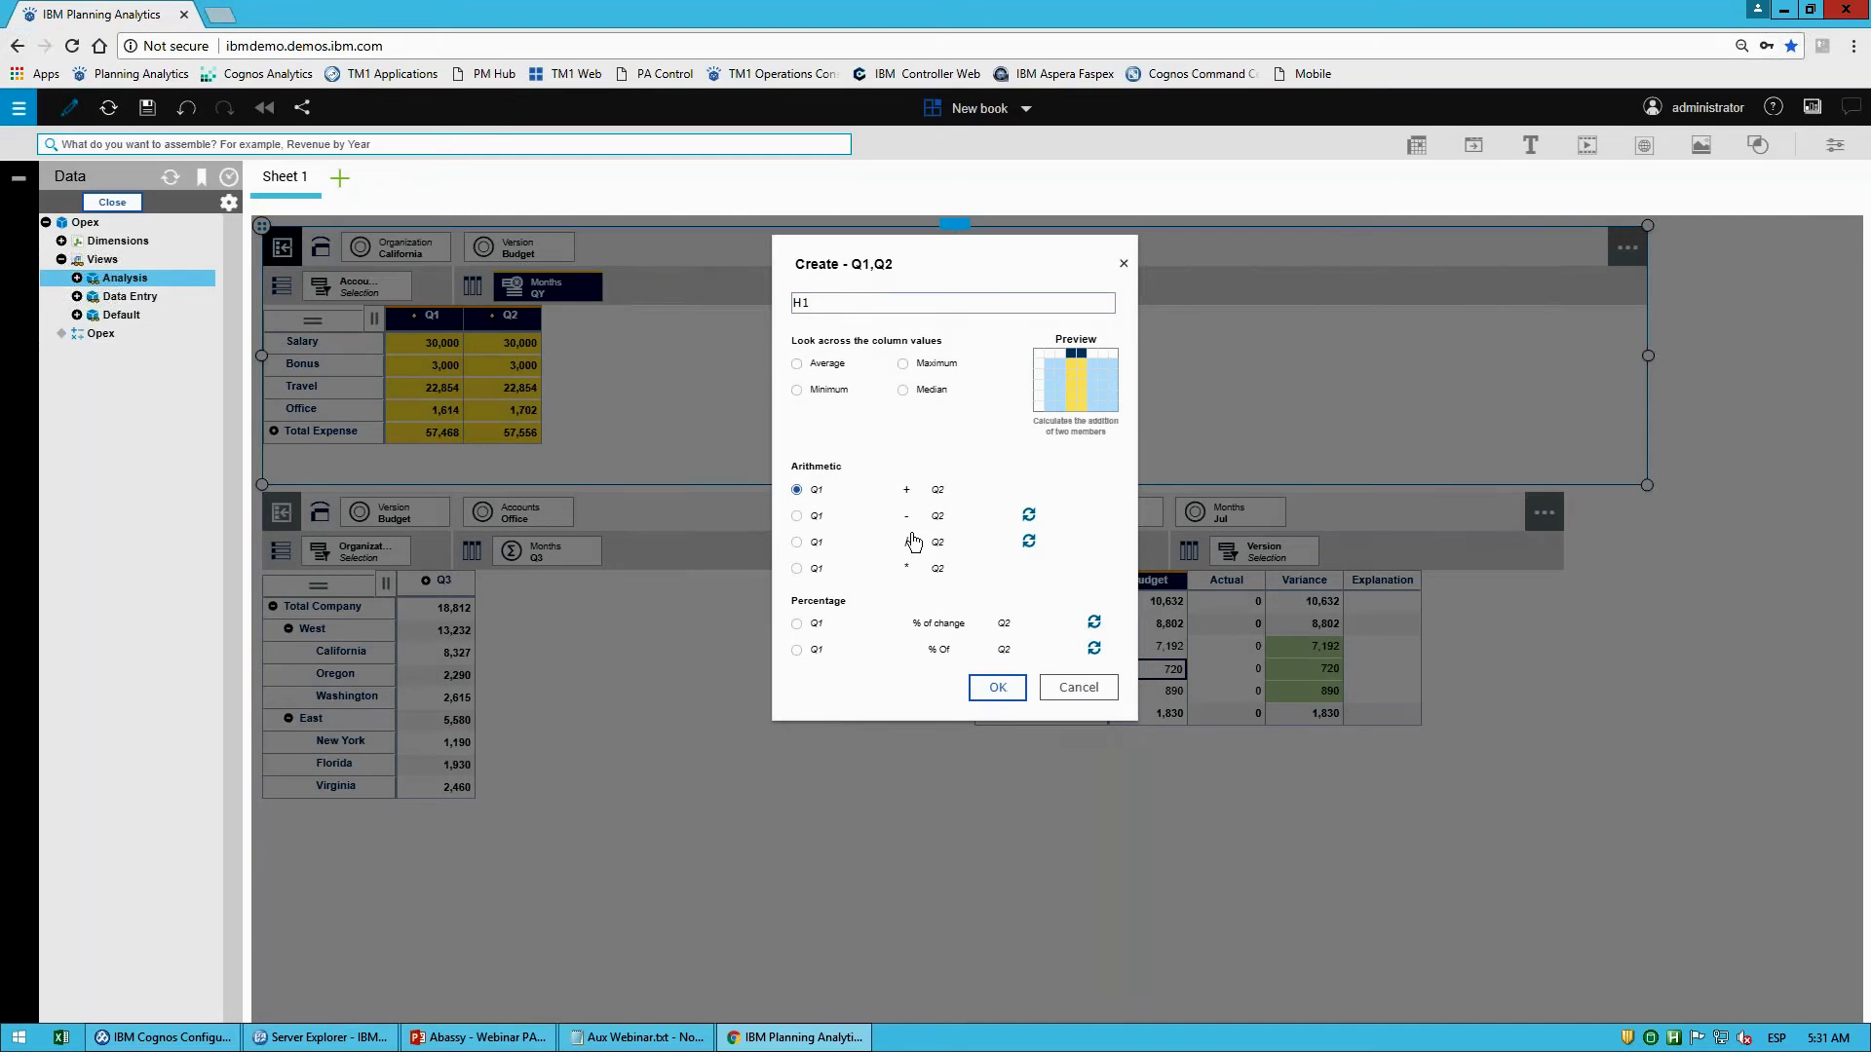
pyautogui.click(997, 690)
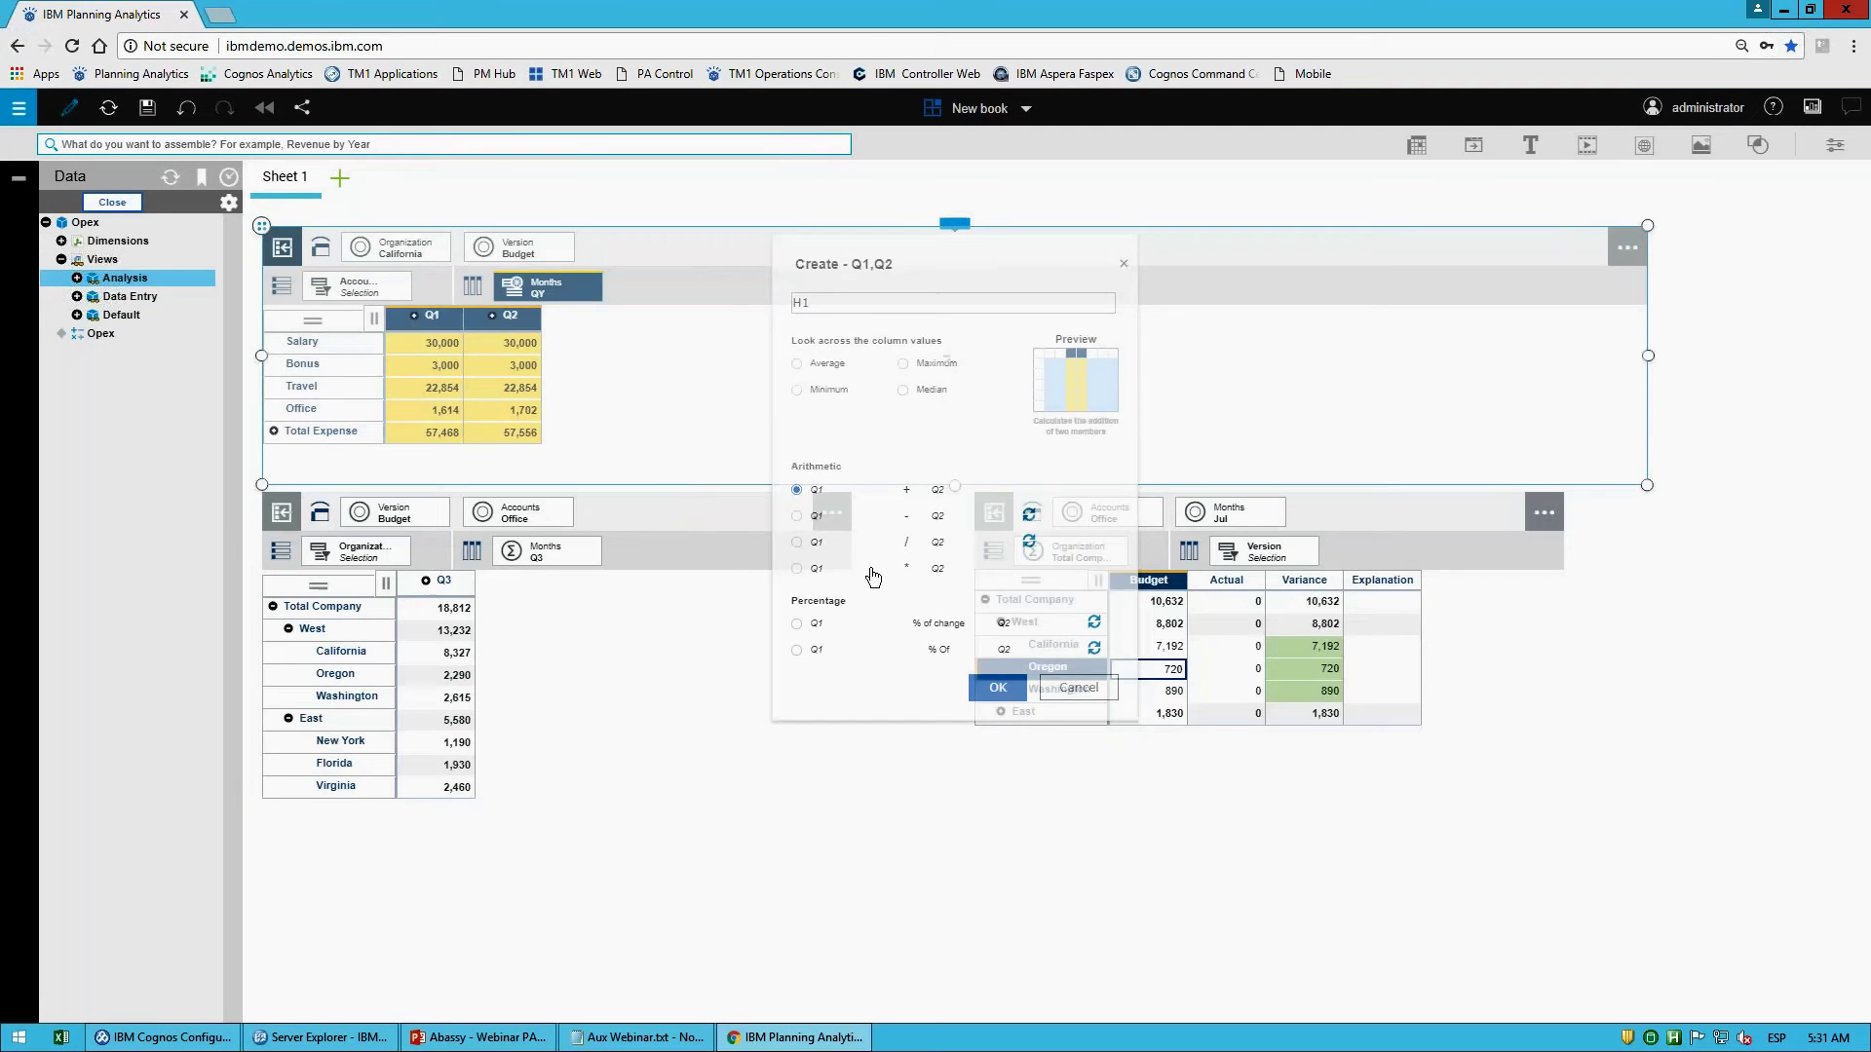
# Step: Create a calculation named "% Total" that shows the H1 column as a percentage of total
pyautogui.rightClick(585, 314)
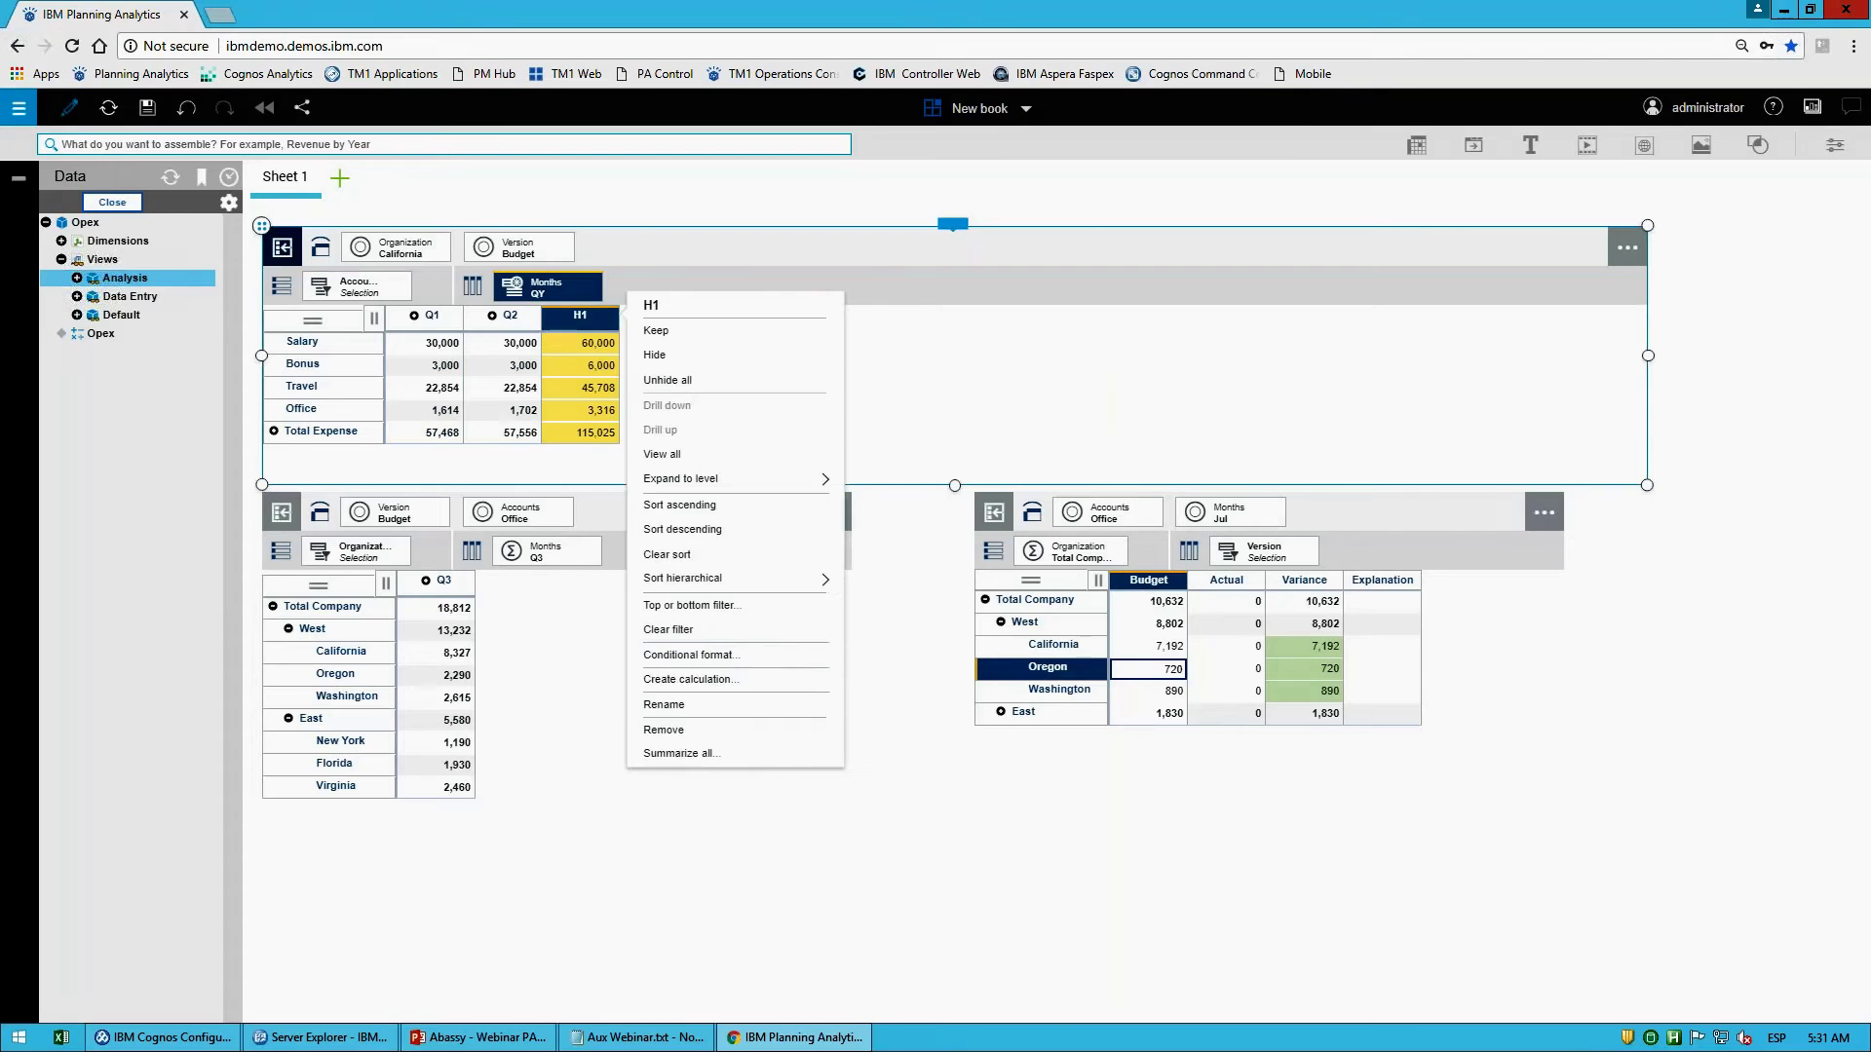
pyautogui.click(687, 679)
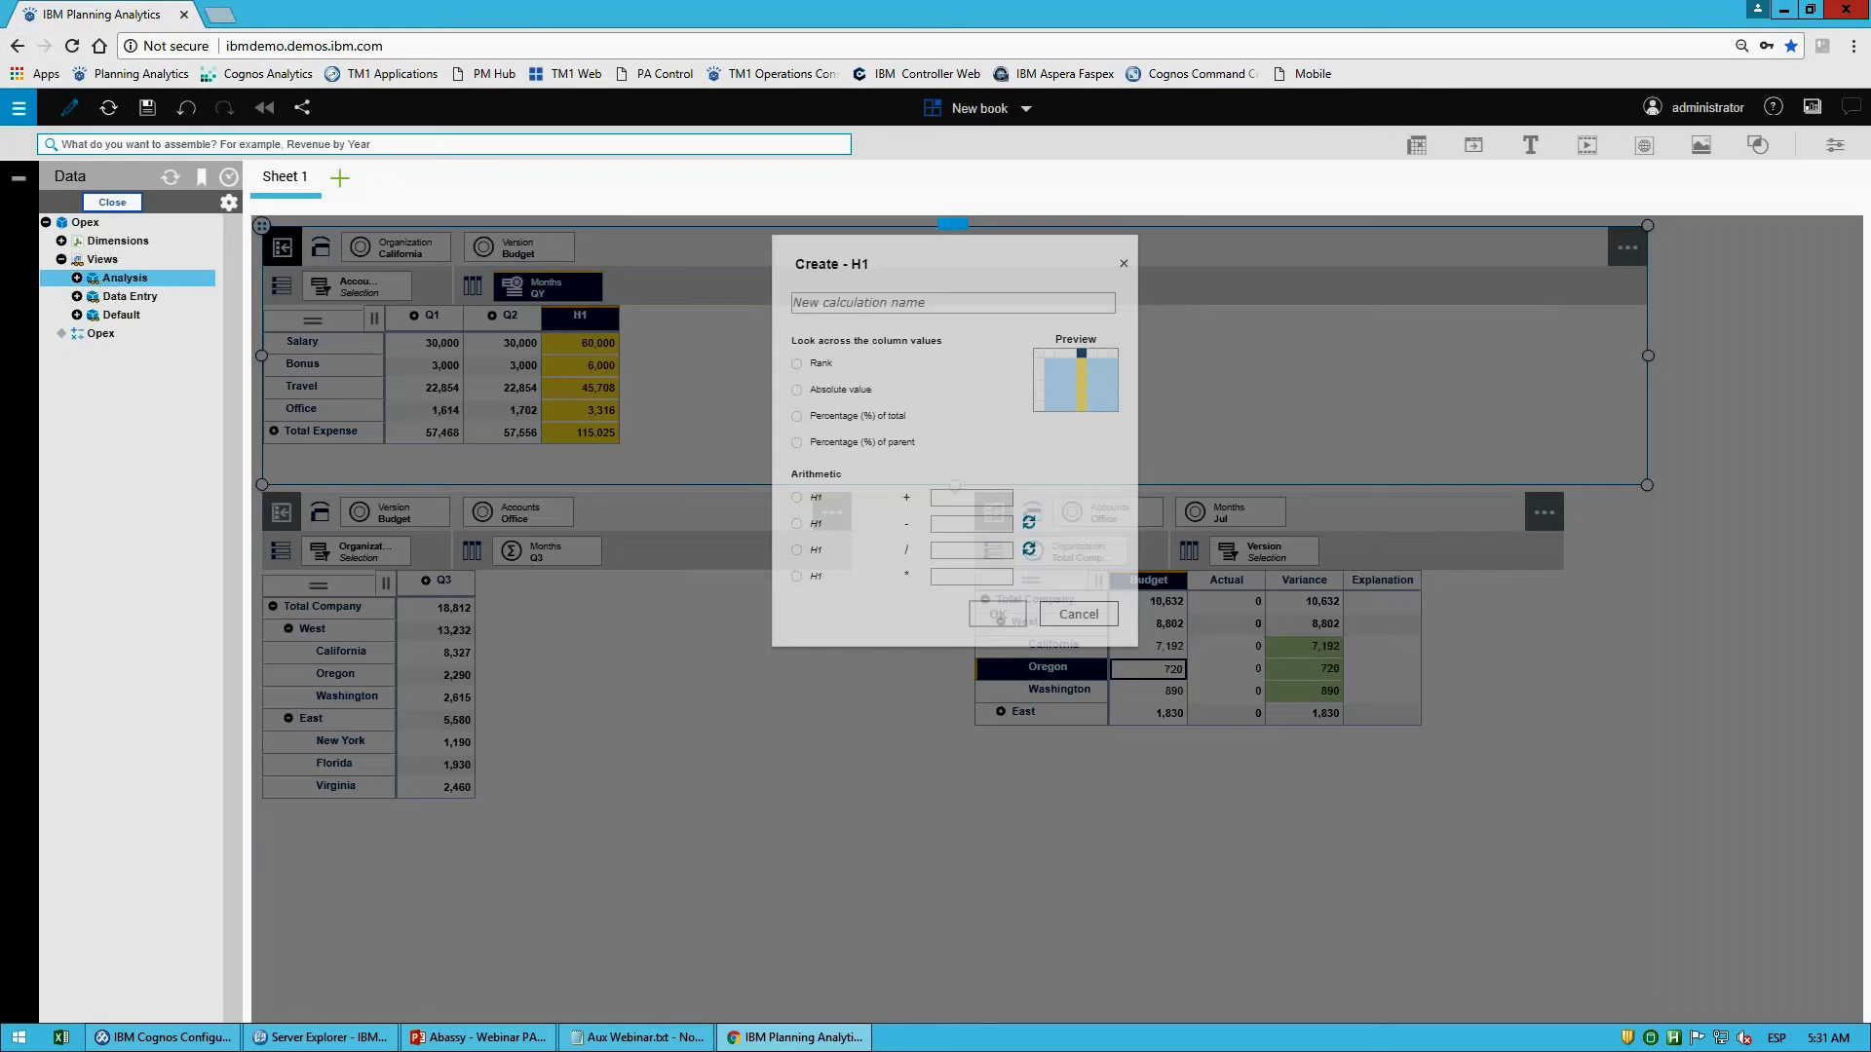
pyautogui.write('% Total')
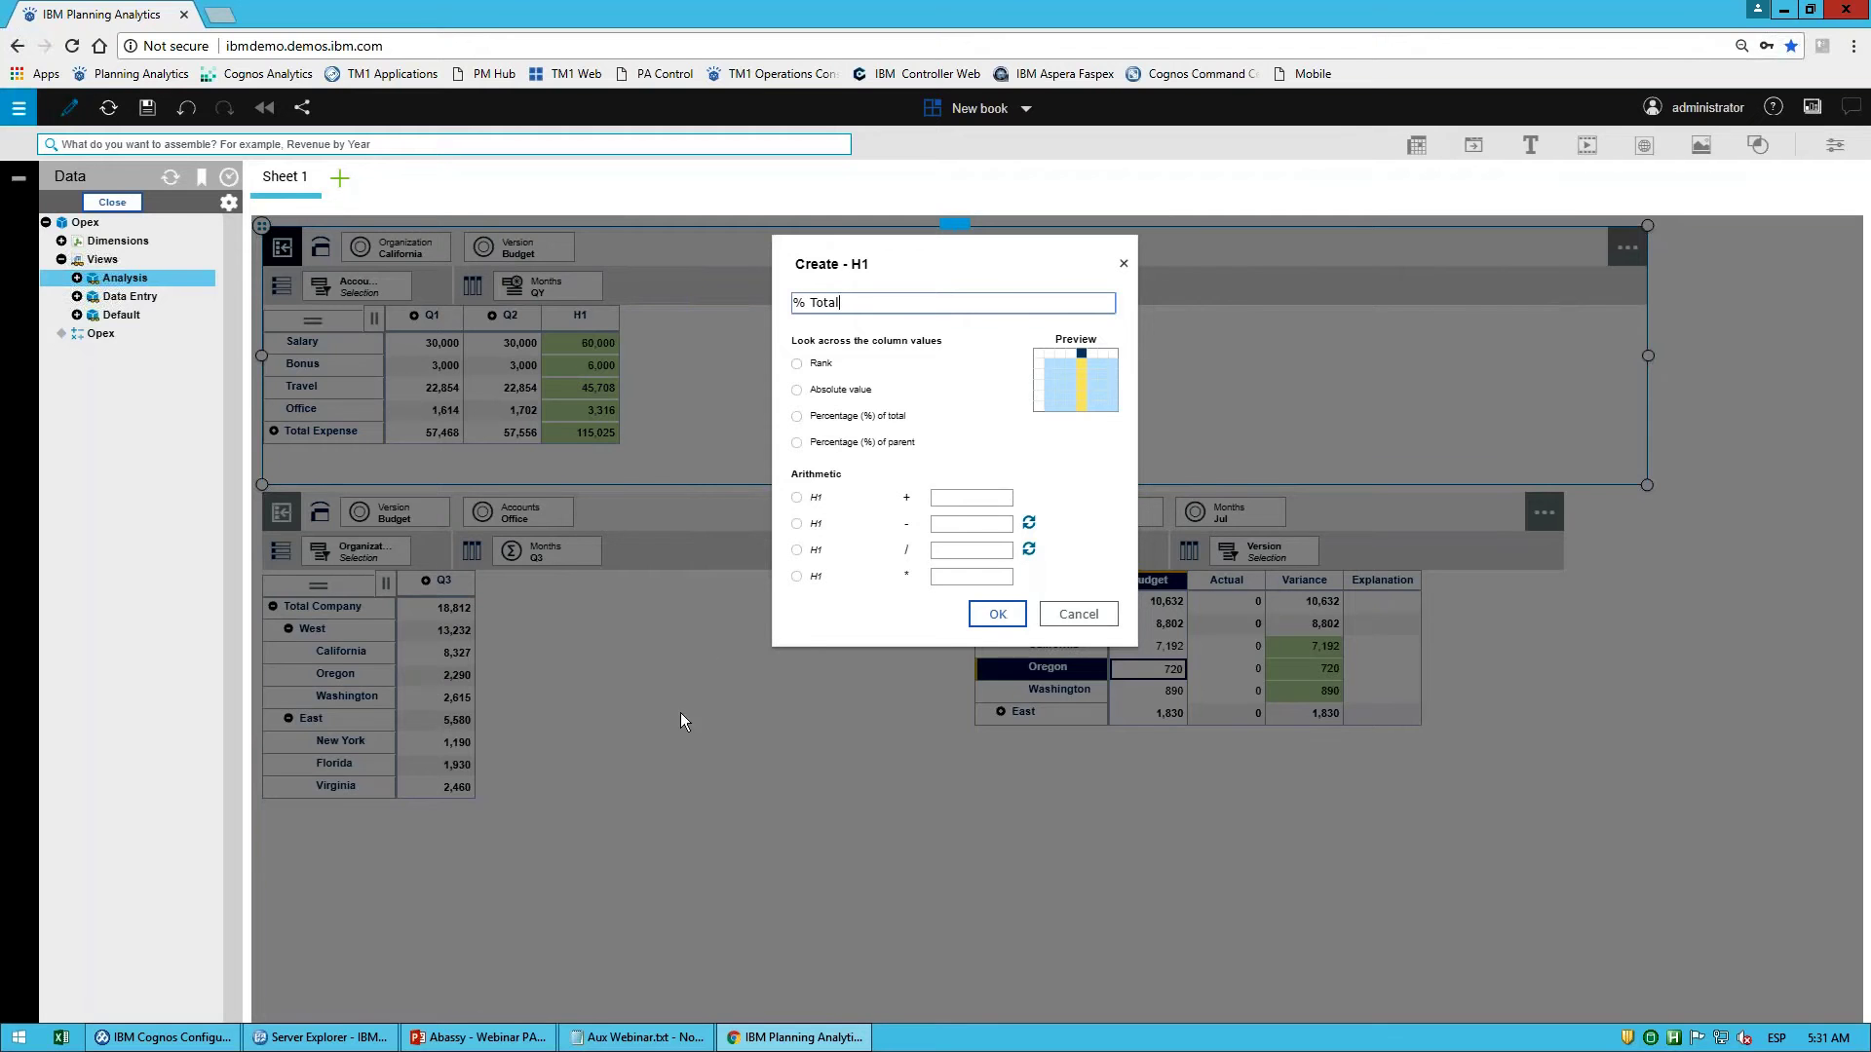
pyautogui.click(797, 417)
pyautogui.click(997, 614)
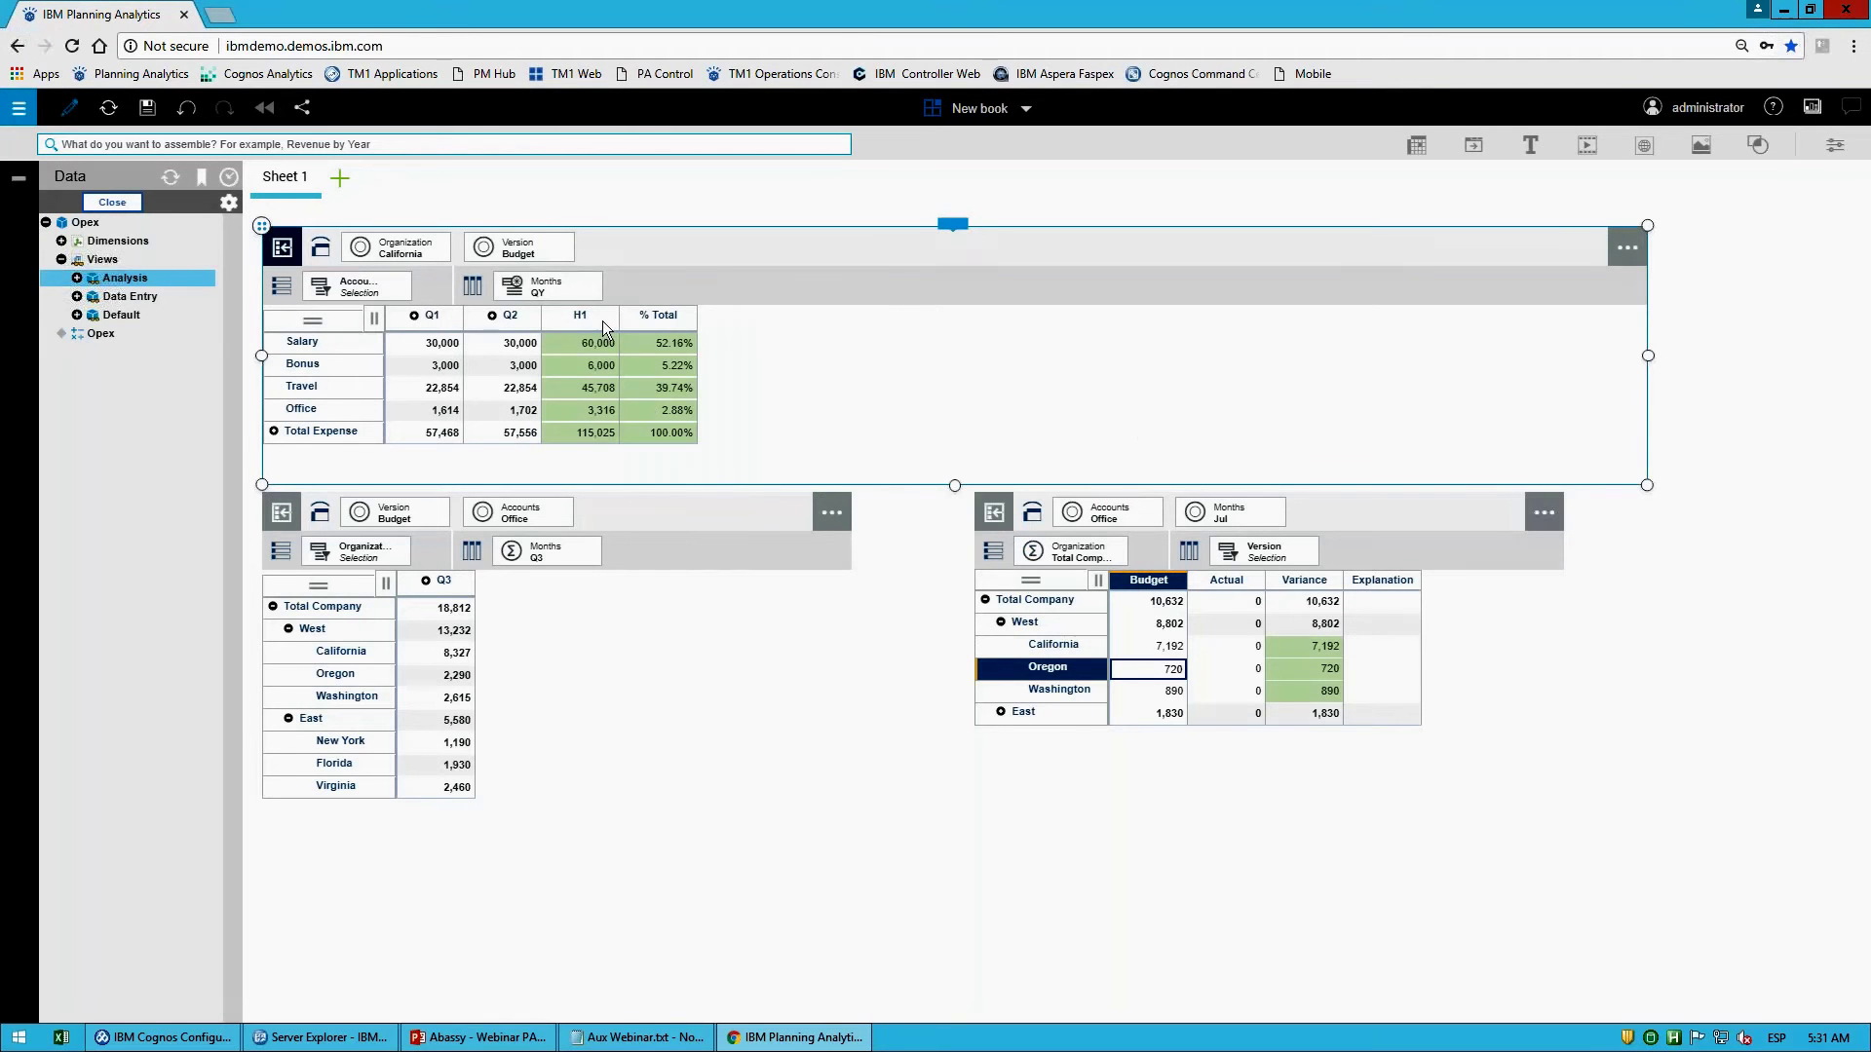
# Step: Filter the H1 column to show only the top 2 members
pyautogui.rightClick(604, 322)
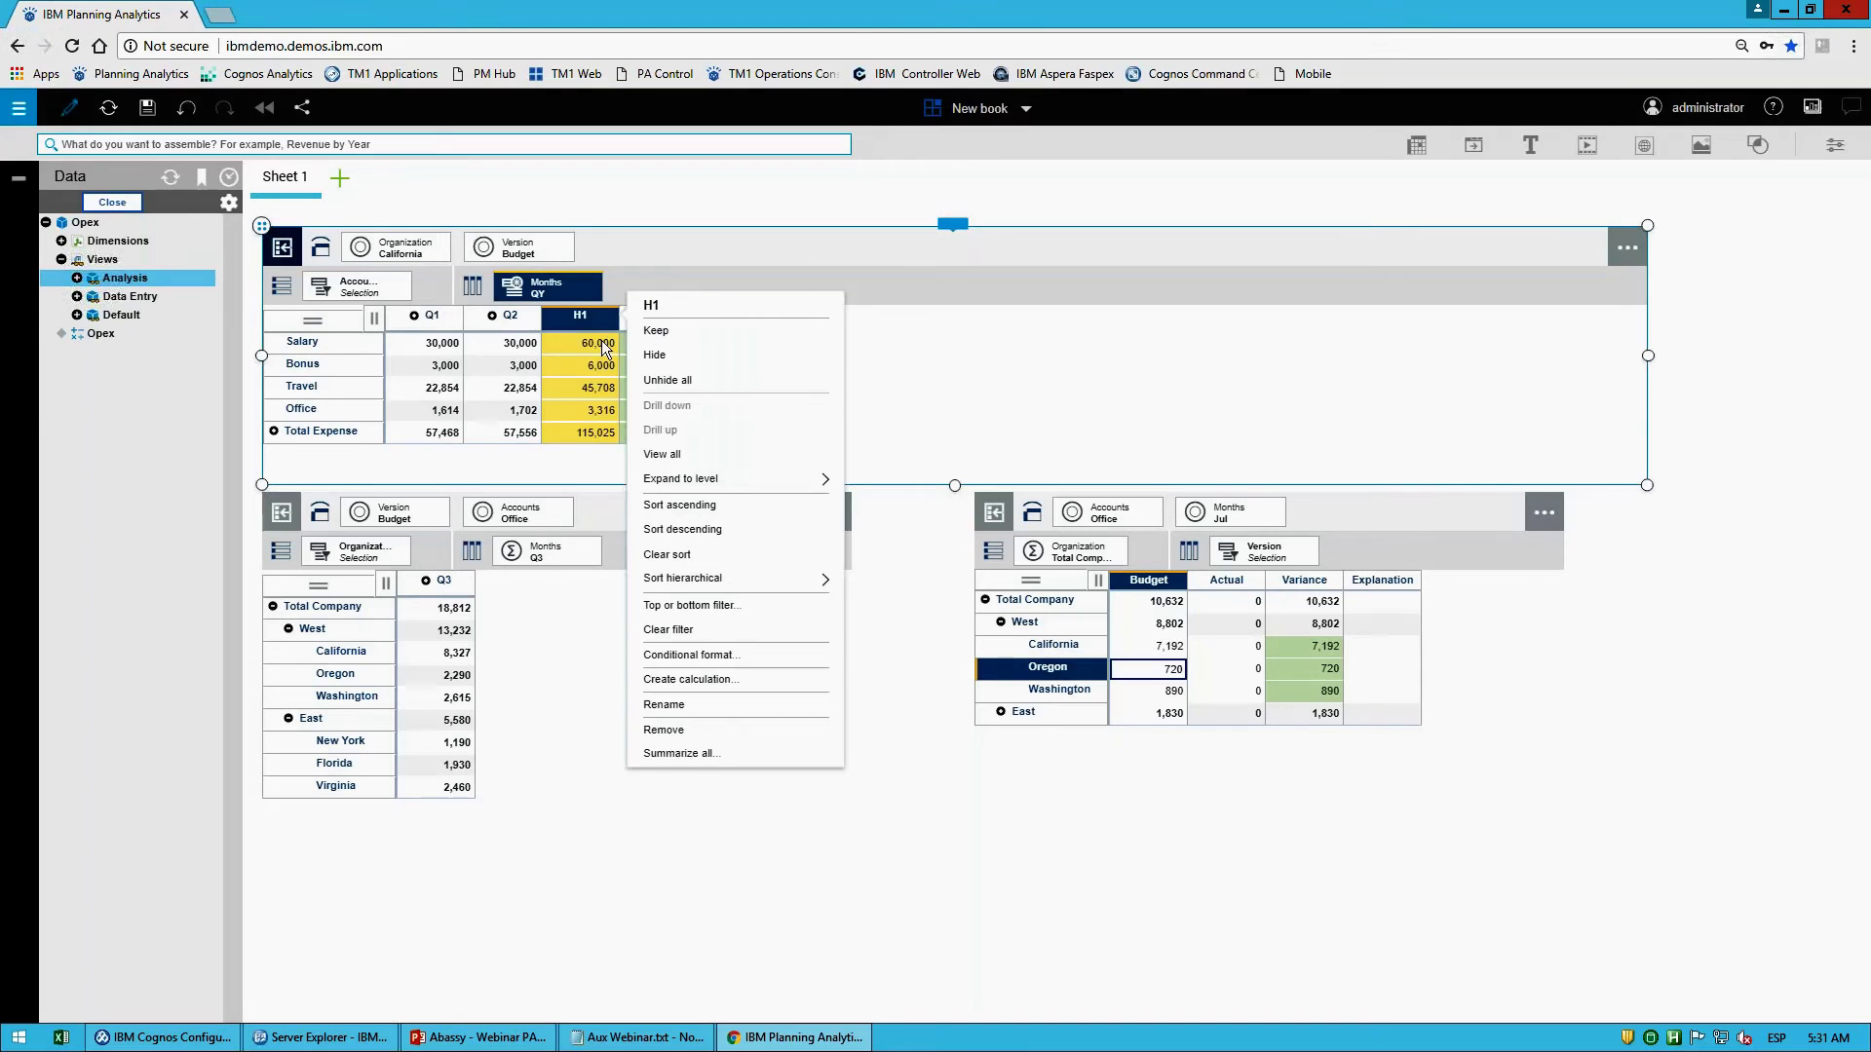
pyautogui.click(690, 606)
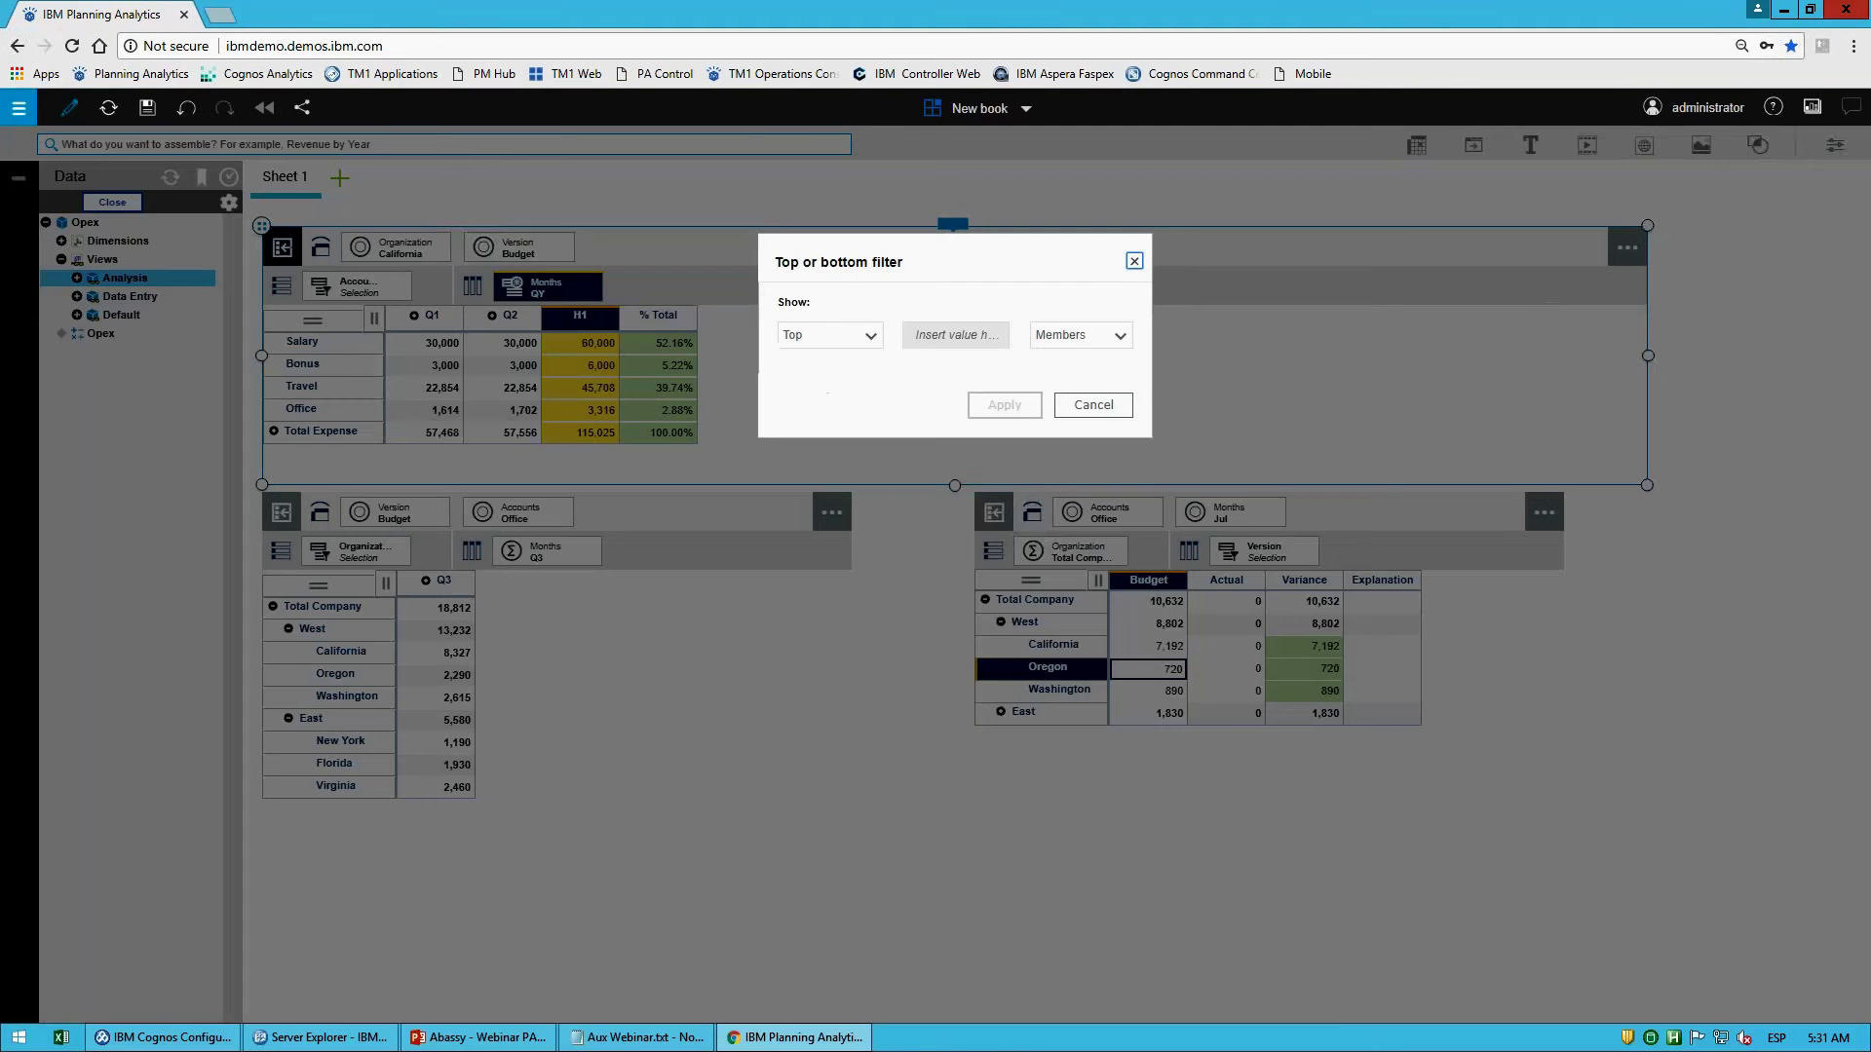
pyautogui.click(995, 328)
pyautogui.write('2')
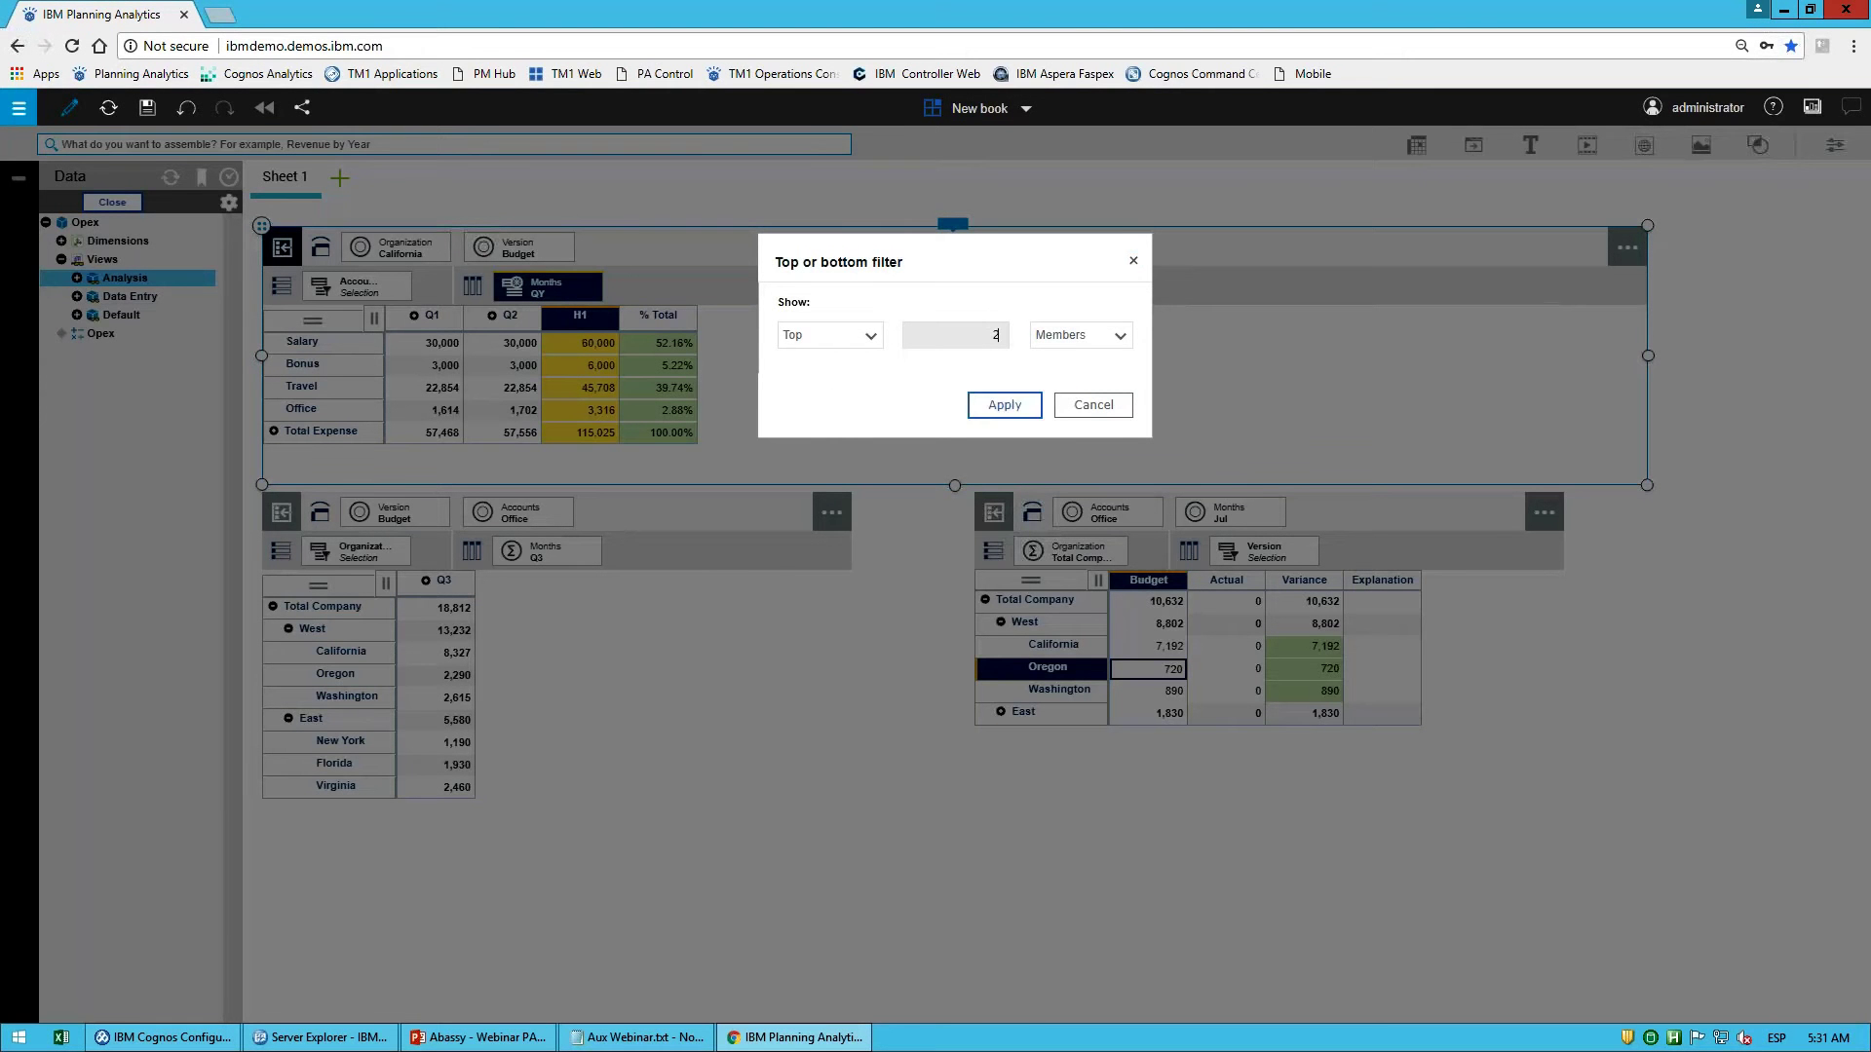
pyautogui.click(1005, 405)
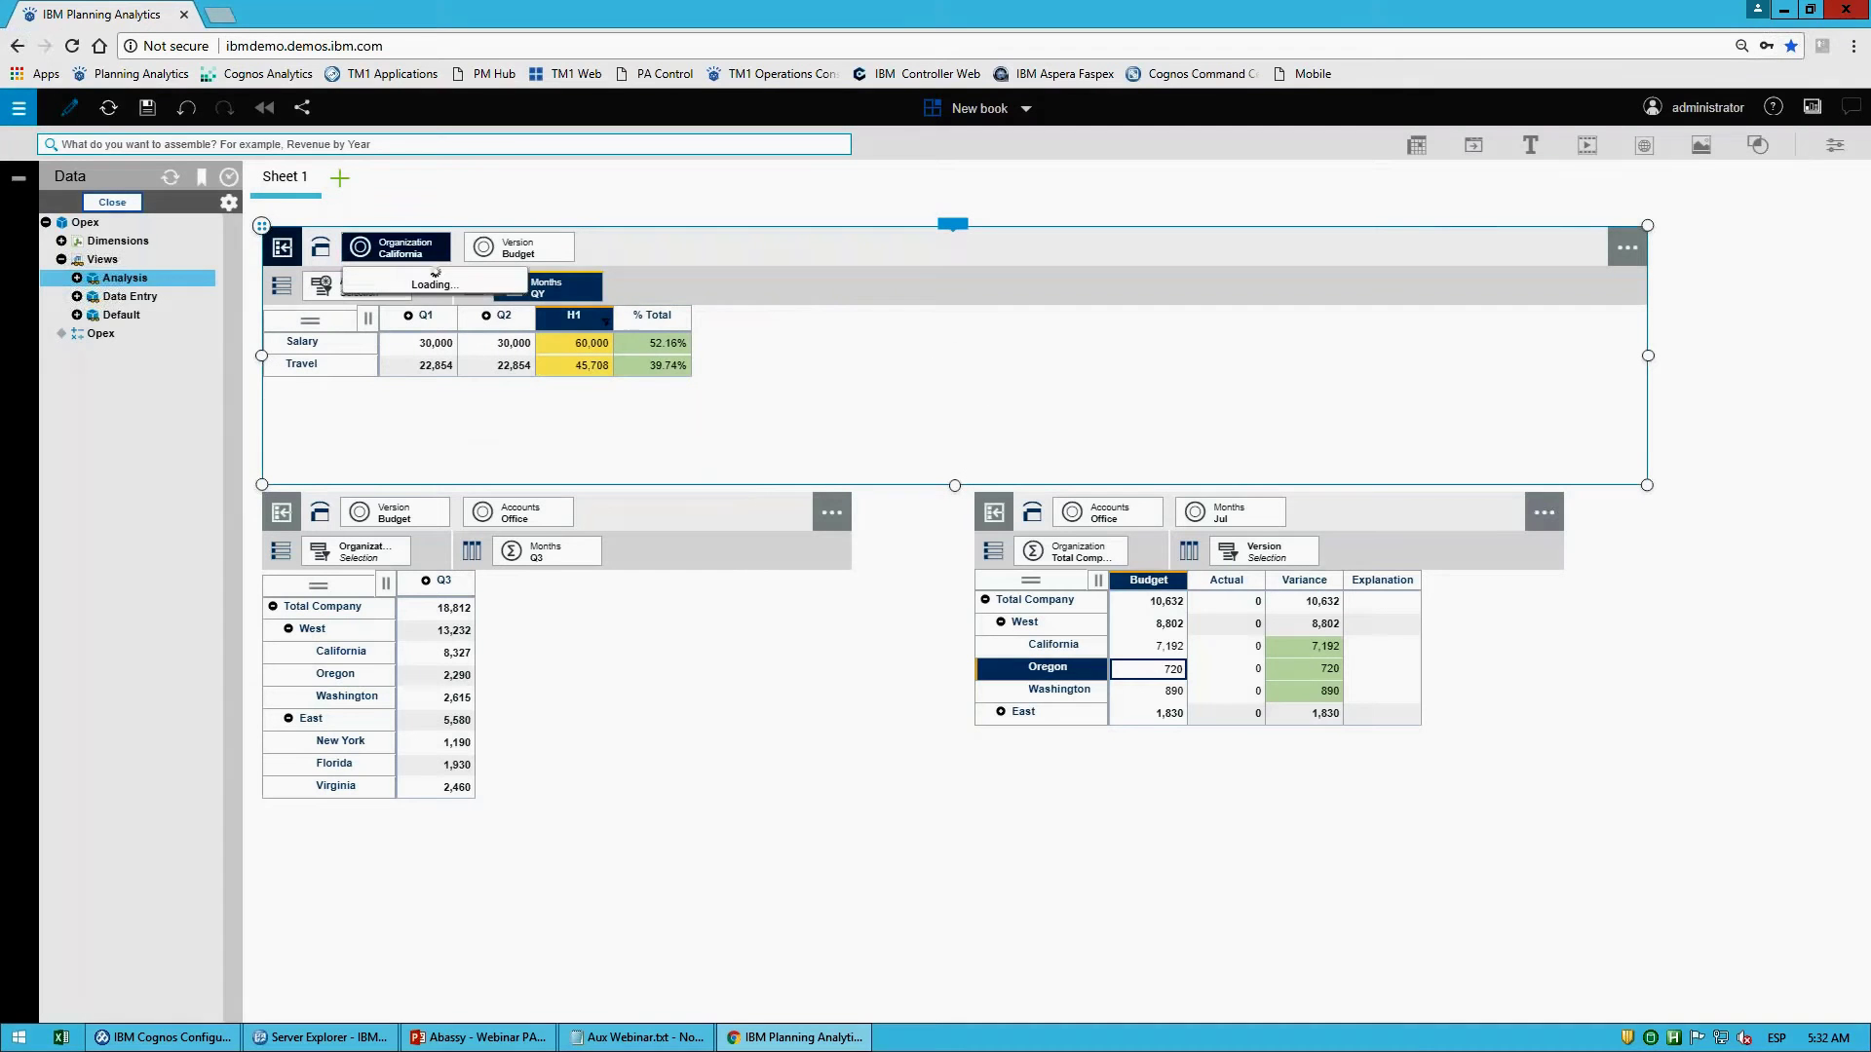
# Step: Switch the filtered view's Organization to West, and change it to Total Company
pyautogui.click(399, 248)
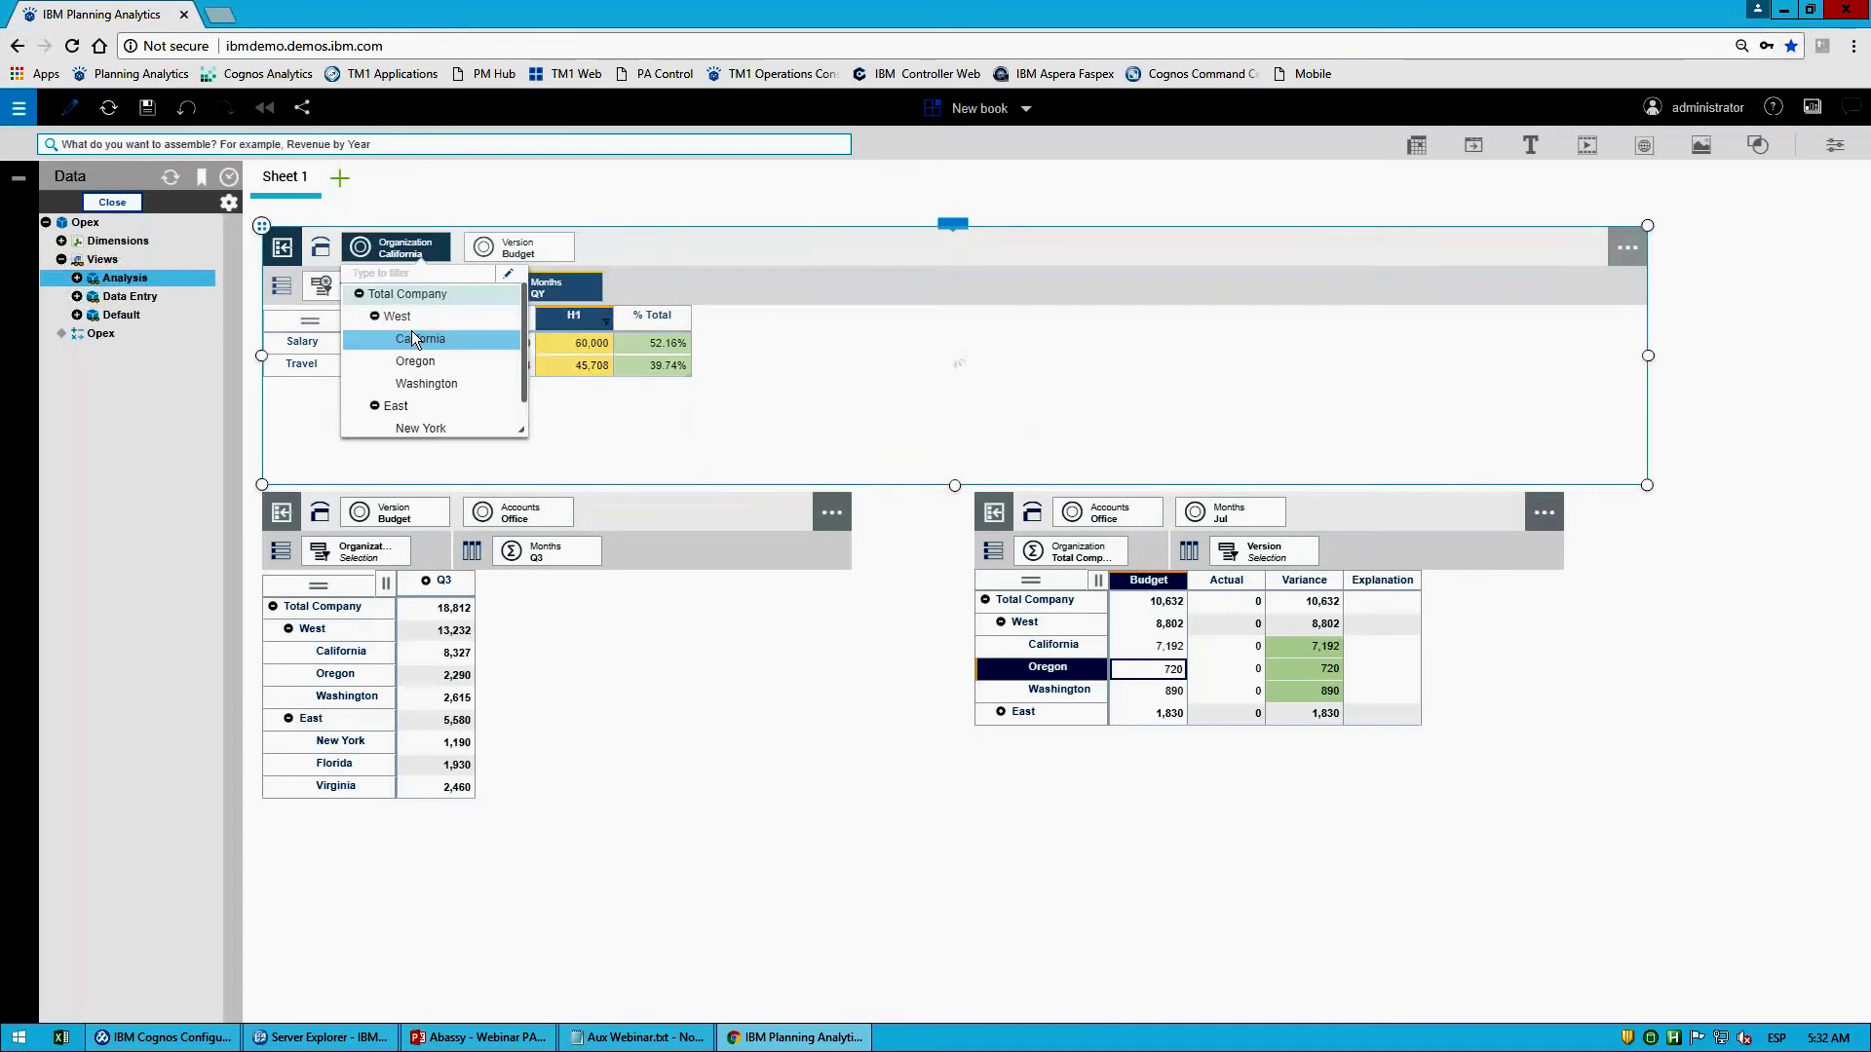
pyautogui.click(396, 316)
pyautogui.click(400, 247)
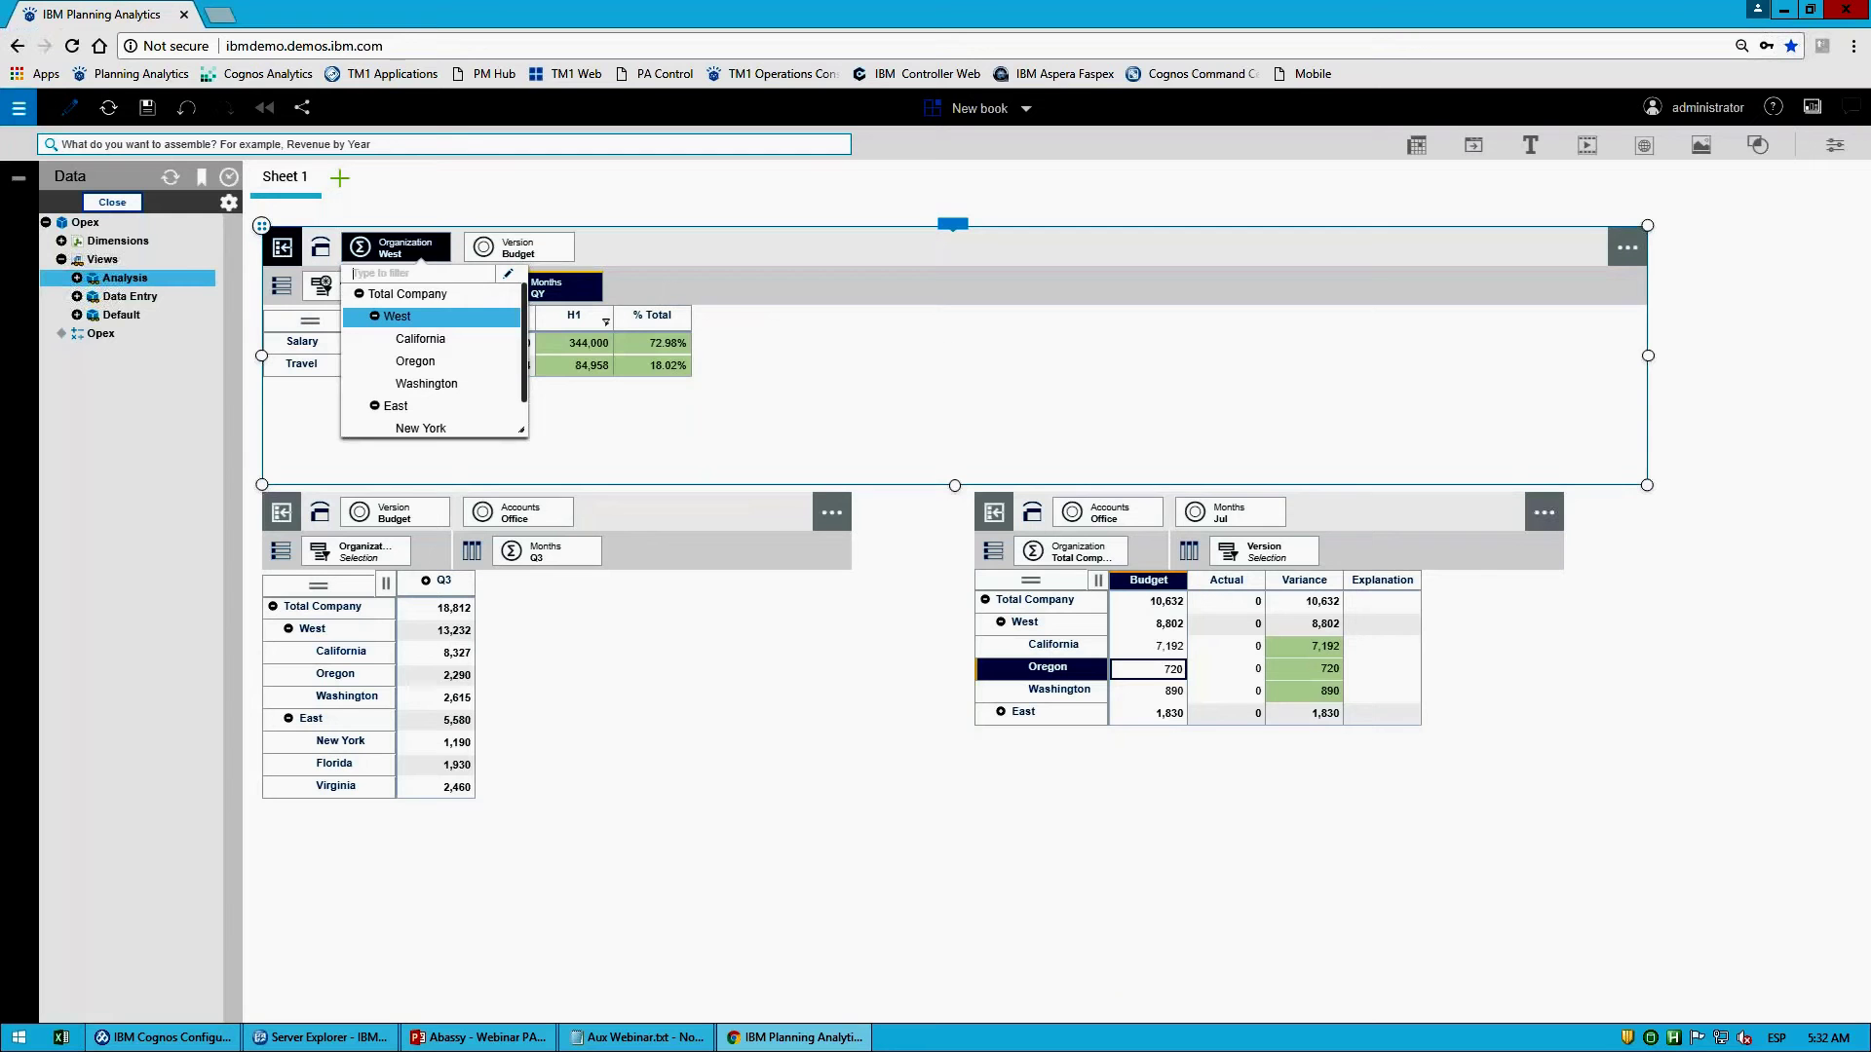
pyautogui.click(407, 293)
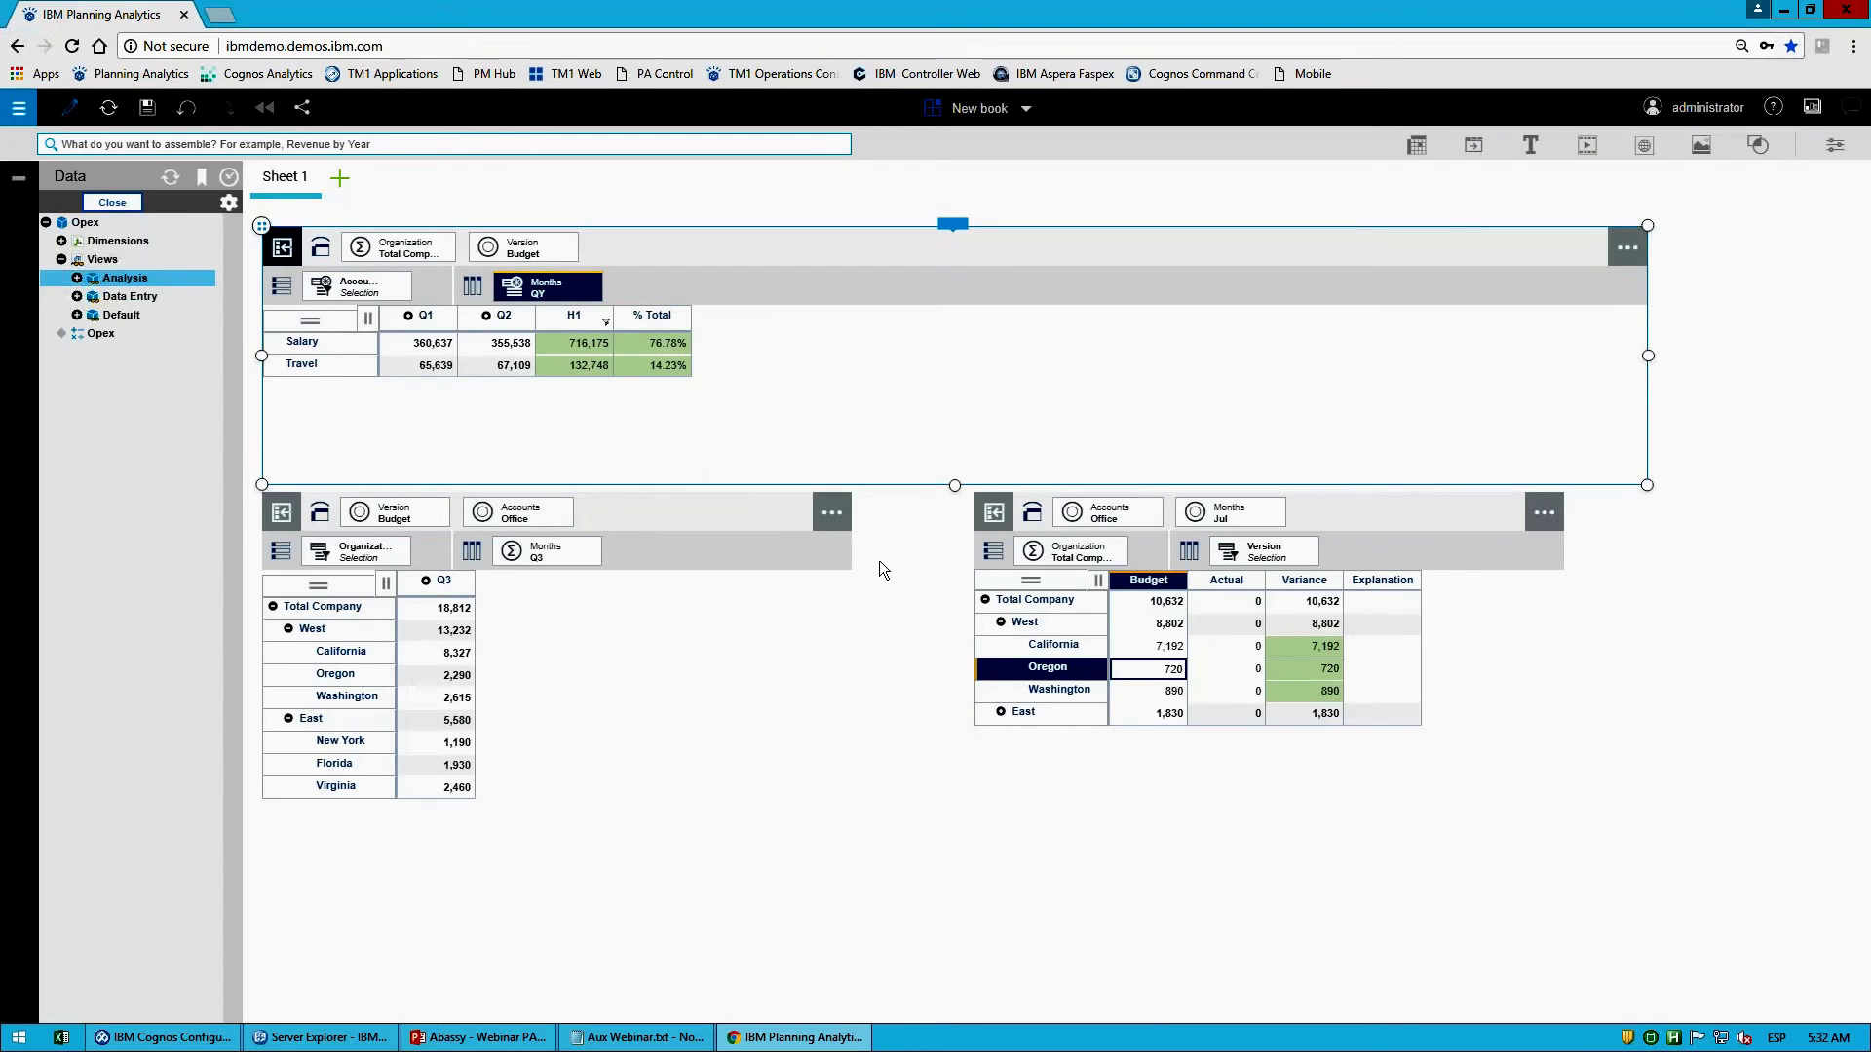
# Step: Delete the two lower views, the one with Q3 by organization and the one with July variances
pyautogui.click(783, 621)
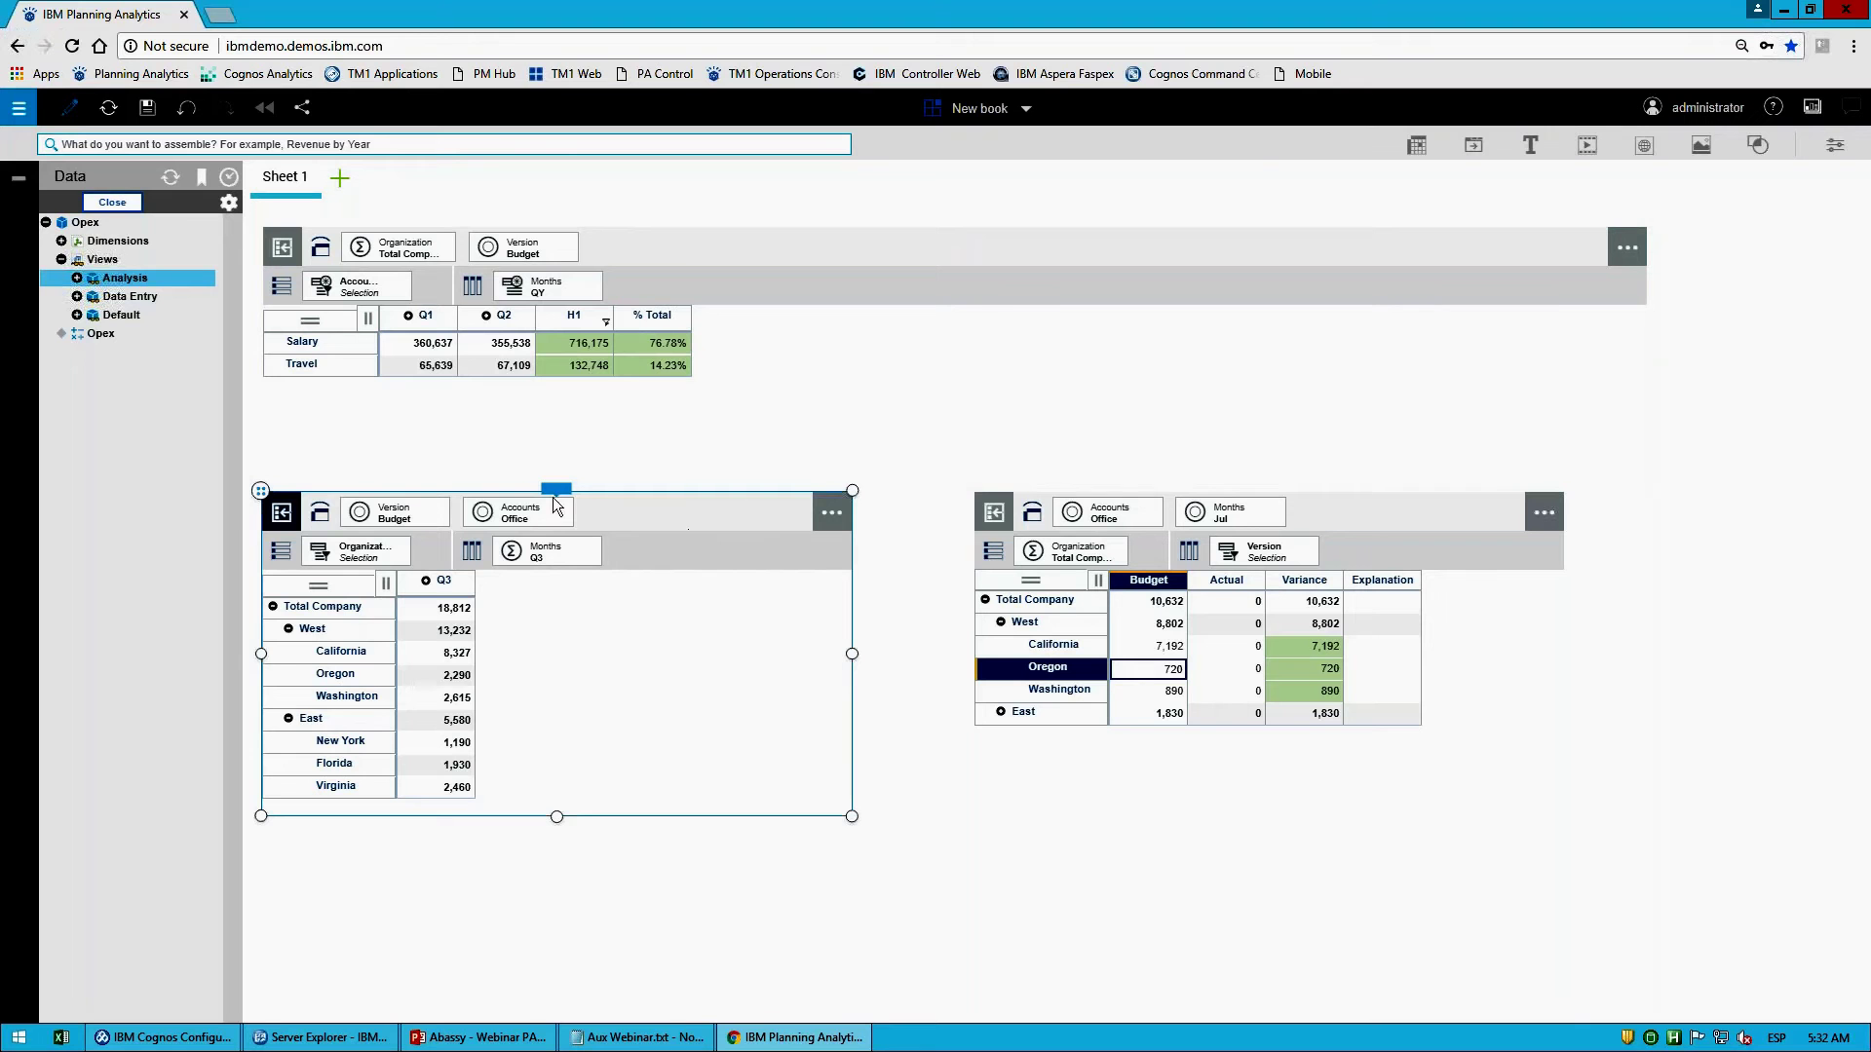
pyautogui.moveTo(555, 488)
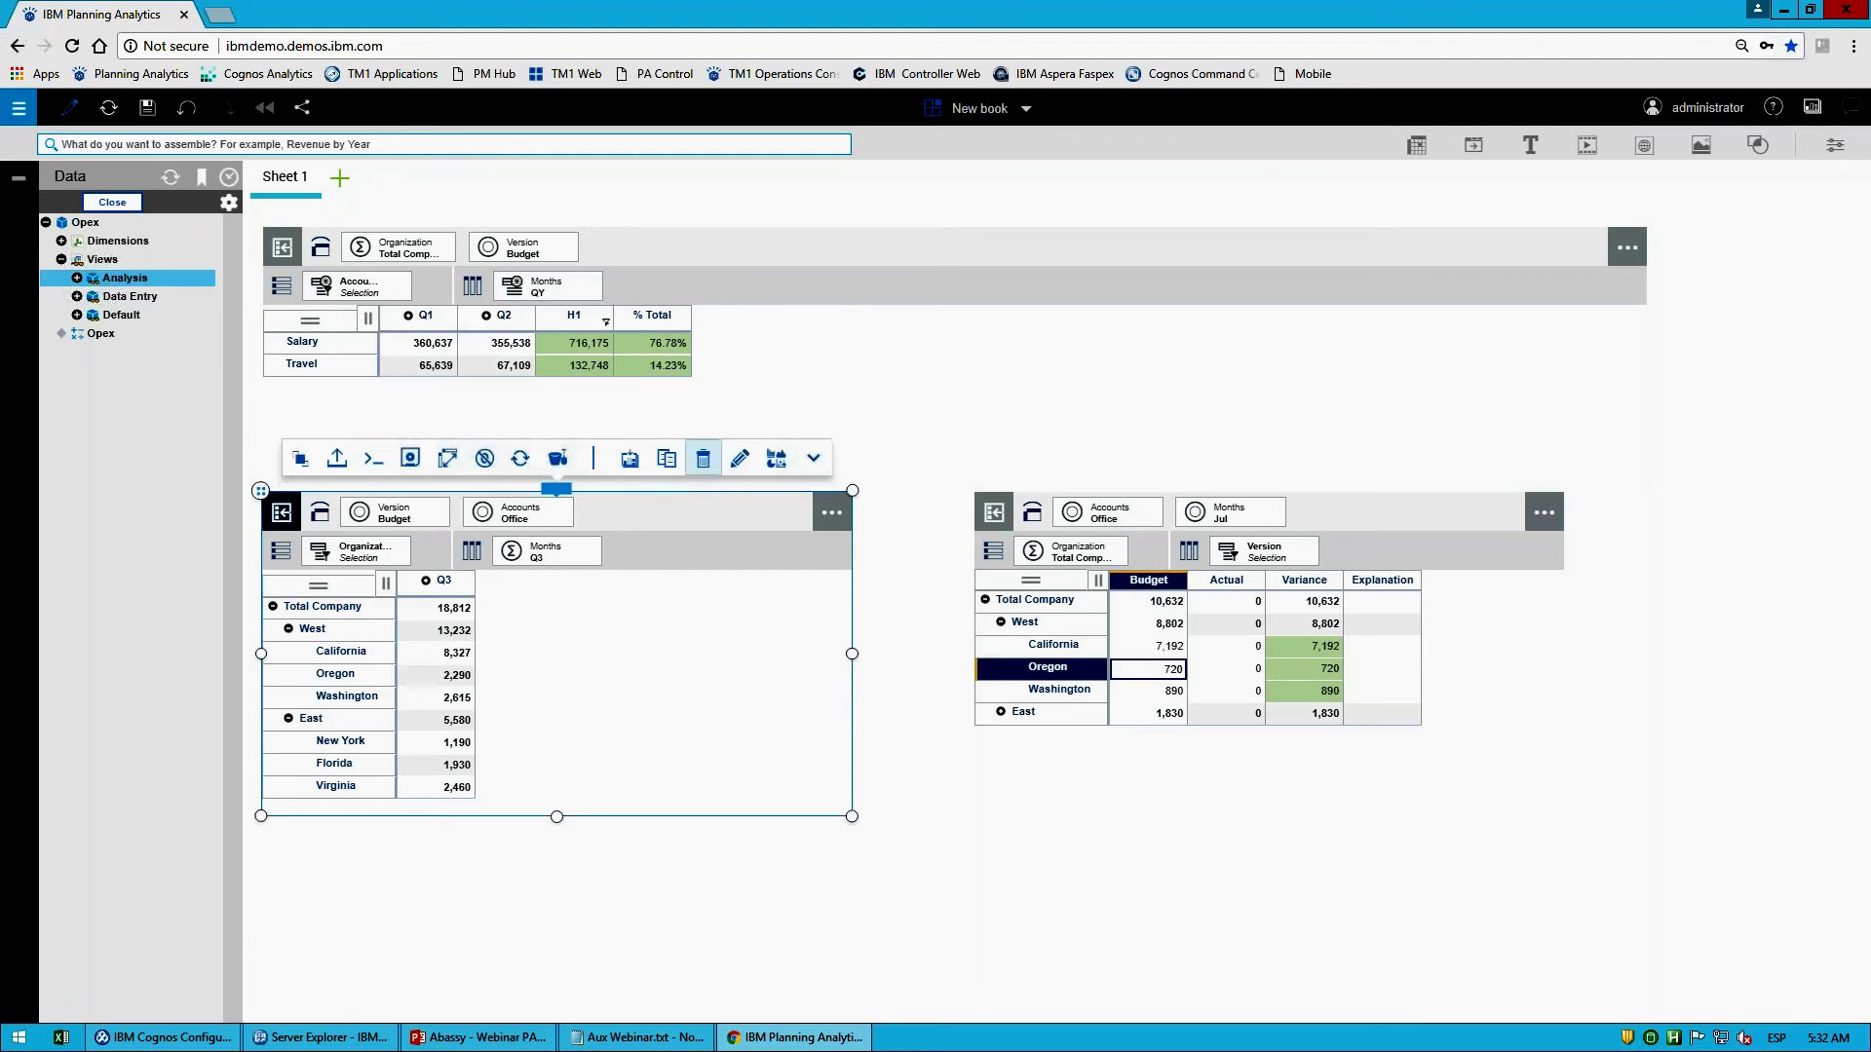
pyautogui.click(703, 458)
pyautogui.click(1317, 500)
pyautogui.moveTo(1268, 487)
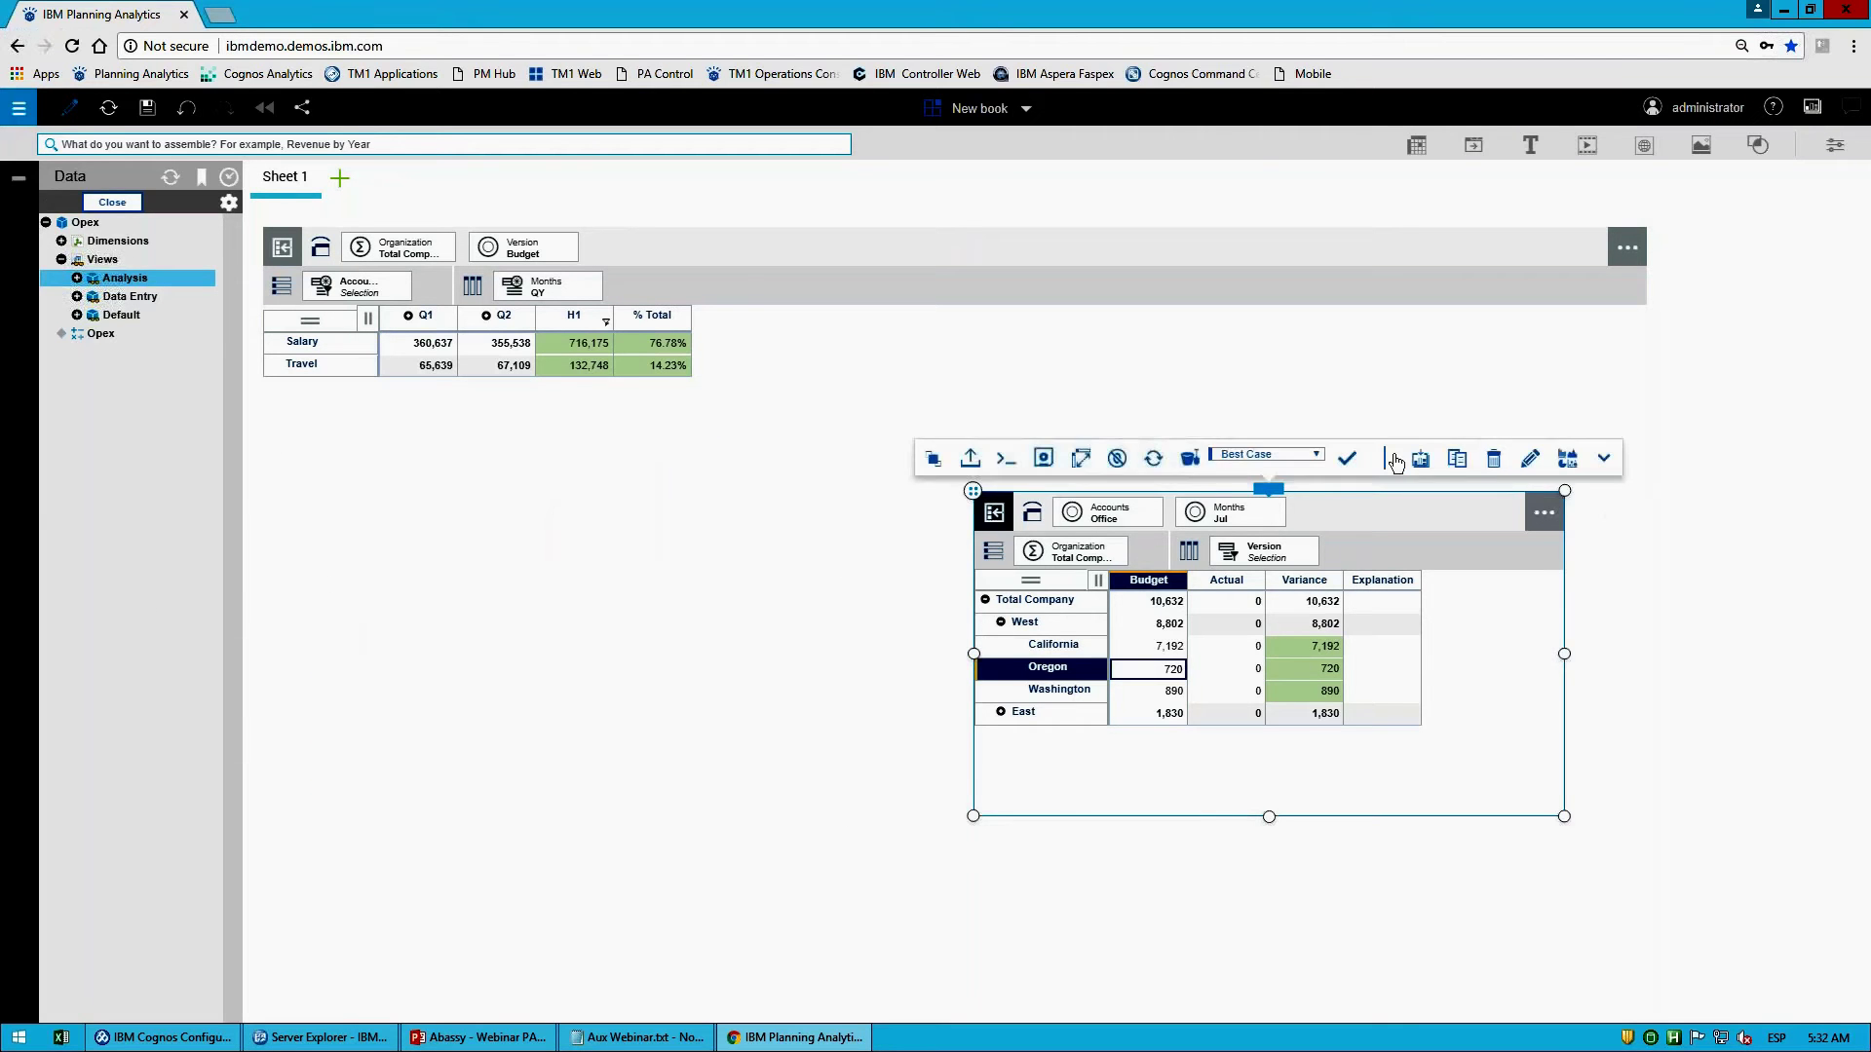
pyautogui.click(1487, 451)
# Step: Resize the remaining view to a narrower, slightly taller frame covering less than half of the sheet's width
pyautogui.click(1512, 359)
pyautogui.moveTo(1647, 485); pyautogui.dragTo(815, 554)
pyautogui.moveTo(826, 551); pyautogui.dragTo(926, 548)
# Step: Swap Accounts with Organization on the rows and Months with Version on the columns, and set the Months context to H1
pyautogui.moveTo(355, 285); pyautogui.dragTo(413, 263)
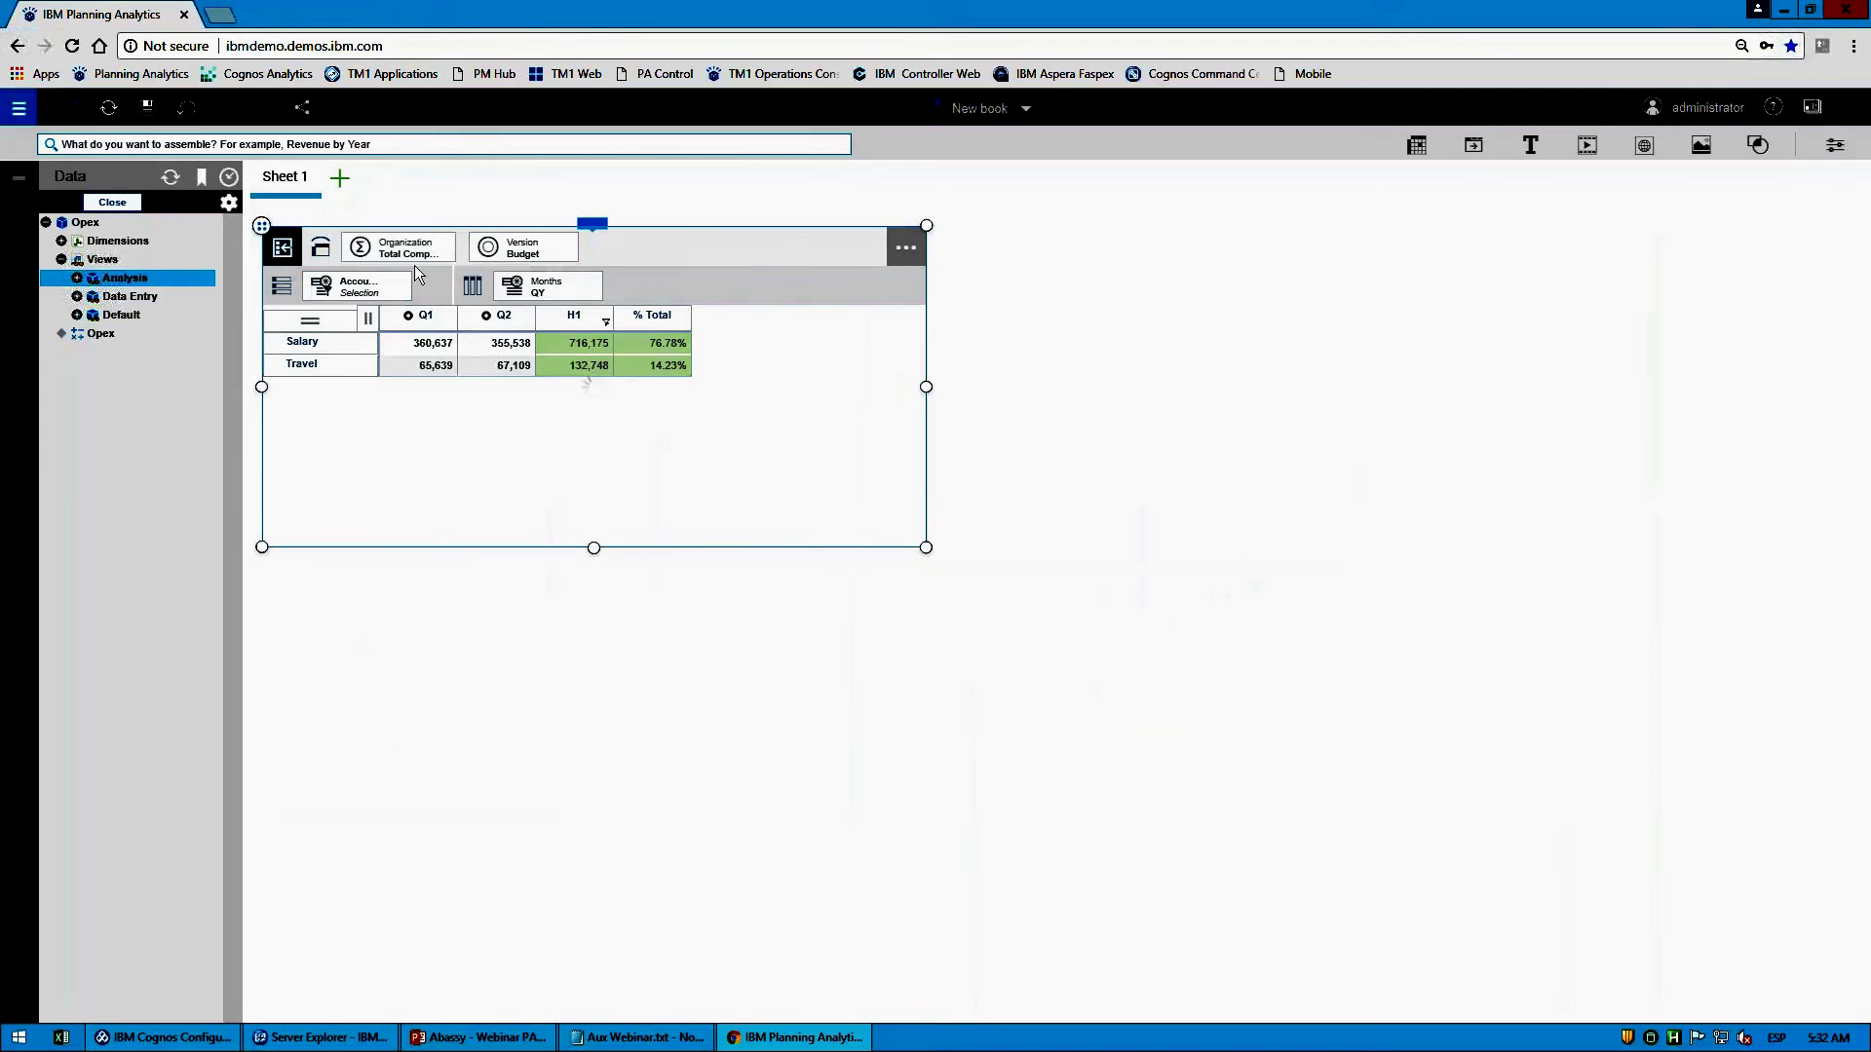
pyautogui.click(409, 250)
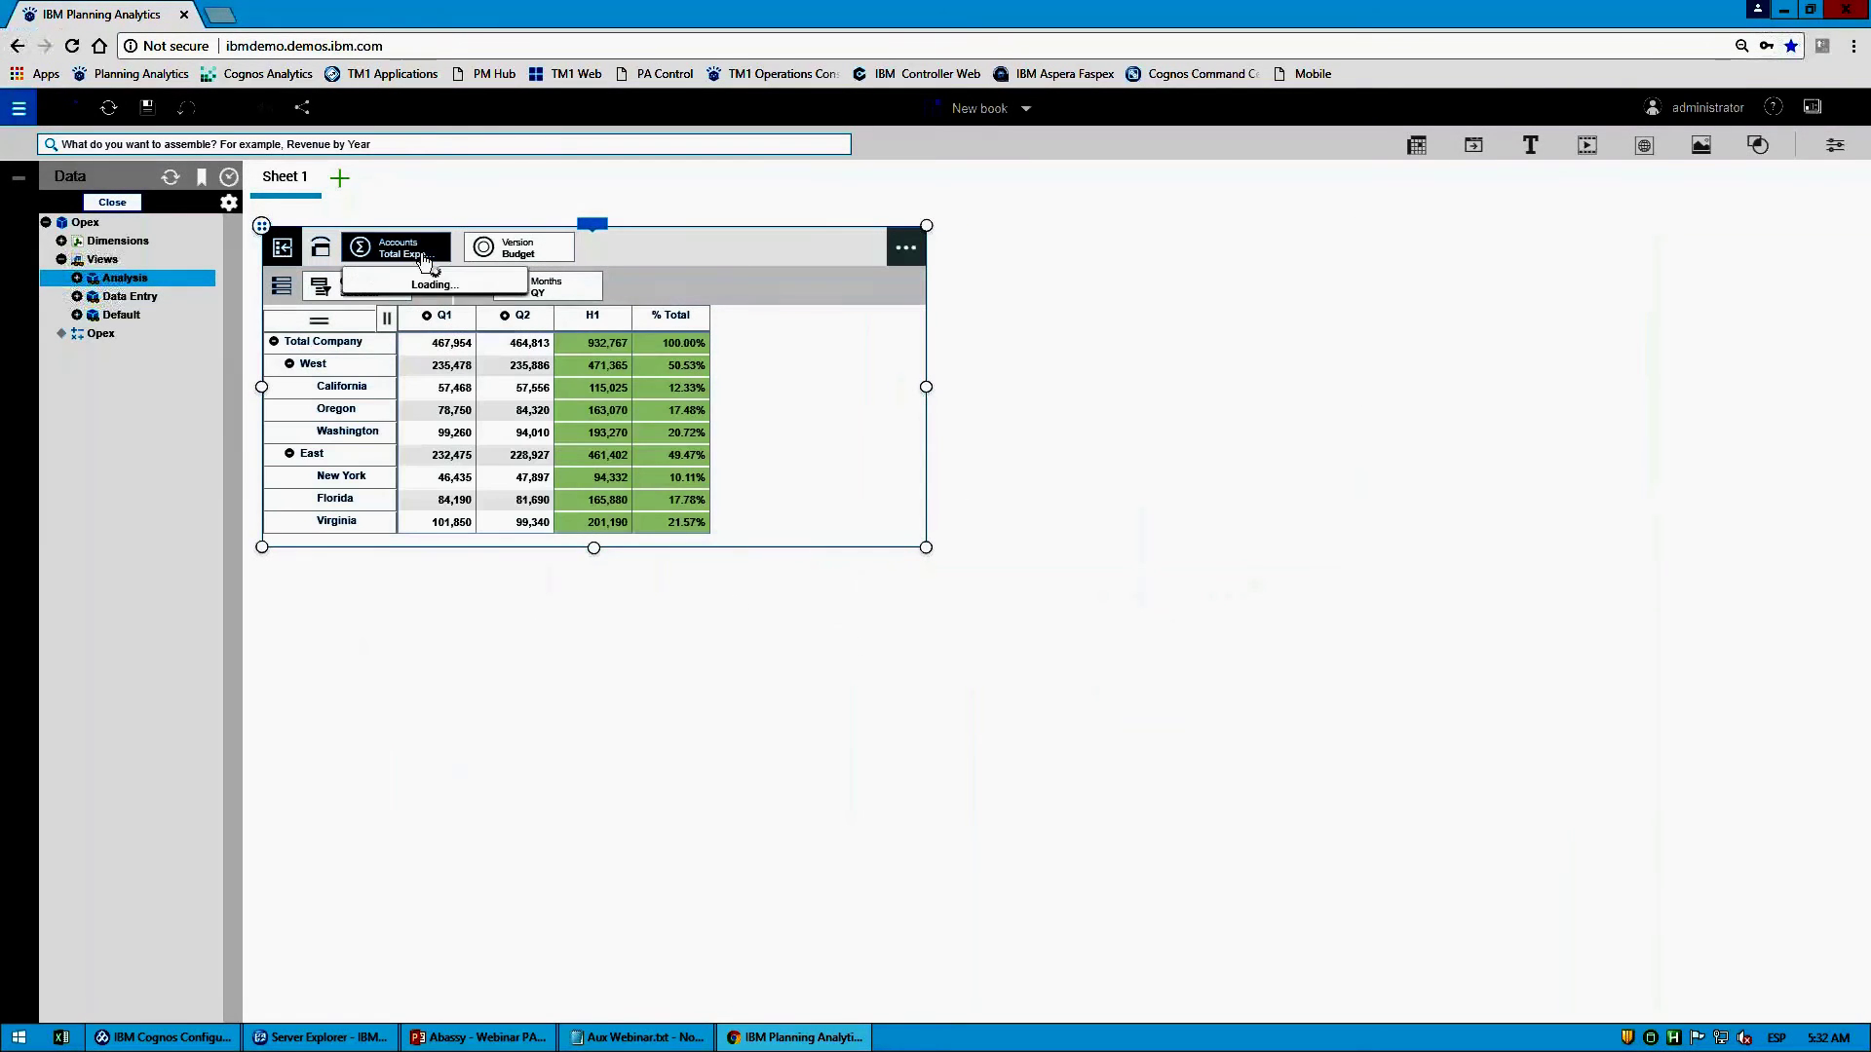
pyautogui.click(654, 285)
pyautogui.moveTo(572, 290); pyautogui.dragTo(553, 254)
pyautogui.click(554, 250)
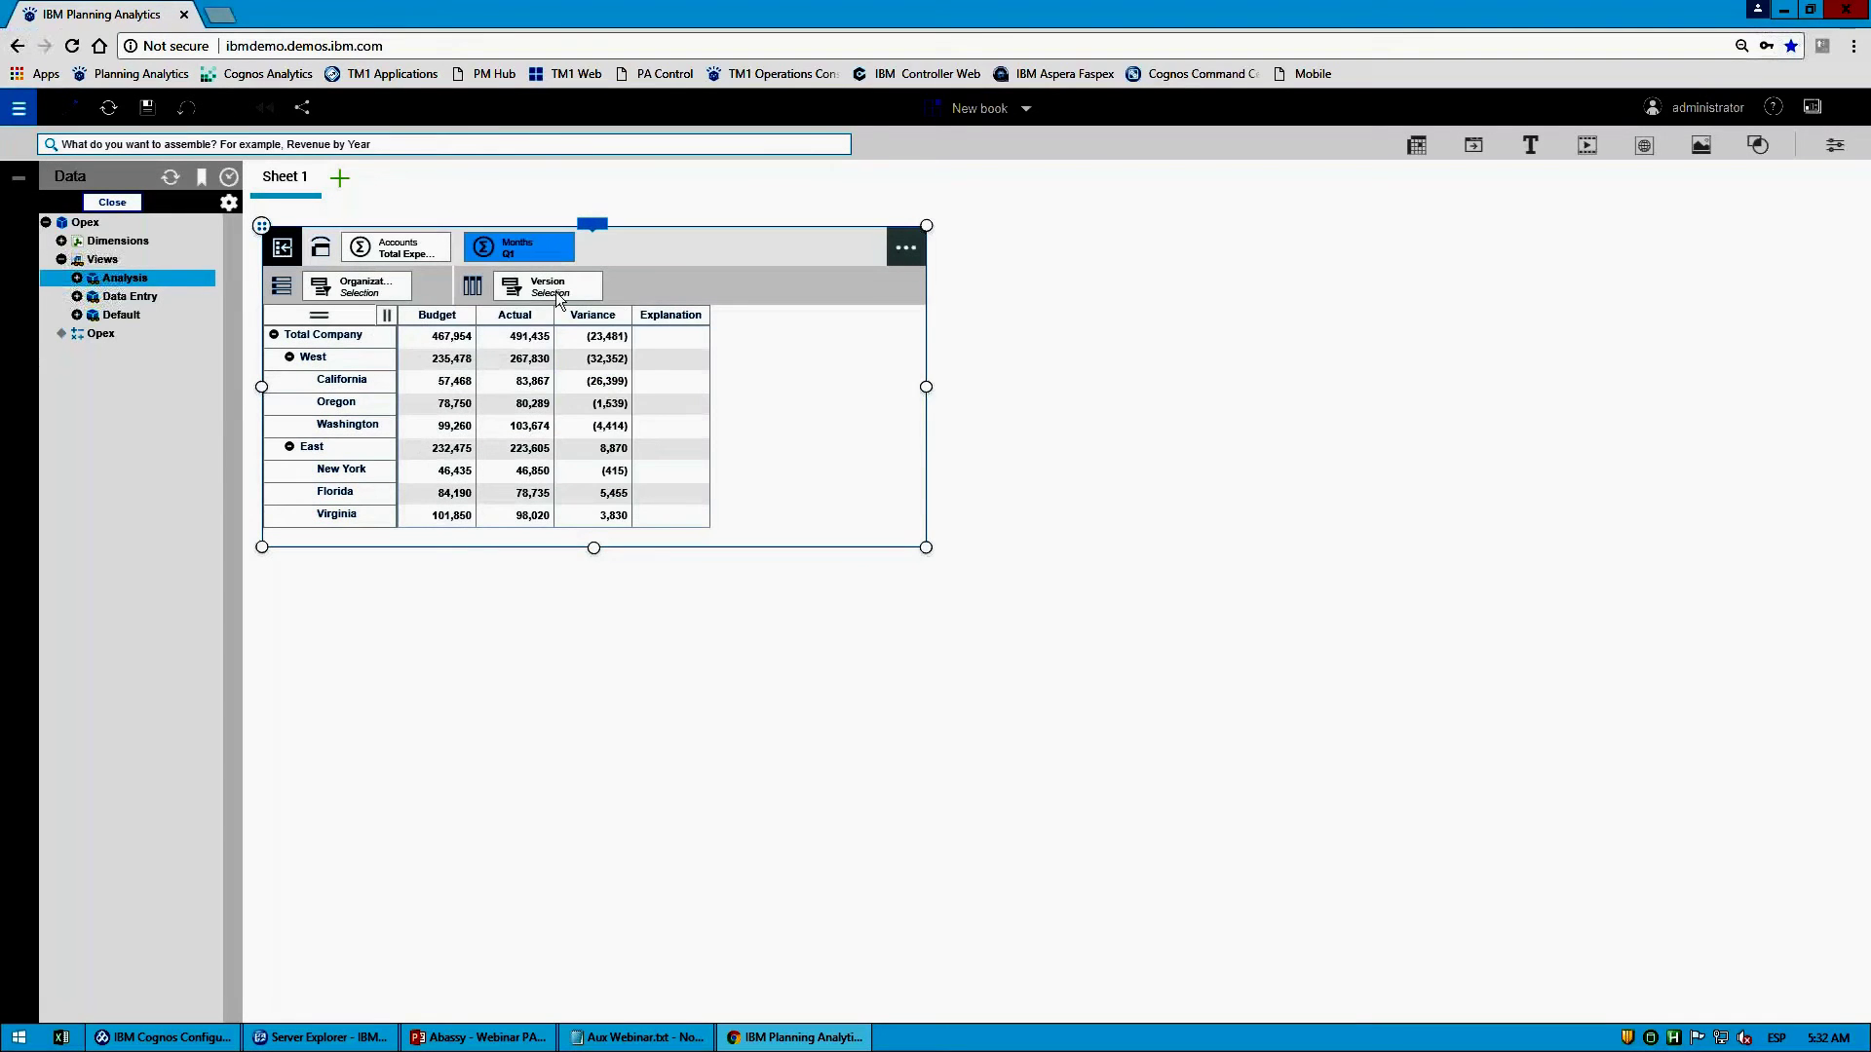
pyautogui.click(497, 339)
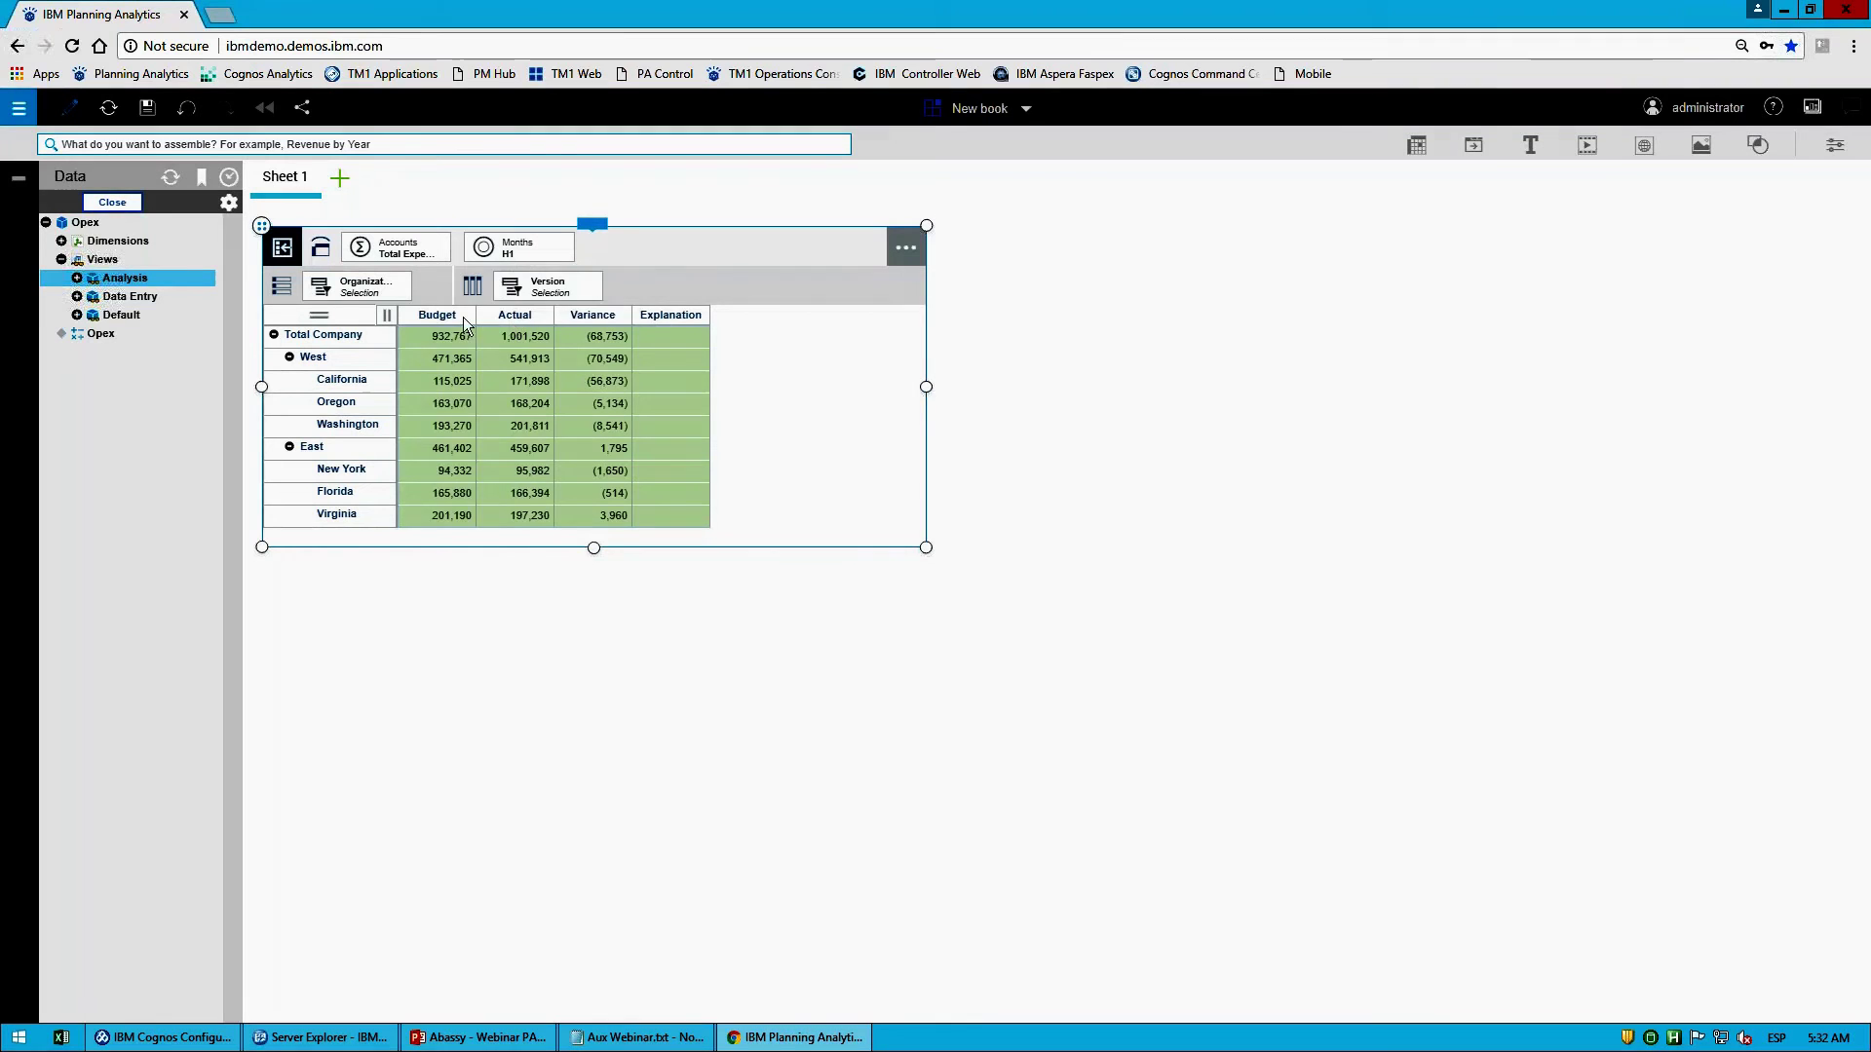
# Step: Keep only the Budget, Actual and Variance columns in the view
pyautogui.keyDown('shift'); pyautogui.click(621, 314); pyautogui.keyUp('shift')
pyautogui.rightClick(622, 314)
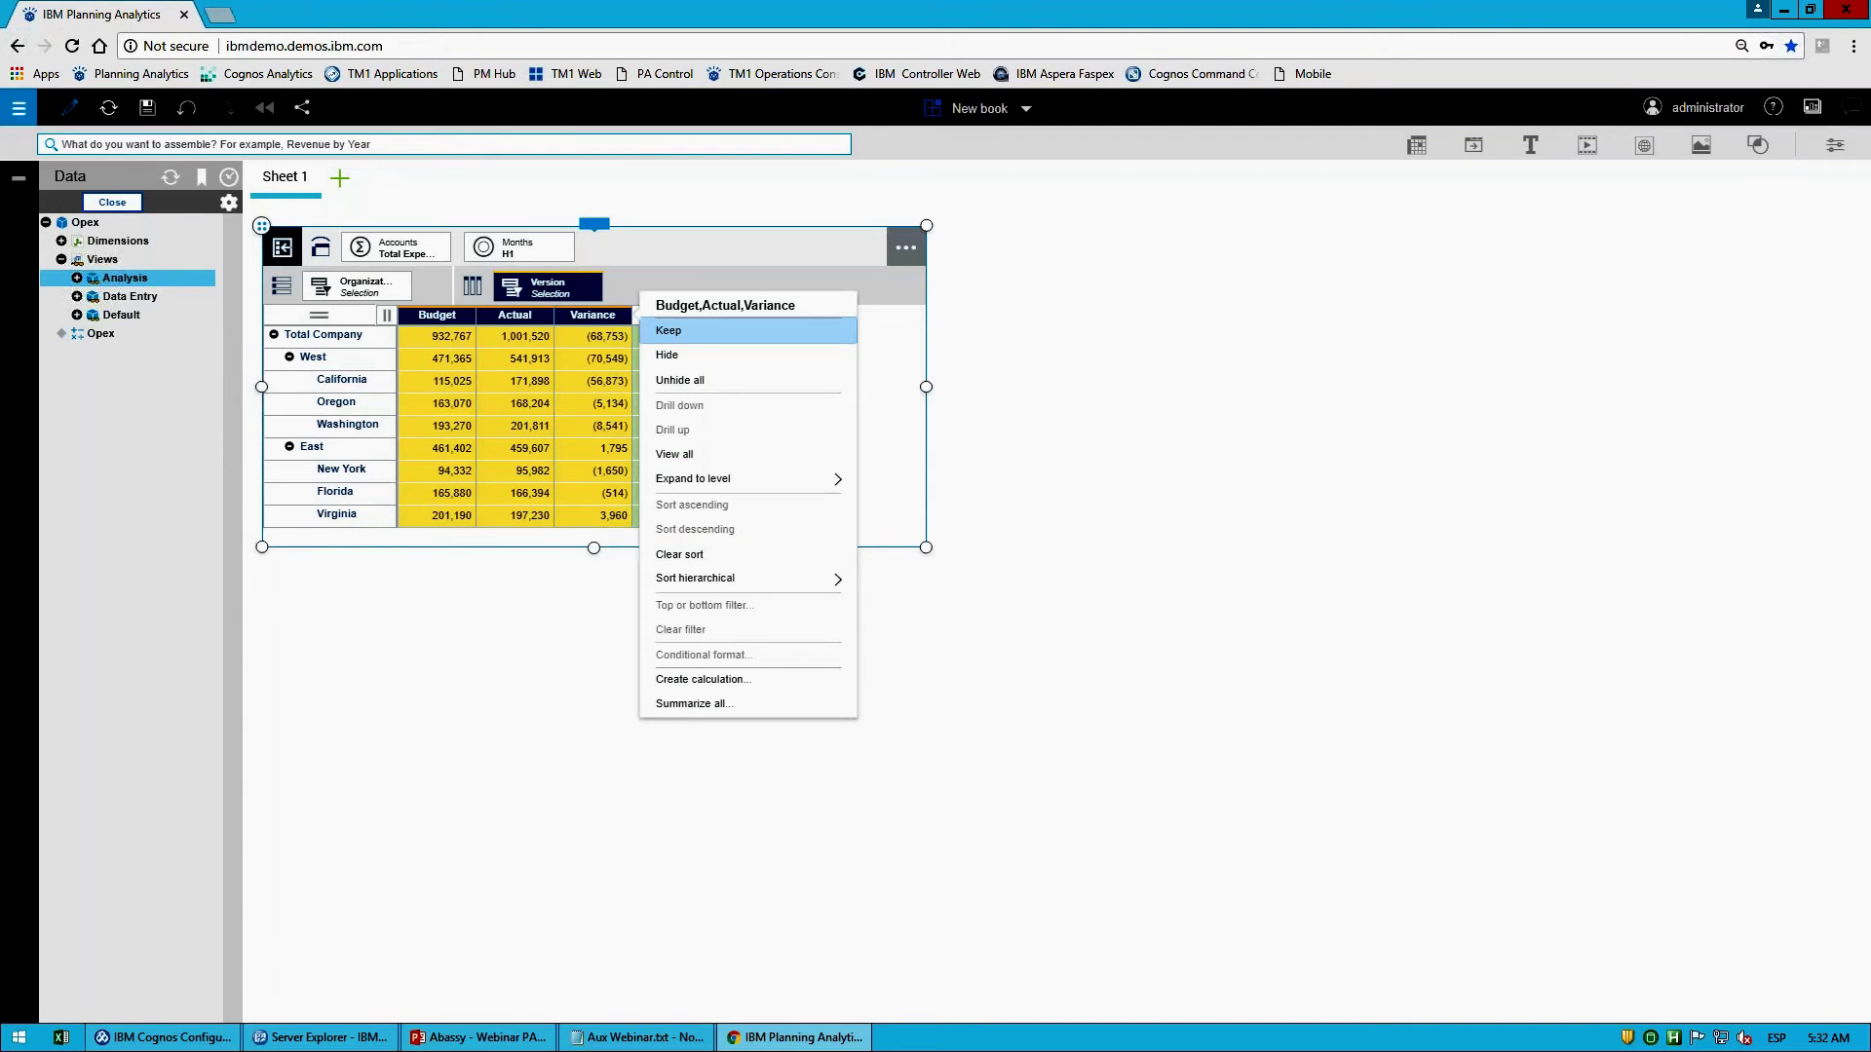
pyautogui.click(673, 332)
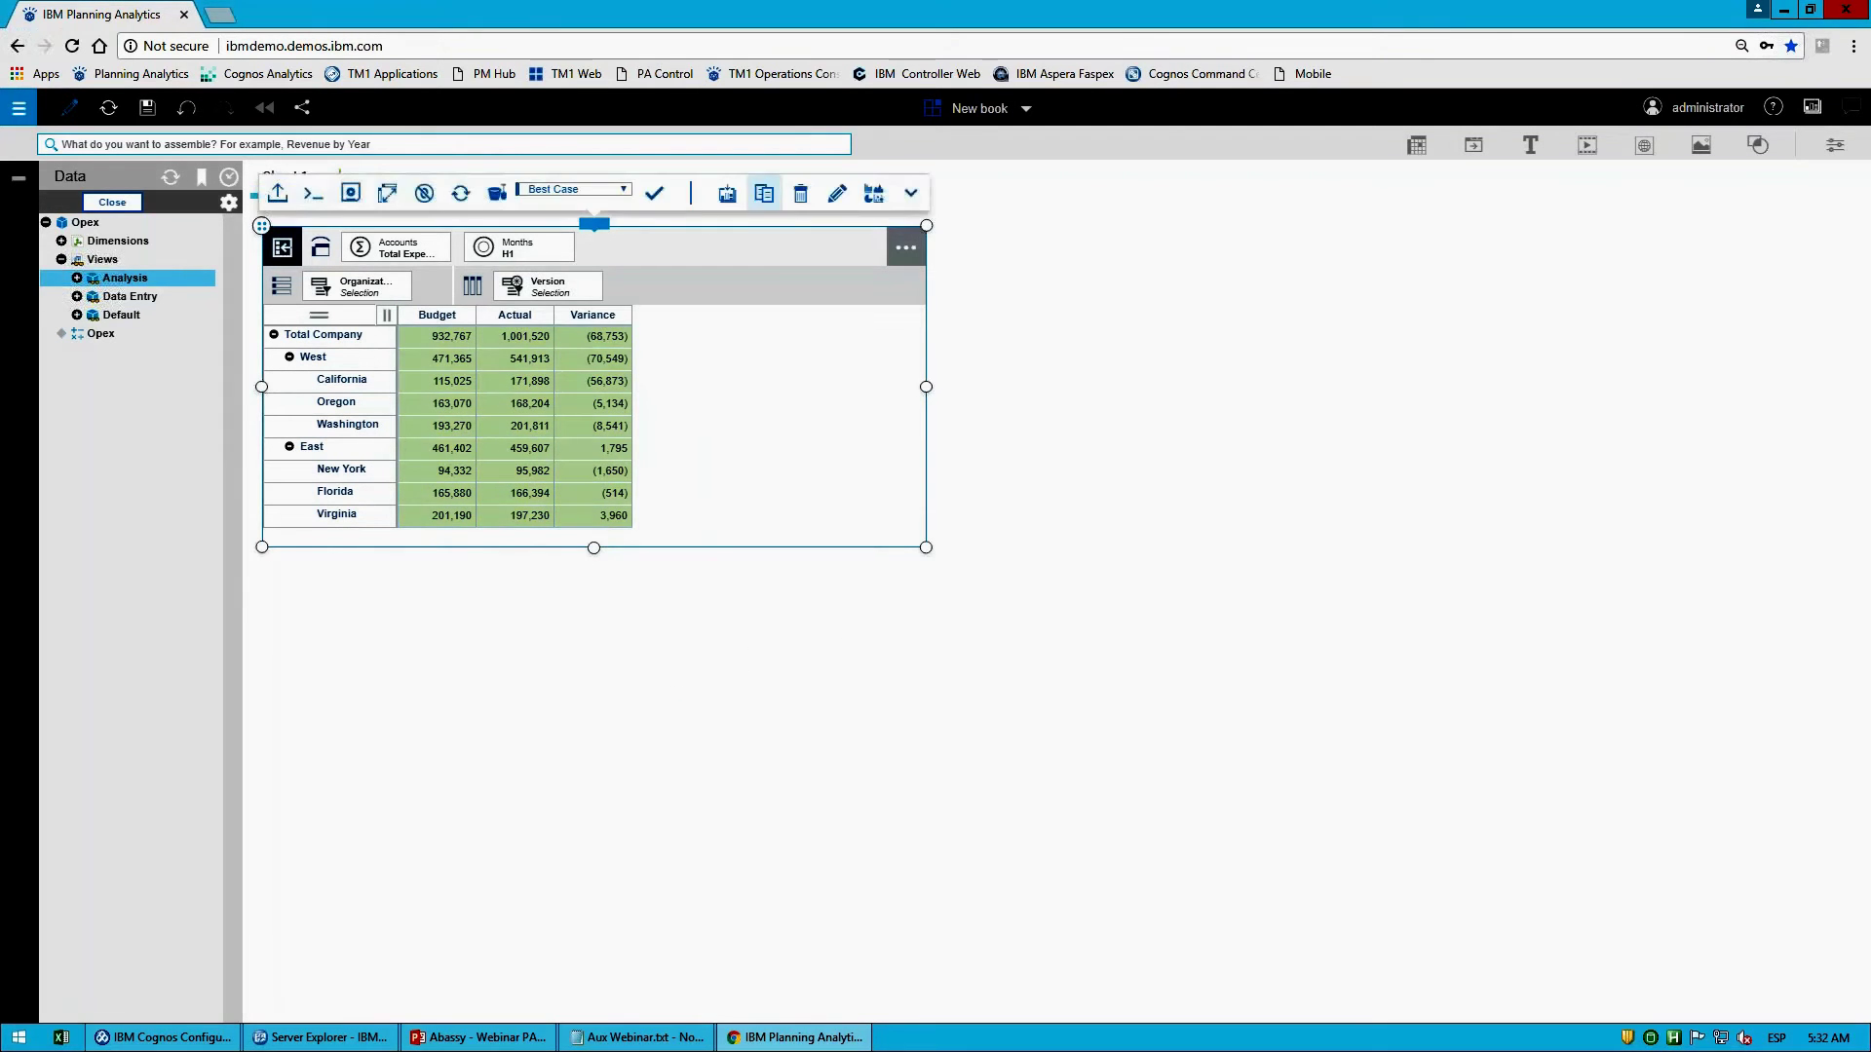
# Step: Duplicate the view twice so the sheet holds three copies
pyautogui.click(764, 193)
pyautogui.click(576, 227)
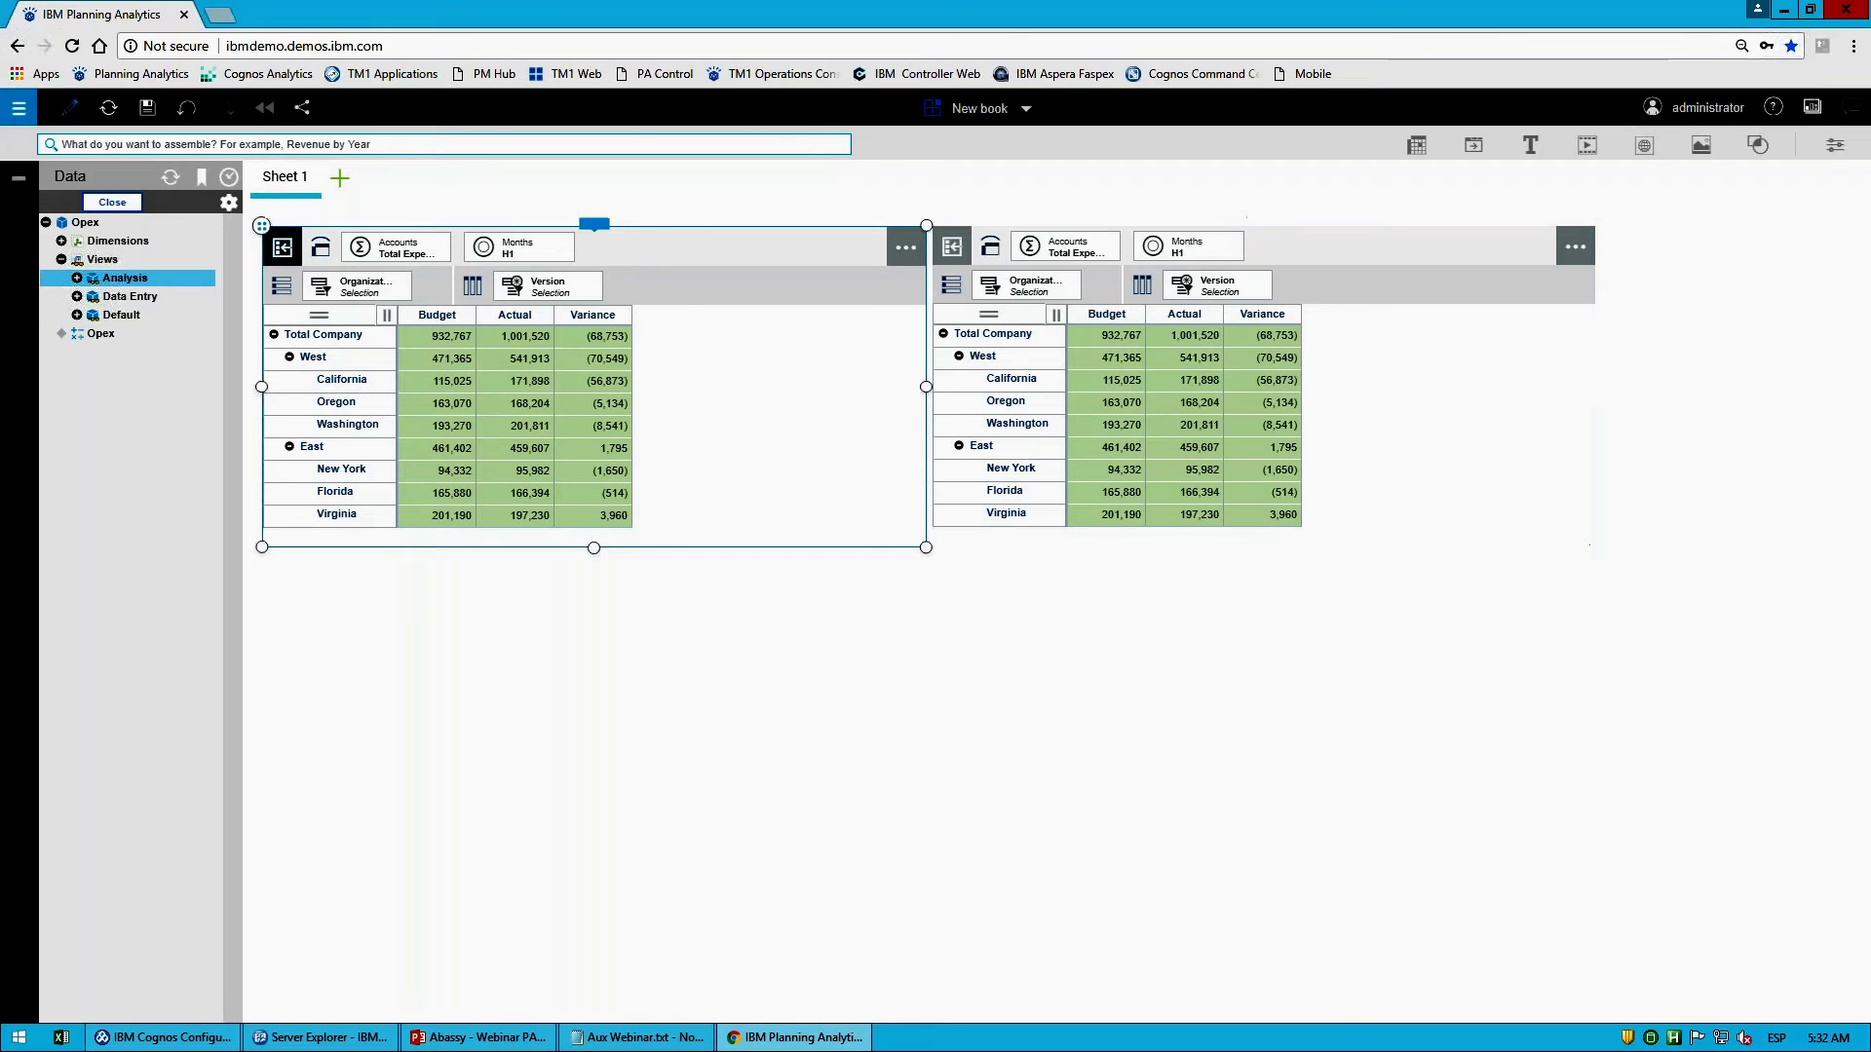
pyautogui.click(781, 193)
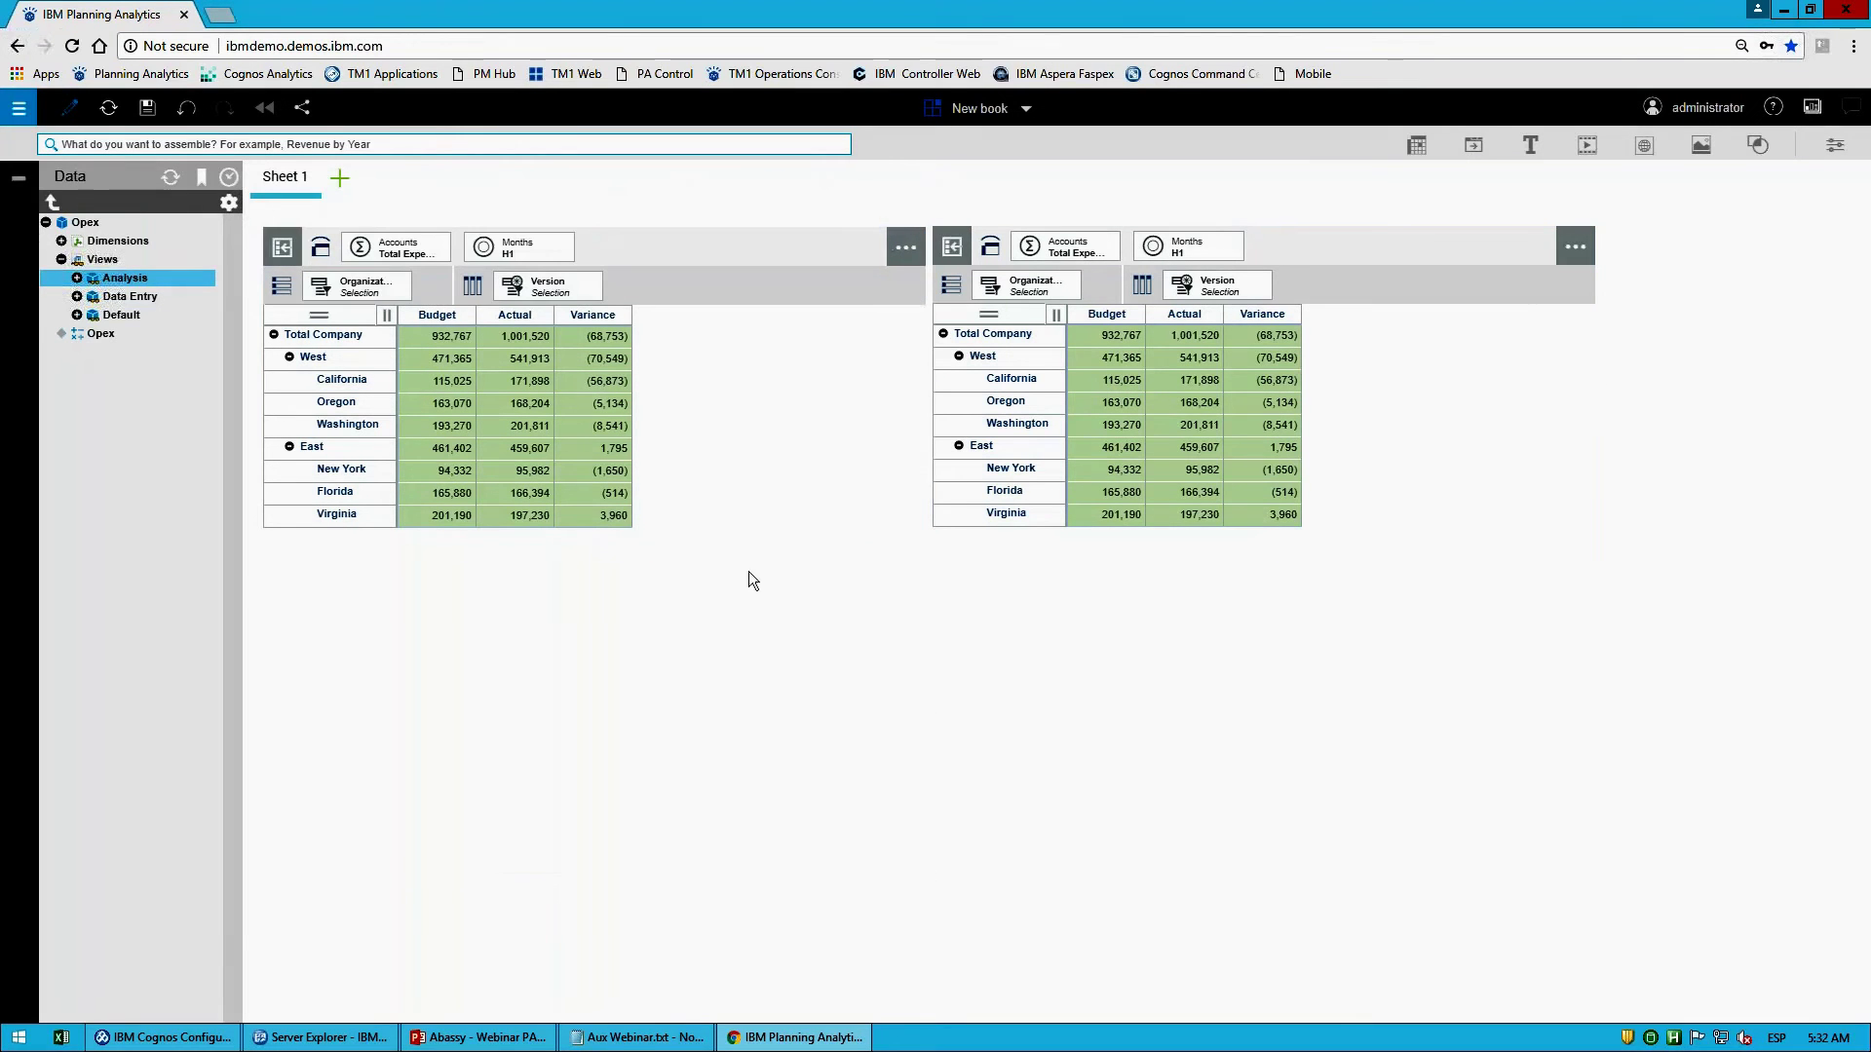
# Step: Keep only the Budget column in the original view
pyautogui.click(460, 317)
pyautogui.rightClick(463, 318)
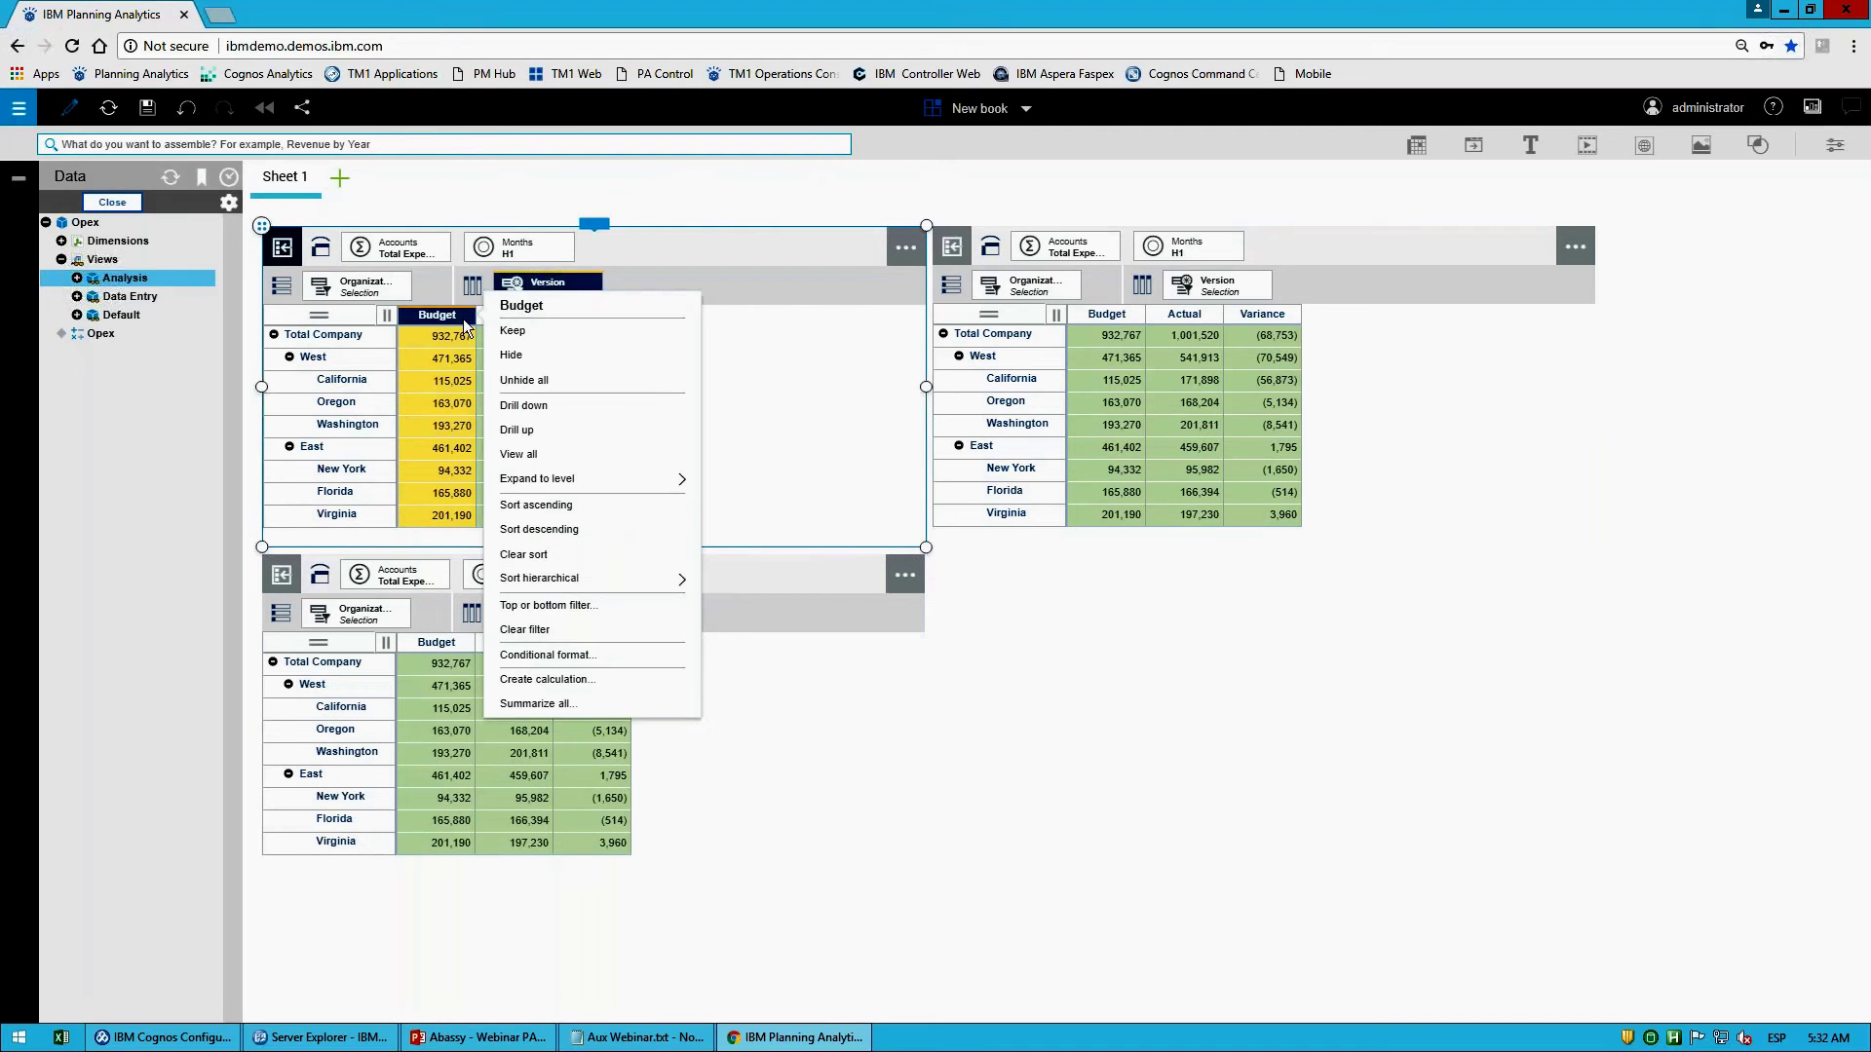
pyautogui.click(513, 330)
# Step: Change the original view's visualization to a US map colored by Budget
pyautogui.click(596, 224)
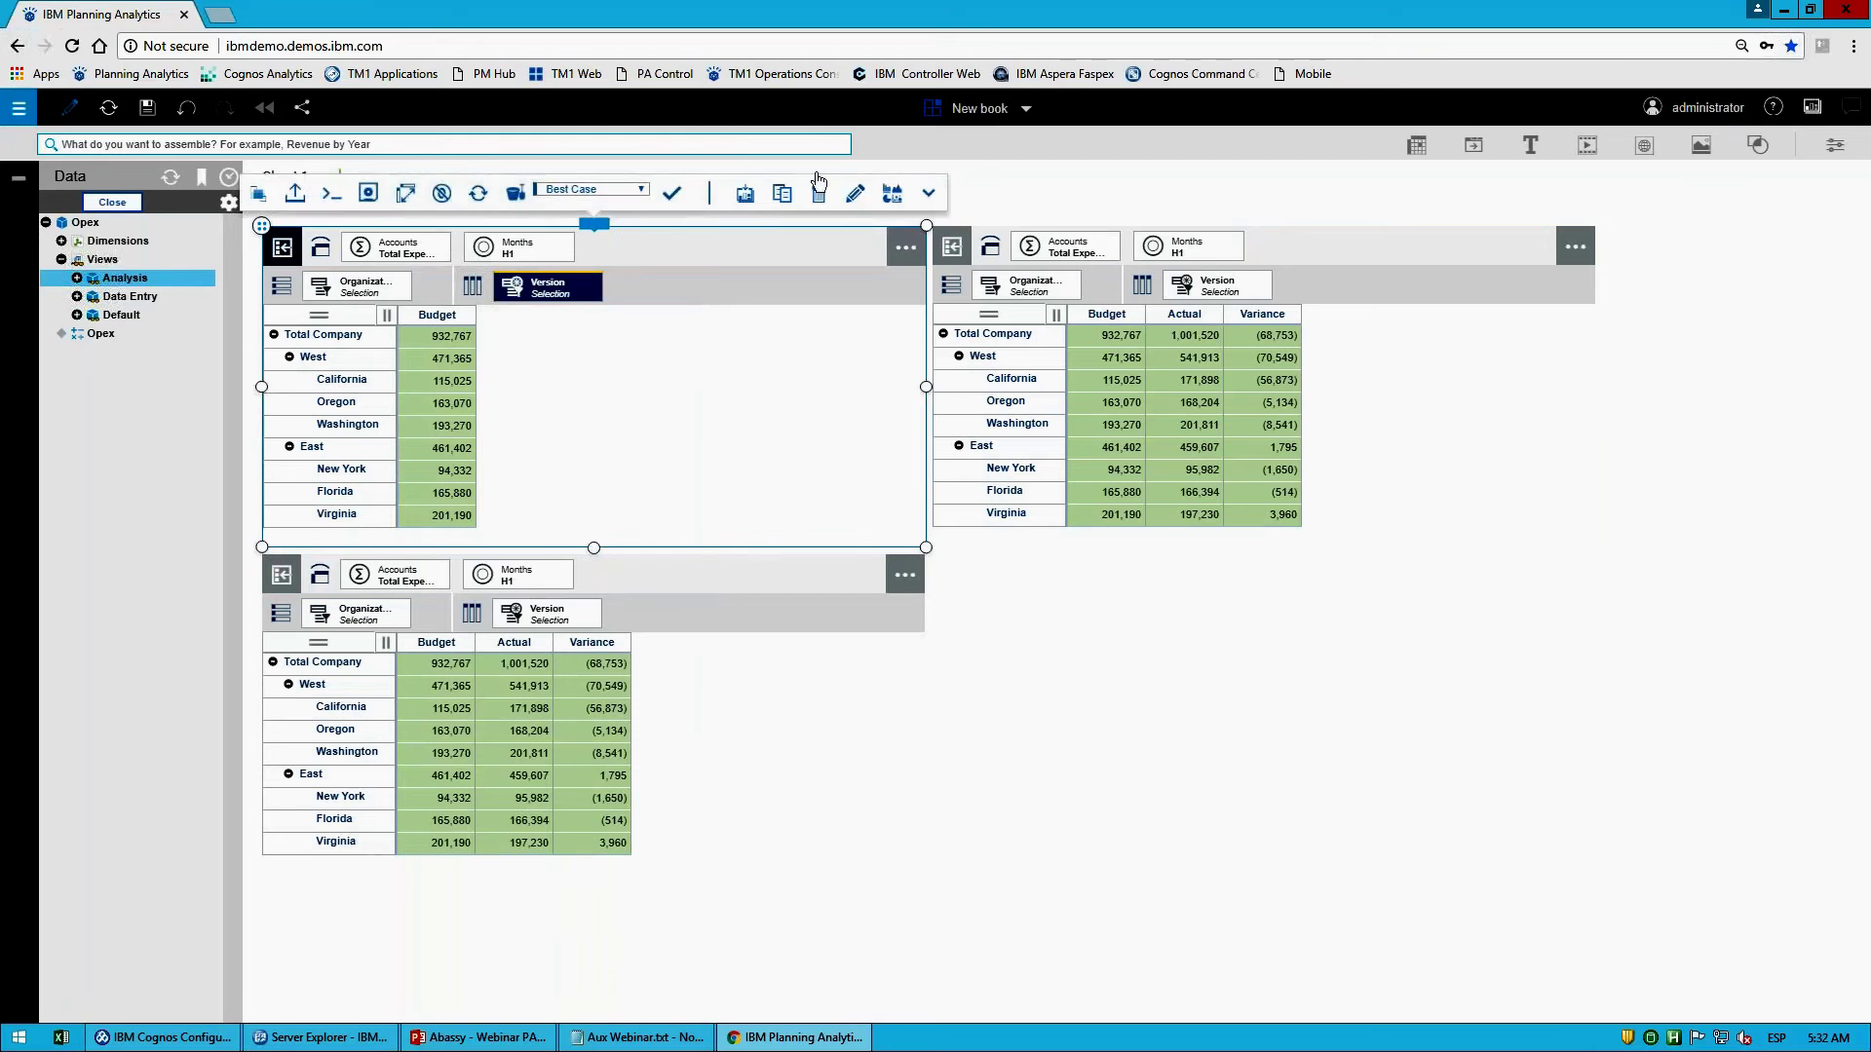
pyautogui.click(861, 194)
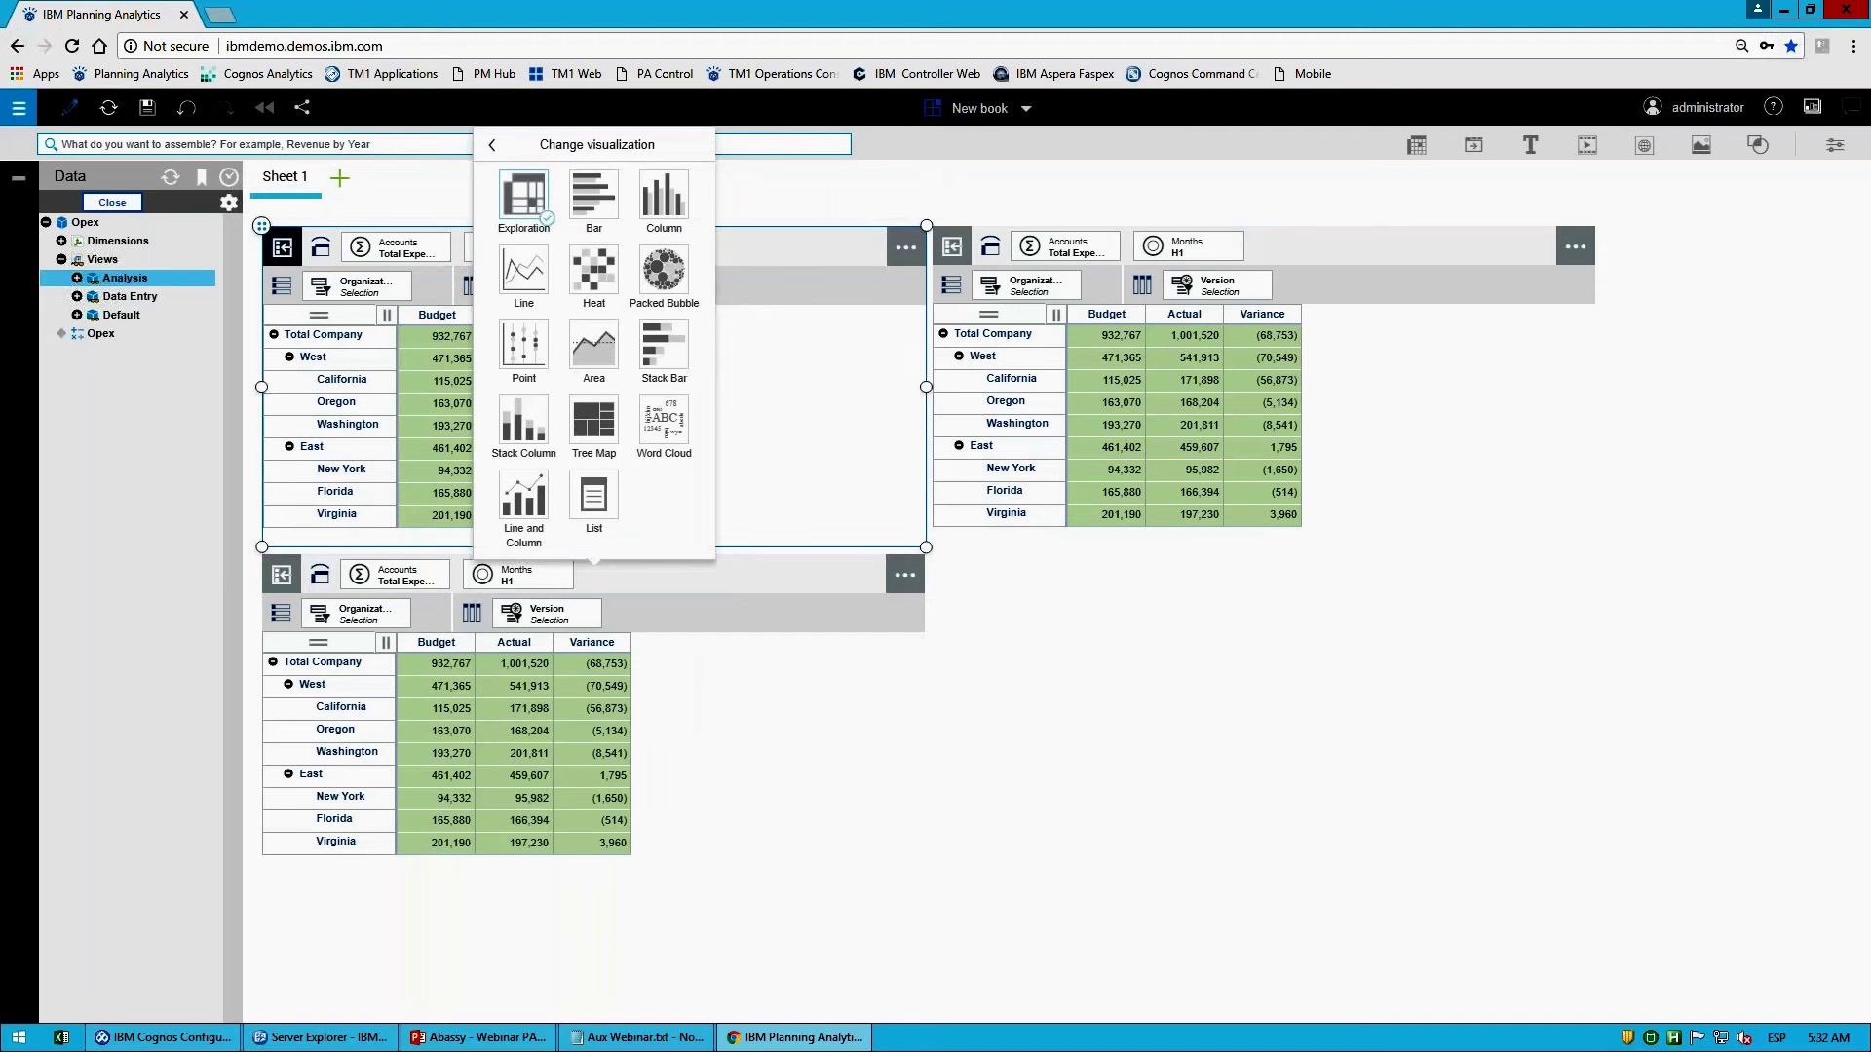
pyautogui.click(643, 229)
pyautogui.click(856, 194)
pyautogui.click(580, 205)
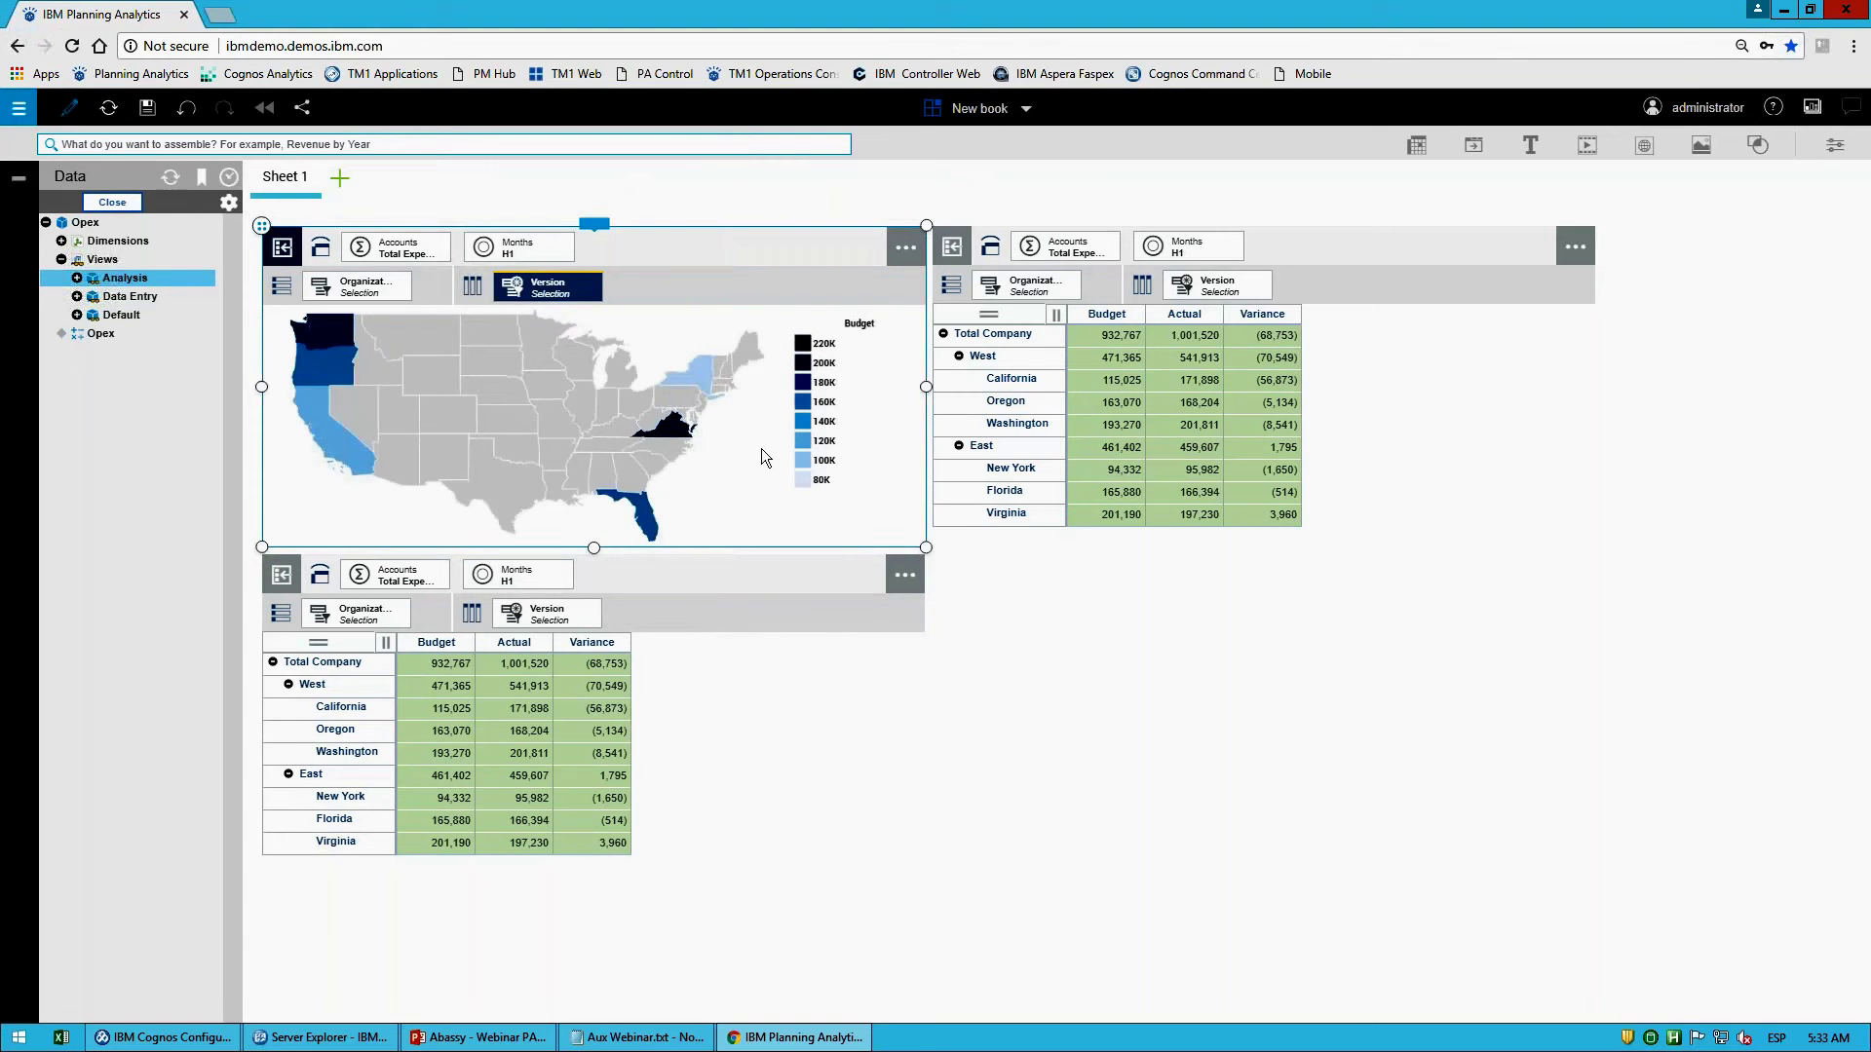
# Step: Swap Version with Accounts on the columns of the copy beside the map, and change its visualization to a heat map
pyautogui.click(1481, 278)
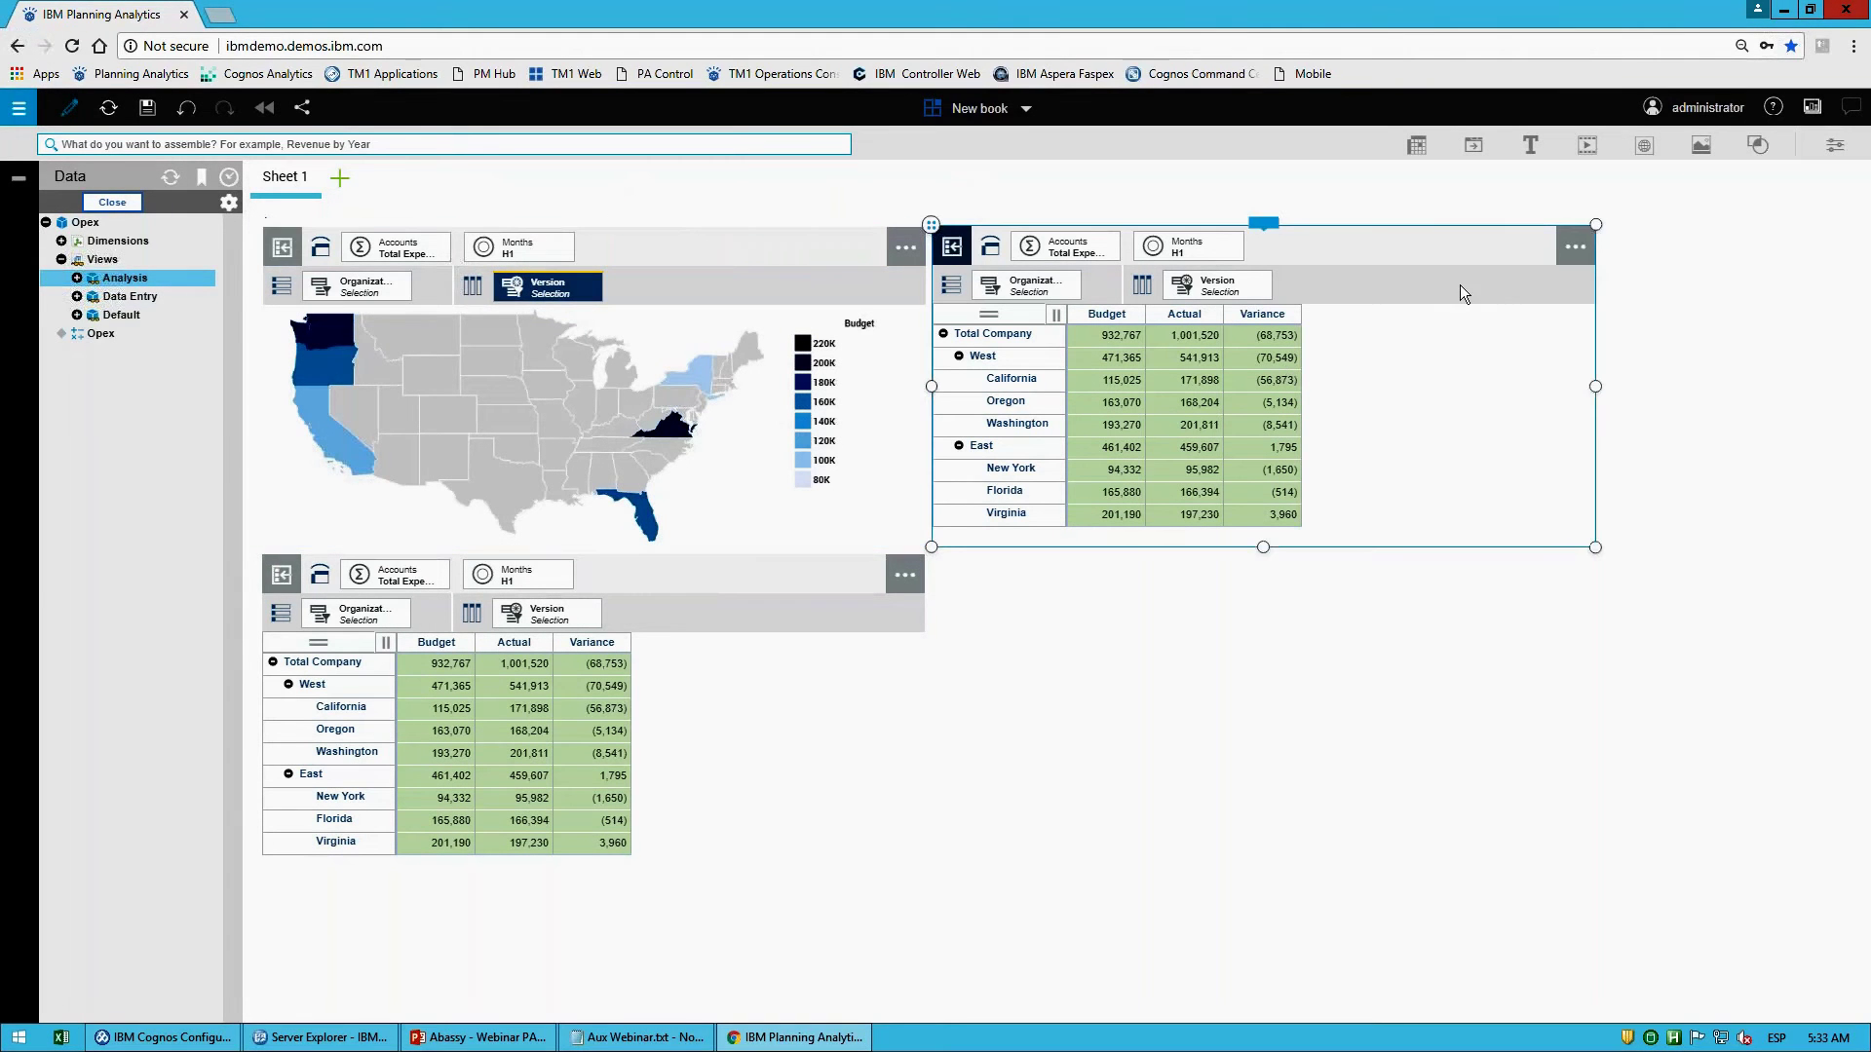
pyautogui.moveTo(1095, 240); pyautogui.dragTo(1218, 290)
pyautogui.click(1264, 227)
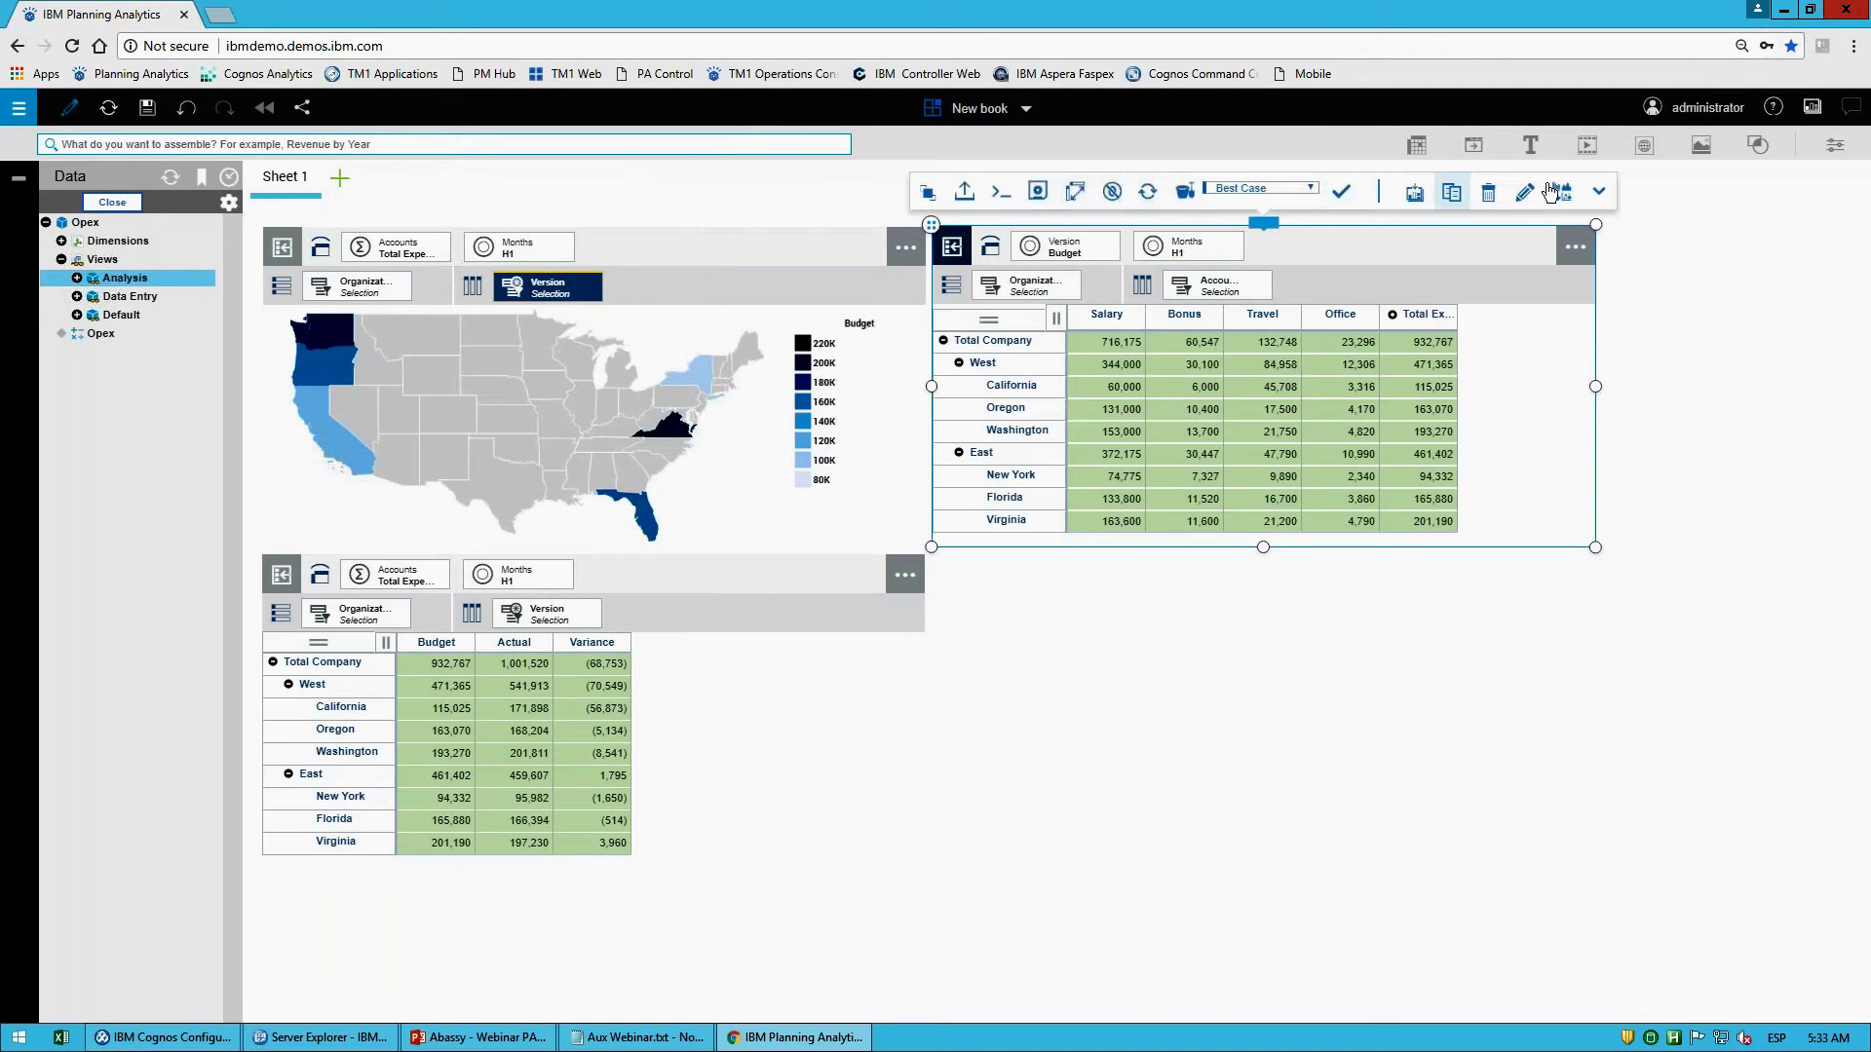
pyautogui.click(1561, 194)
pyautogui.click(1267, 201)
pyautogui.click(1263, 224)
pyautogui.click(1561, 194)
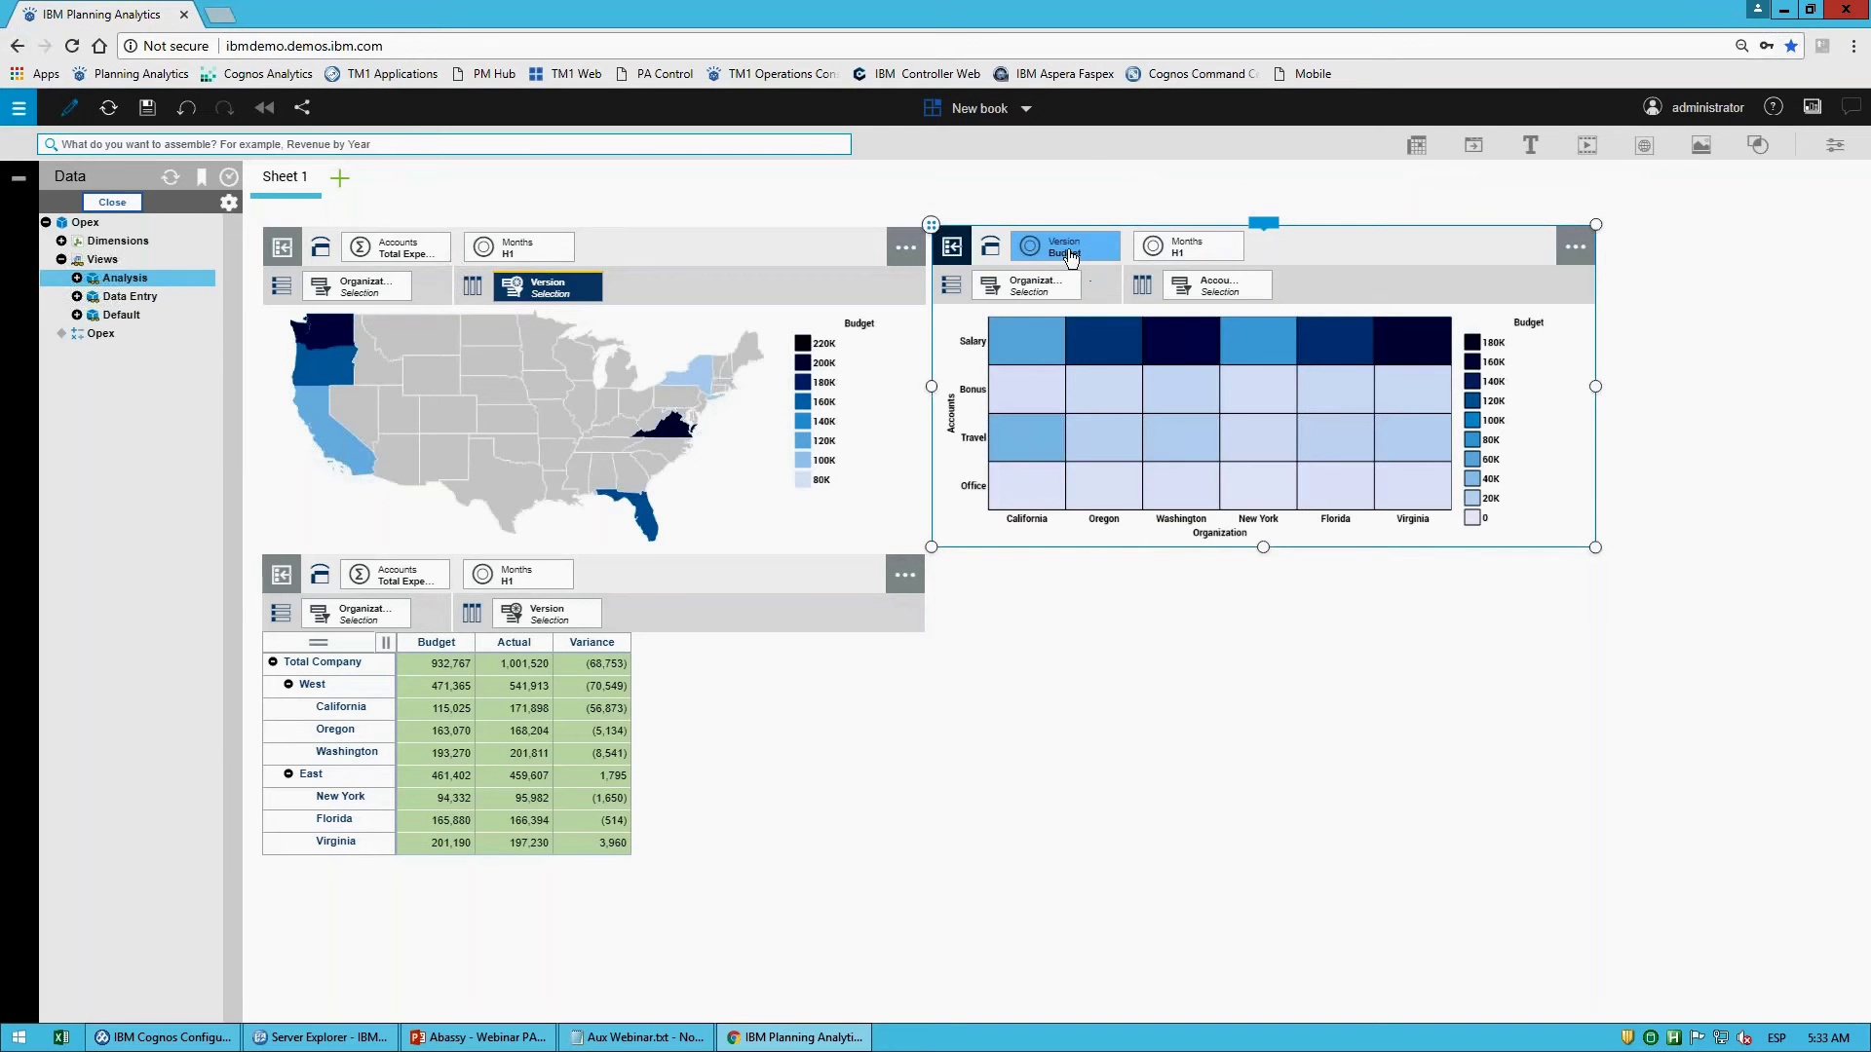
# Step: Place a standalone Version selector on the sheet and synchronize dimensions for the map and heat map views, turning off Accounts, Months and Organization
pyautogui.moveTo(1068, 255); pyautogui.dragTo(1083, 653)
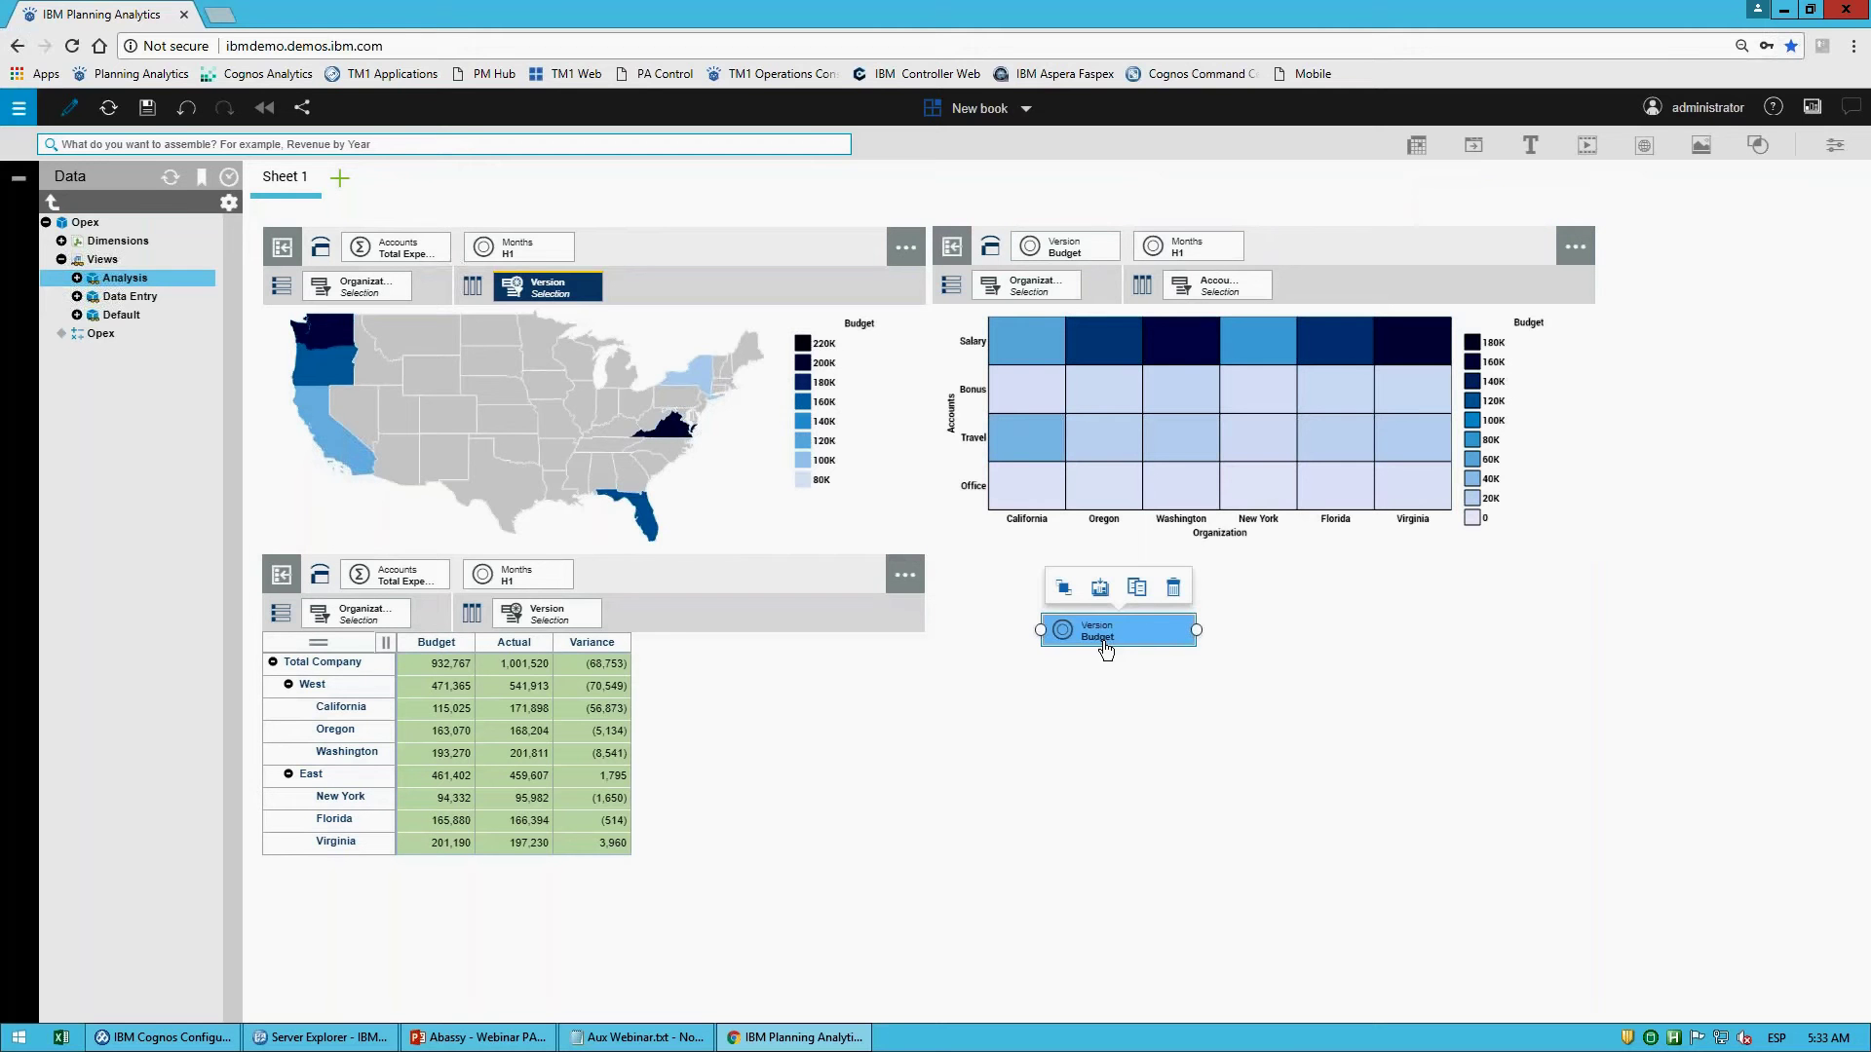
pyautogui.click(898, 495)
pyautogui.keyDown('ctrl'); pyautogui.click(1563, 392); pyautogui.keyUp('ctrl')
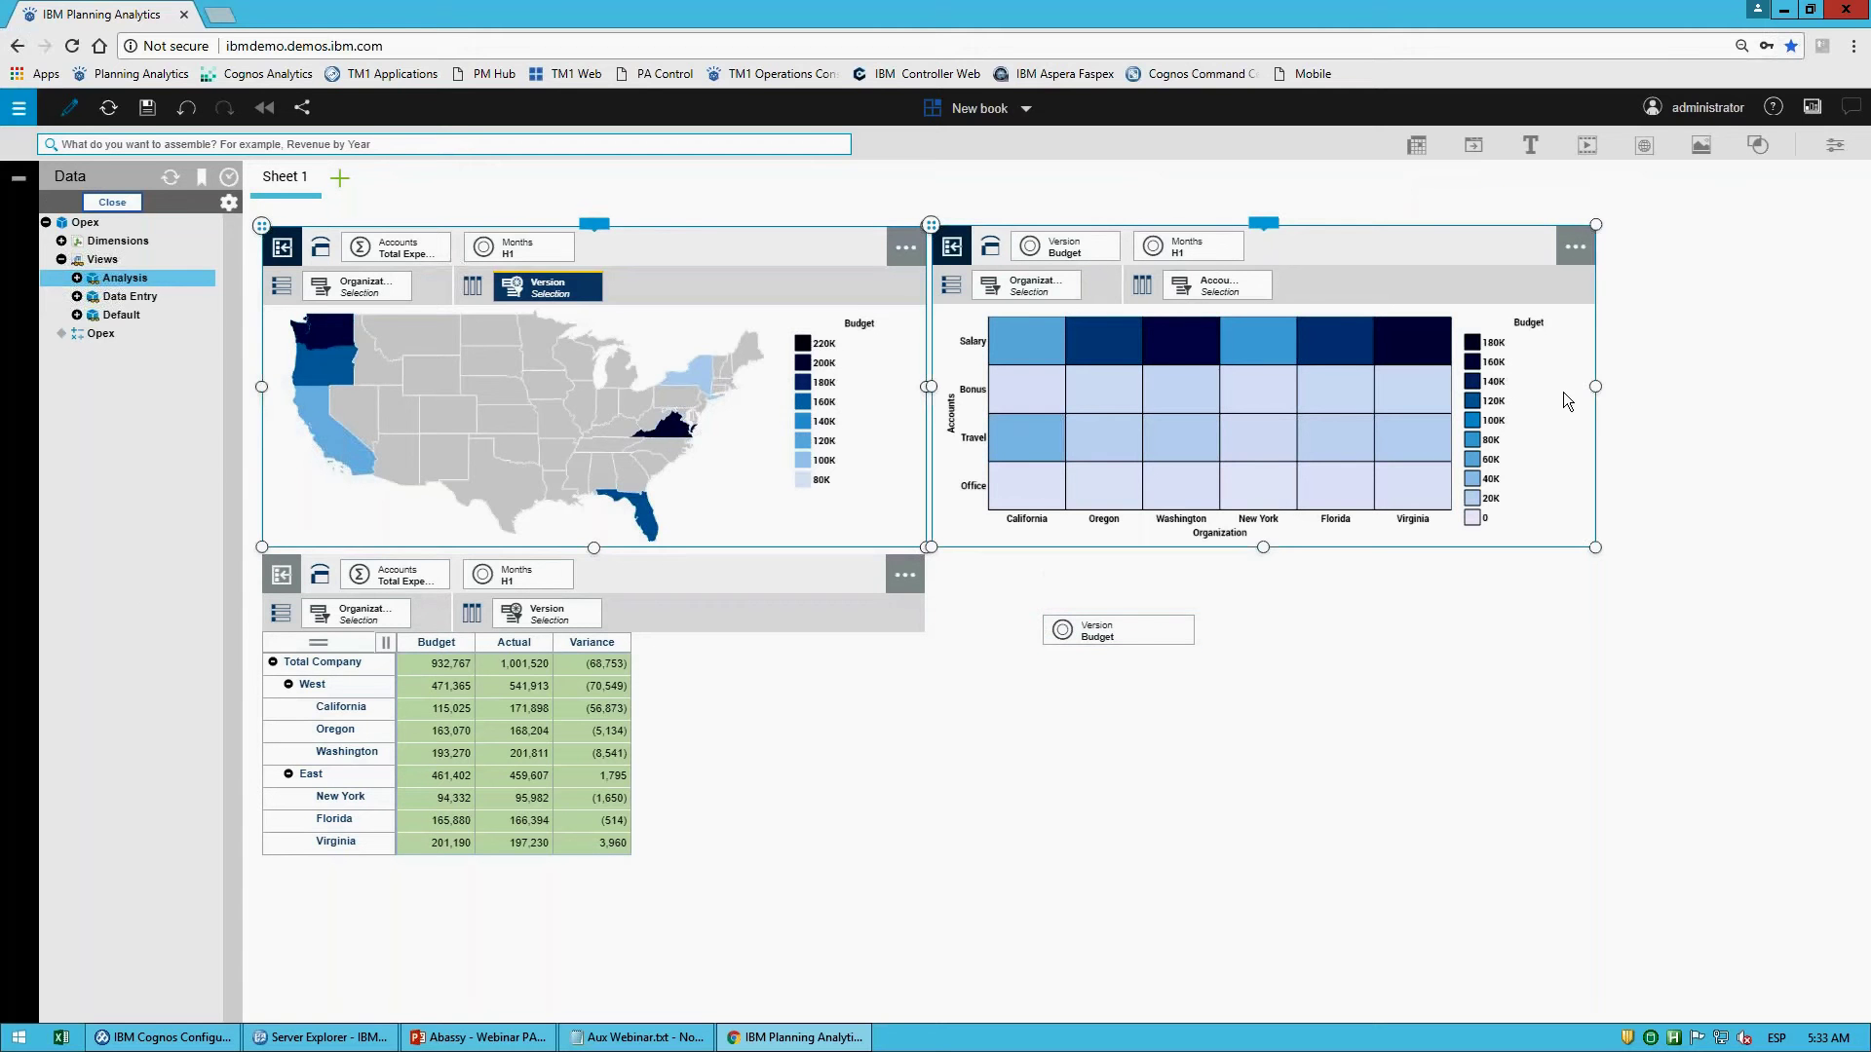
pyautogui.click(1835, 144)
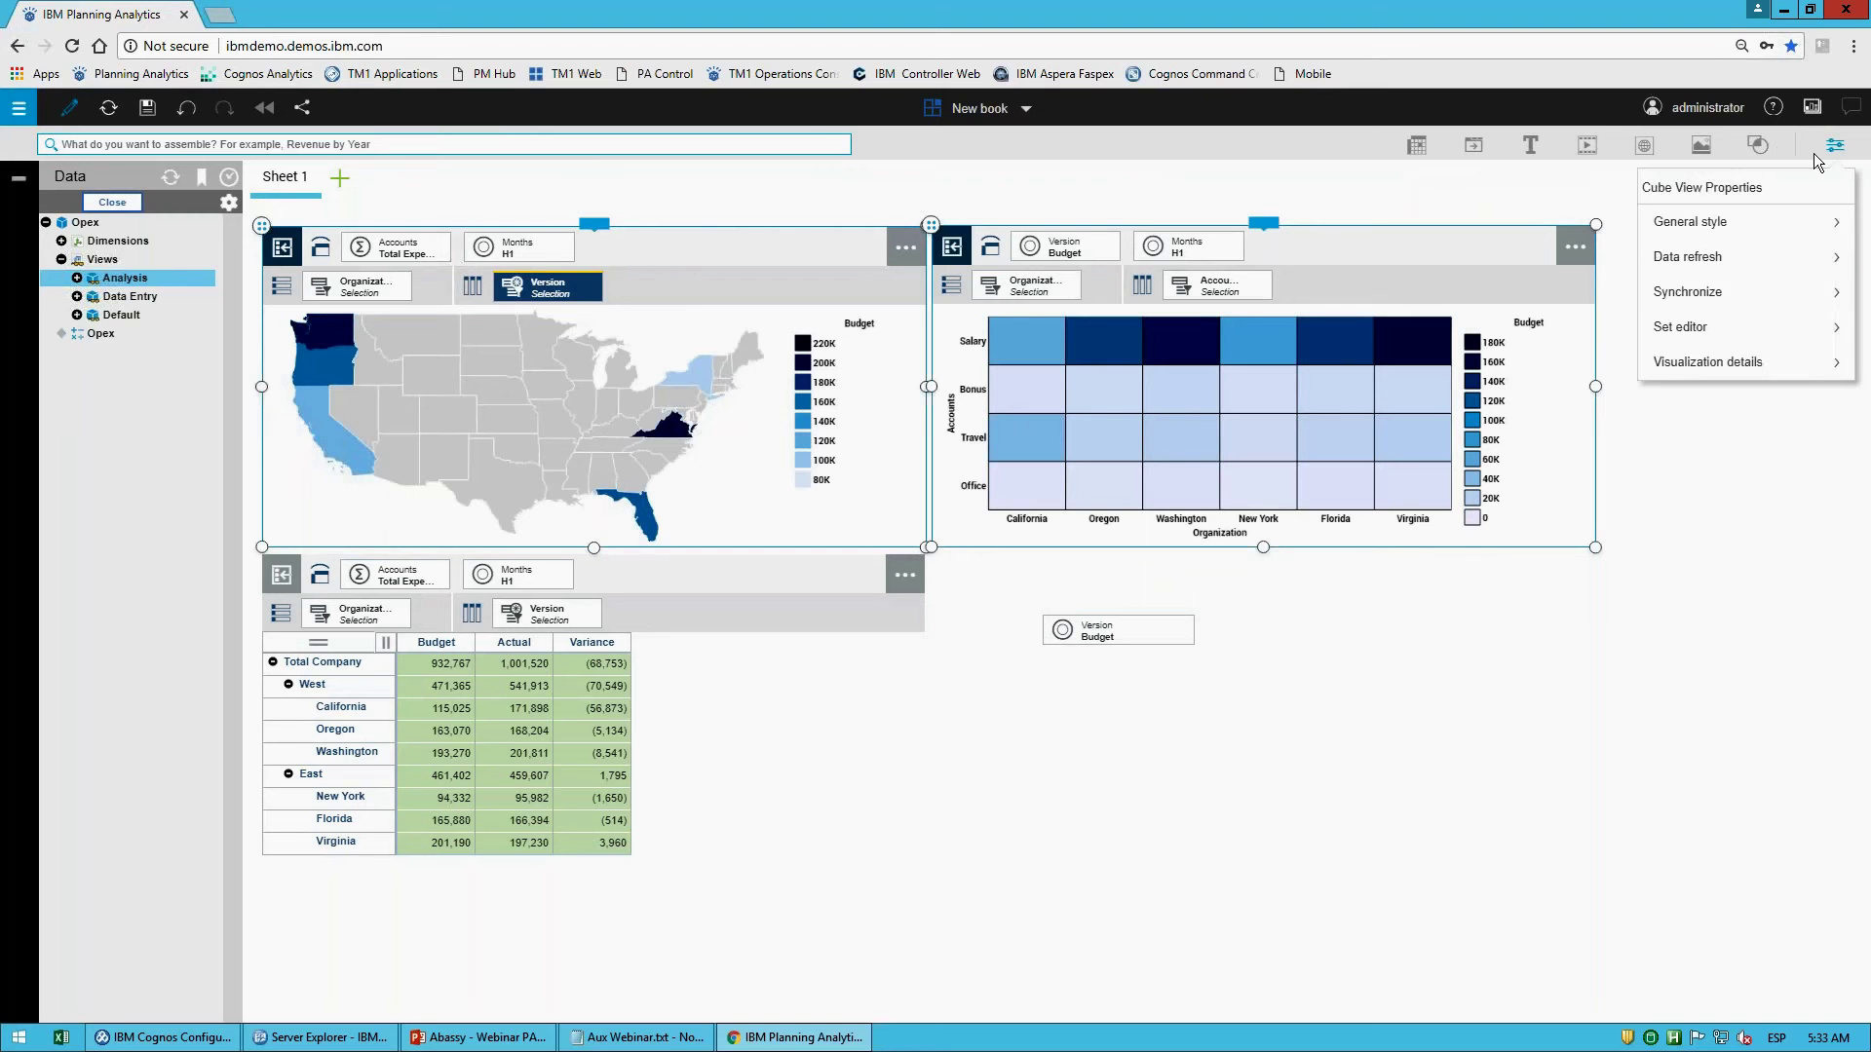
pyautogui.click(1700, 292)
pyautogui.click(1664, 249)
pyautogui.click(1688, 279)
pyautogui.click(1688, 308)
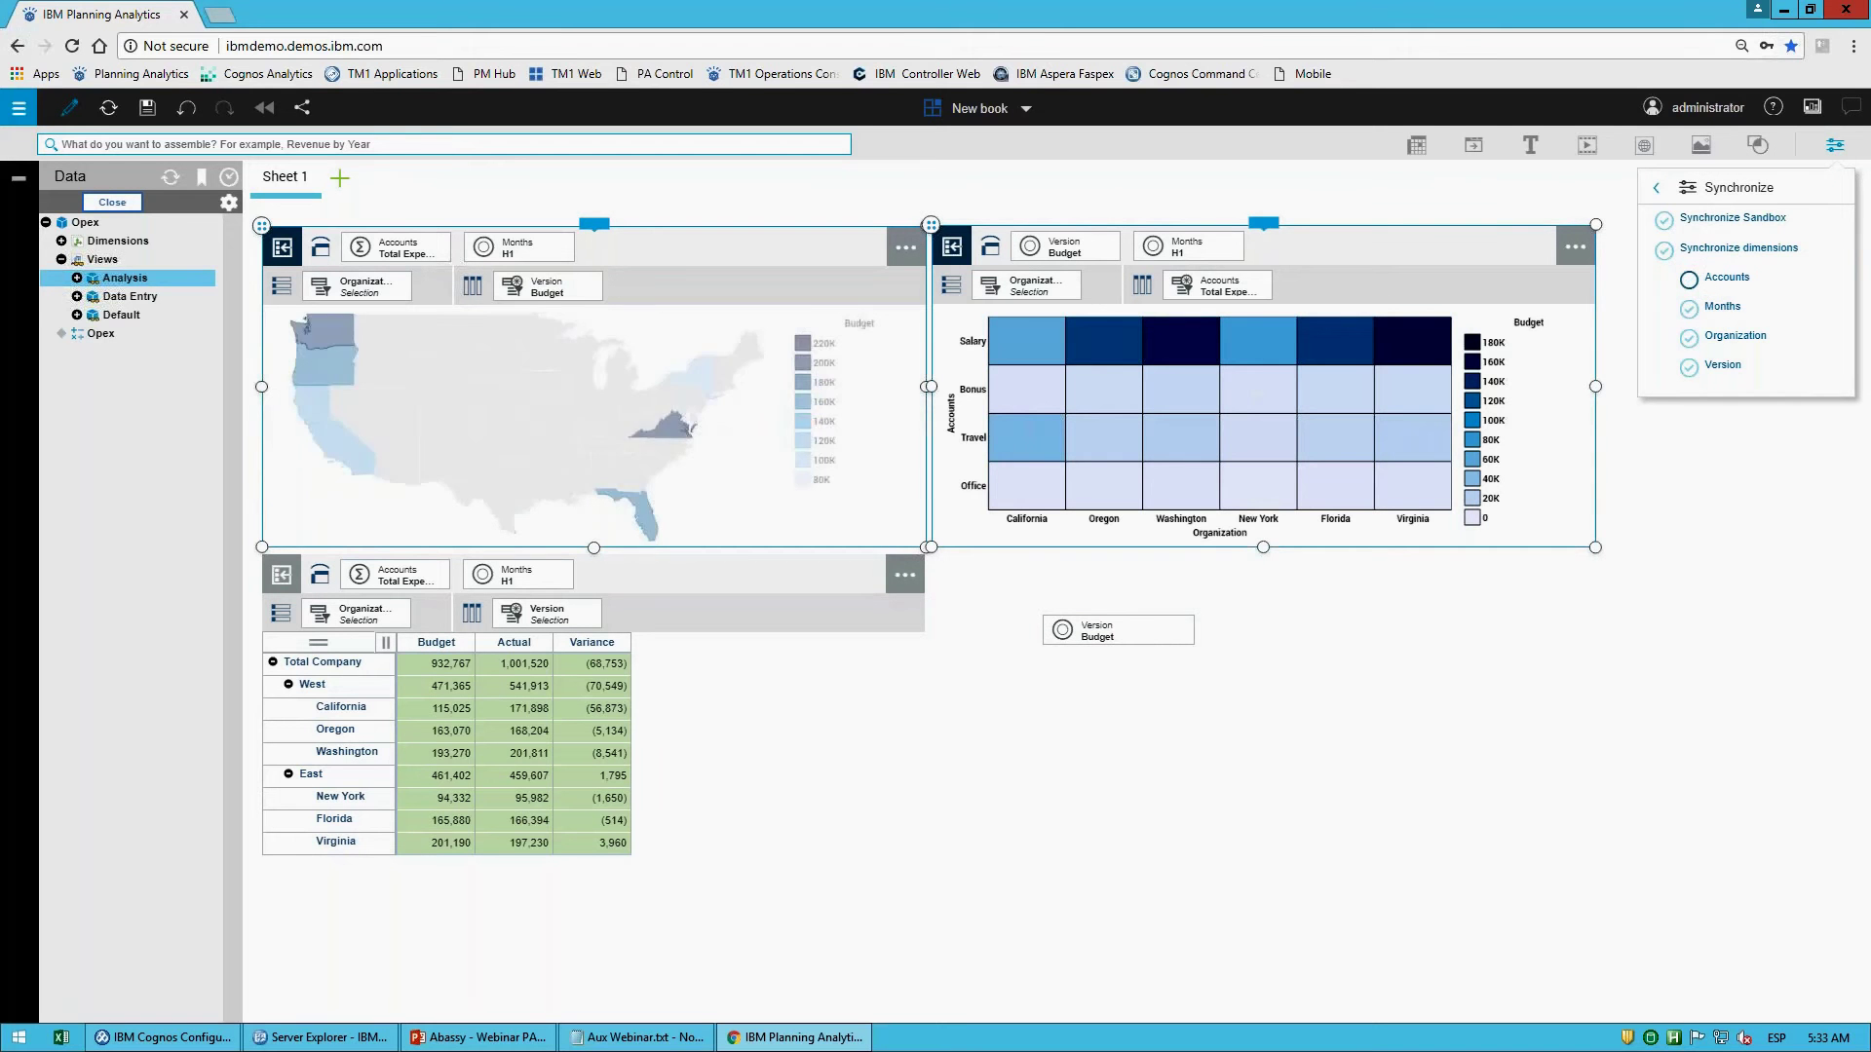
pyautogui.click(1688, 337)
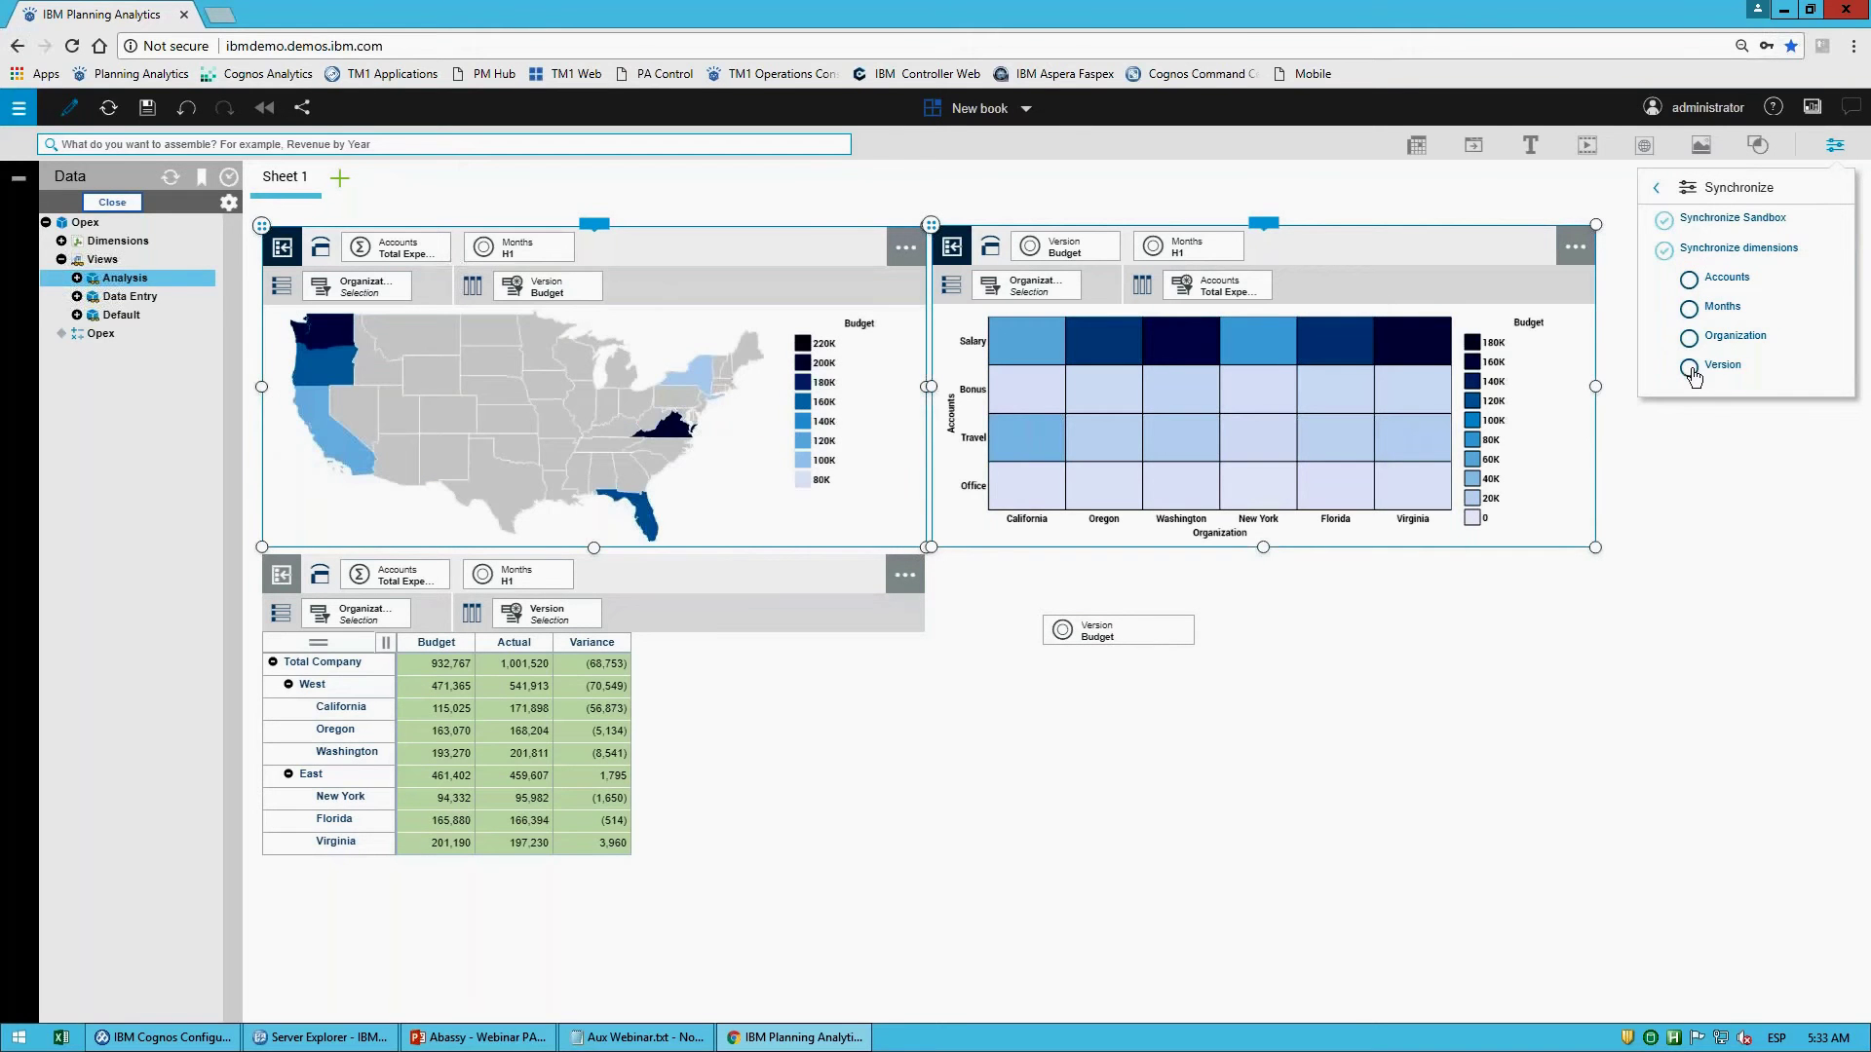
pyautogui.click(1829, 148)
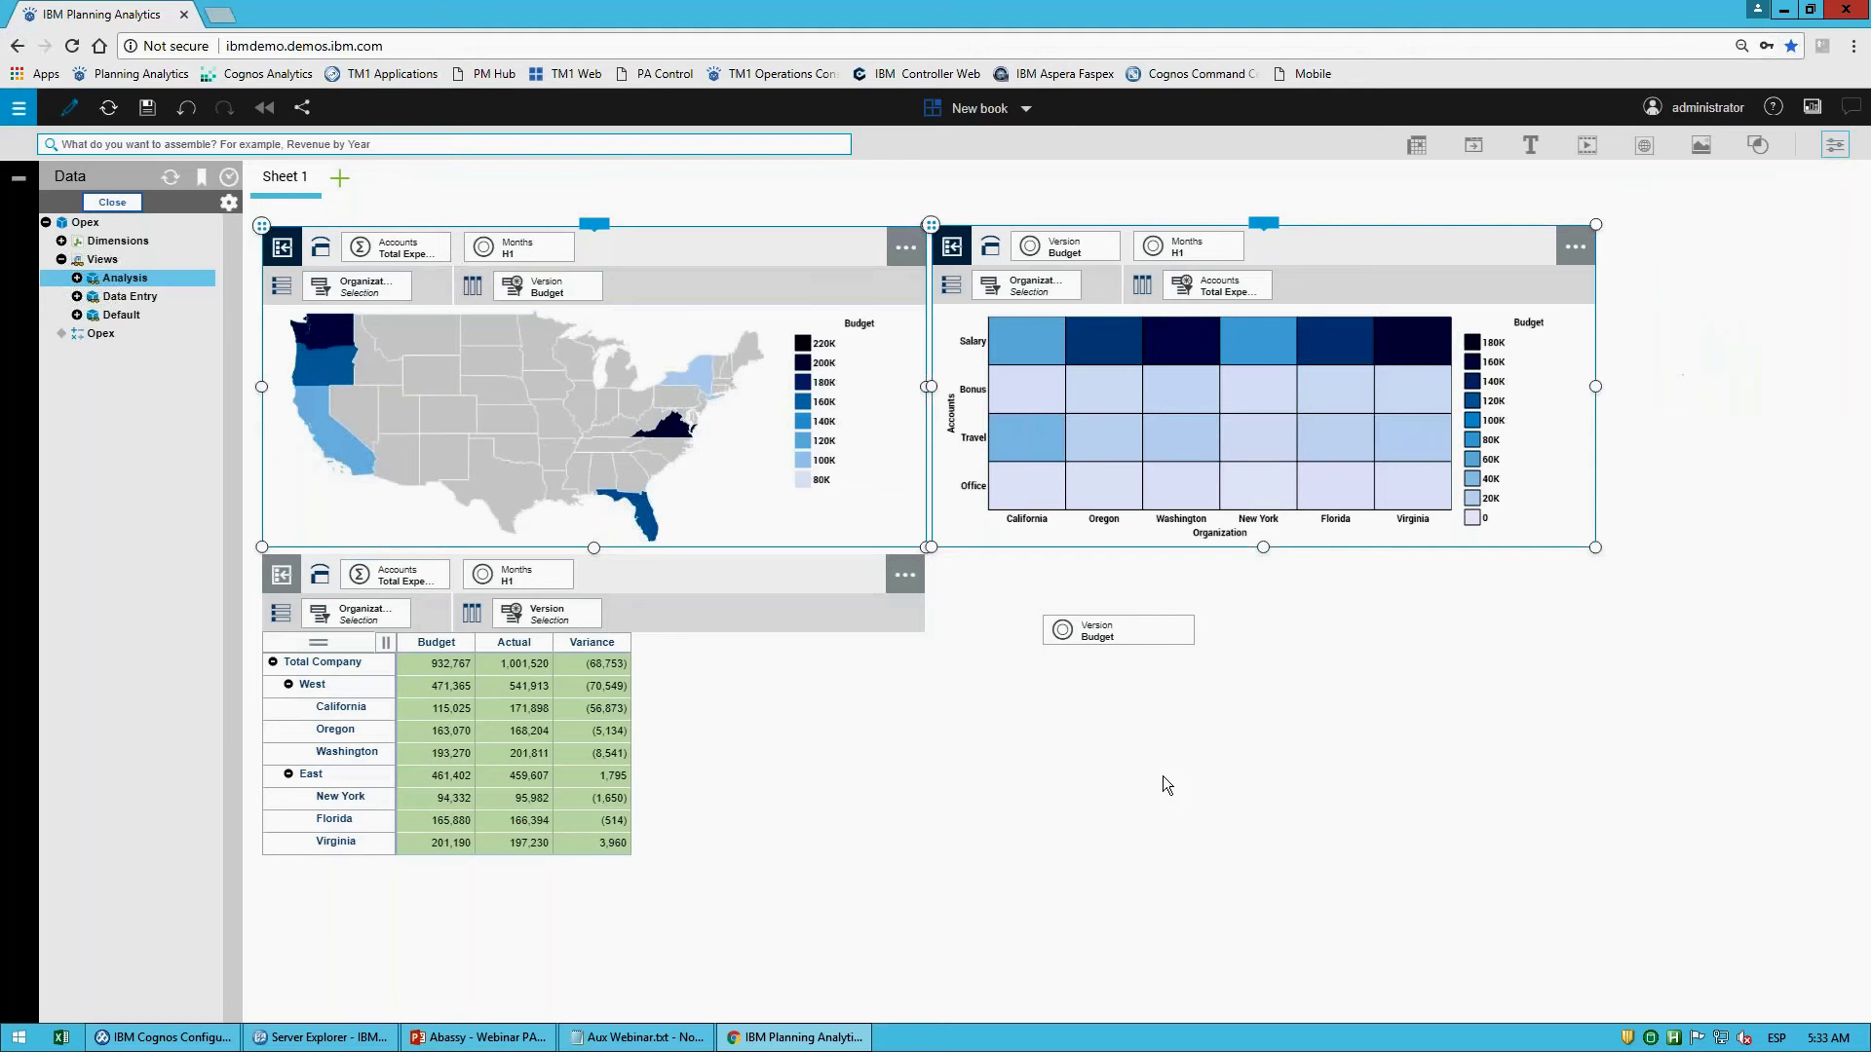
# Step: Switch the standalone Version selector to Actual and back to Budget to test the synchronized map and heat map
pyautogui.click(1144, 641)
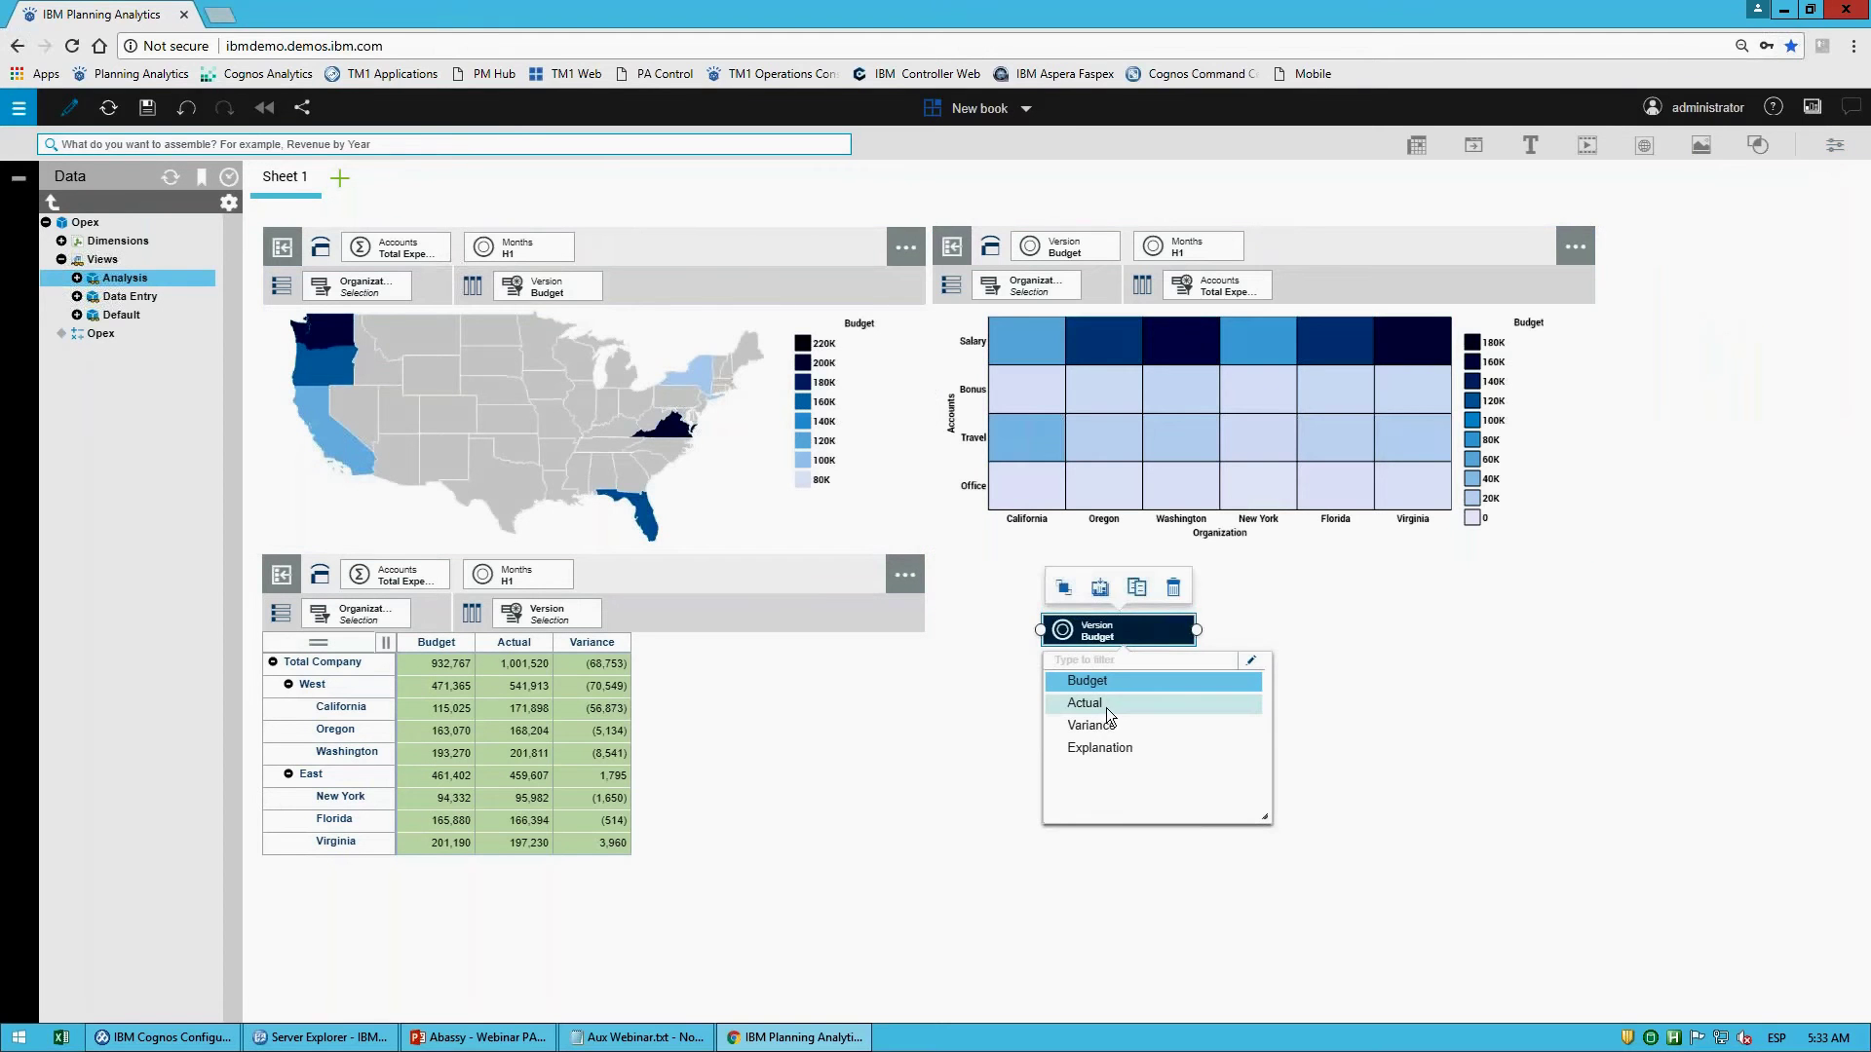
pyautogui.click(1106, 706)
pyautogui.click(1109, 630)
pyautogui.click(1101, 680)
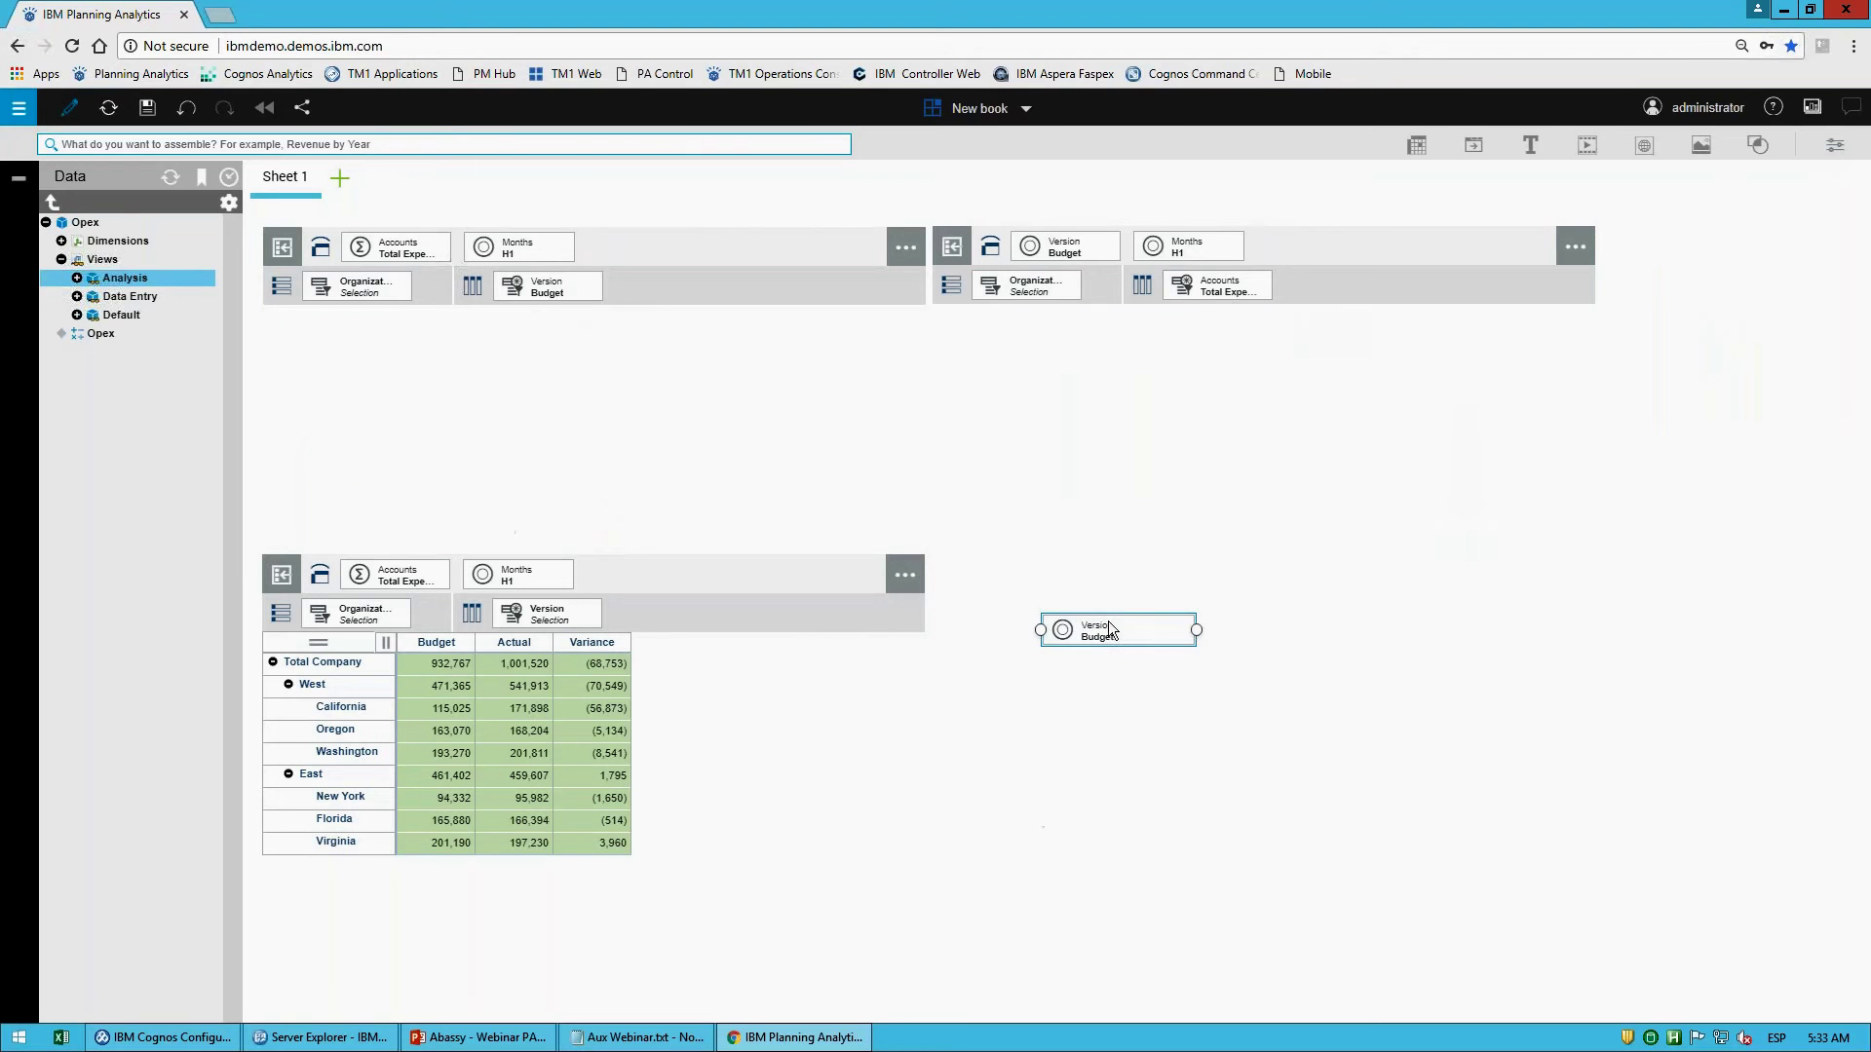
# Step: Hide the overview area of the US map and of the heat map
pyautogui.click(734, 243)
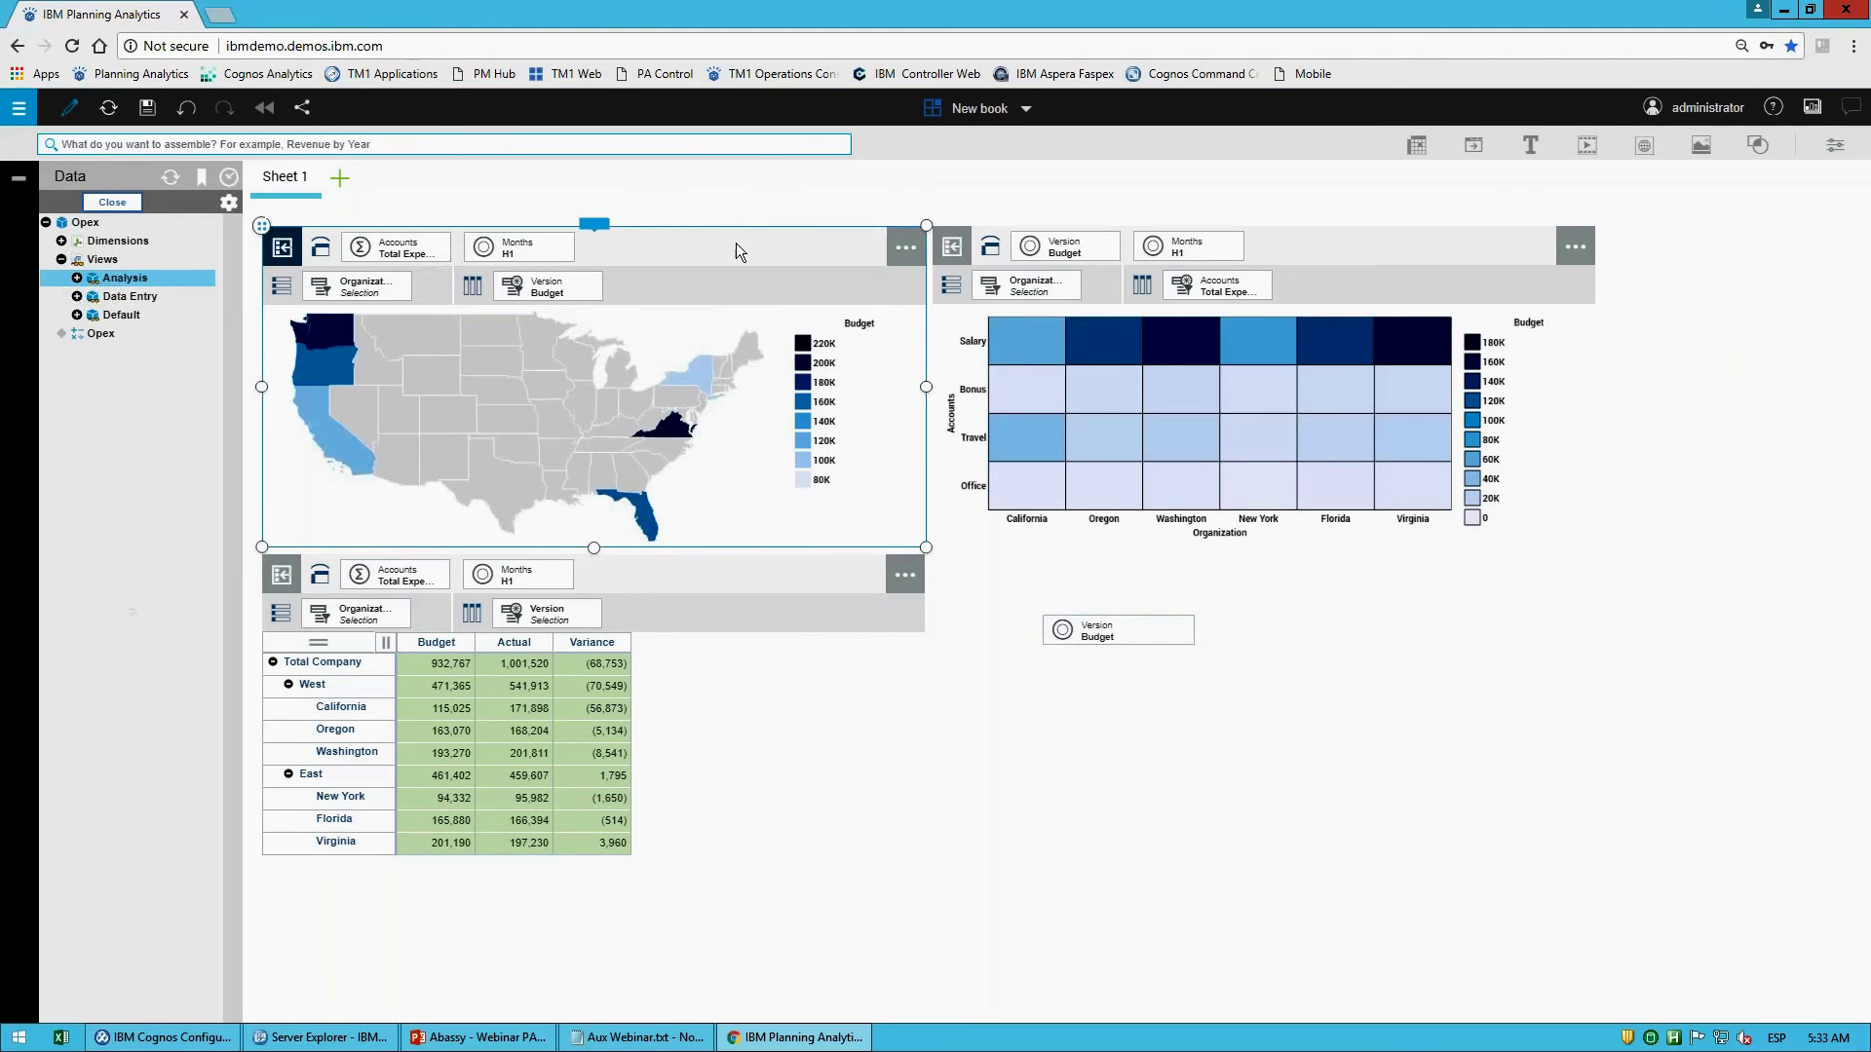
pyautogui.click(596, 228)
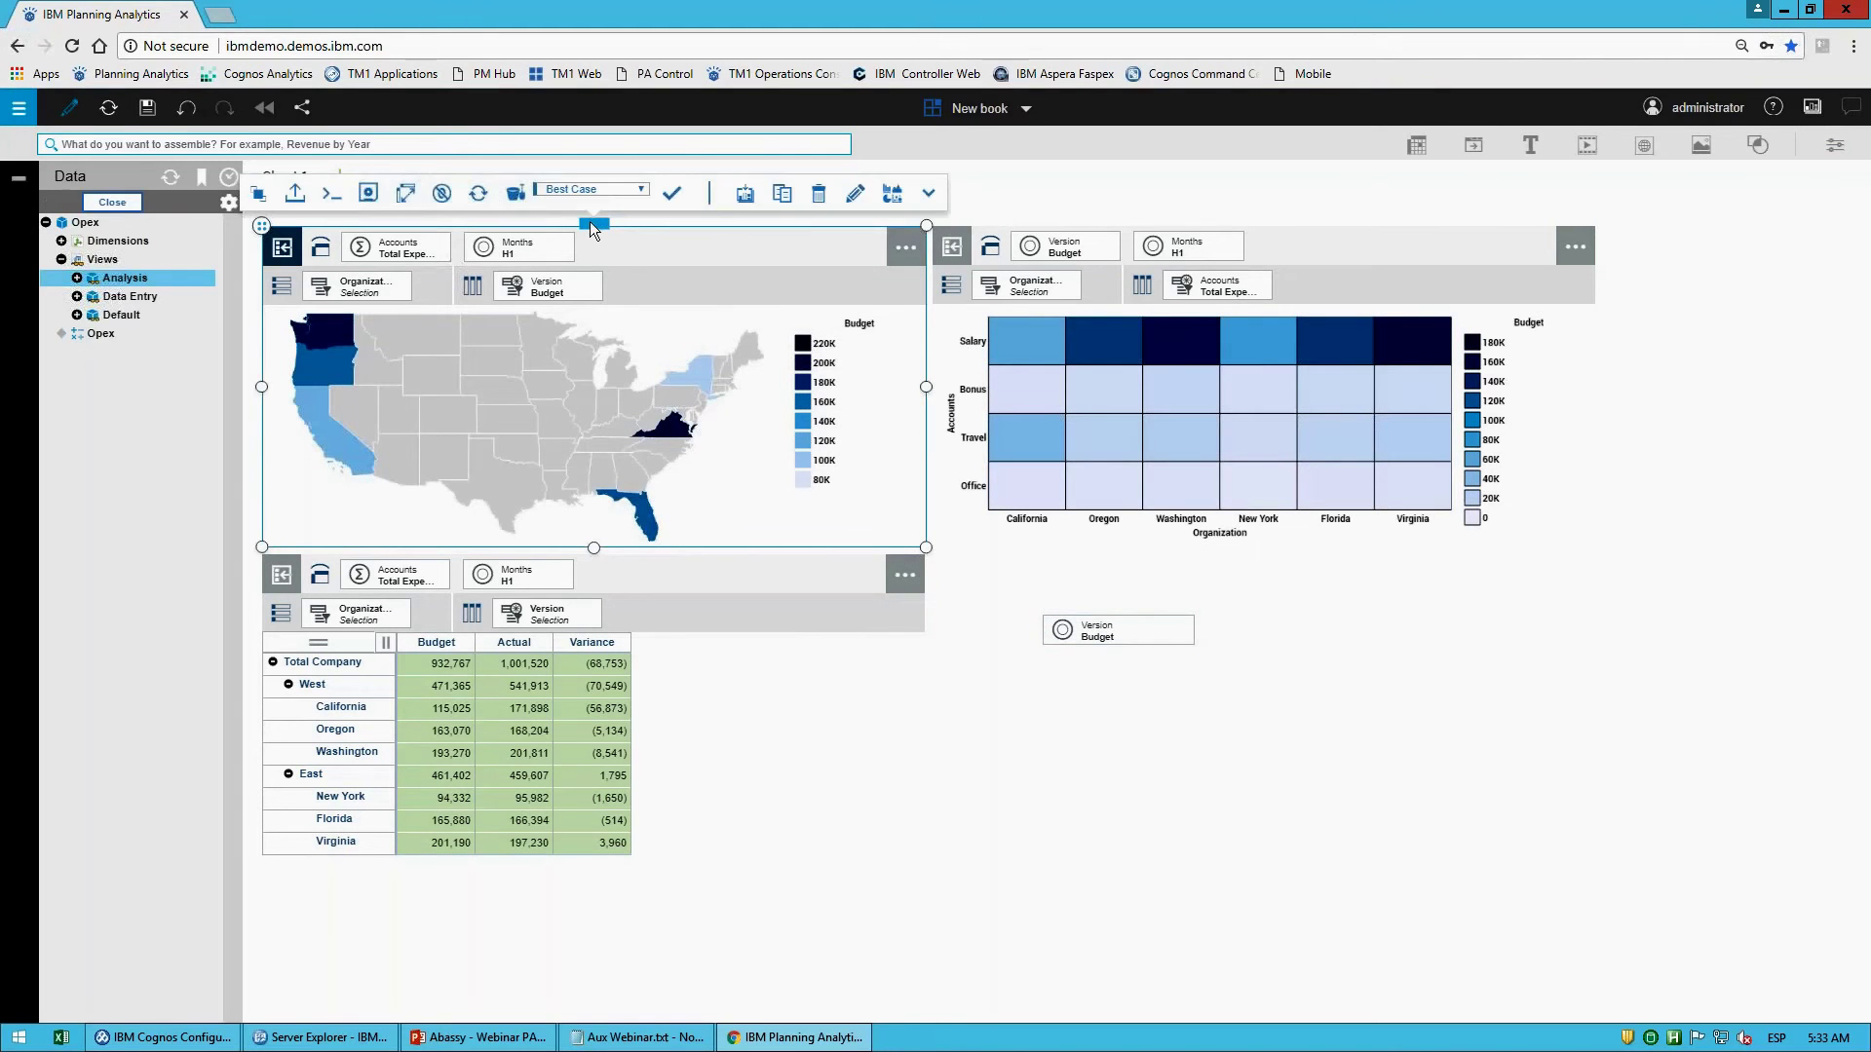
pyautogui.click(928, 193)
pyautogui.click(1272, 230)
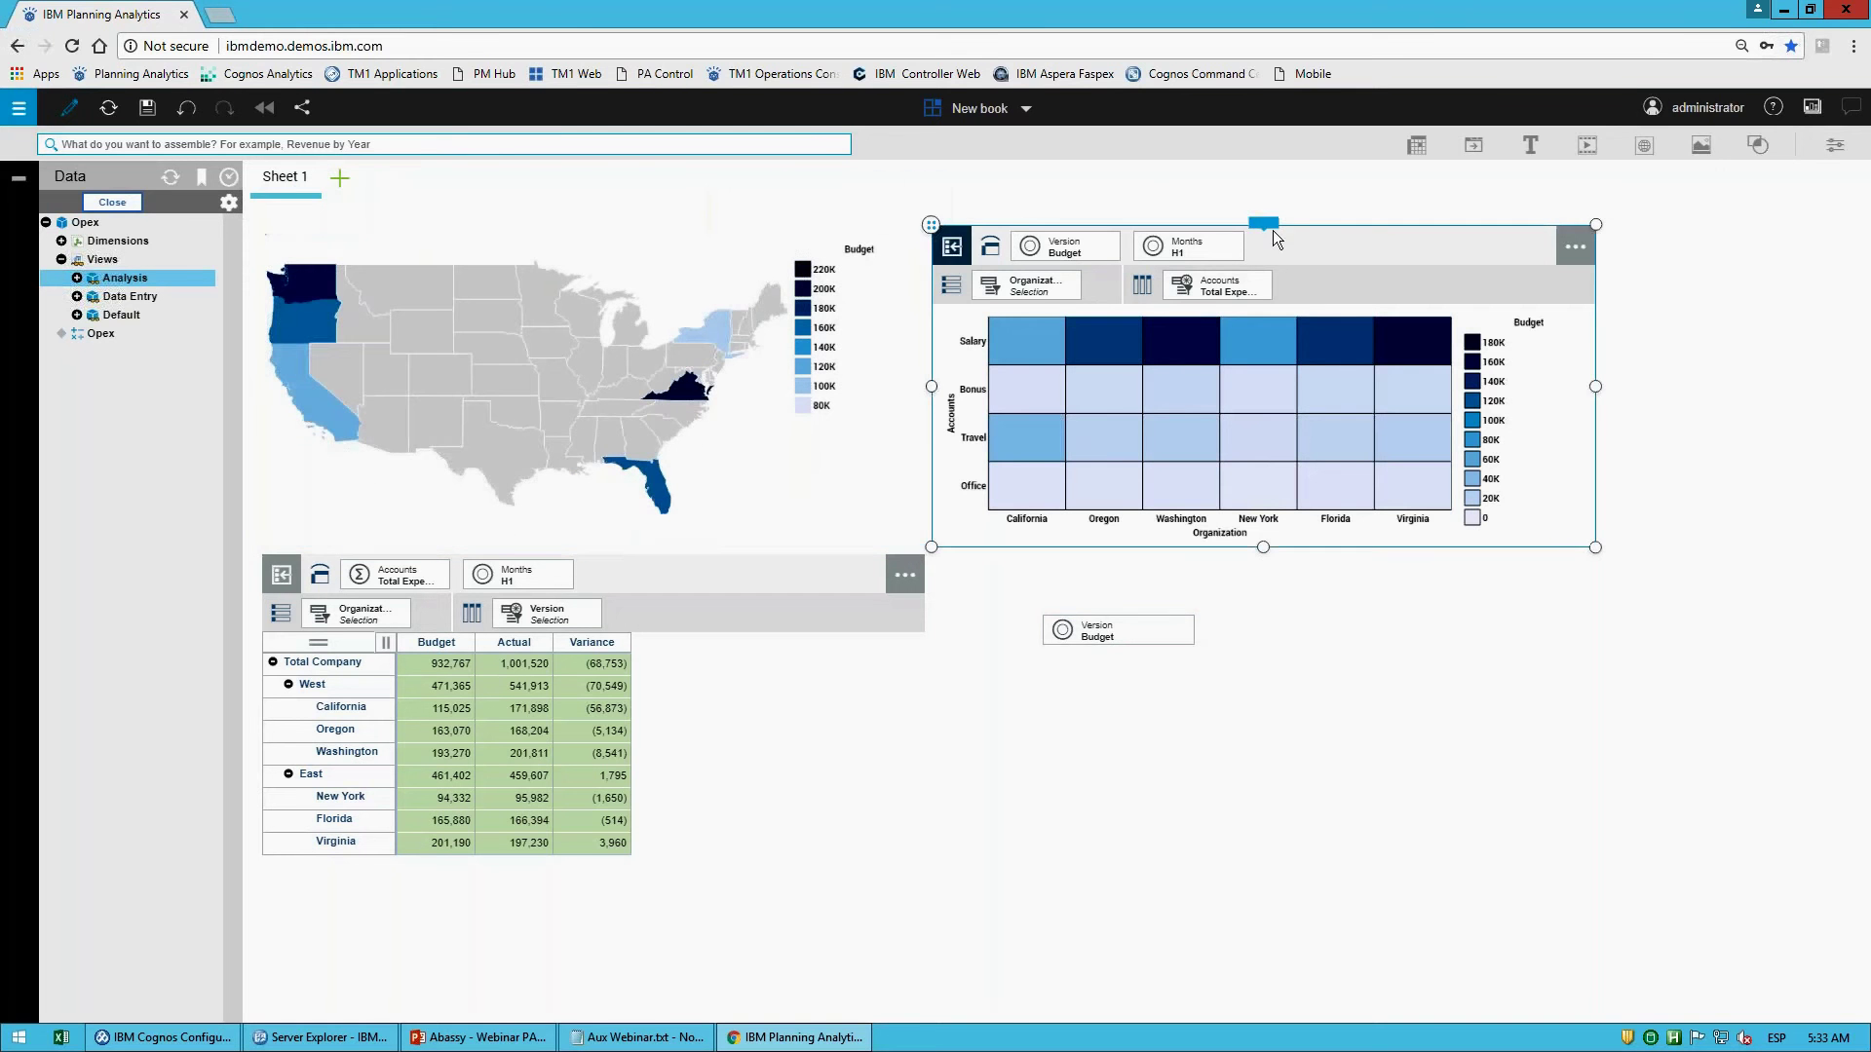
pyautogui.click(1264, 223)
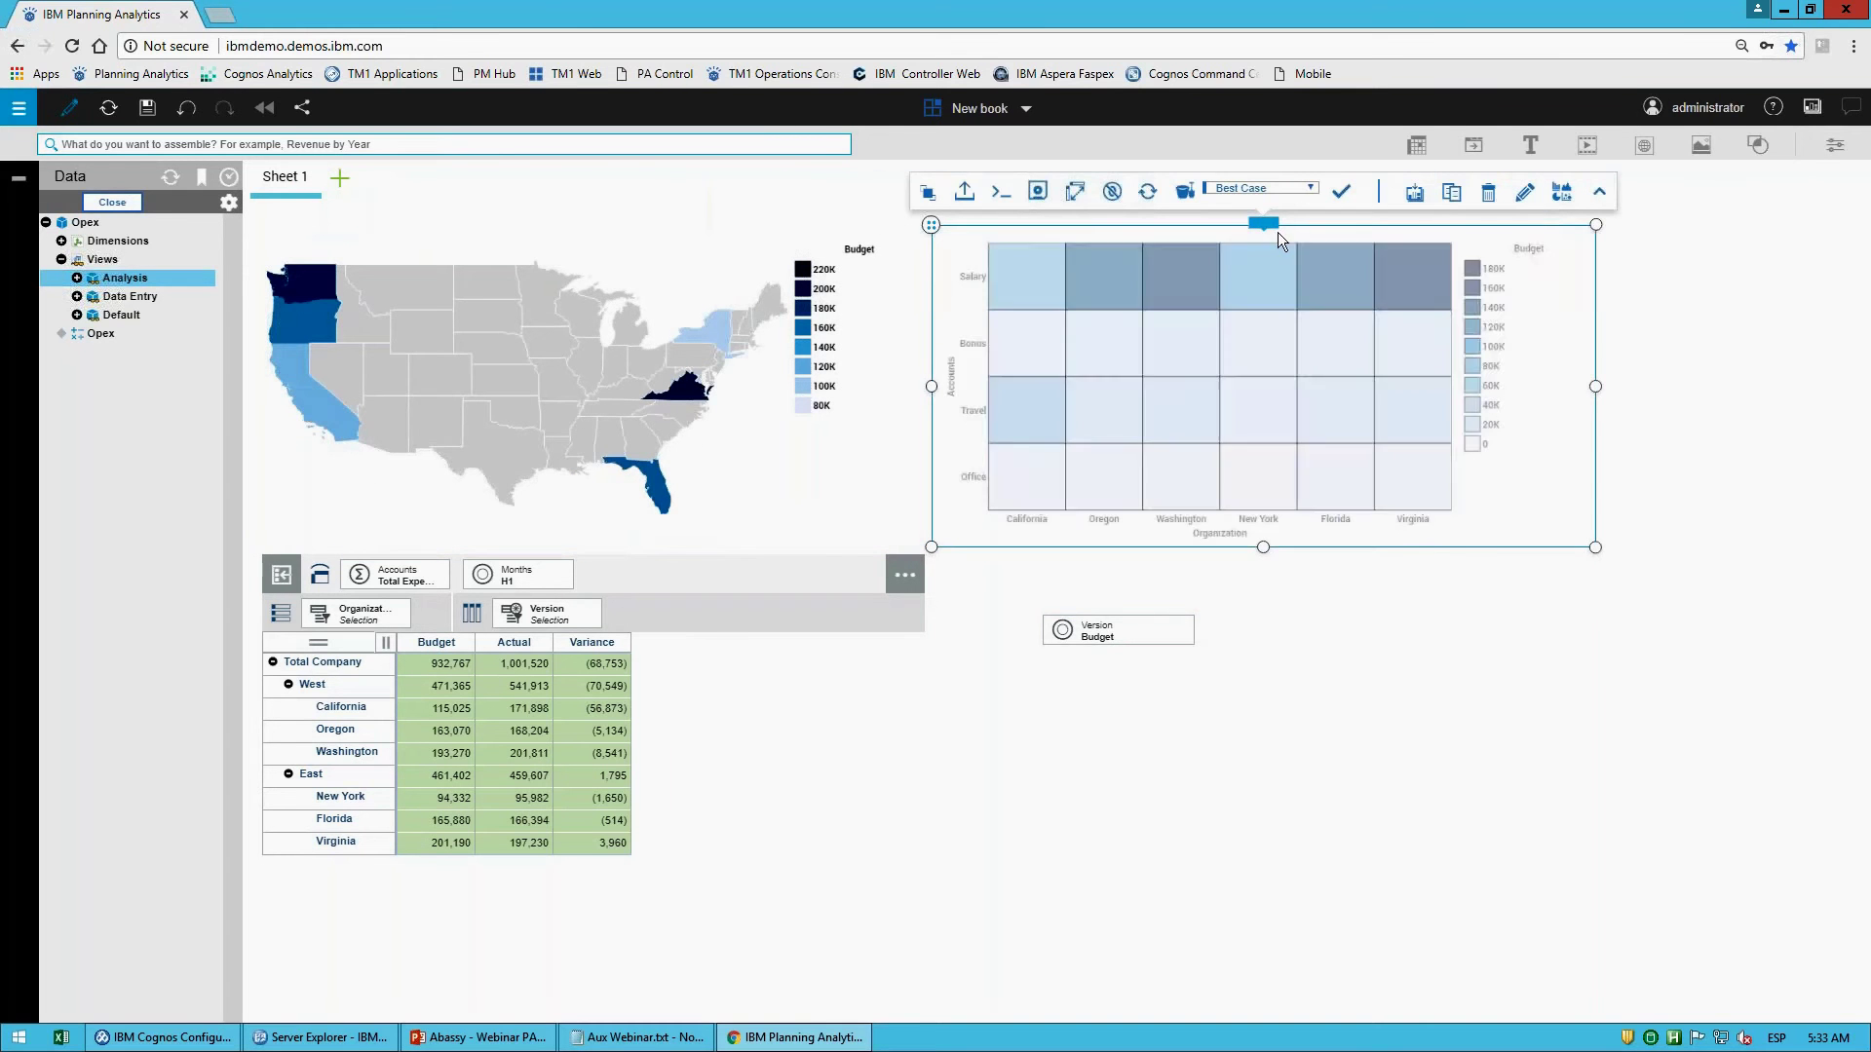
pyautogui.click(1266, 223)
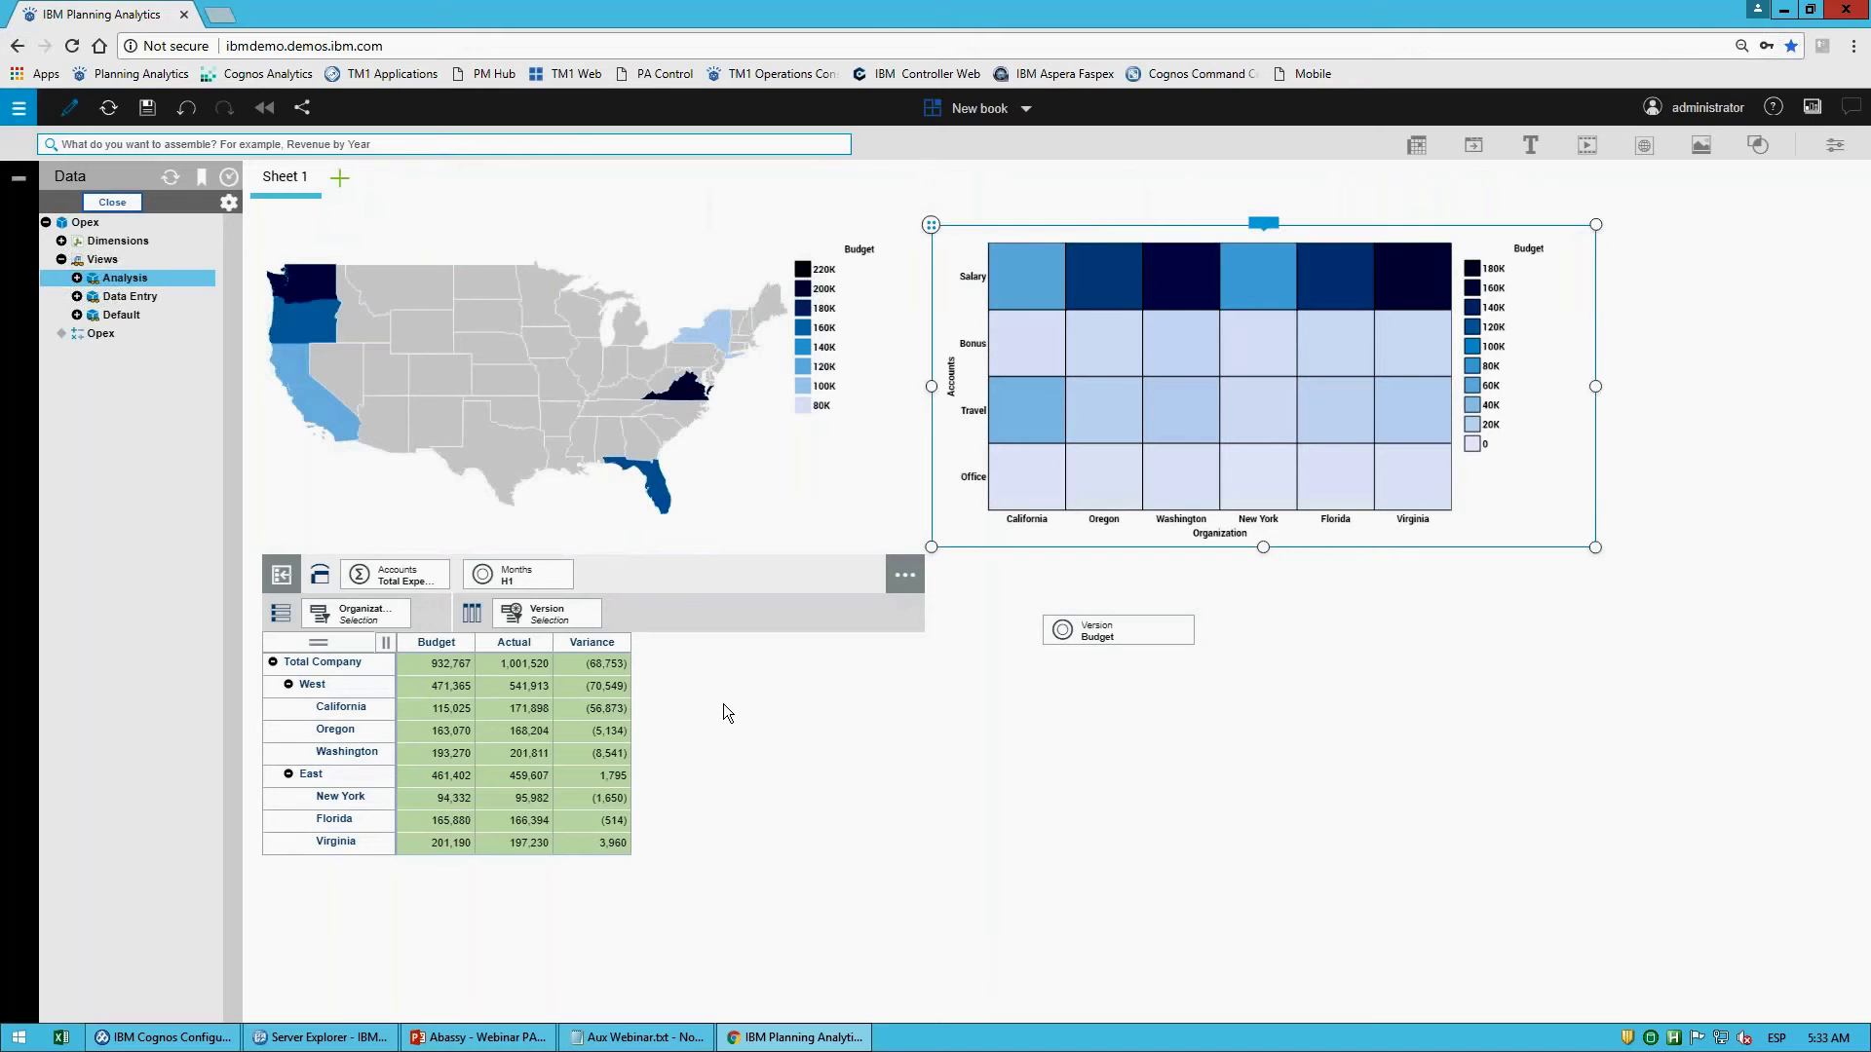
# Step: Add a conditional format rule to the grid's Variance column for values less than 0
pyautogui.click(664, 746)
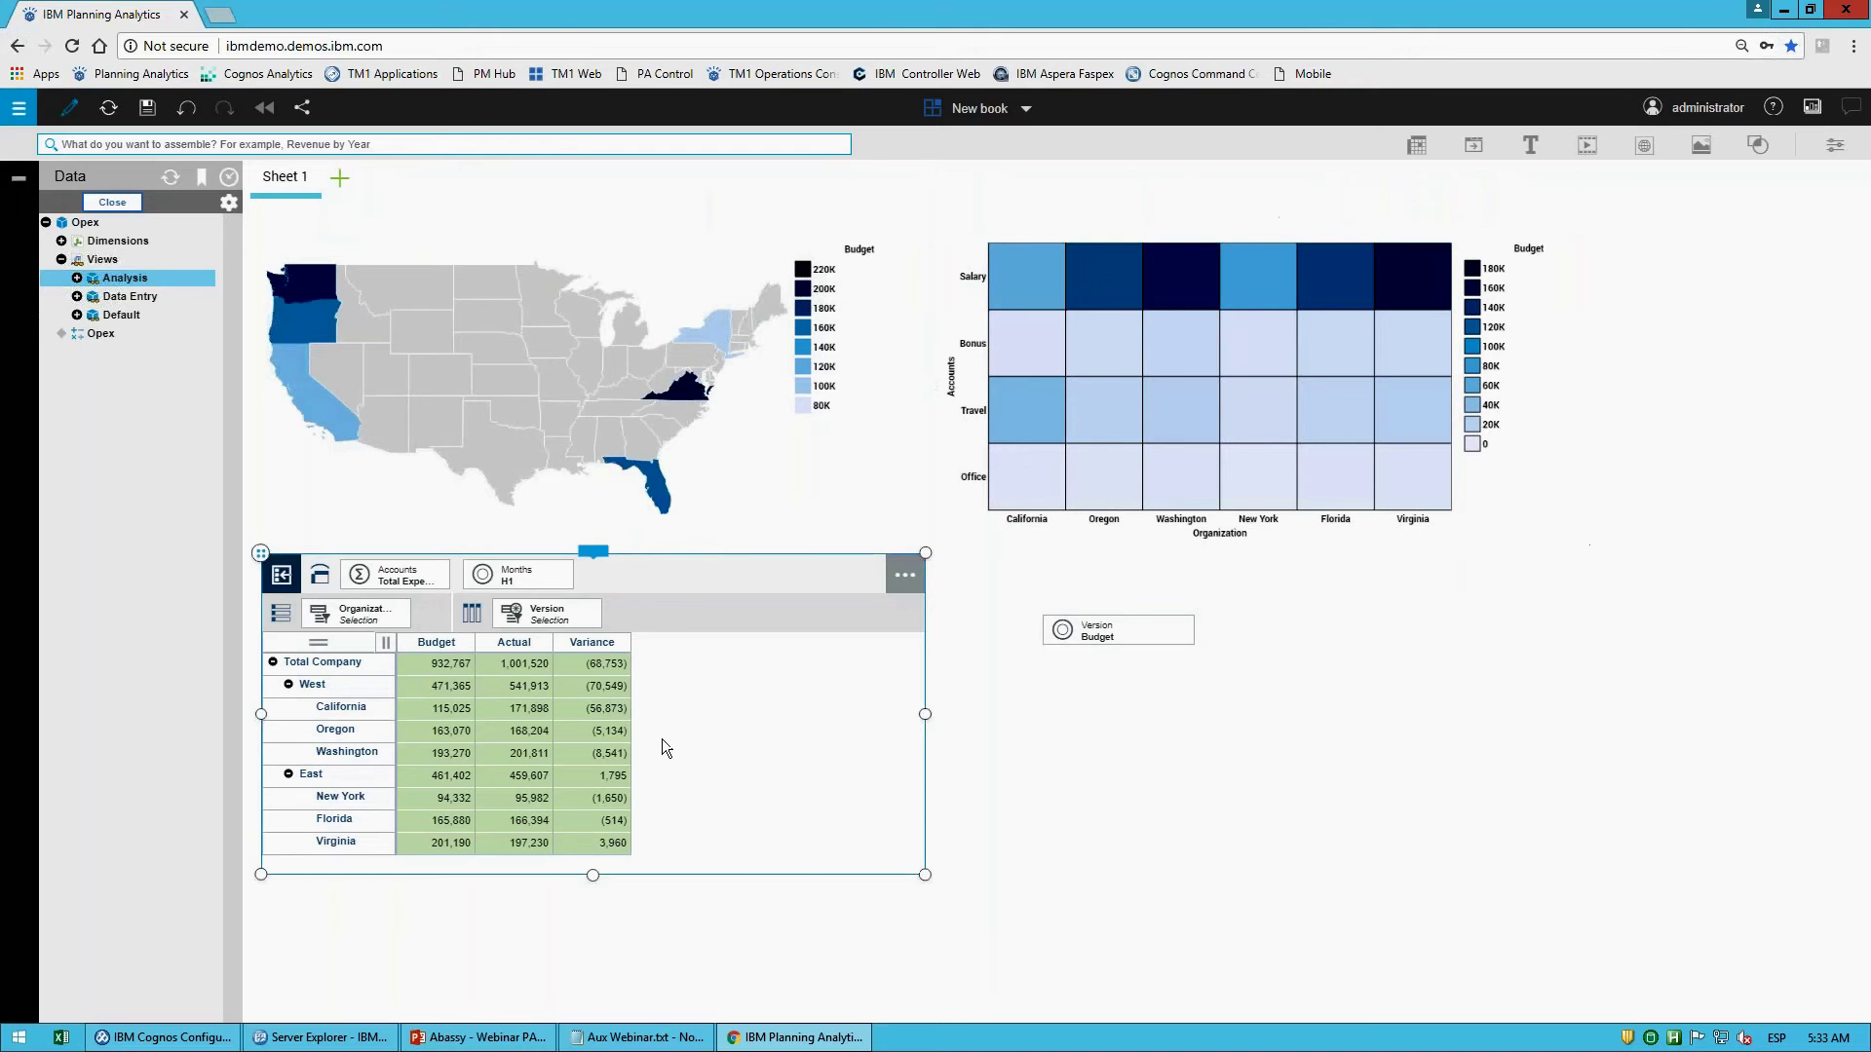
pyautogui.click(624, 643)
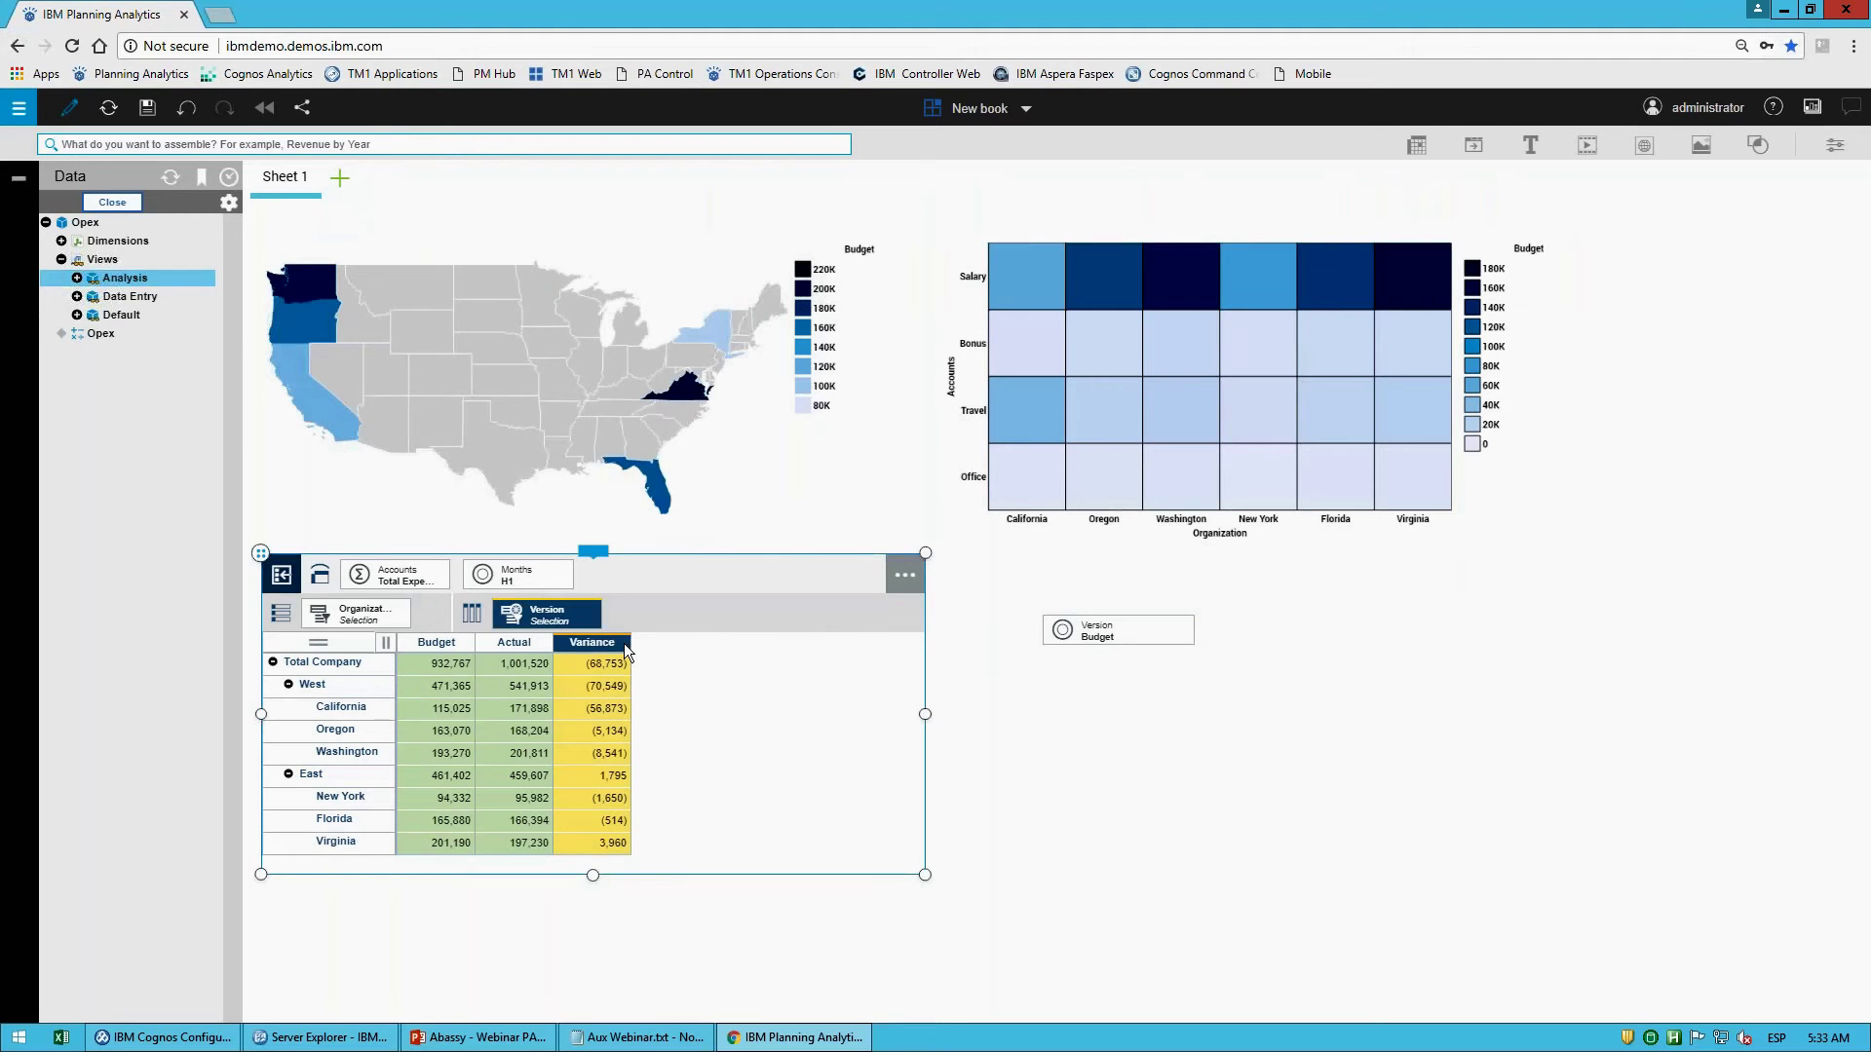
pyautogui.rightClick(624, 643)
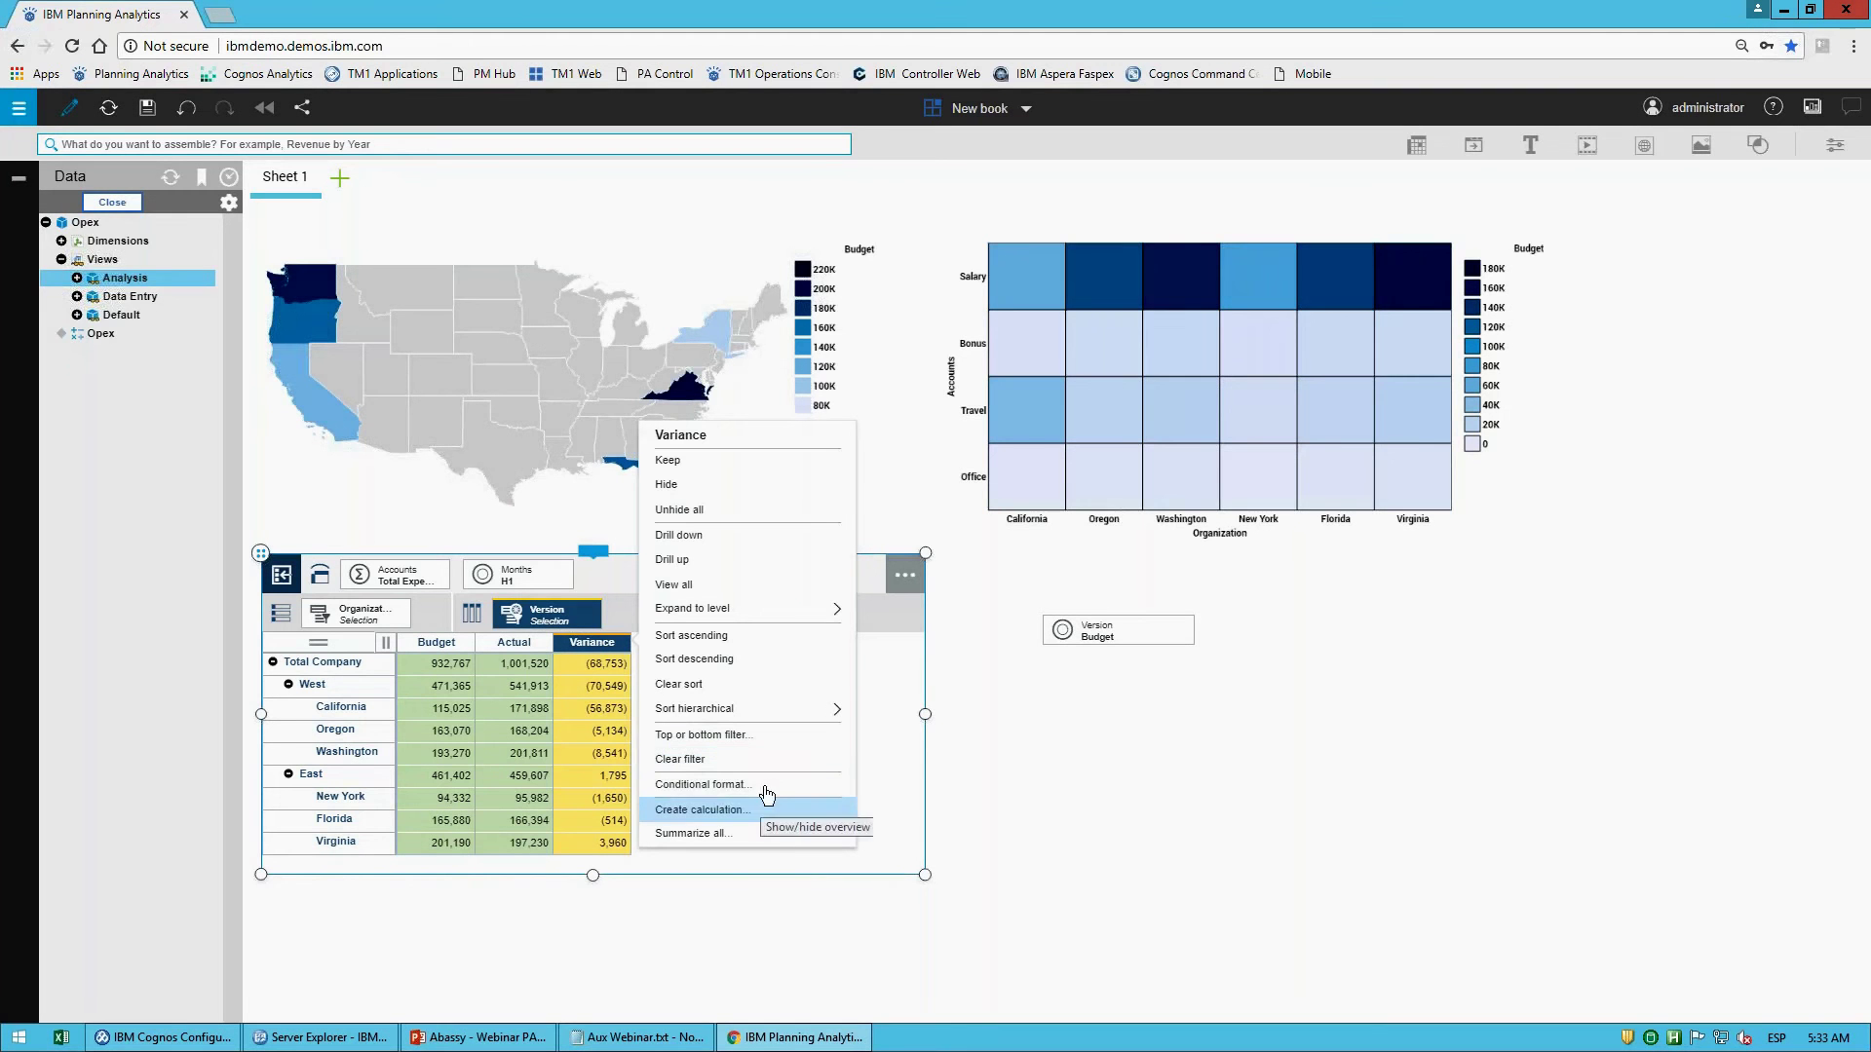
pyautogui.click(702, 784)
pyautogui.click(624, 635)
pyautogui.click(634, 667)
pyautogui.click(727, 642)
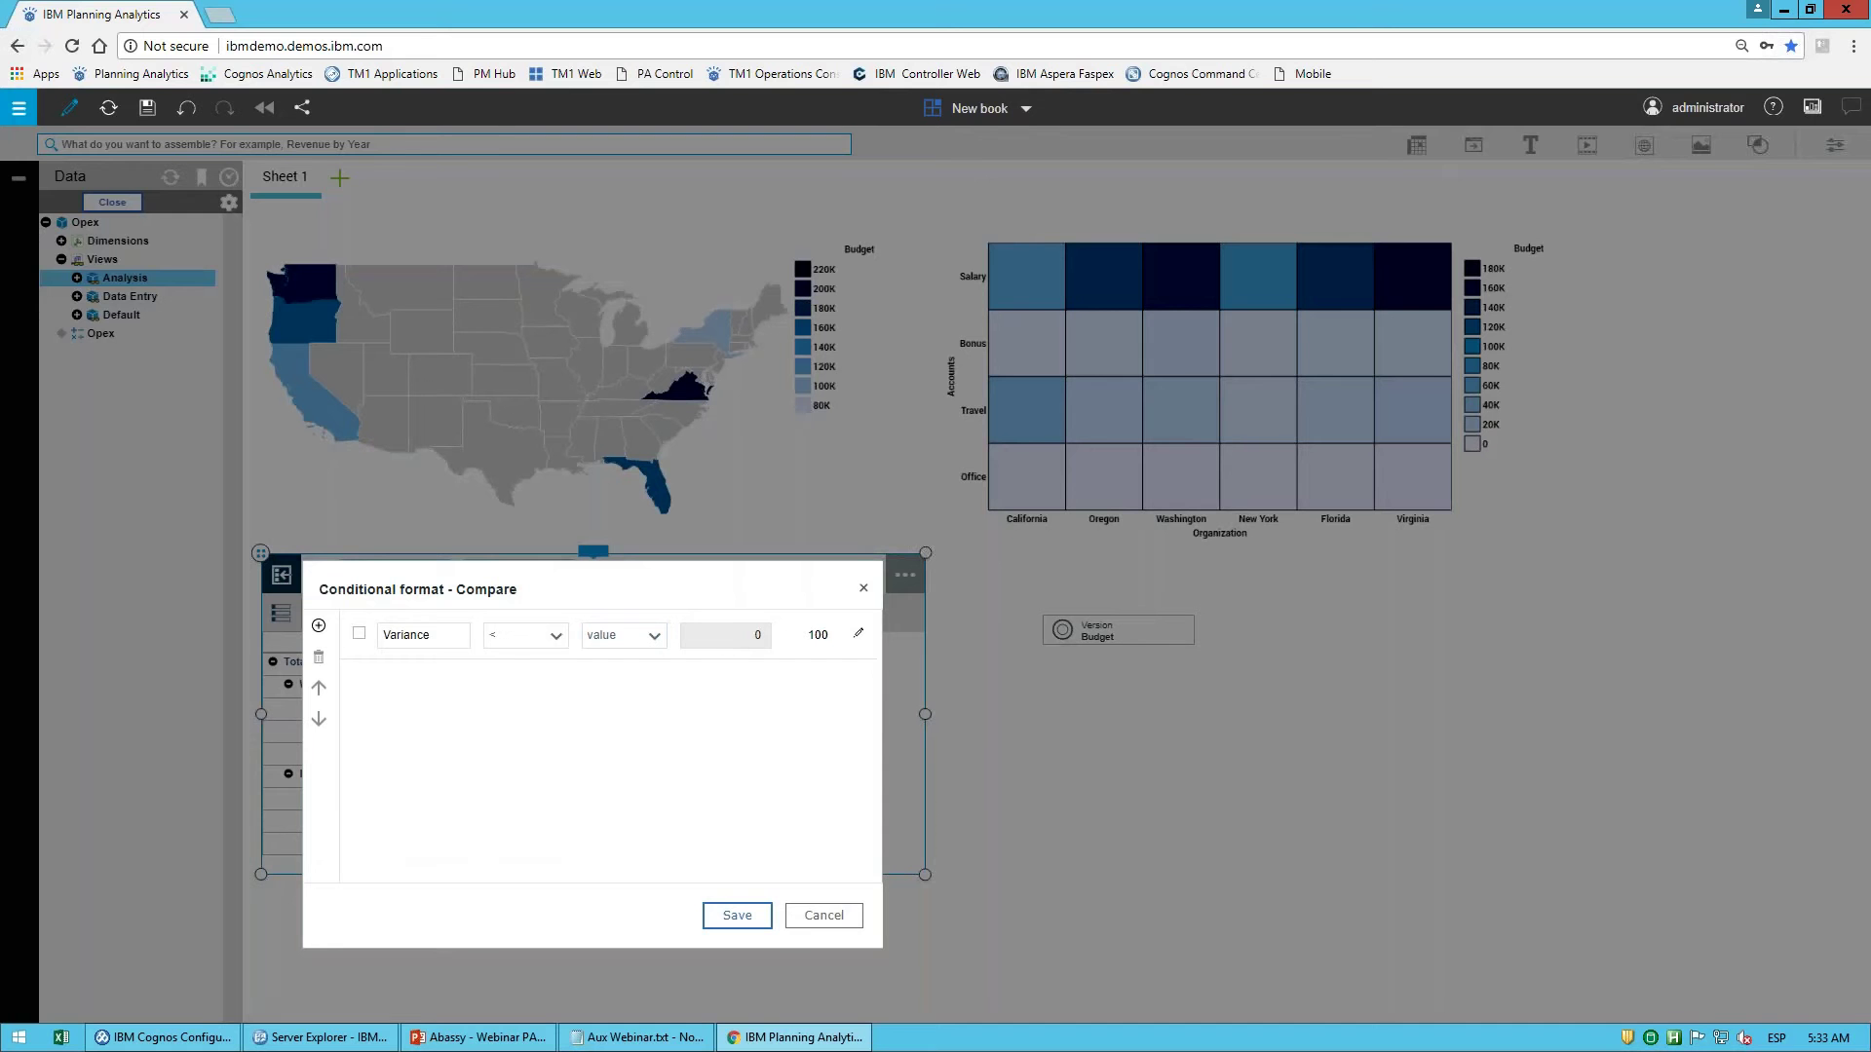
# Step: Set the Variance rule's text format to bold dark red and save the conditional format
pyautogui.click(859, 633)
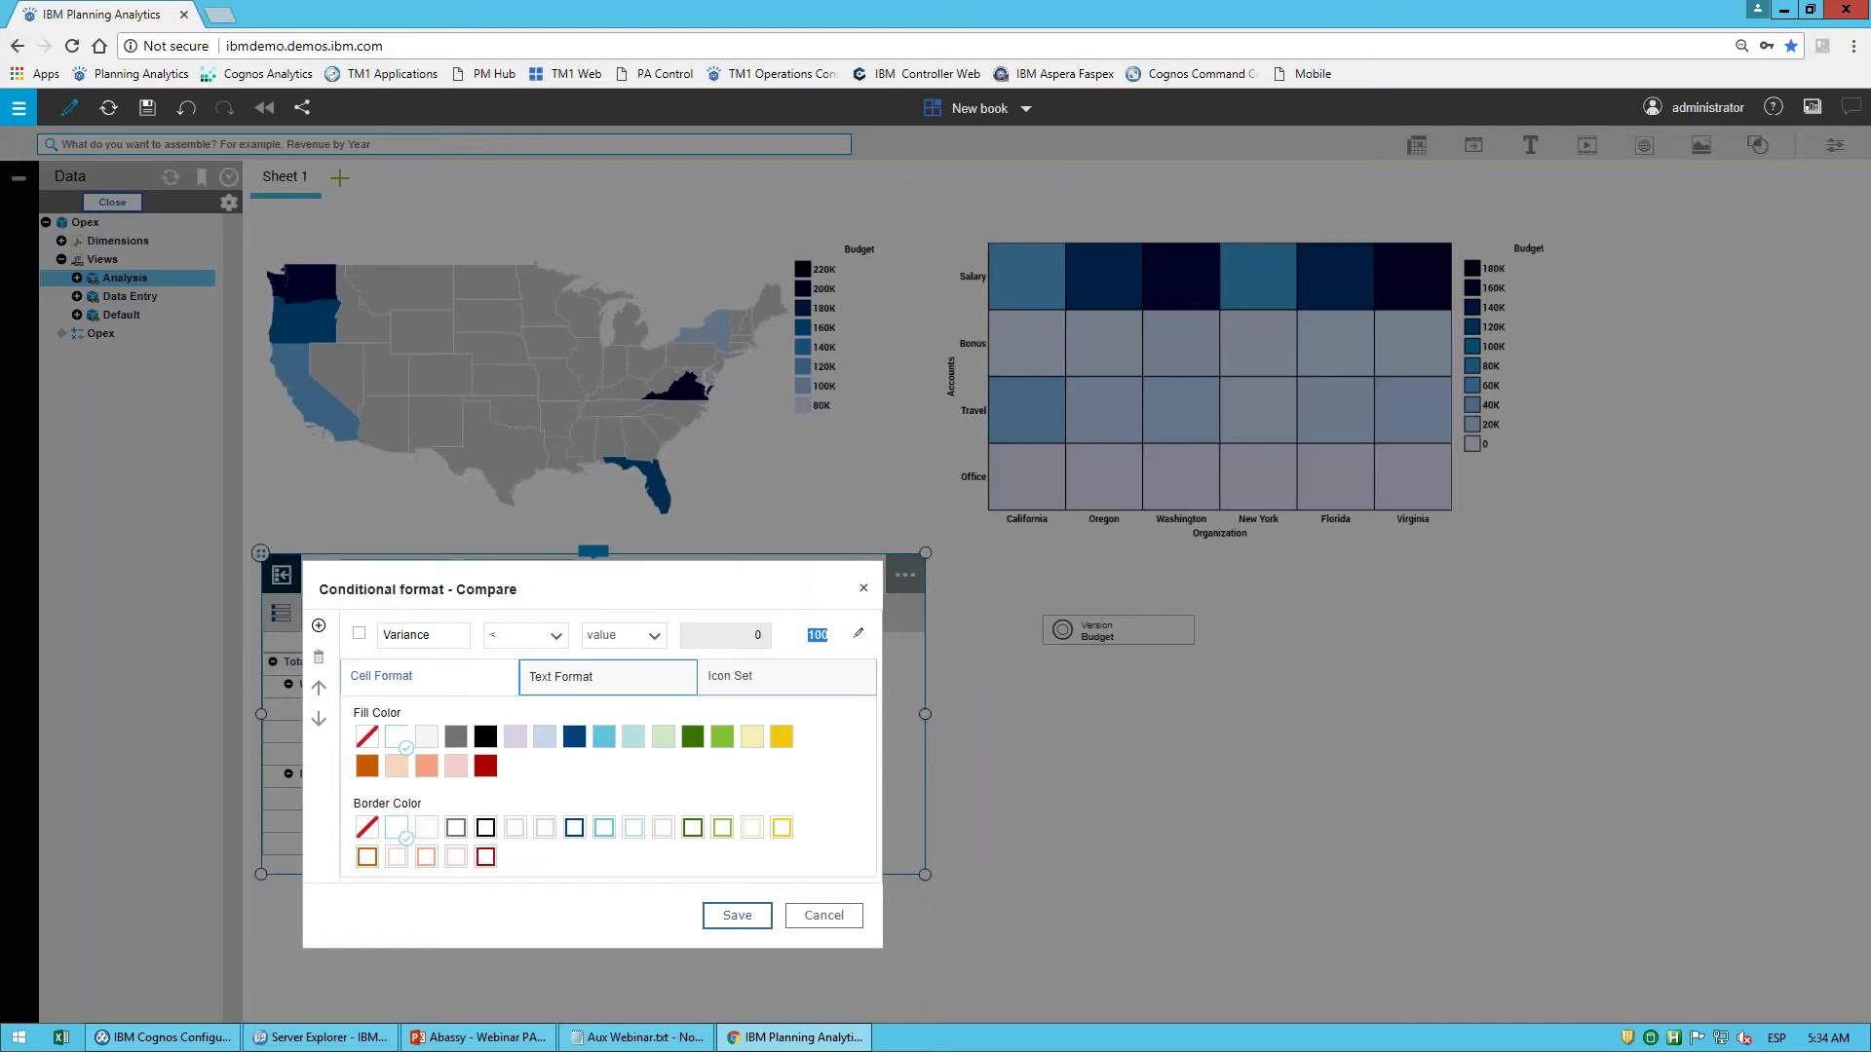
pyautogui.click(562, 676)
pyautogui.click(485, 843)
pyautogui.click(364, 743)
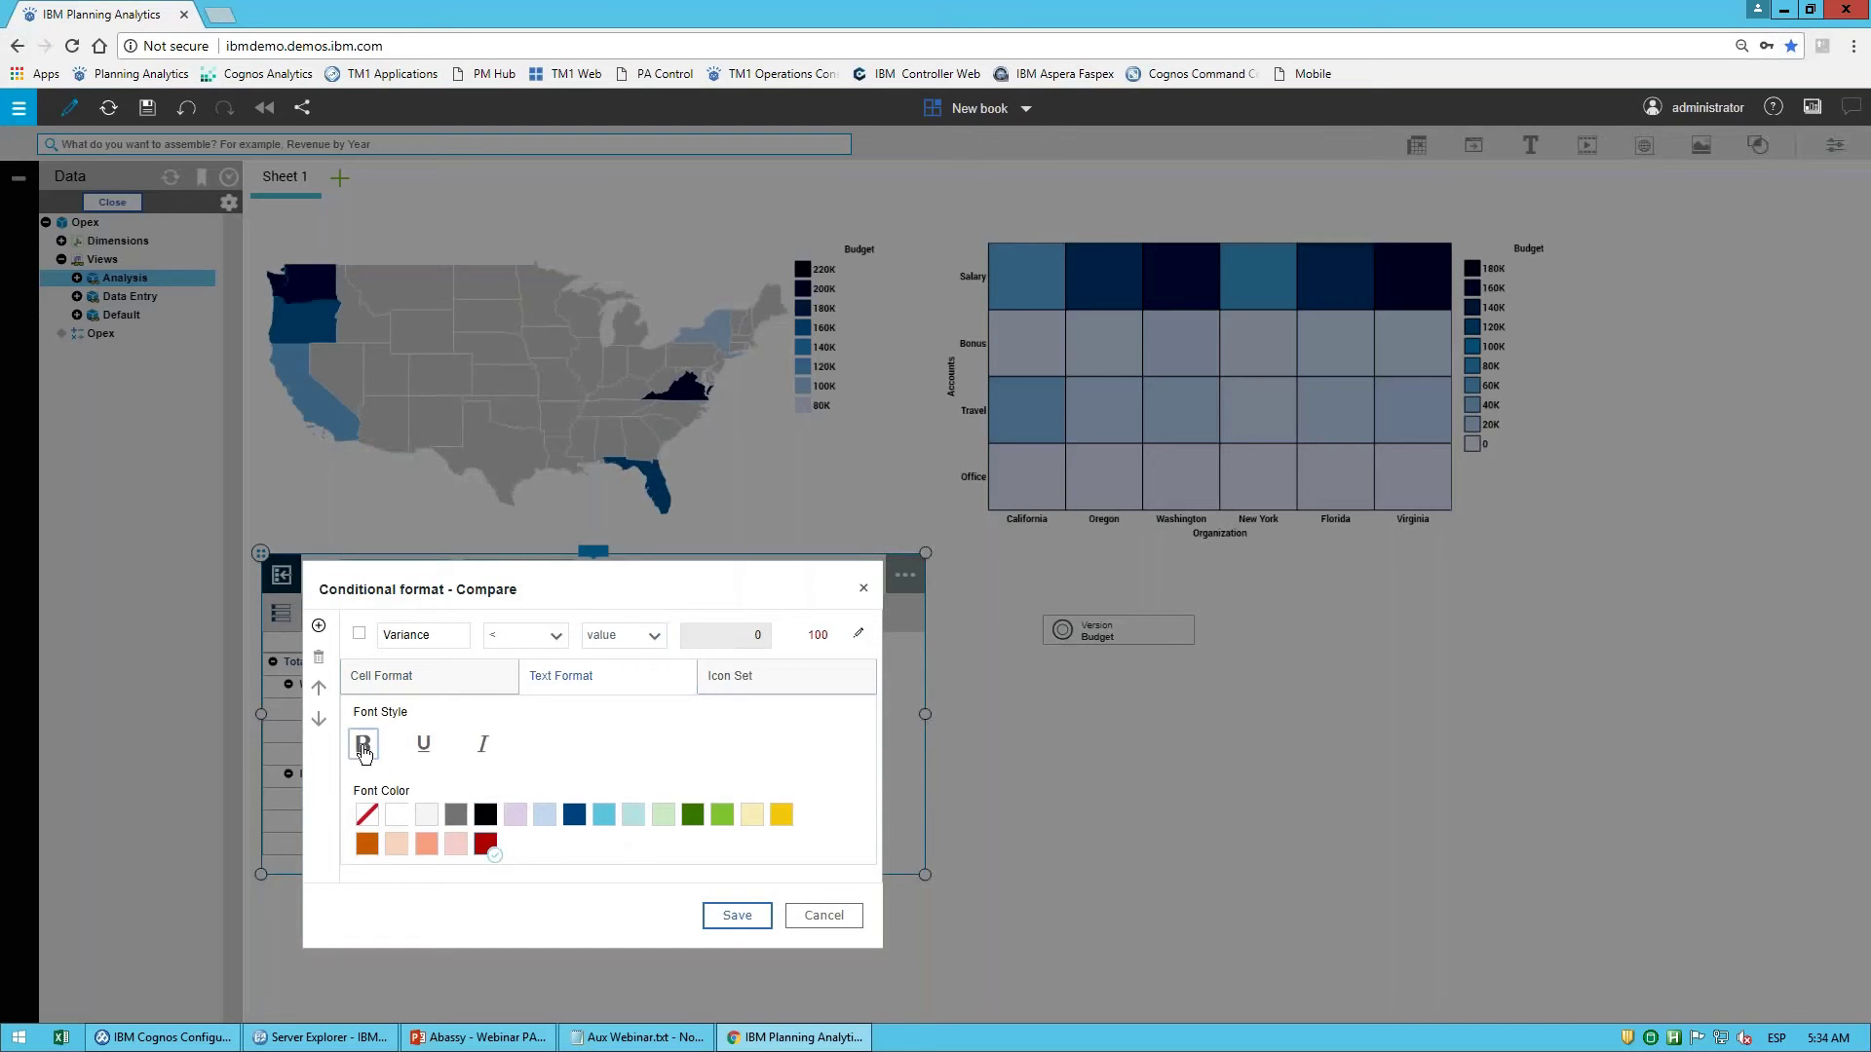
pyautogui.click(740, 921)
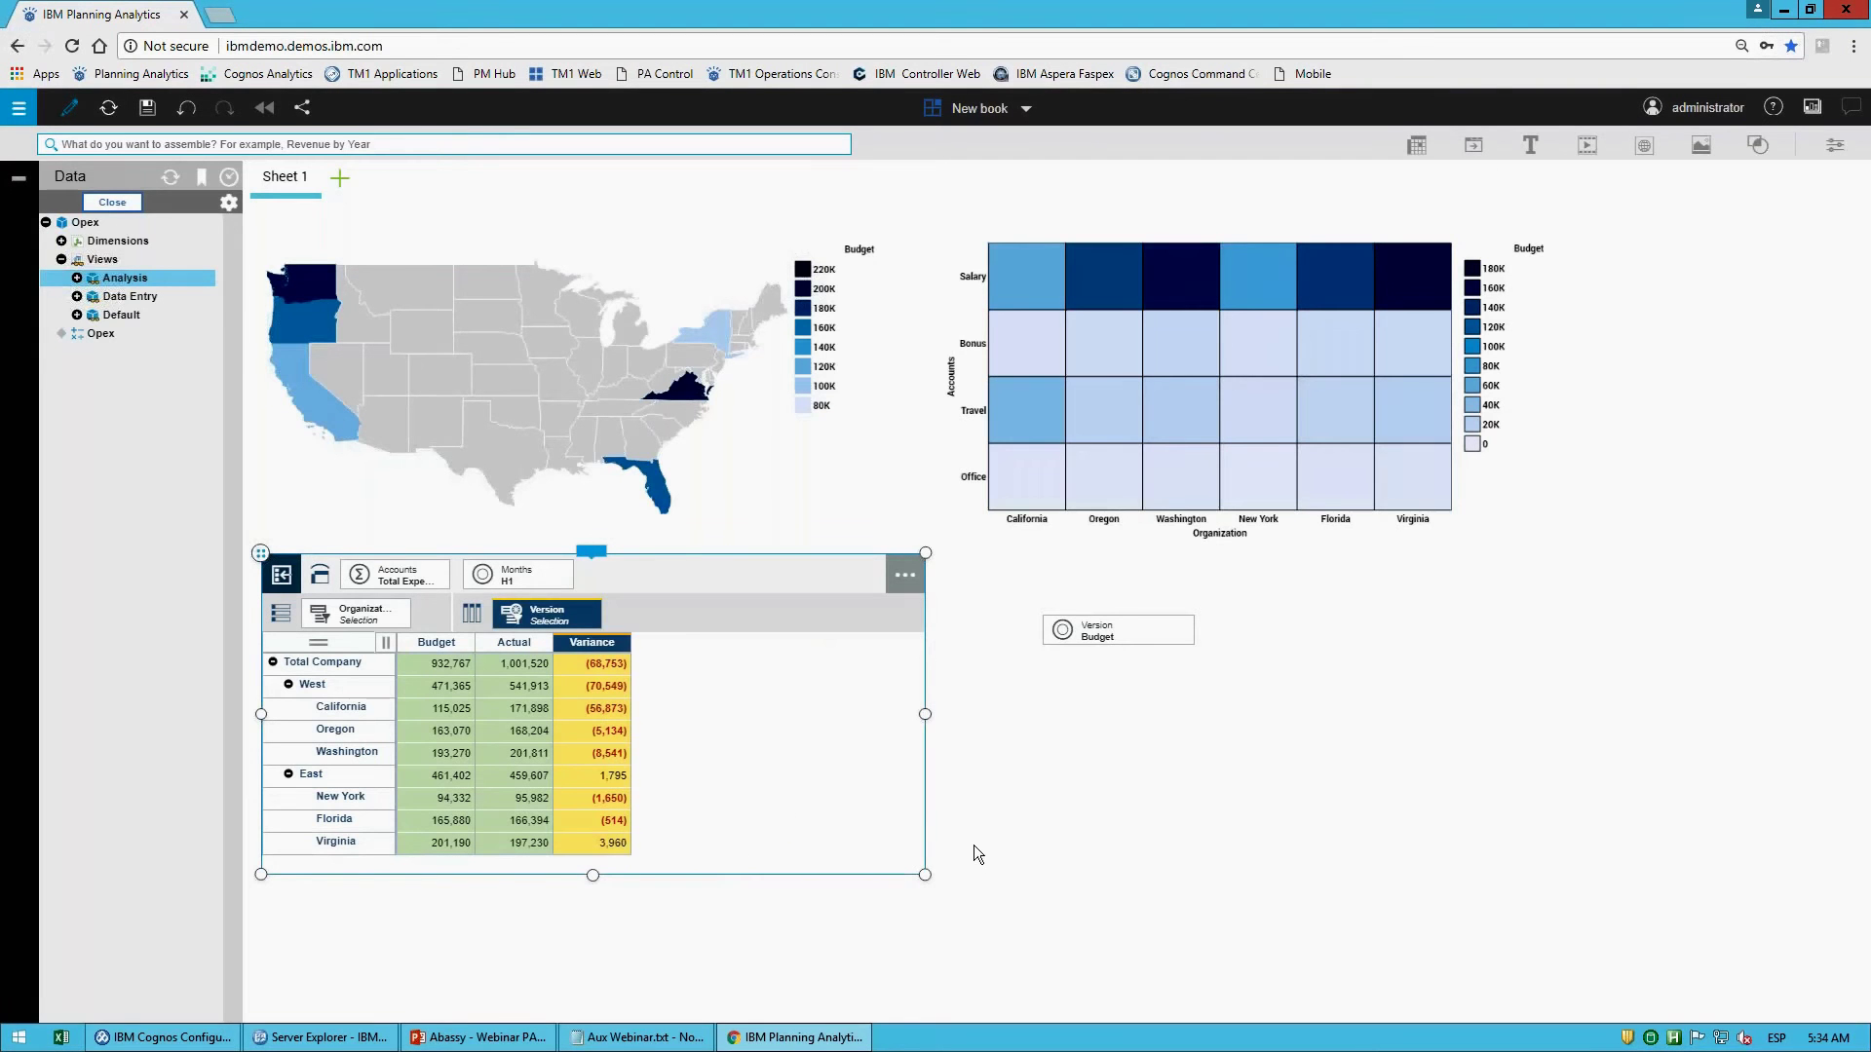
pyautogui.click(1165, 770)
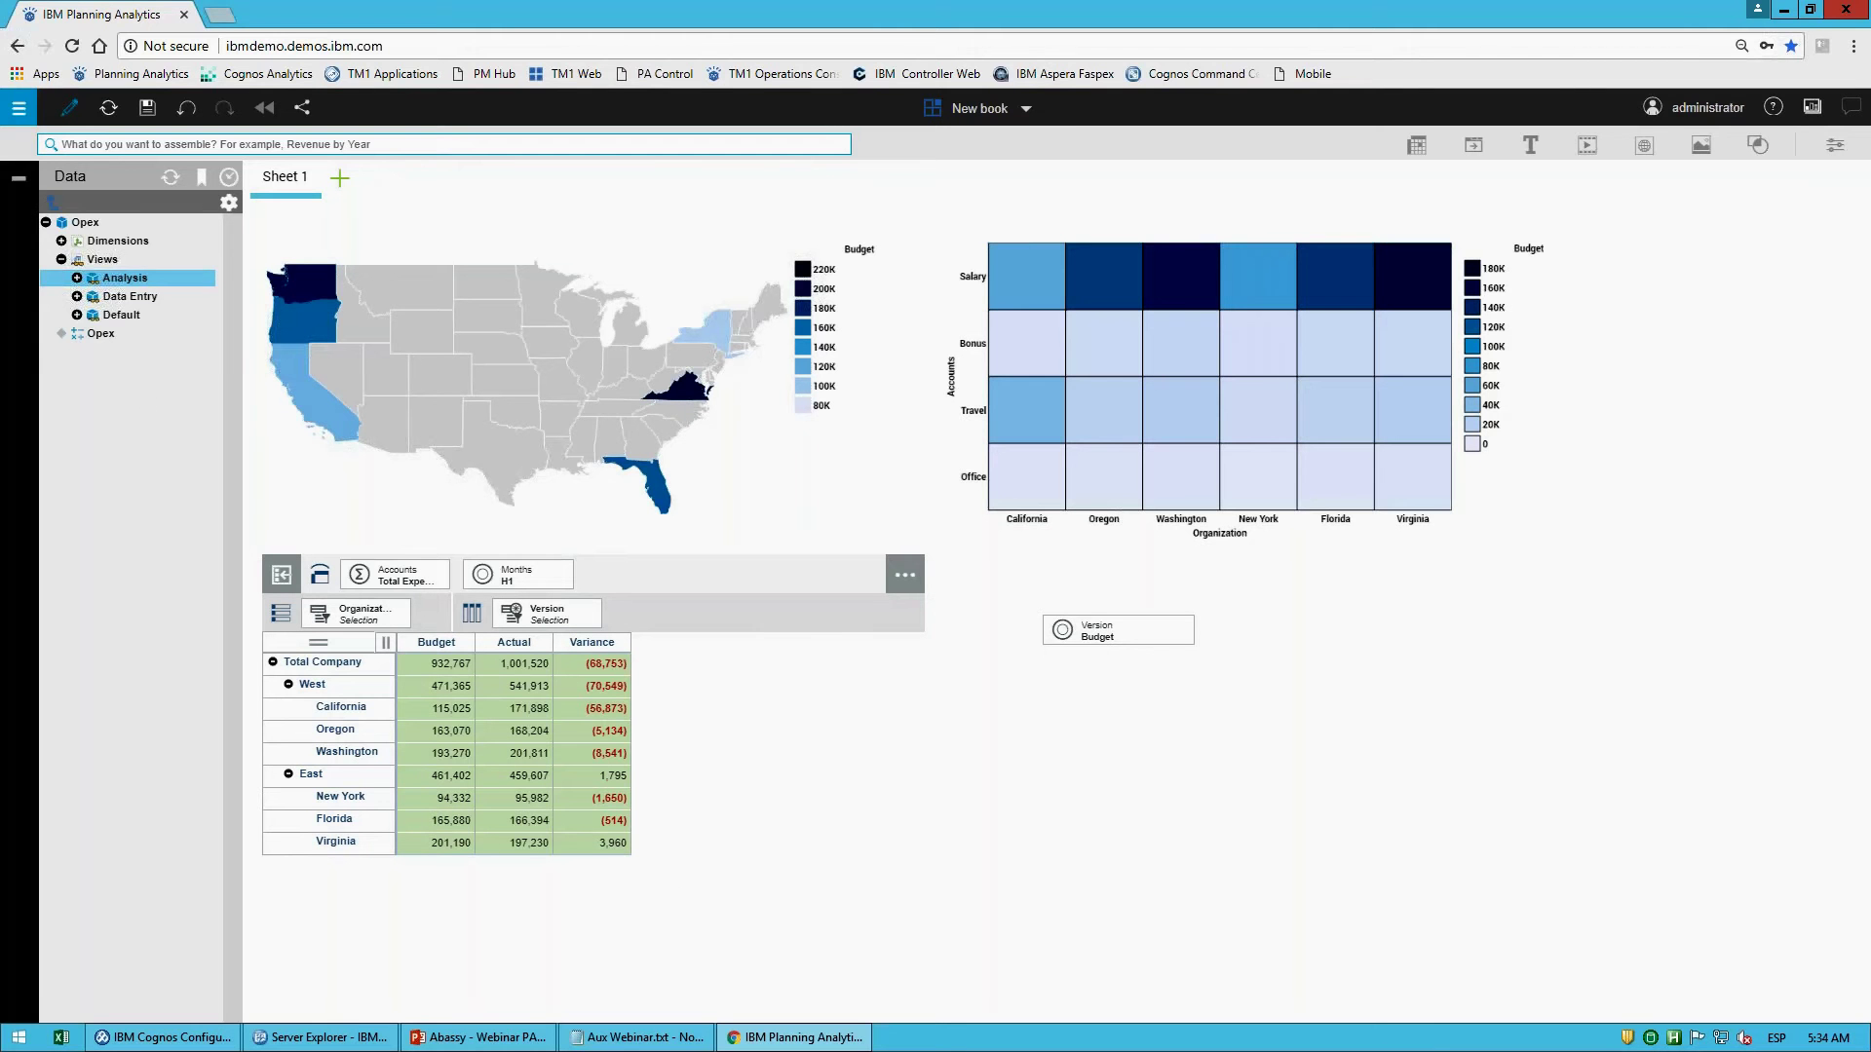
# Step: Delete the Opex cube from the PA-101 database
pyautogui.click(51, 202)
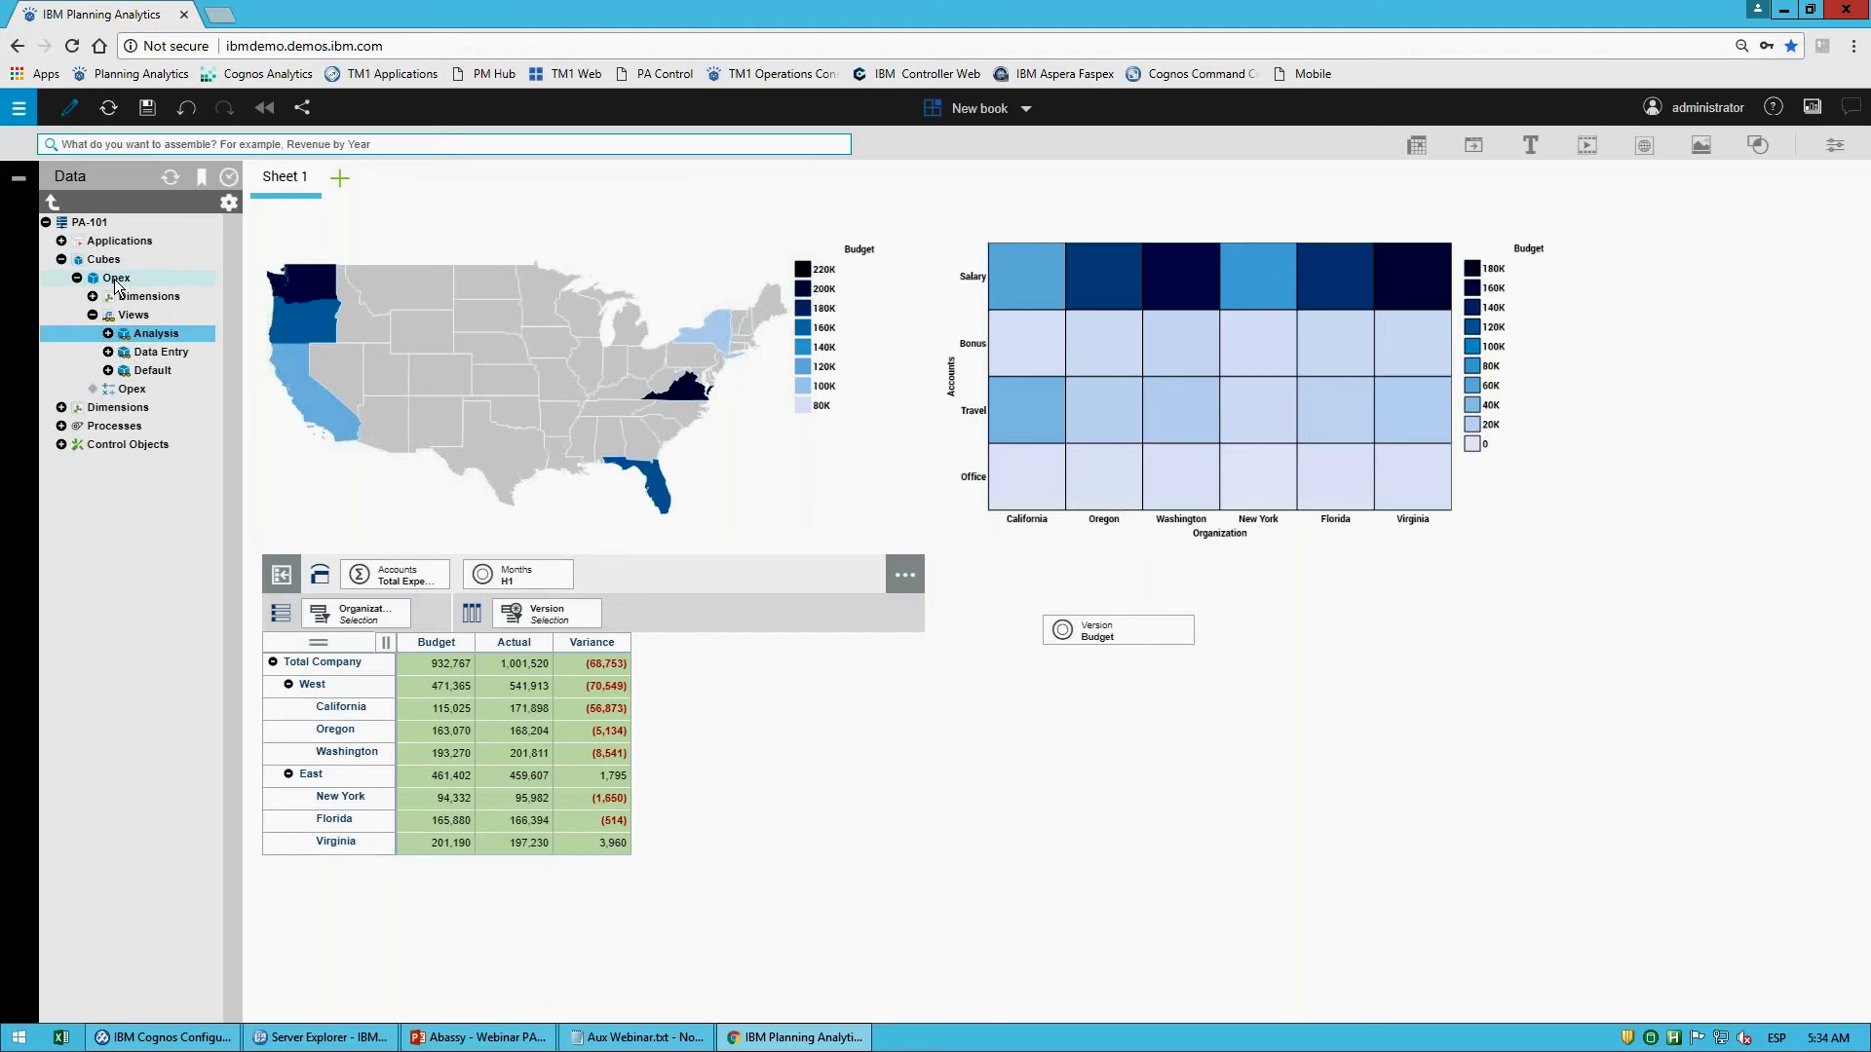
pyautogui.rightClick(116, 280)
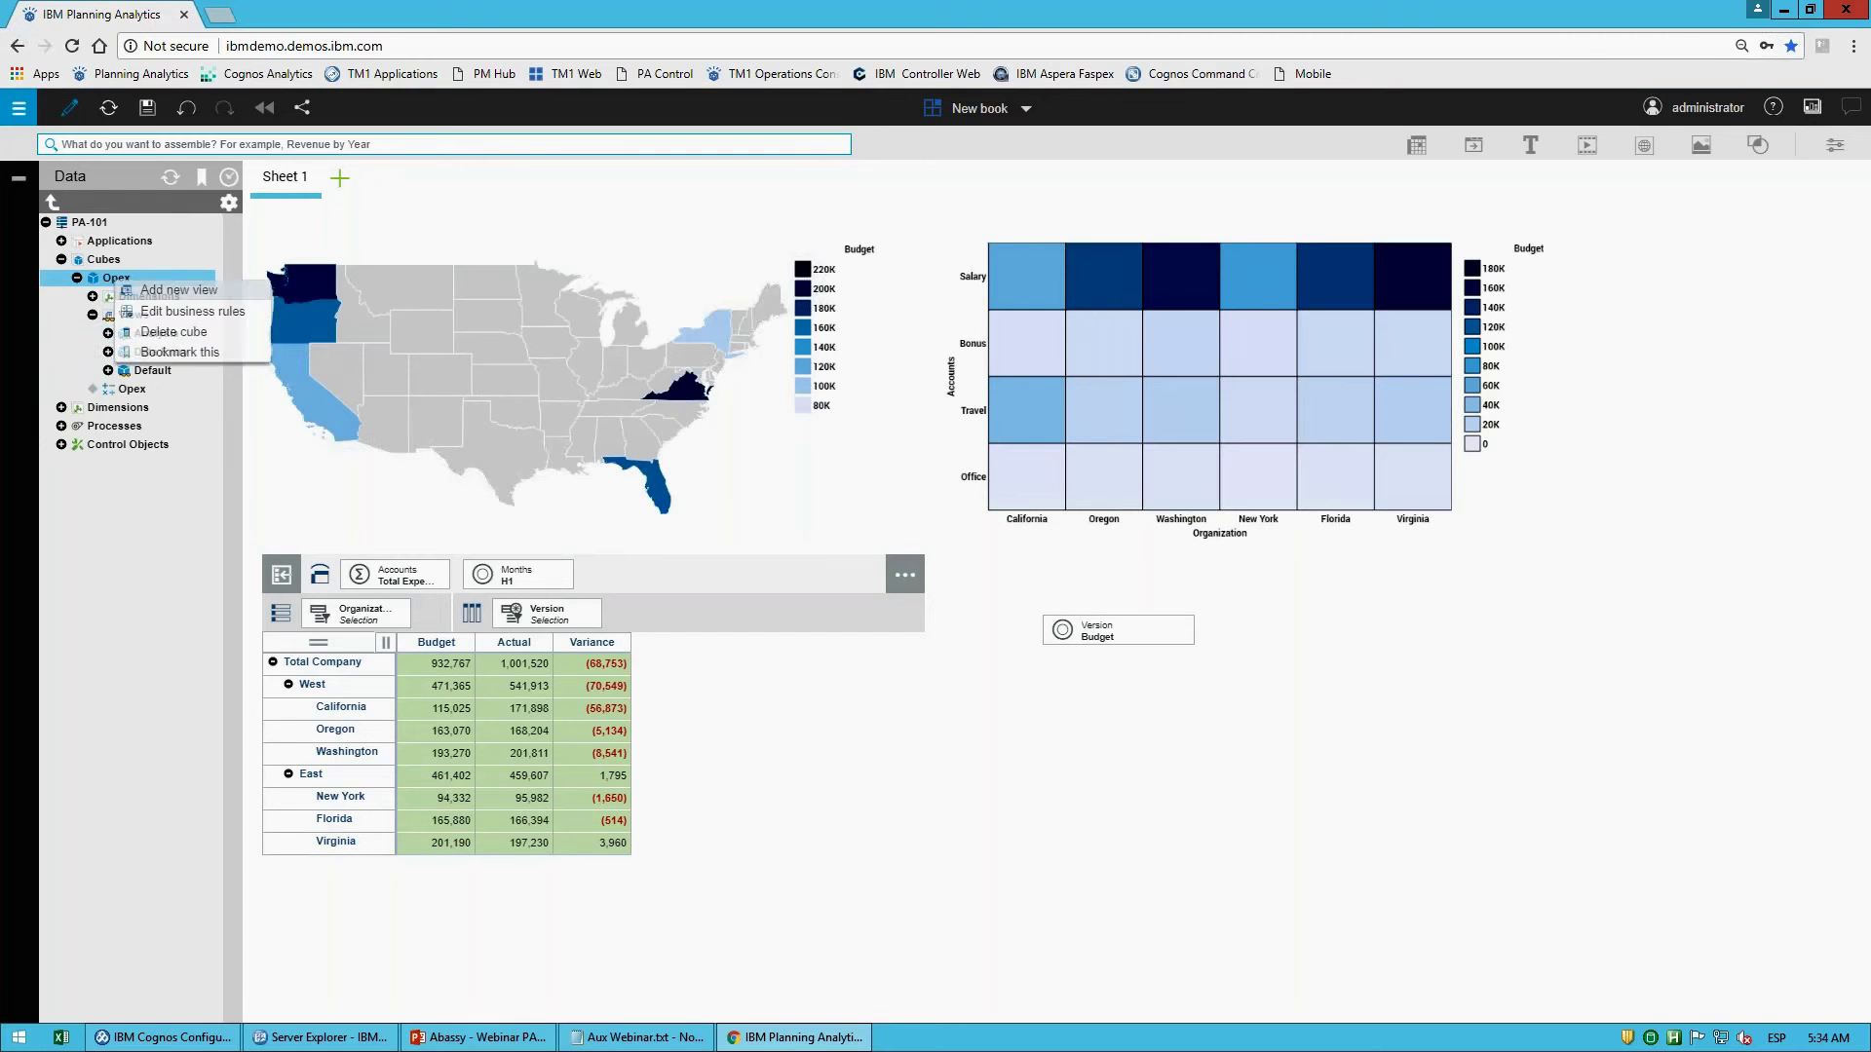
pyautogui.click(173, 331)
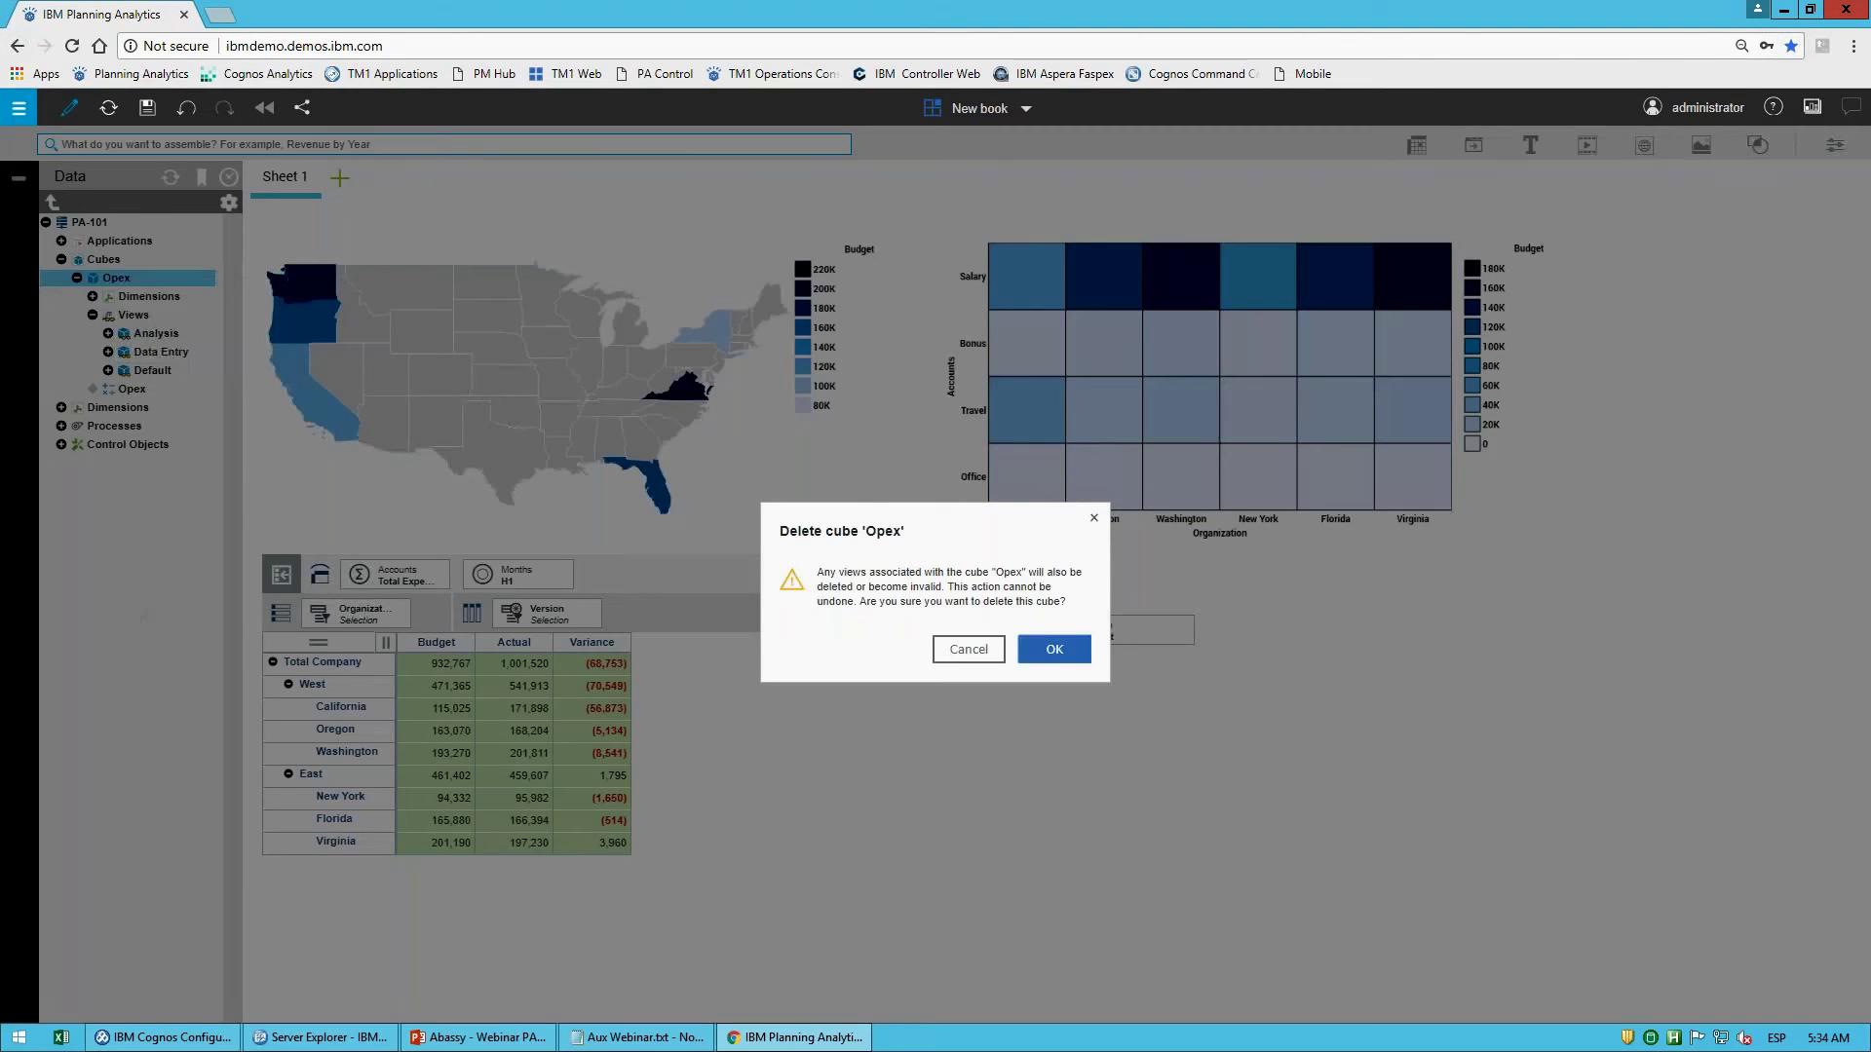
pyautogui.click(1053, 649)
# Step: Delete the Organization dimension from the PA-101 database
pyautogui.click(64, 279)
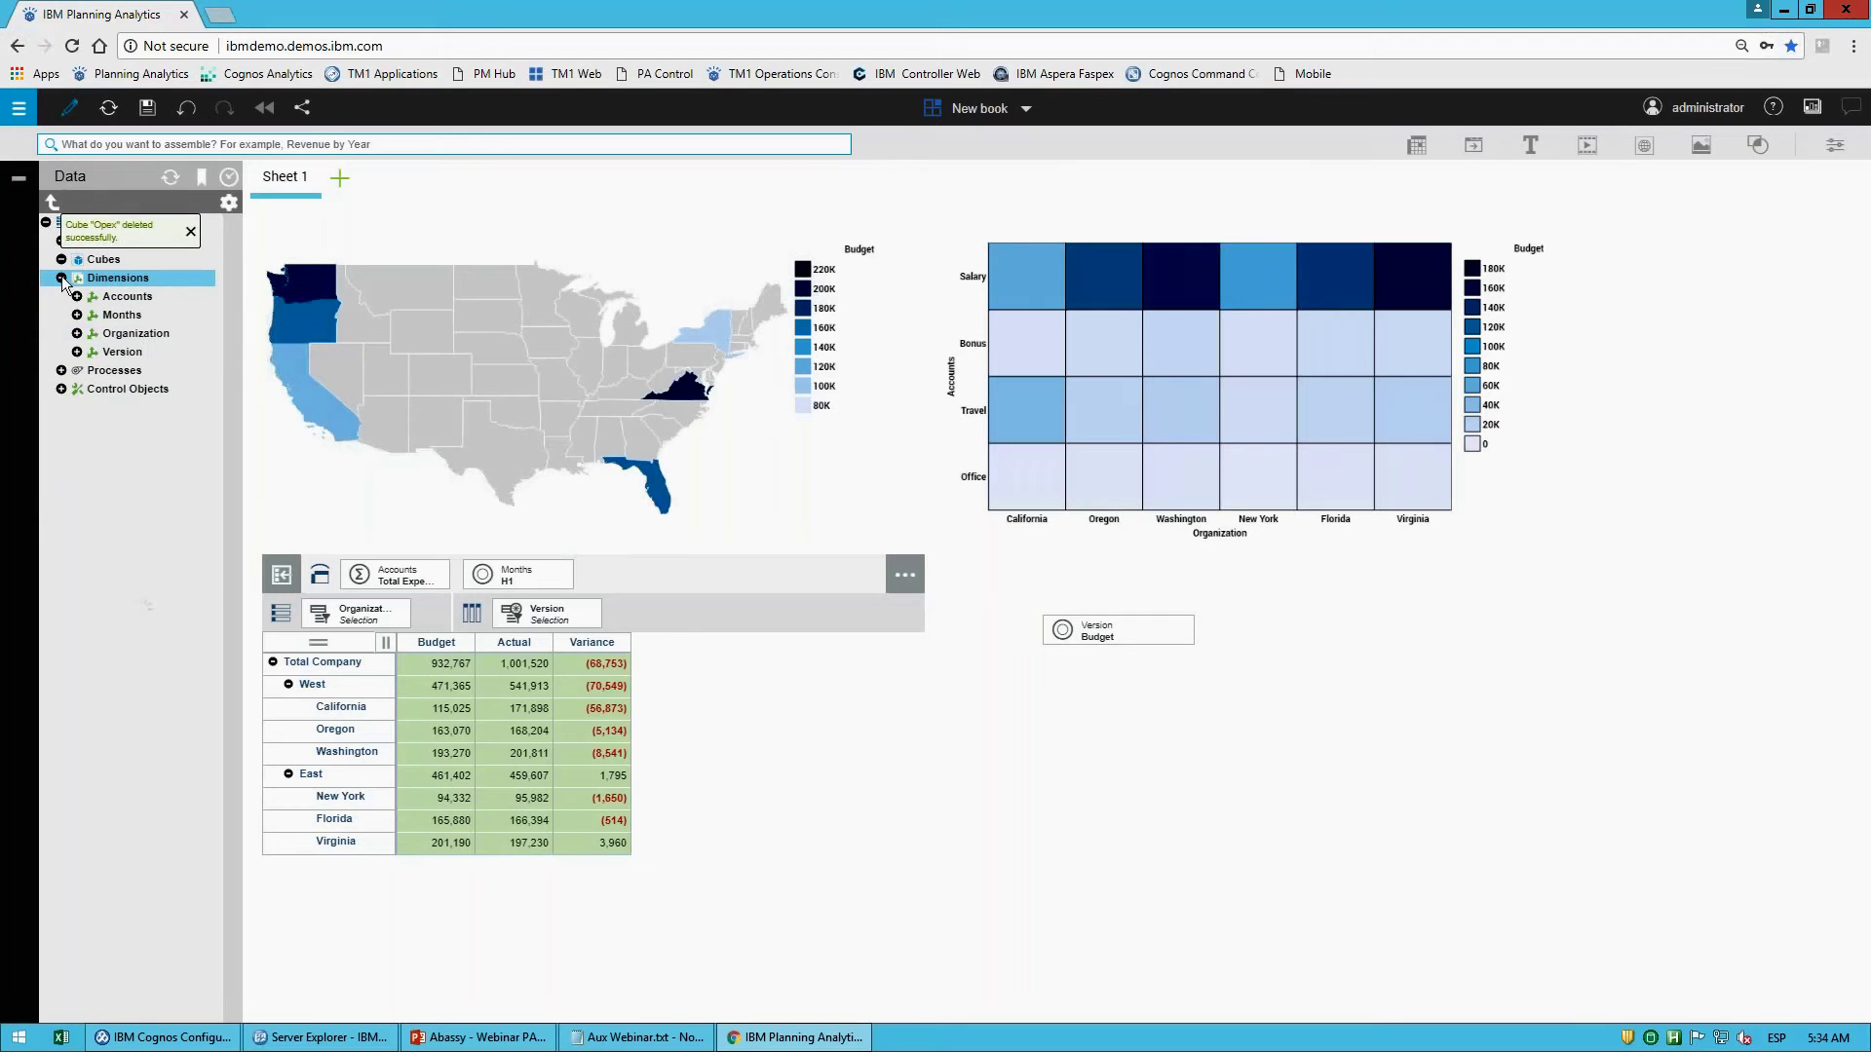
pyautogui.rightClick(154, 335)
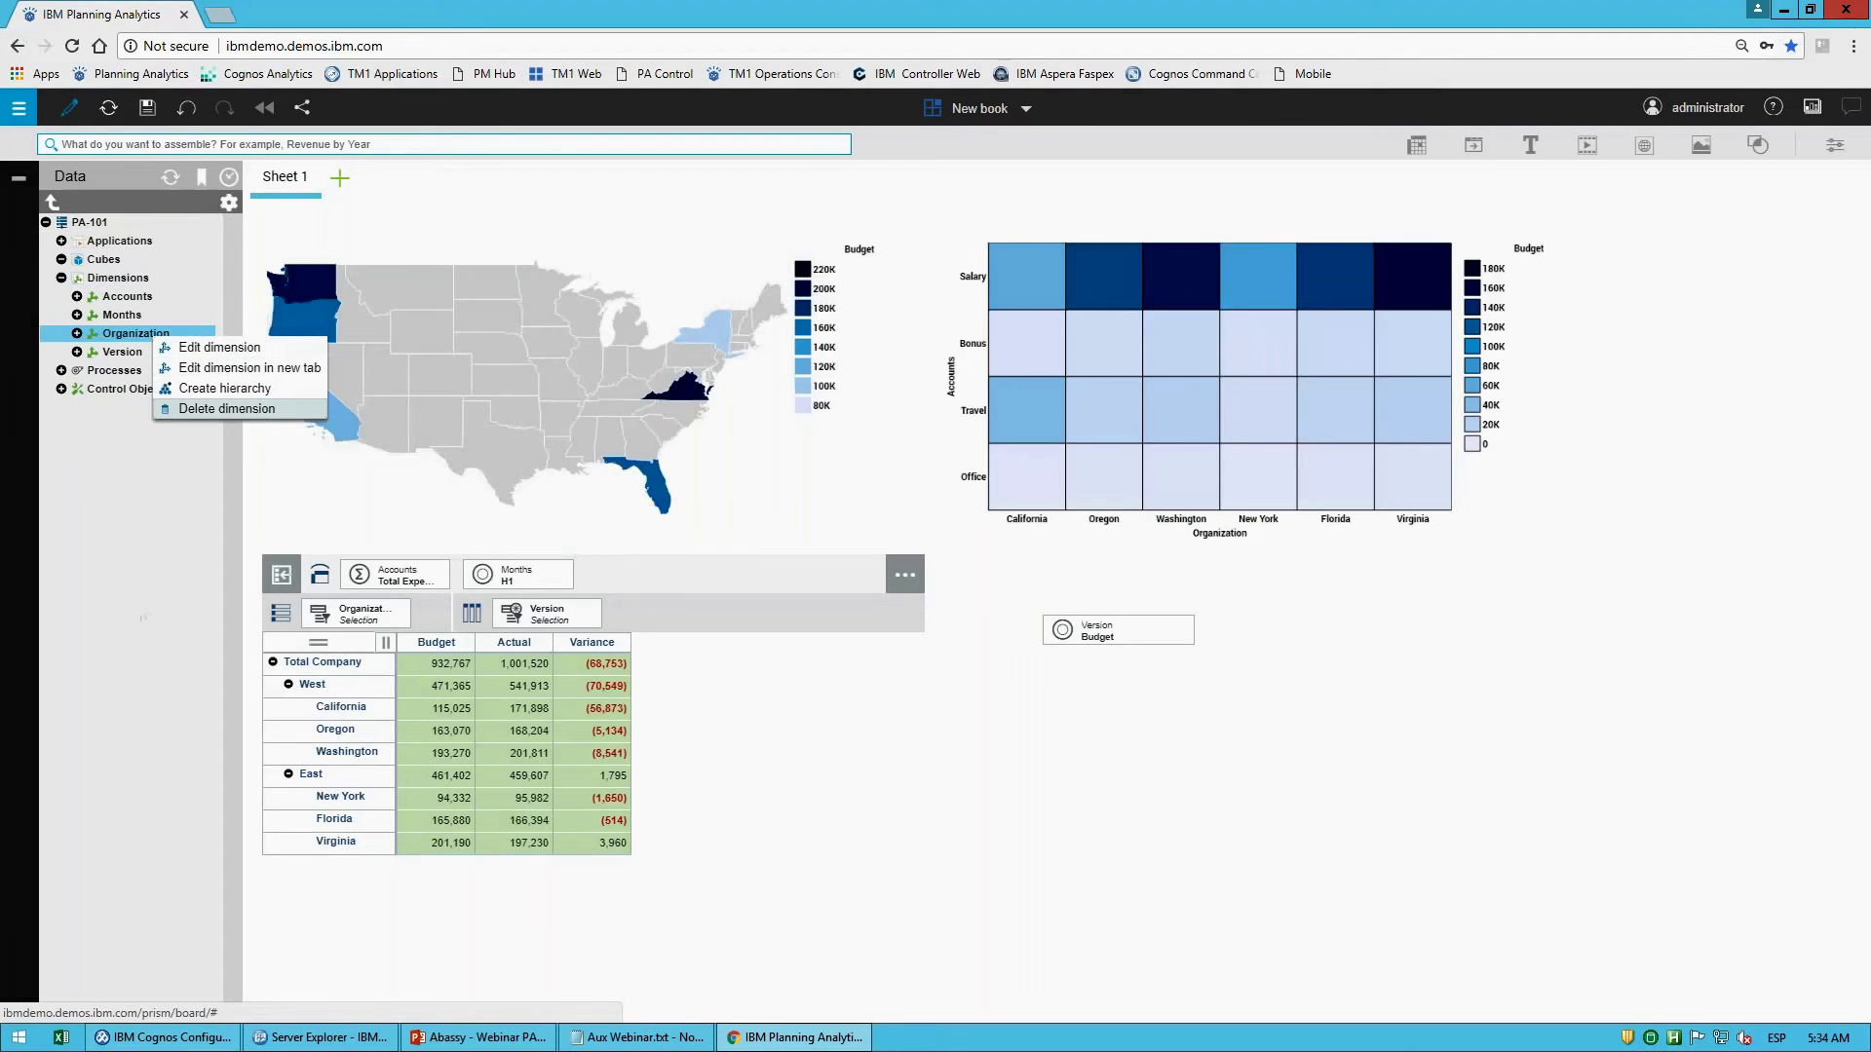
pyautogui.click(261, 409)
pyautogui.click(1065, 659)
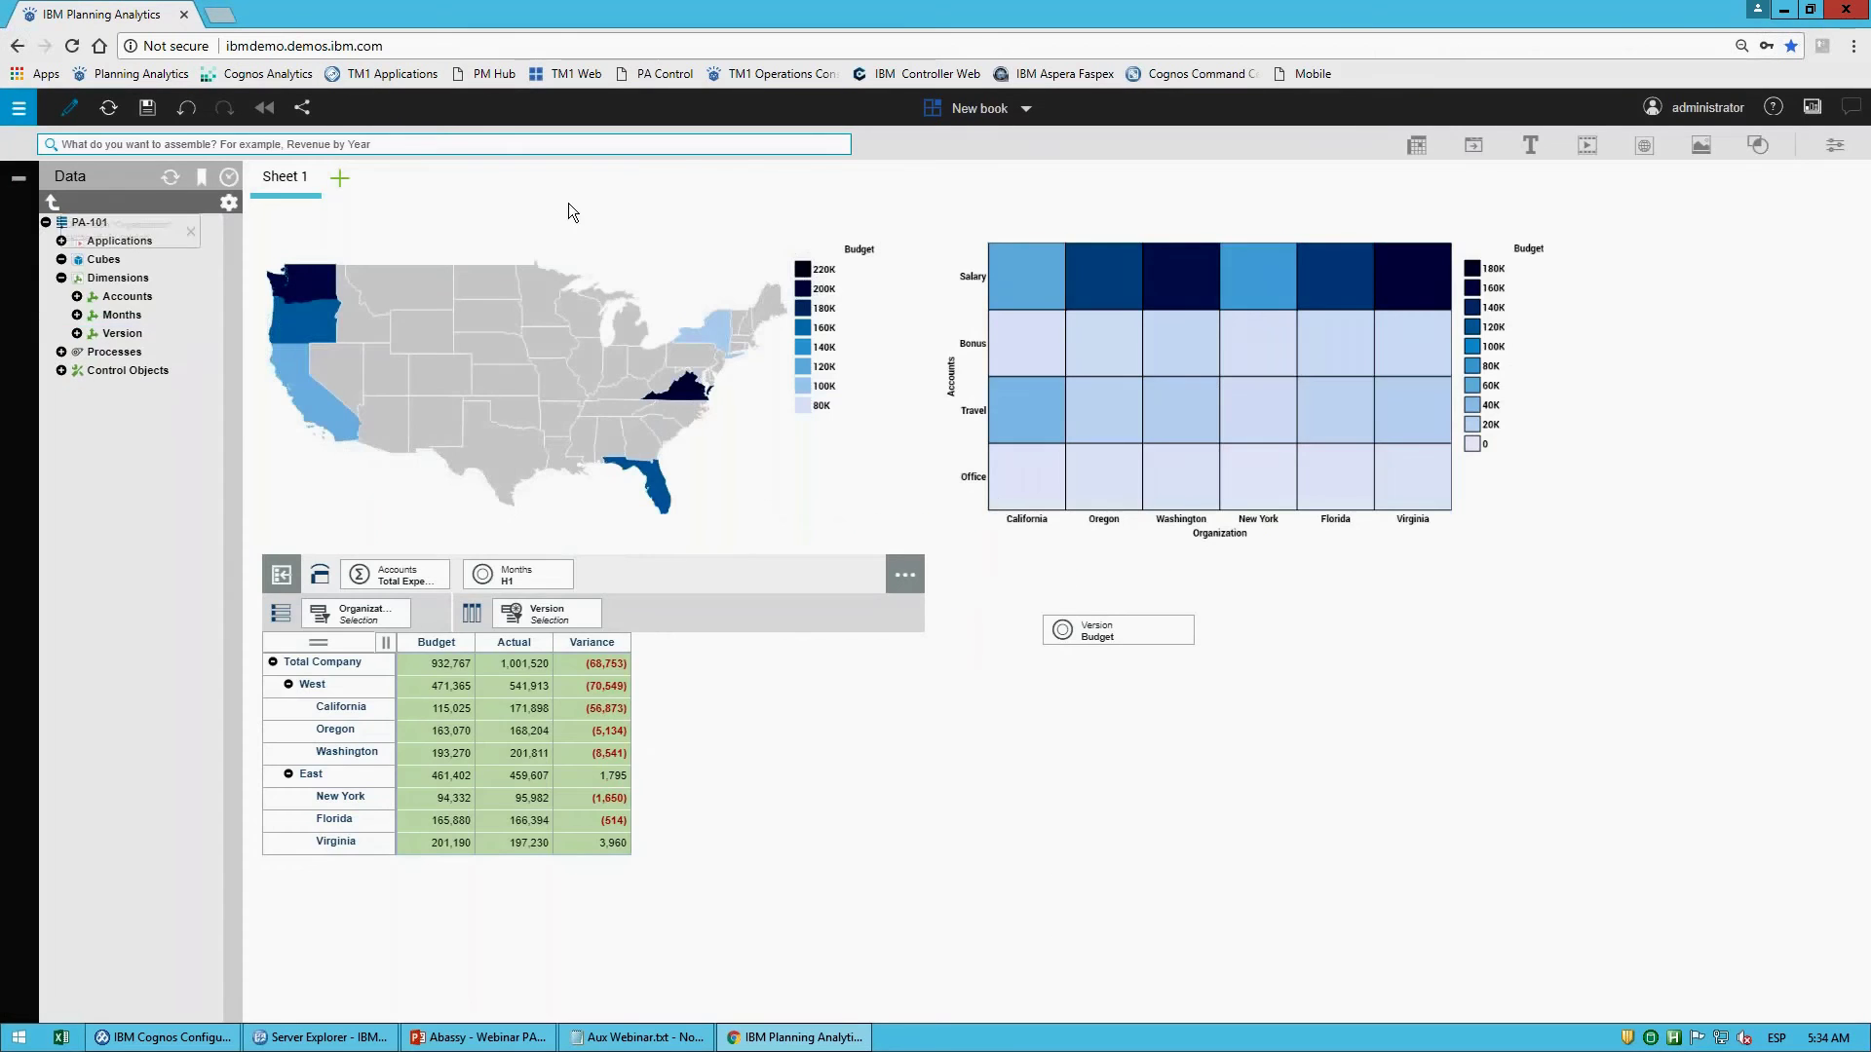
# Step: Add a new freeform sheet to the book and create a dimension named Organization in PA-101
pyautogui.click(339, 177)
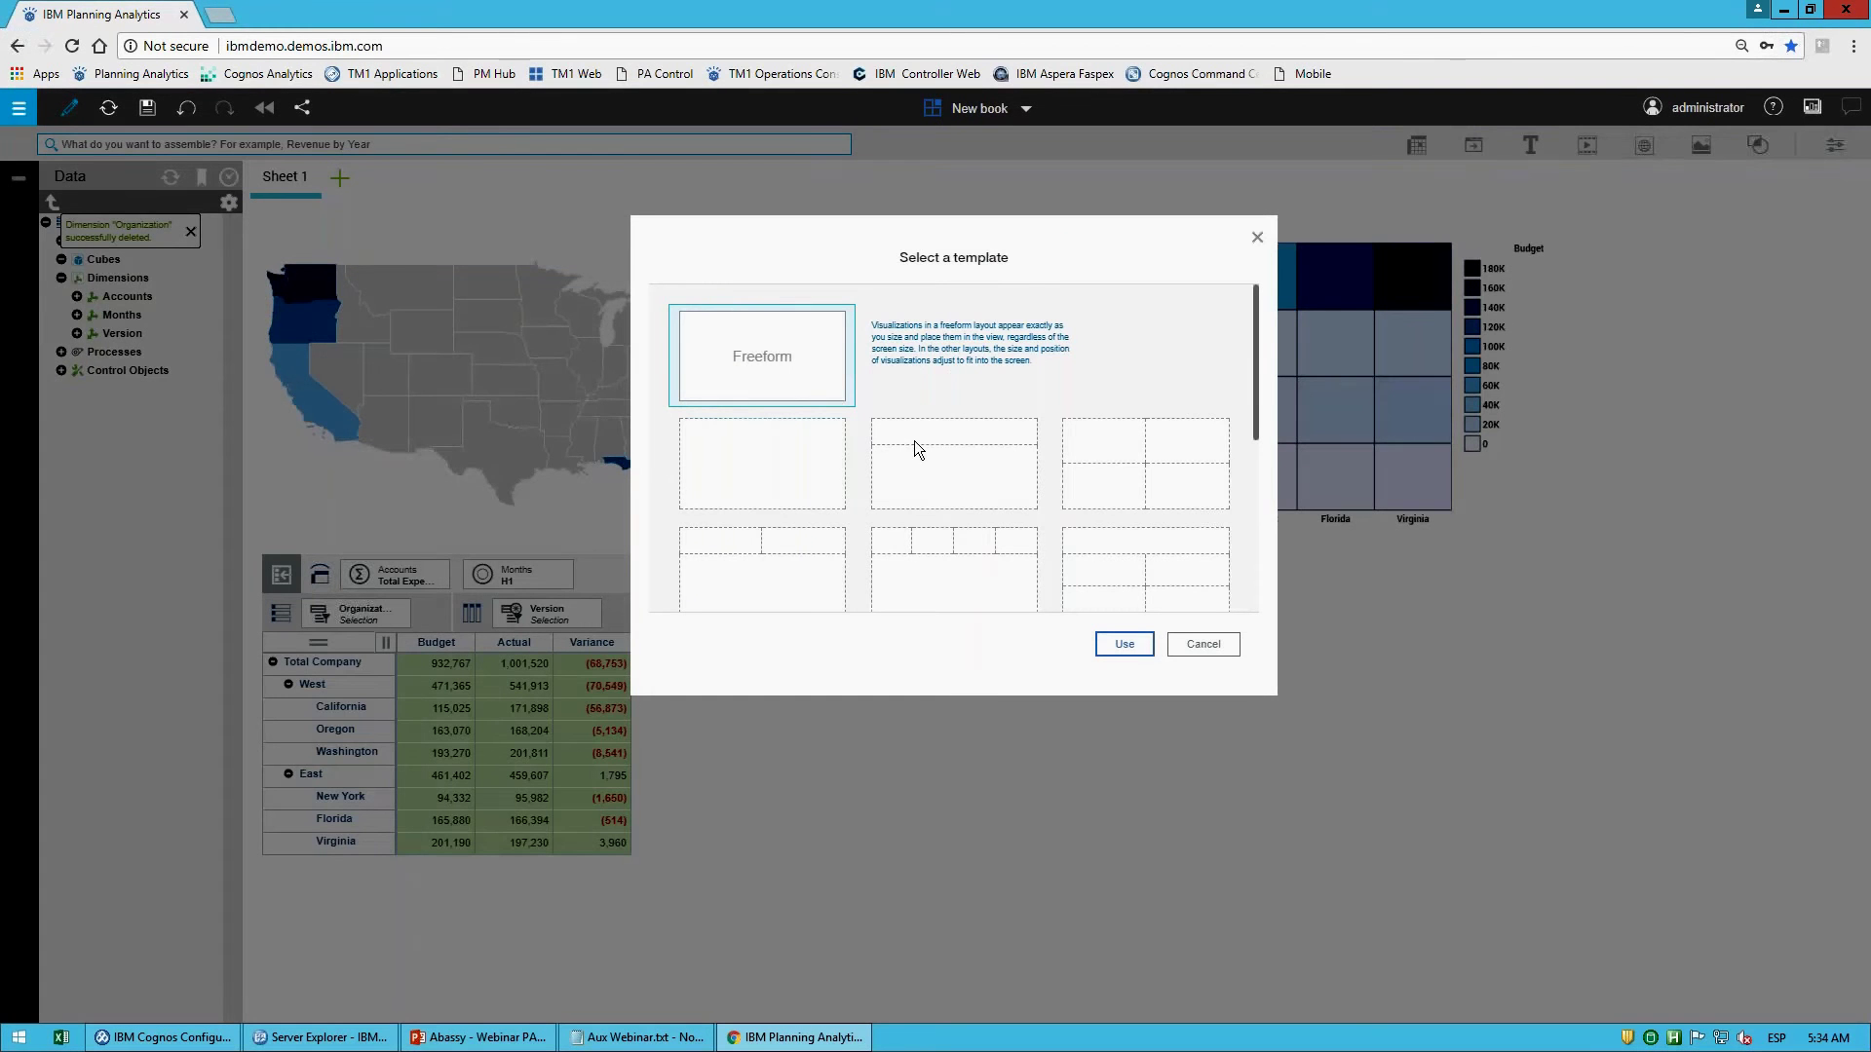
pyautogui.click(1125, 644)
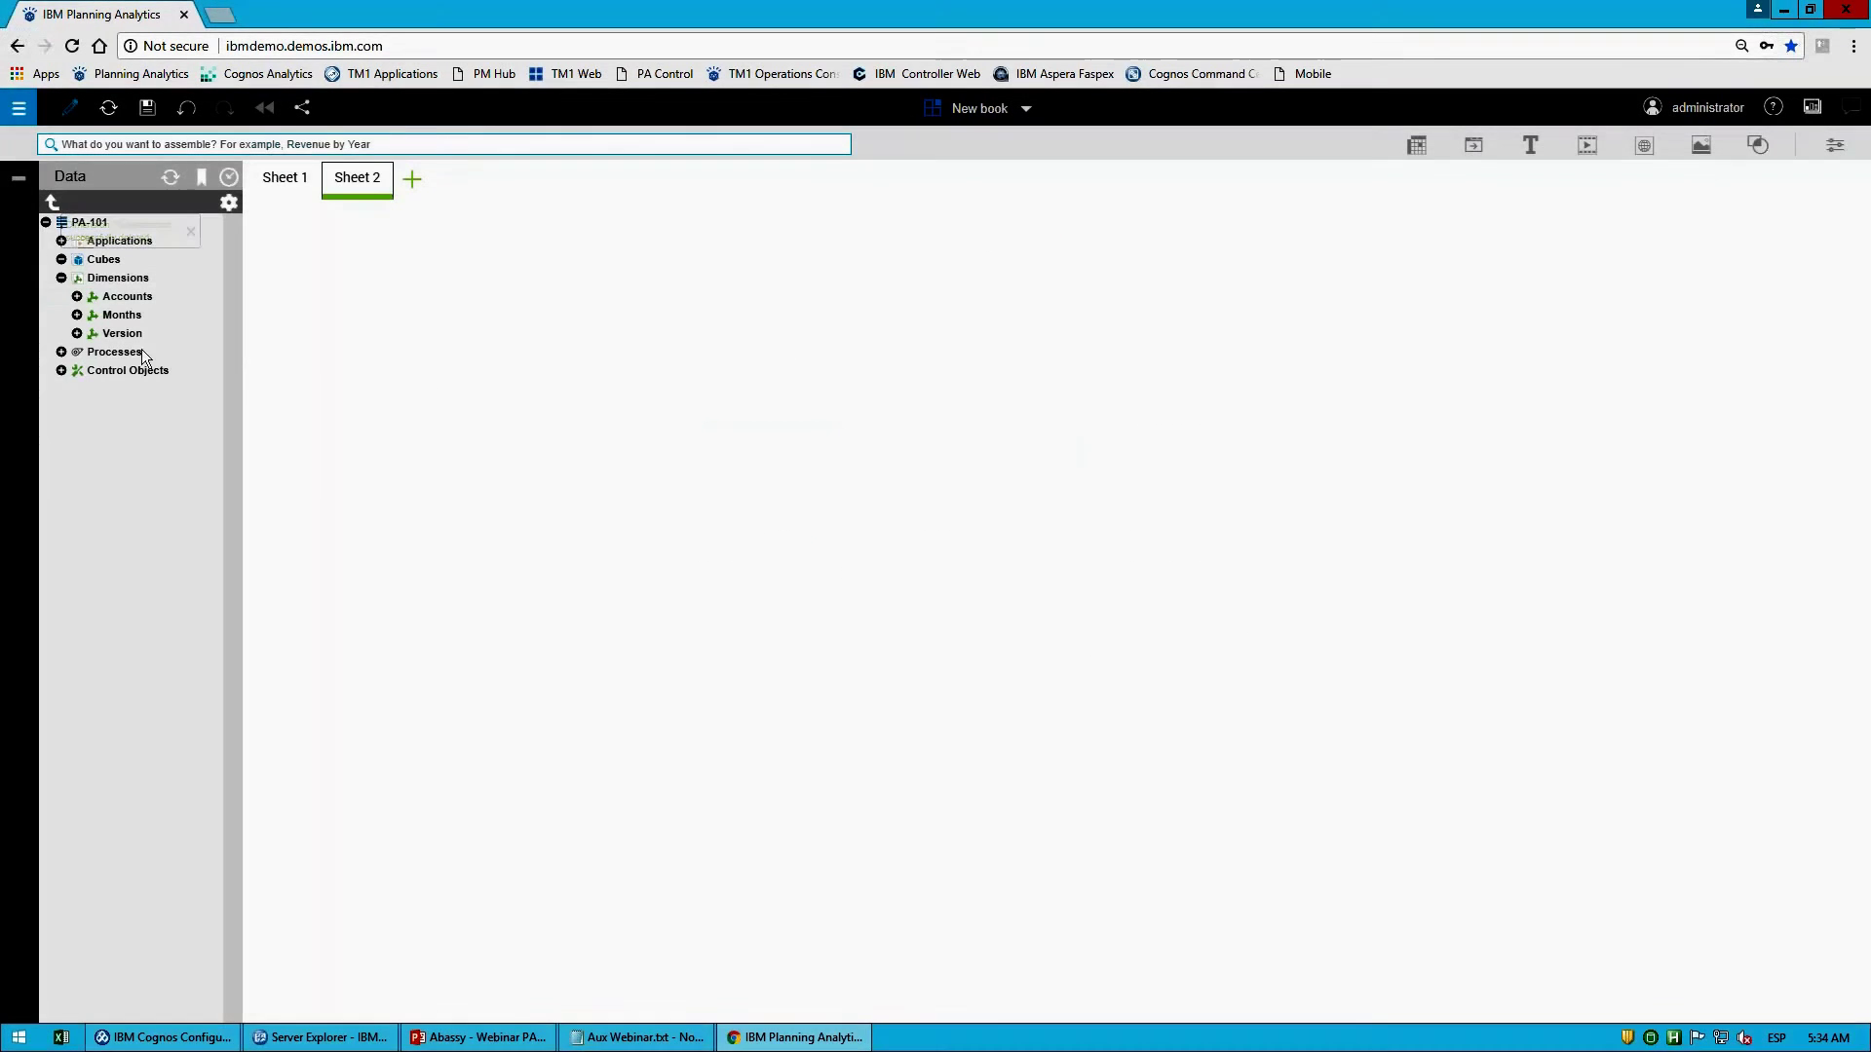
pyautogui.rightClick(135, 278)
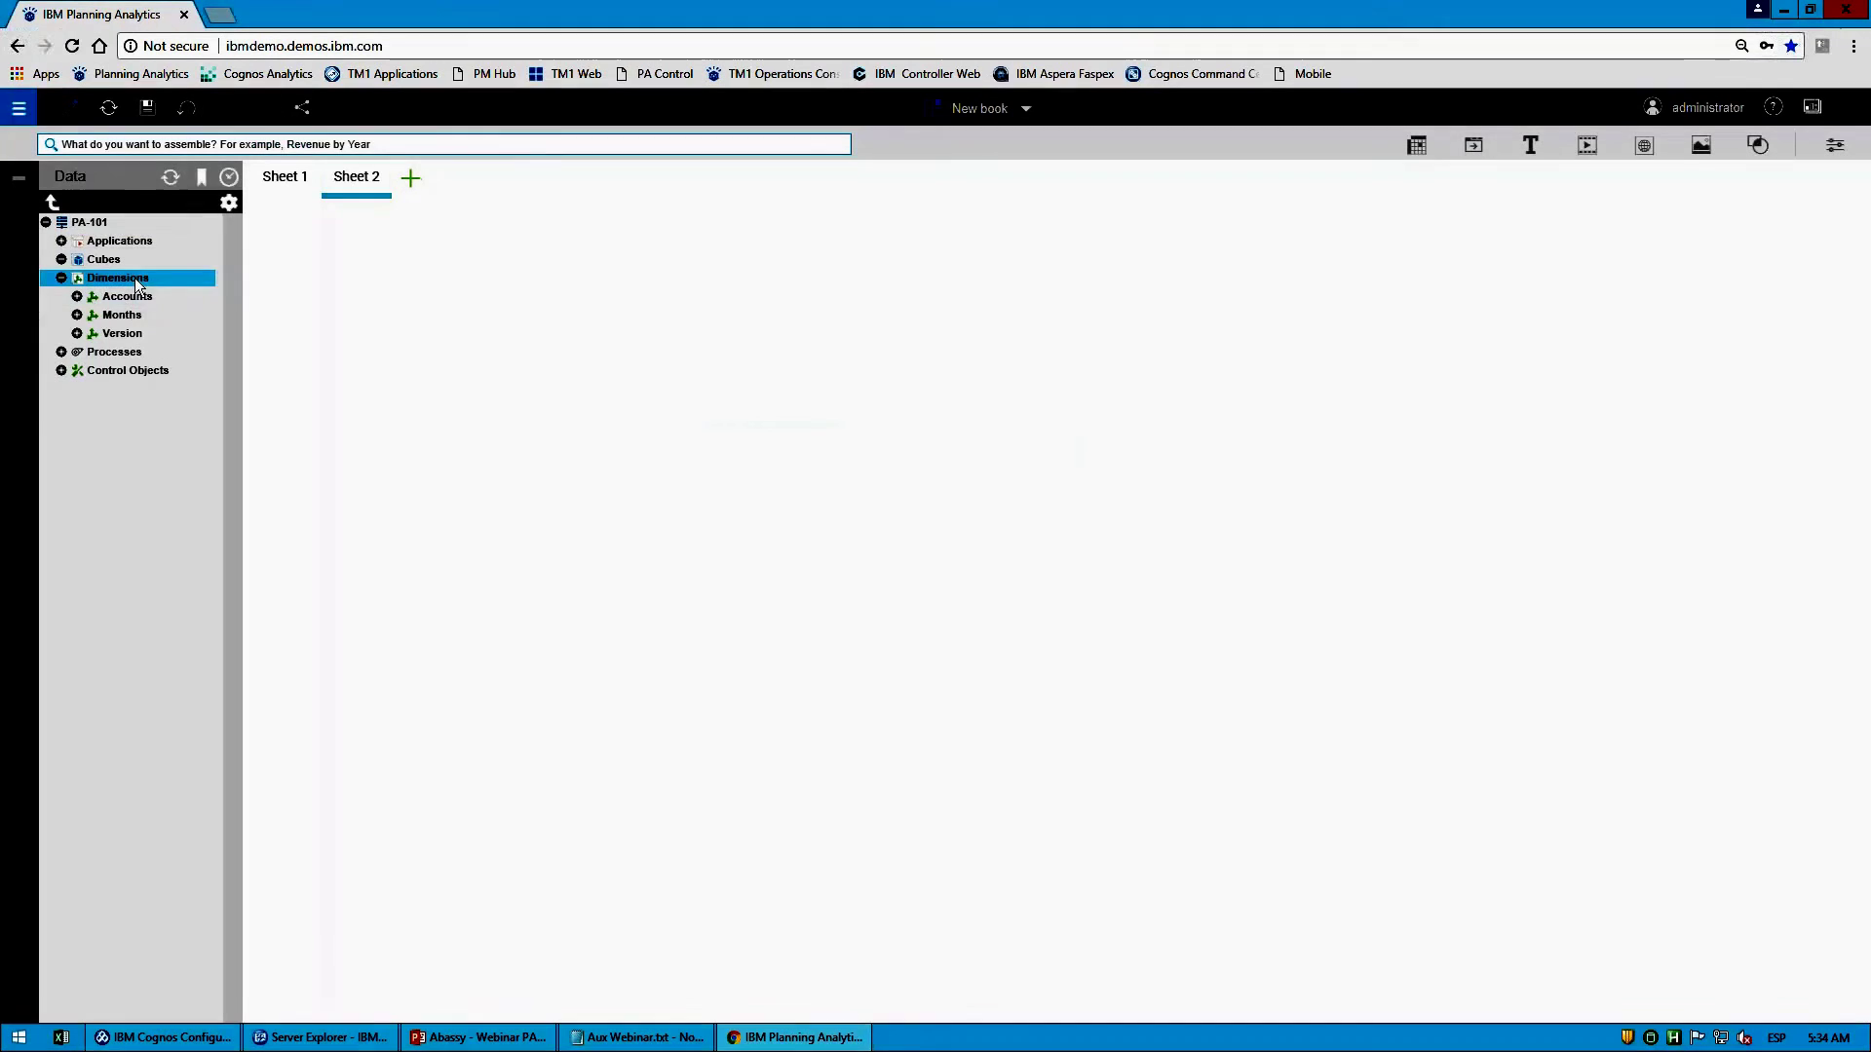
pyautogui.click(183, 290)
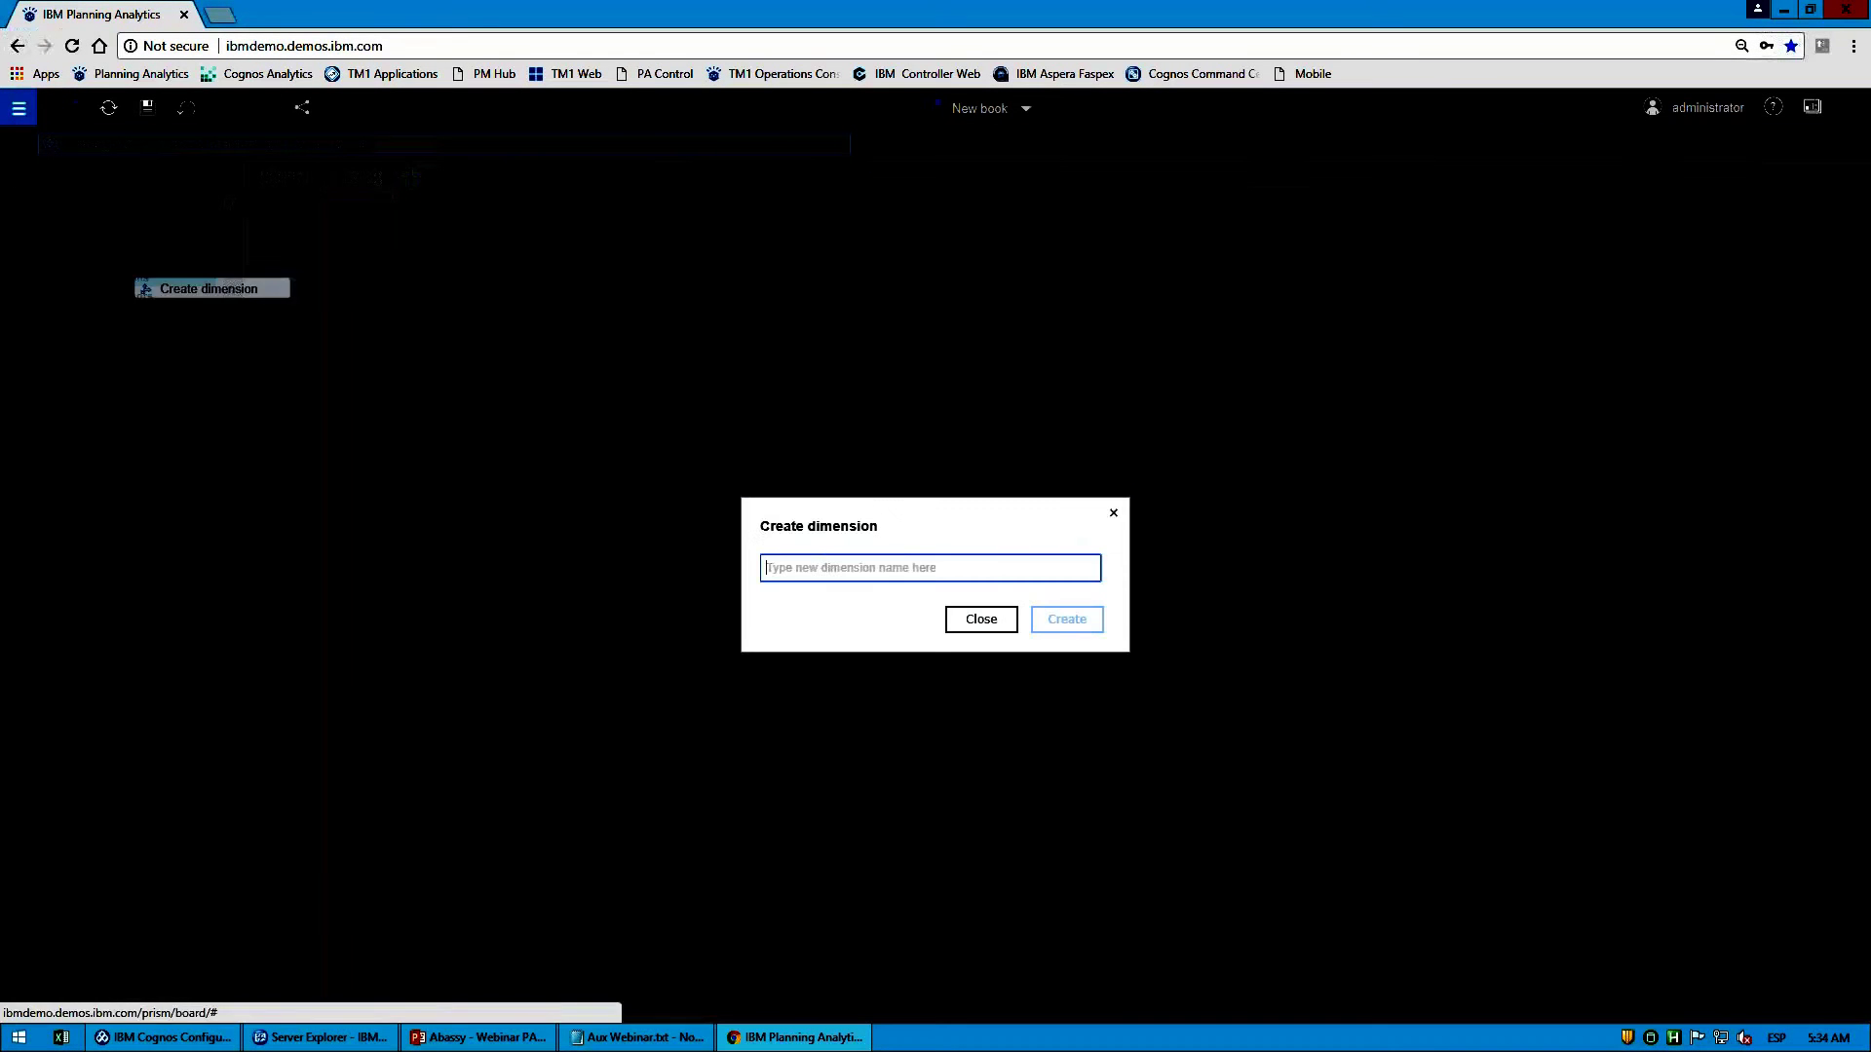
pyautogui.write('Organizat')
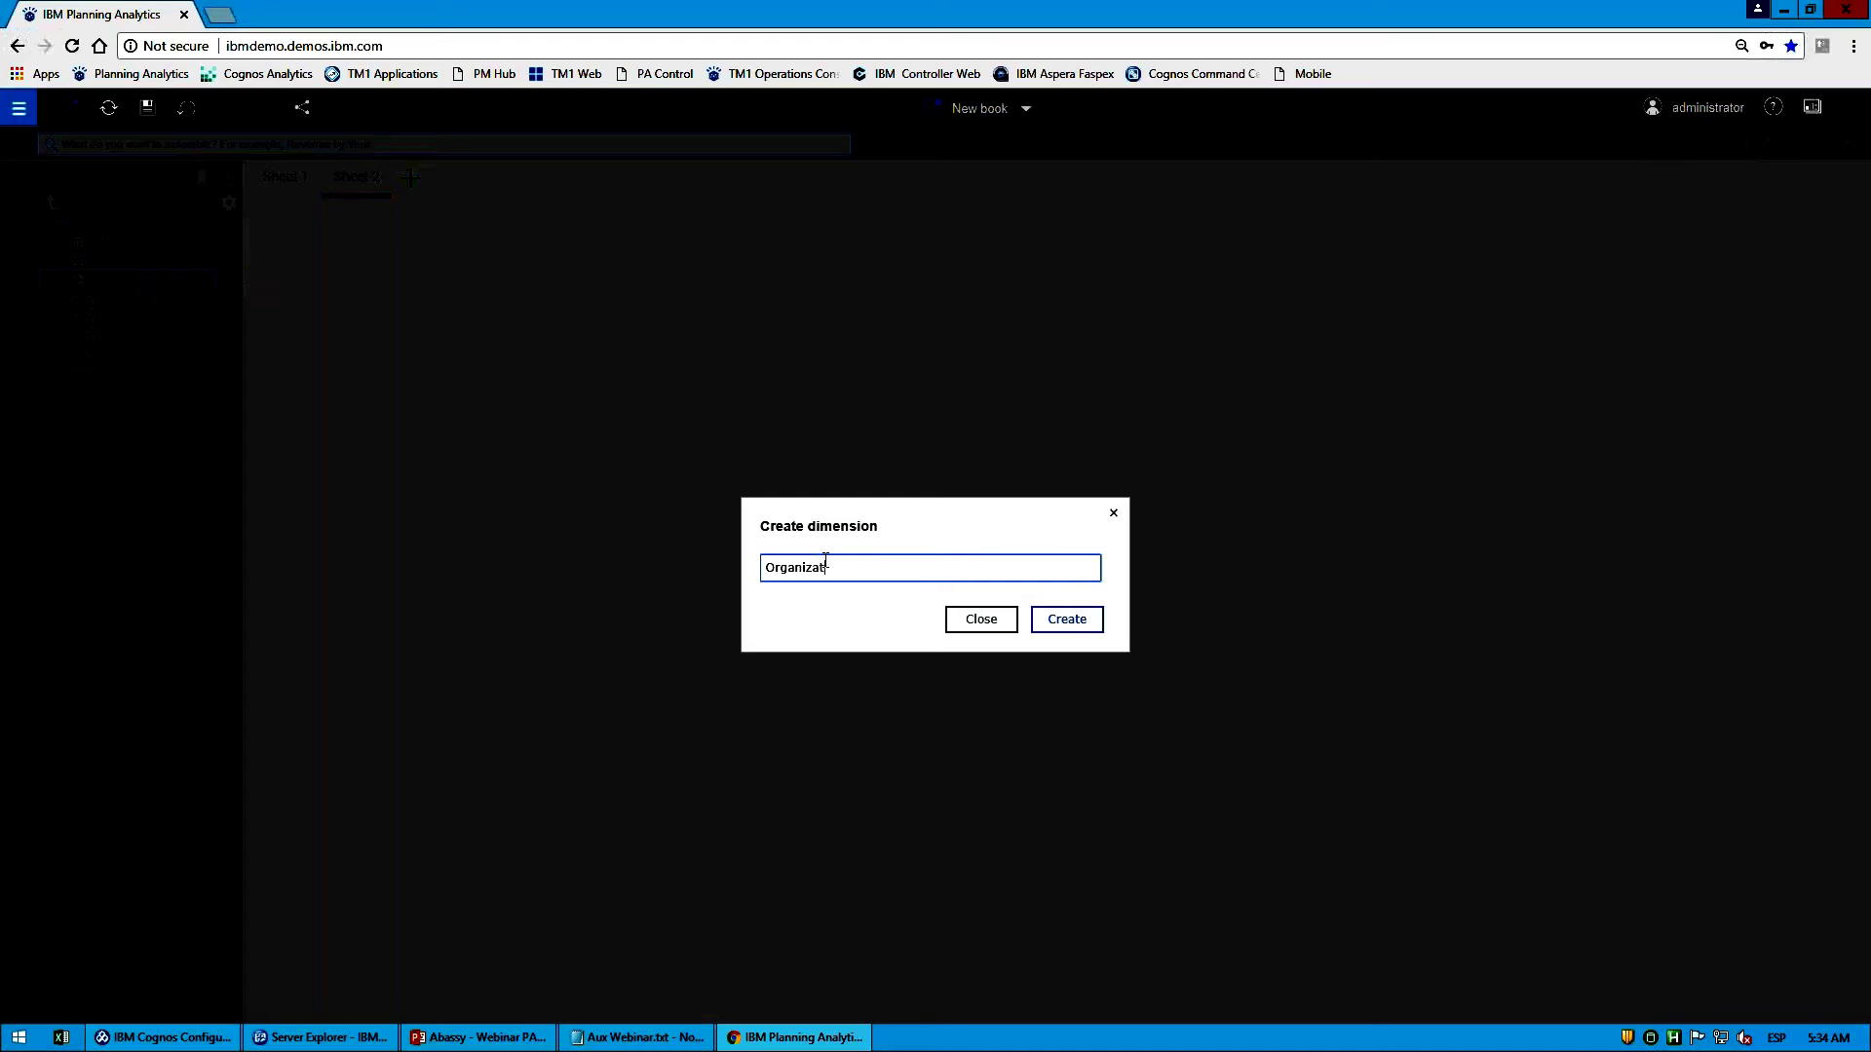
pyautogui.write('ion')
pyautogui.click(1067, 620)
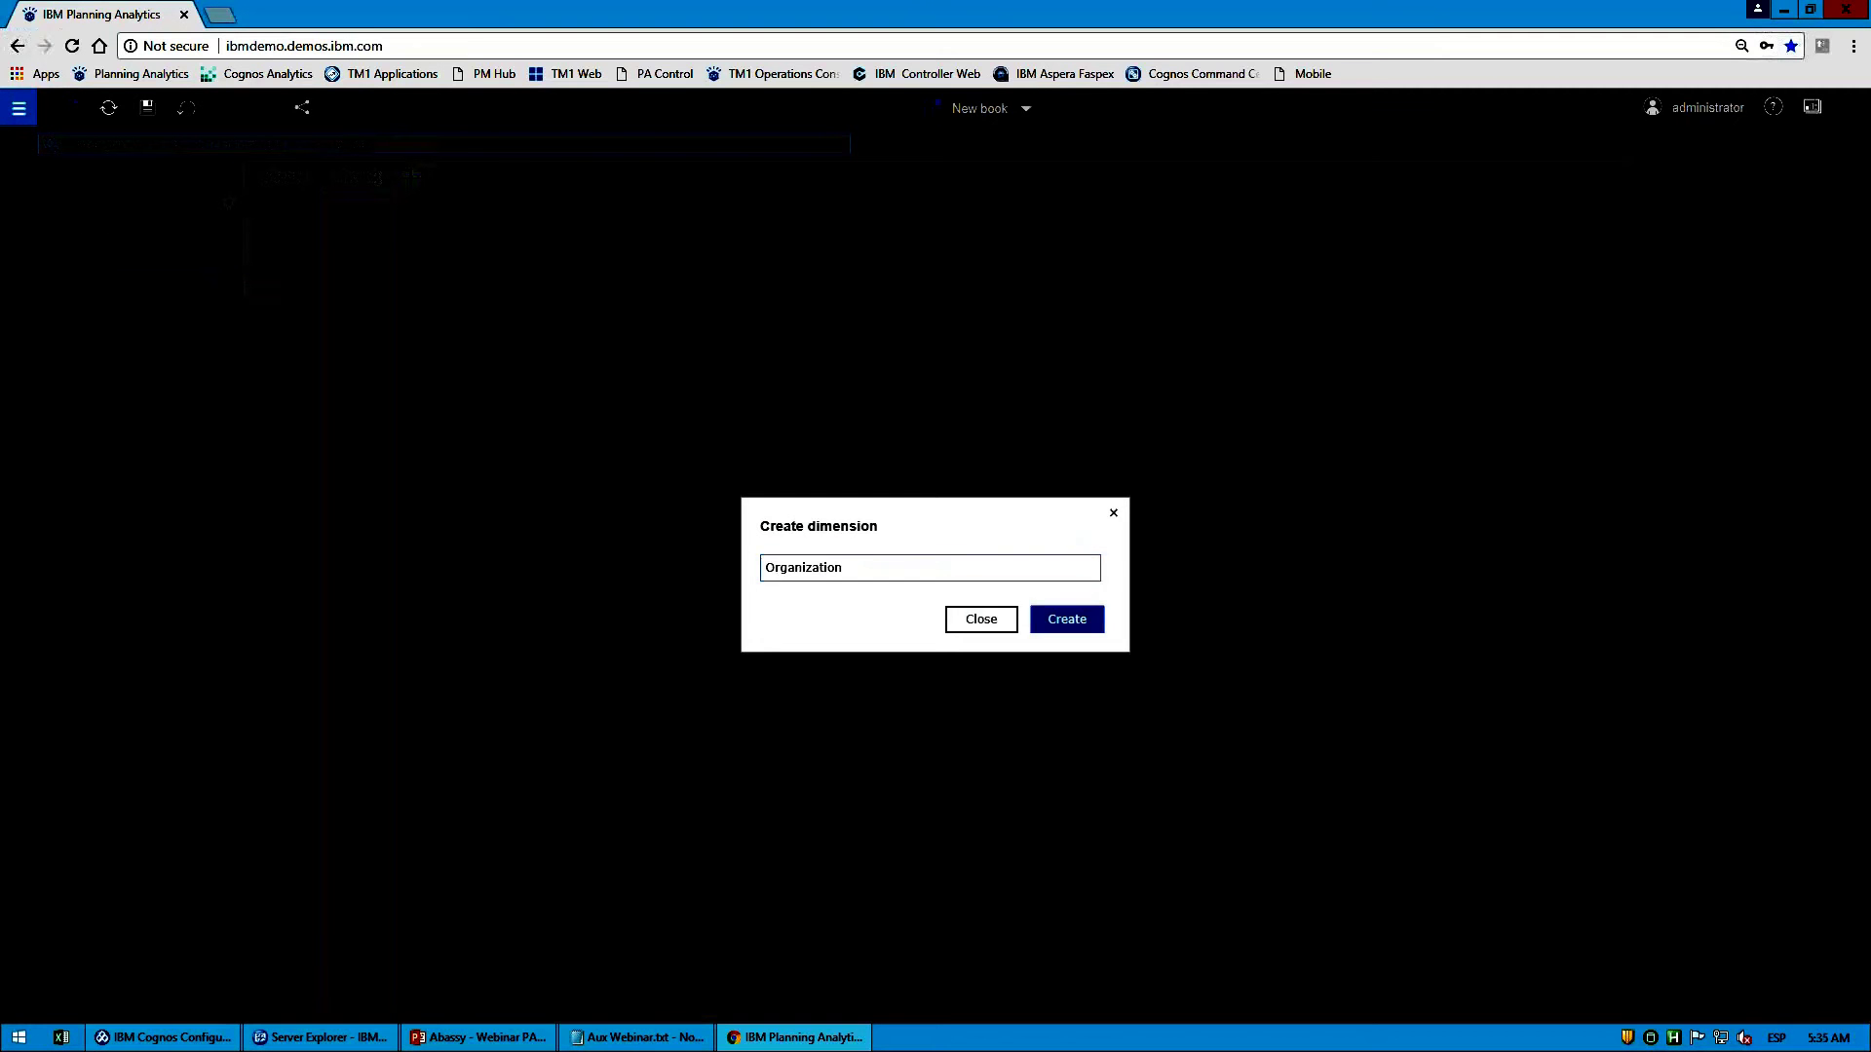
# Step: Try to paste the first member list from Aux Webinar.txt, Total Company through Virginia, into the Organization dimension
pyautogui.click(638, 1037)
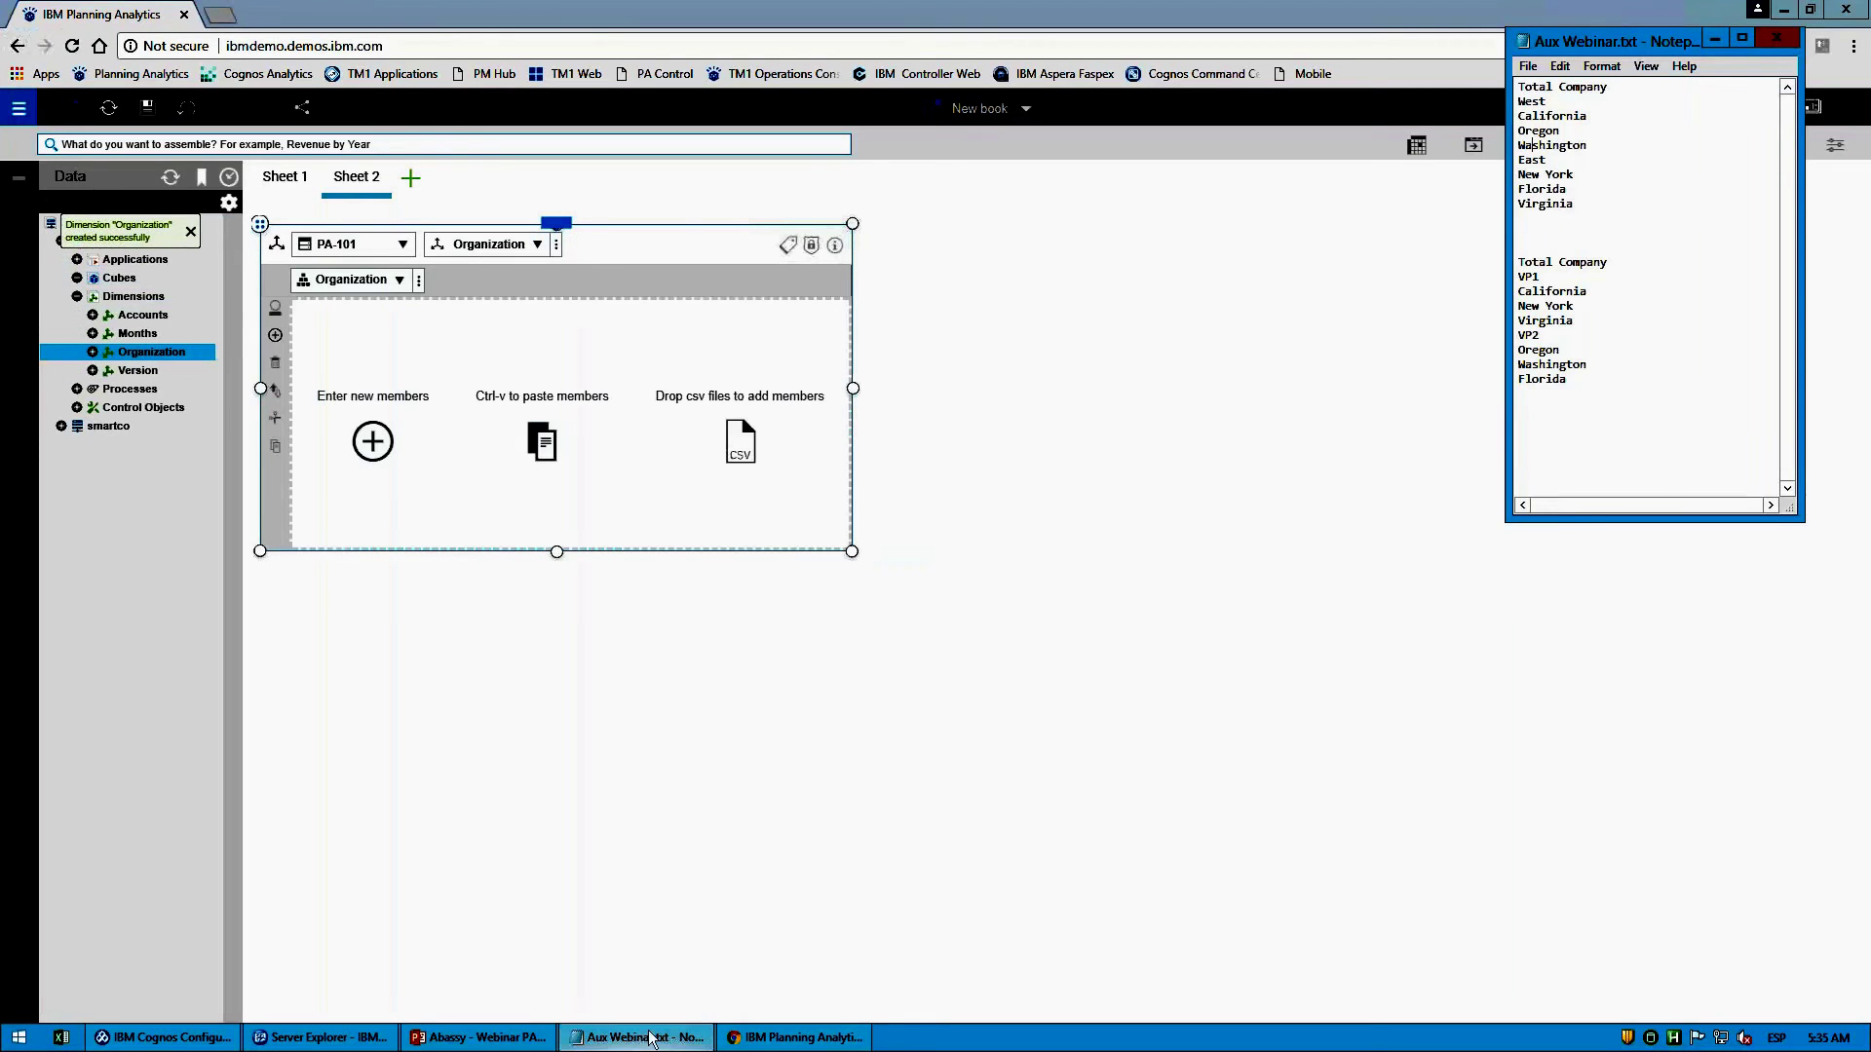
pyautogui.moveTo(1593, 203); pyautogui.dragTo(1520, 86)
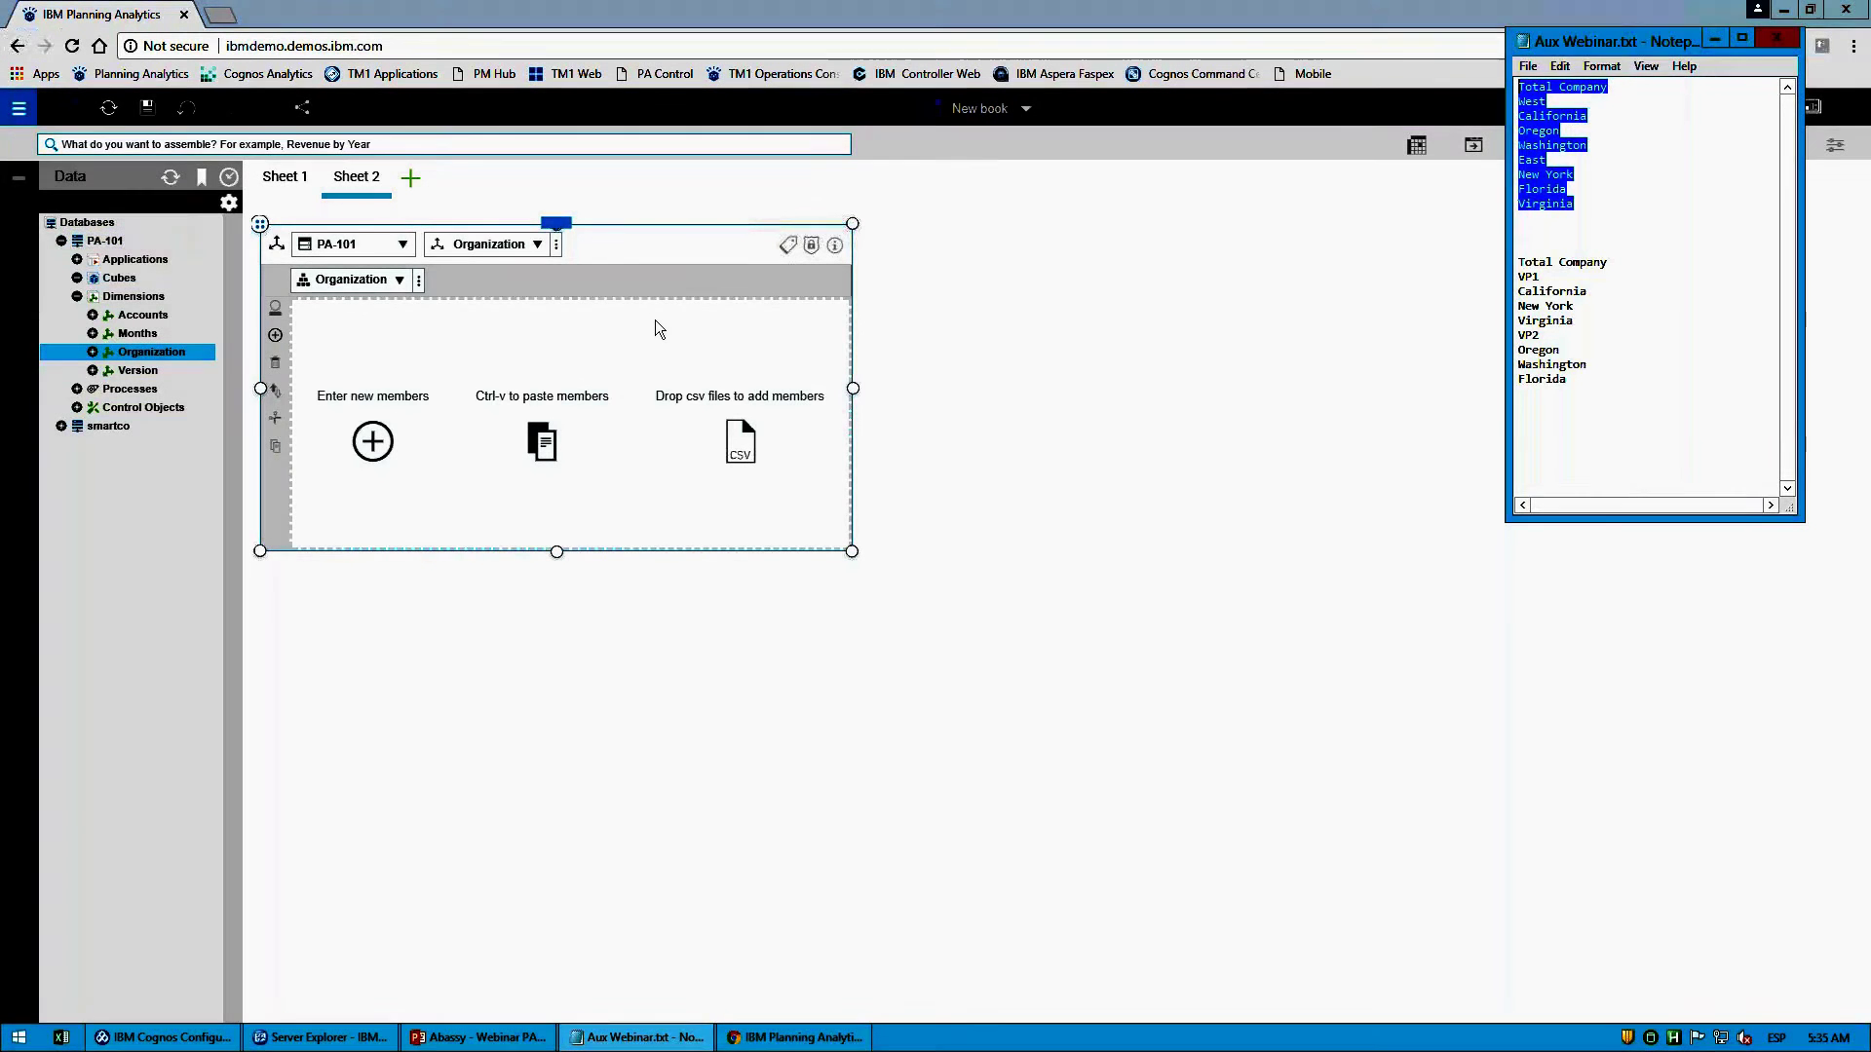
pyautogui.click(657, 319)
pyautogui.hotkey('ctrl', 'v')
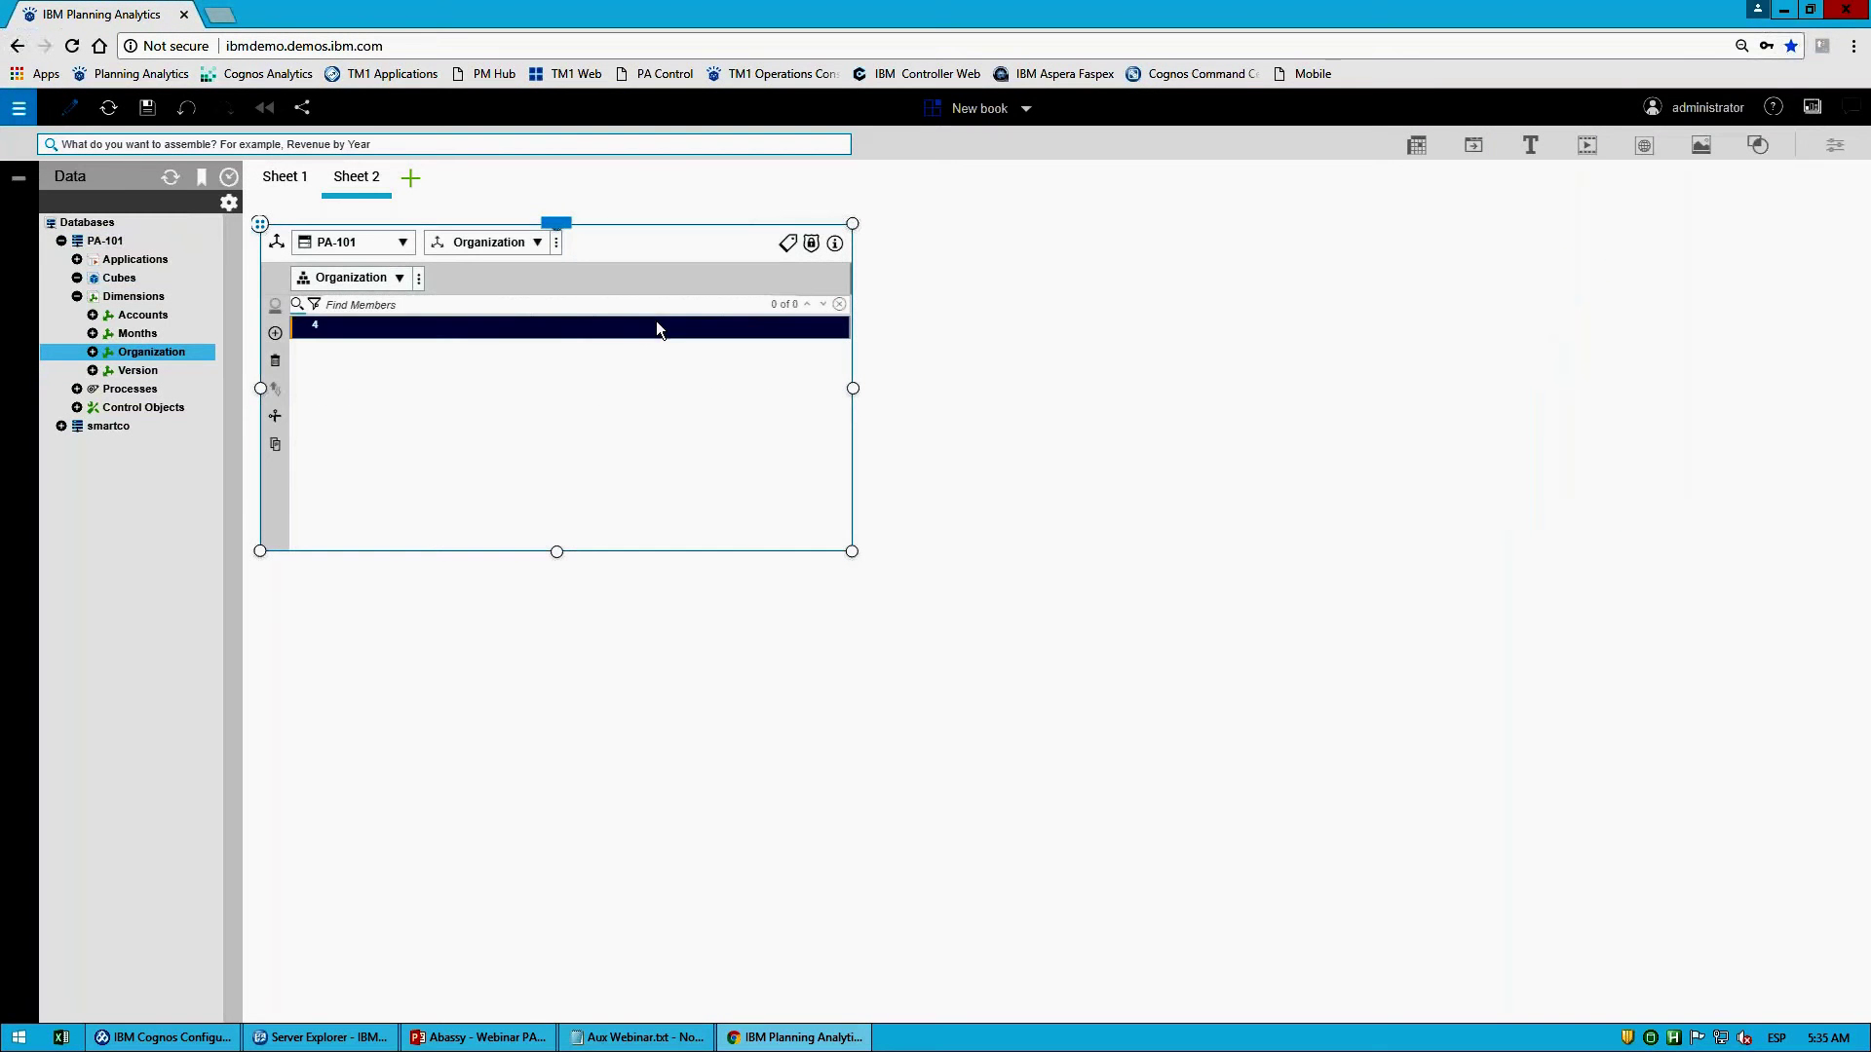
# Step: Delete the wrongly pasted member 4 from the Organization dimension
pyautogui.hotkey('alt', 'Tab')
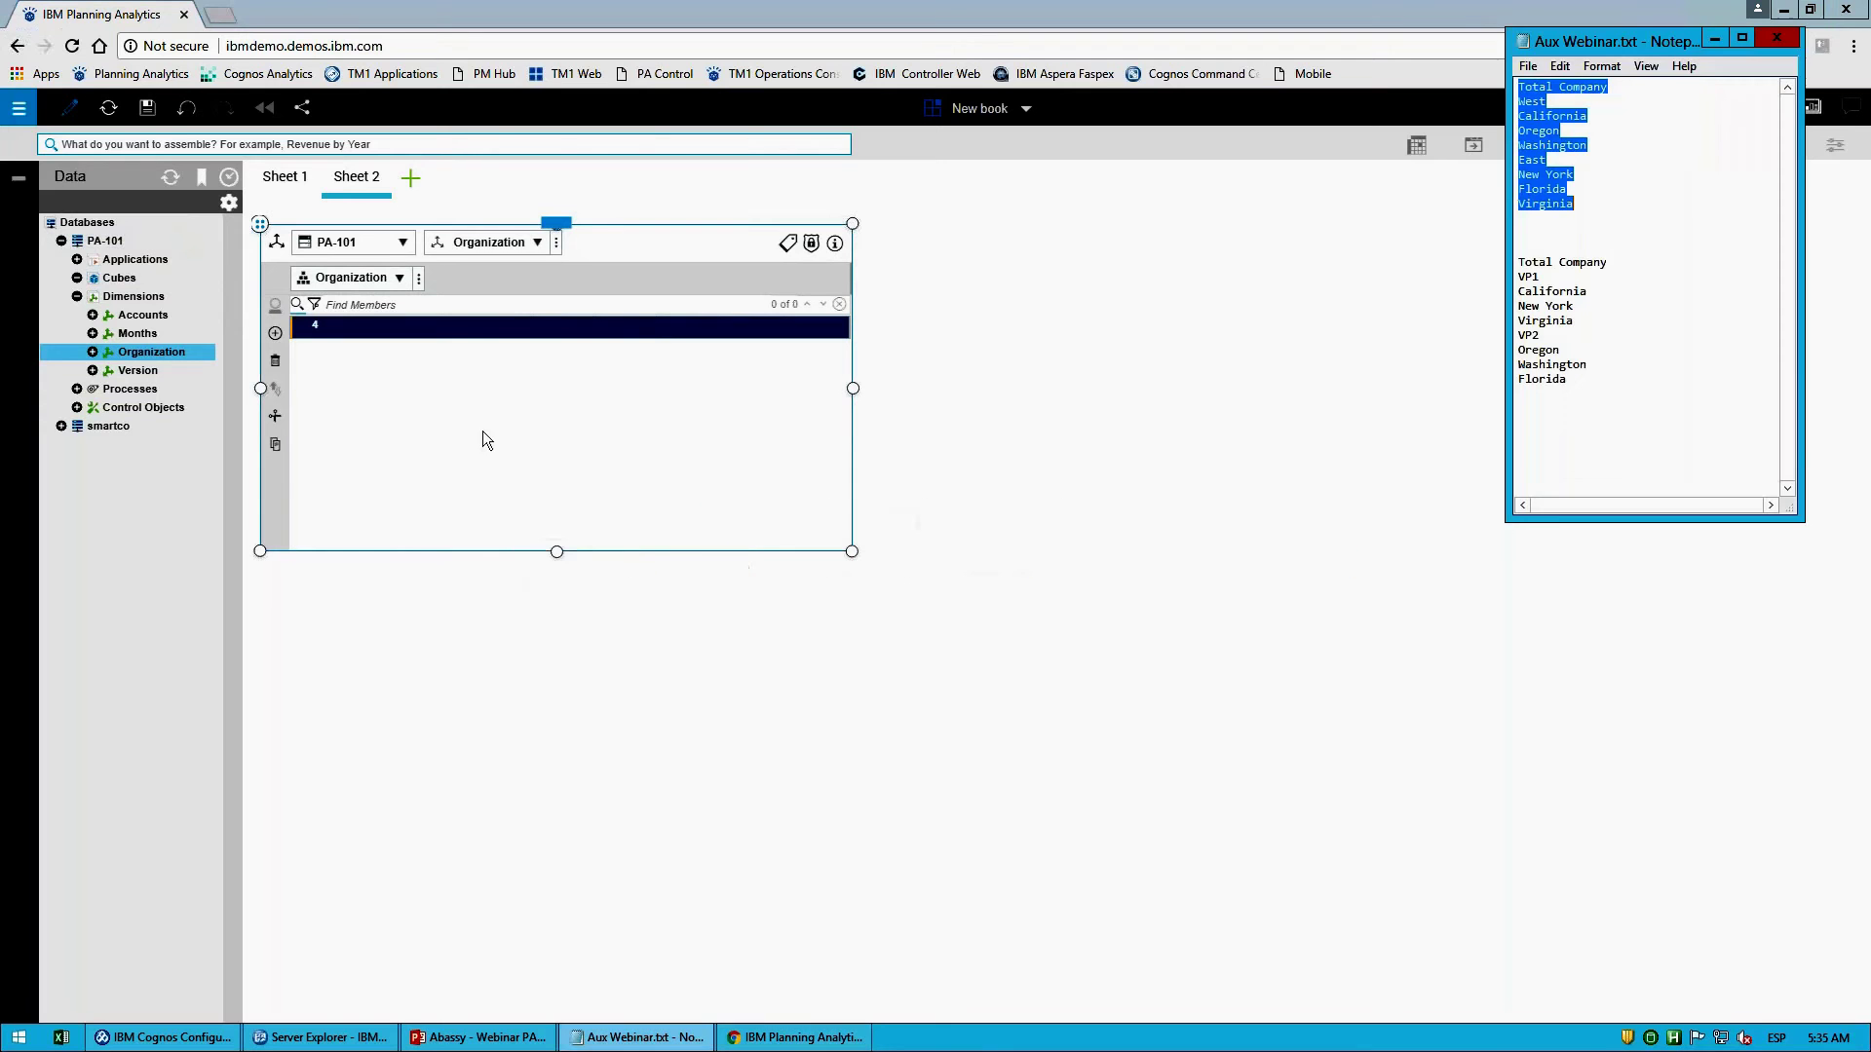
pyautogui.click(322, 331)
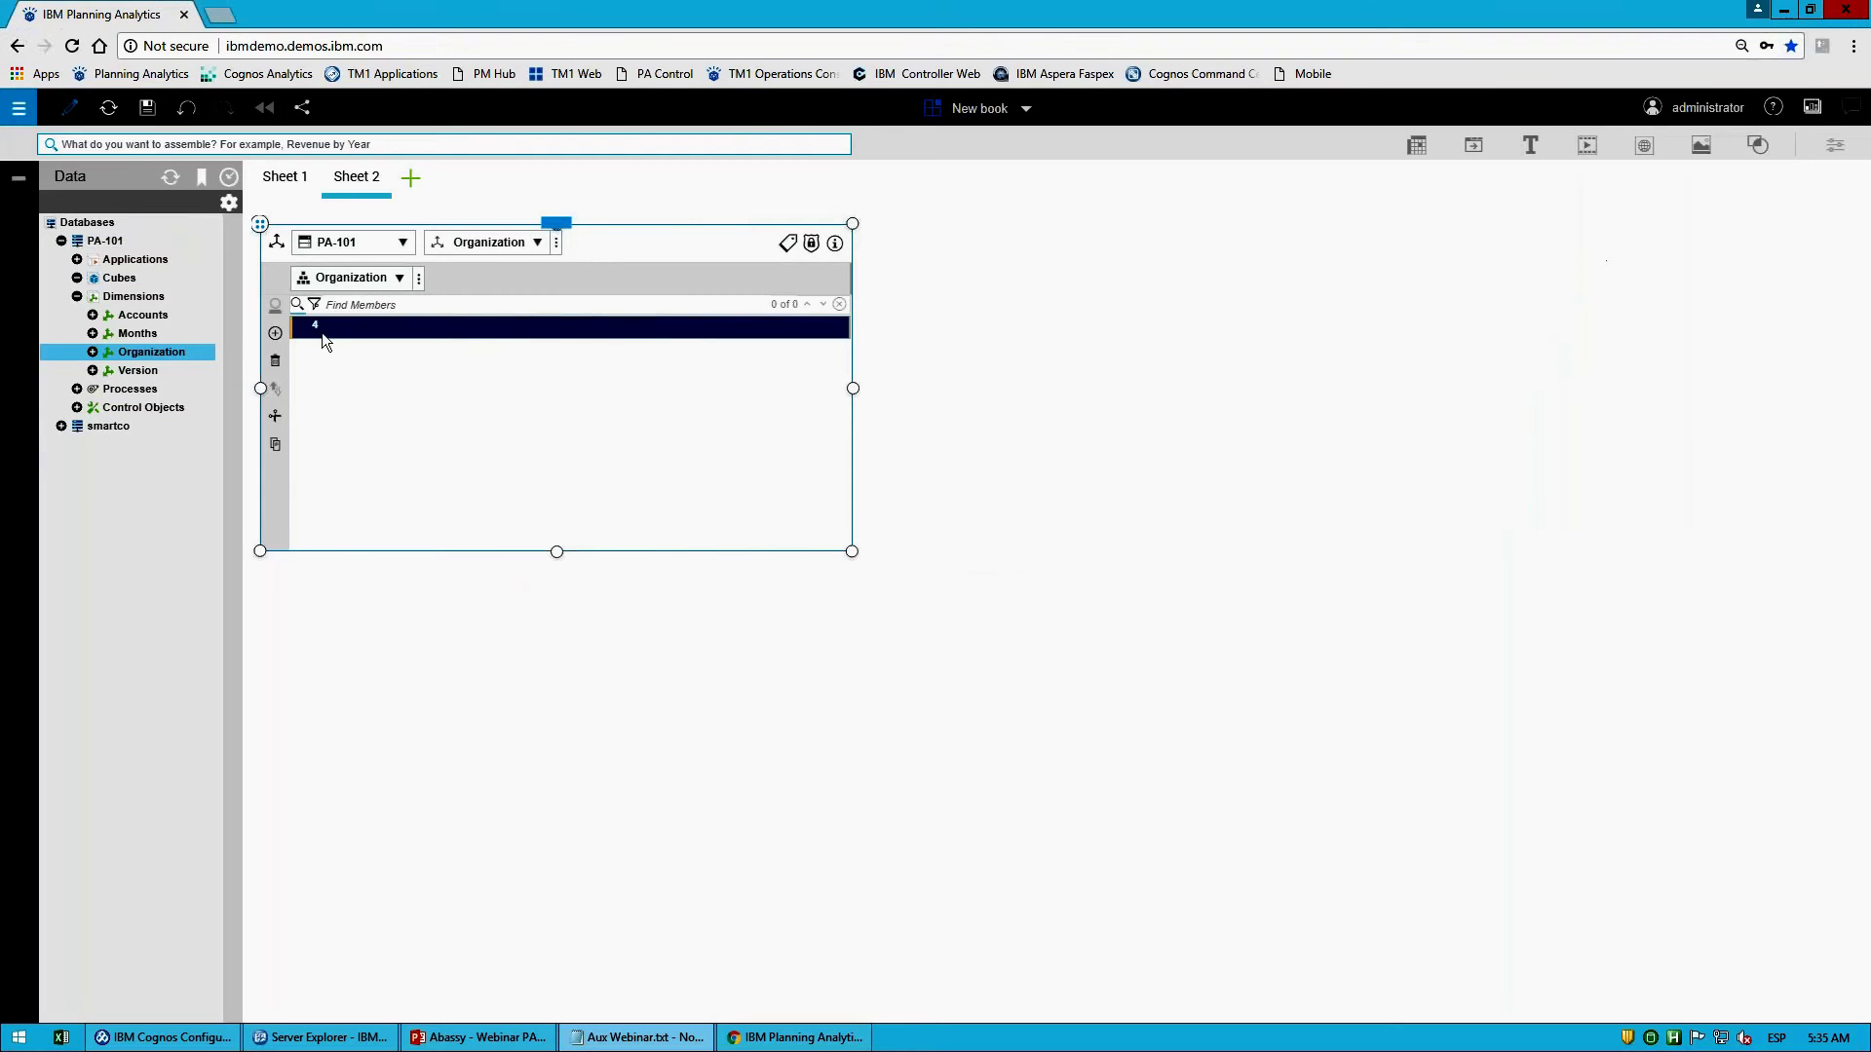
pyautogui.rightClick(319, 331)
pyautogui.rightClick(319, 326)
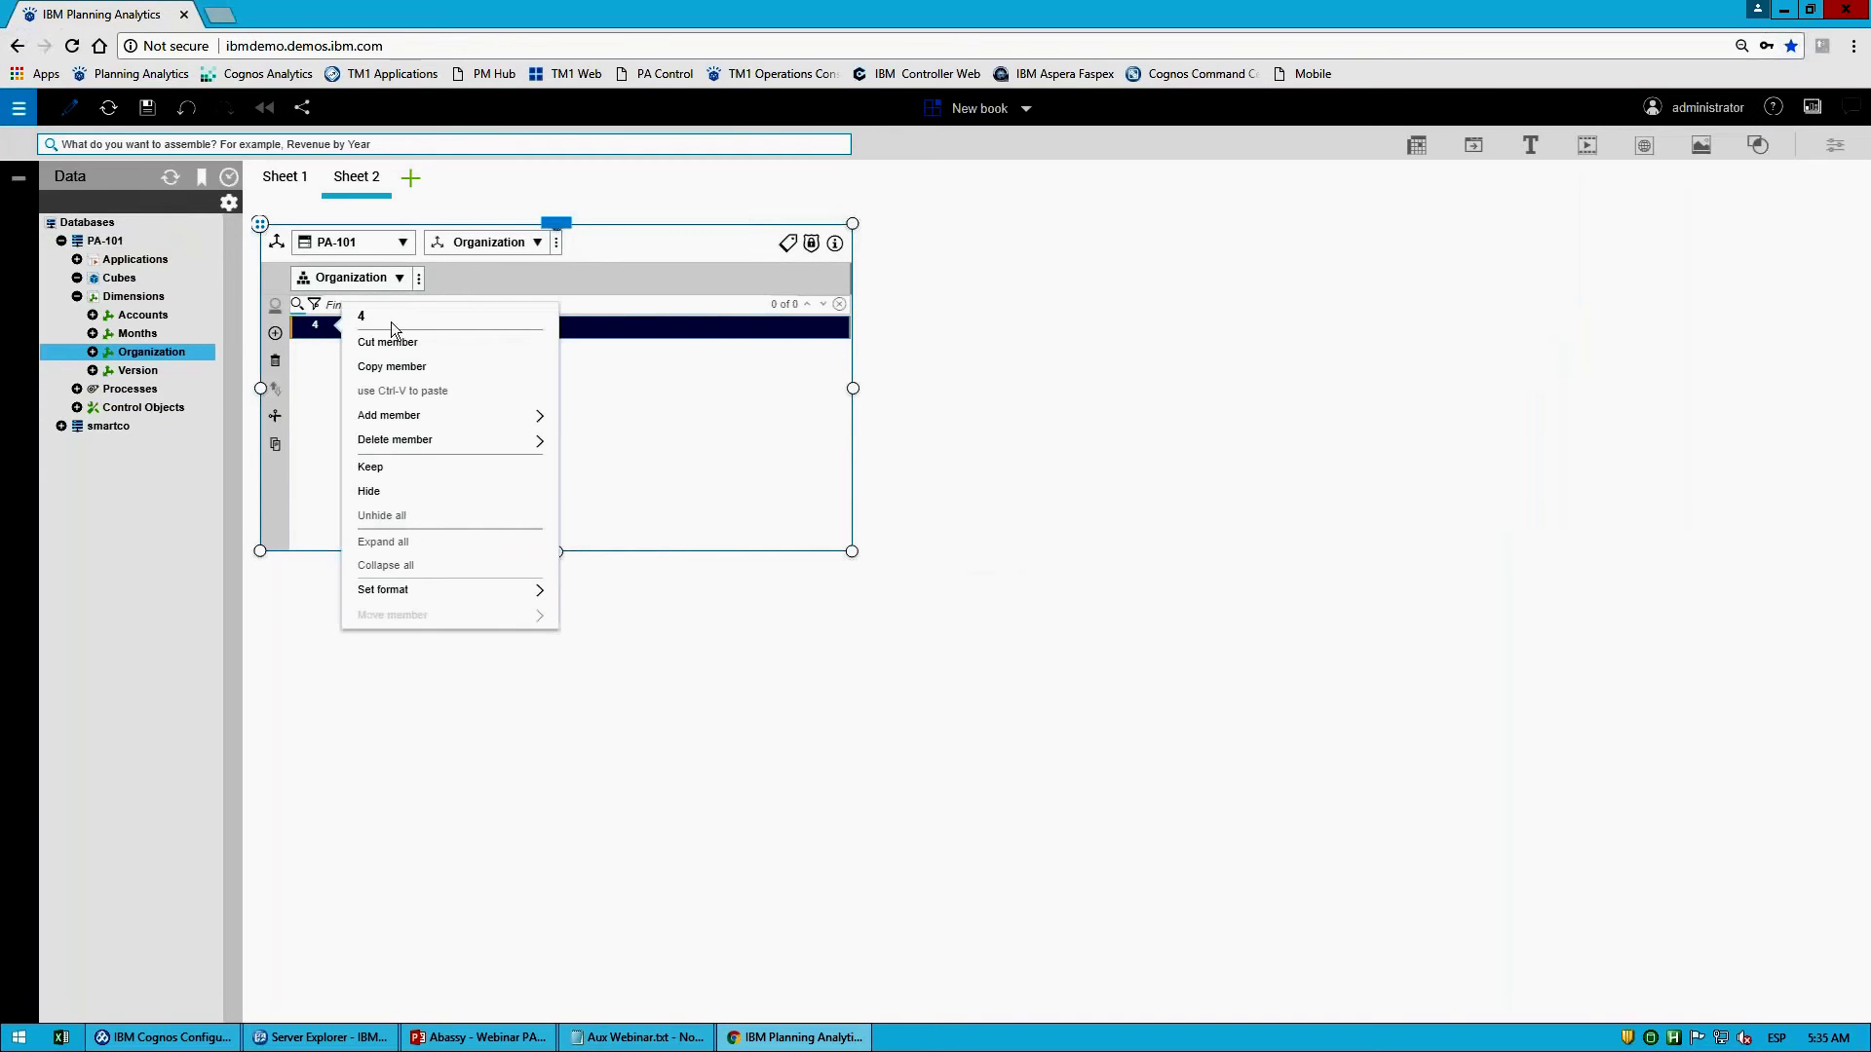
pyautogui.click(434, 439)
pyautogui.click(436, 392)
pyautogui.press('Return')
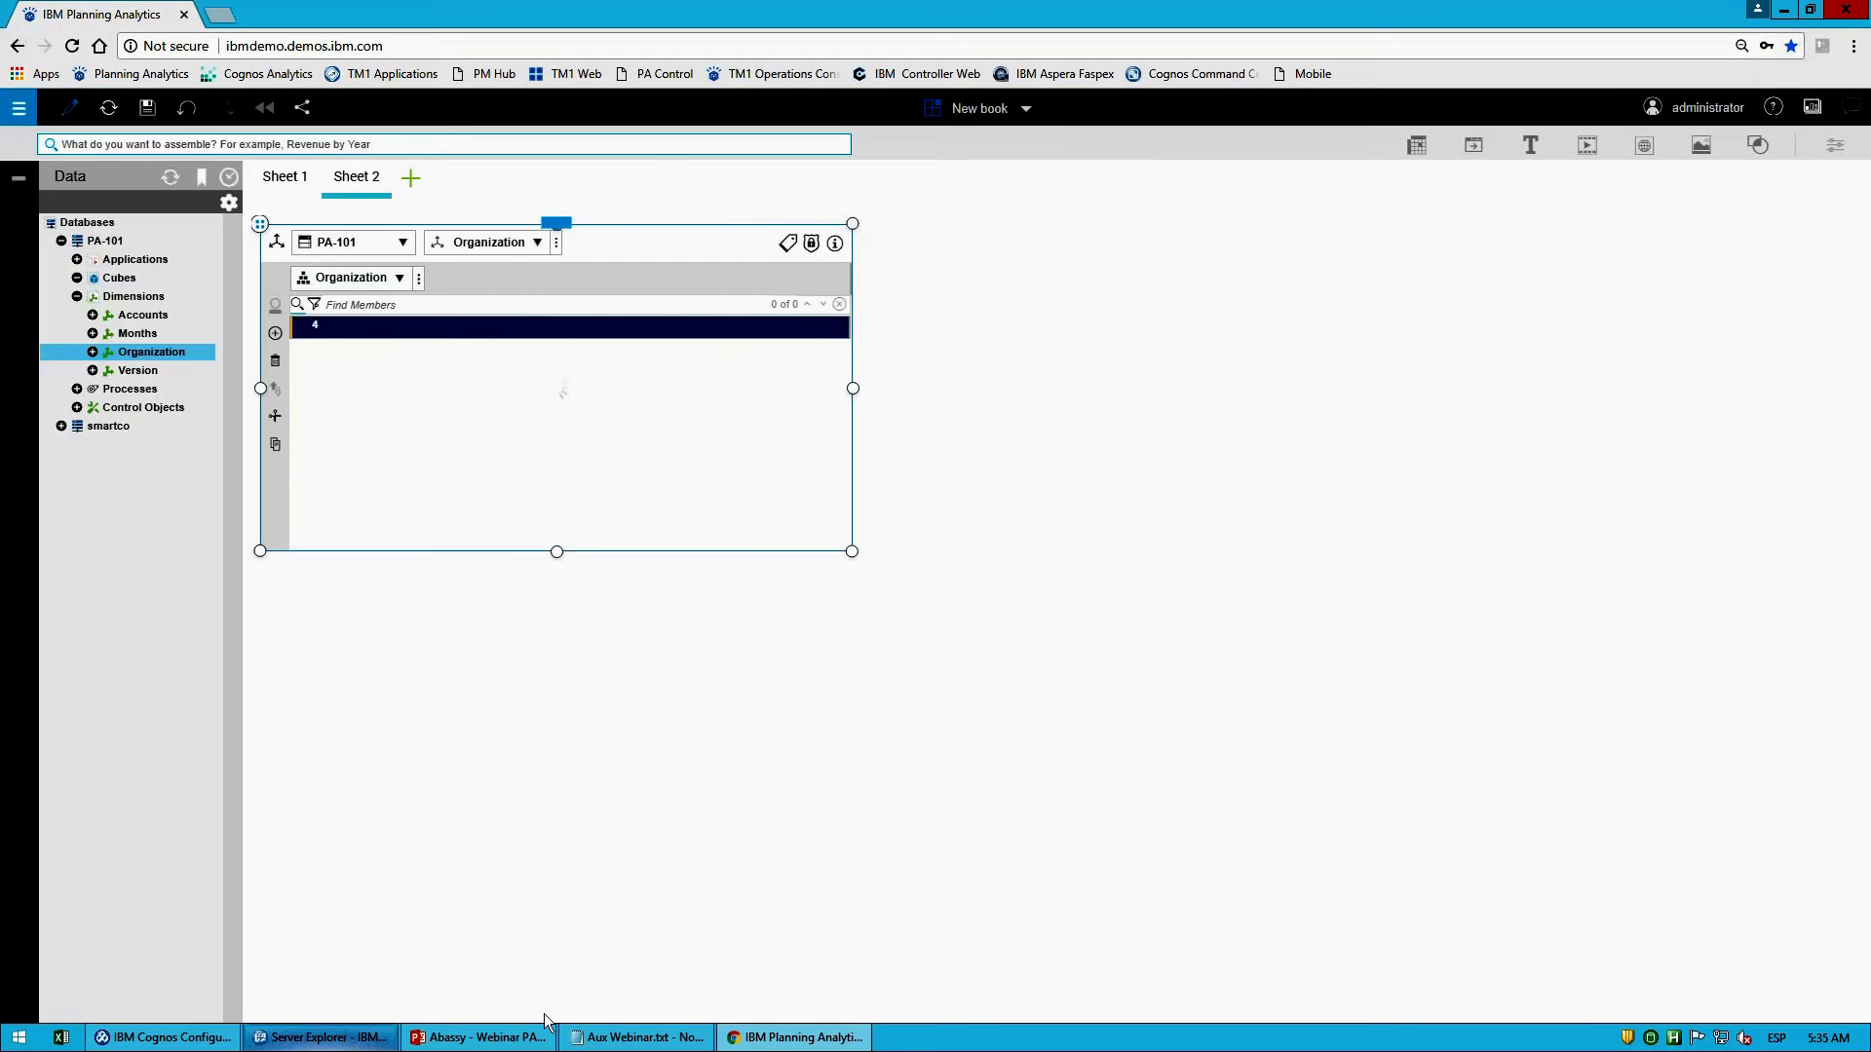
# Step: Paste the first member list from Aux Webinar.txt, Total Company through Virginia, into the empty Organization dimension
pyautogui.click(639, 1037)
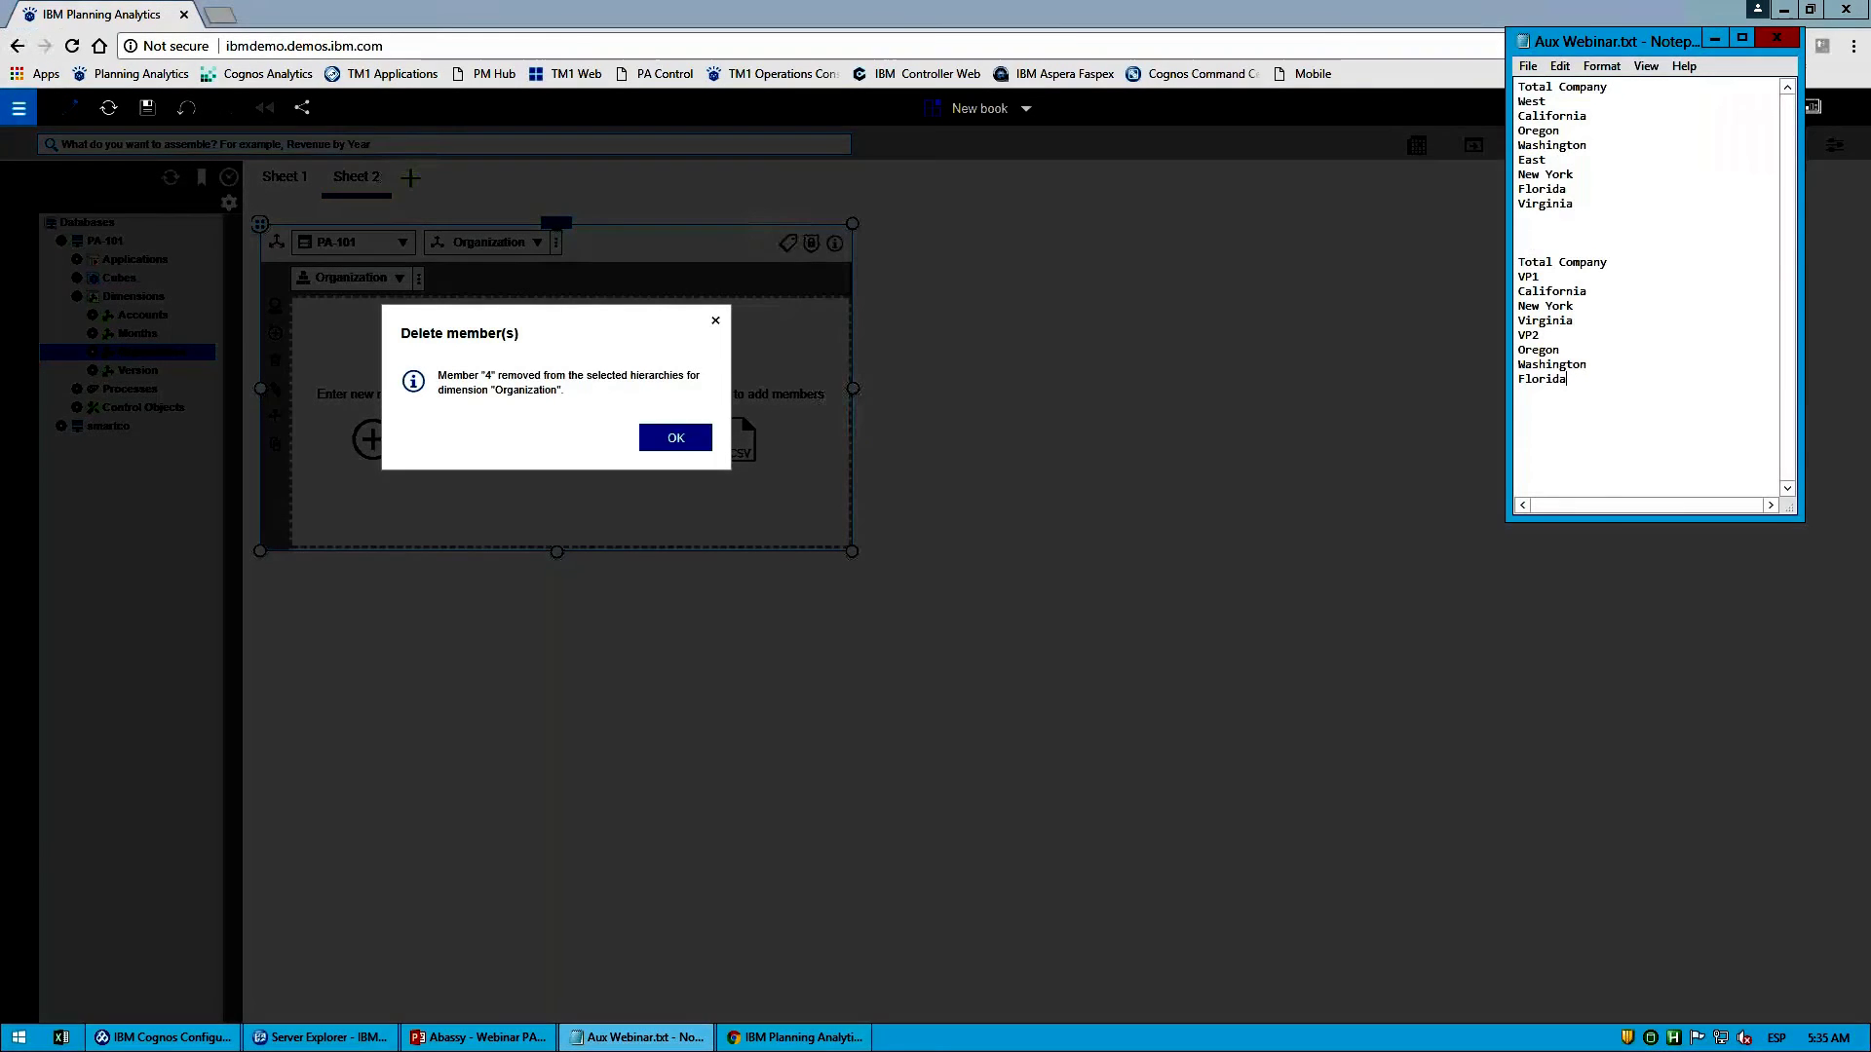
pyautogui.click(673, 446)
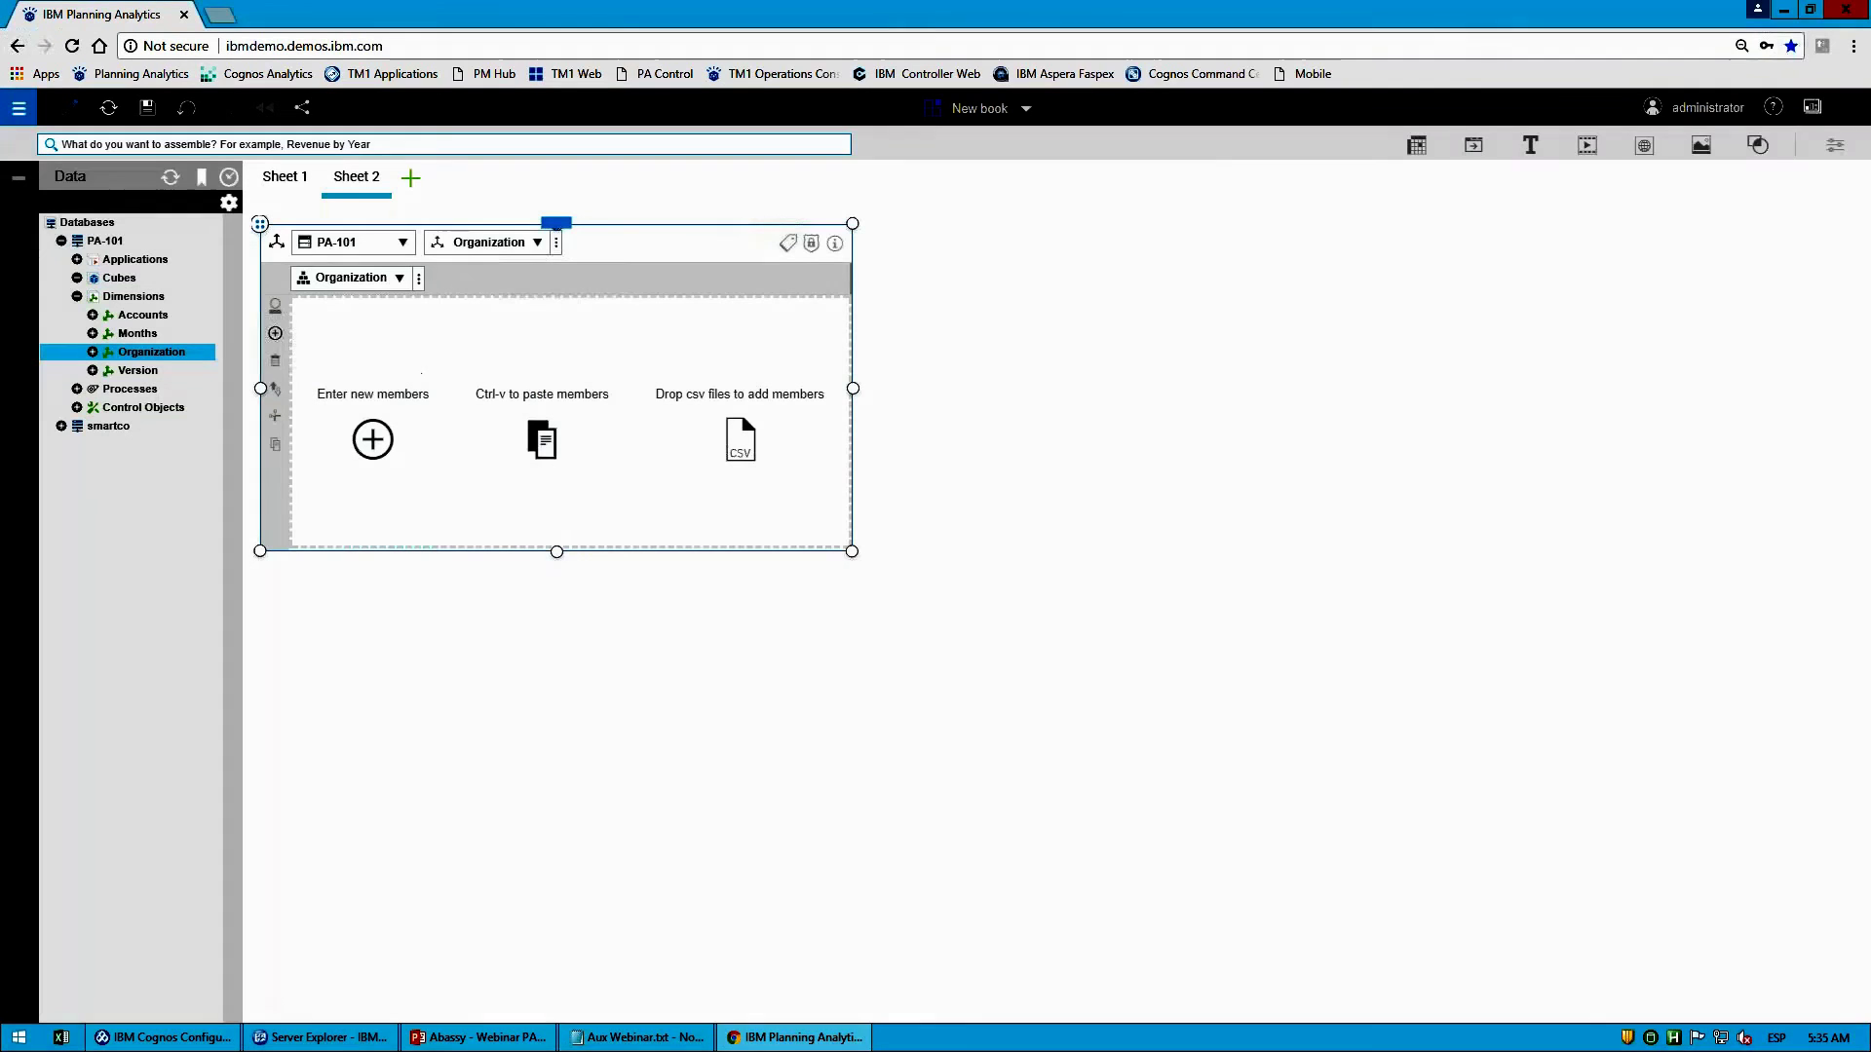
pyautogui.click(638, 1036)
pyautogui.moveTo(1577, 206); pyautogui.dragTo(1489, 53)
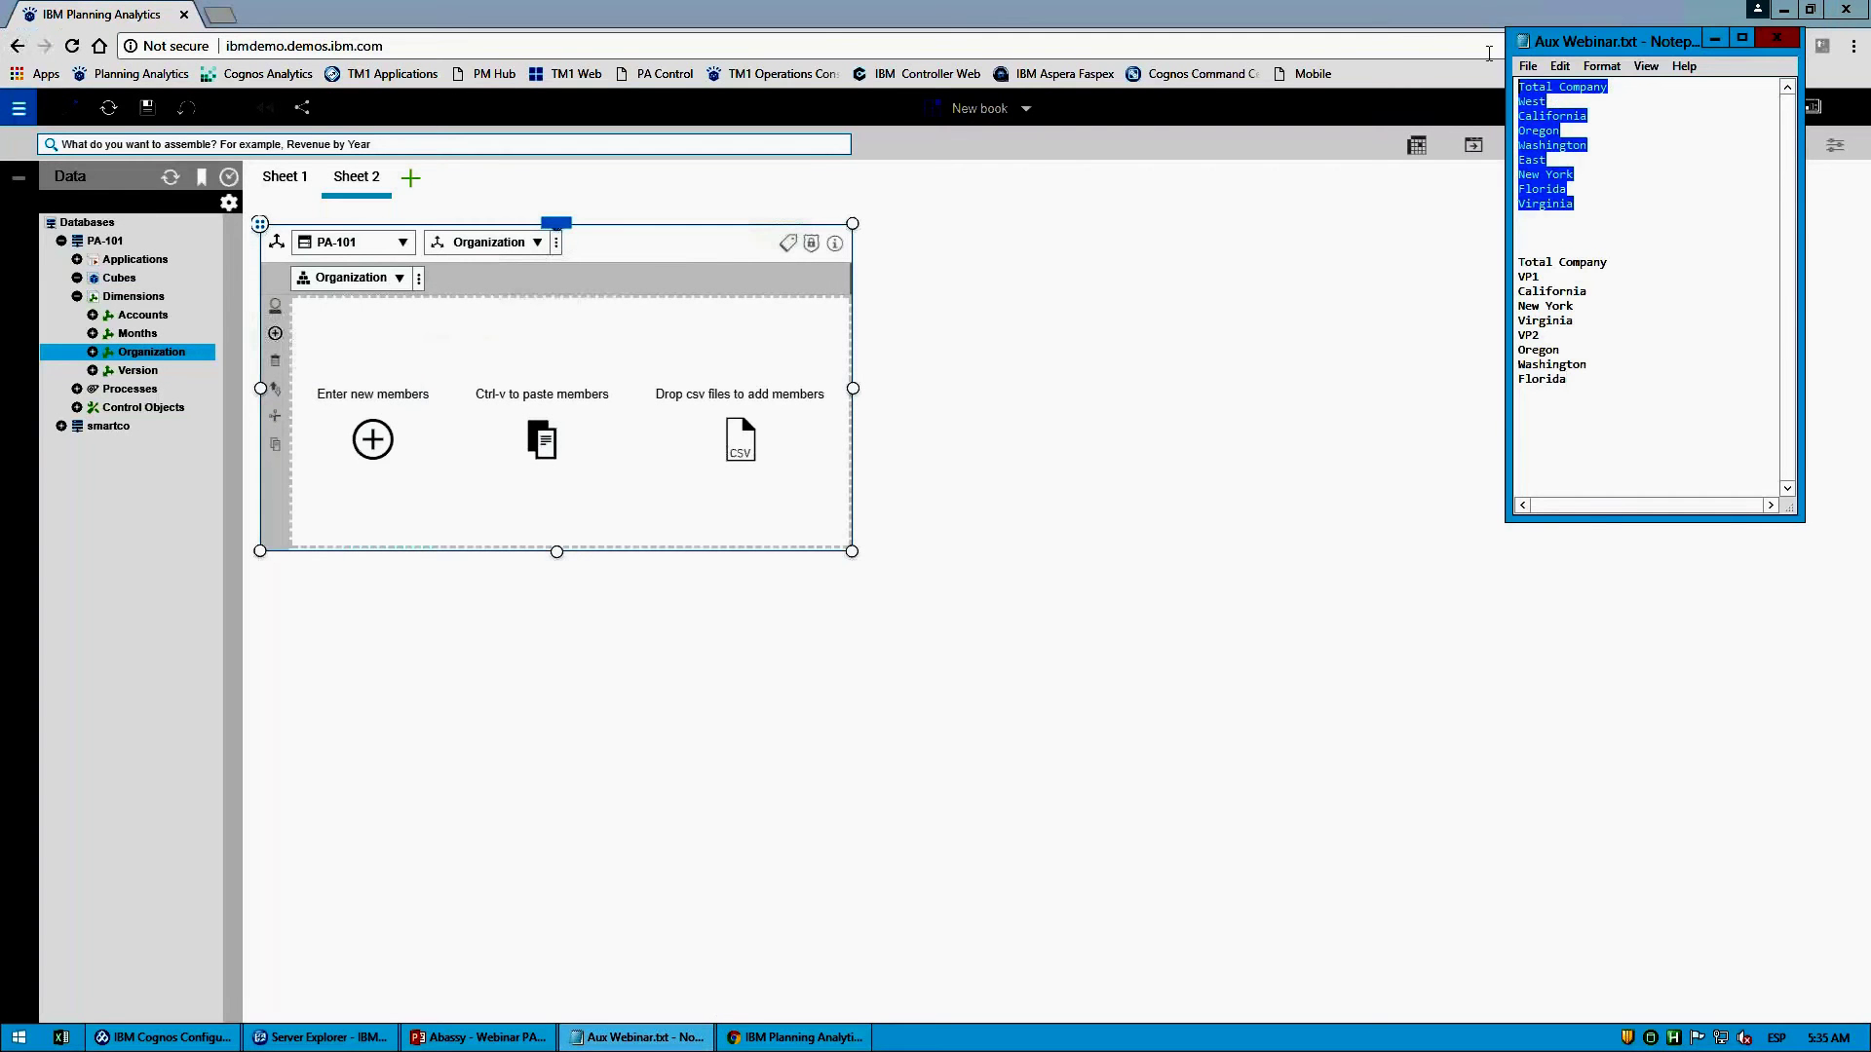
pyautogui.rightClick(1539, 103)
pyautogui.click(1559, 167)
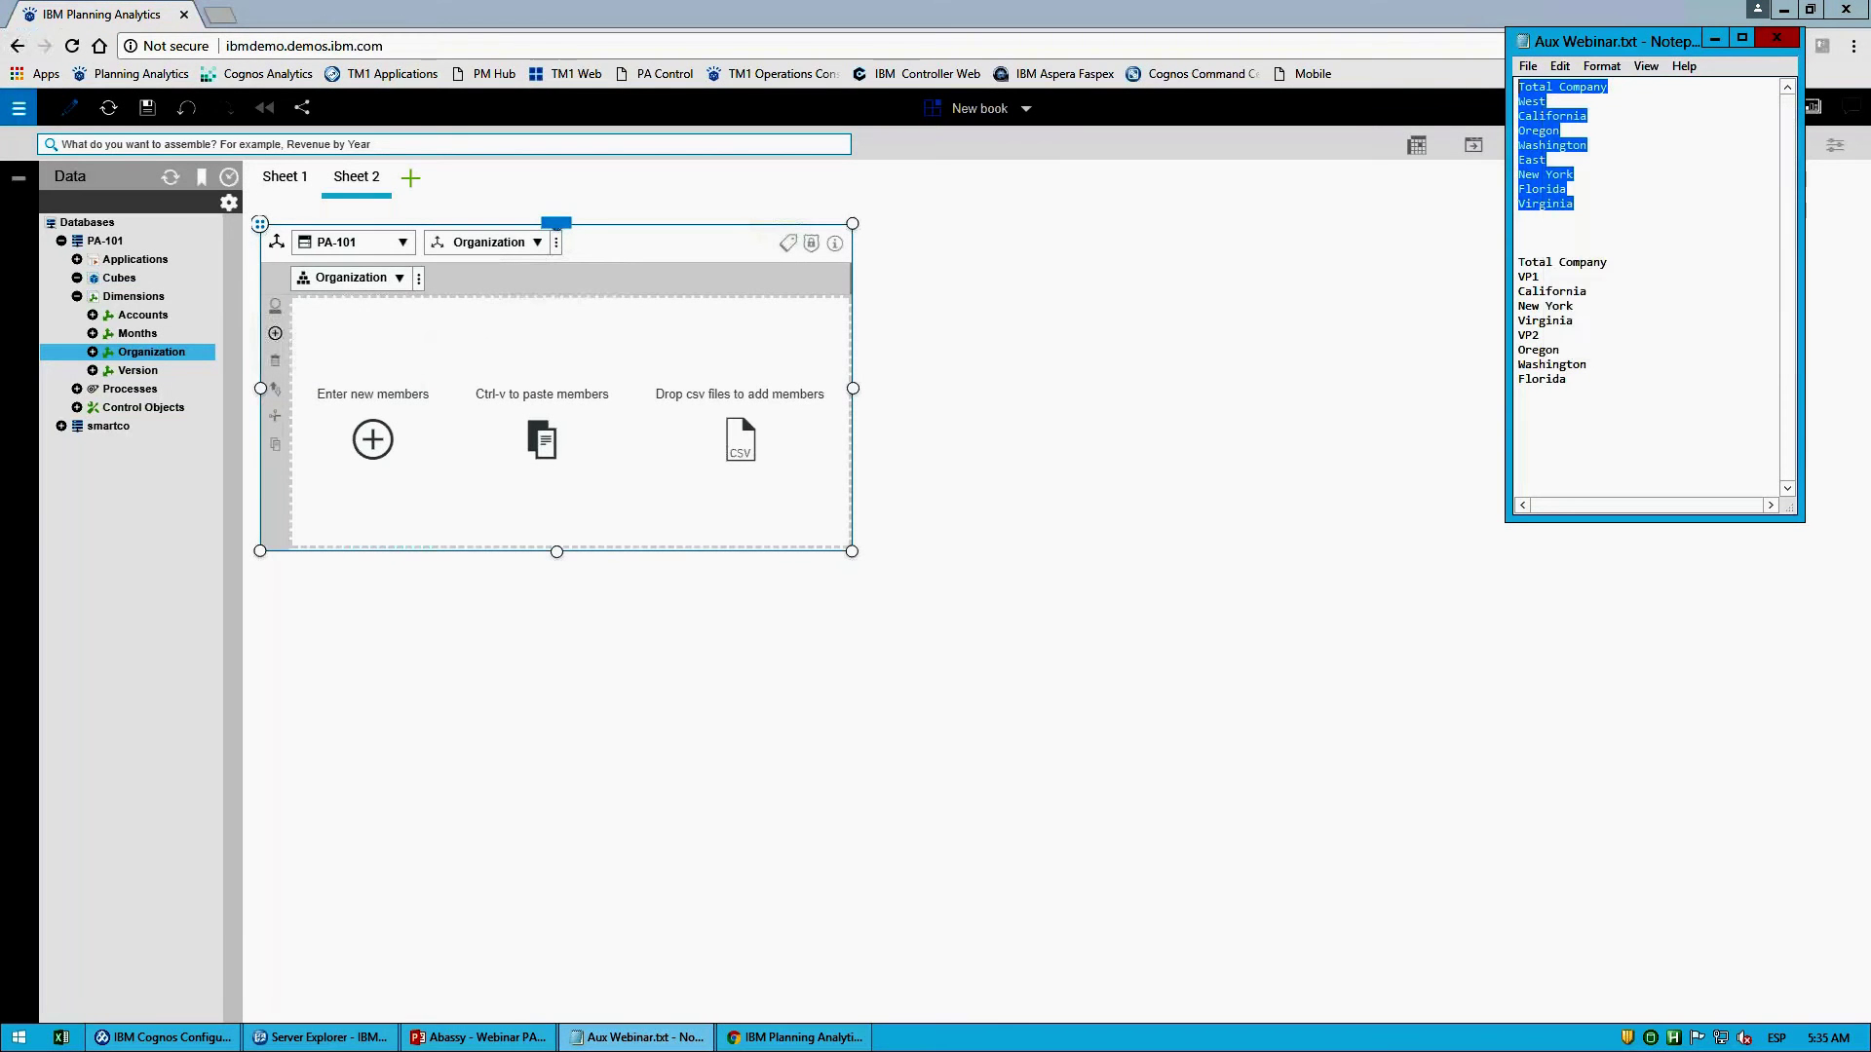
pyautogui.click(567, 317)
pyautogui.hotkey('ctrl', 'v')
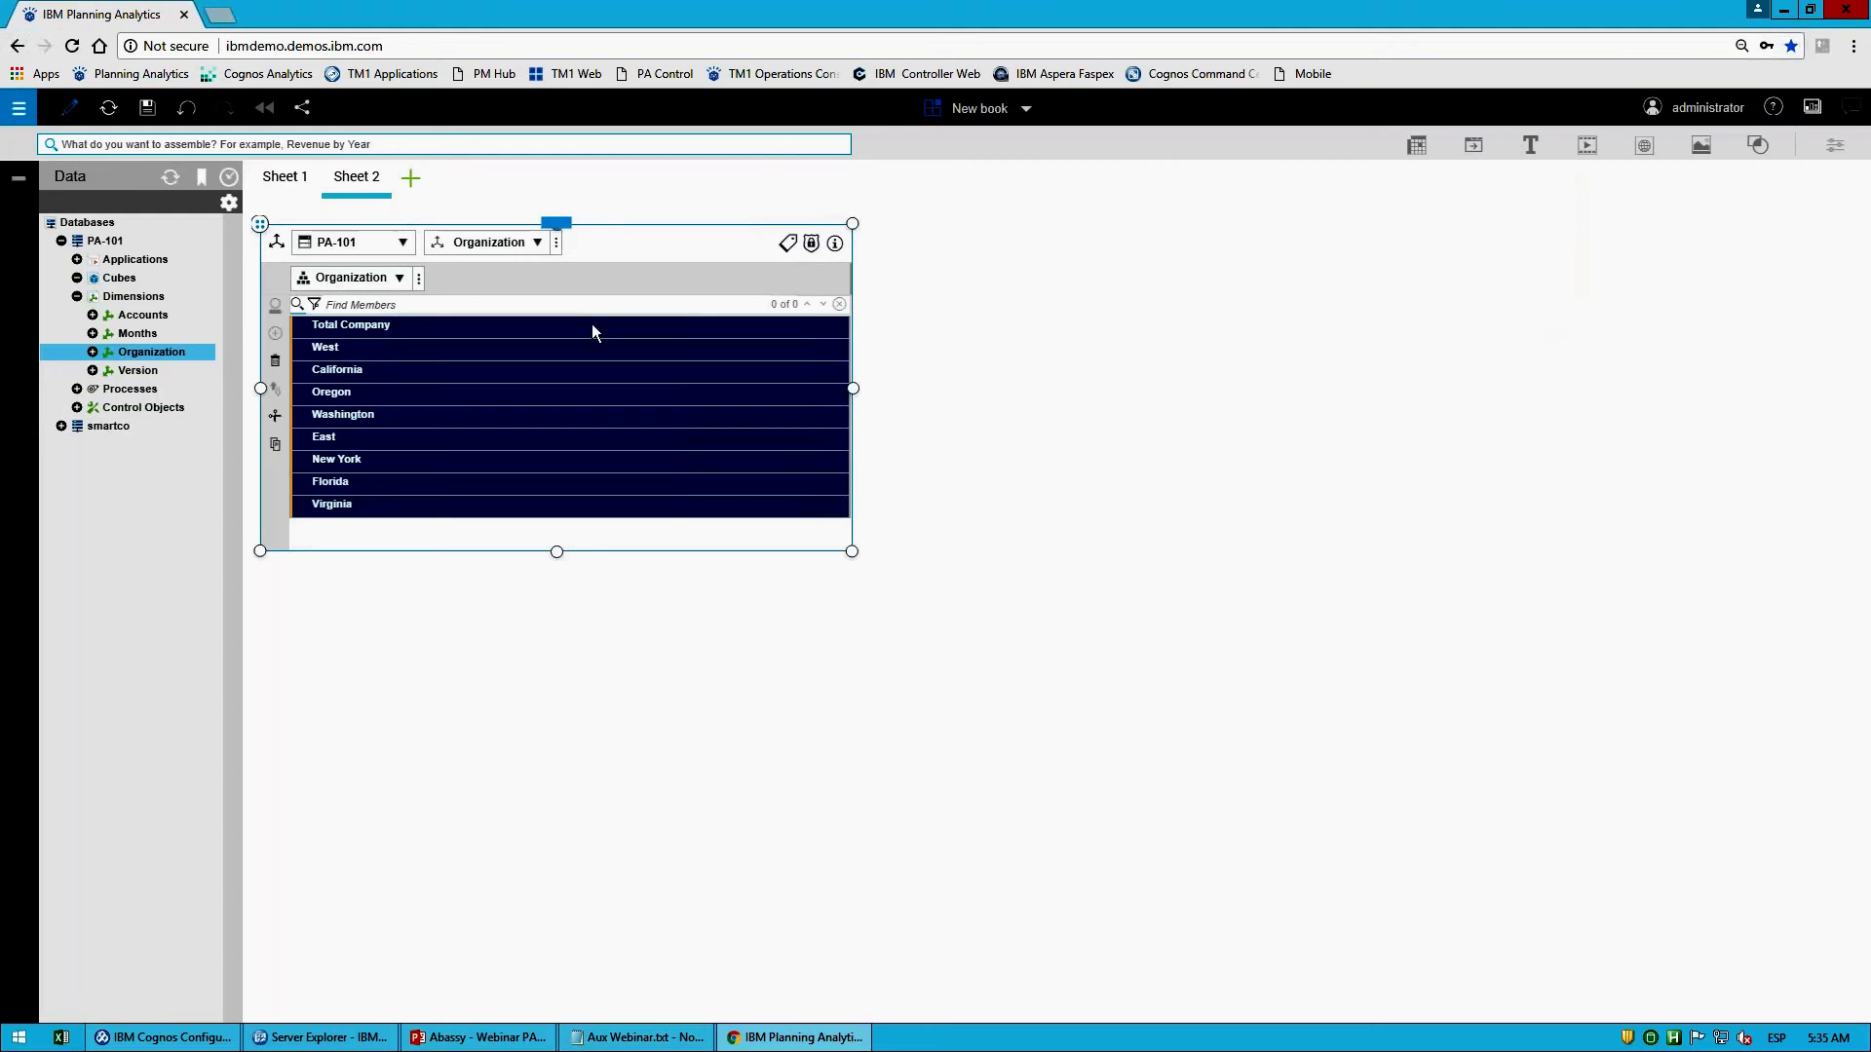
# Step: Nest New York, Florida and Virginia under East, and California, Oregon and Washington under West, with West and East under Total Company
pyautogui.click(341, 505)
pyautogui.keyDown('shift'); pyautogui.click(343, 466); pyautogui.keyUp('shift')
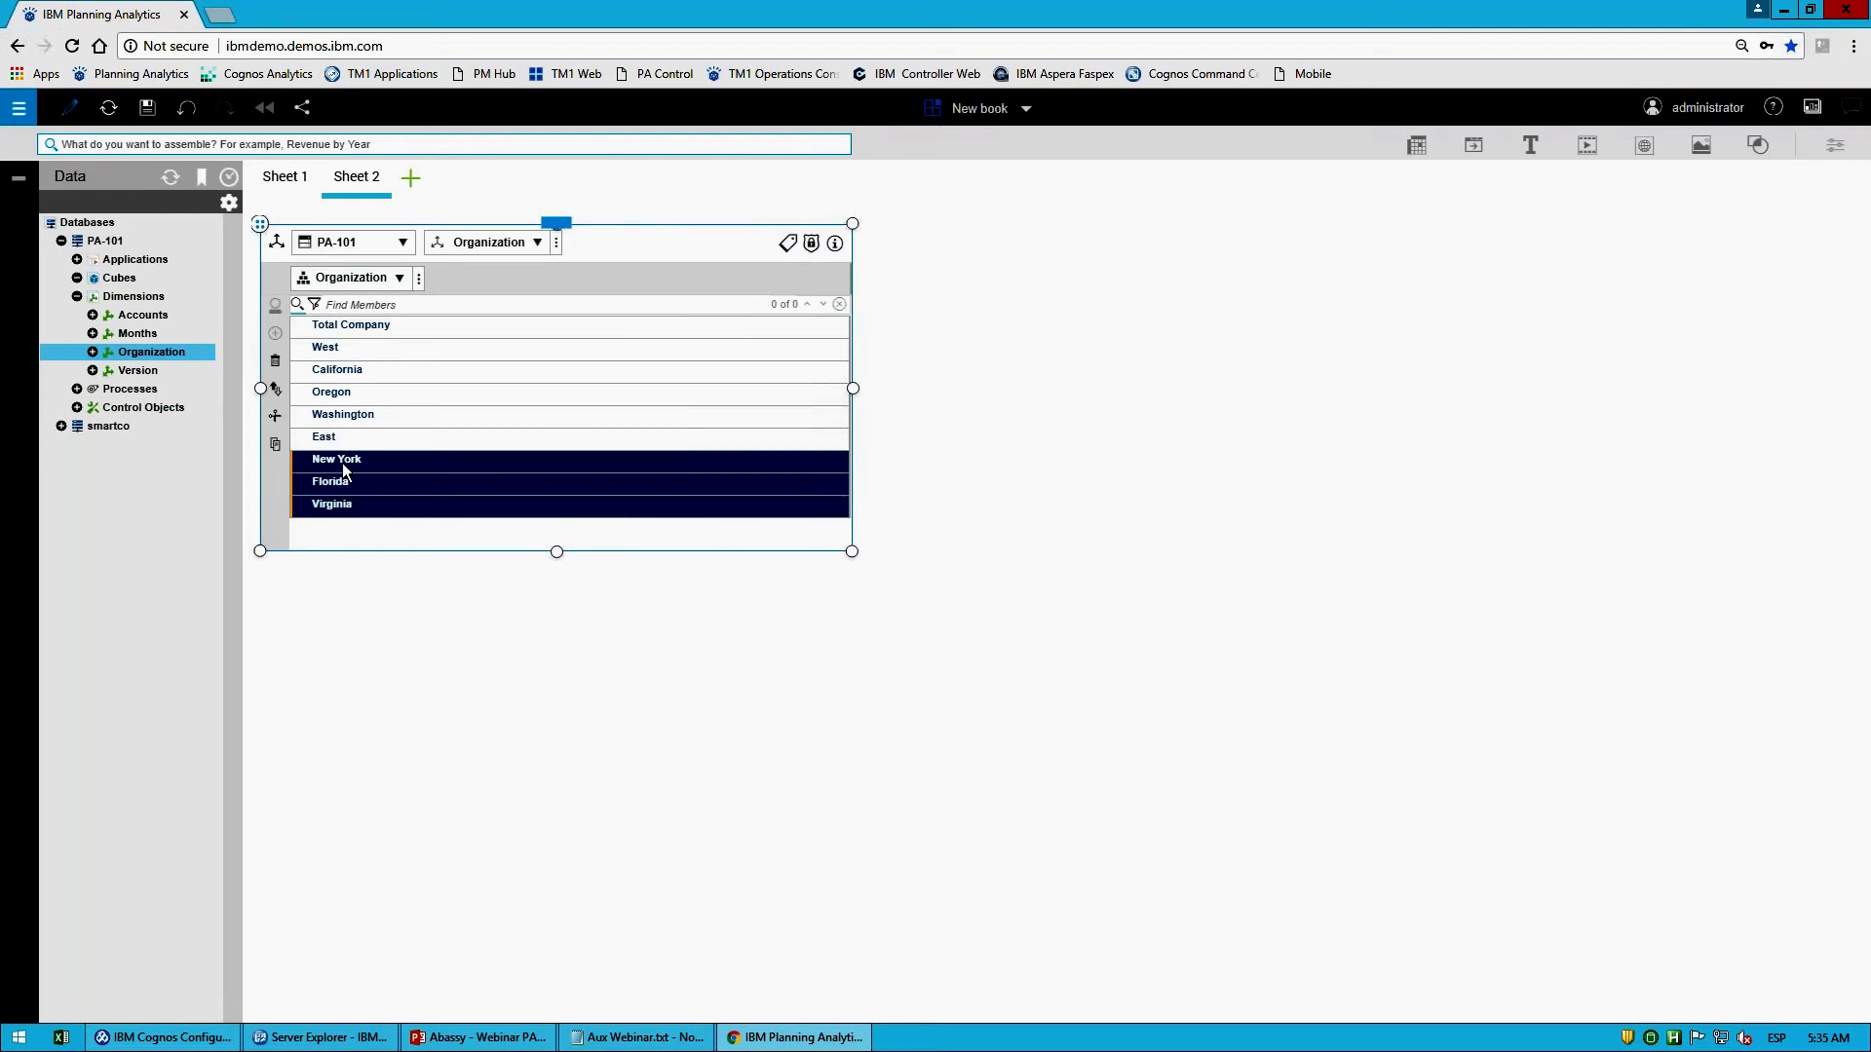
pyautogui.moveTo(342, 465); pyautogui.dragTo(345, 441)
pyautogui.click(359, 415)
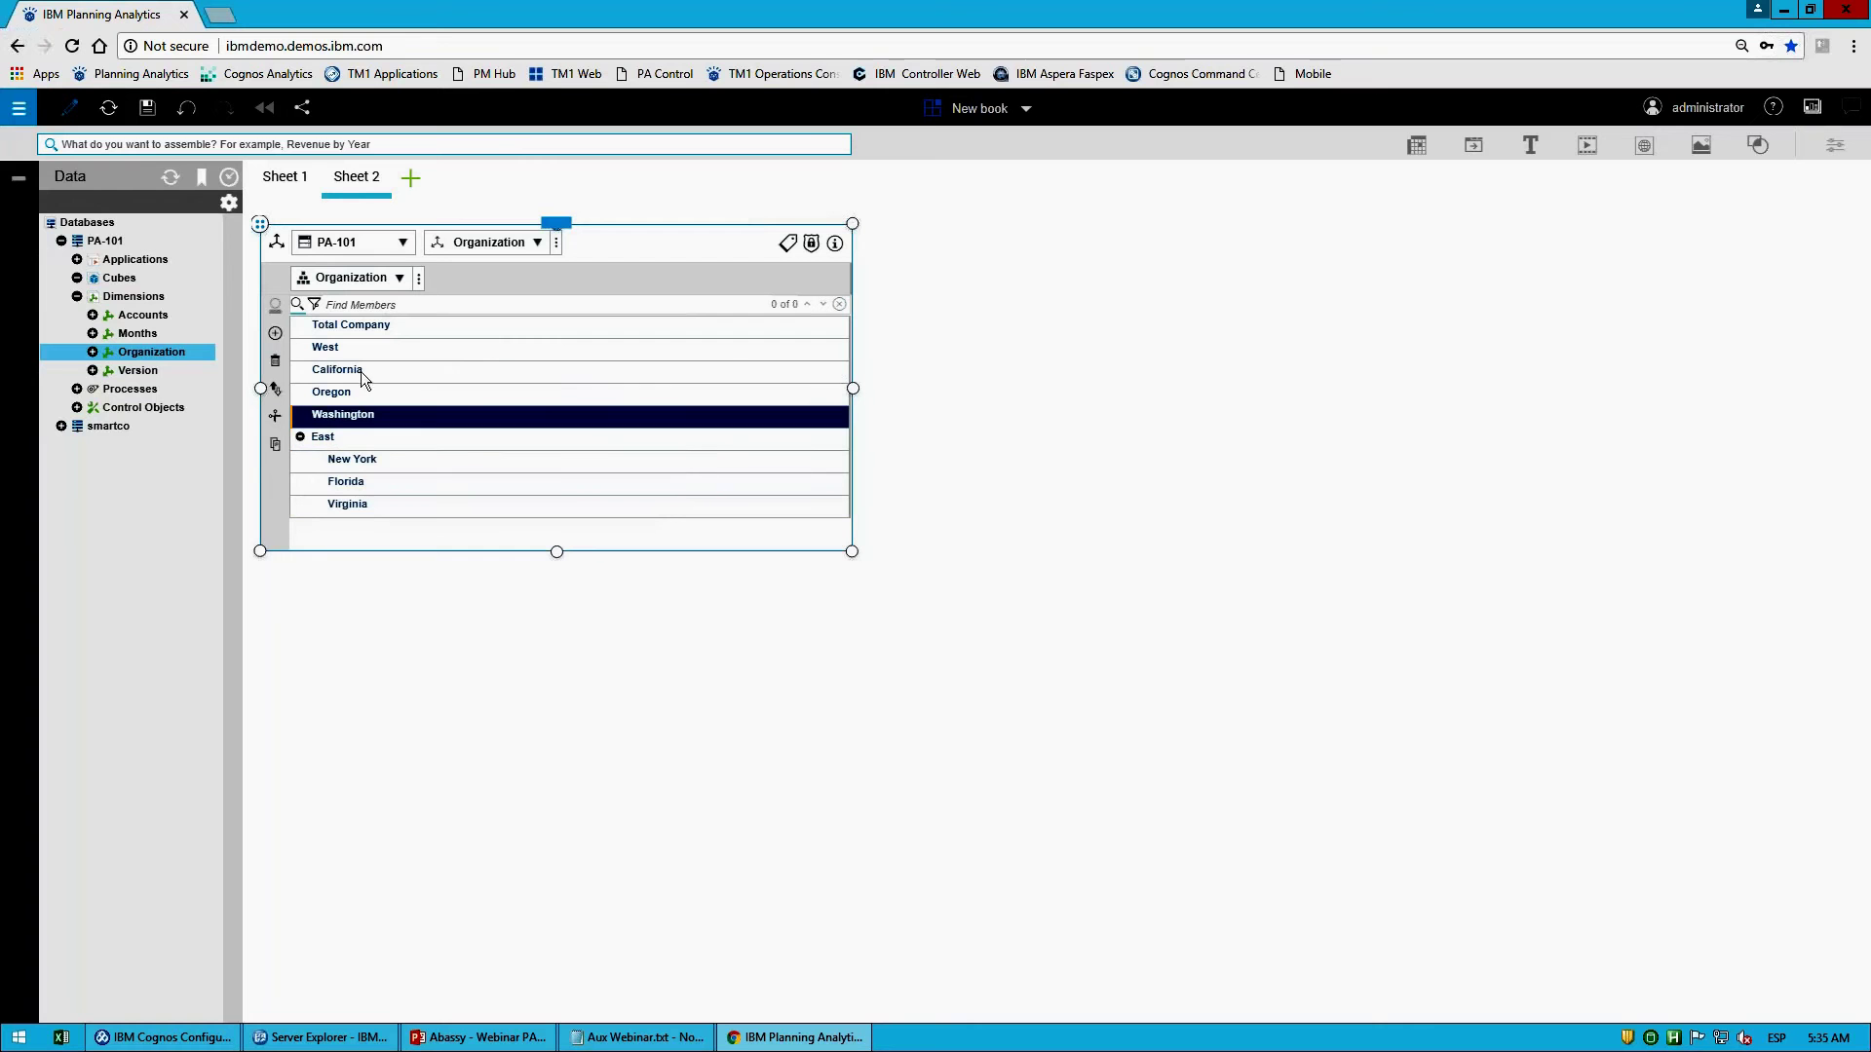
pyautogui.keyDown('shift'); pyautogui.click(349, 374); pyautogui.keyUp('shift')
pyautogui.moveTo(349, 373); pyautogui.dragTo(347, 331)
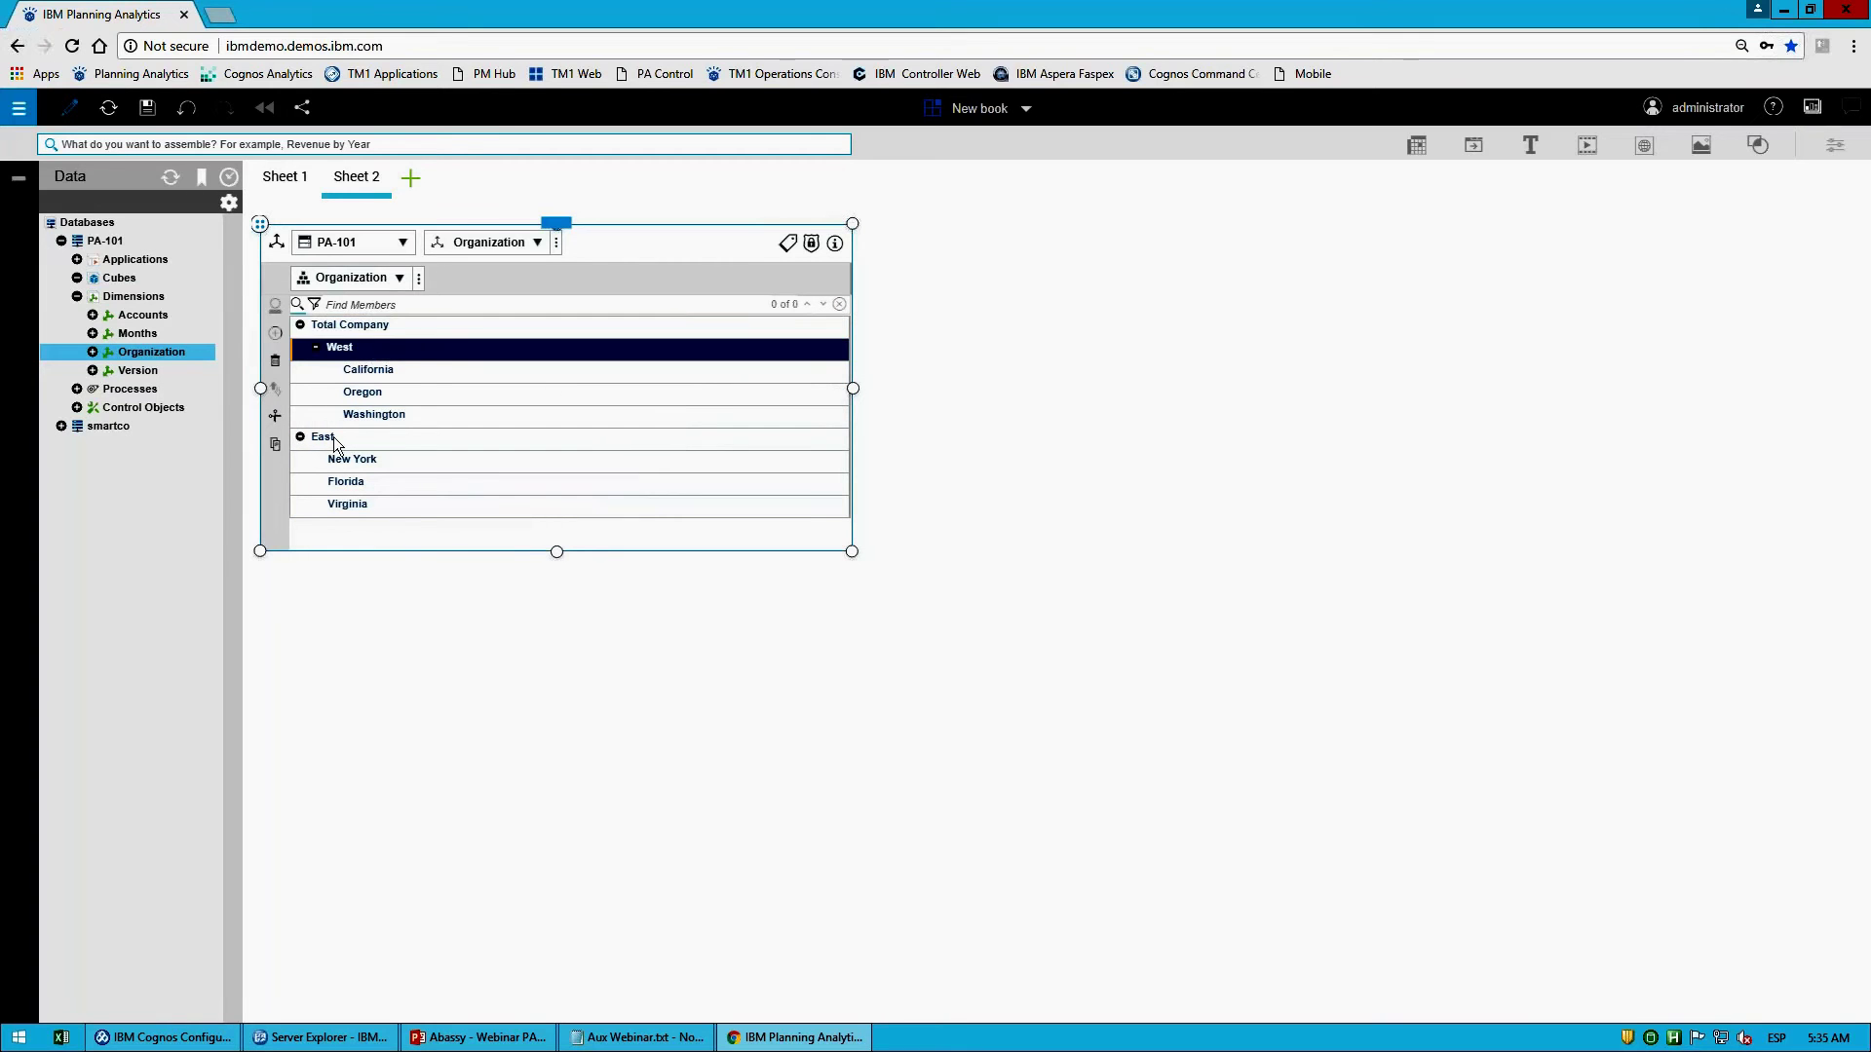
pyautogui.moveTo(336, 436); pyautogui.dragTo(384, 337)
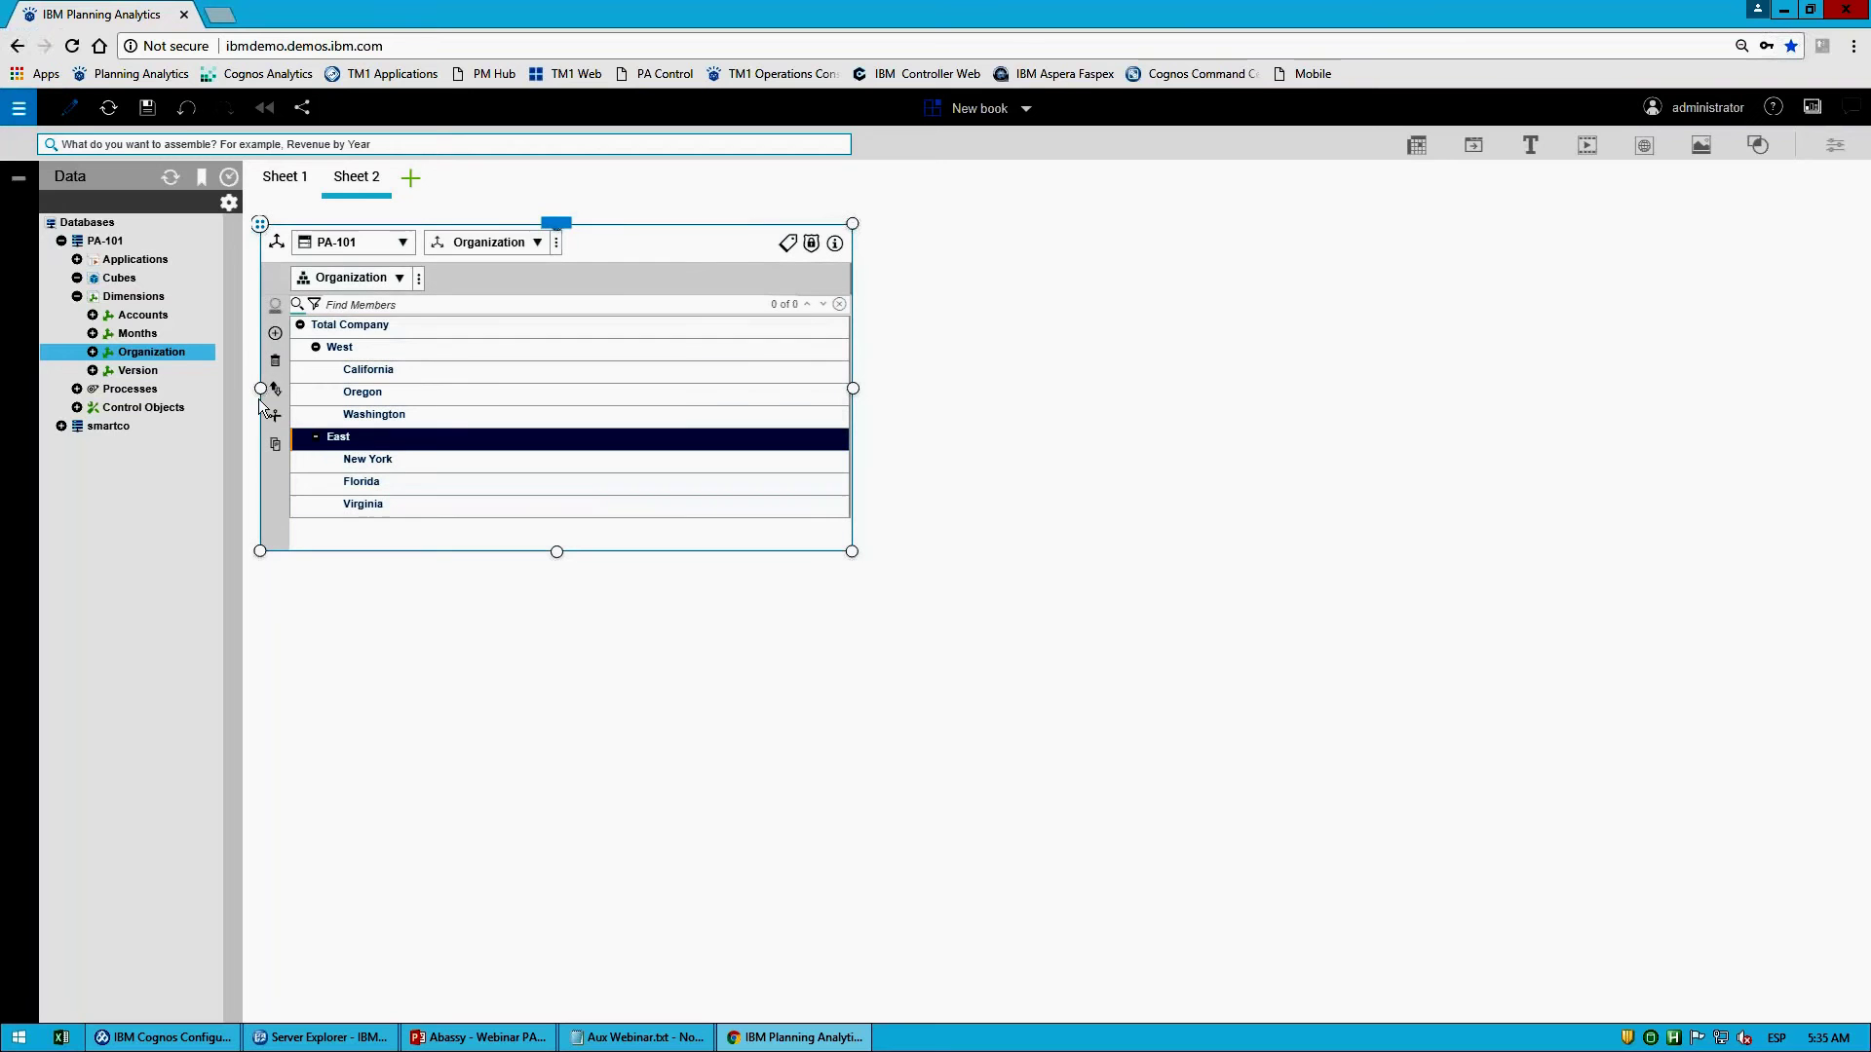
# Step: Create a hierarchy named By VP in the Organization dimension, without opening it in a new editor
pyautogui.click(418, 278)
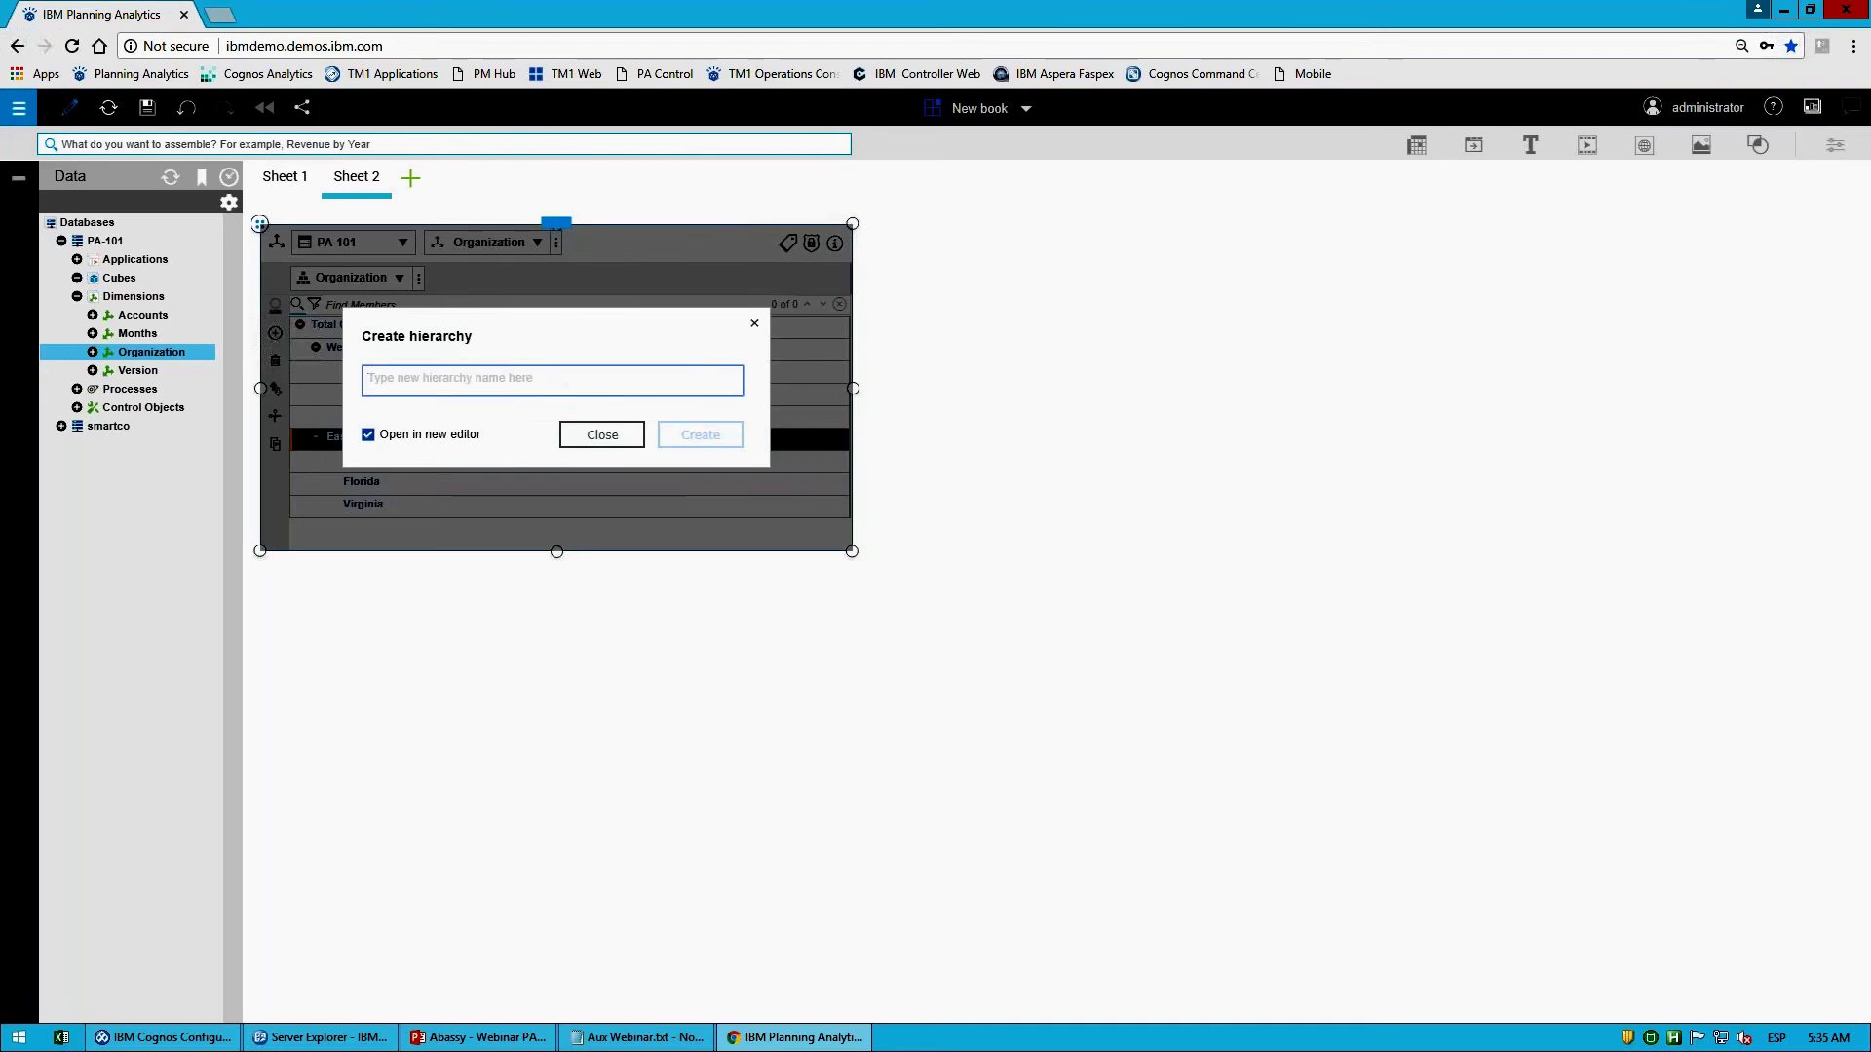
pyautogui.write('By VP')
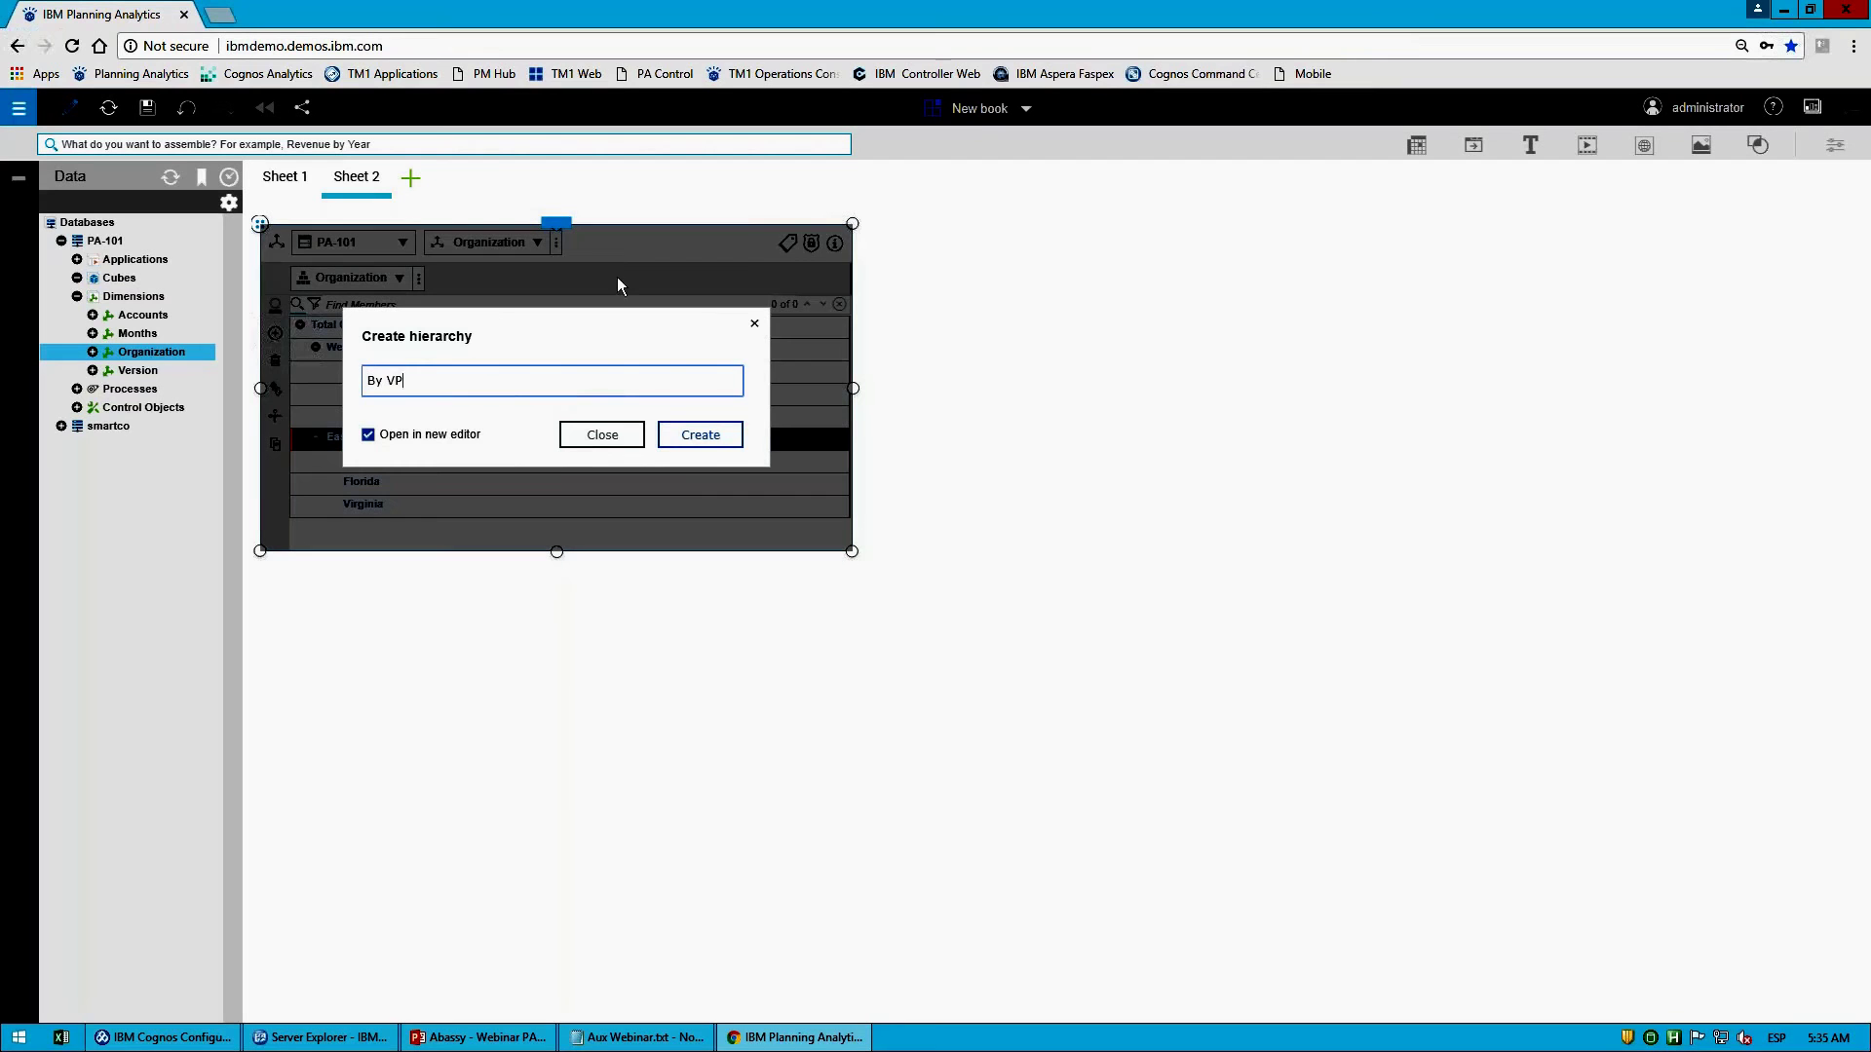
pyautogui.click(368, 435)
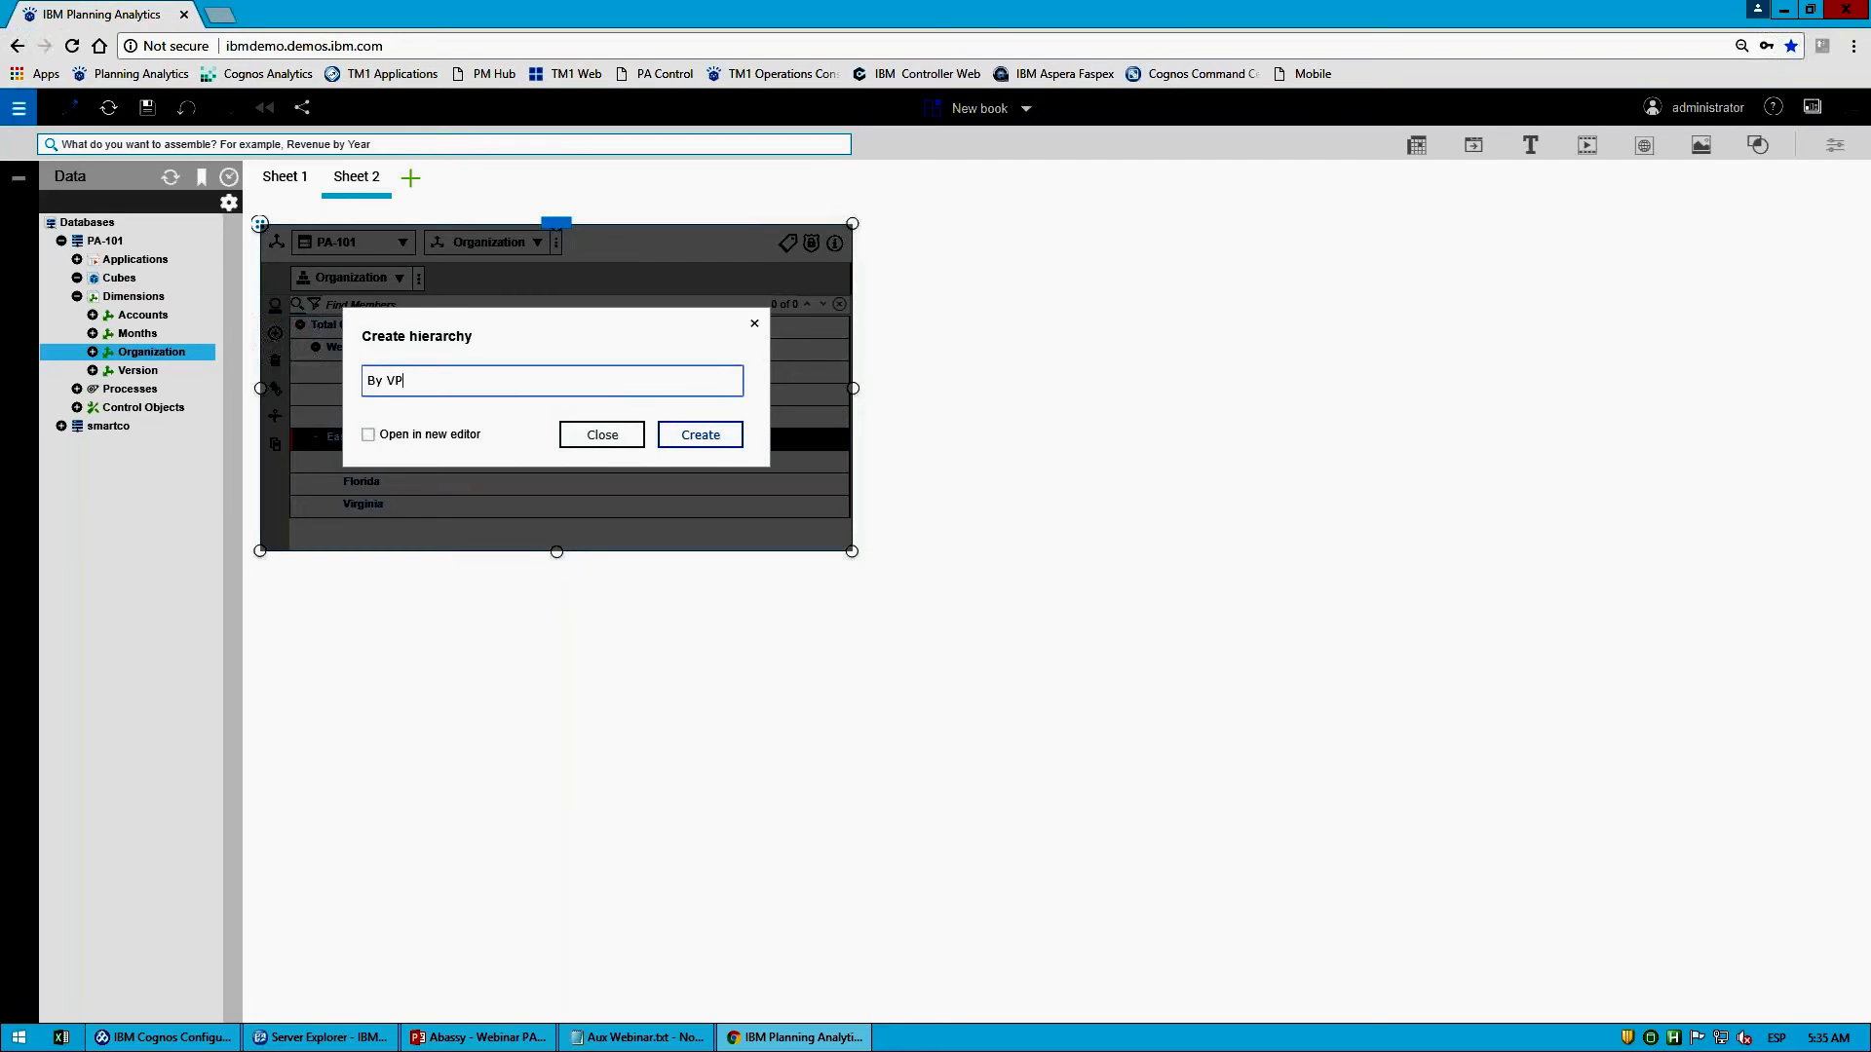
pyautogui.click(718, 444)
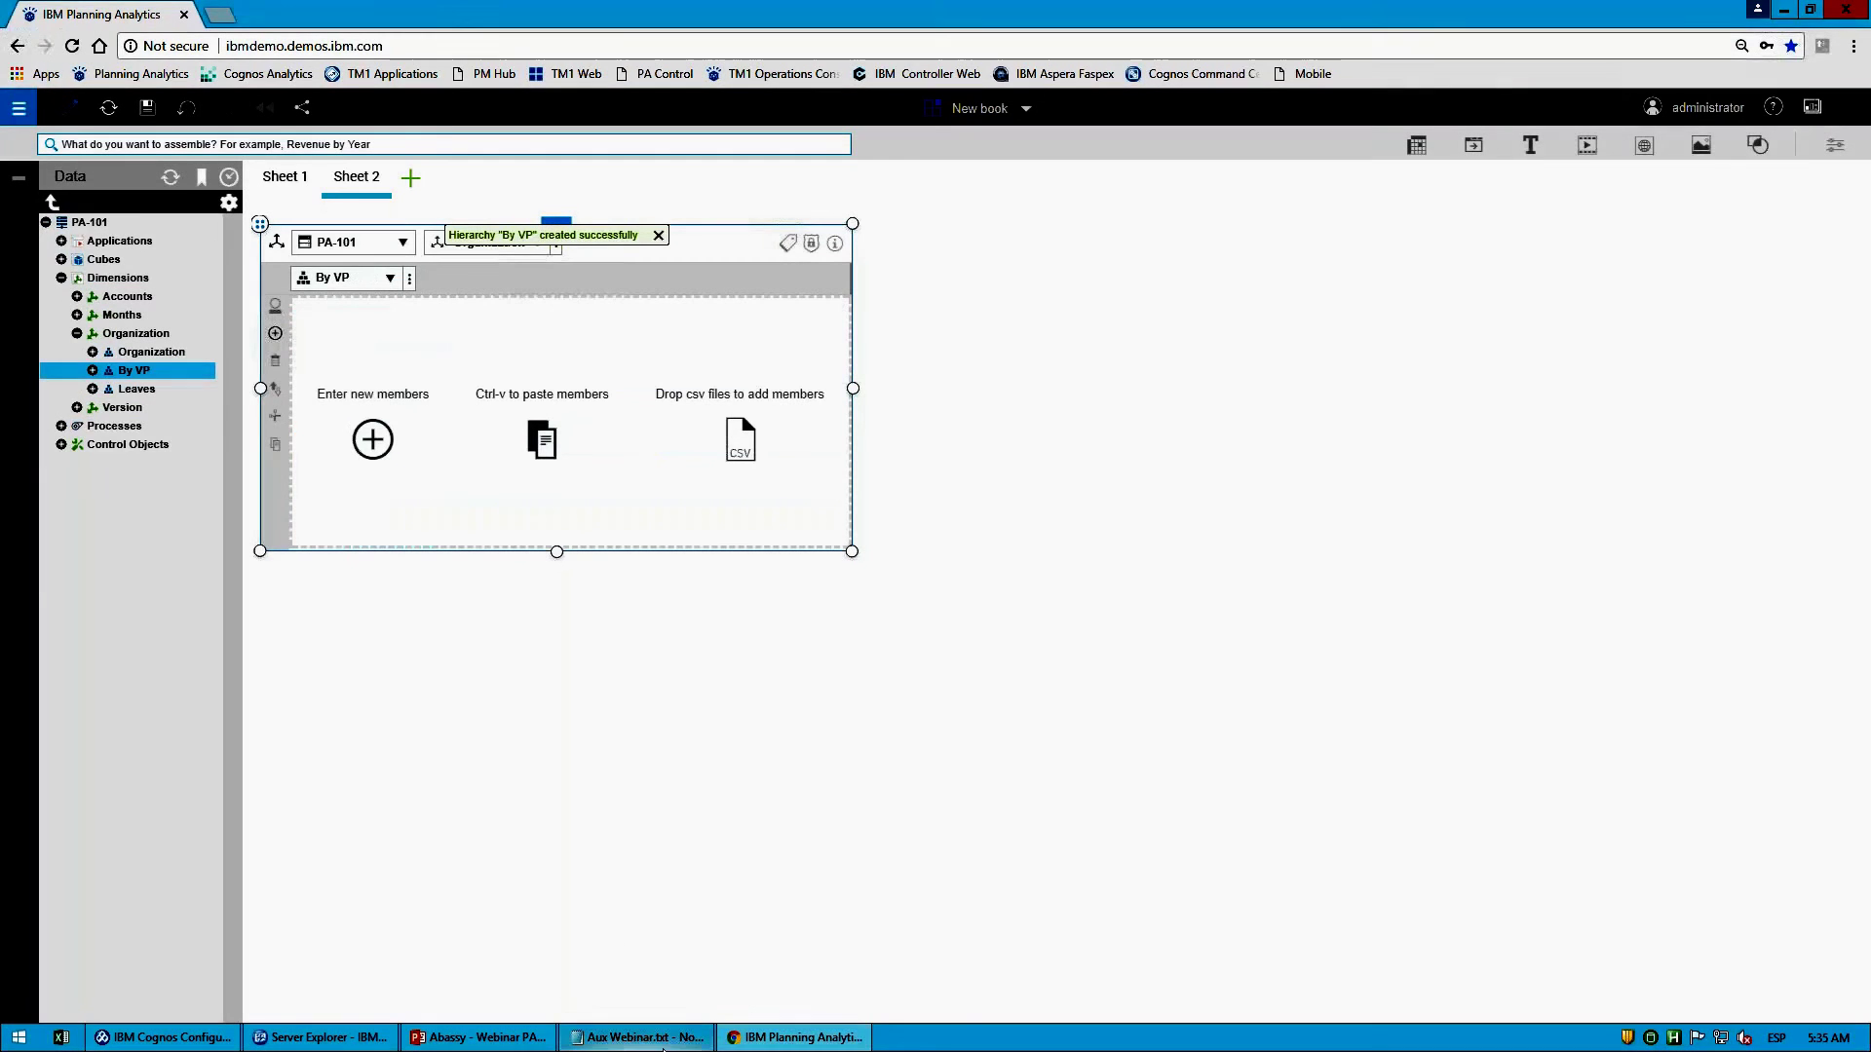
# Step: Try to paste the second member list from Aux Webinar.txt, Total Company through Florida, into the By VP hierarchy
pyautogui.click(638, 1037)
pyautogui.moveTo(1566, 379); pyautogui.dragTo(1518, 262)
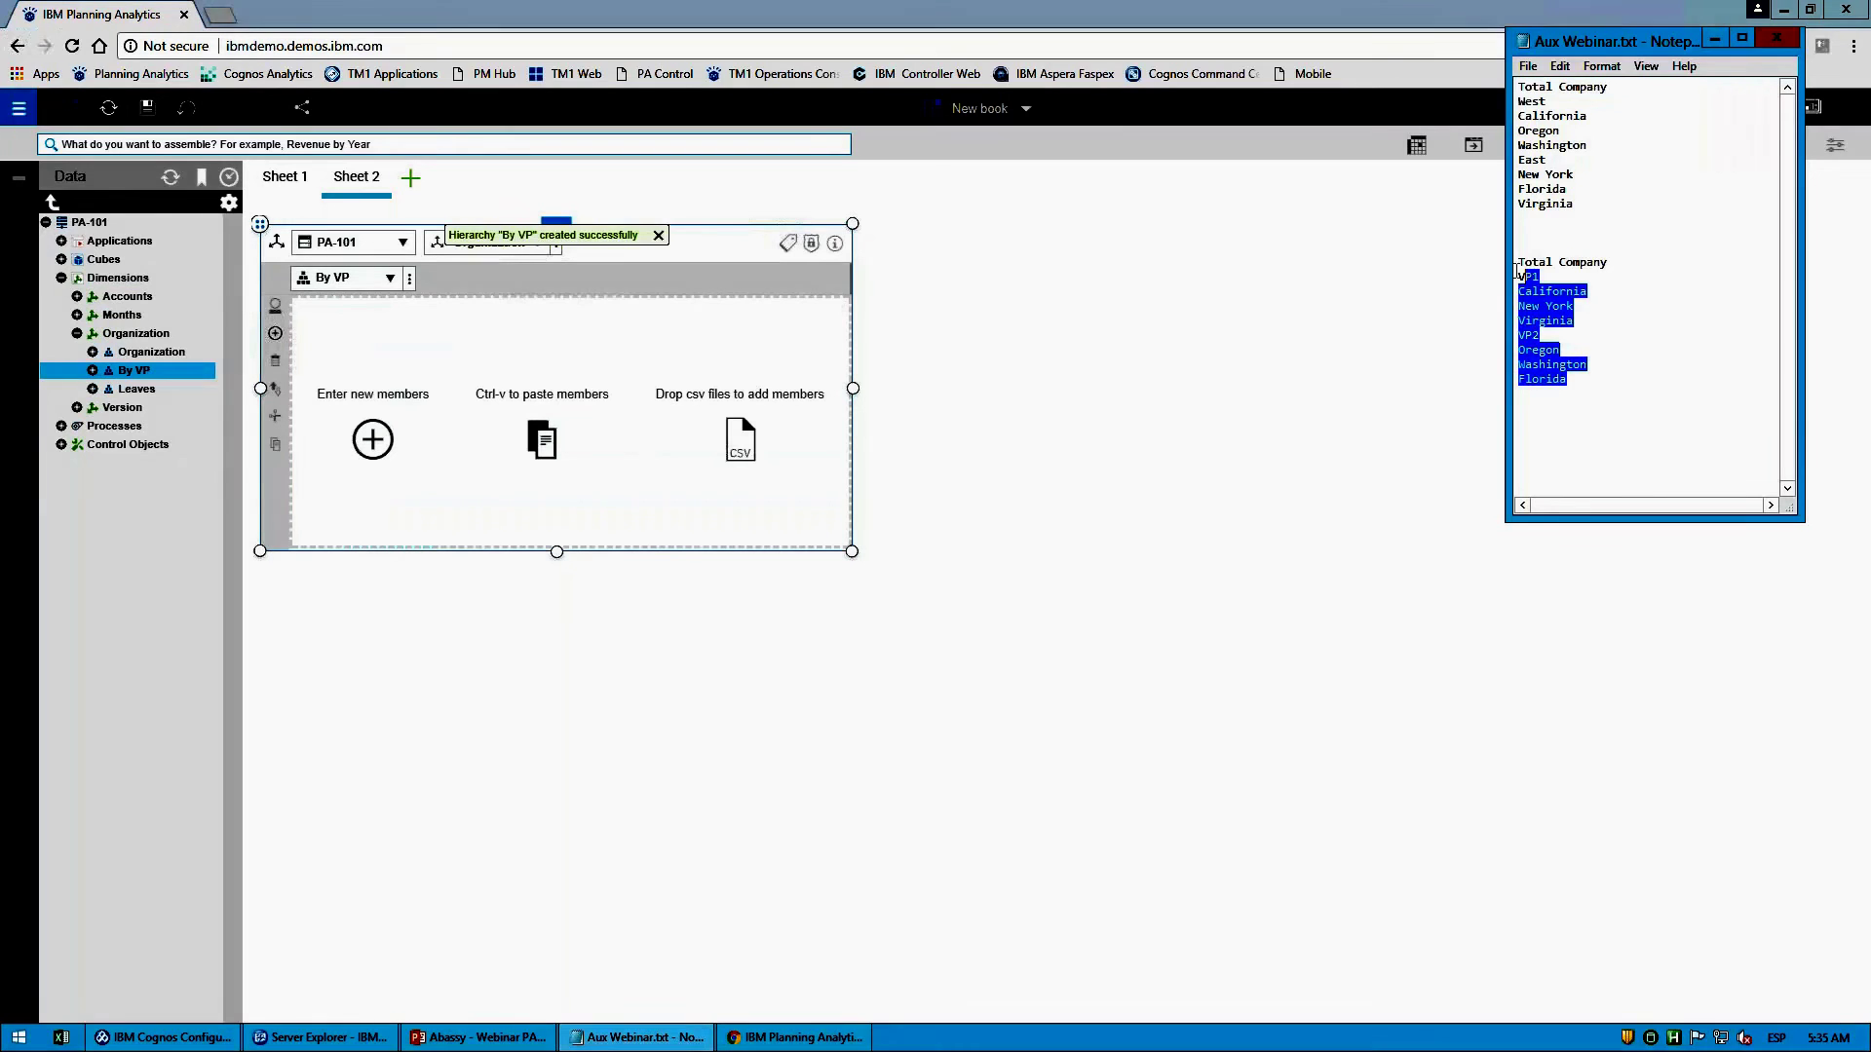
pyautogui.rightClick(1550, 275)
pyautogui.click(1569, 339)
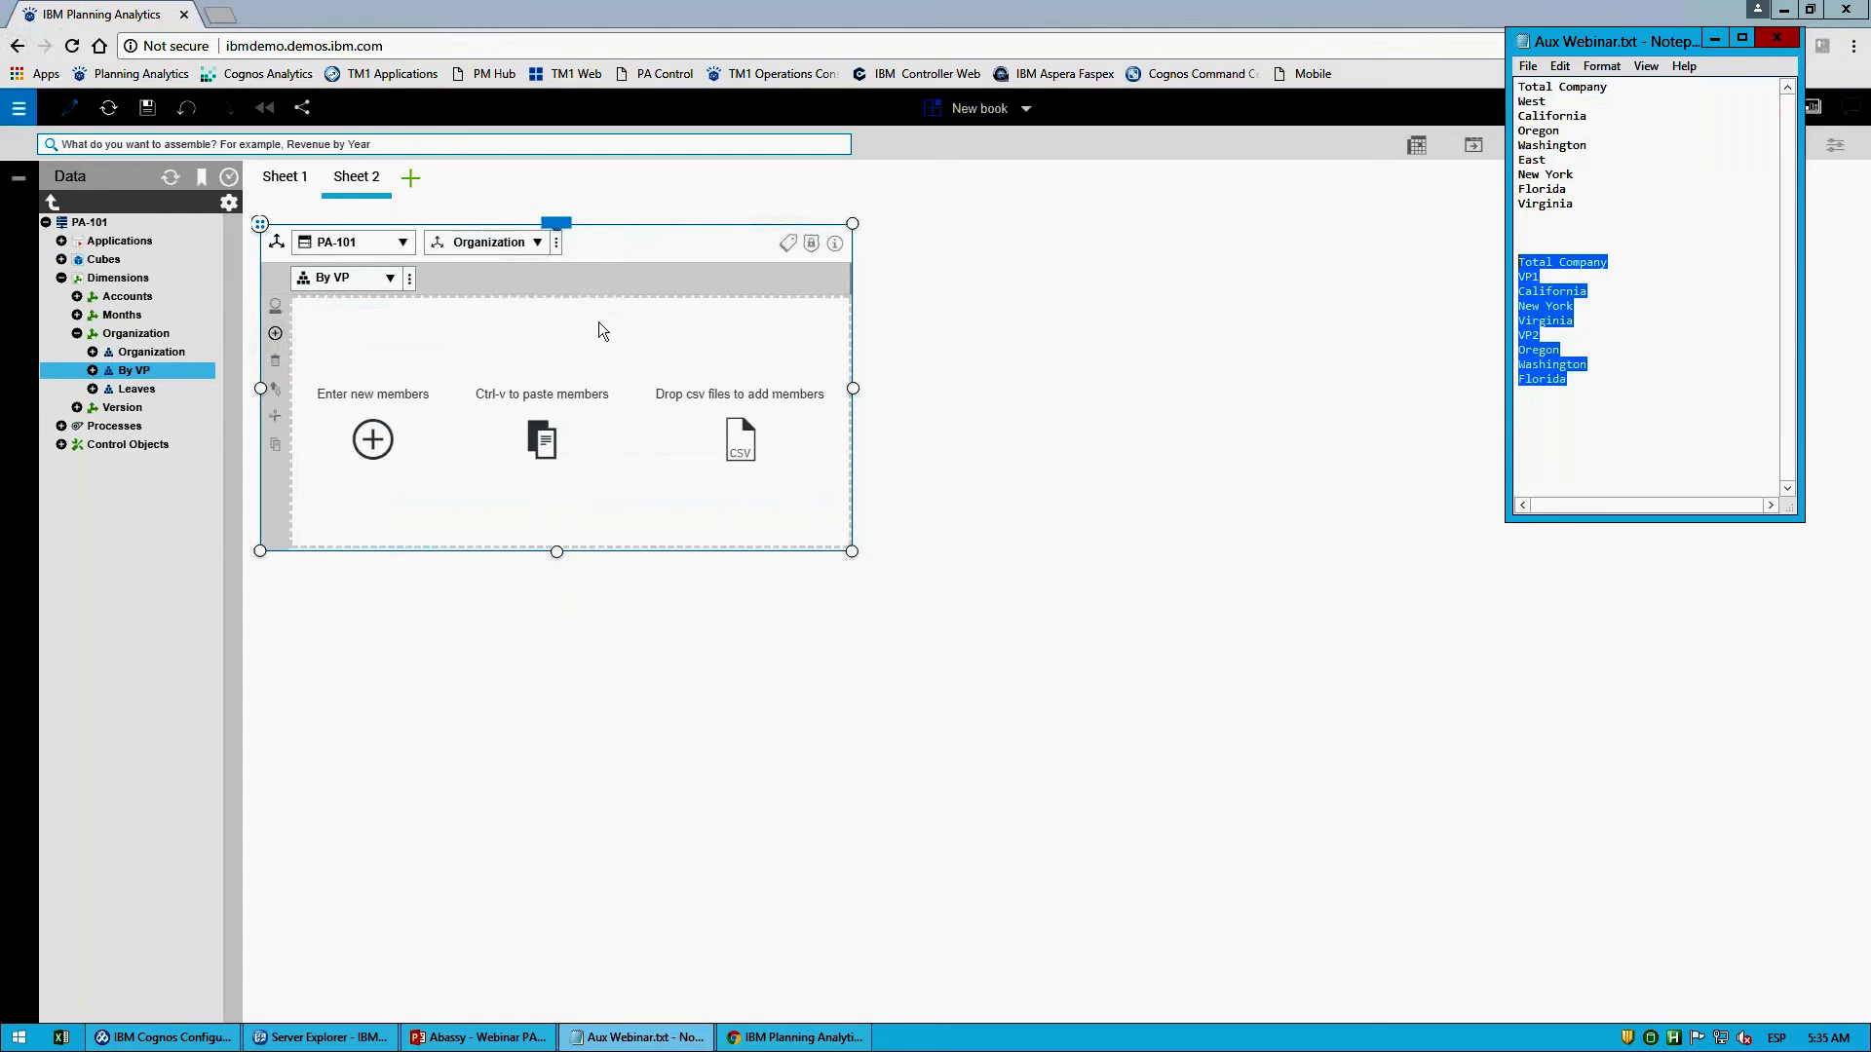
pyautogui.click(567, 310)
pyautogui.hotkey('ctrl', 'v')
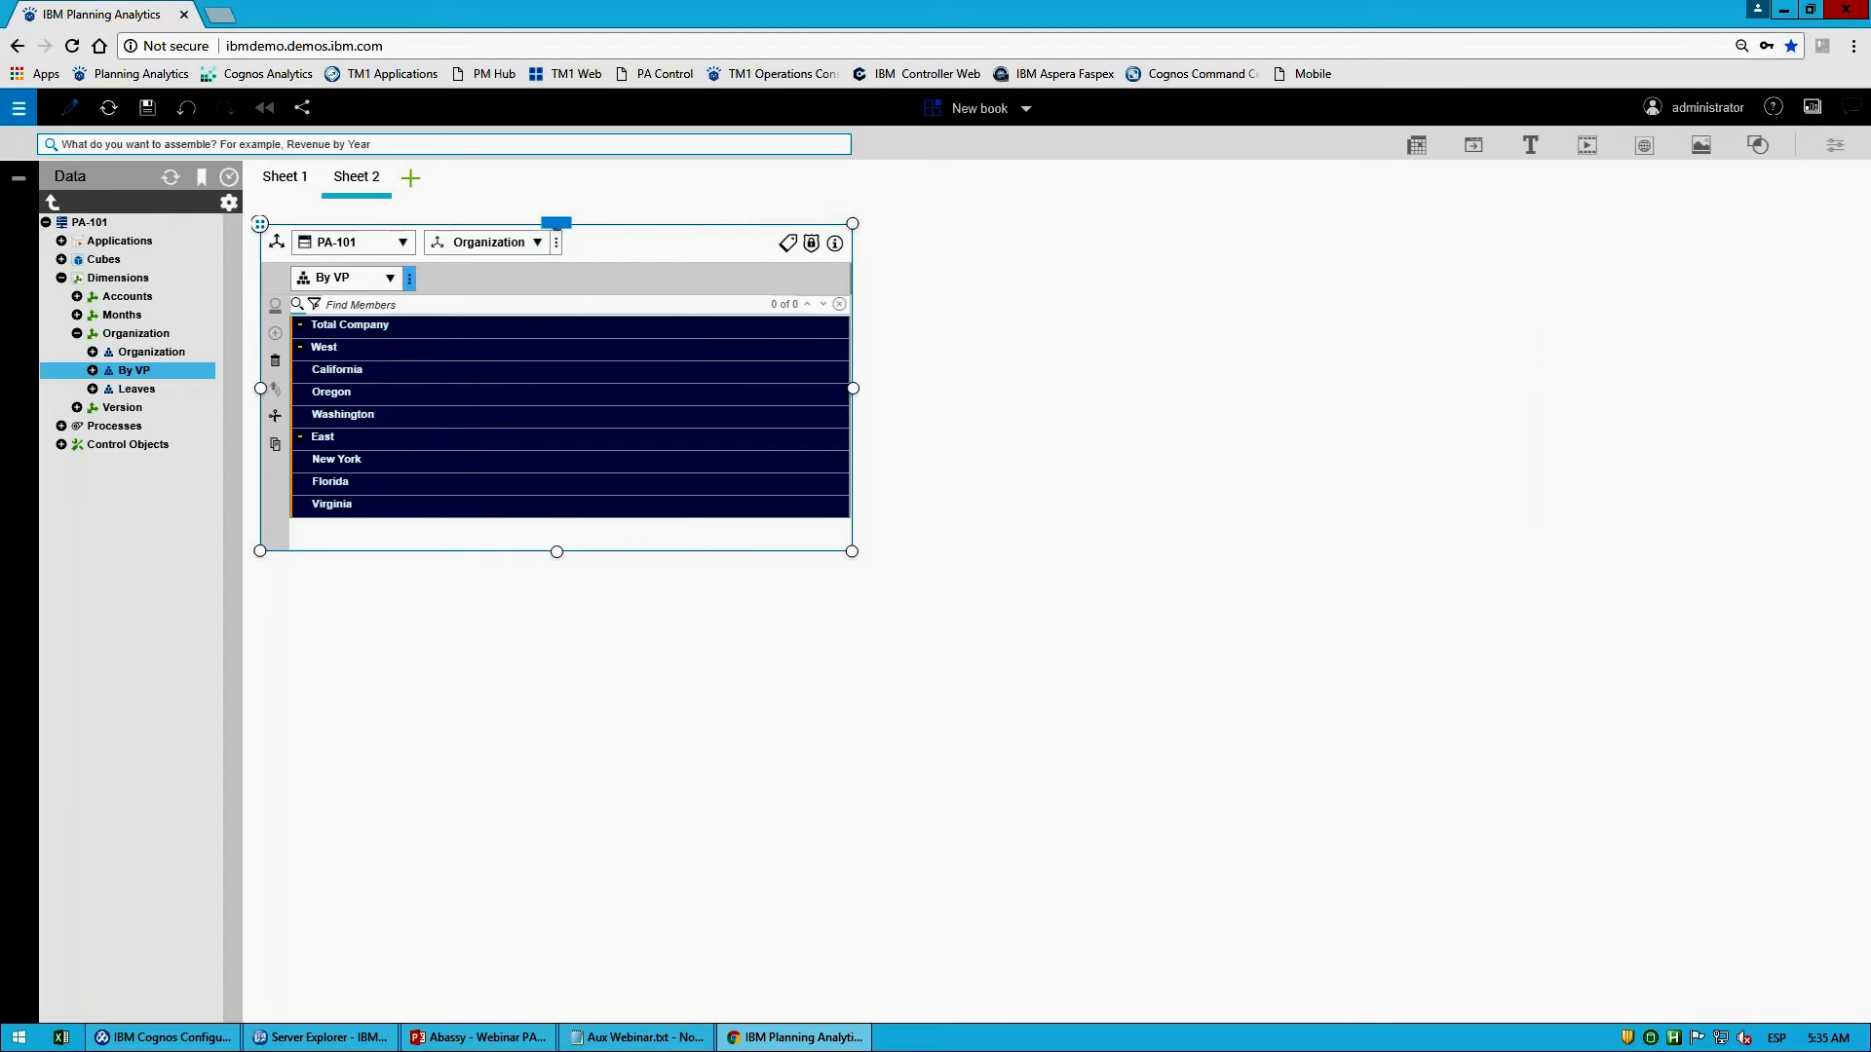
# Step: Undo the last action and reopen the By VP hierarchy for editing
pyautogui.click(186, 107)
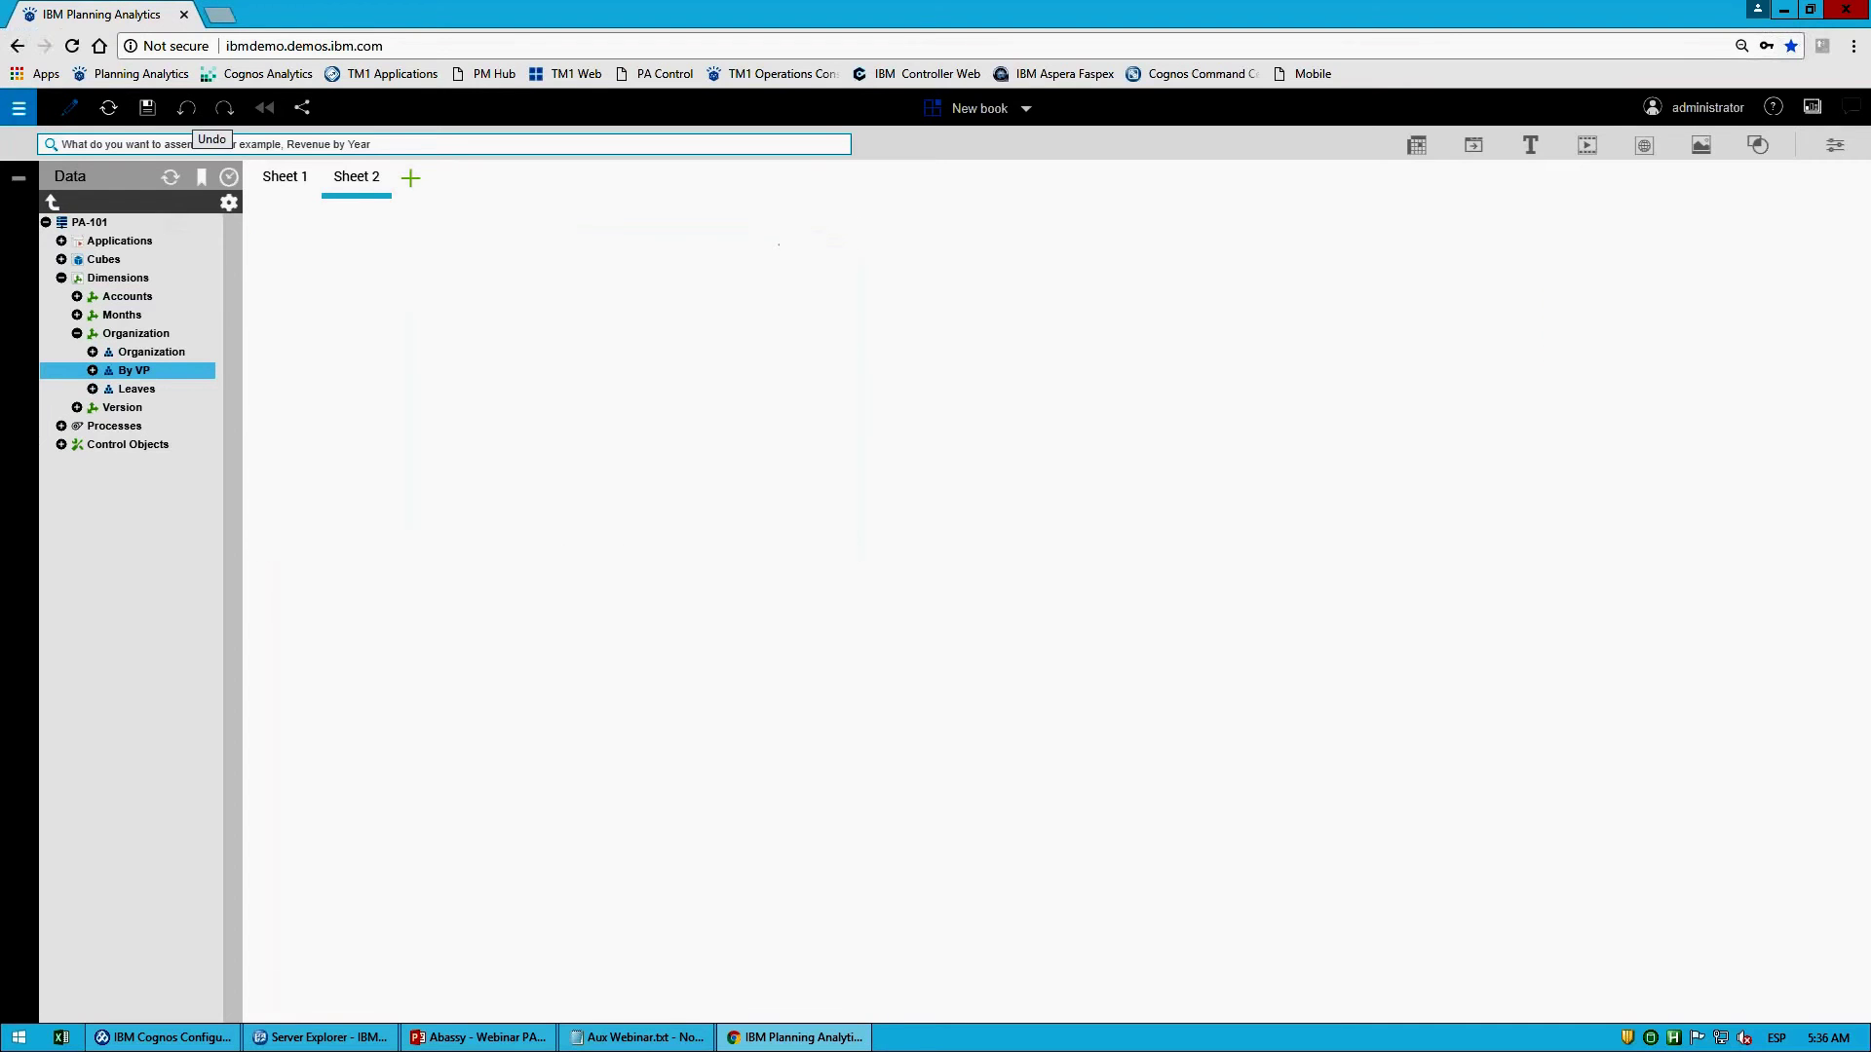
pyautogui.rightClick(141, 369)
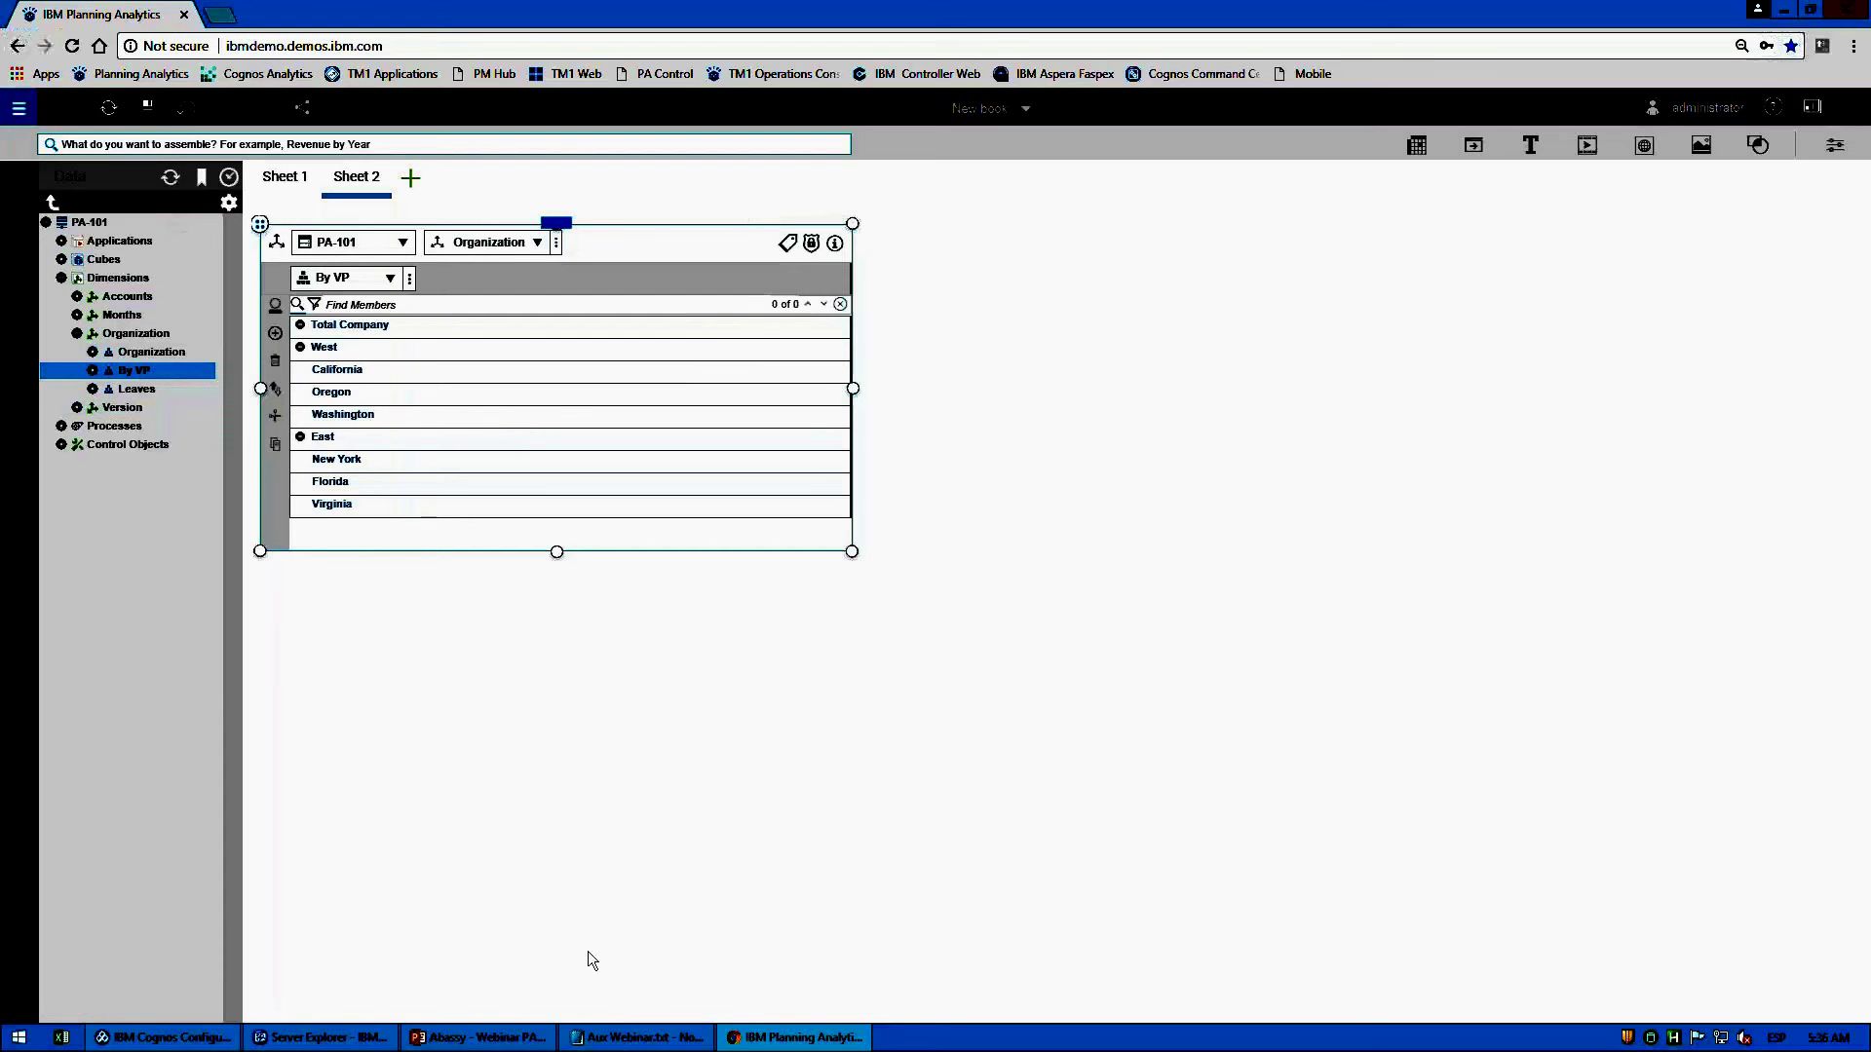
# Step: Copy the second member list, Total Company through Florida, from Aux Webinar.txt again
pyautogui.click(638, 1037)
pyautogui.rightClick(1536, 298)
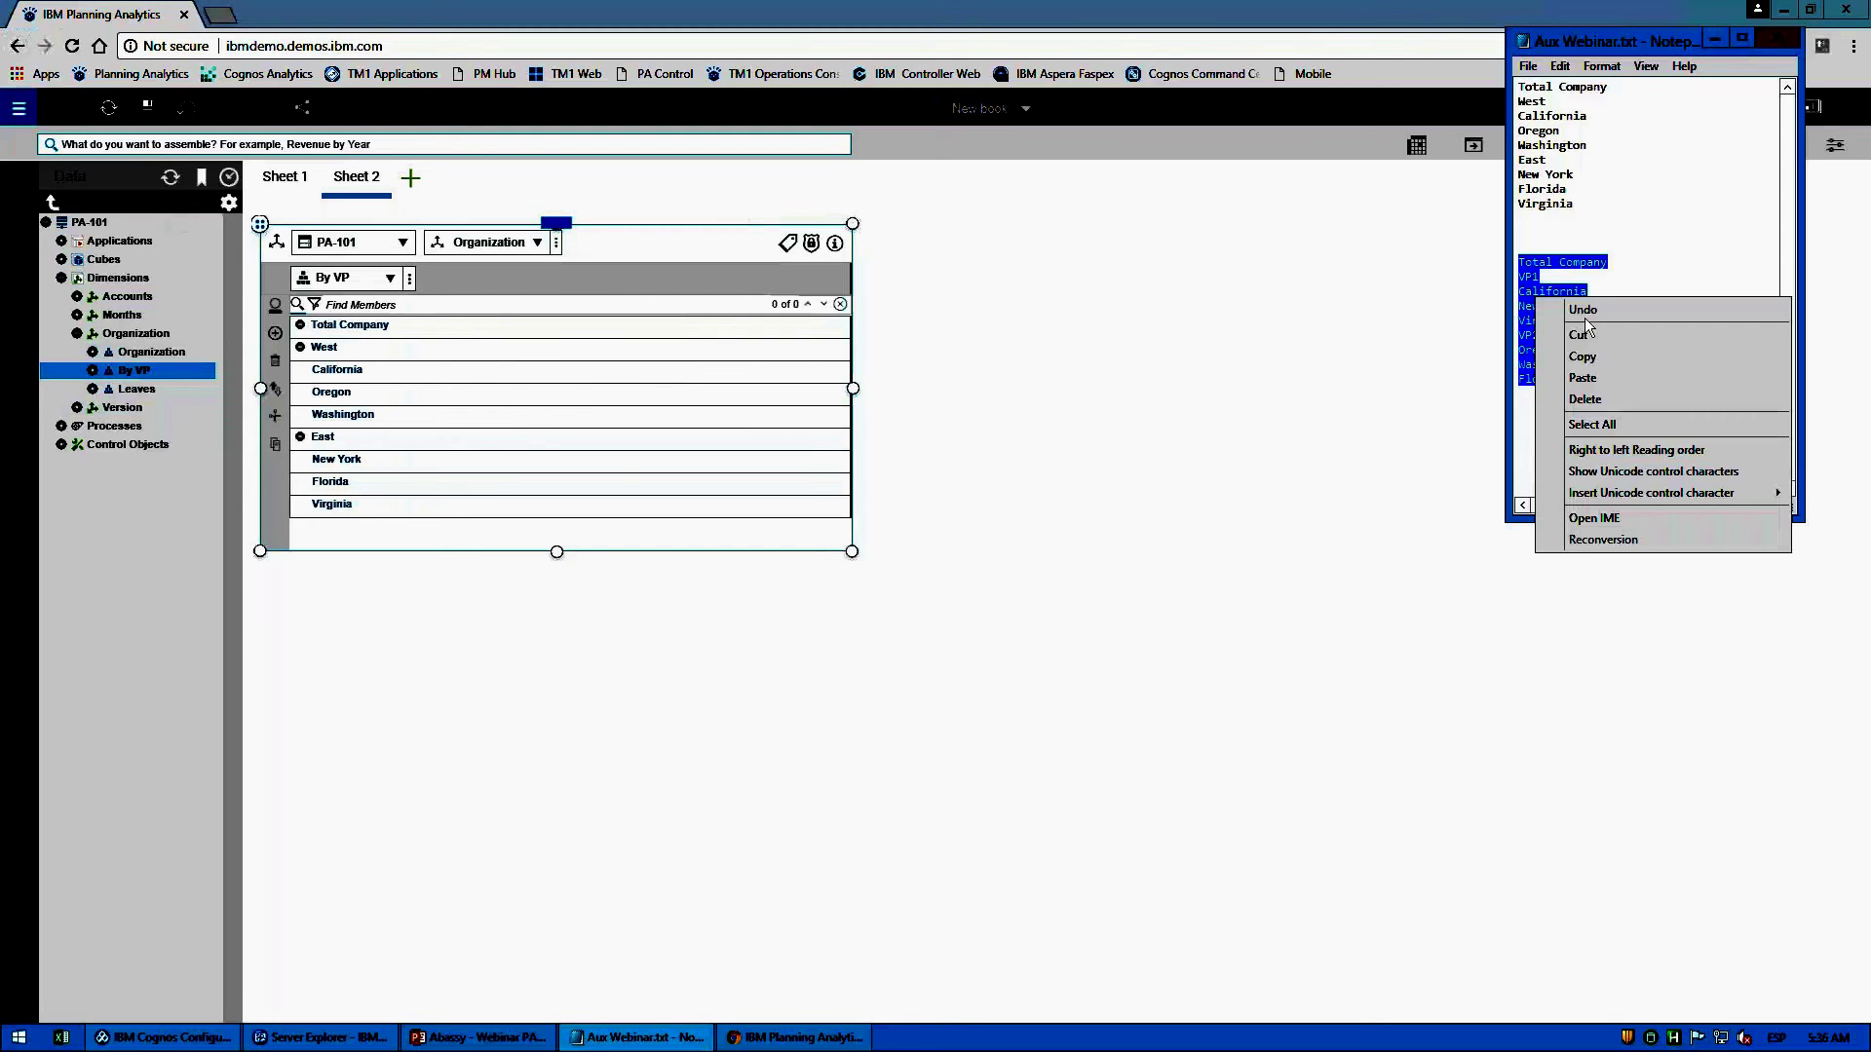
pyautogui.click(1583, 357)
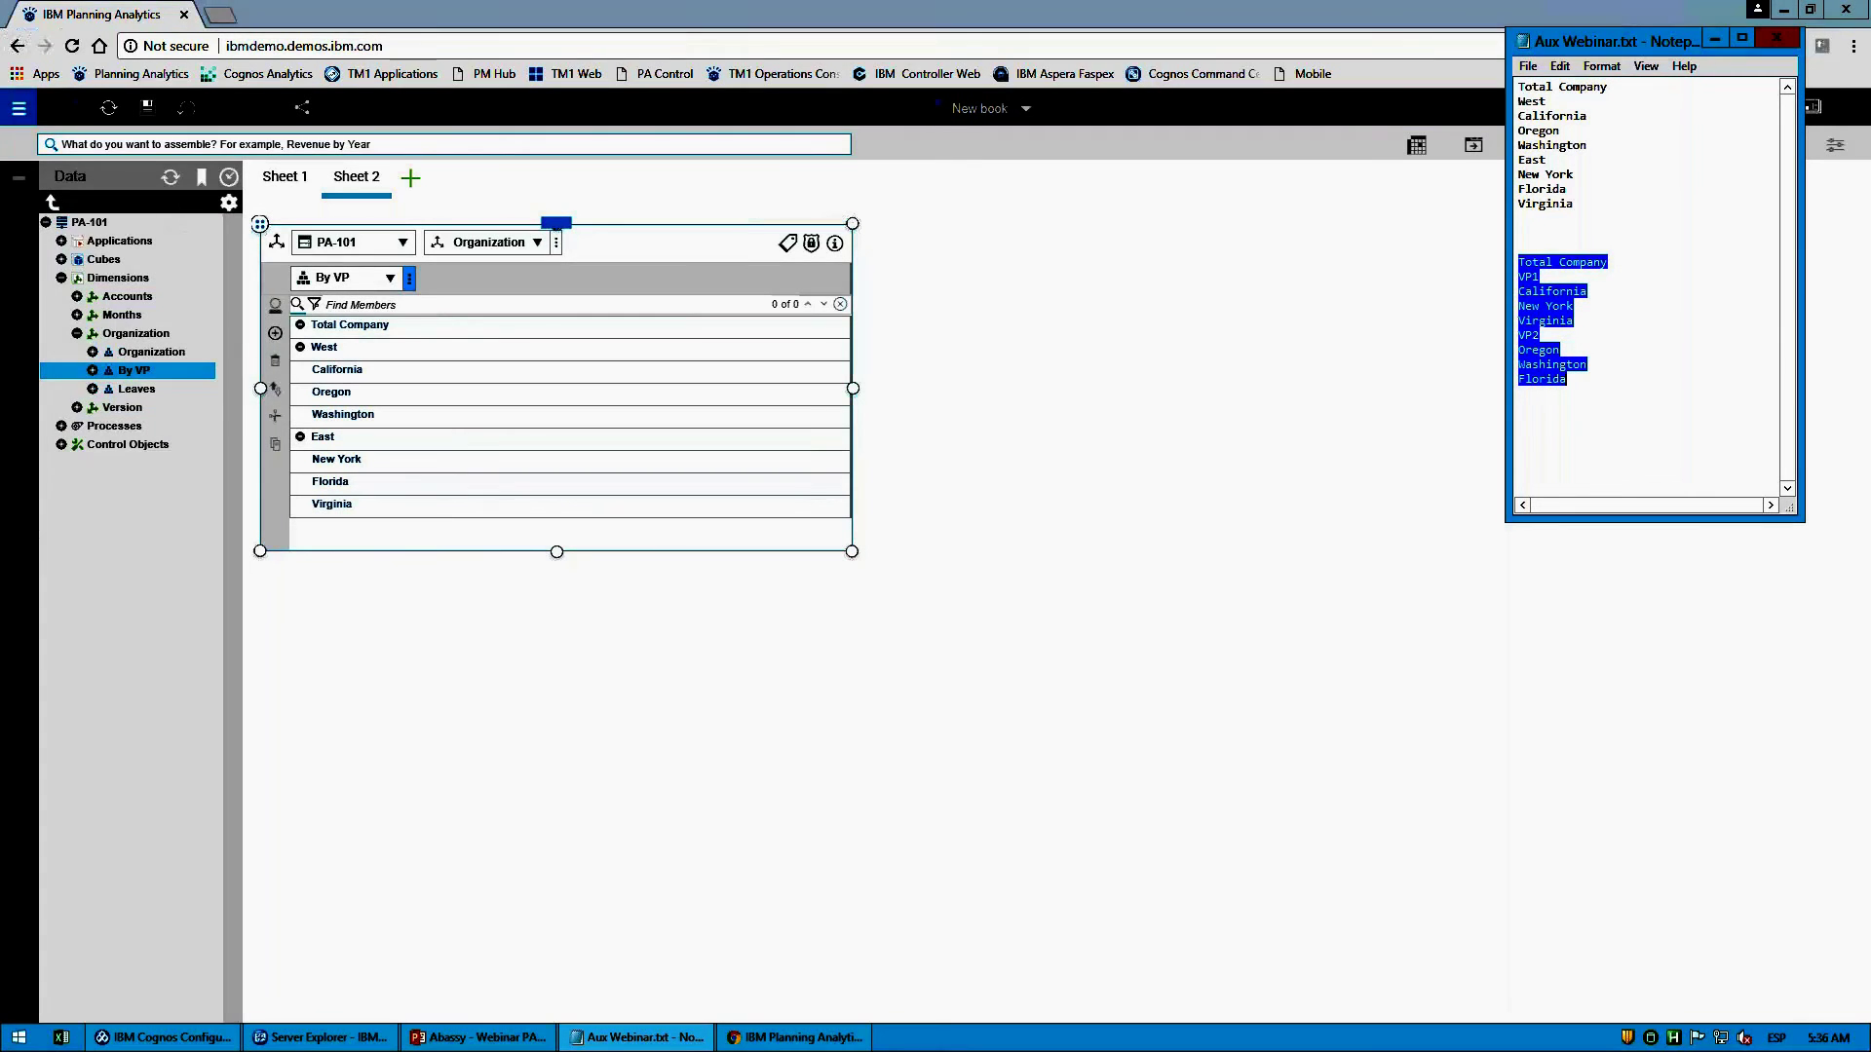
pyautogui.click(409, 280)
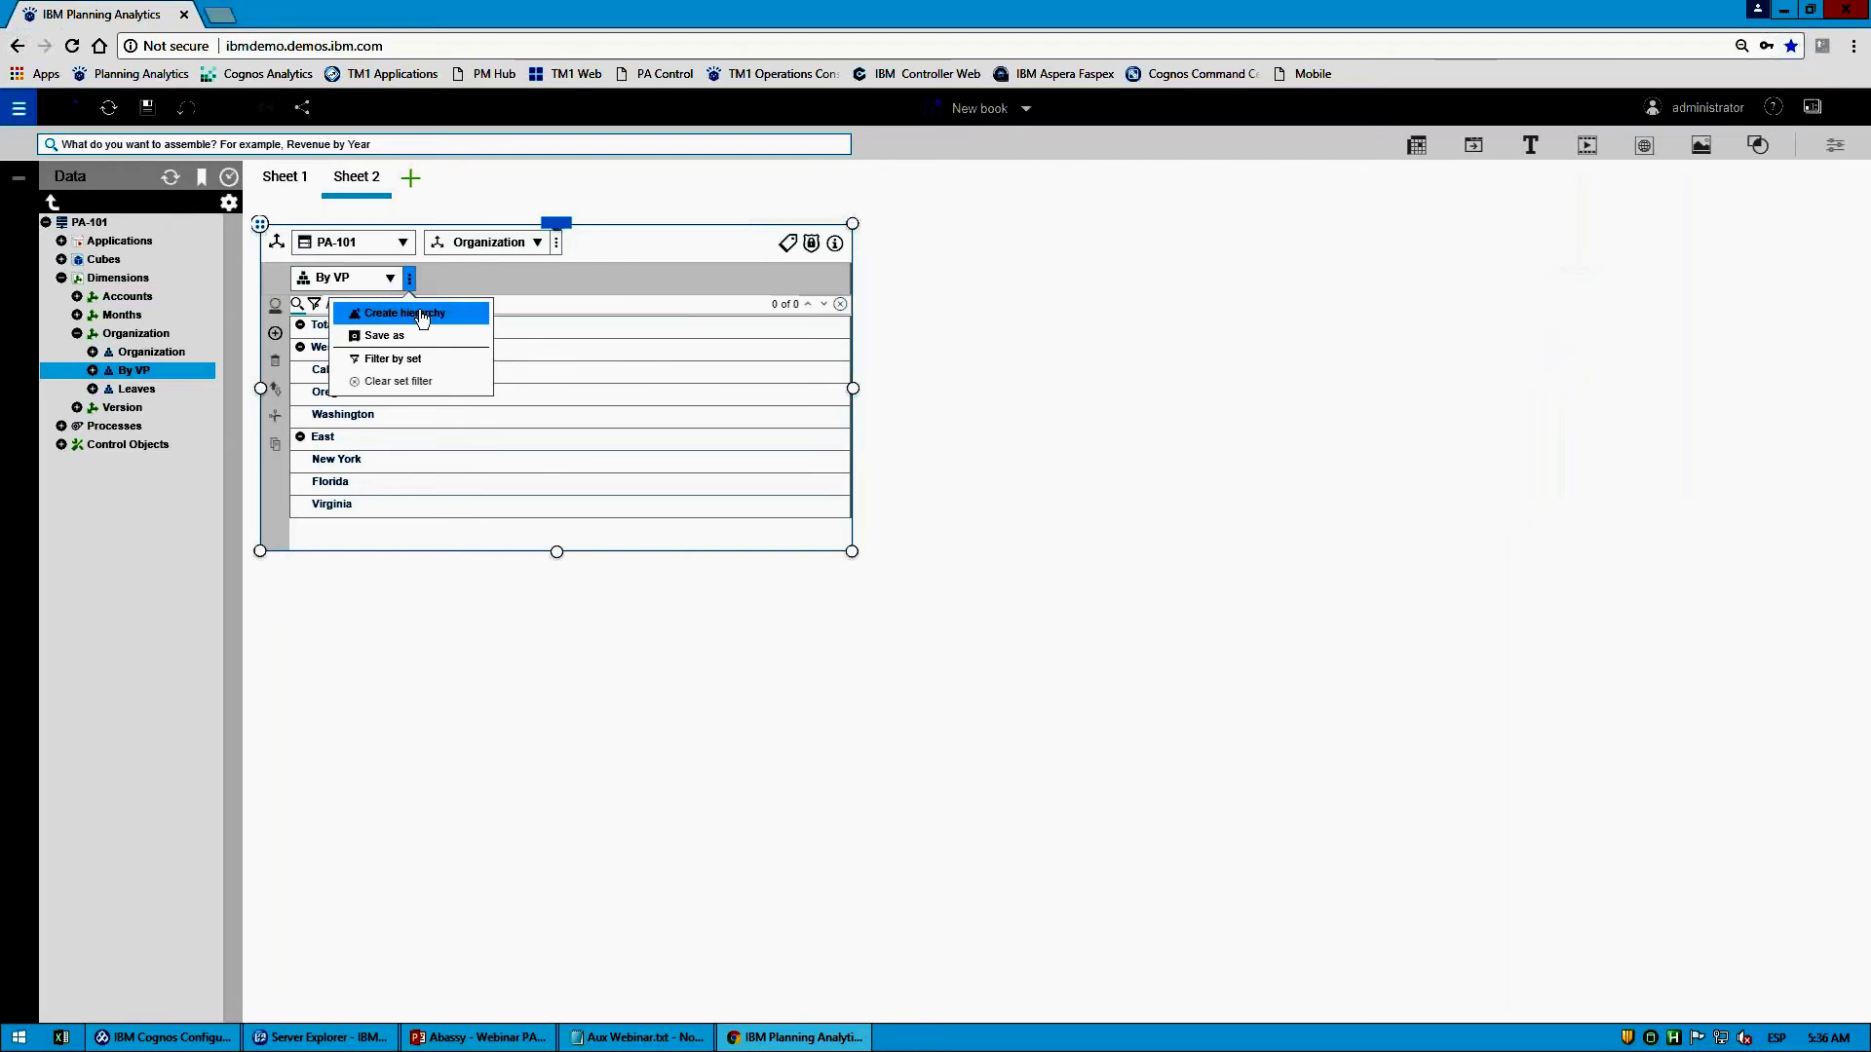
pyautogui.click(400, 313)
pyautogui.write('By VP2')
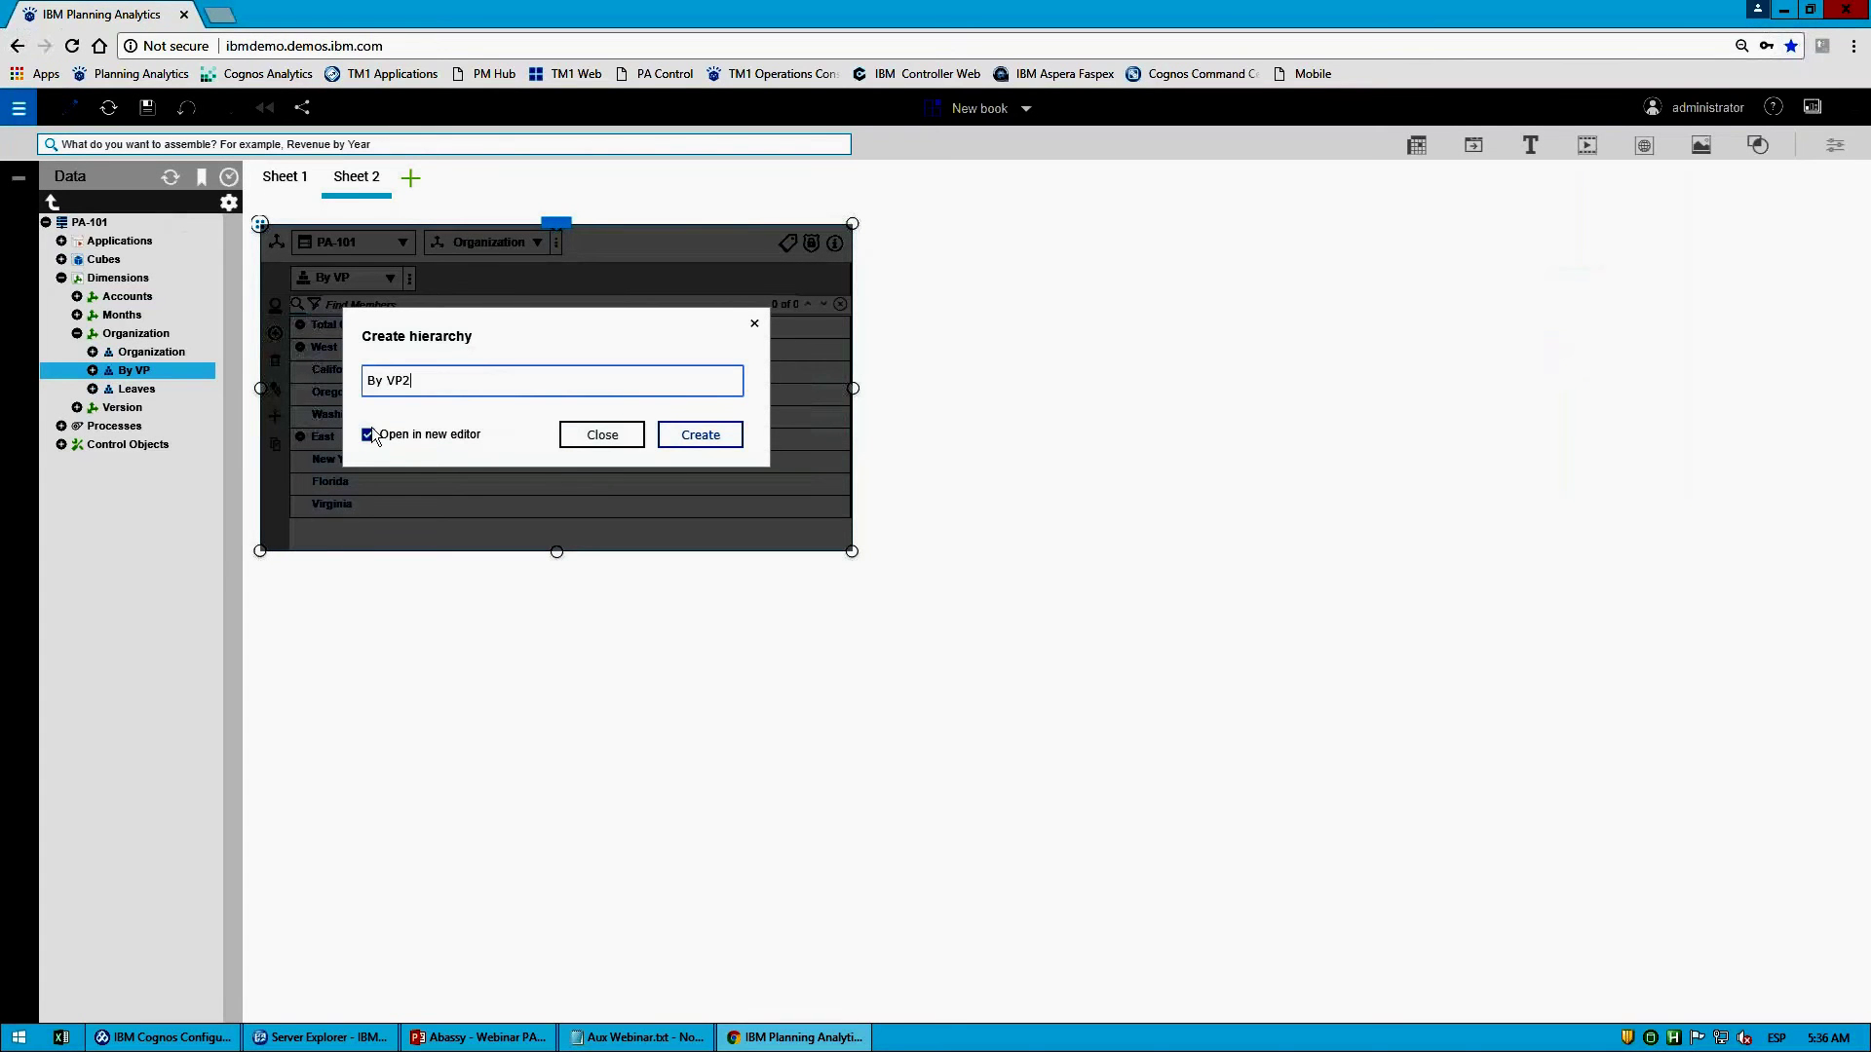
pyautogui.click(640, 439)
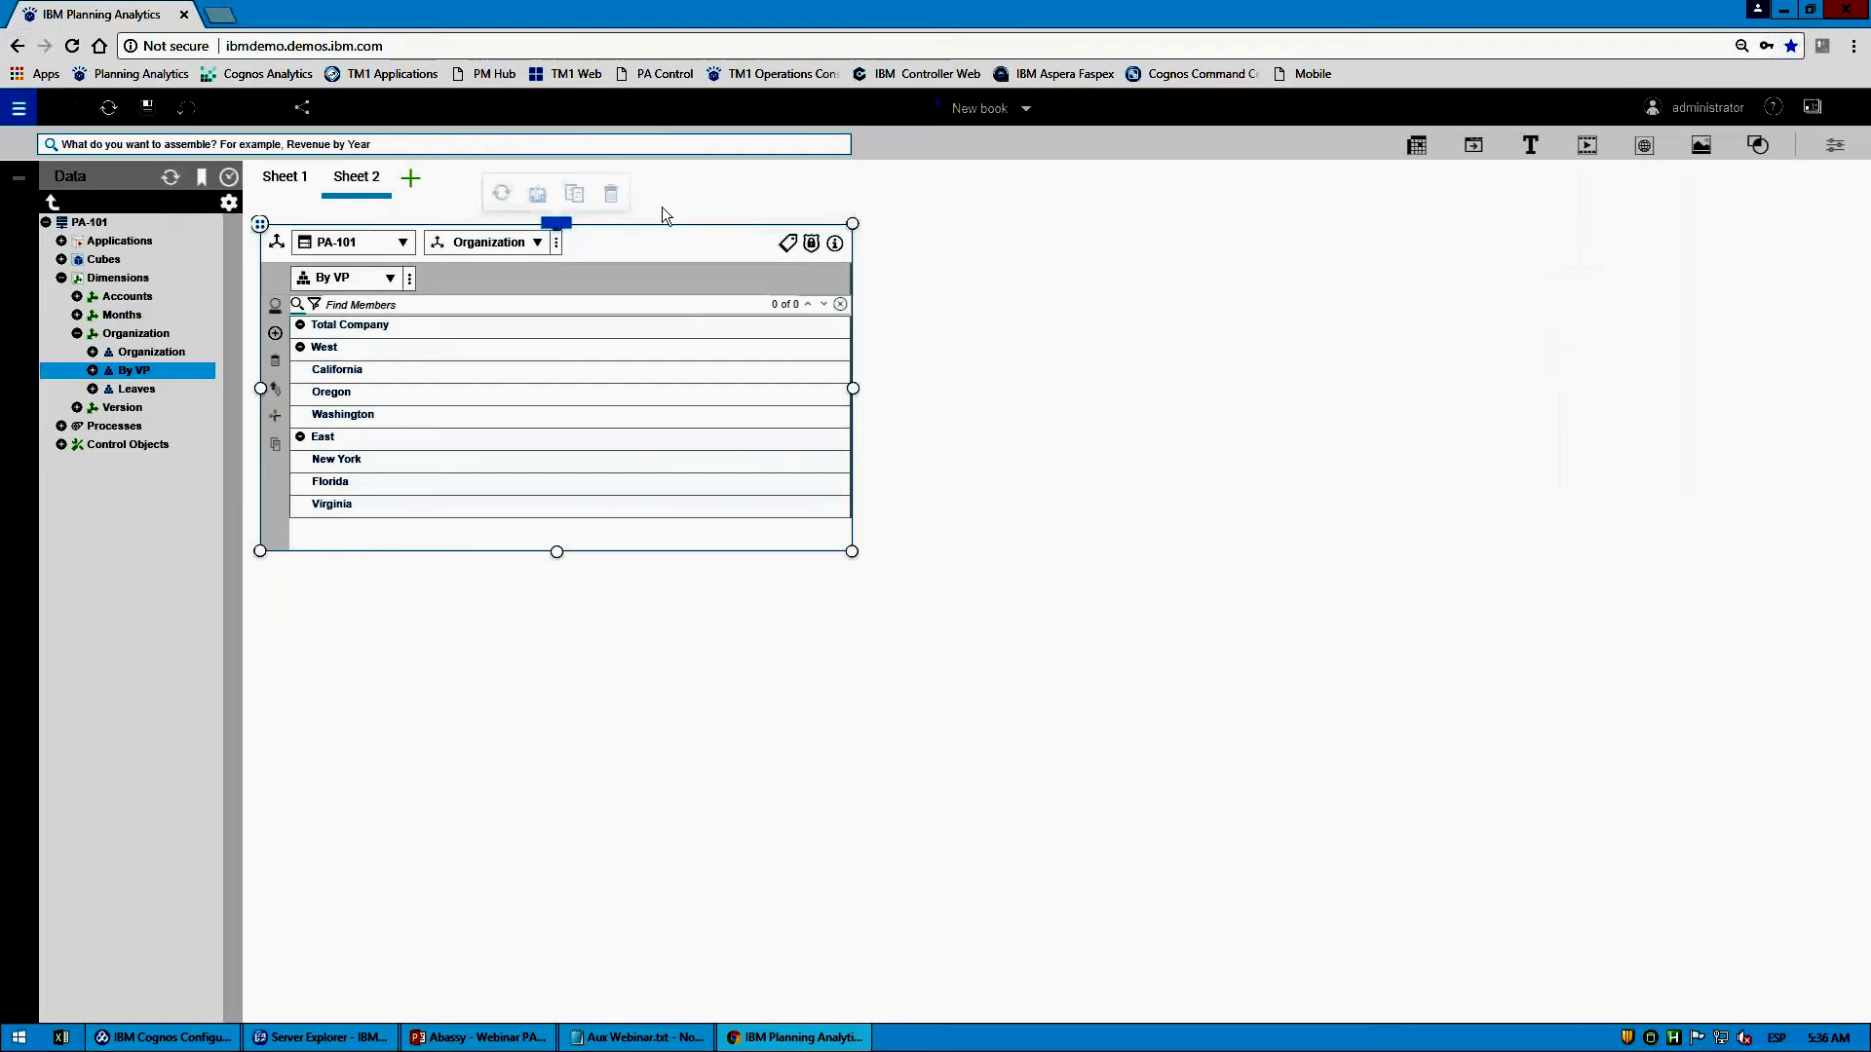
# Step: Remove the hierarchy editor from the sheet and delete the By VP hierarchy from the Organization dimension
pyautogui.click(611, 192)
pyautogui.rightClick(145, 370)
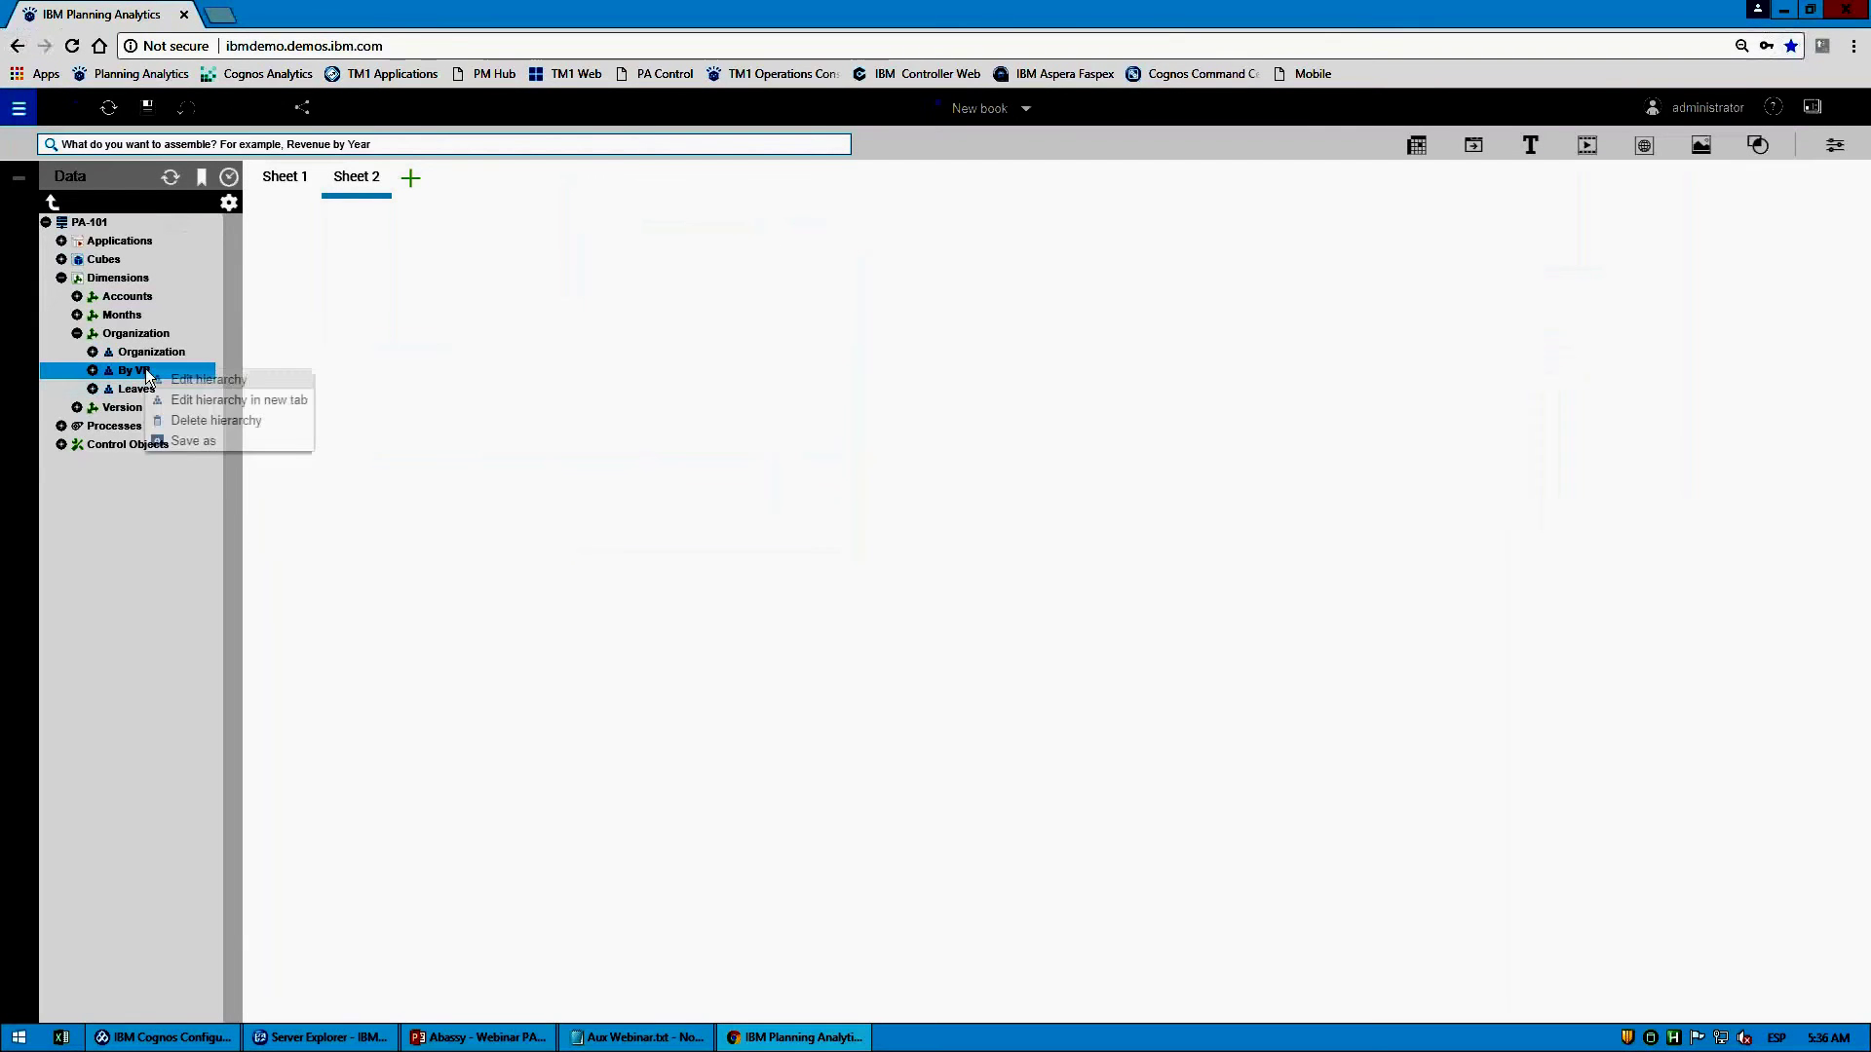
pyautogui.click(200, 422)
pyautogui.click(1044, 640)
# Step: Open the Organization hierarchy on Sheet 2 and create a new hierarchy named By VP from it
pyautogui.moveTo(175, 372); pyautogui.dragTo(394, 322)
pyautogui.click(557, 371)
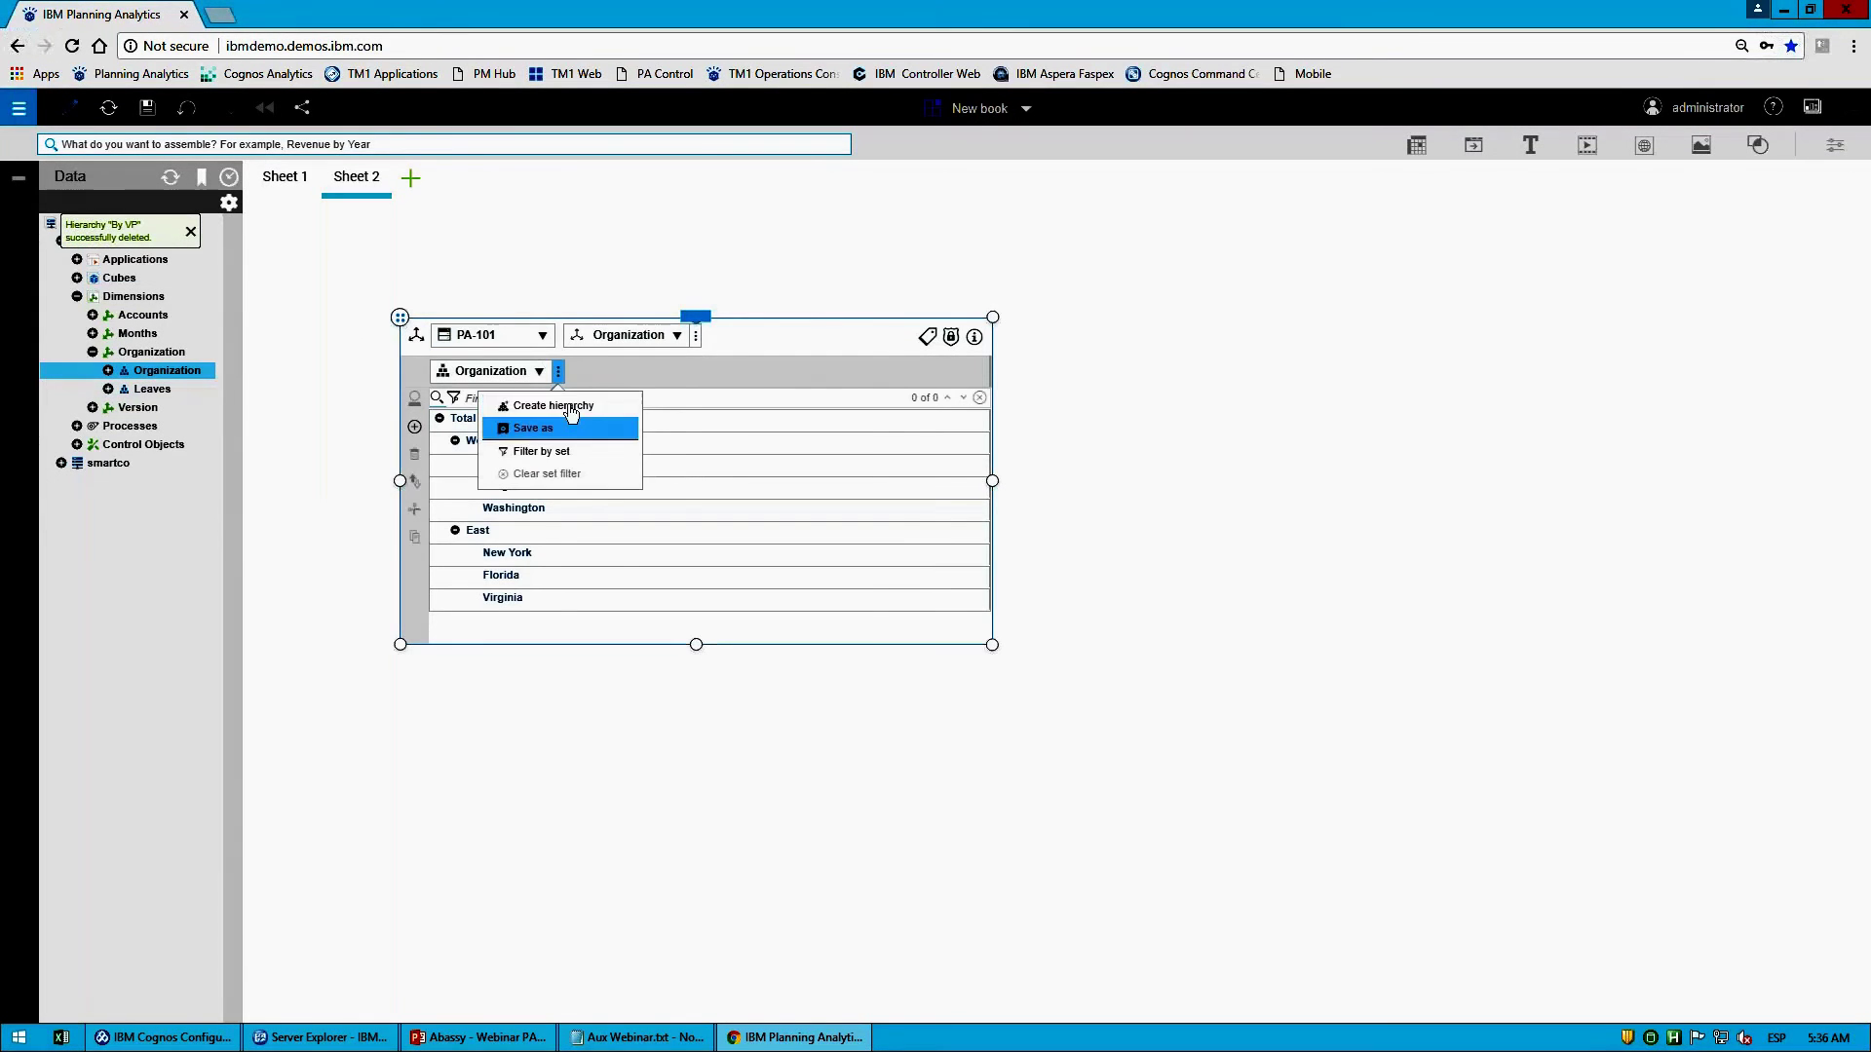
pyautogui.click(531, 404)
pyautogui.write('By VP')
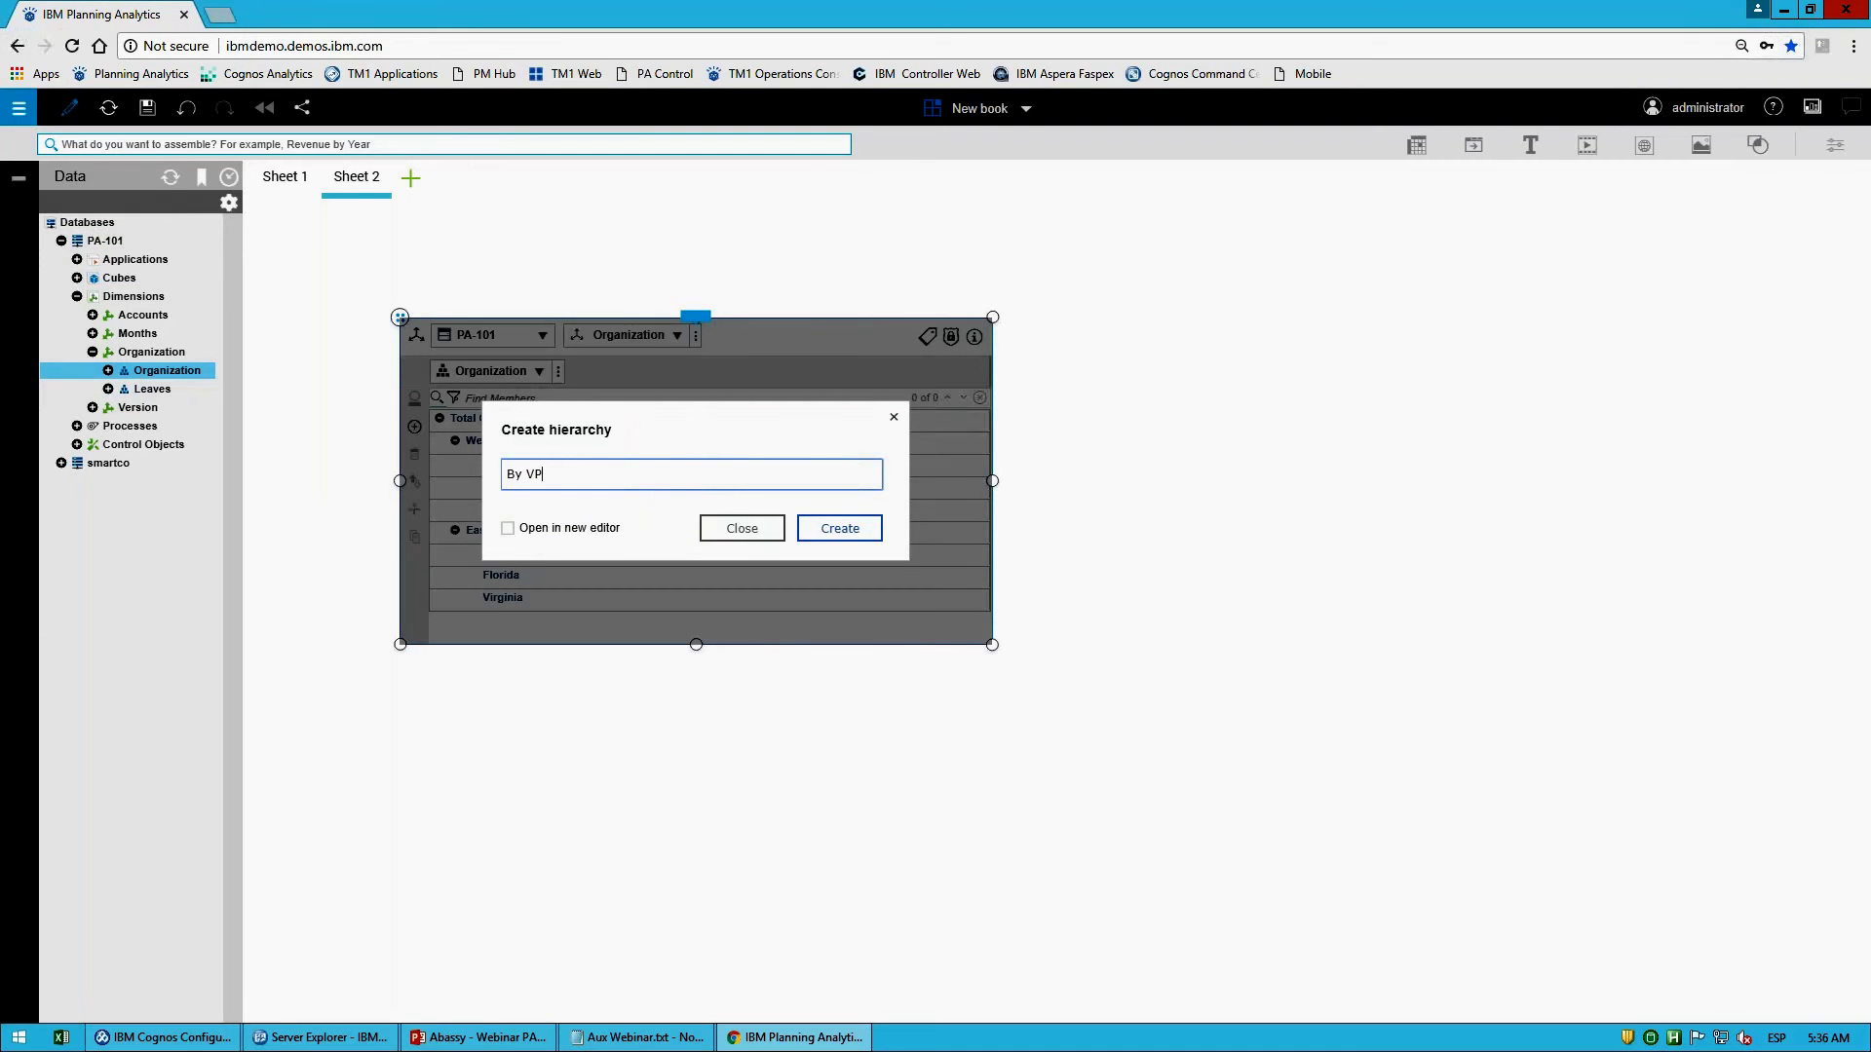
pyautogui.click(839, 528)
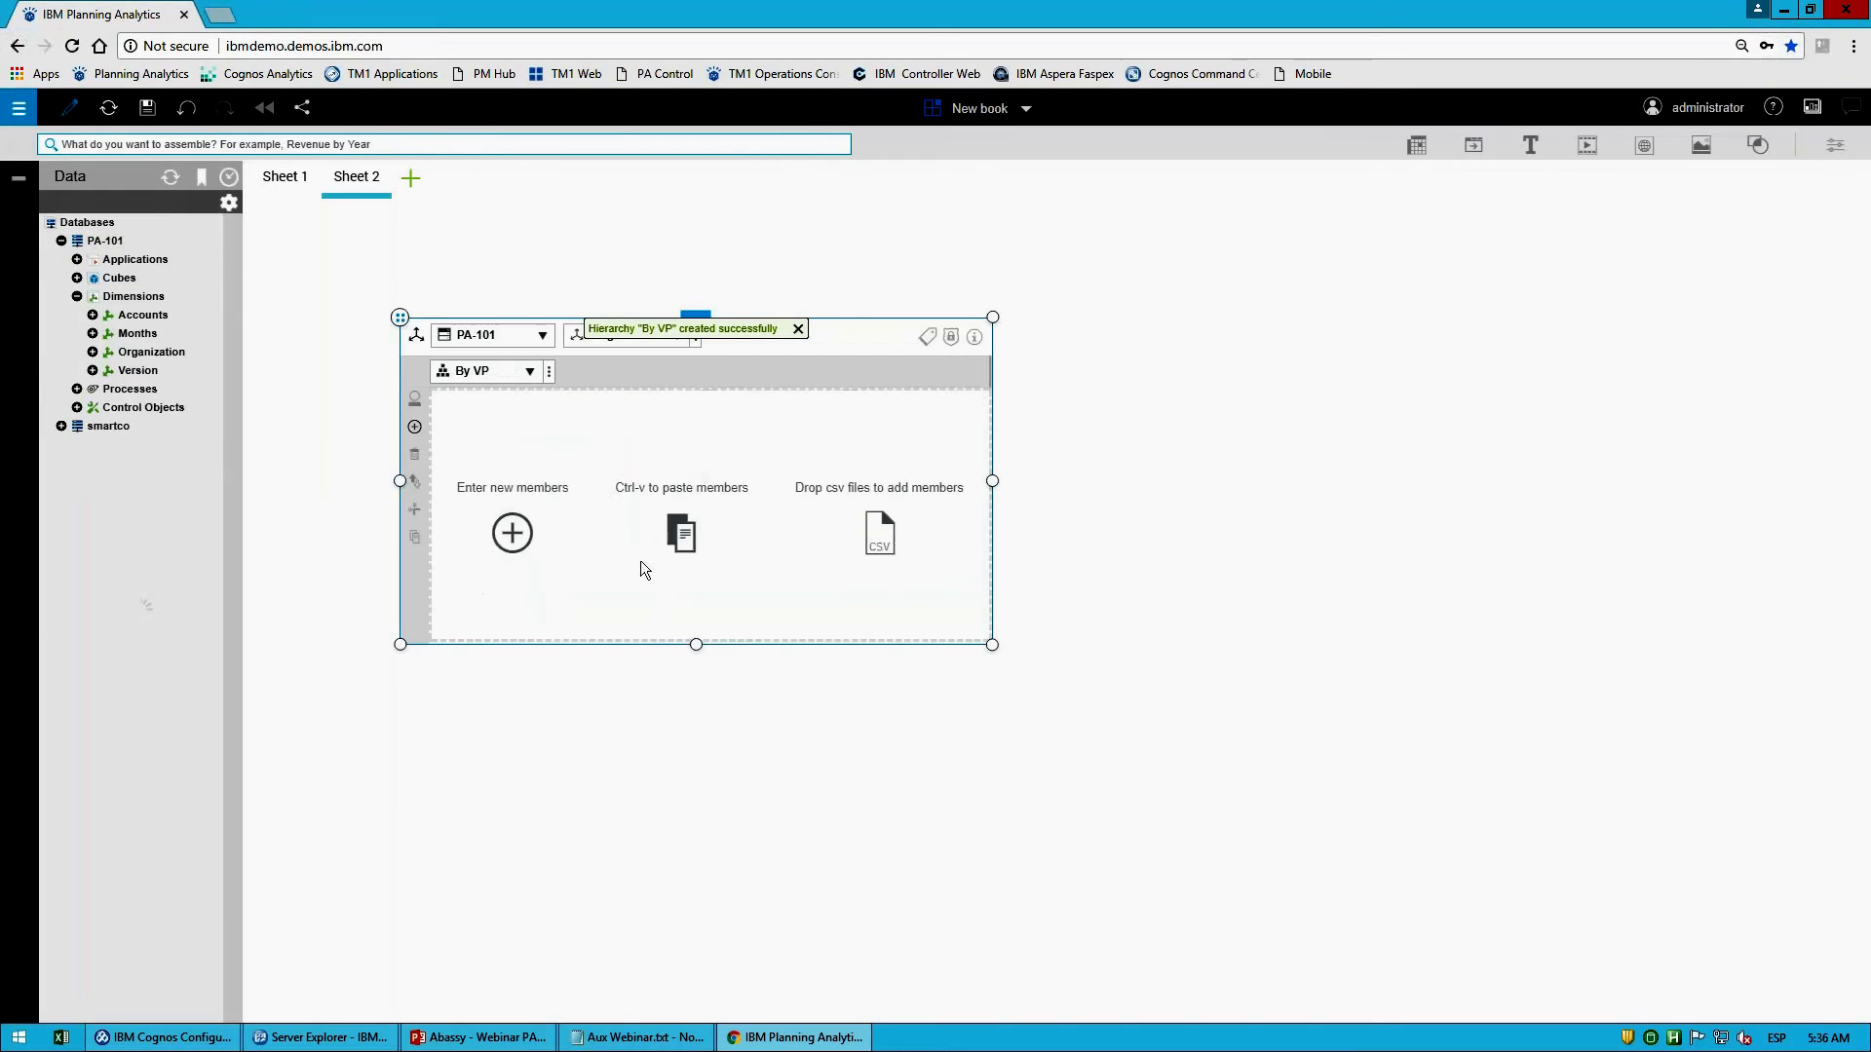
# Step: Paste the copied members into By VP, nesting California, New York, Virginia under VP1 and Oregon, Washington, Florida under VP2, both within Total Company
pyautogui.write('Total Company VP1 California New York Virginia VP2 Oregon Washington Florida')
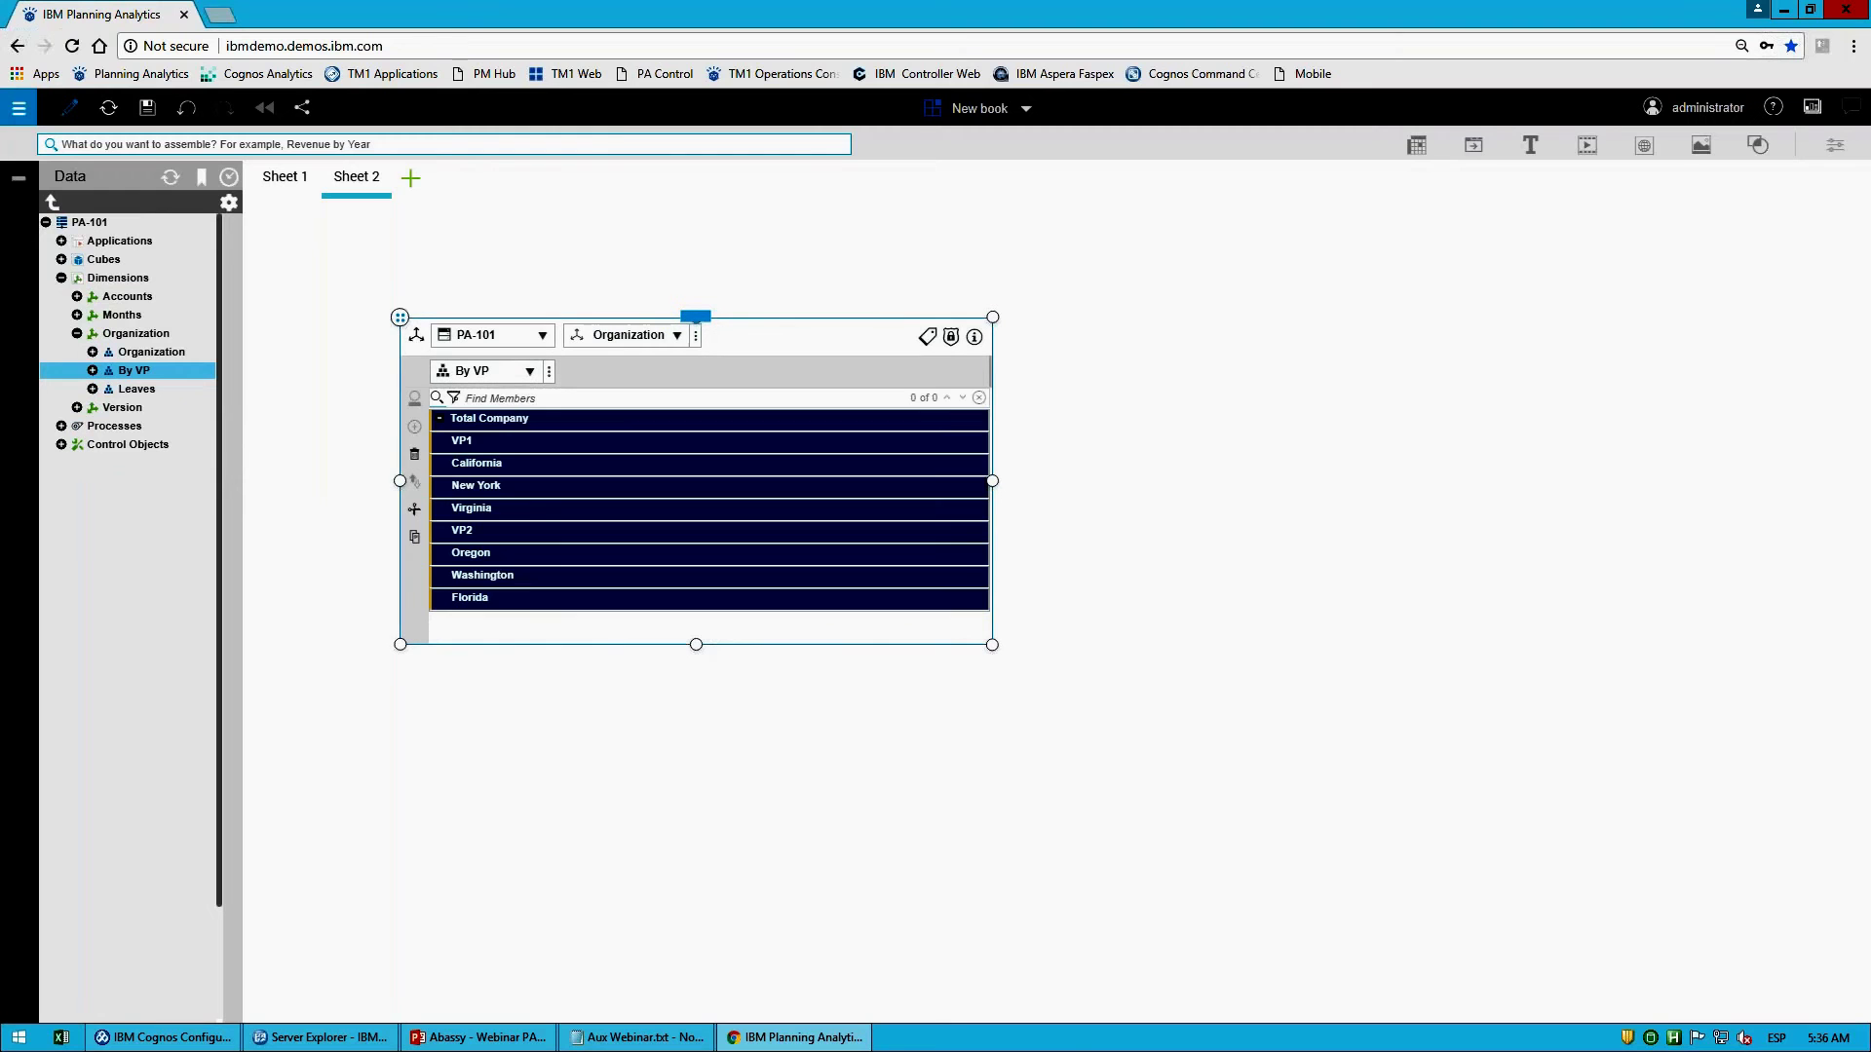
pyautogui.click(526, 598)
pyautogui.keyDown('shift'); pyautogui.click(500, 552); pyautogui.keyUp('shift')
pyautogui.moveTo(501, 552); pyautogui.dragTo(492, 426)
pyautogui.click(500, 505)
pyautogui.keyDown('shift'); pyautogui.click(507, 465); pyautogui.keyUp('shift')
pyautogui.moveTo(478, 530); pyautogui.dragTo(545, 413)
# Step: Compare the Organization and By VP hierarchies in the editor, and remove the editor from the sheet
pyautogui.click(531, 375)
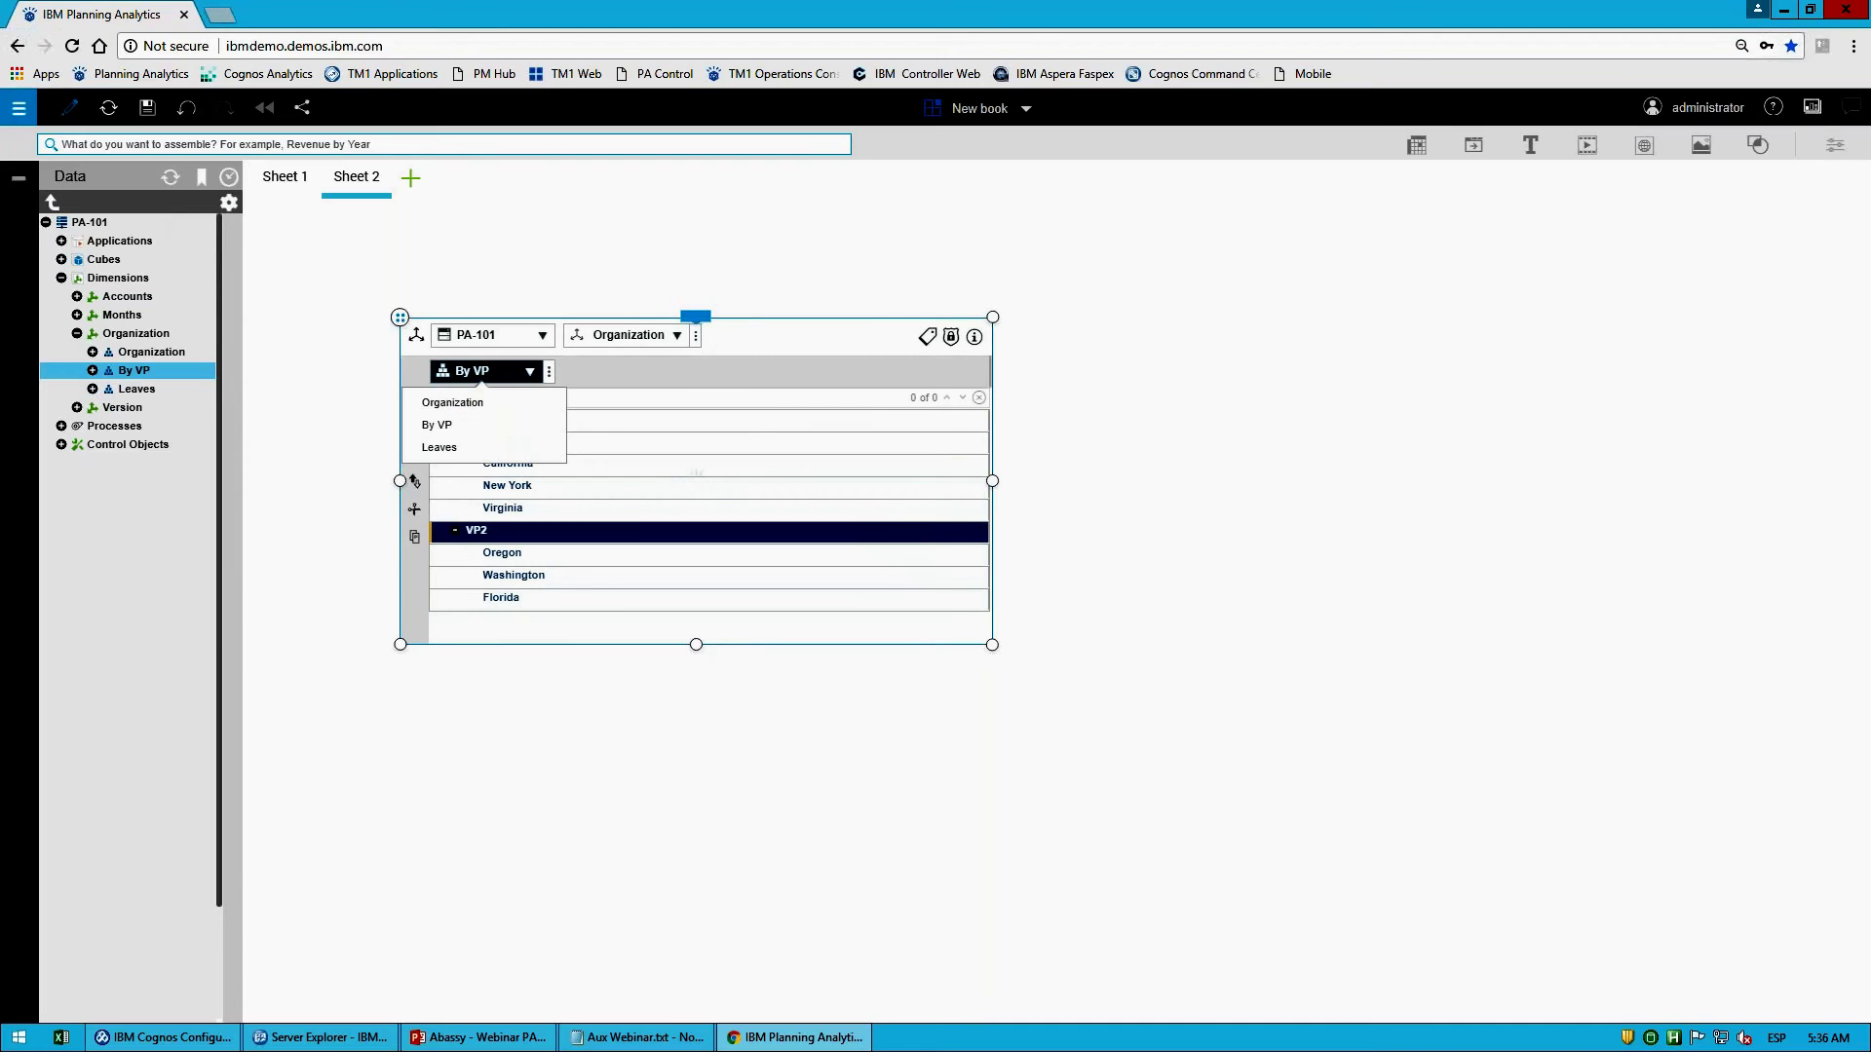
pyautogui.click(487, 402)
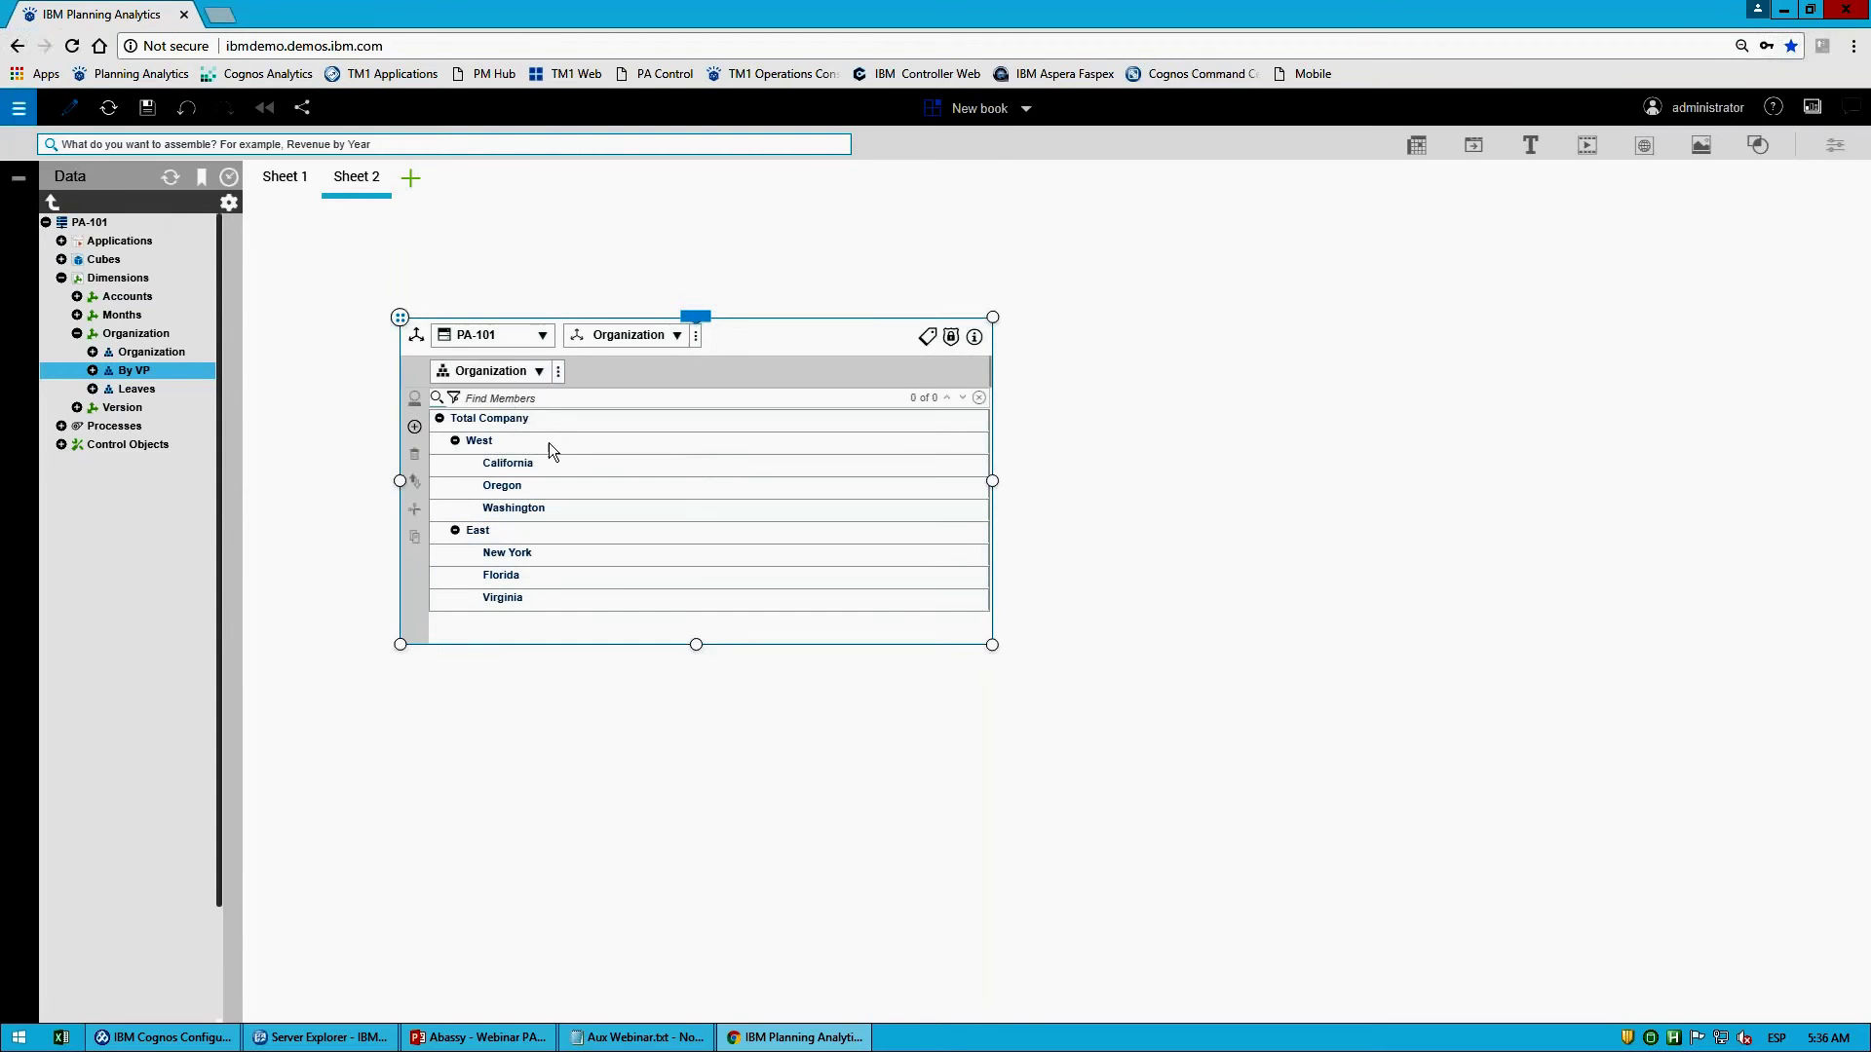
pyautogui.click(541, 374)
pyautogui.click(509, 424)
pyautogui.moveTo(701, 328)
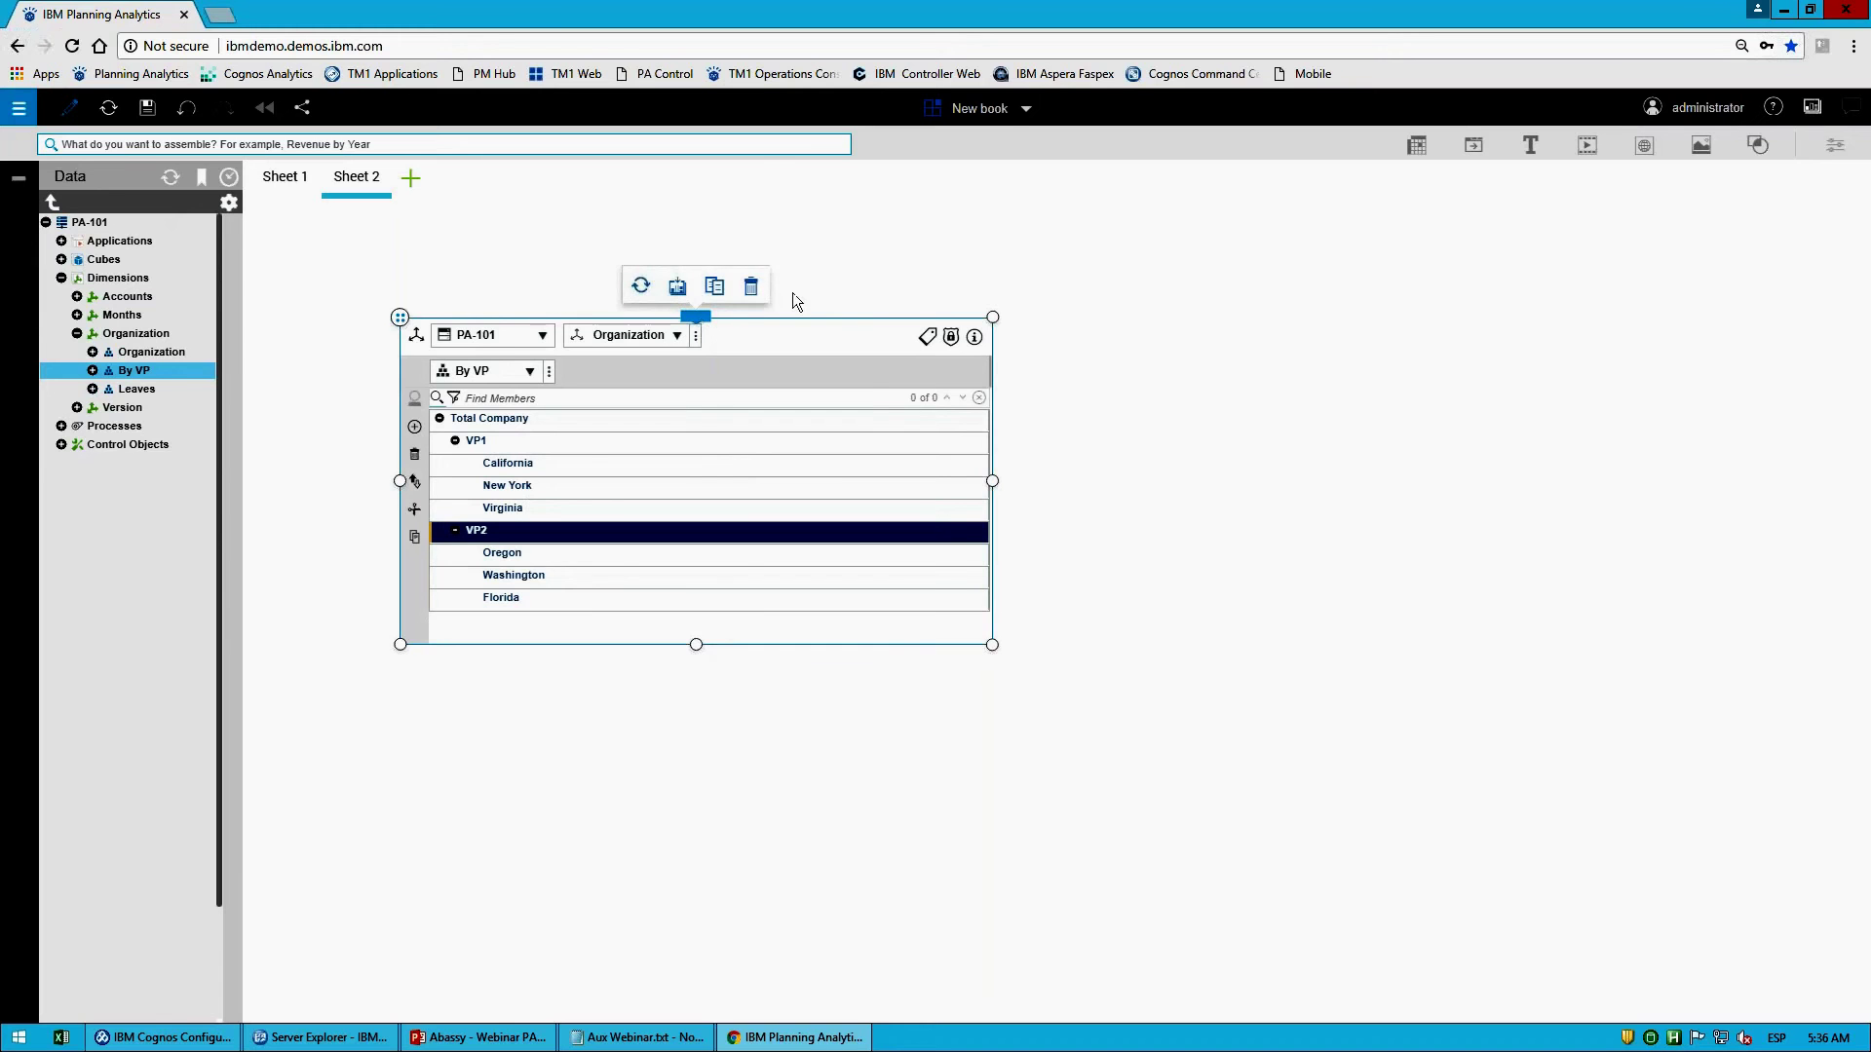
pyautogui.click(755, 284)
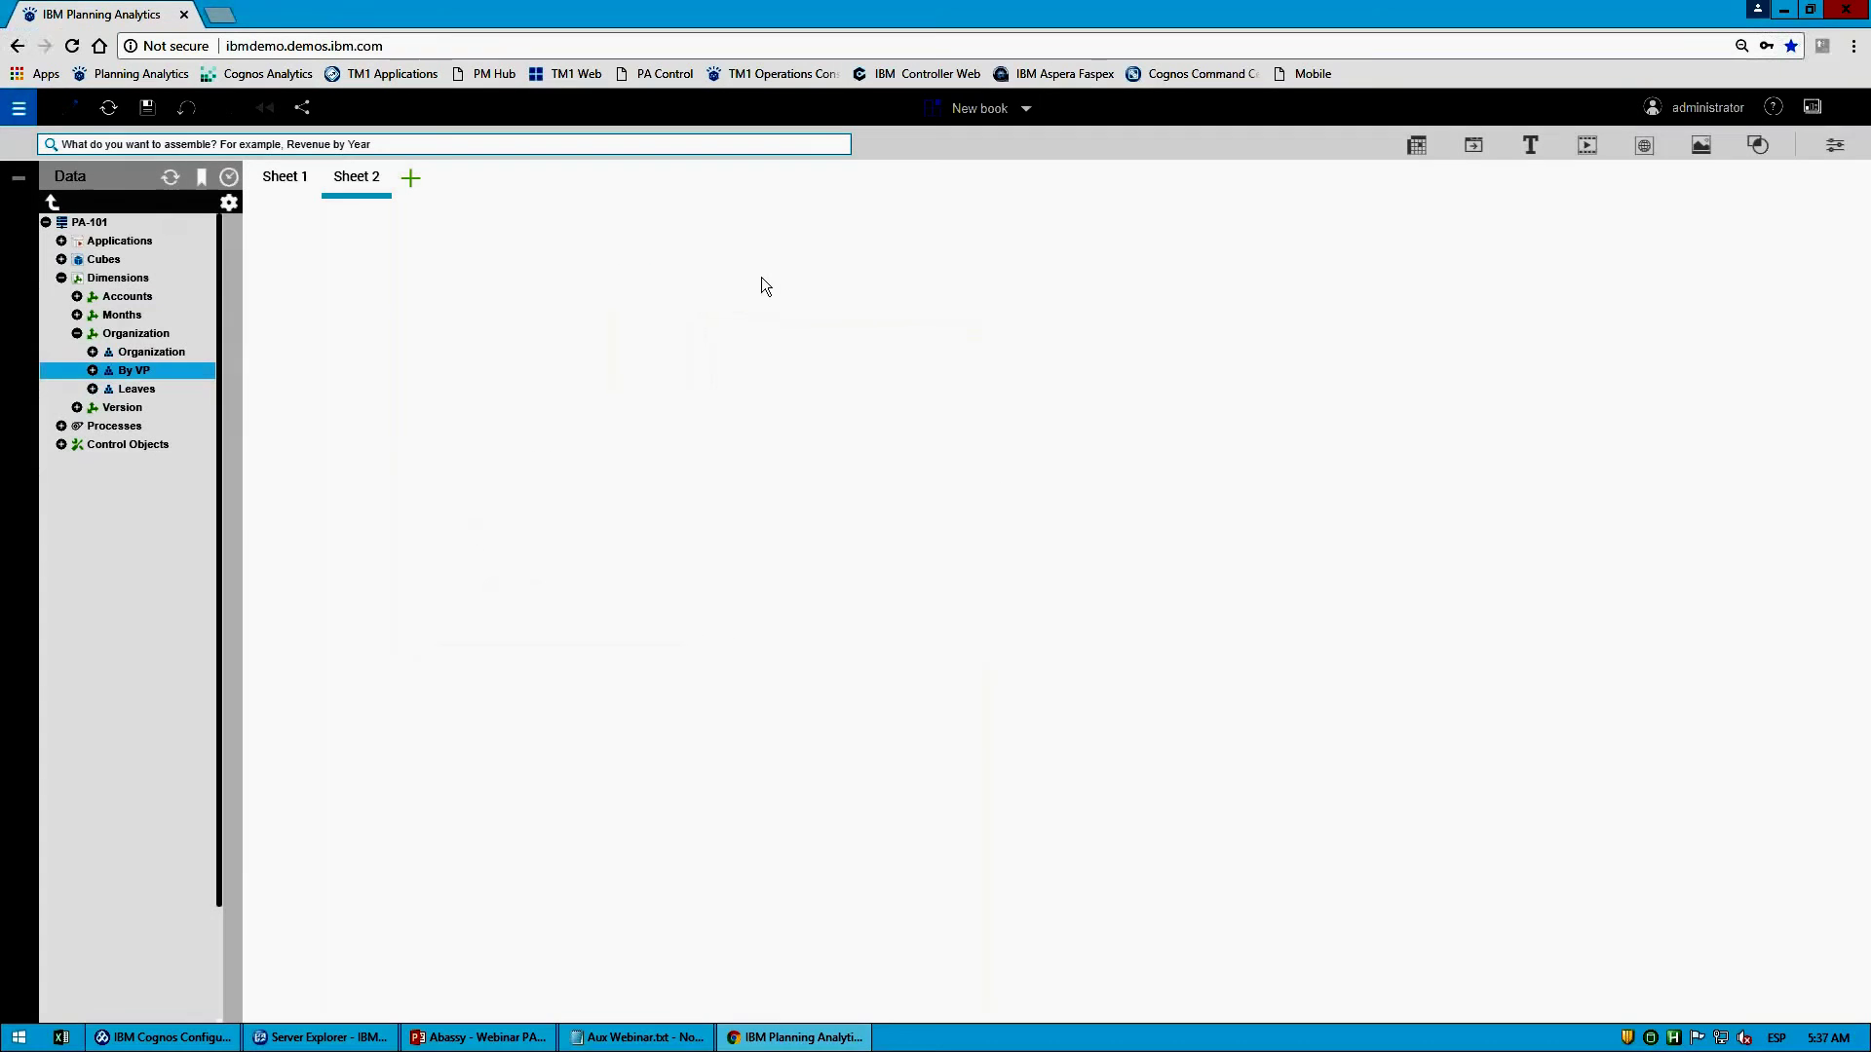
# Step: Create a cube named Opex with the dimensions Accounts, Months, Organization and Version
pyautogui.rightClick(78, 259)
pyautogui.click(162, 266)
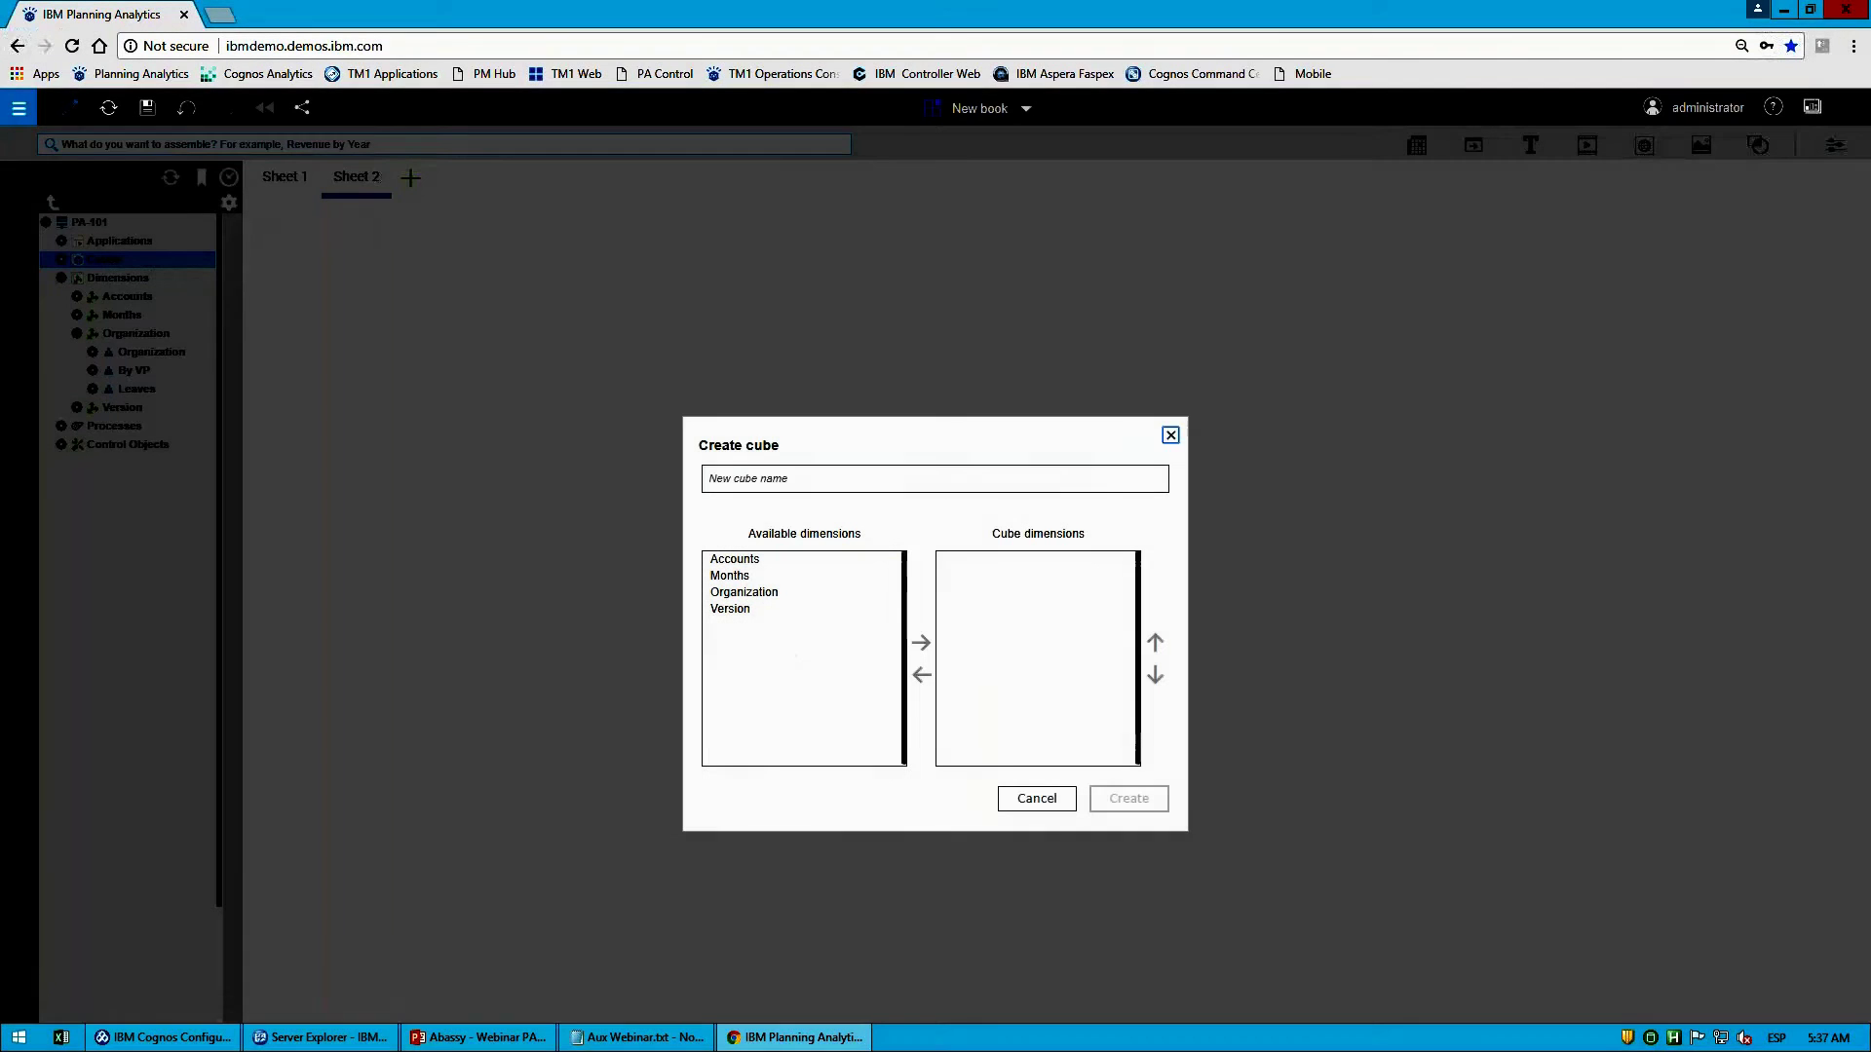
pyautogui.write('Op')
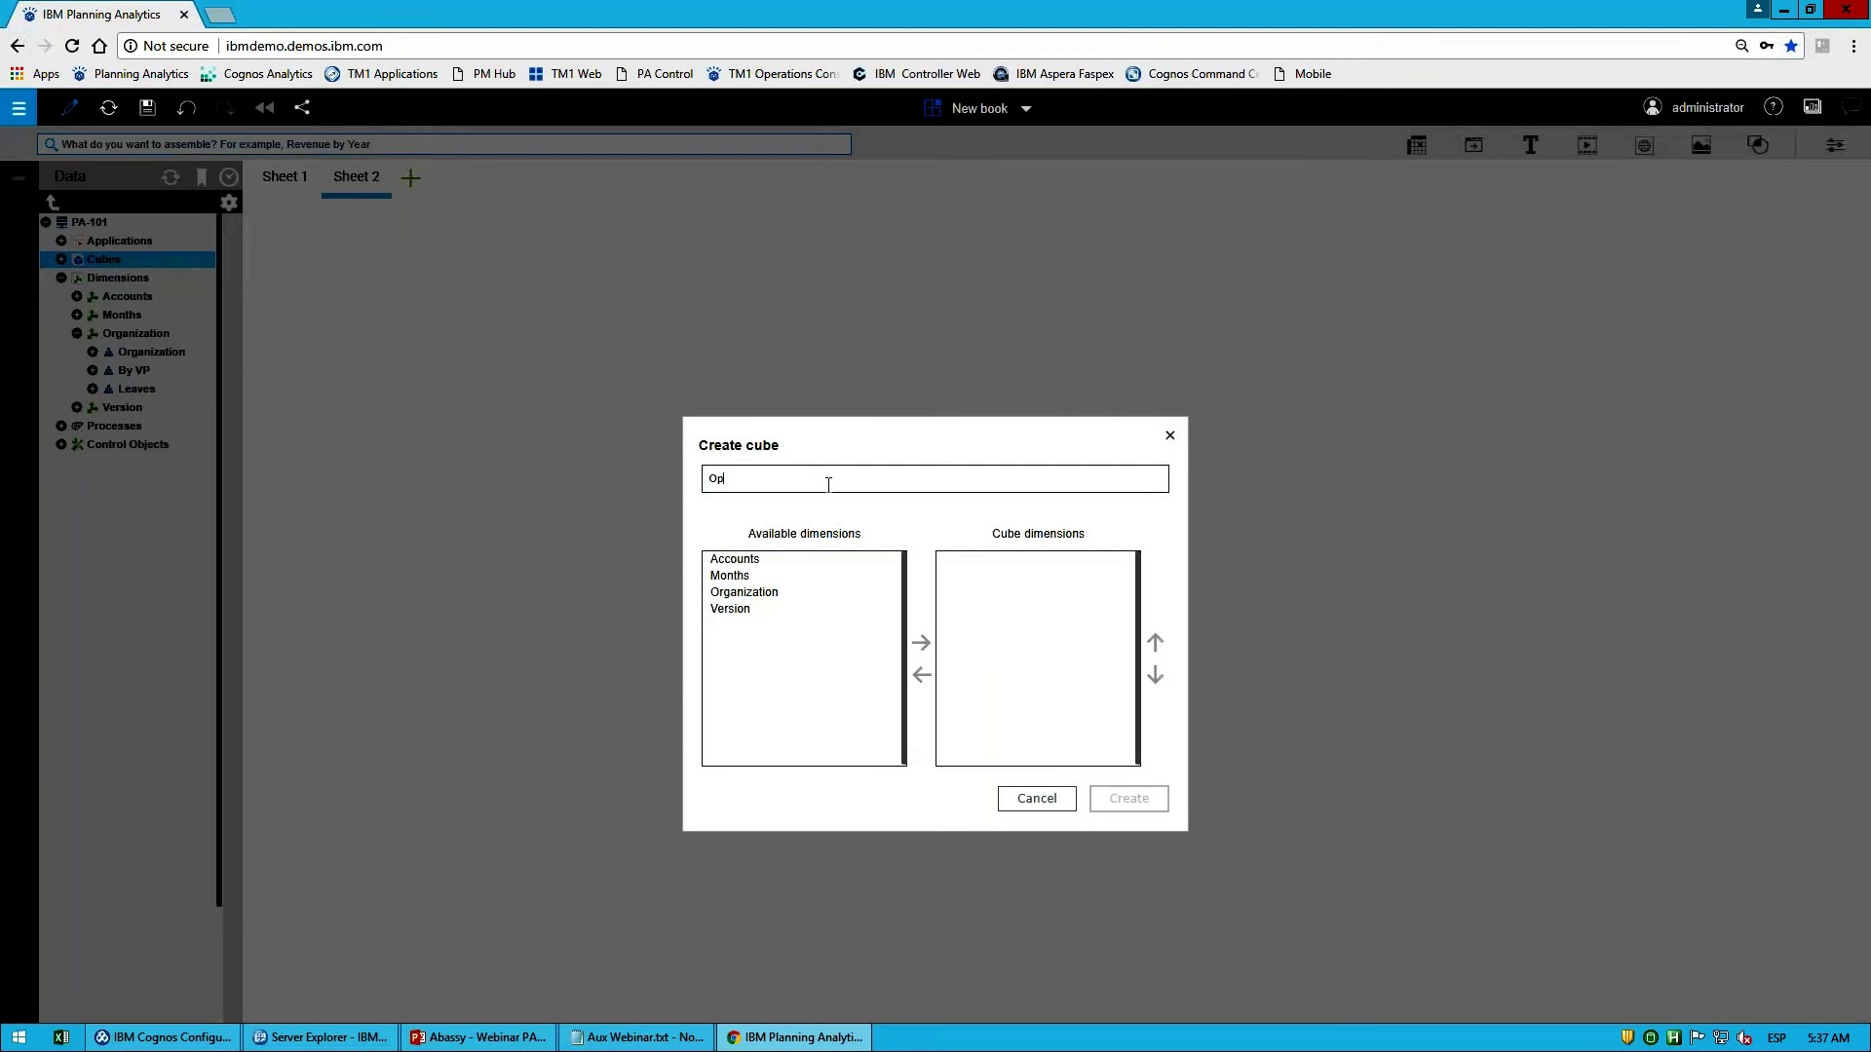
pyautogui.press('Tab')
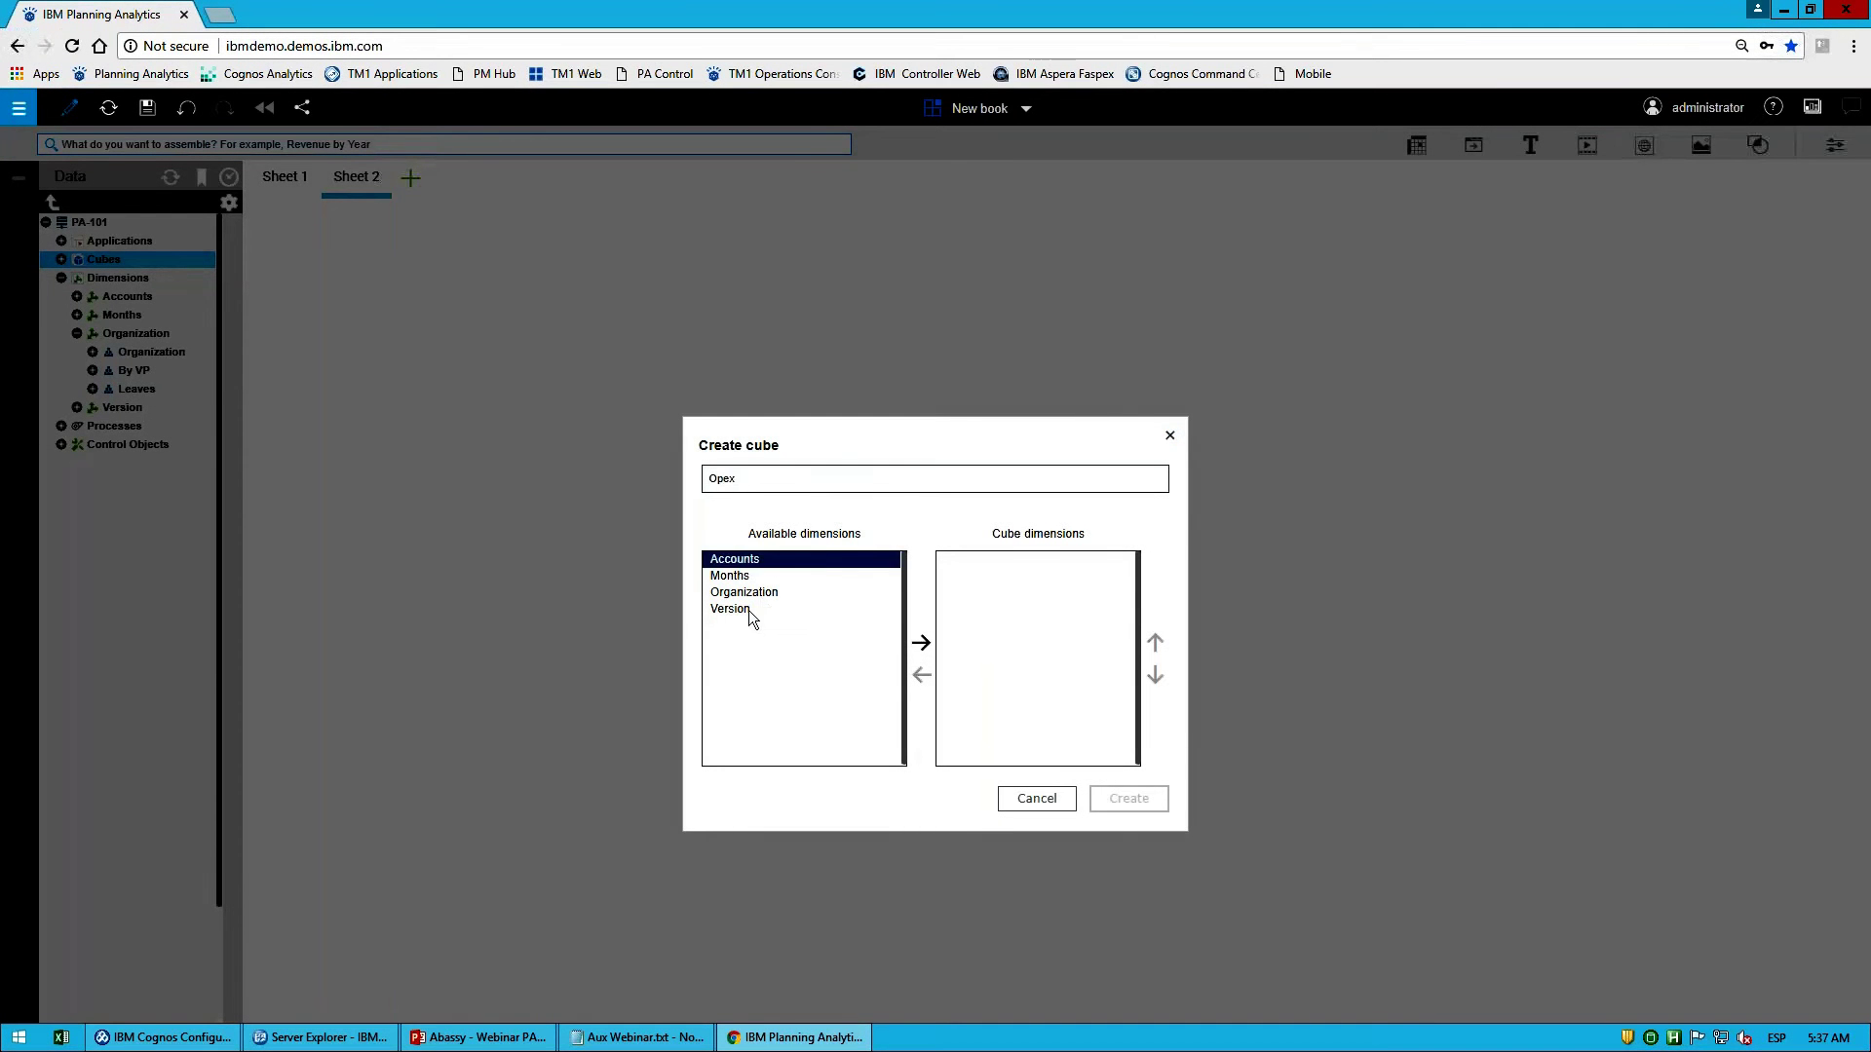
pyautogui.keyDown('shift'); pyautogui.click(749, 610); pyautogui.keyUp('shift')
pyautogui.click(921, 643)
pyautogui.click(1126, 799)
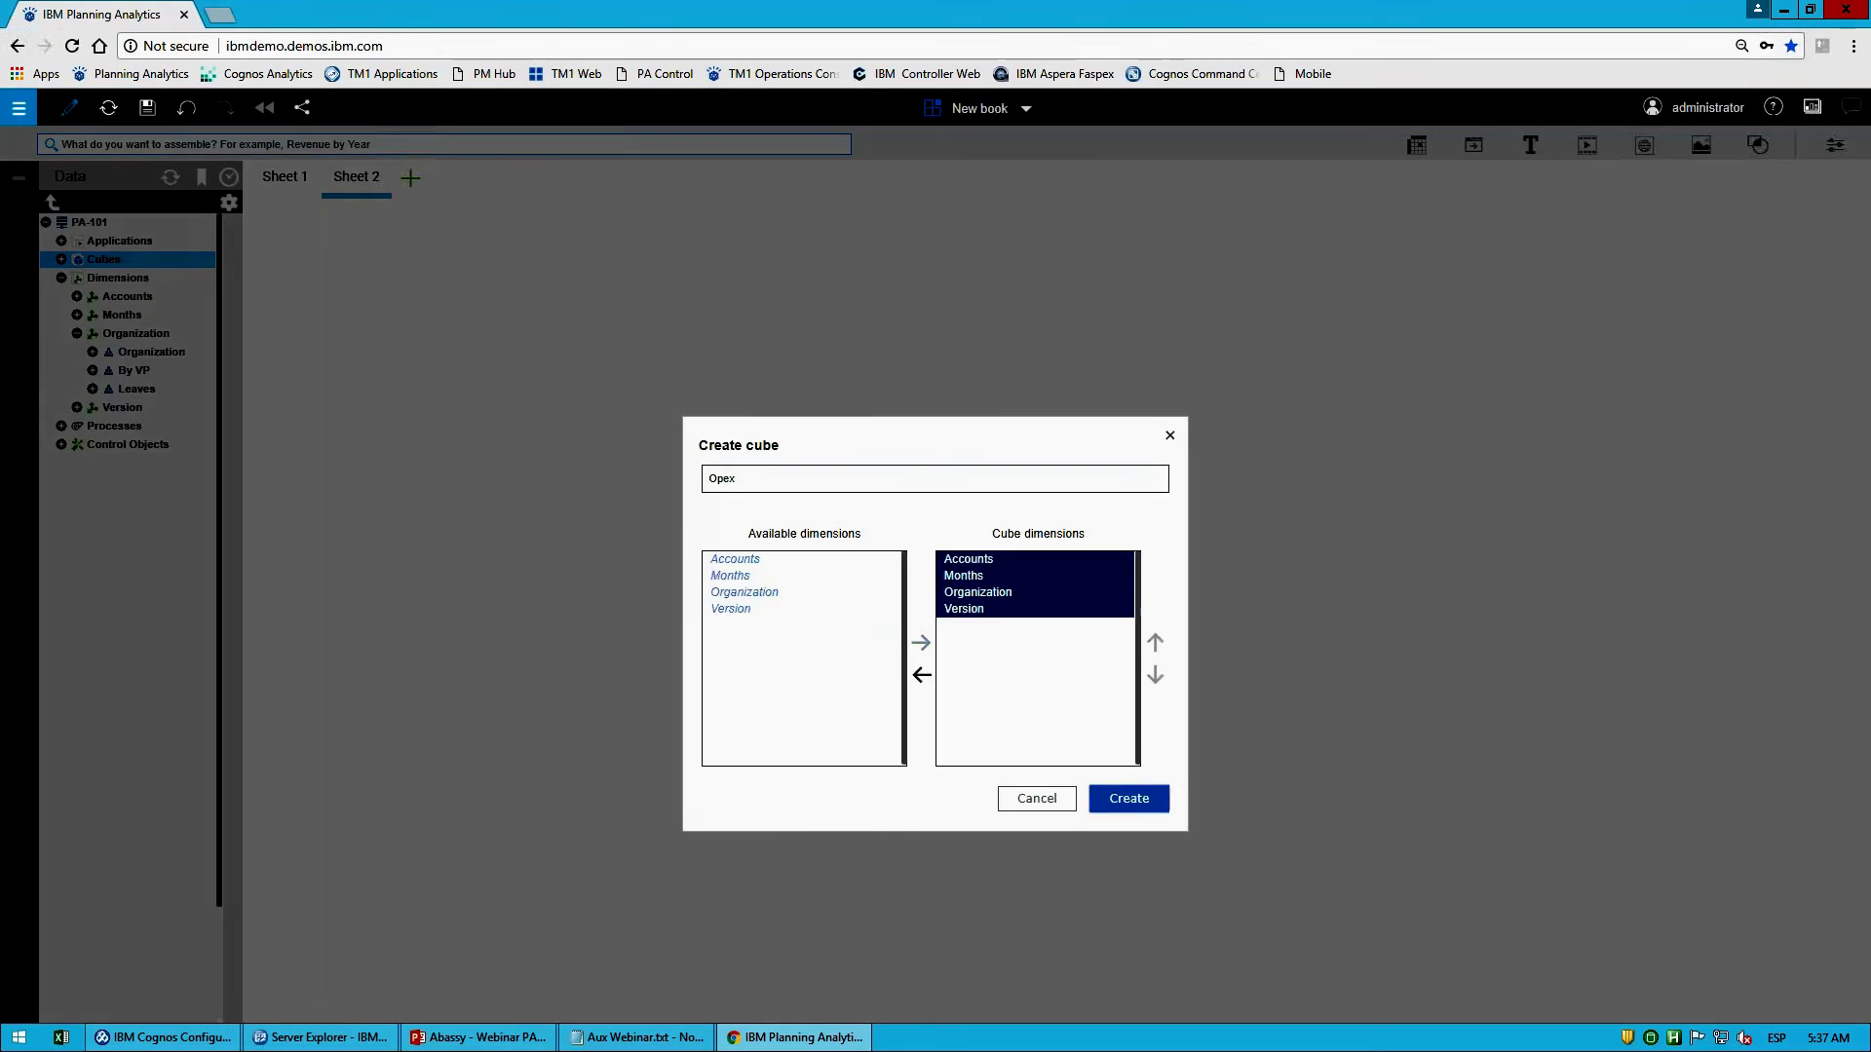
# Step: Add a new view of the Opex cube to the sheet and look through its Months and Accounts members
pyautogui.rightClick(139, 306)
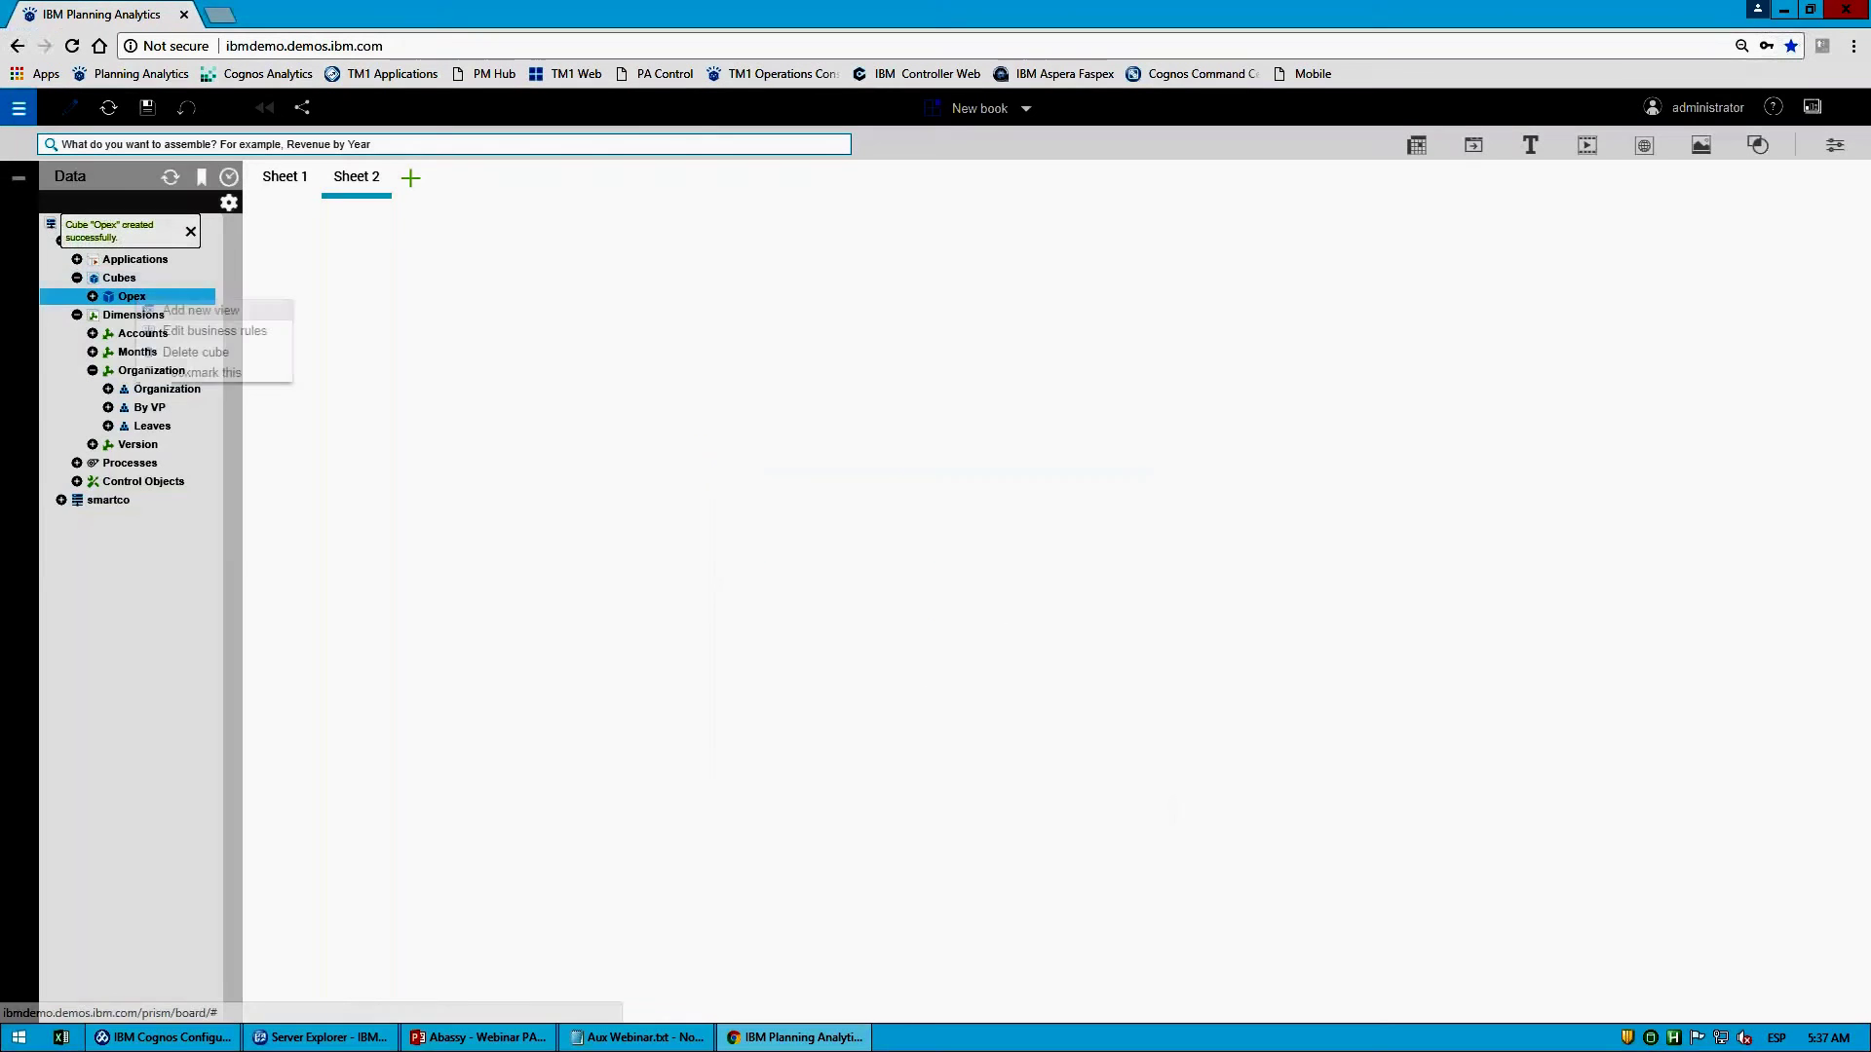
pyautogui.click(254, 310)
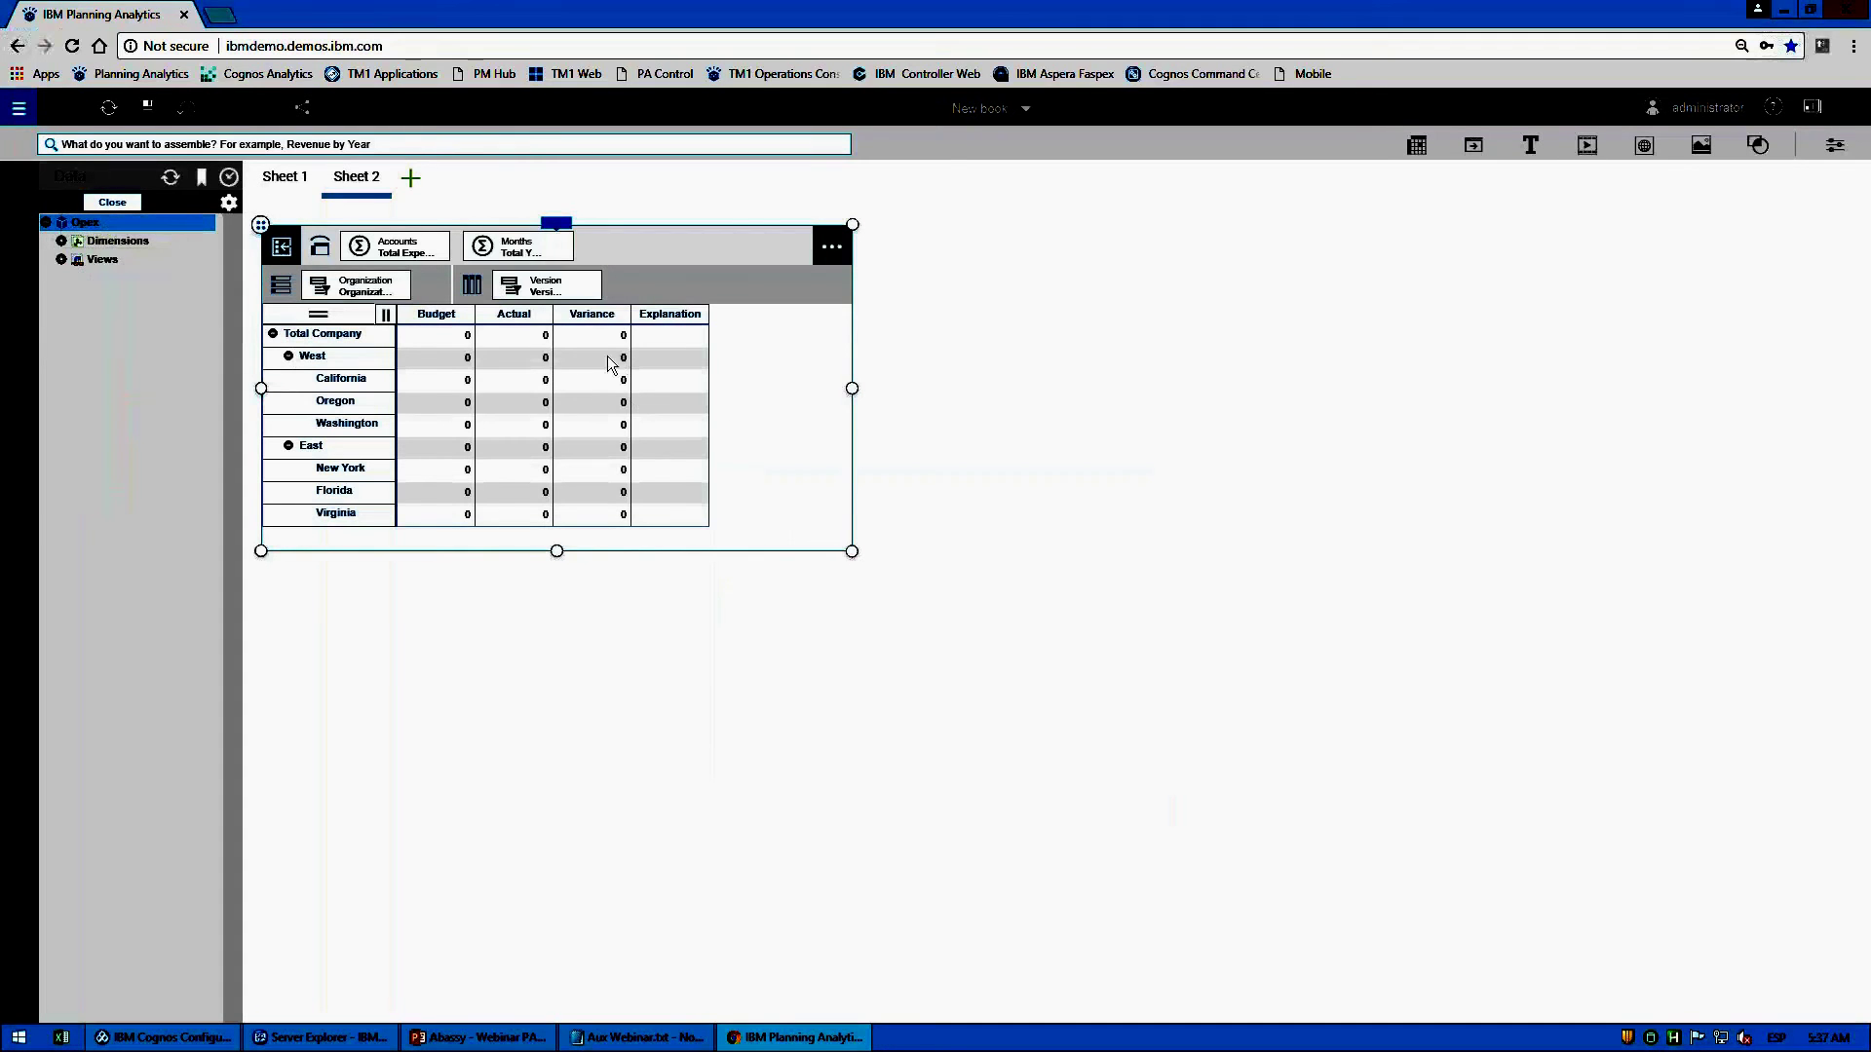
pyautogui.click(561, 252)
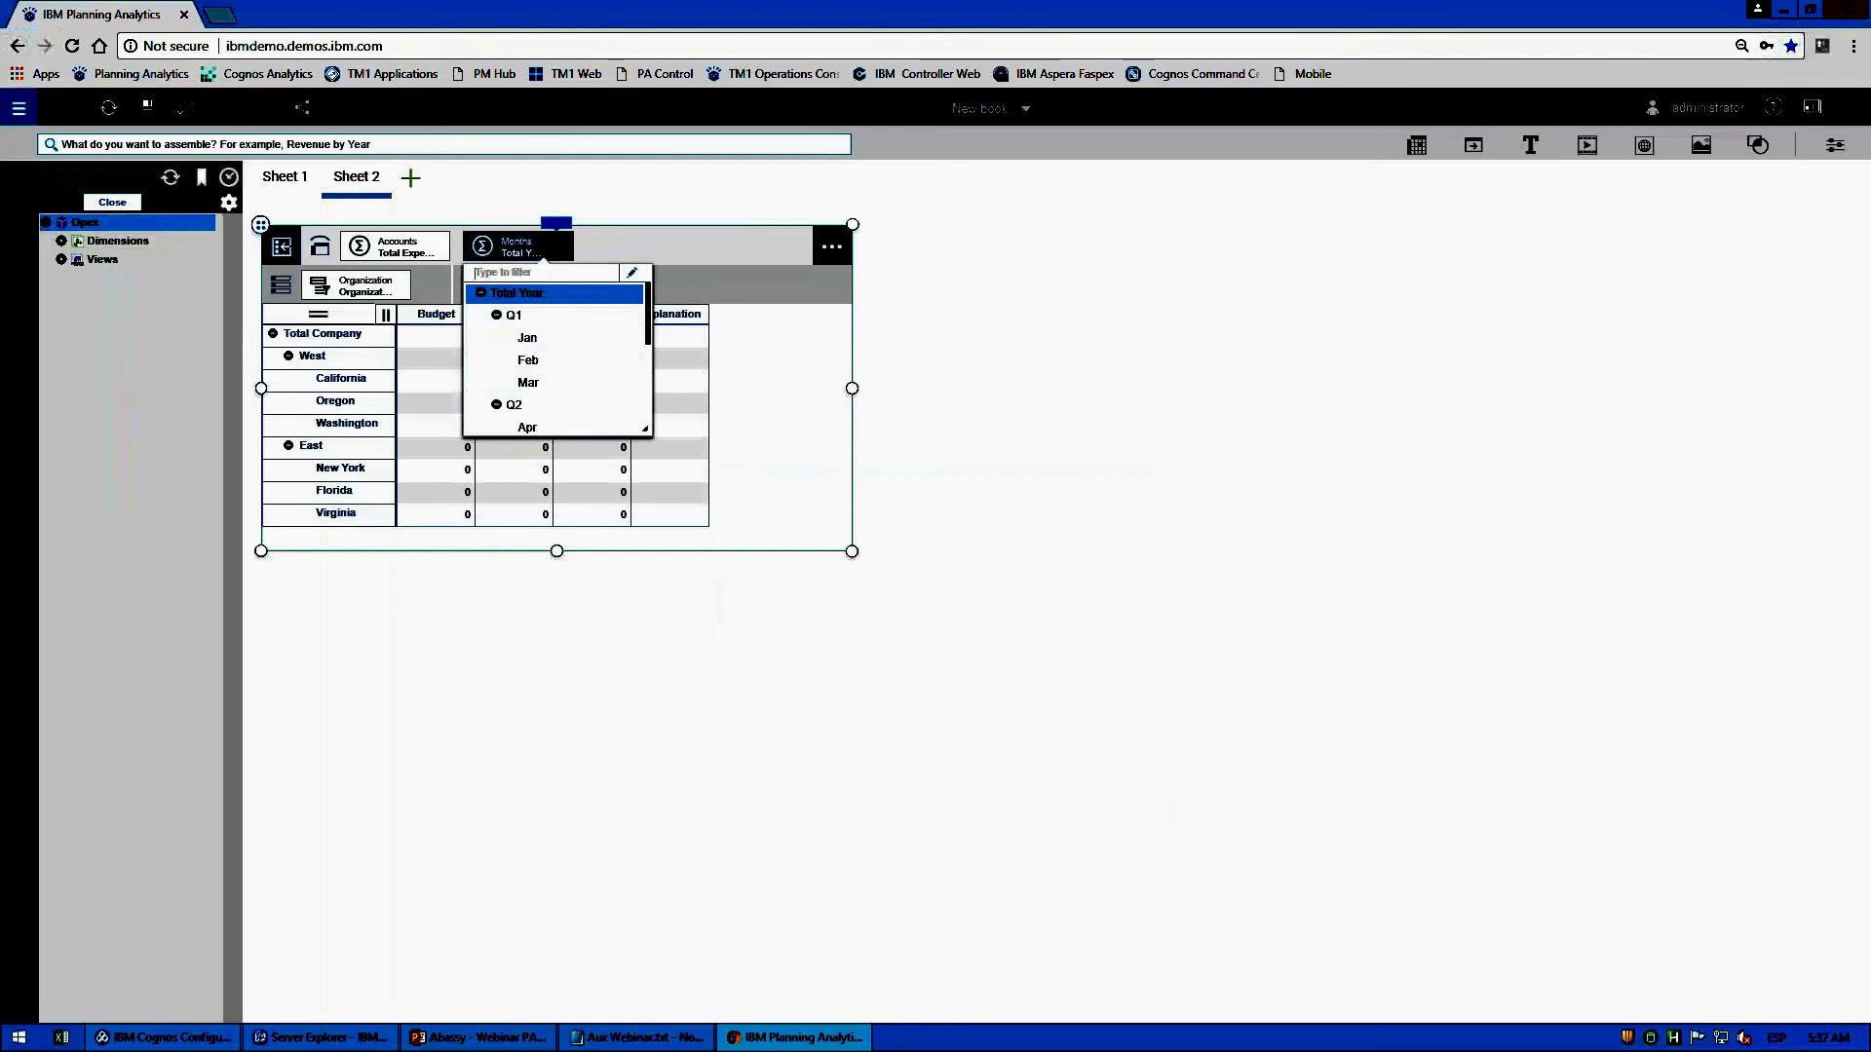
pyautogui.click(721, 236)
pyautogui.click(404, 247)
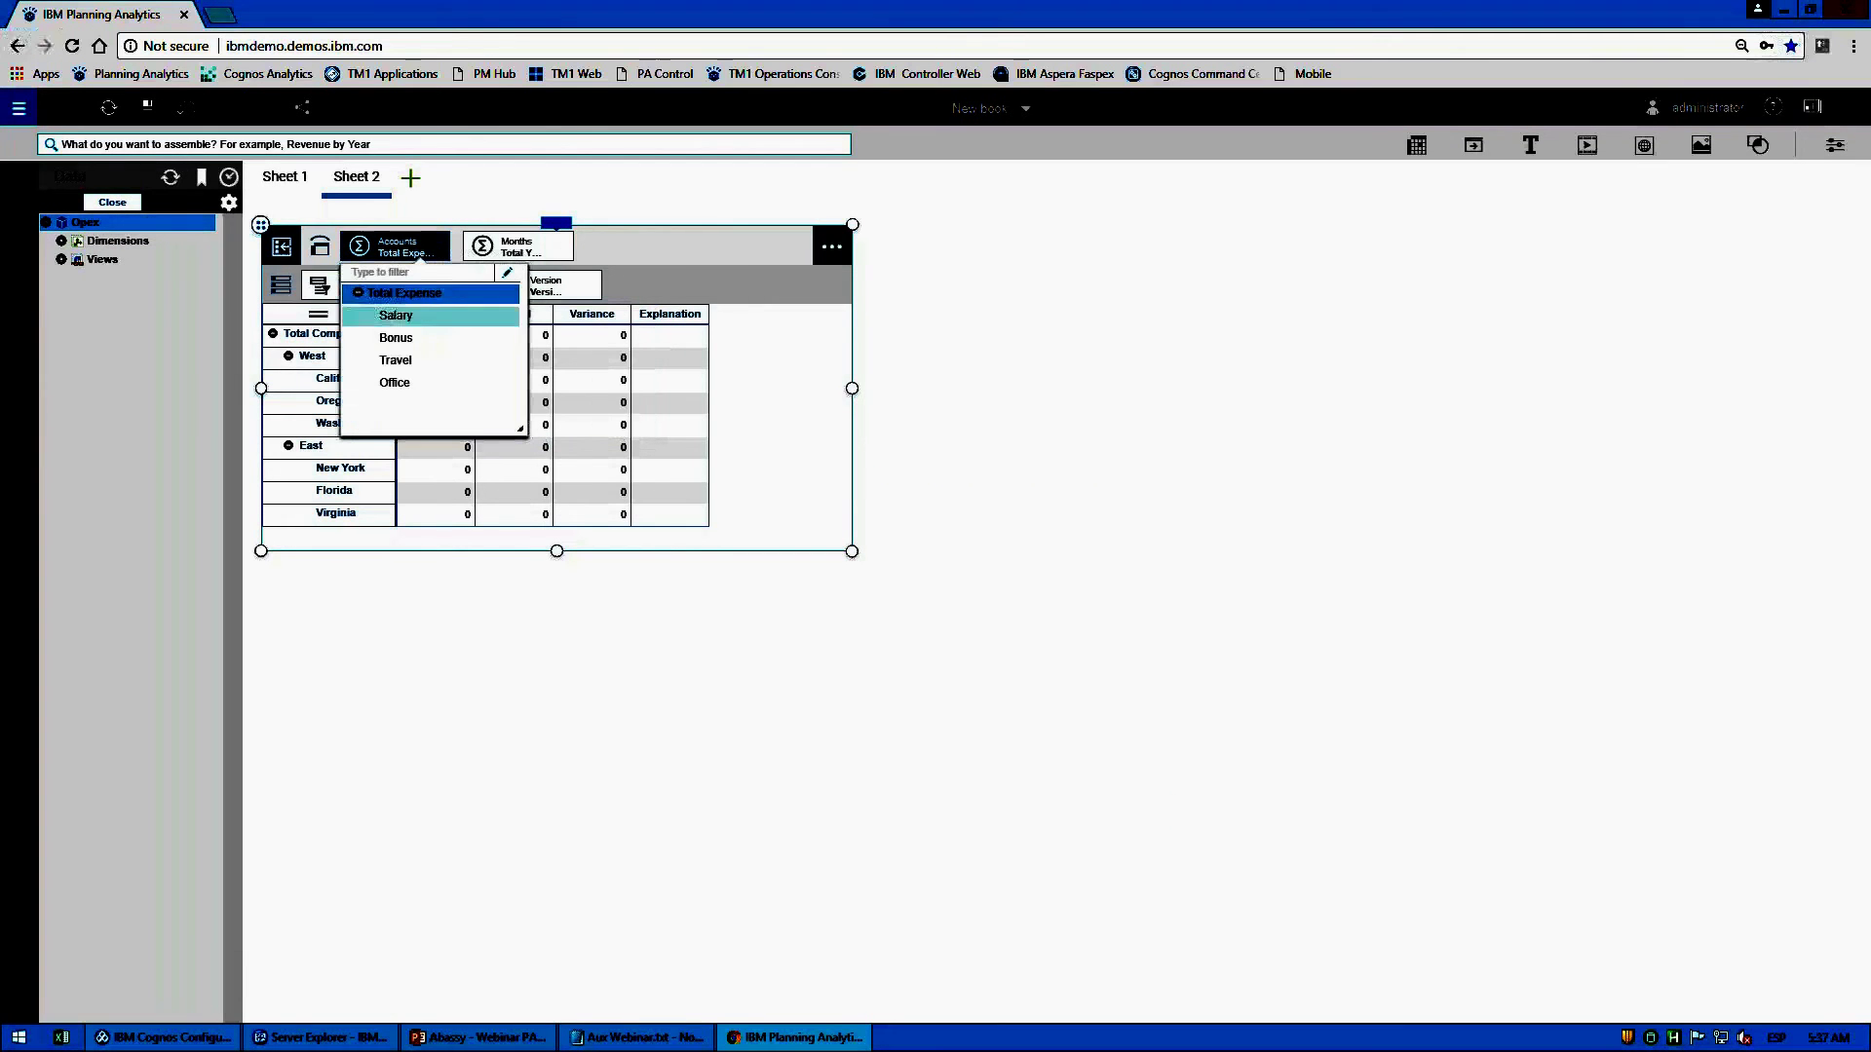
pyautogui.click(629, 281)
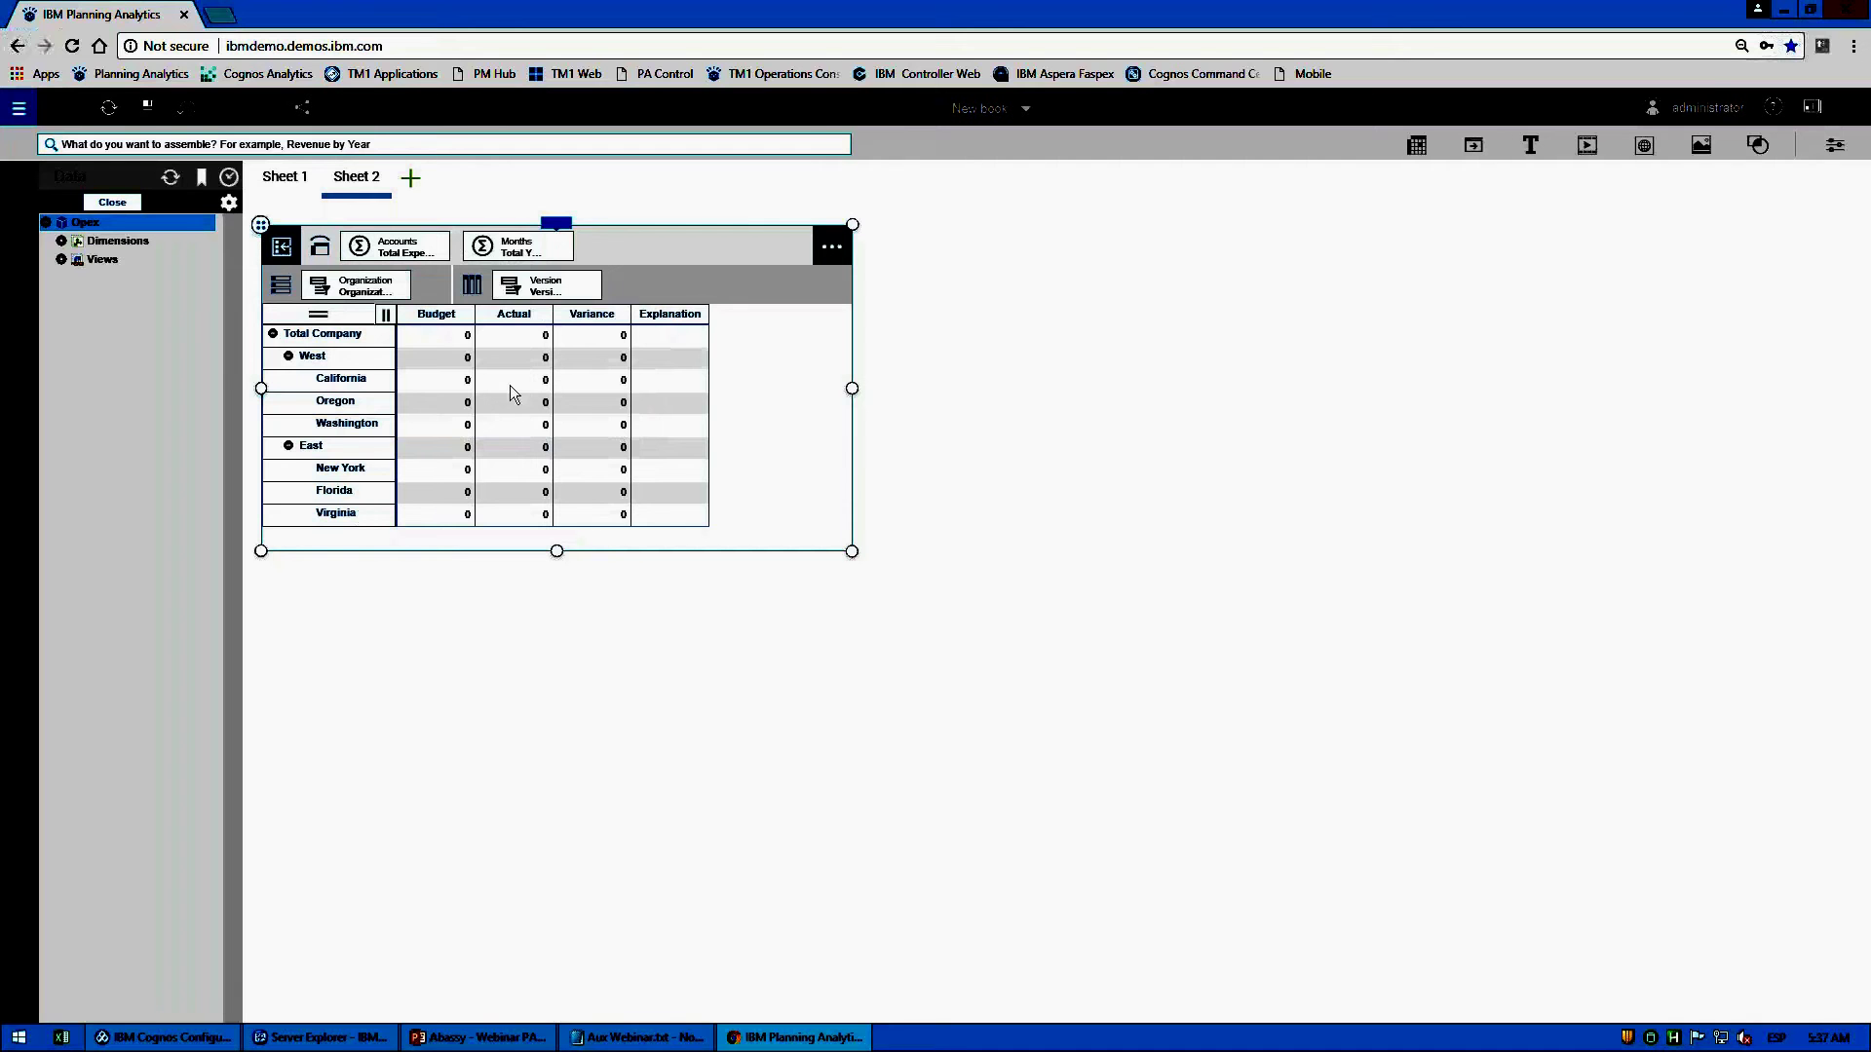
# Step: Set the view's context to Jan and Salary, and enter 10k as California's Budget
pyautogui.click(536, 253)
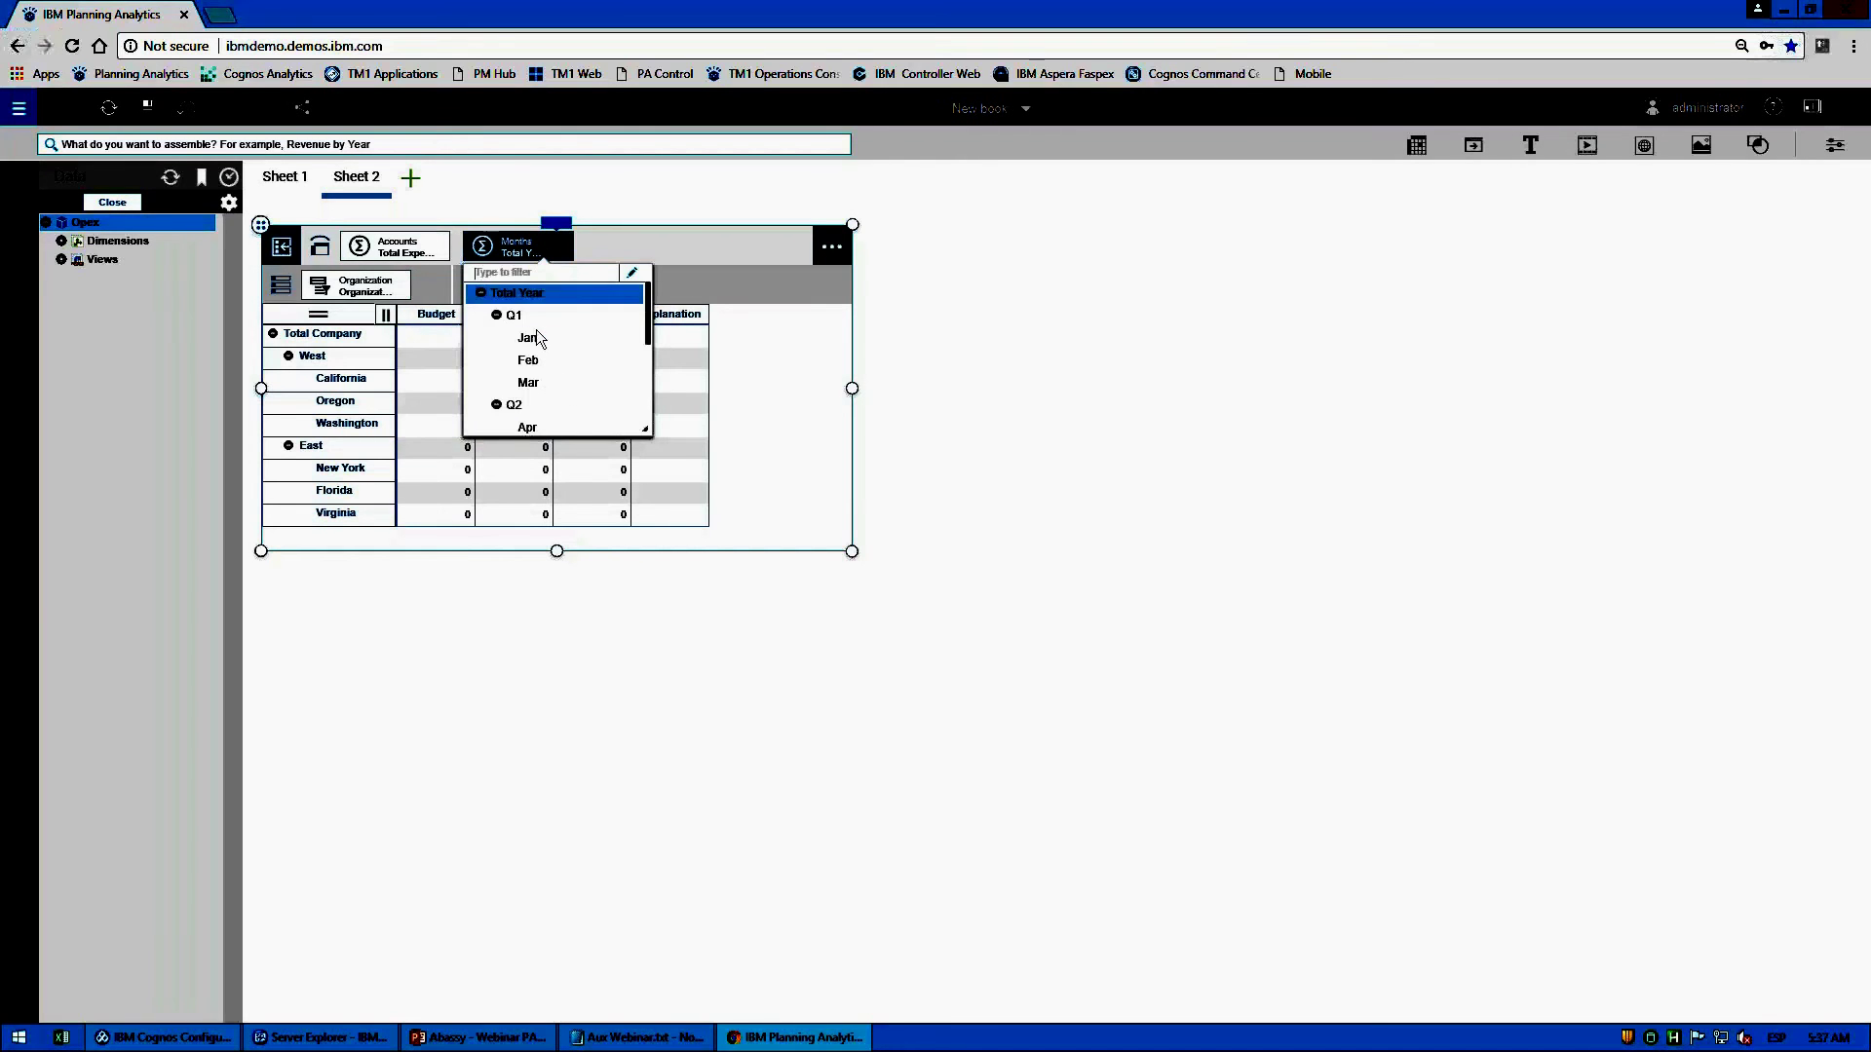
pyautogui.click(528, 338)
pyautogui.click(440, 255)
pyautogui.click(427, 313)
pyautogui.click(449, 382)
pyautogui.write('10k')
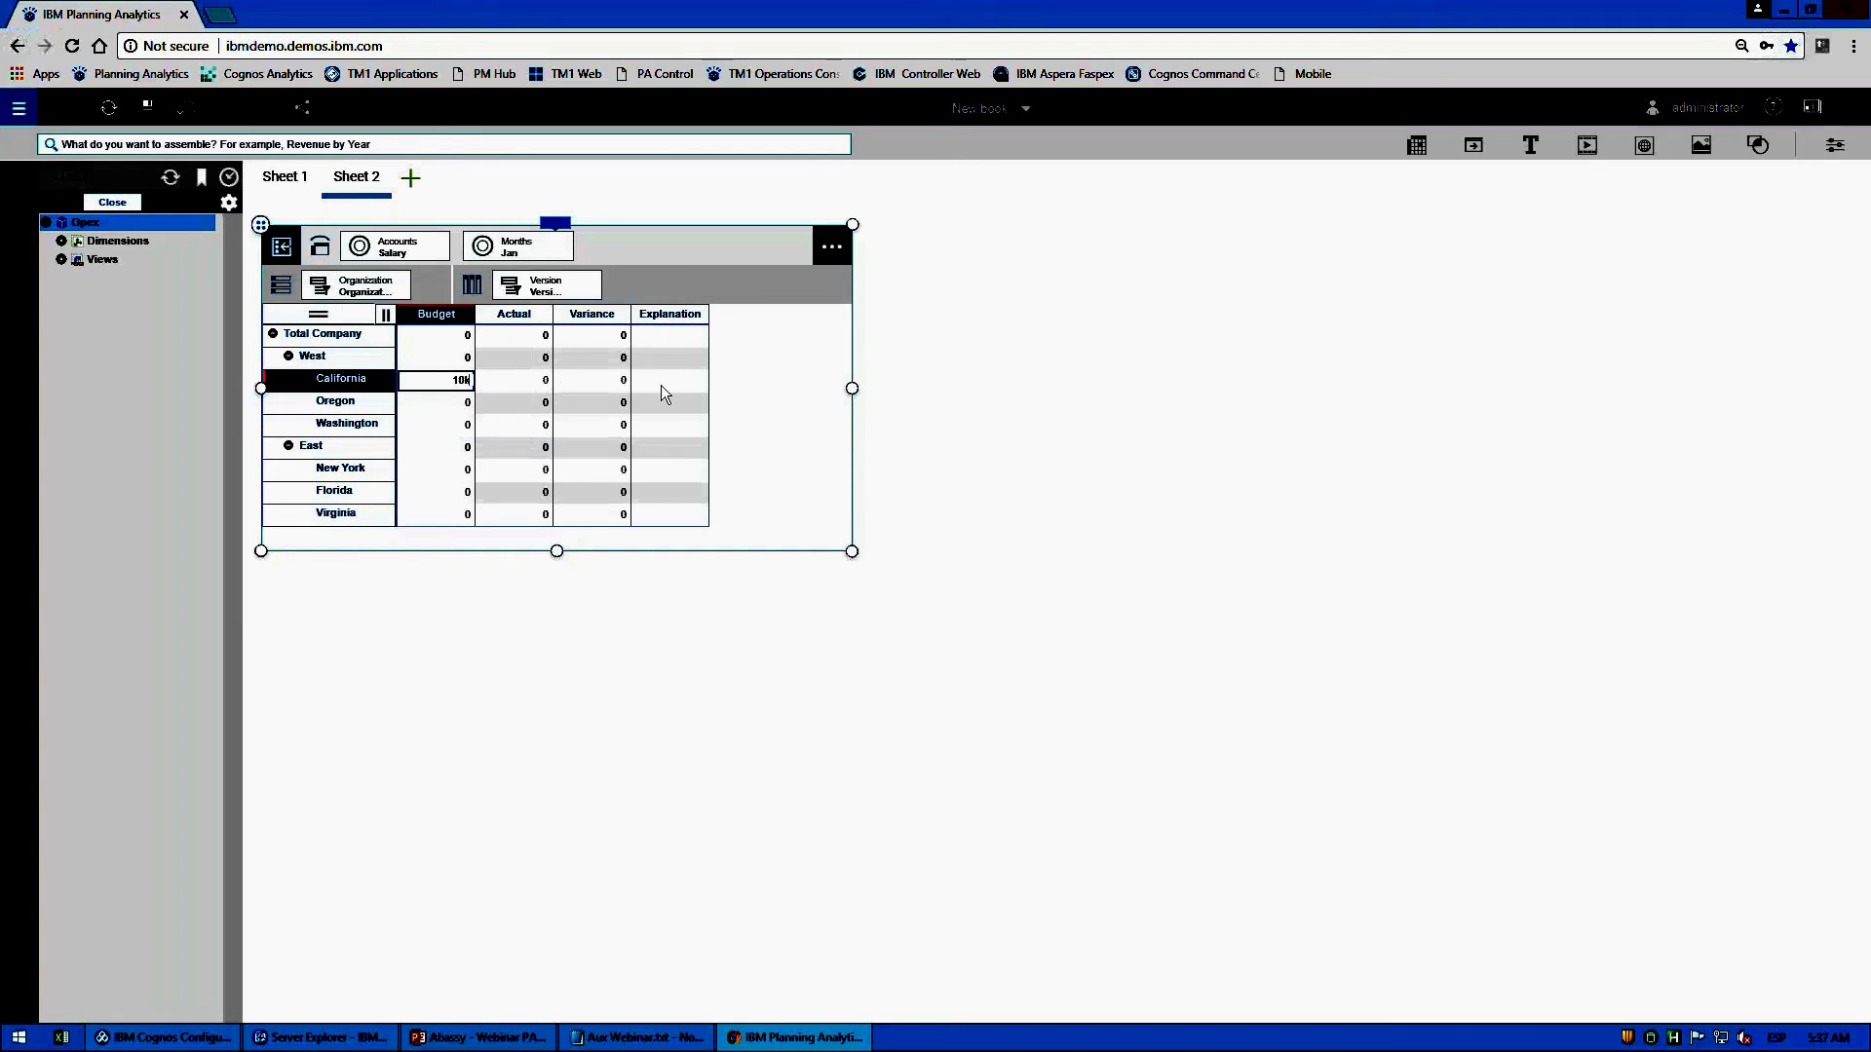
pyautogui.press('Return')
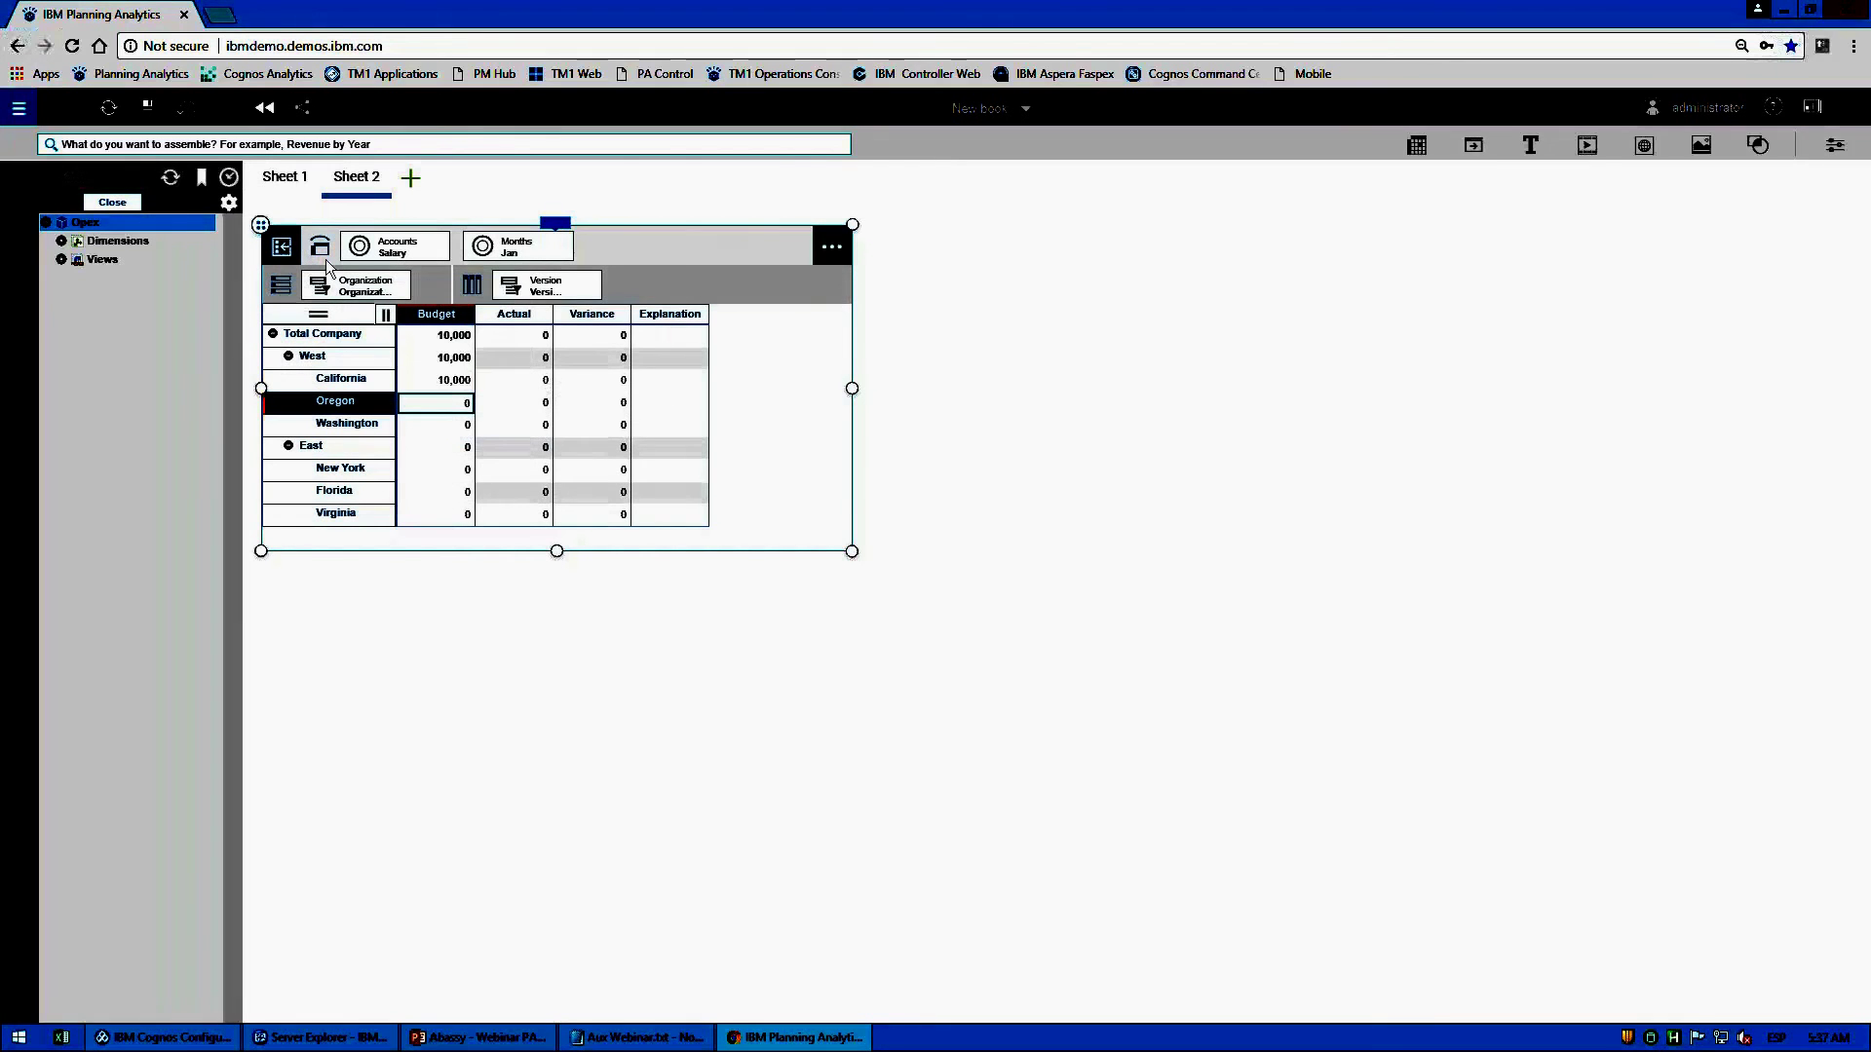
# Step: Set the Opex view's context to Total Year for Months and Total Expense for Accounts
pyautogui.click(514, 246)
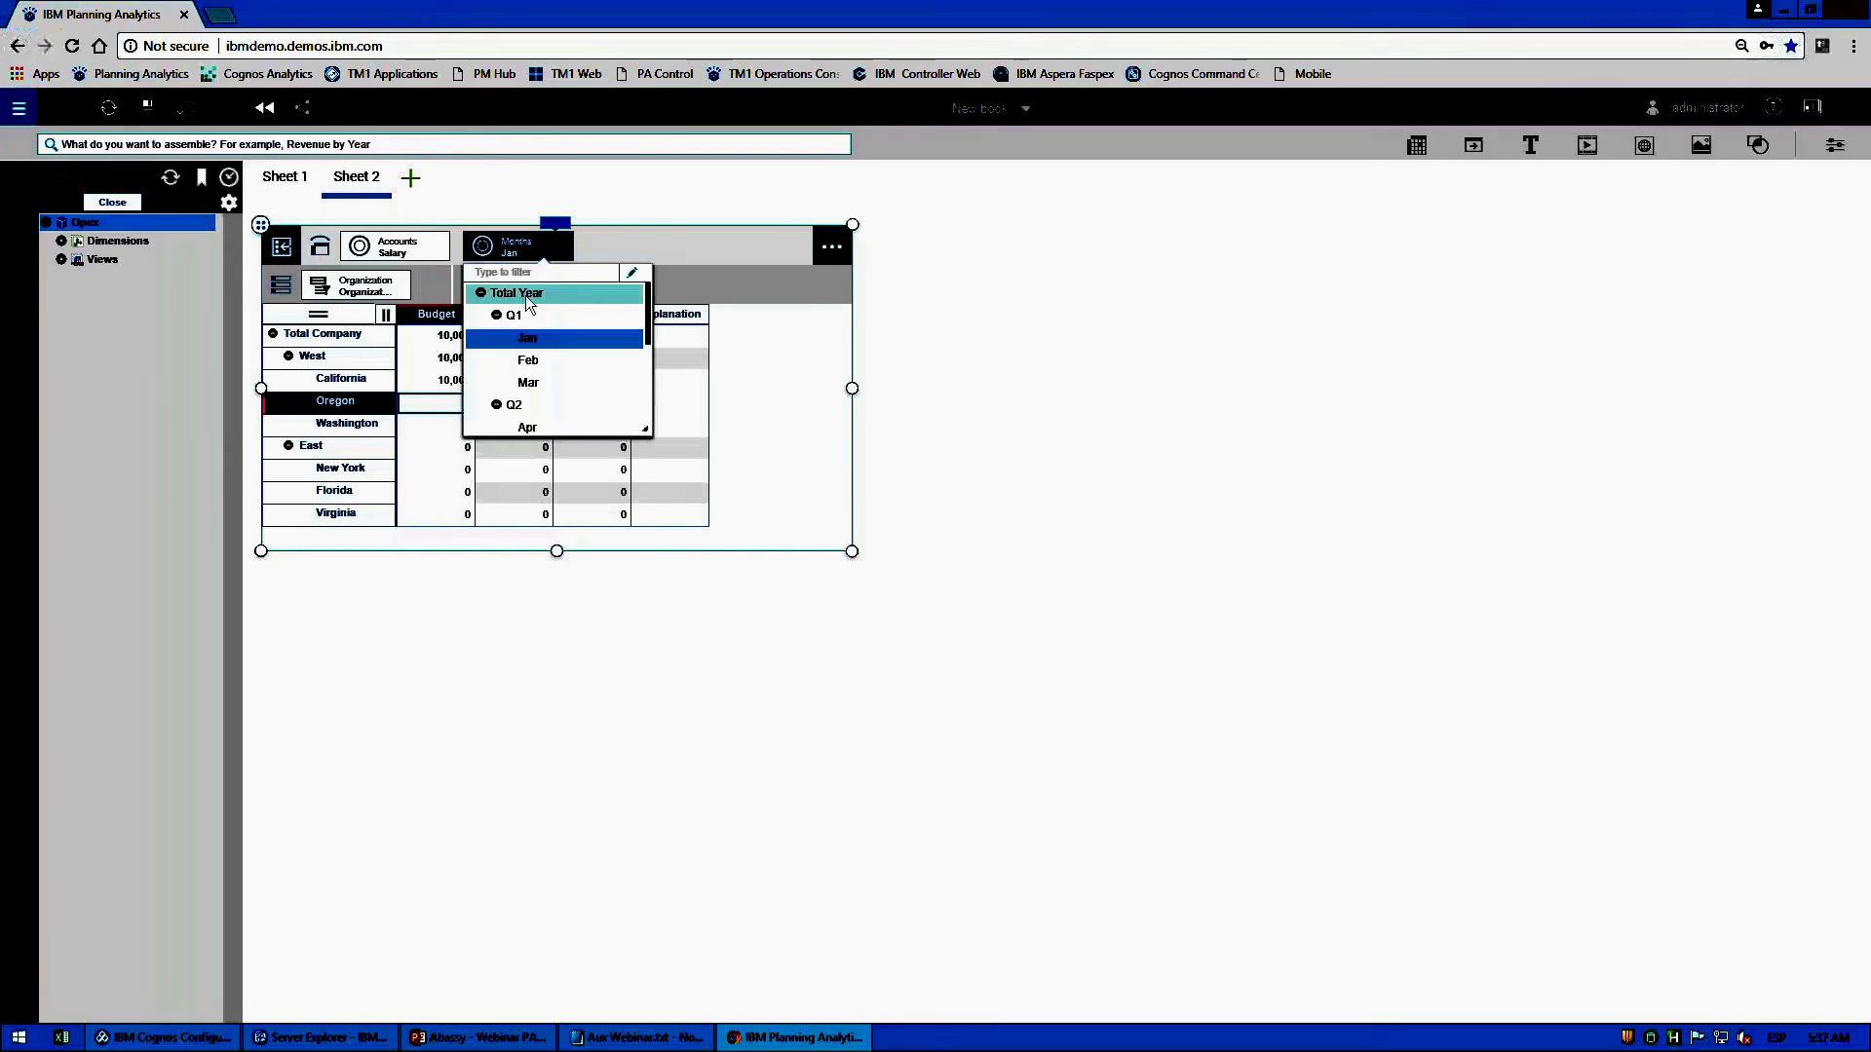
pyautogui.click(524, 294)
pyautogui.click(439, 246)
pyautogui.click(448, 292)
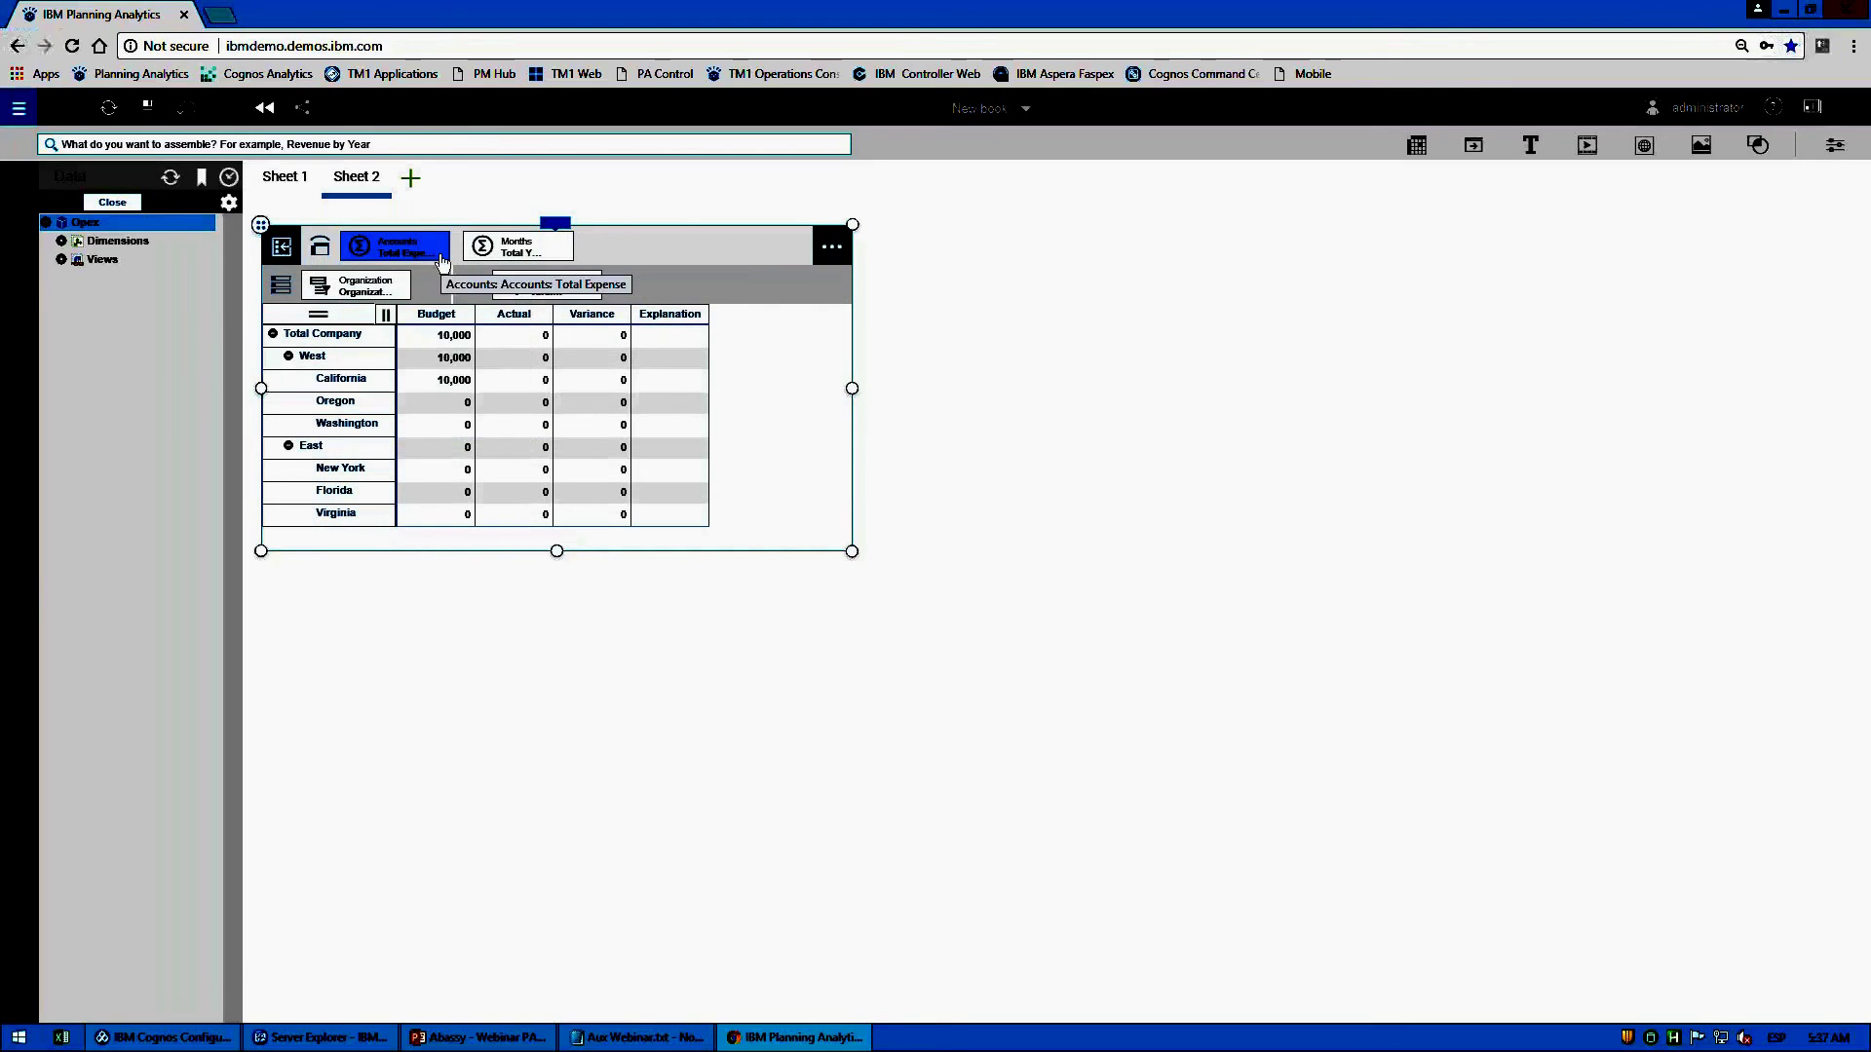
# Step: Place the LoadData template from the PA-101 application templates on the sheet beside the Opex view
pyautogui.click(110, 202)
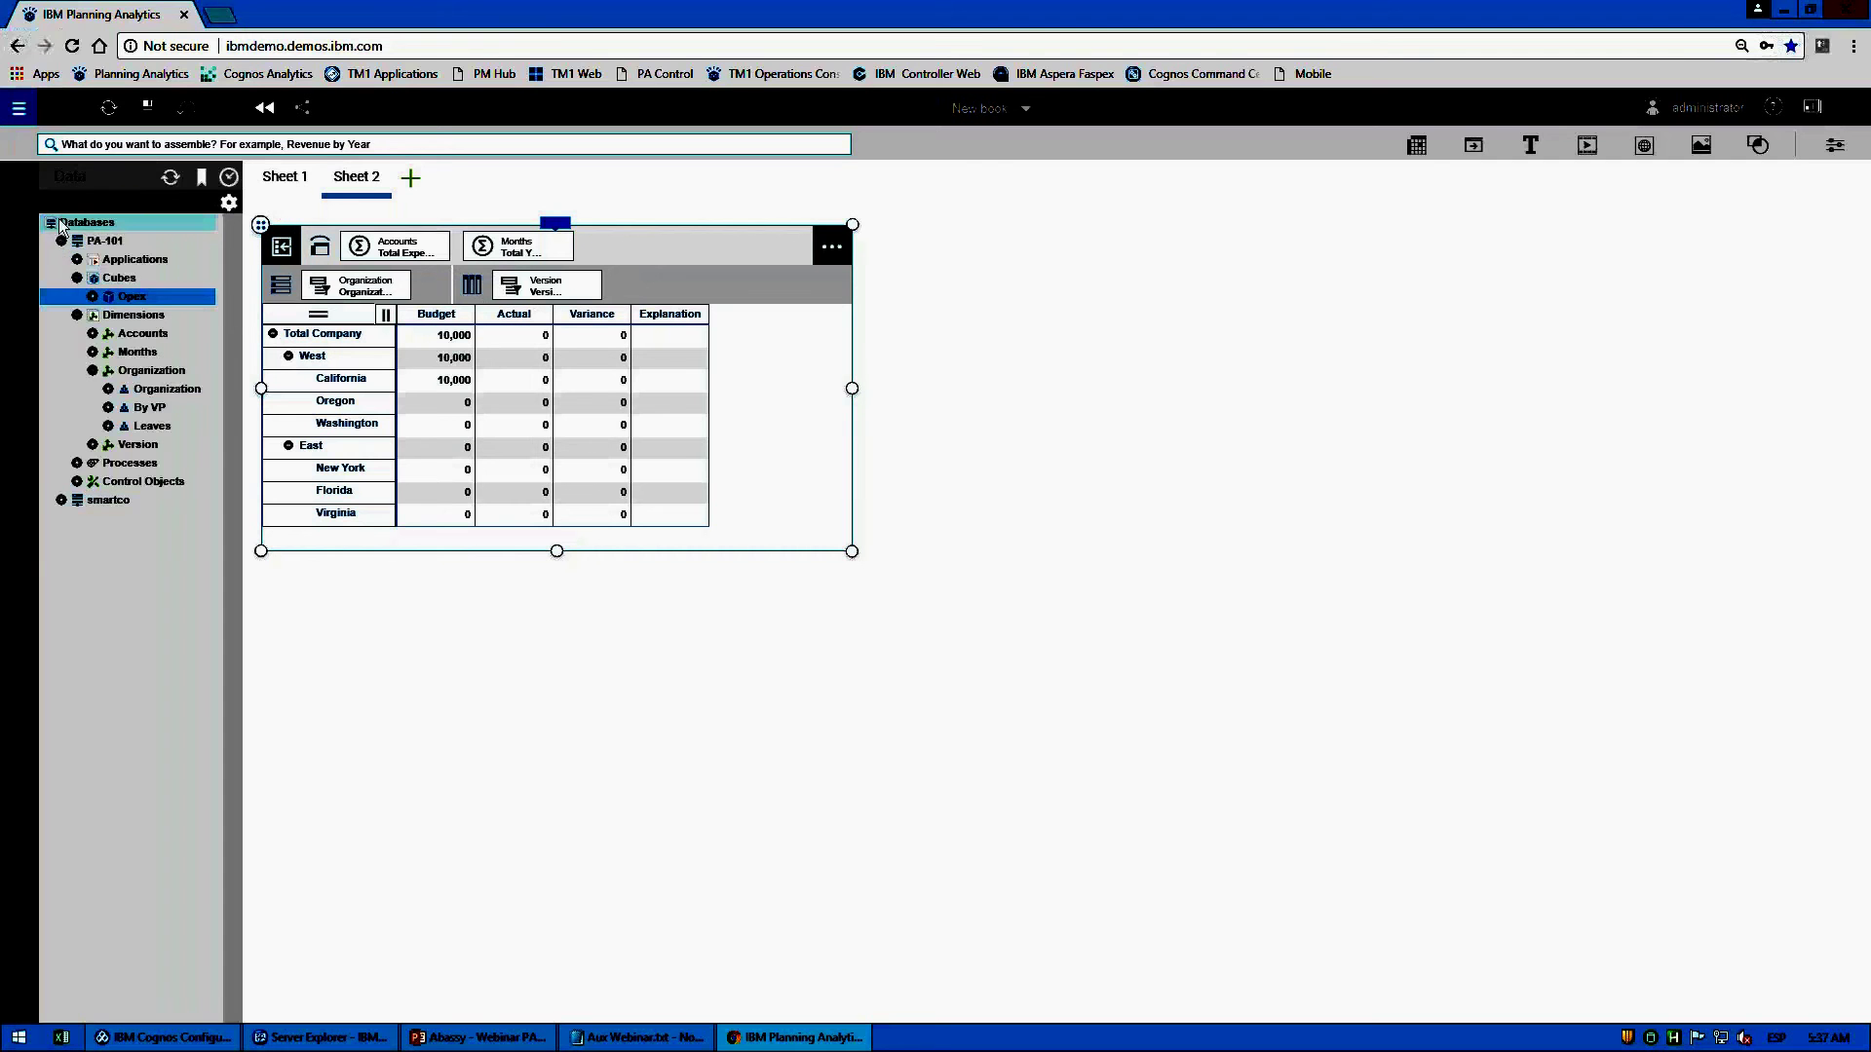
pyautogui.click(80, 262)
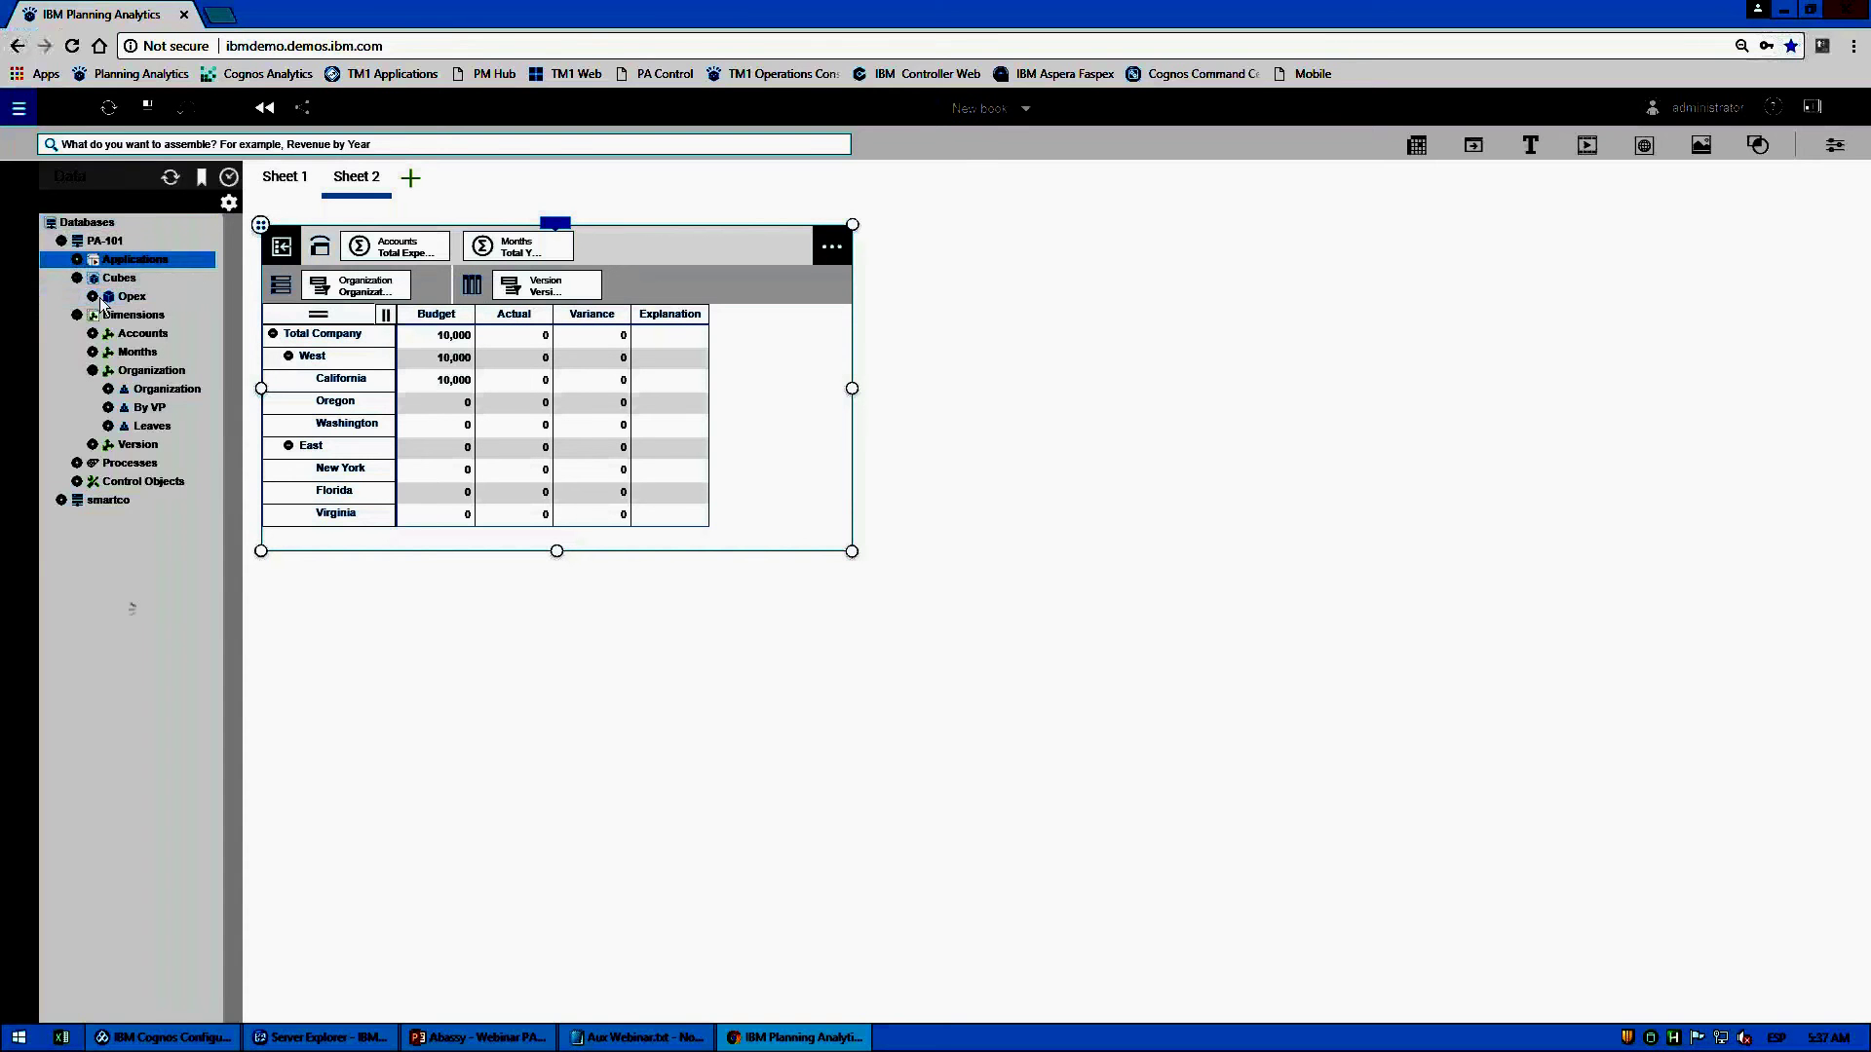
pyautogui.click(77, 259)
pyautogui.click(144, 296)
pyautogui.click(93, 296)
pyautogui.click(158, 315)
pyautogui.moveTo(960, 242); pyautogui.dragTo(1033, 249)
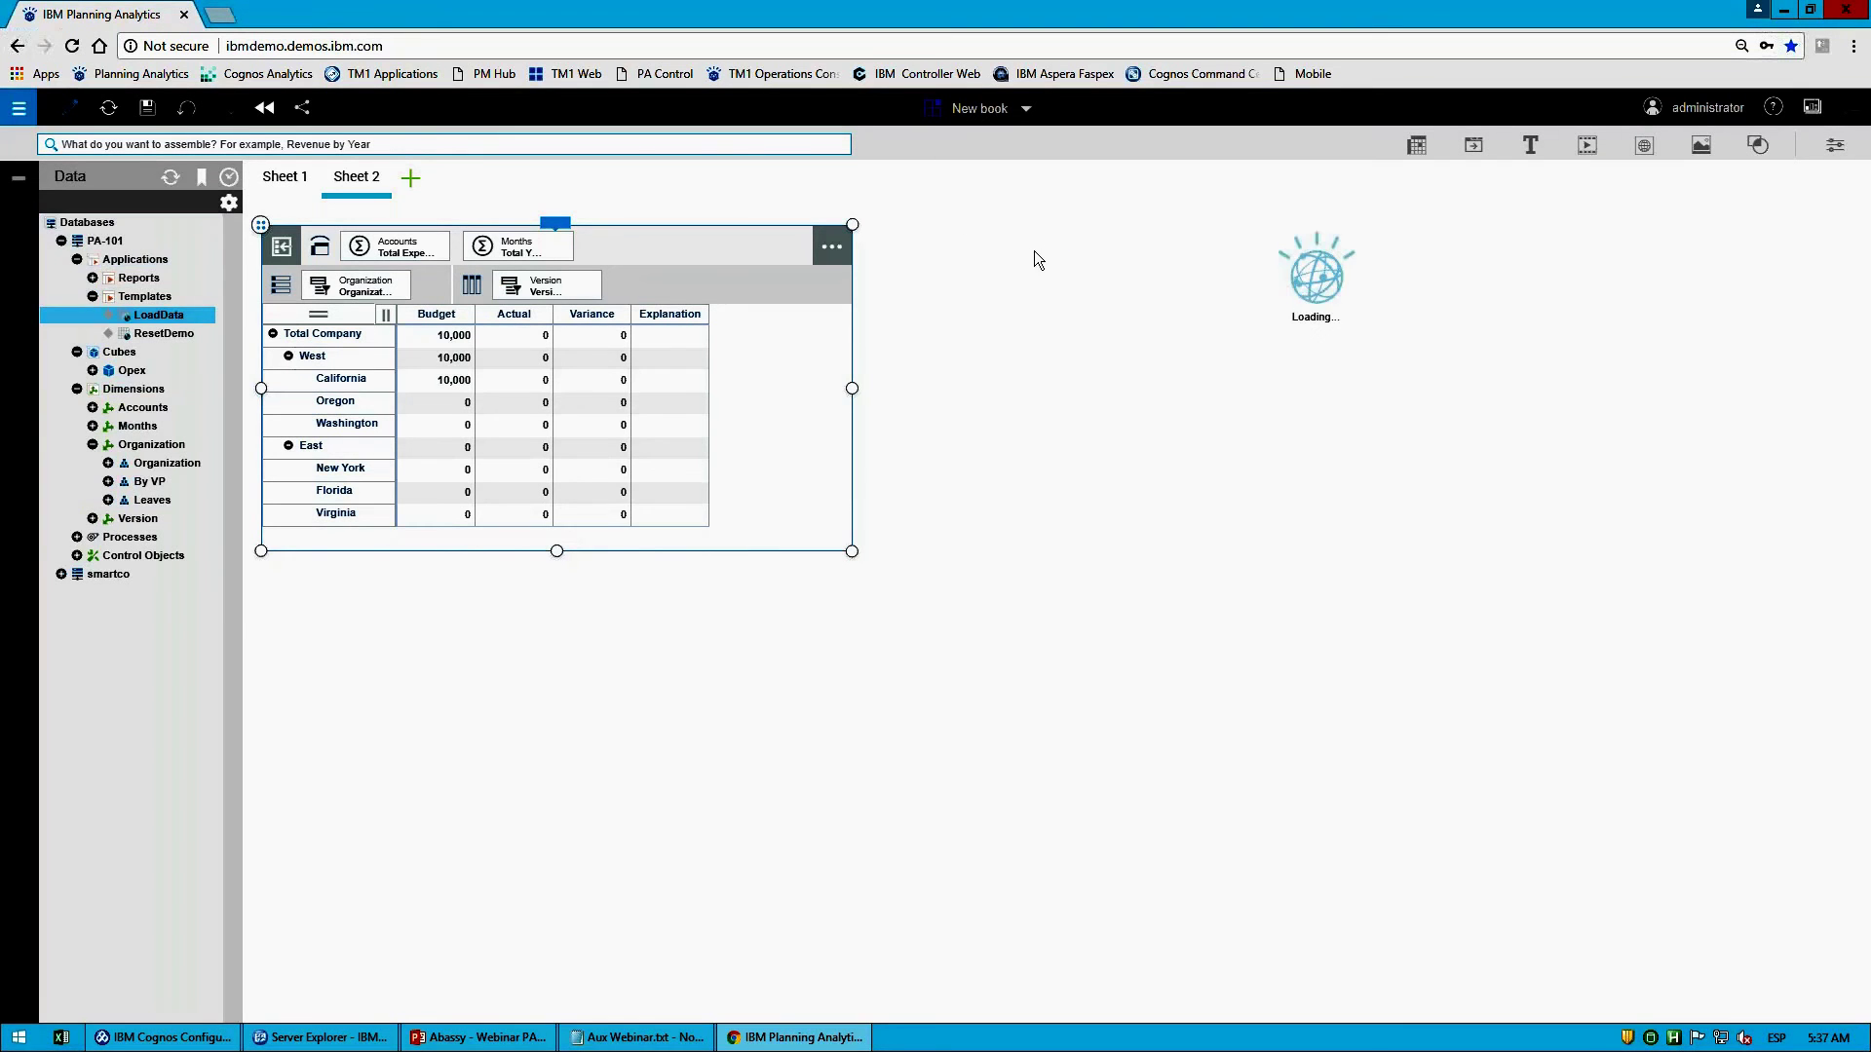
pyautogui.click(1015, 232)
# Step: Run the data load from the LoadData template and remove the template from the sheet
pyautogui.click(1330, 480)
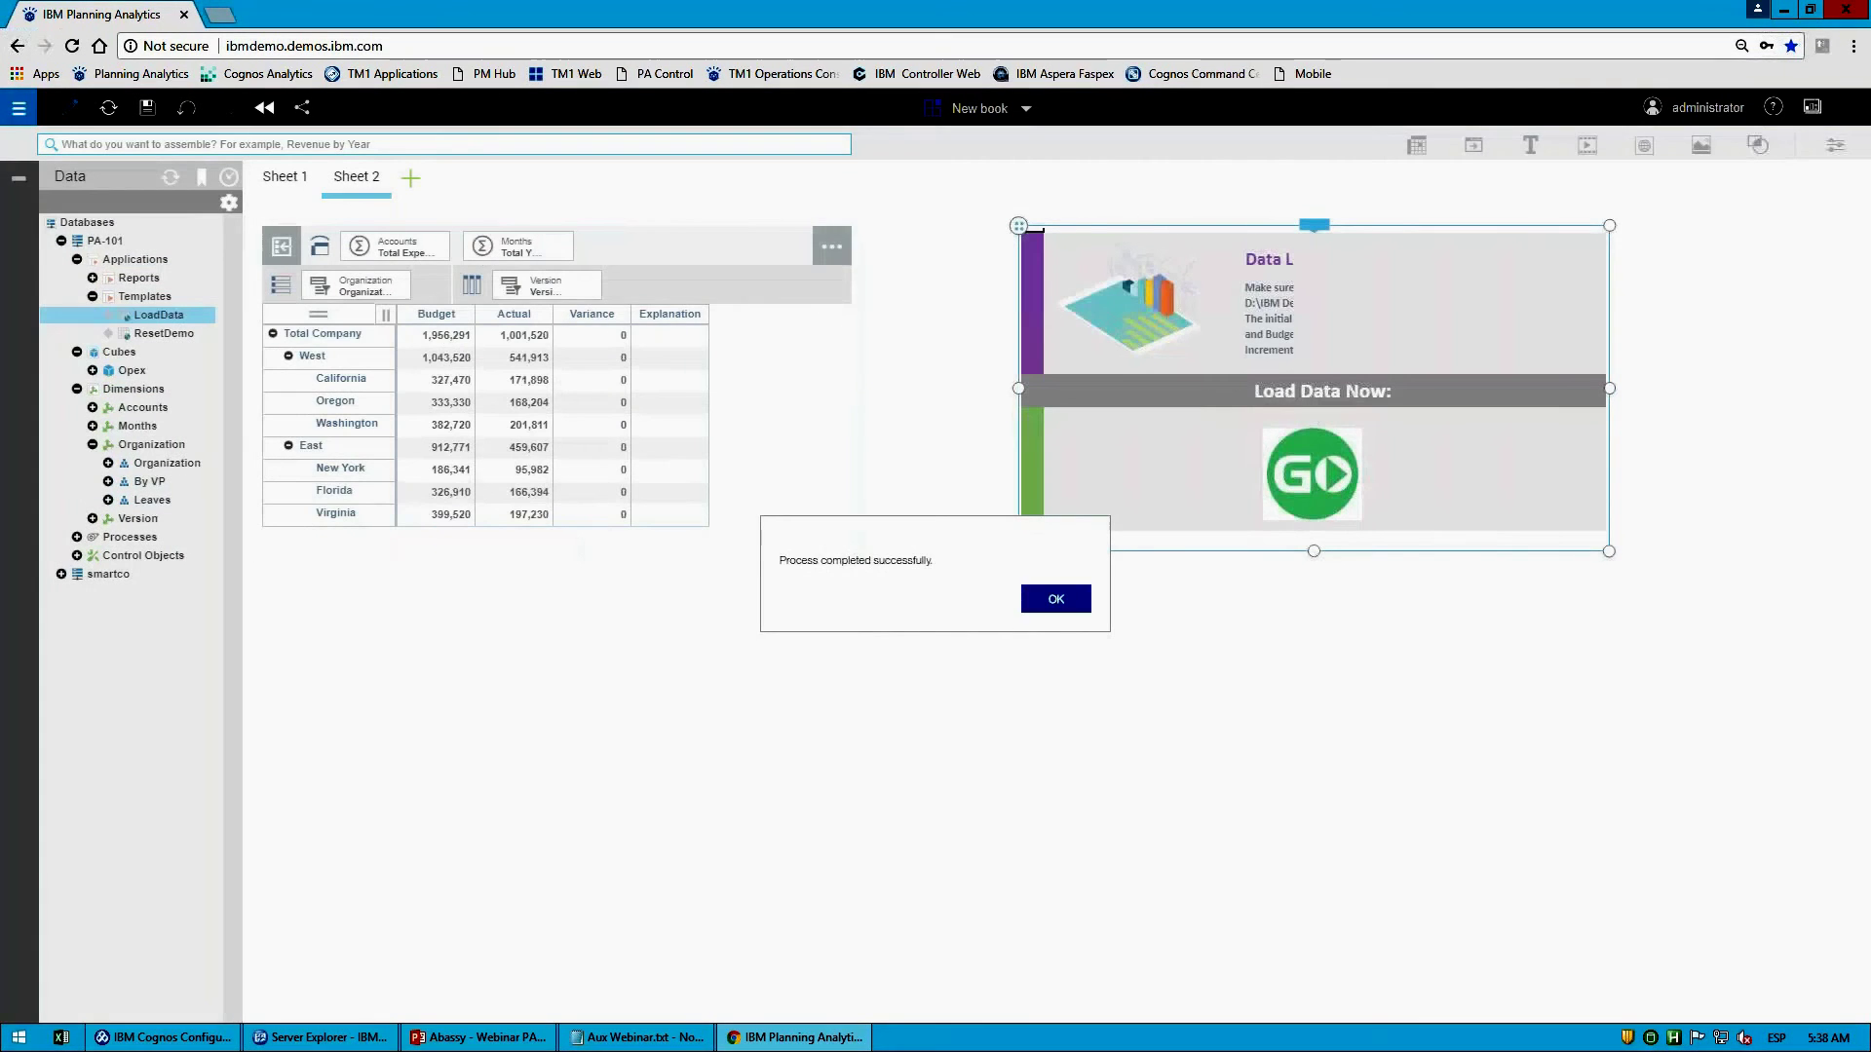
pyautogui.click(1056, 598)
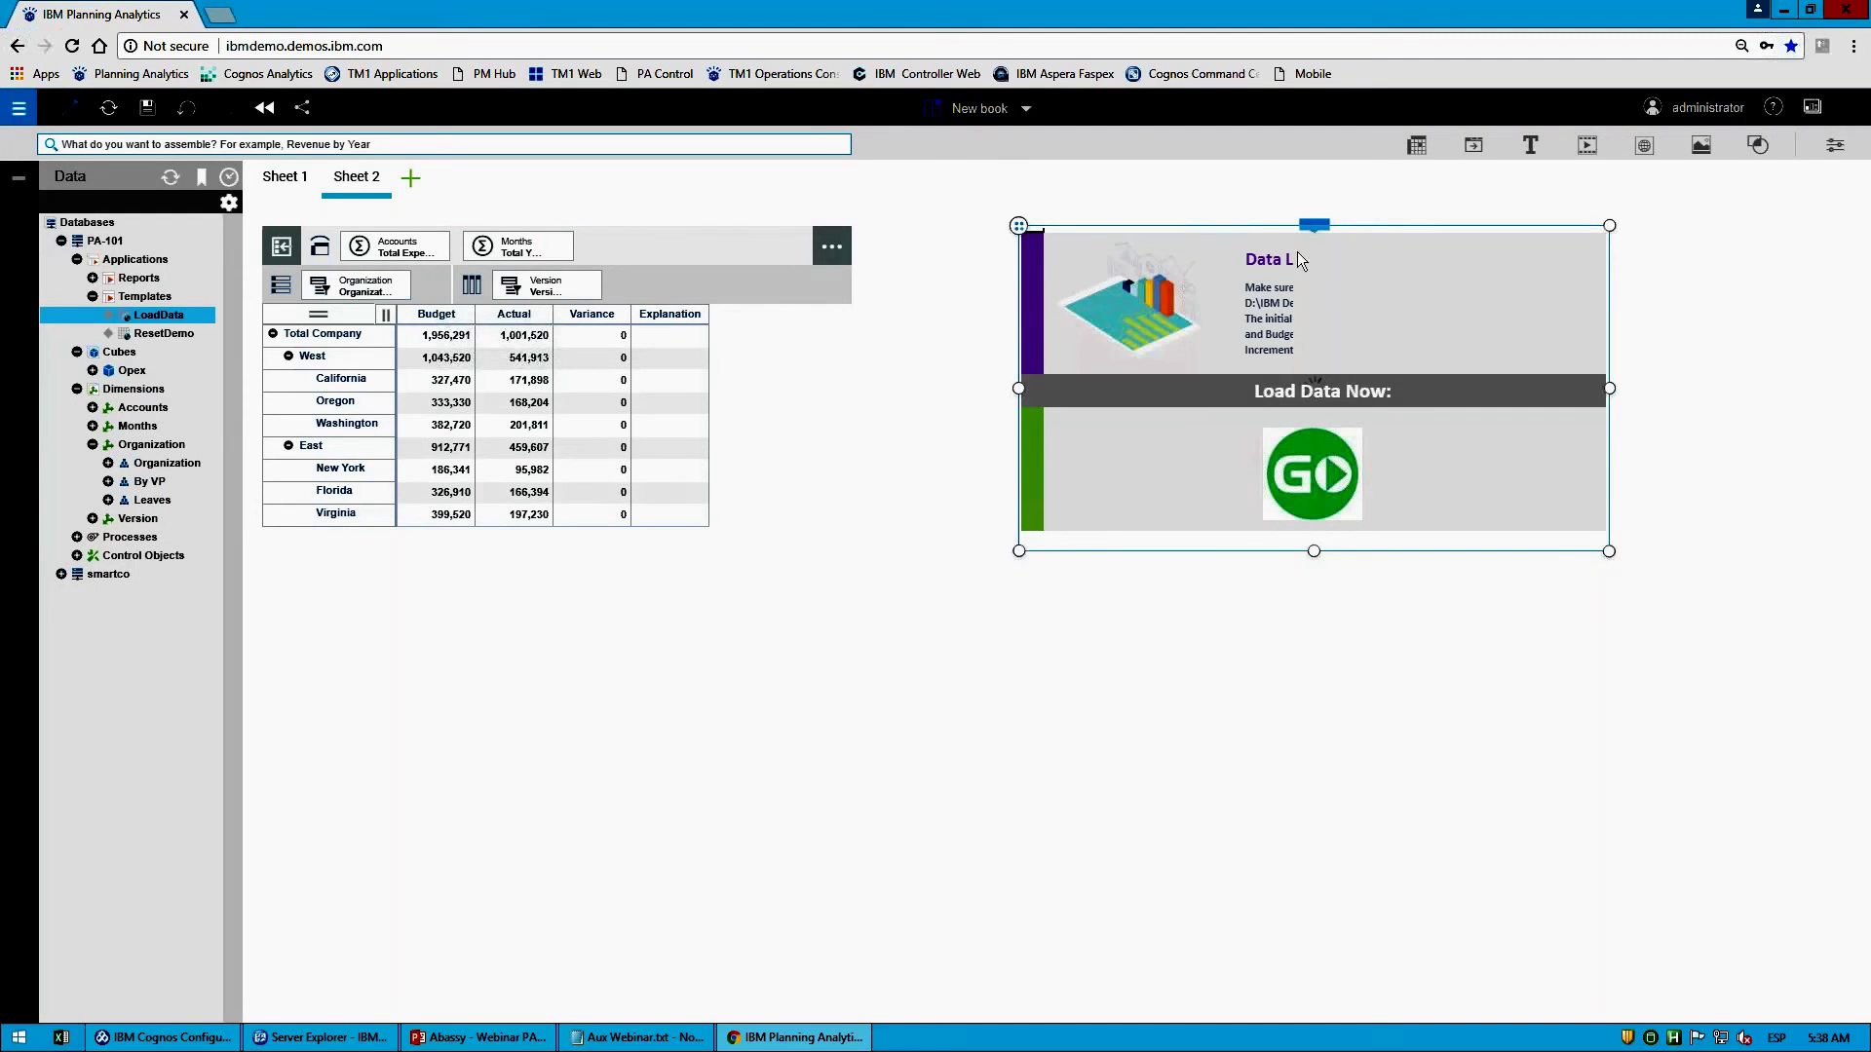
pyautogui.click(1314, 226)
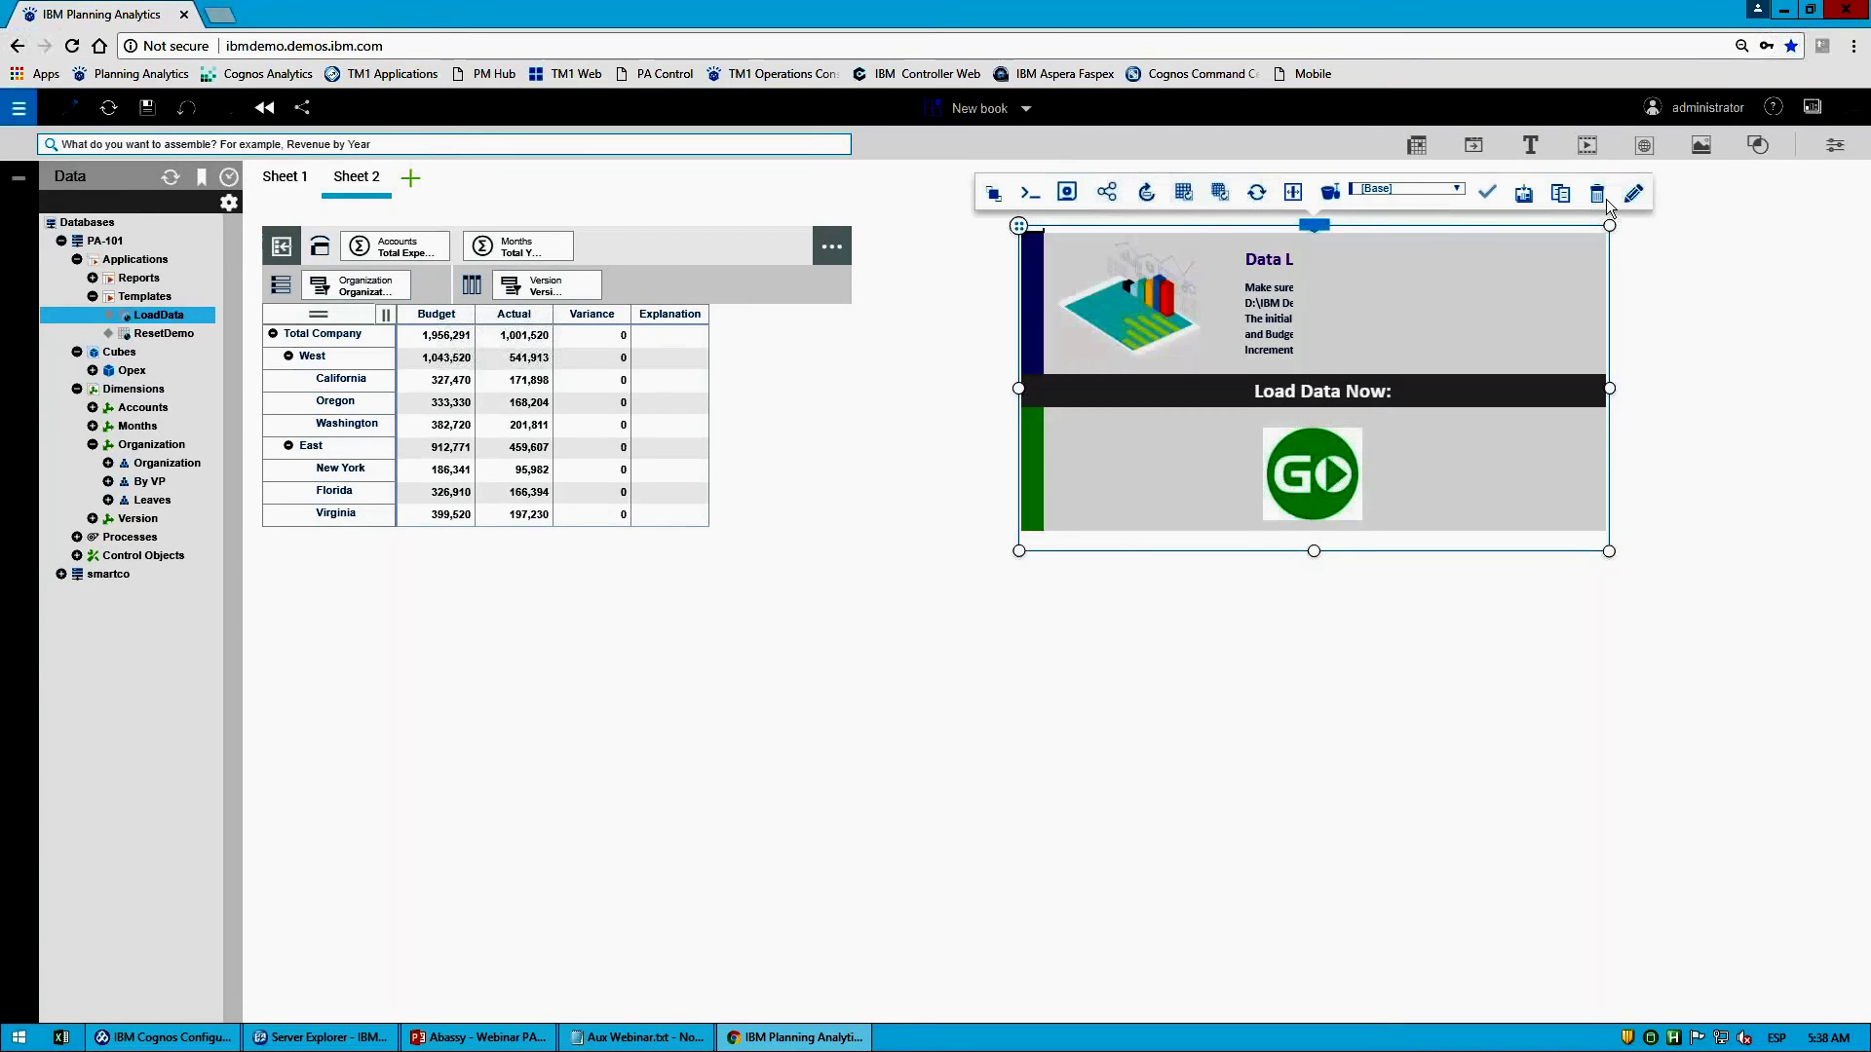
pyautogui.click(1596, 193)
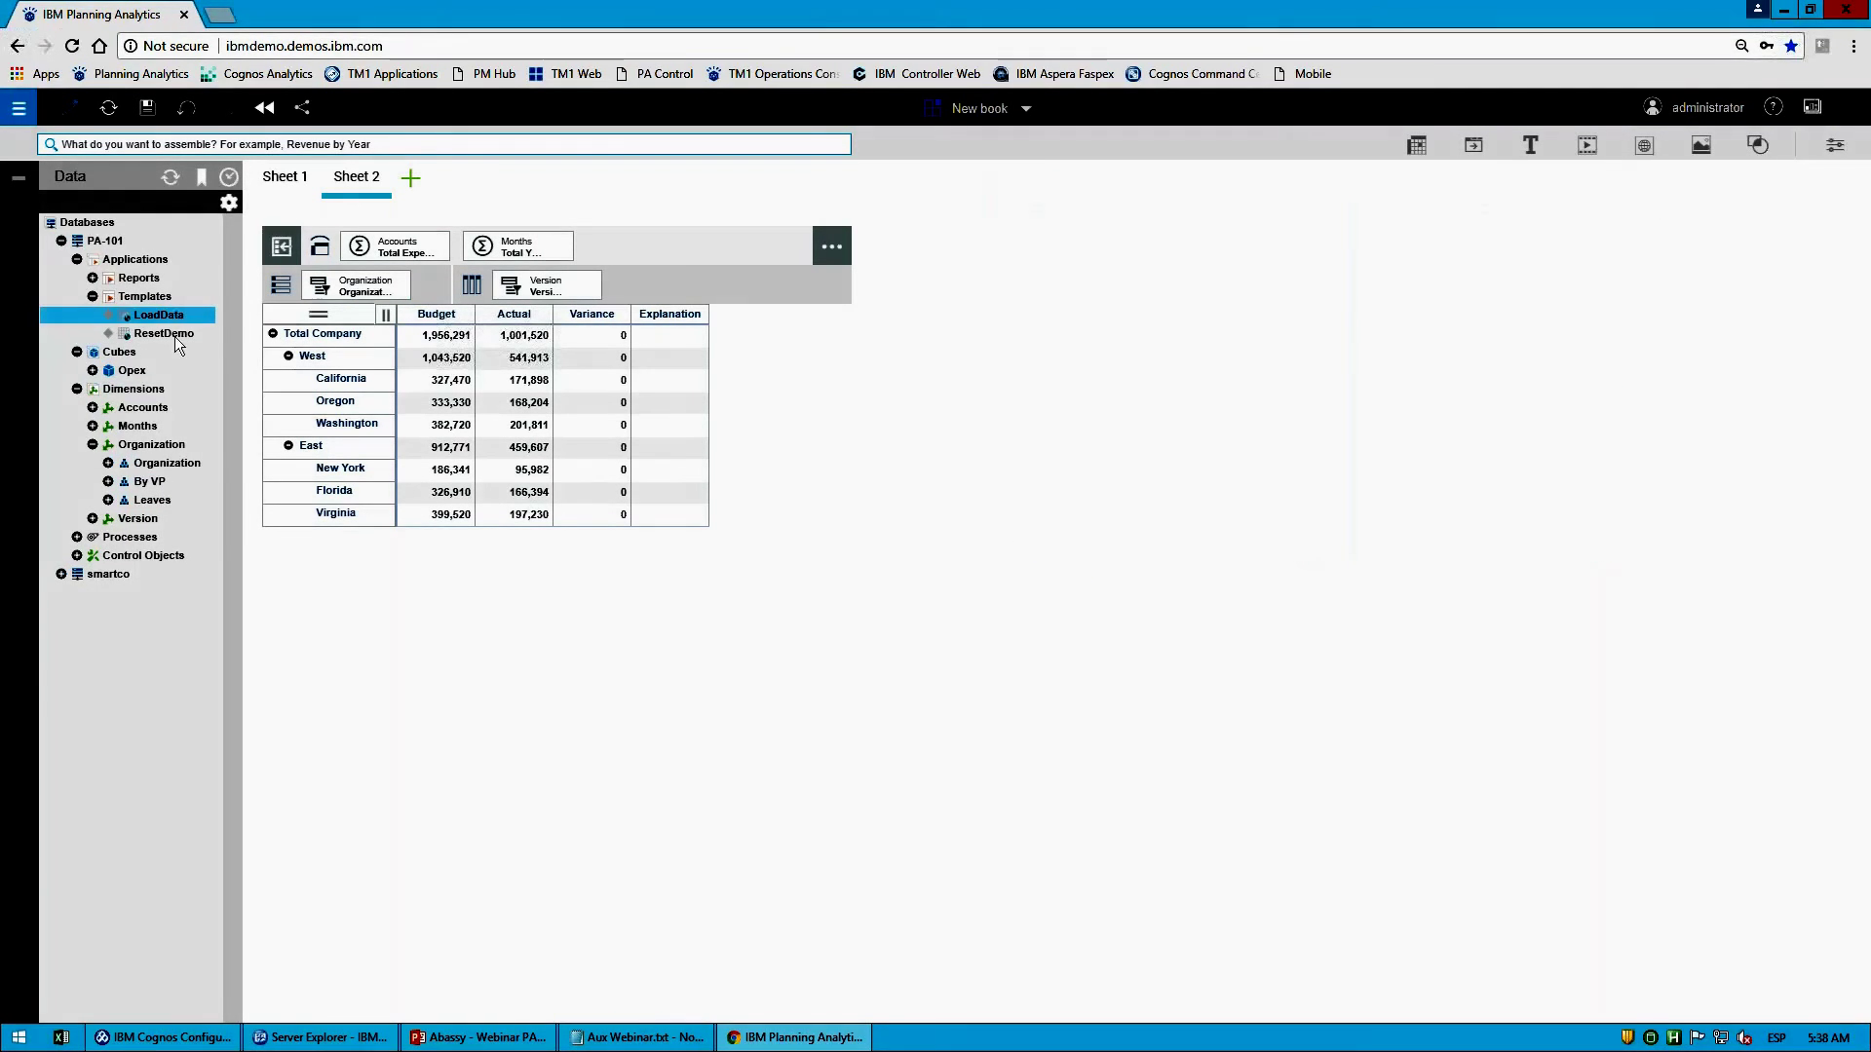
# Step: Add and save the Opex business rule ['Variance'] = N: ['Budget']- ['Actual'];
pyautogui.rightClick(132, 372)
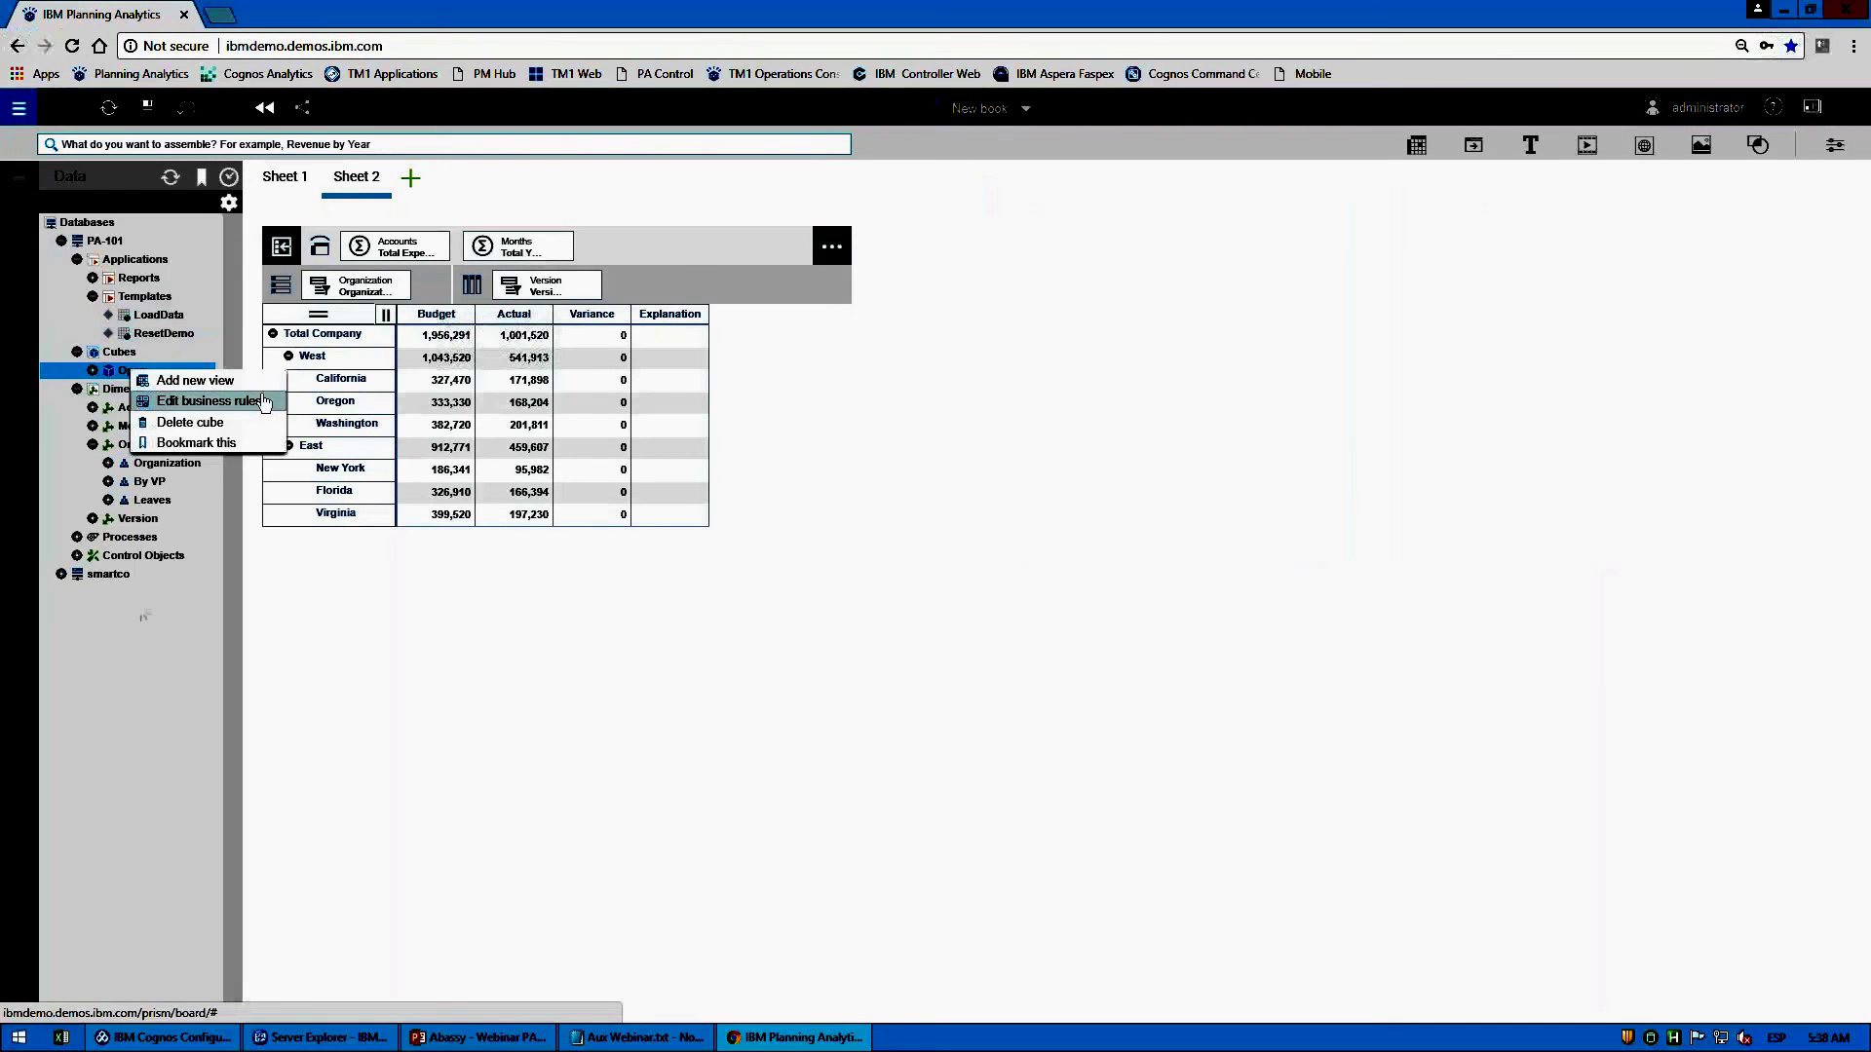
pyautogui.click(233, 401)
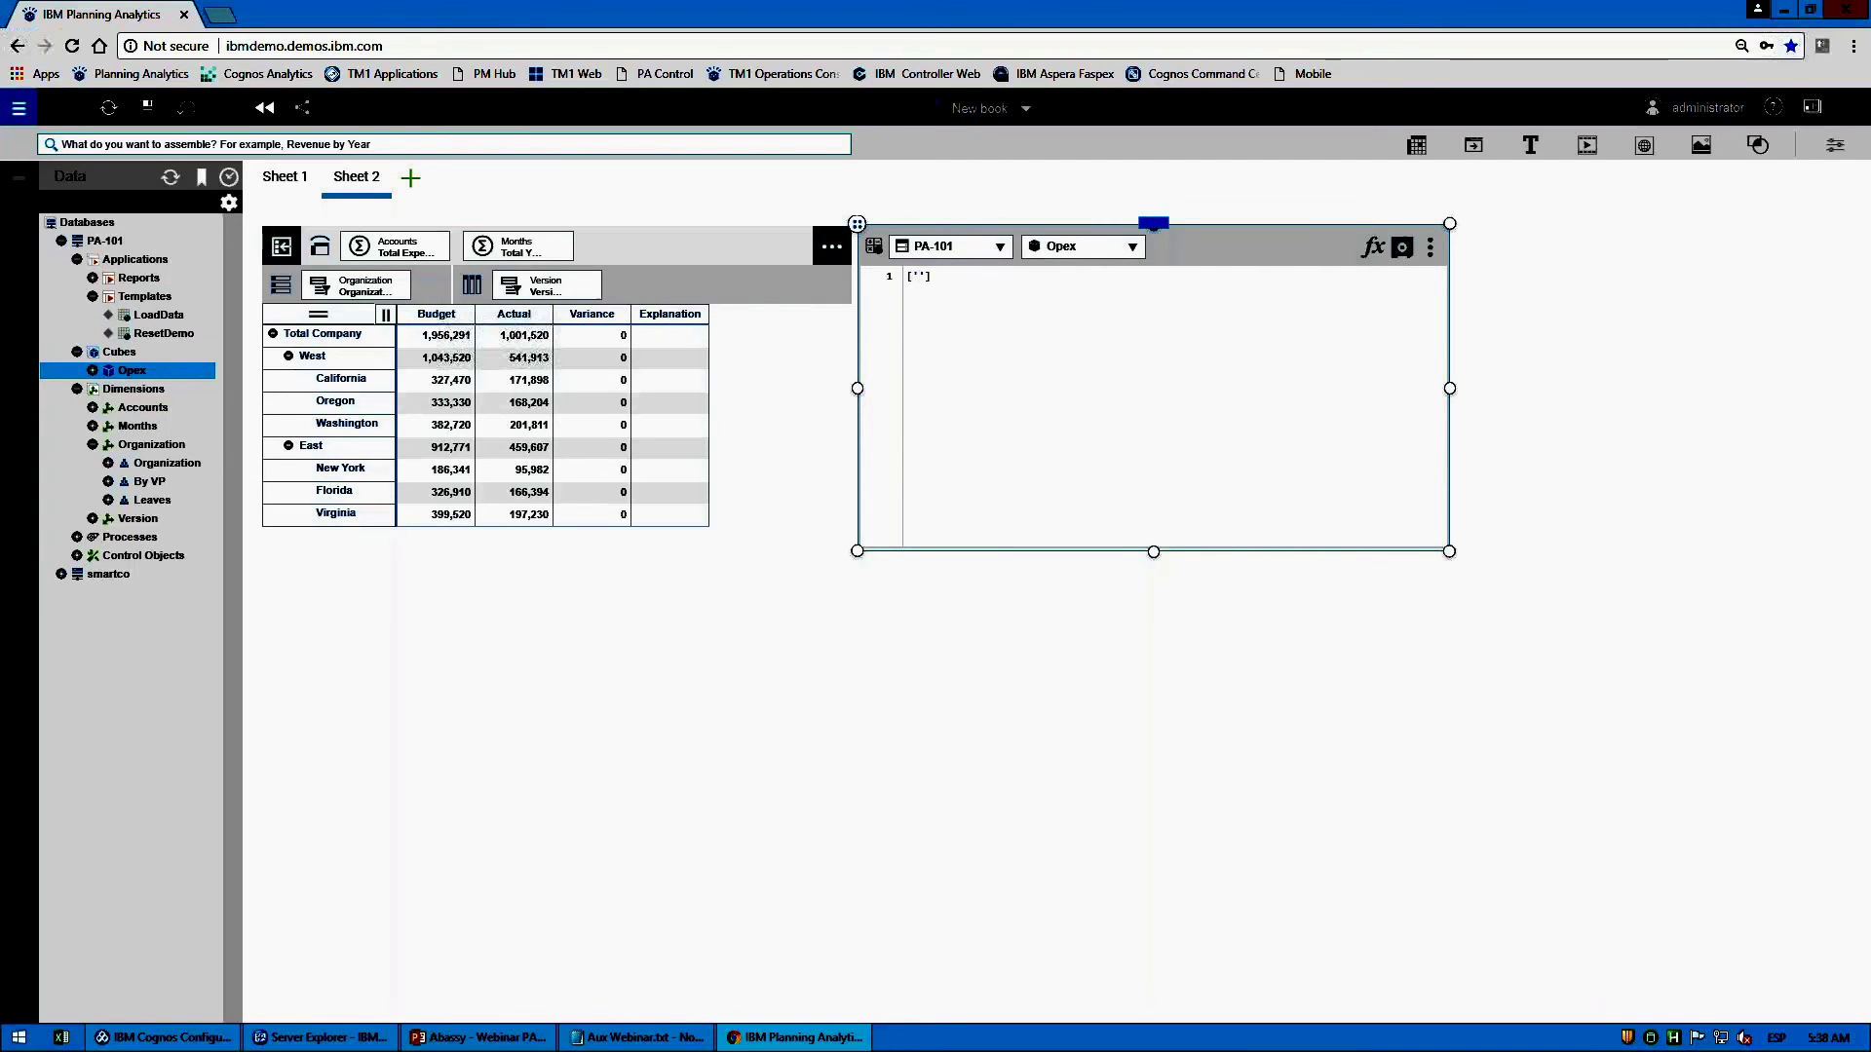
pyautogui.write("Variance']")
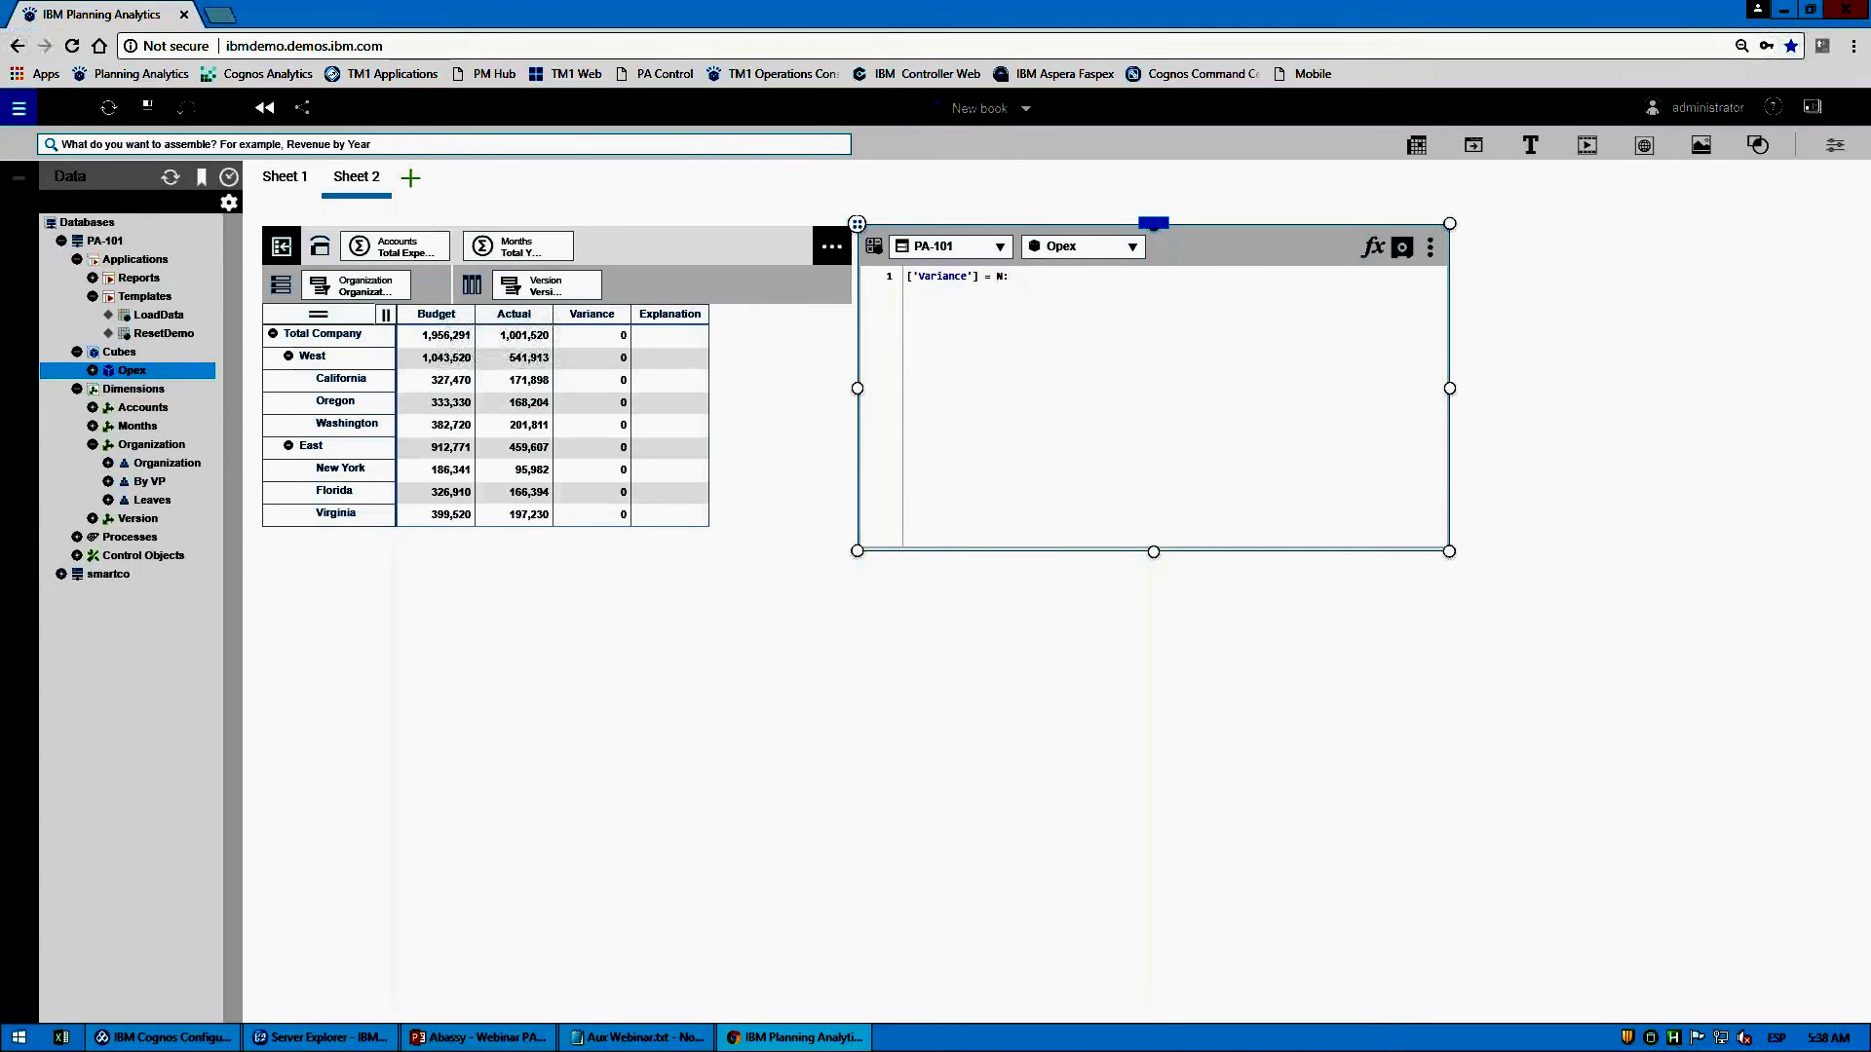
pyautogui.write(" = N: ['Budget']- ['Actual'];")
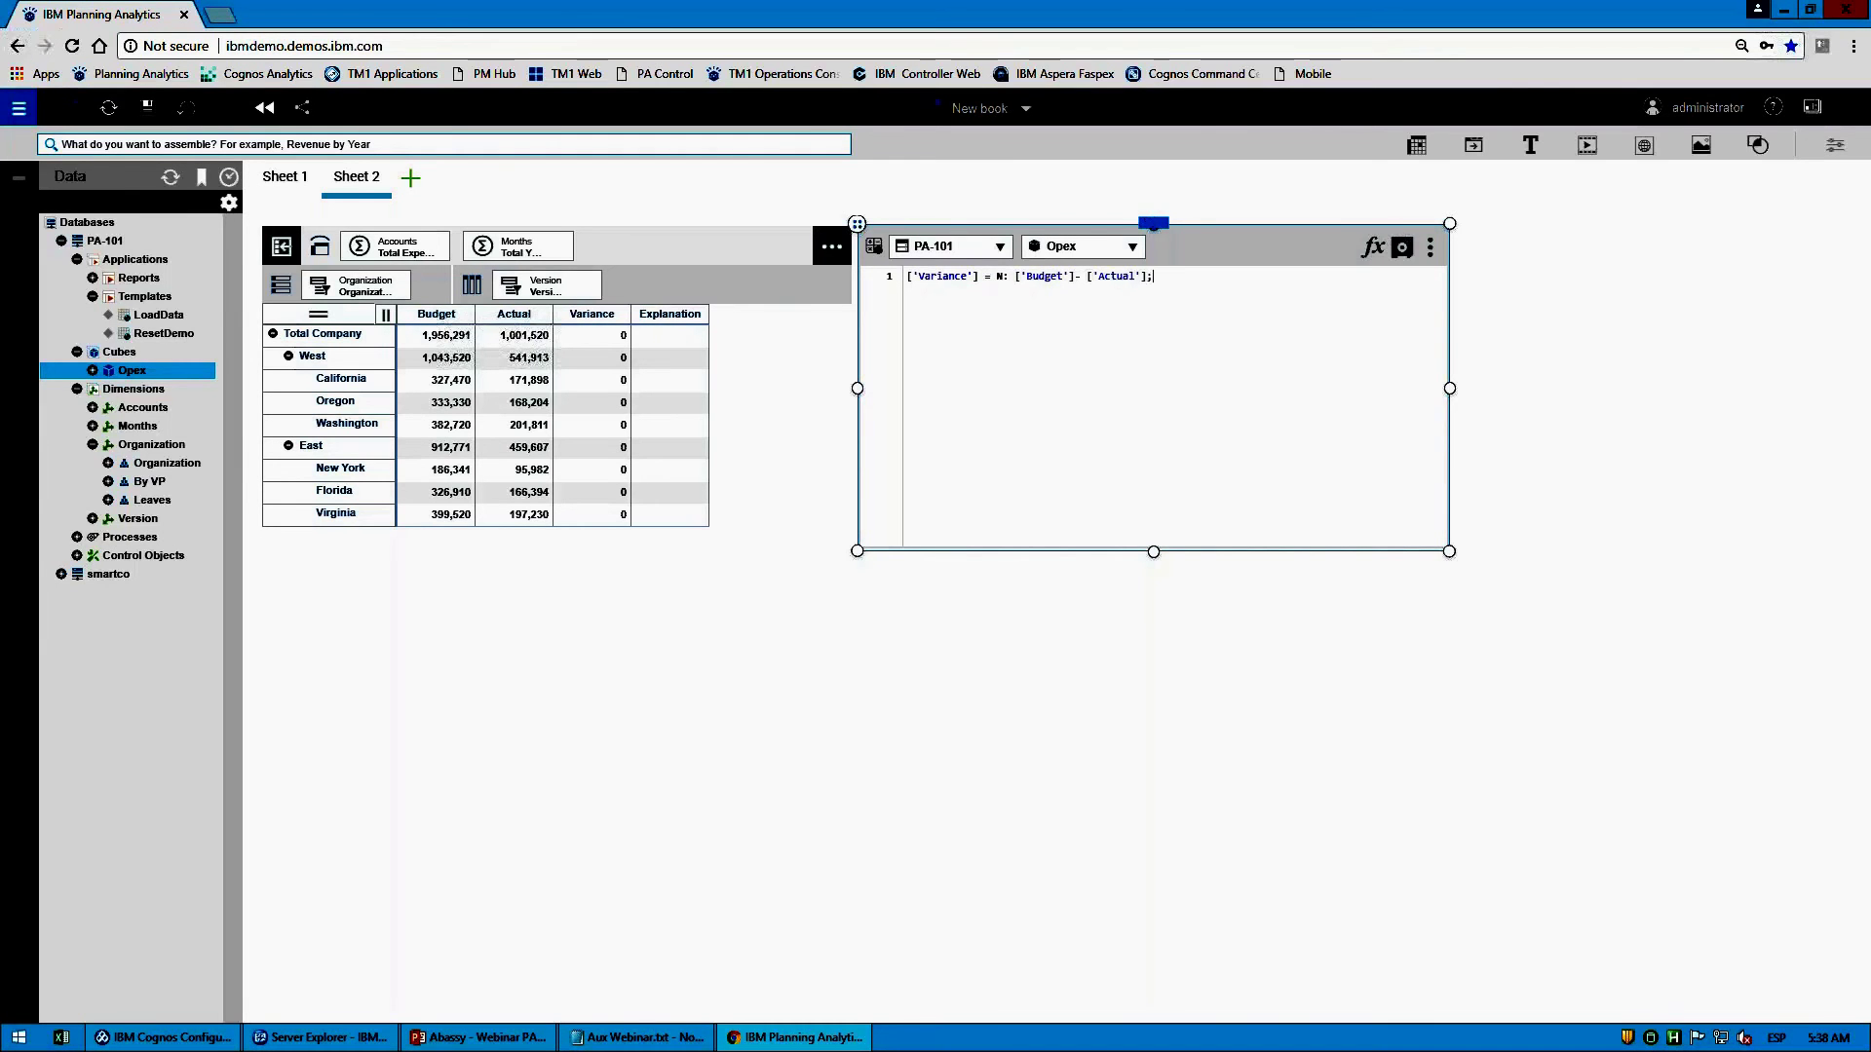
pyautogui.click(791, 372)
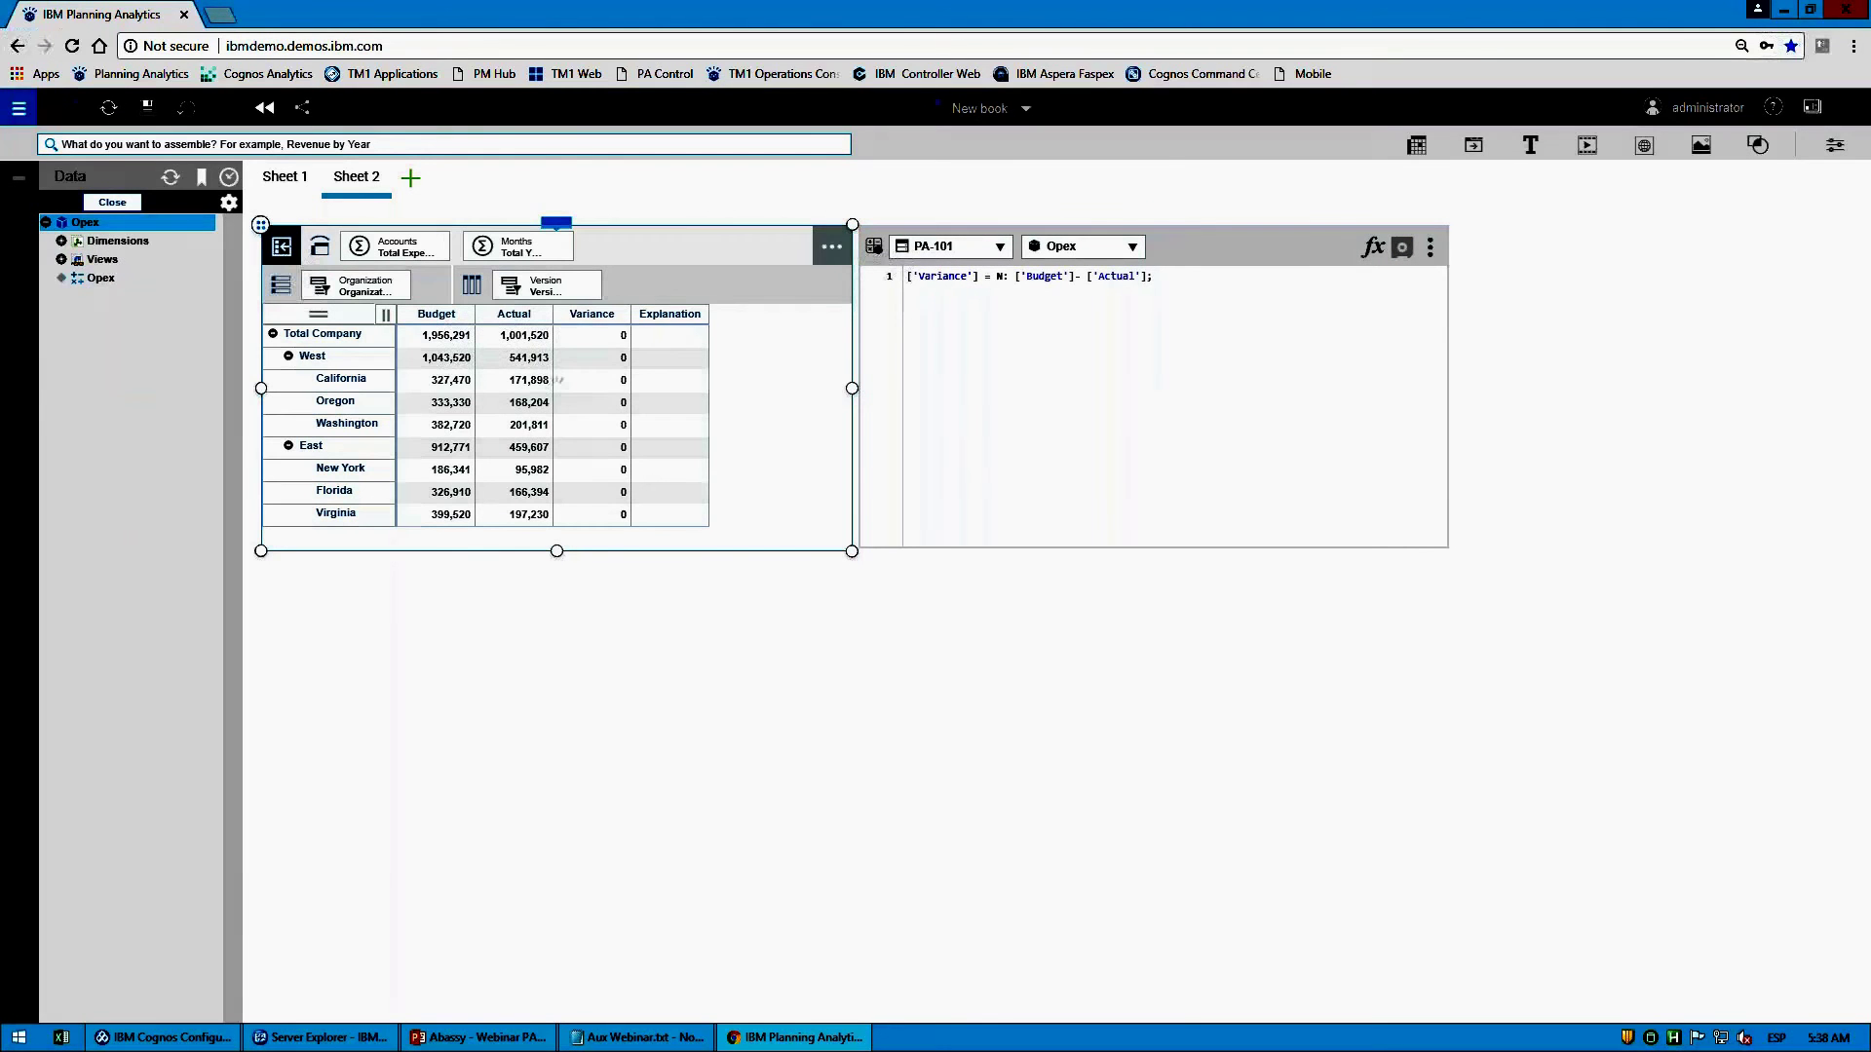
# Step: Remove the business rules editor from the sheet
pyautogui.click(1194, 228)
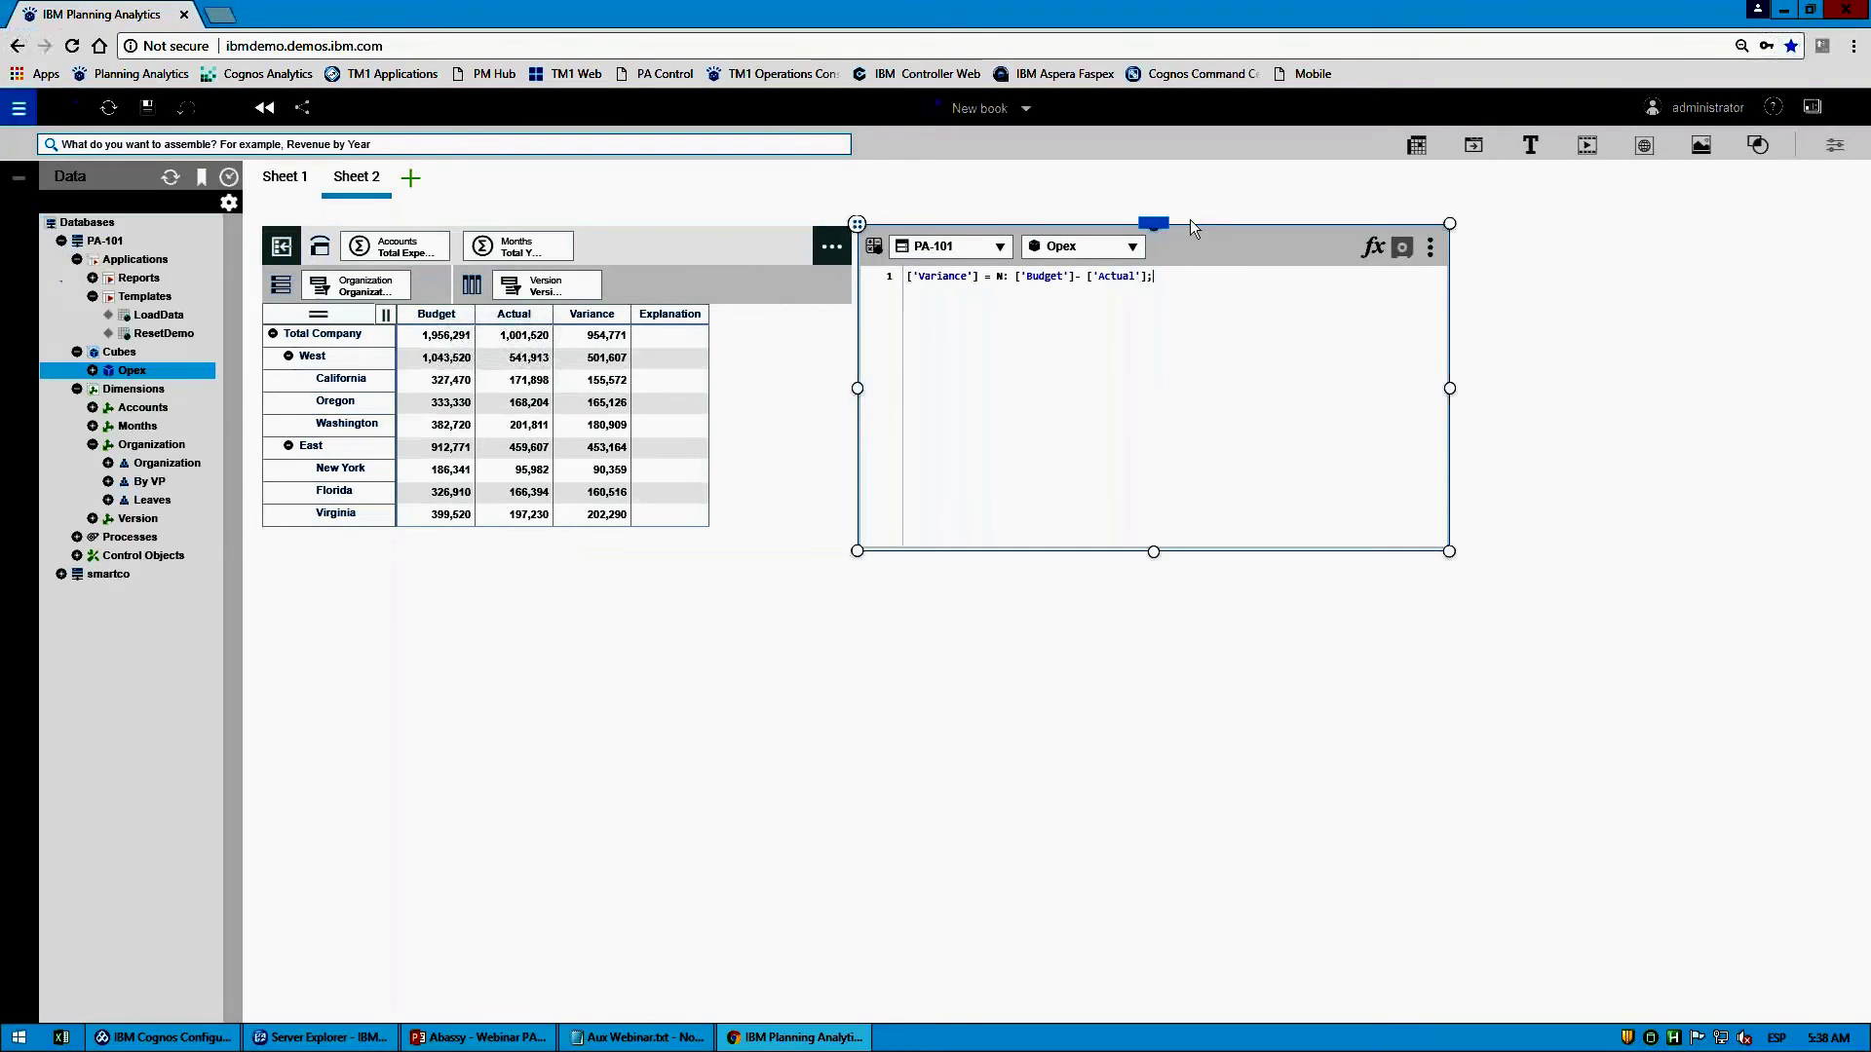
pyautogui.moveTo(1160, 222)
pyautogui.click(1228, 194)
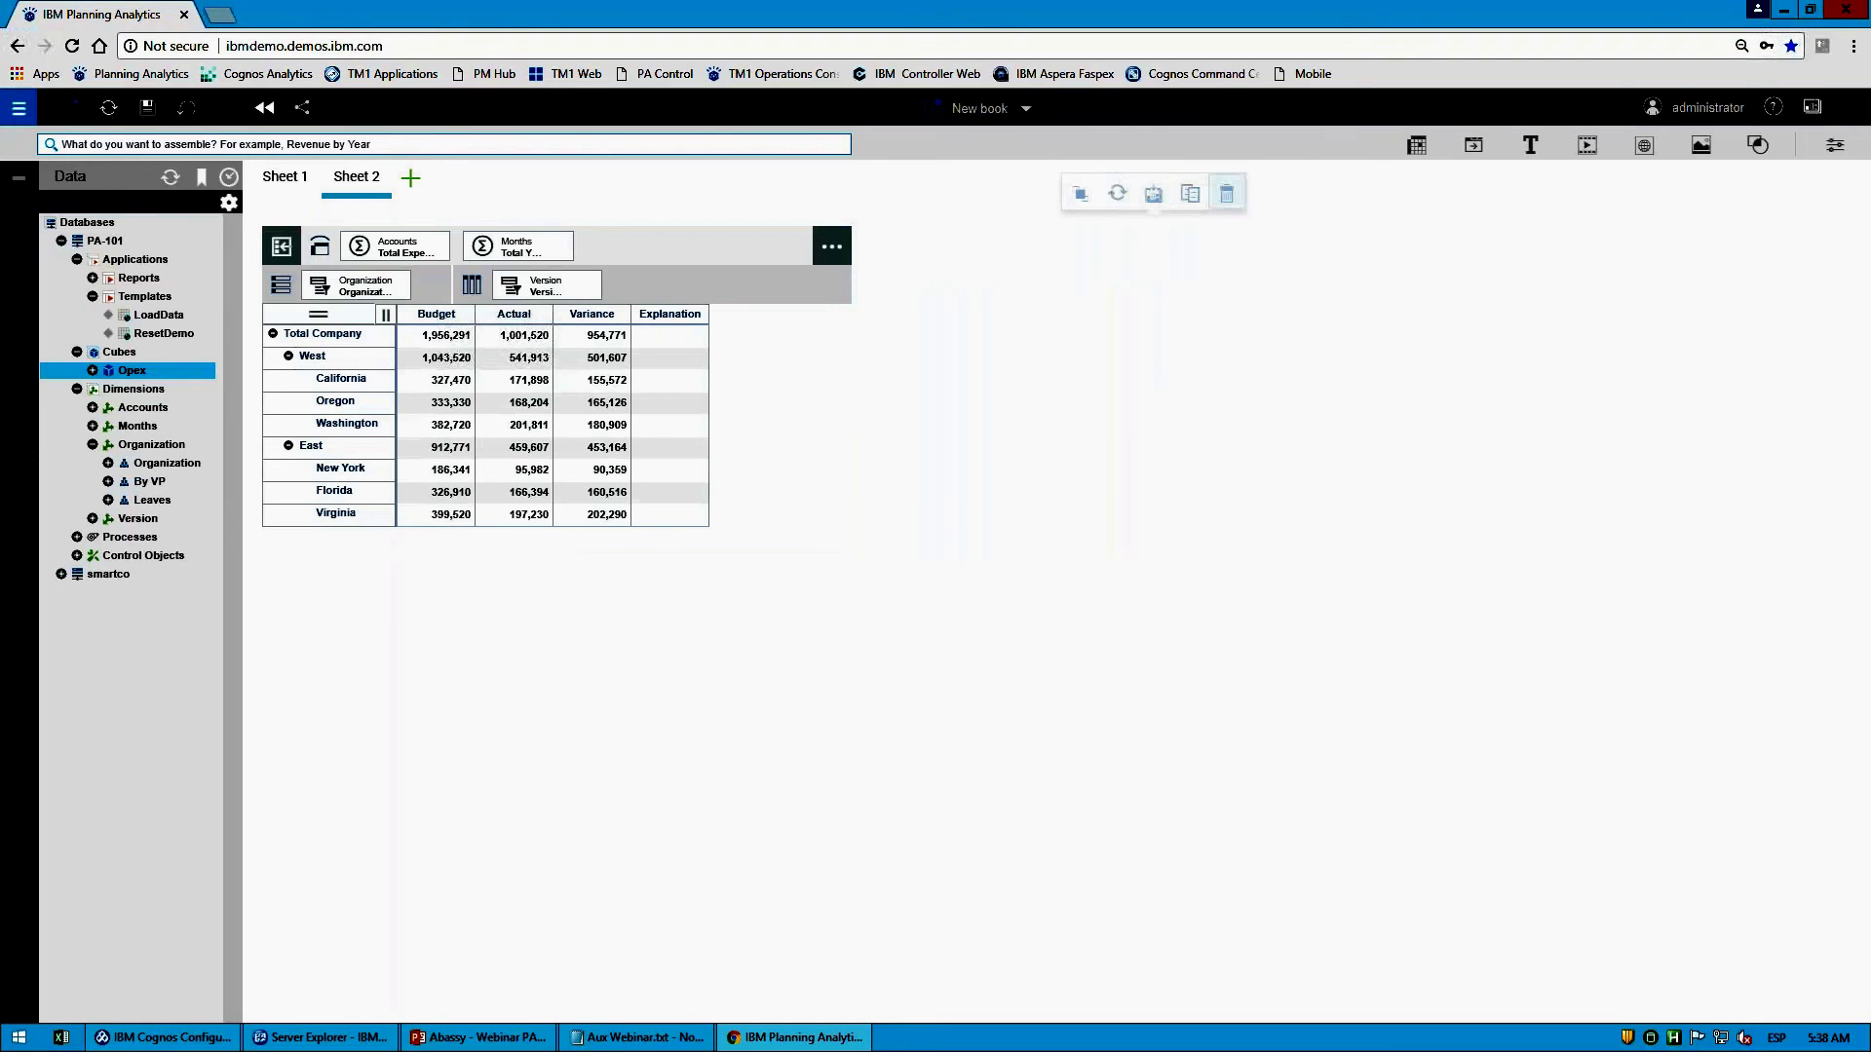
# Step: Duplicate the Opex view on Sheet 2
pyautogui.click(763, 361)
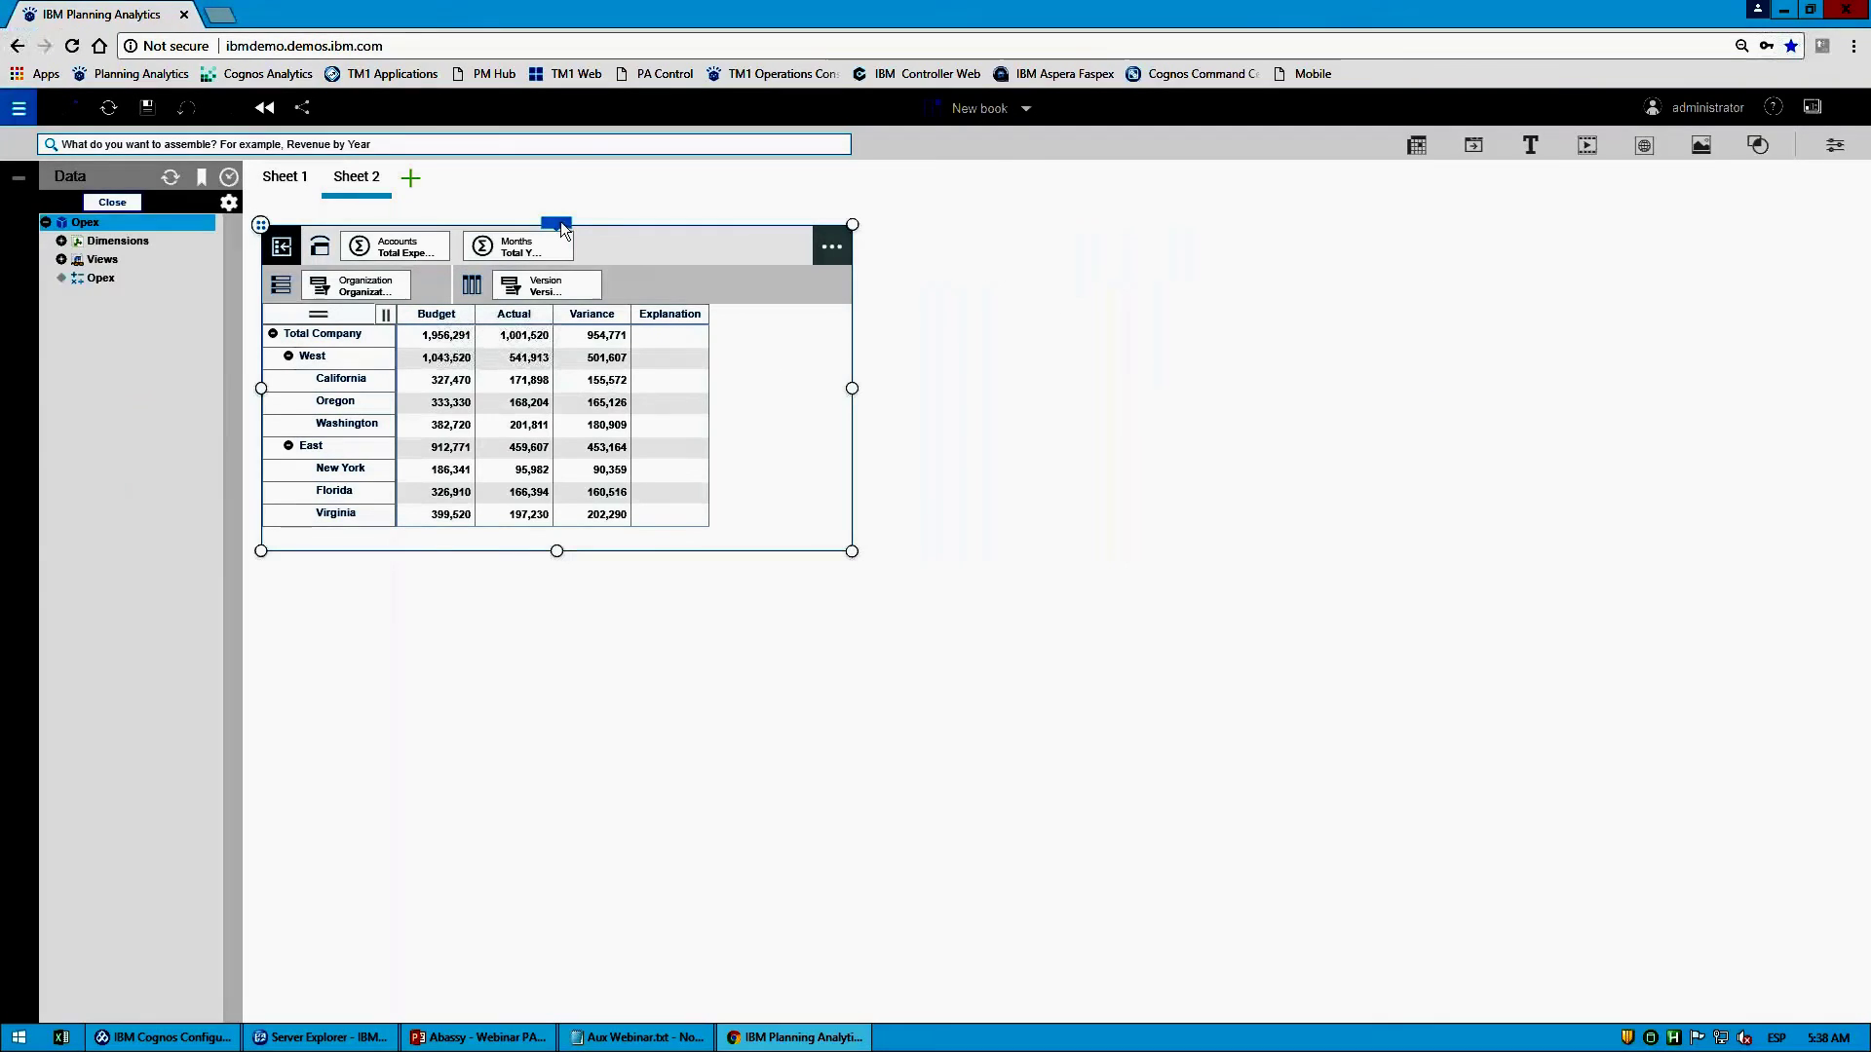
pyautogui.moveTo(561, 226)
pyautogui.click(728, 193)
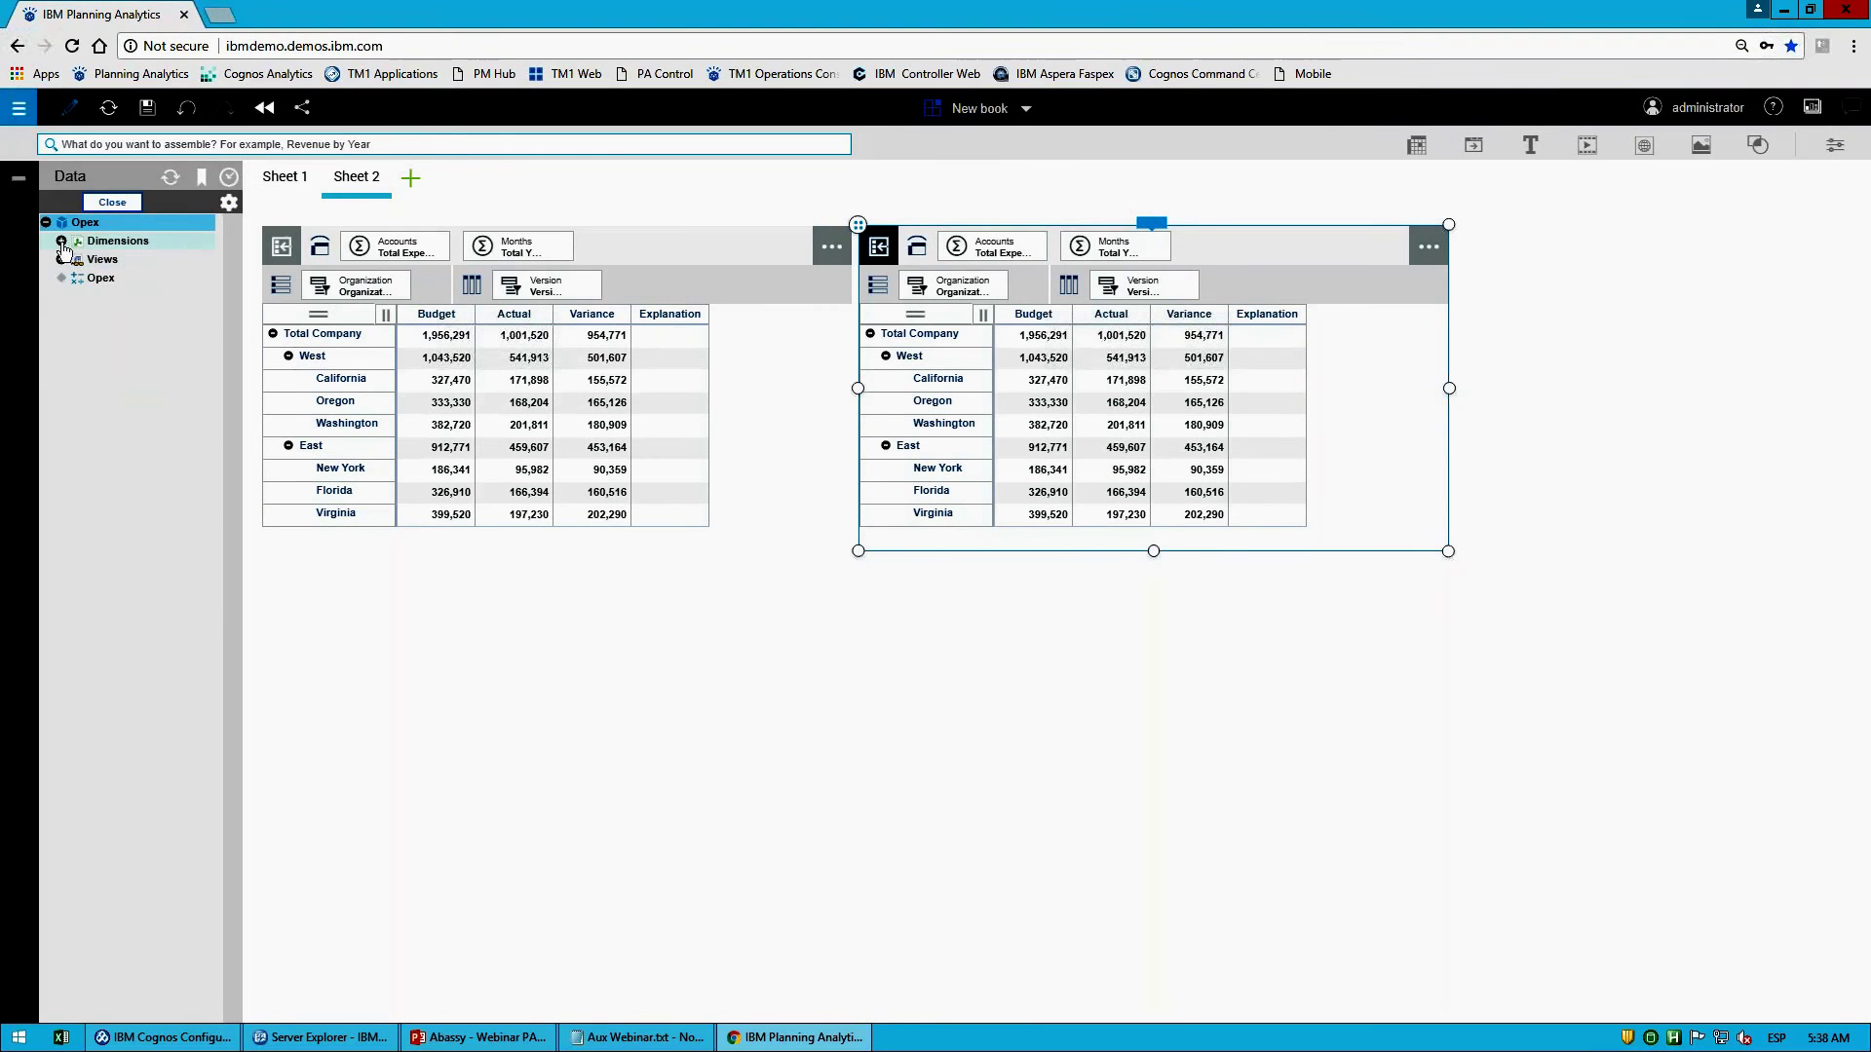
# Step: Replace Organization on the duplicated view's rows with the By VP hierarchy, and expand VP1 and VP2
pyautogui.click(62, 241)
pyautogui.click(77, 297)
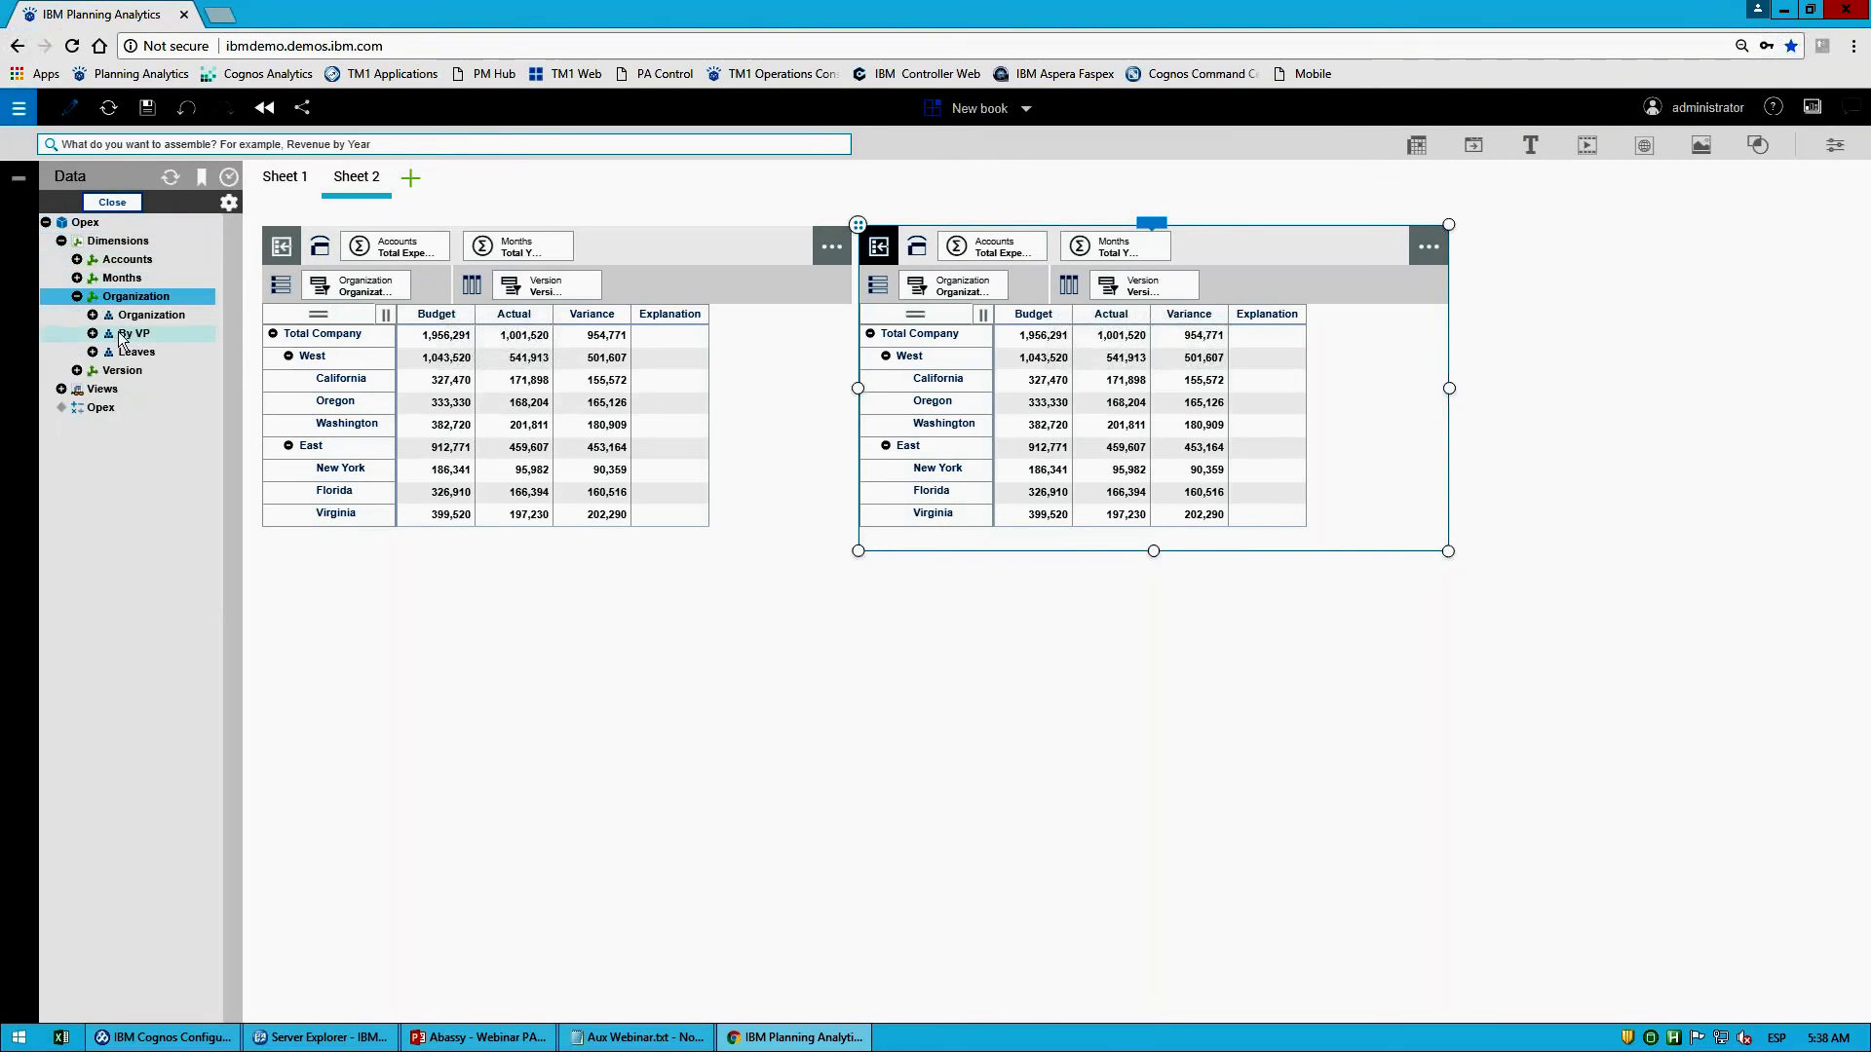
pyautogui.moveTo(117, 336); pyautogui.dragTo(933, 360)
pyautogui.click(886, 378)
pyautogui.click(886, 355)
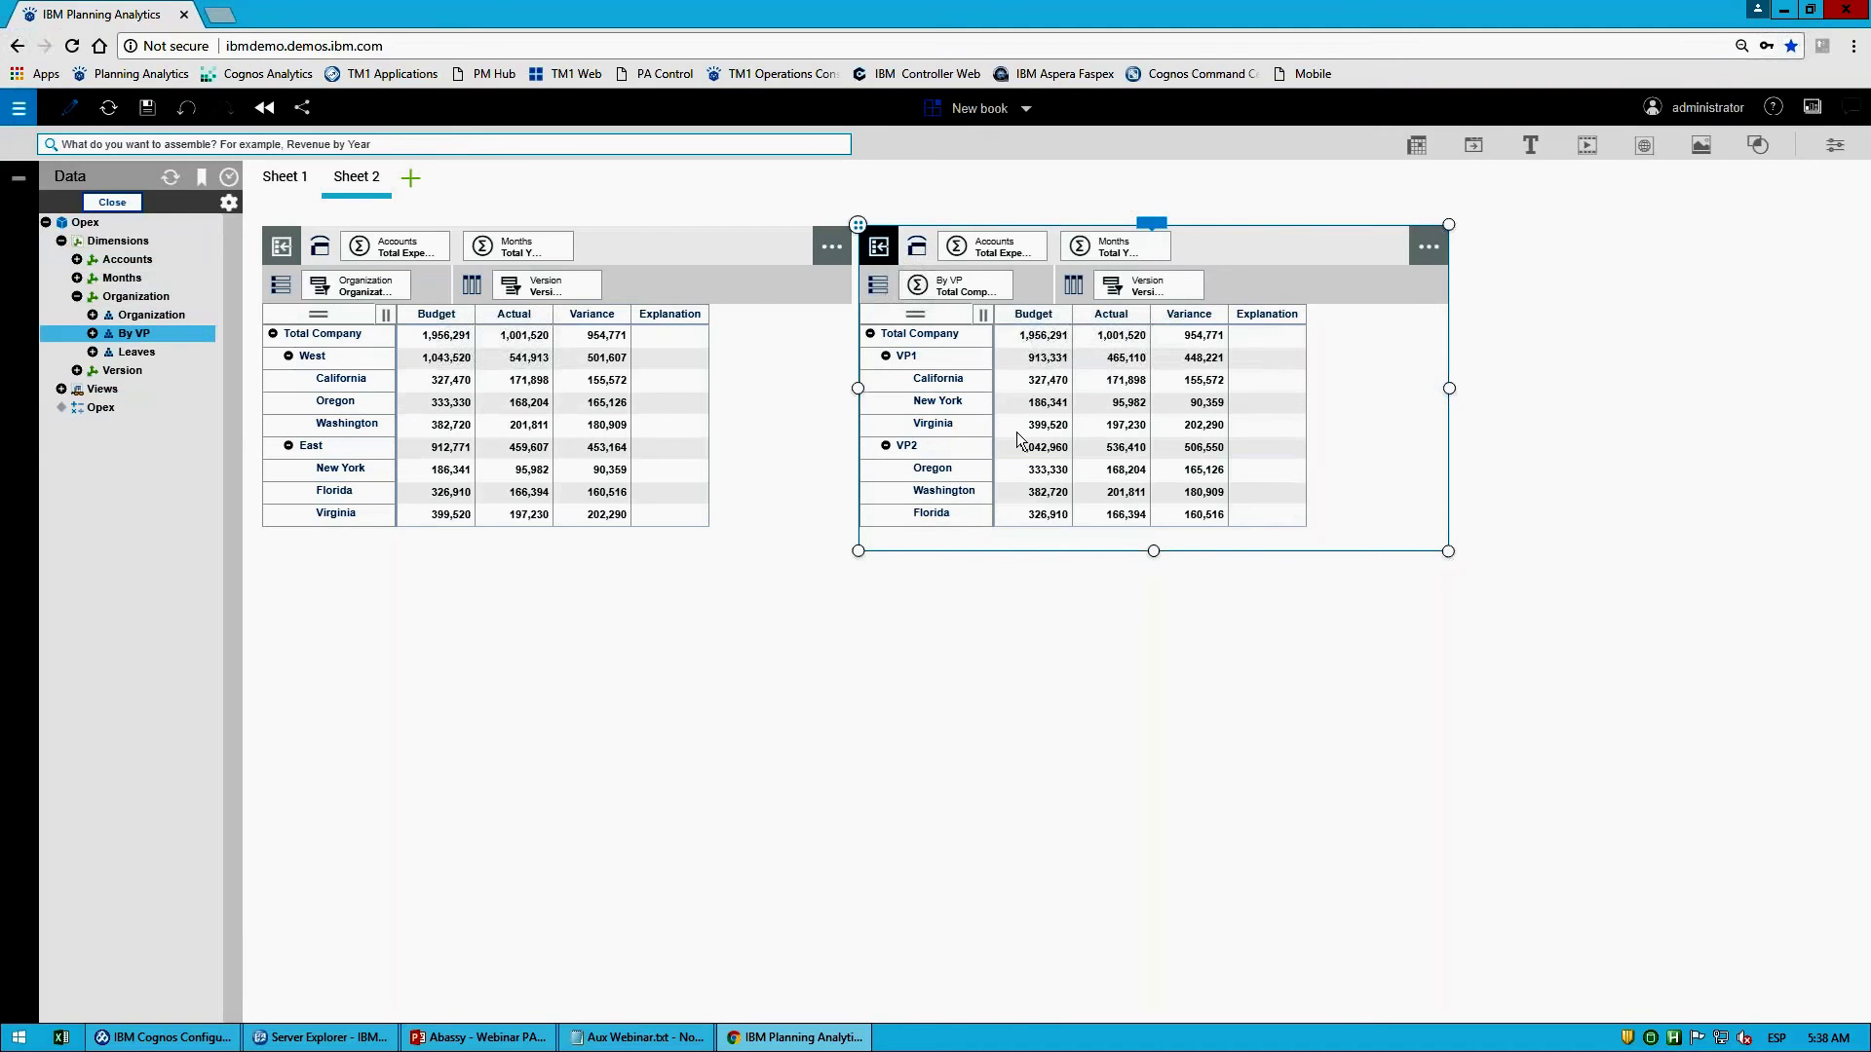
# Step: Open the By VP hierarchy for editing, move Oregon from VP2 to VP1, and update the duplicated view
pyautogui.rightClick(147, 334)
pyautogui.click(201, 362)
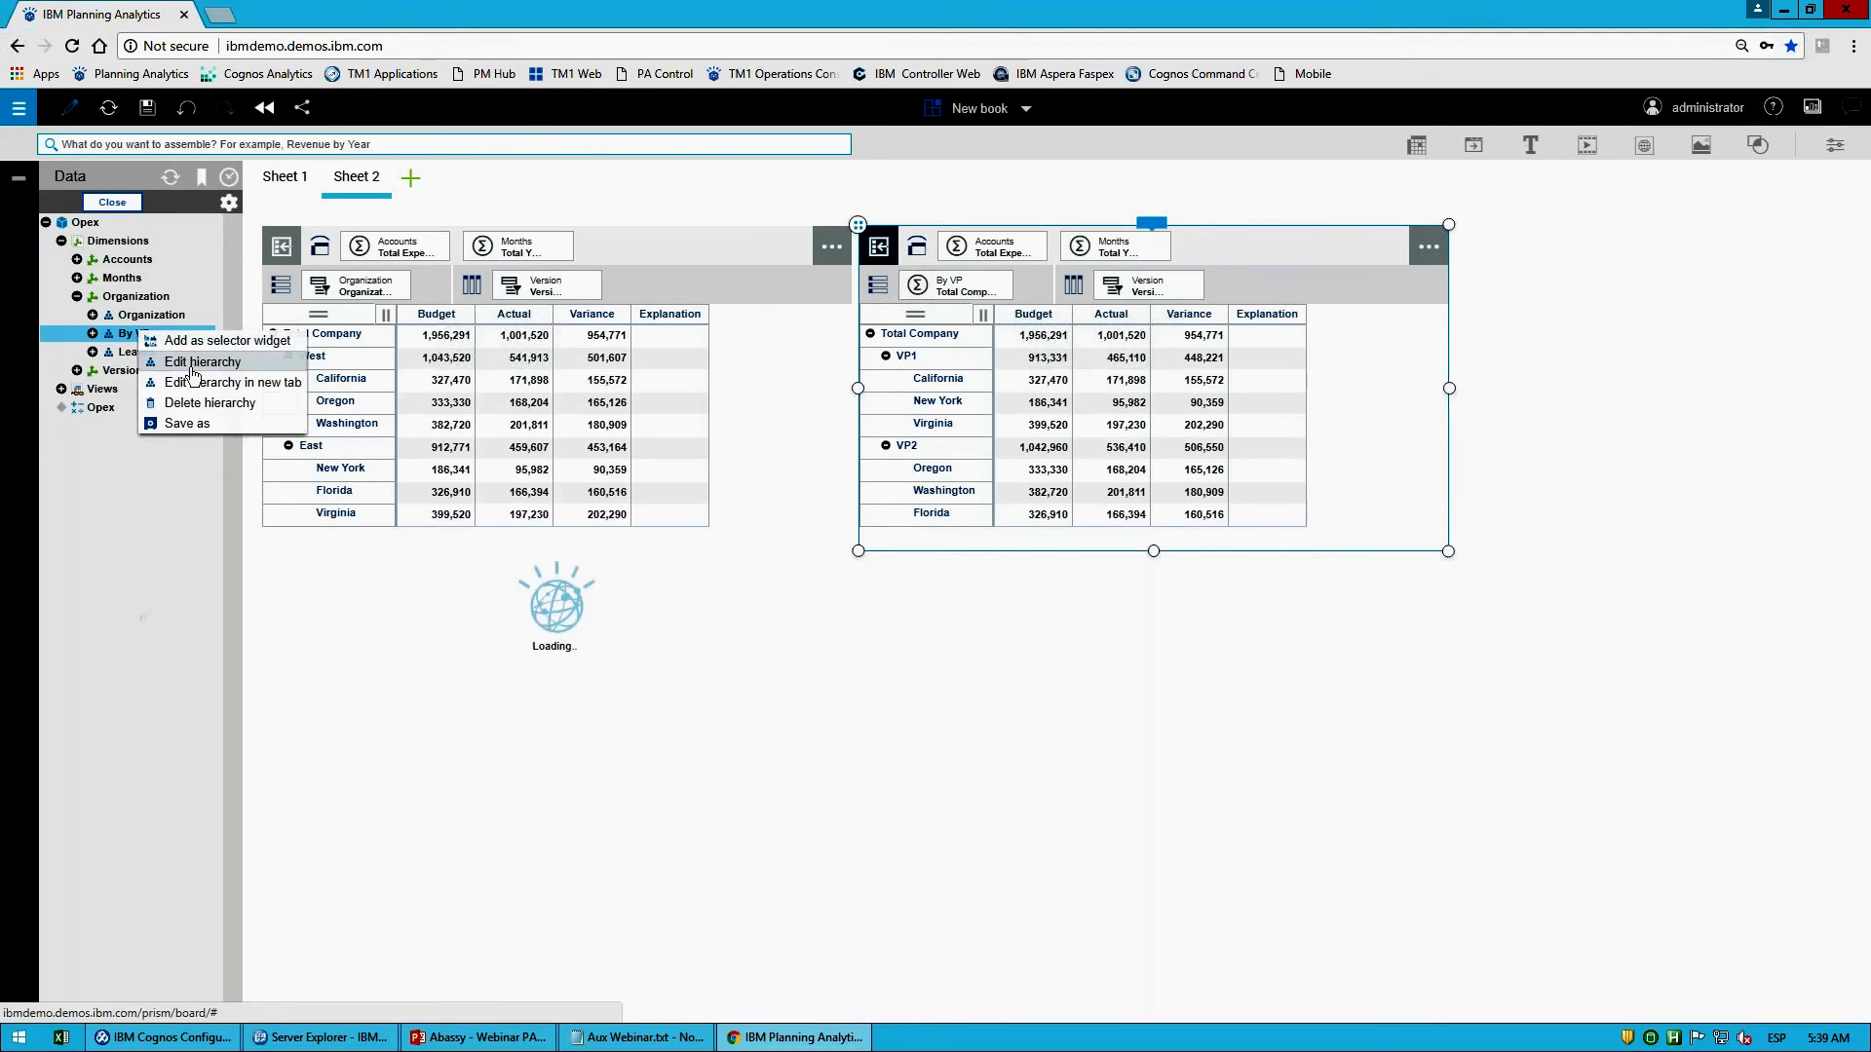
pyautogui.moveTo(386, 796); pyautogui.dragTo(386, 696)
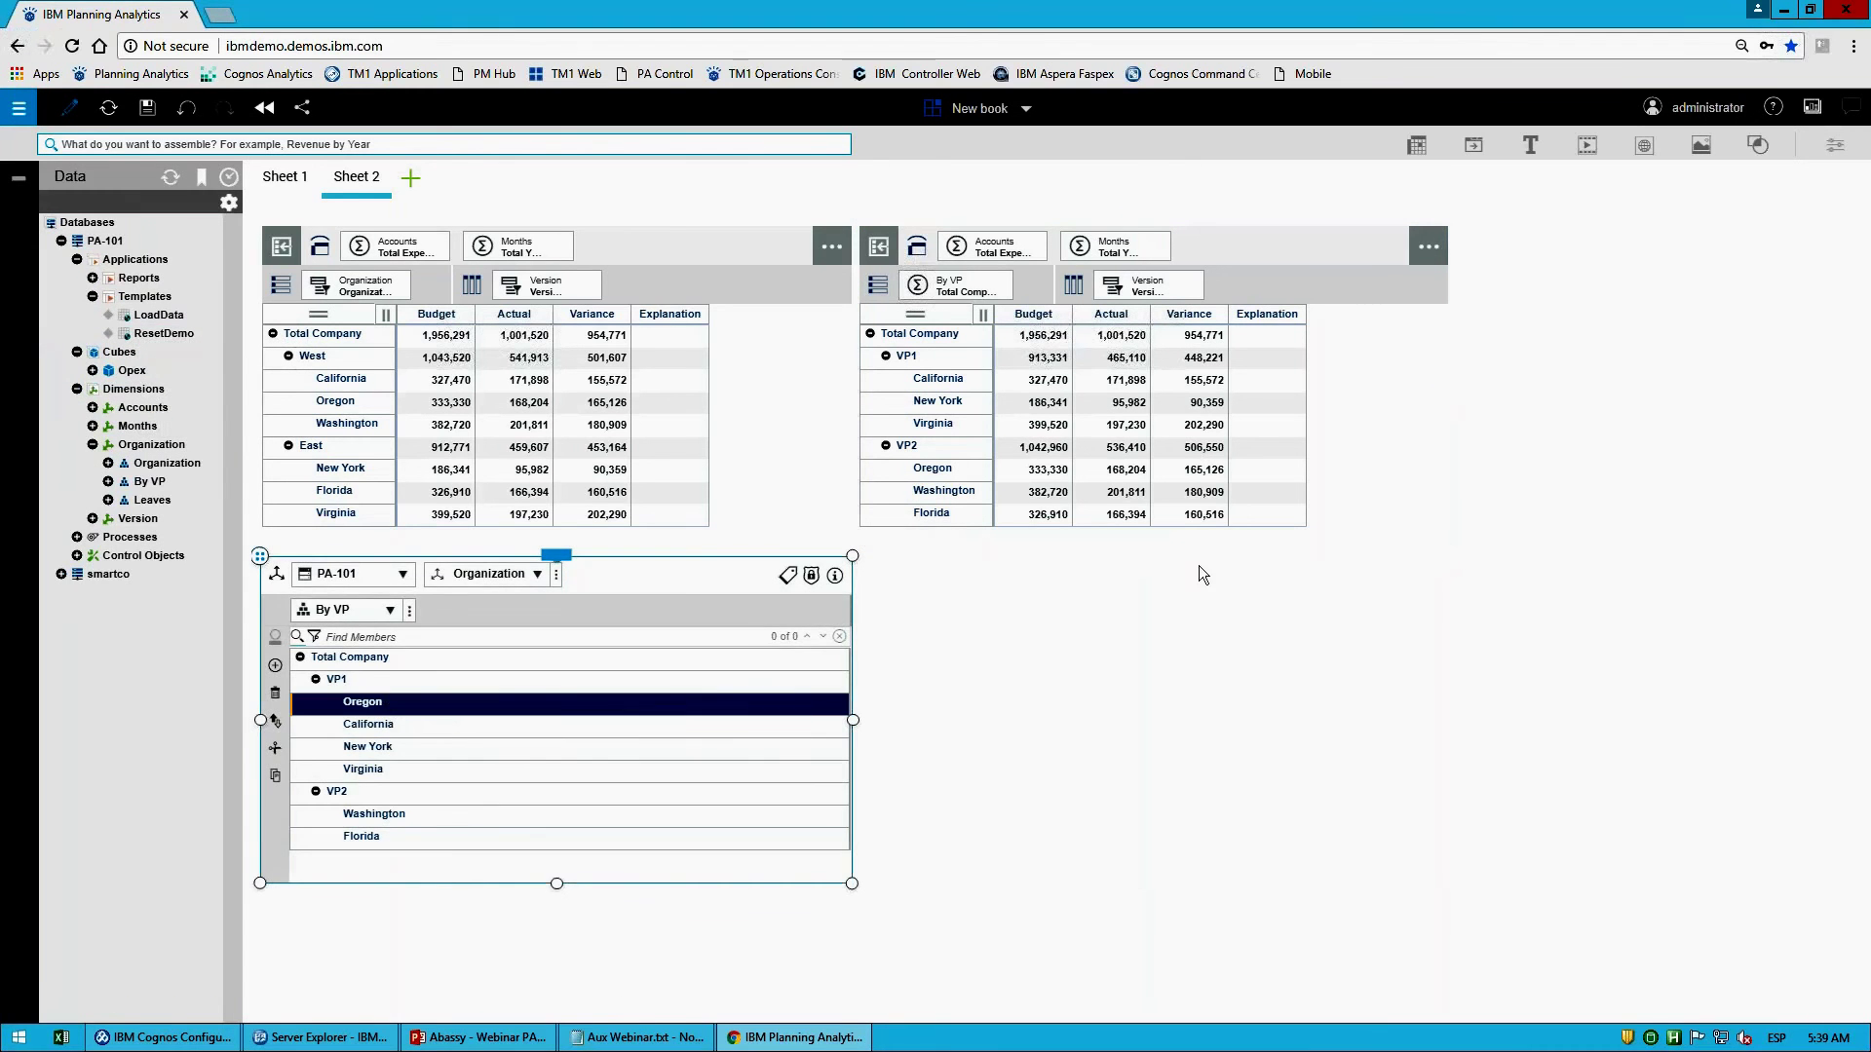
pyautogui.click(1370, 392)
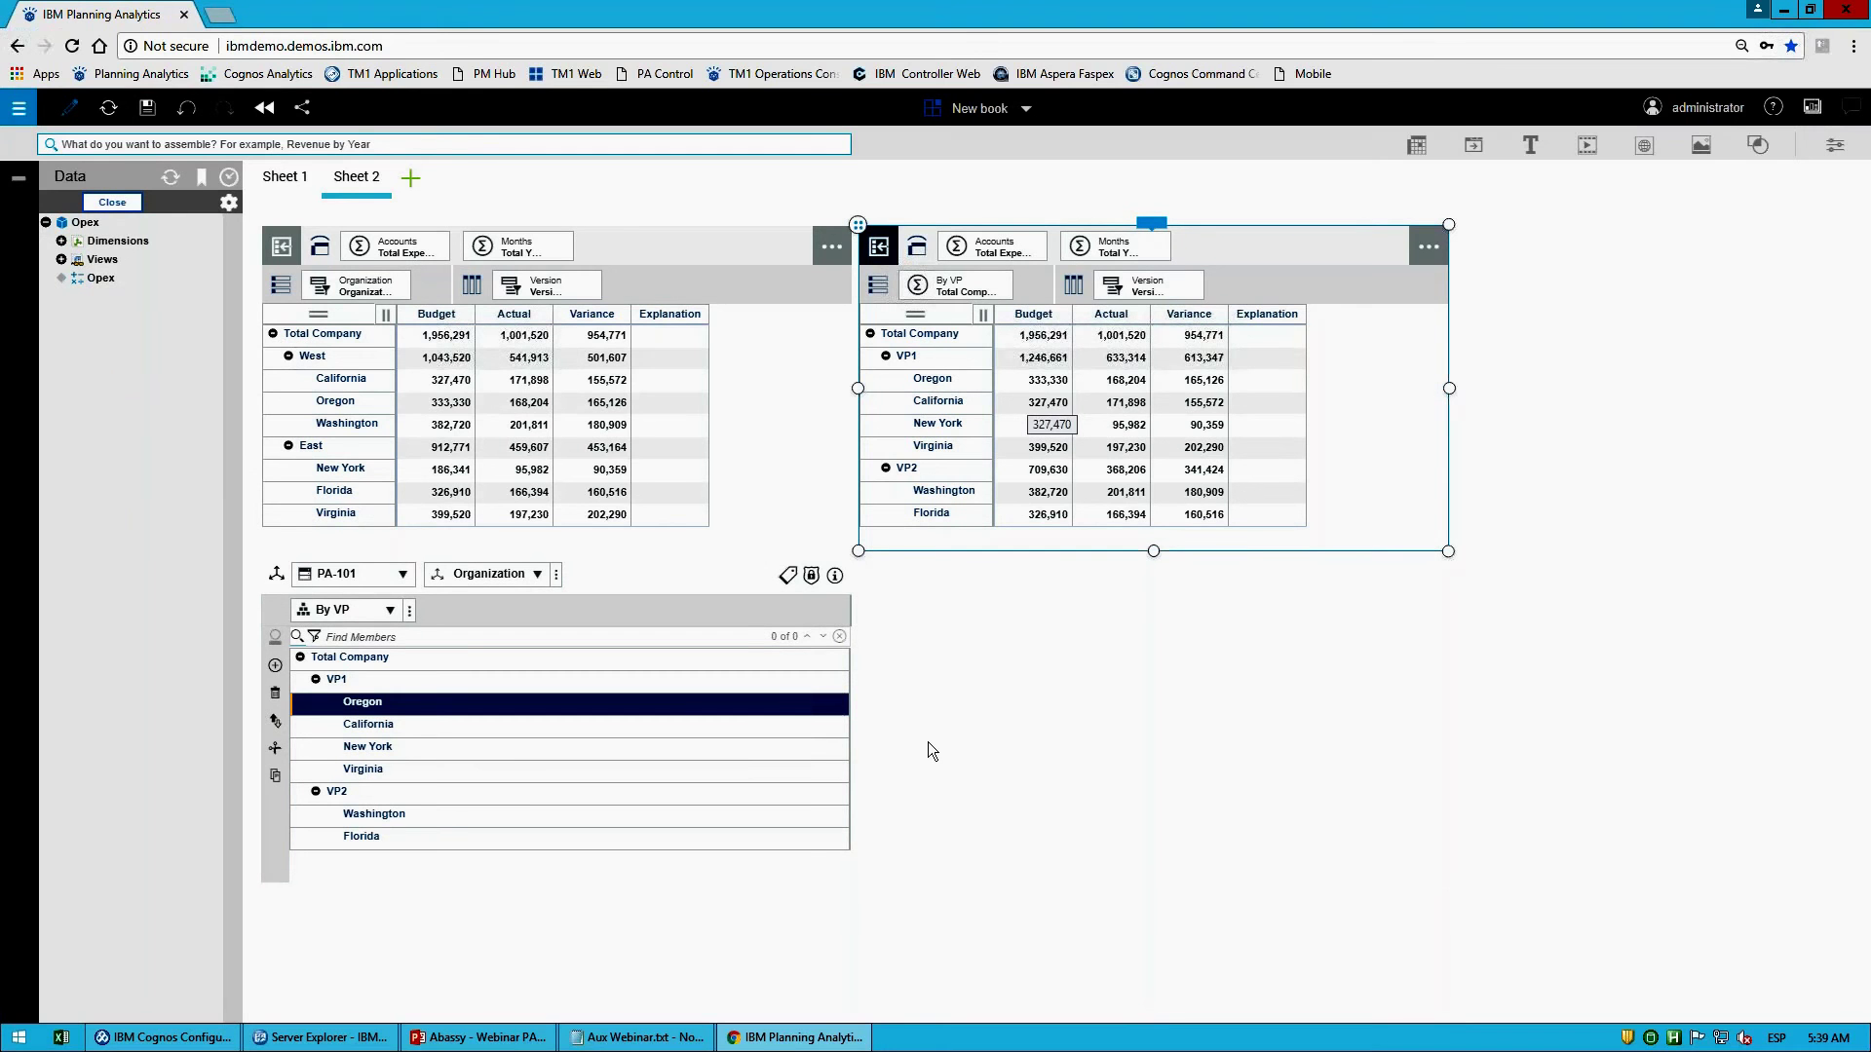
# Step: Switch to the PowerPoint presentation and start the slide show from the Planning Analytics for Excel (PAx) slide
pyautogui.click(522, 1040)
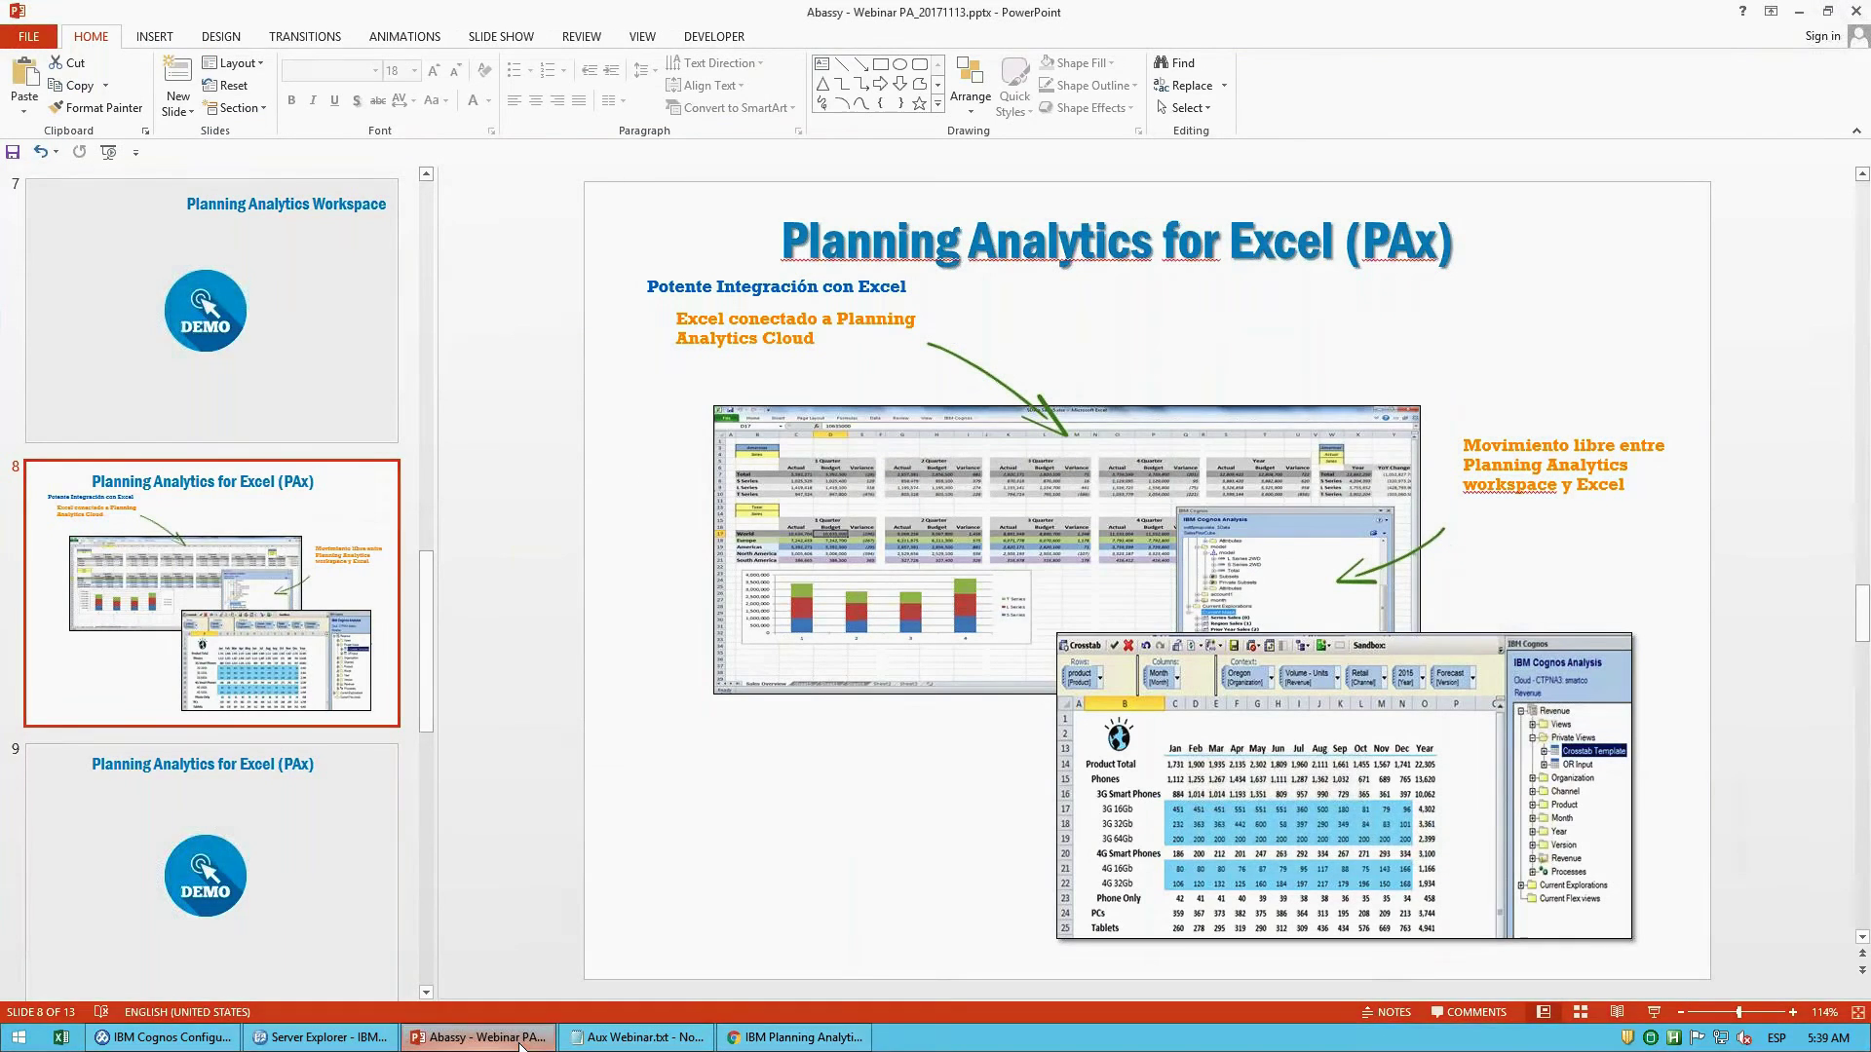
pyautogui.hotkey('shift', 'F5')
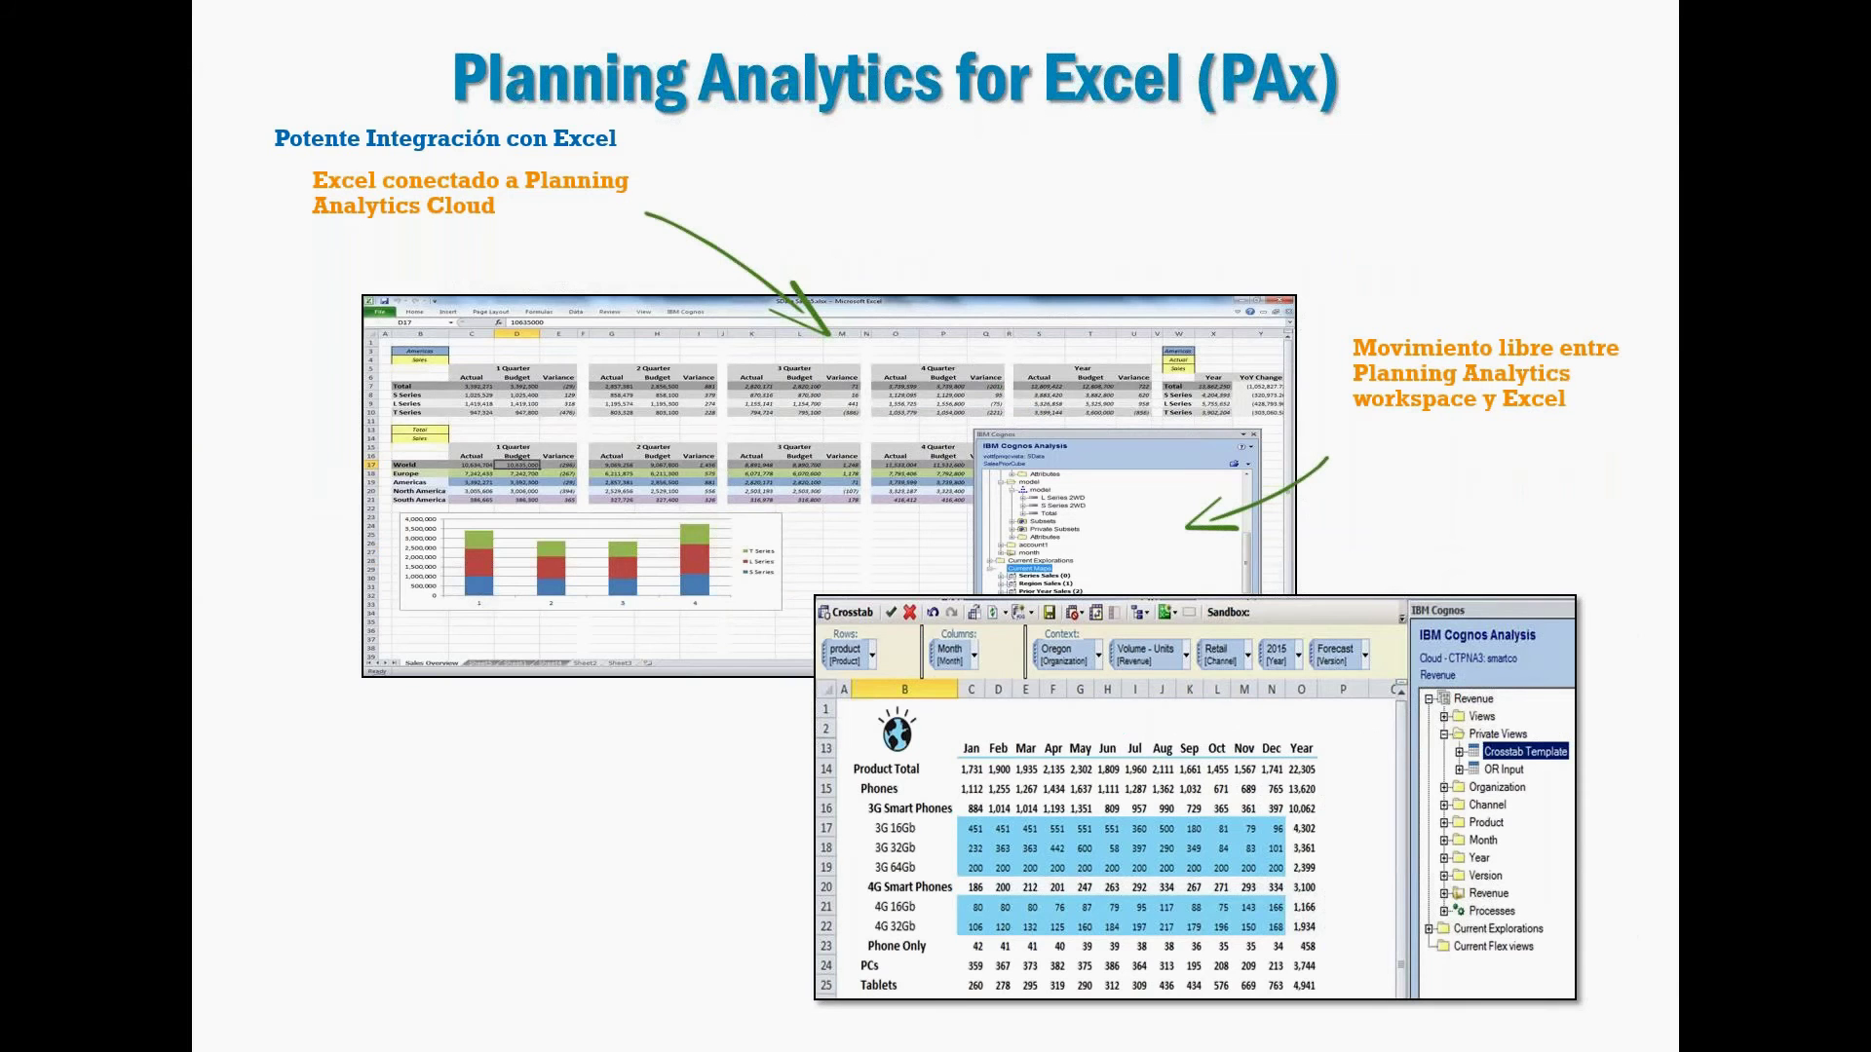
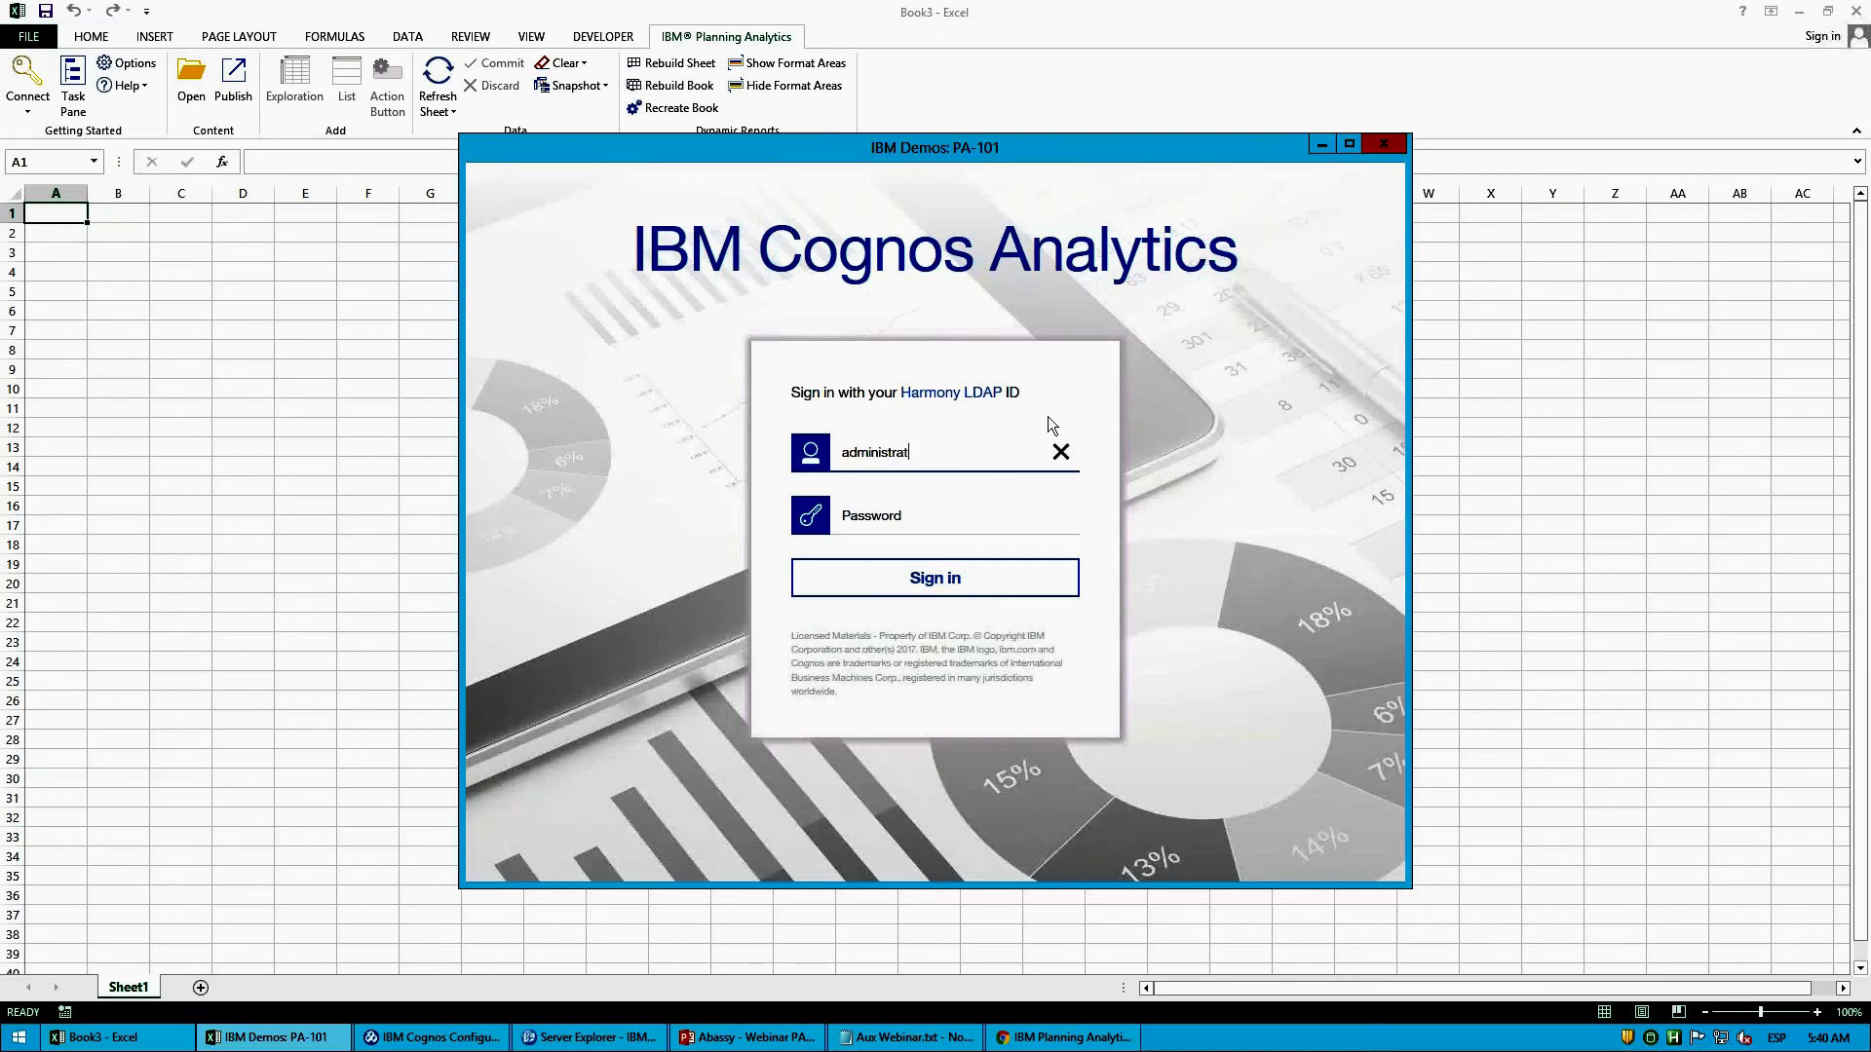
# Step: Enter the account password in the PA-101 sign-in window and sign in to Planning Analytics from Excel
pyautogui.press('Tab')
pyautogui.write('********')
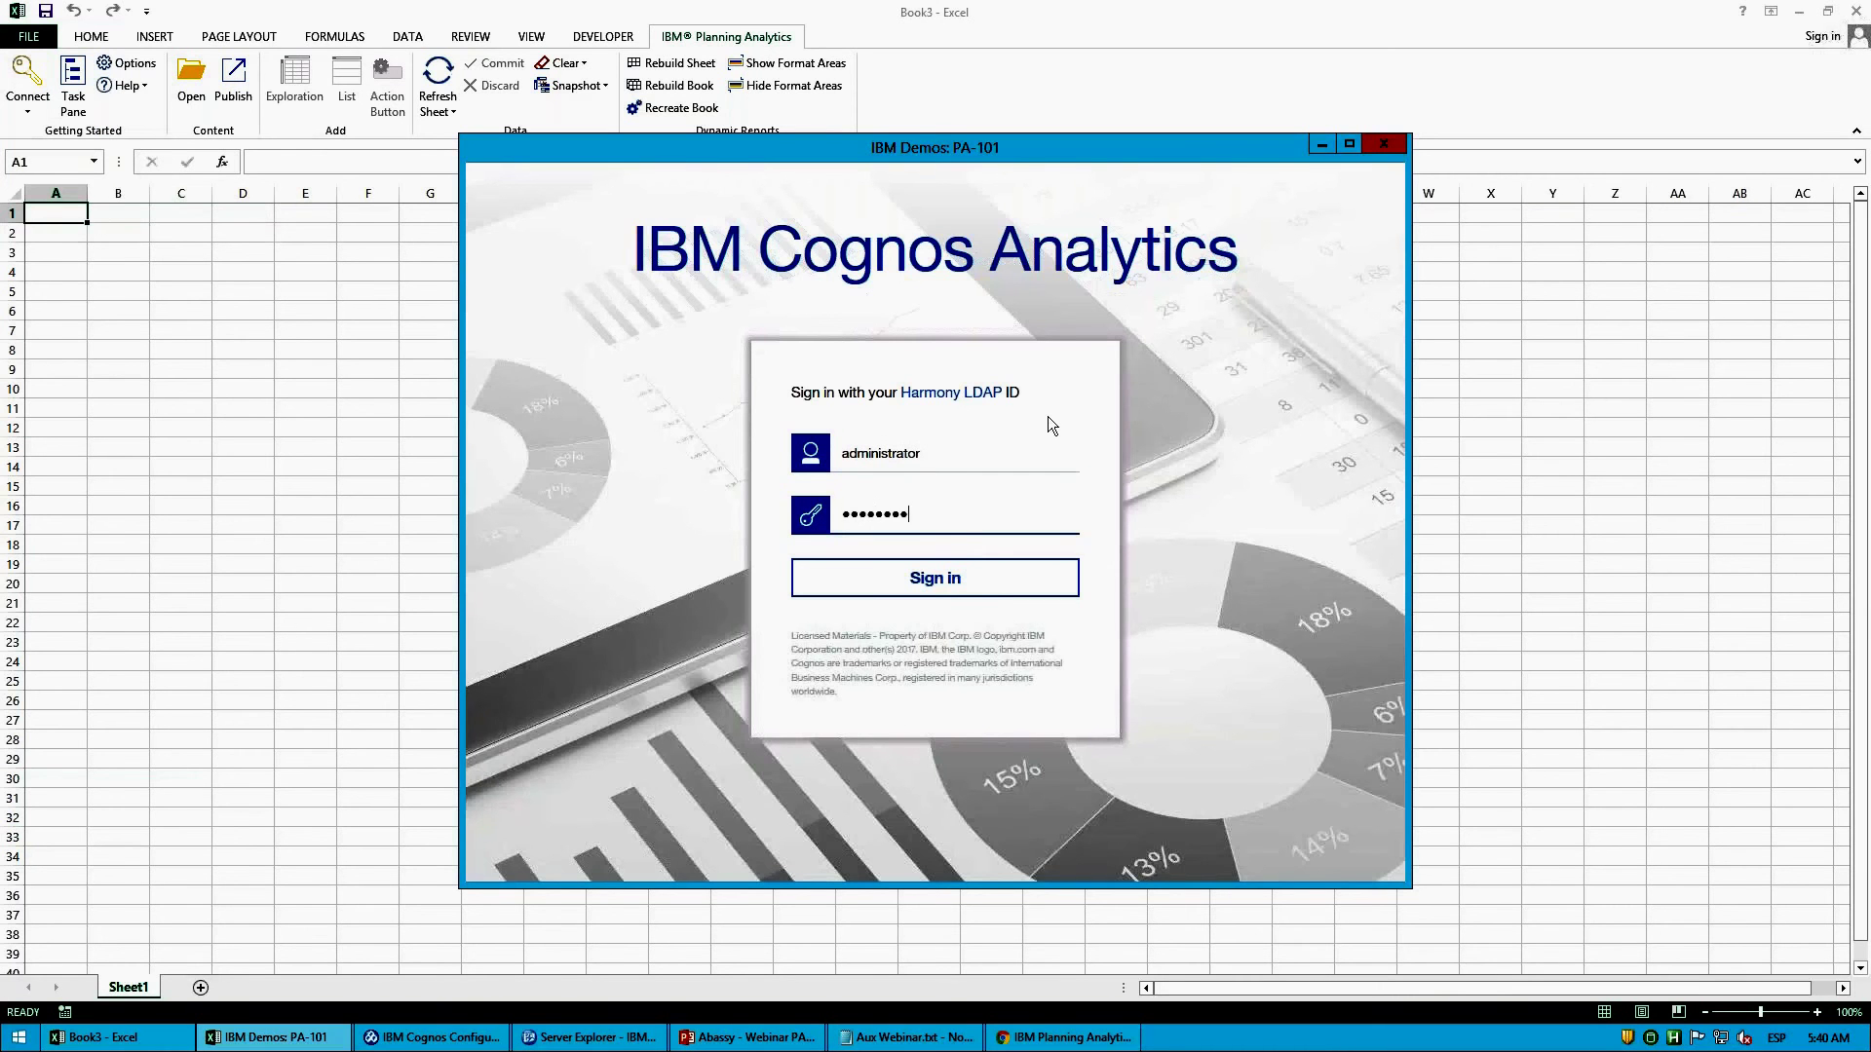
pyautogui.press('Return')
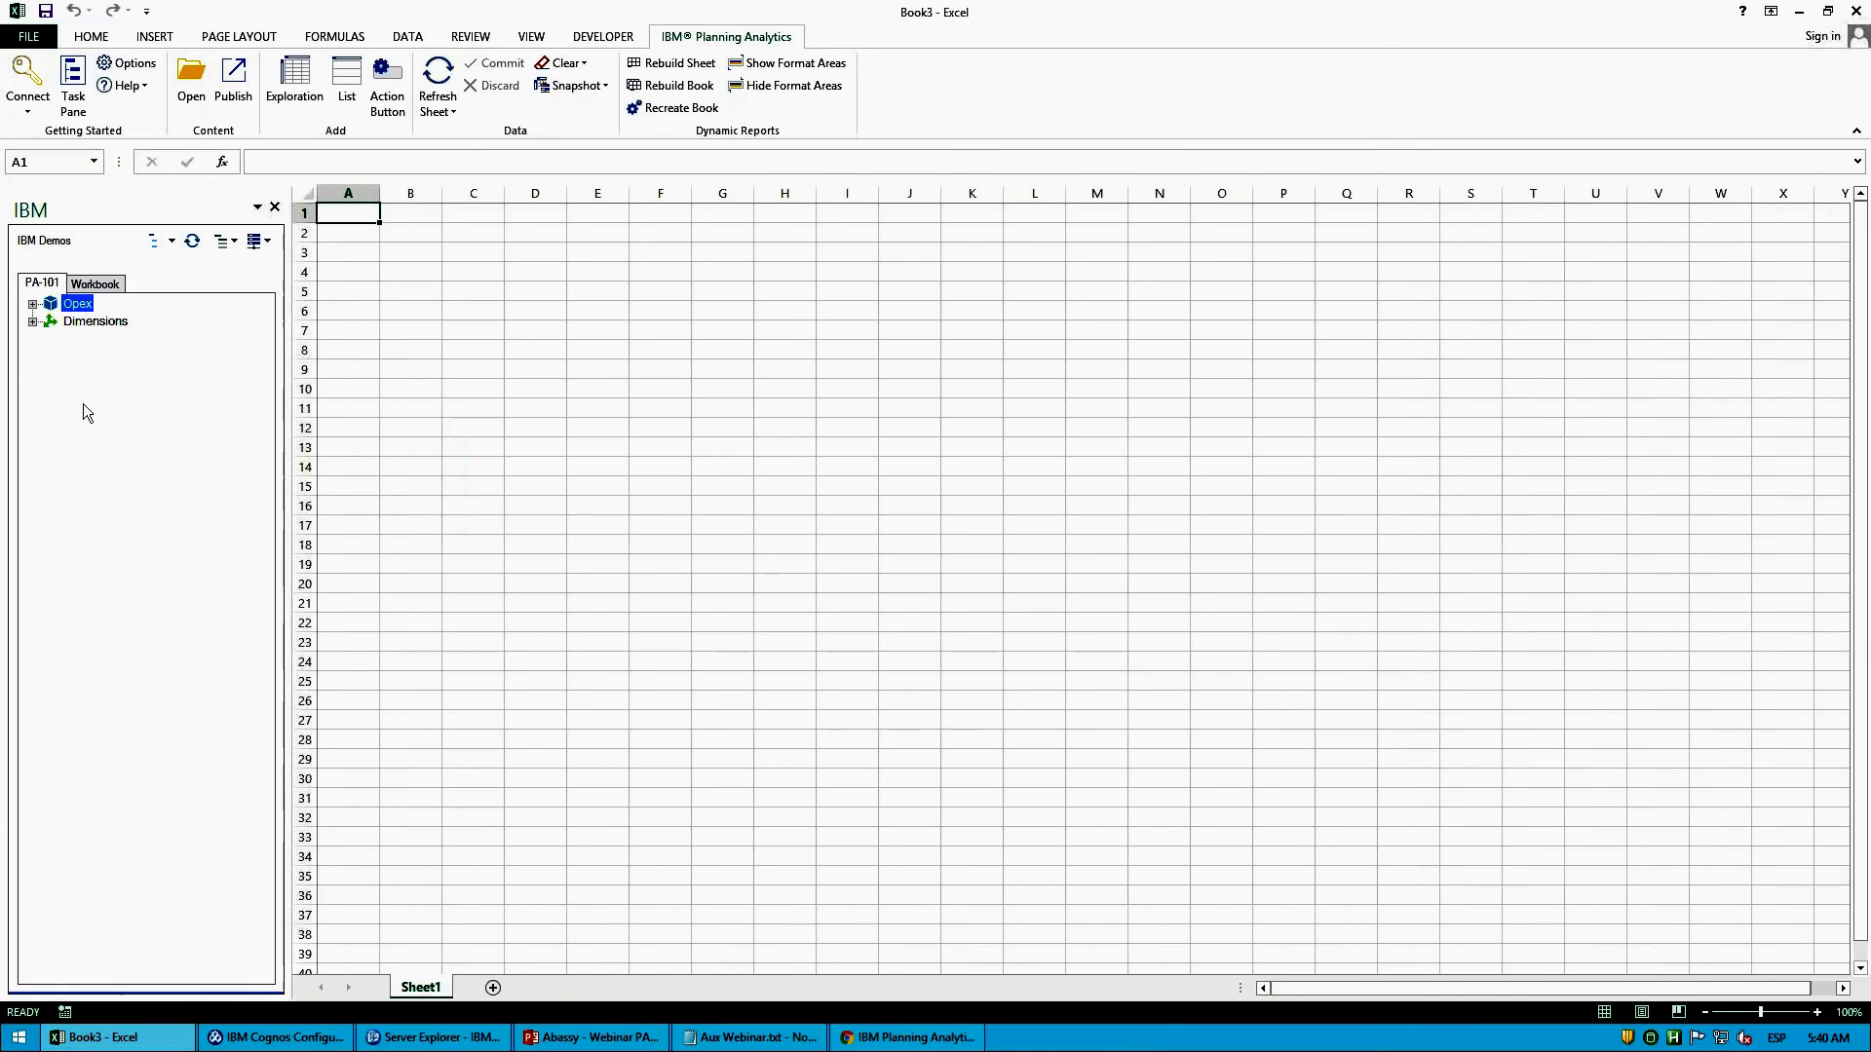
# Step: Expand the Opex cube's views and open the Default view as an exploration on this sheet
pyautogui.click(33, 305)
pyautogui.doubleClick(93, 322)
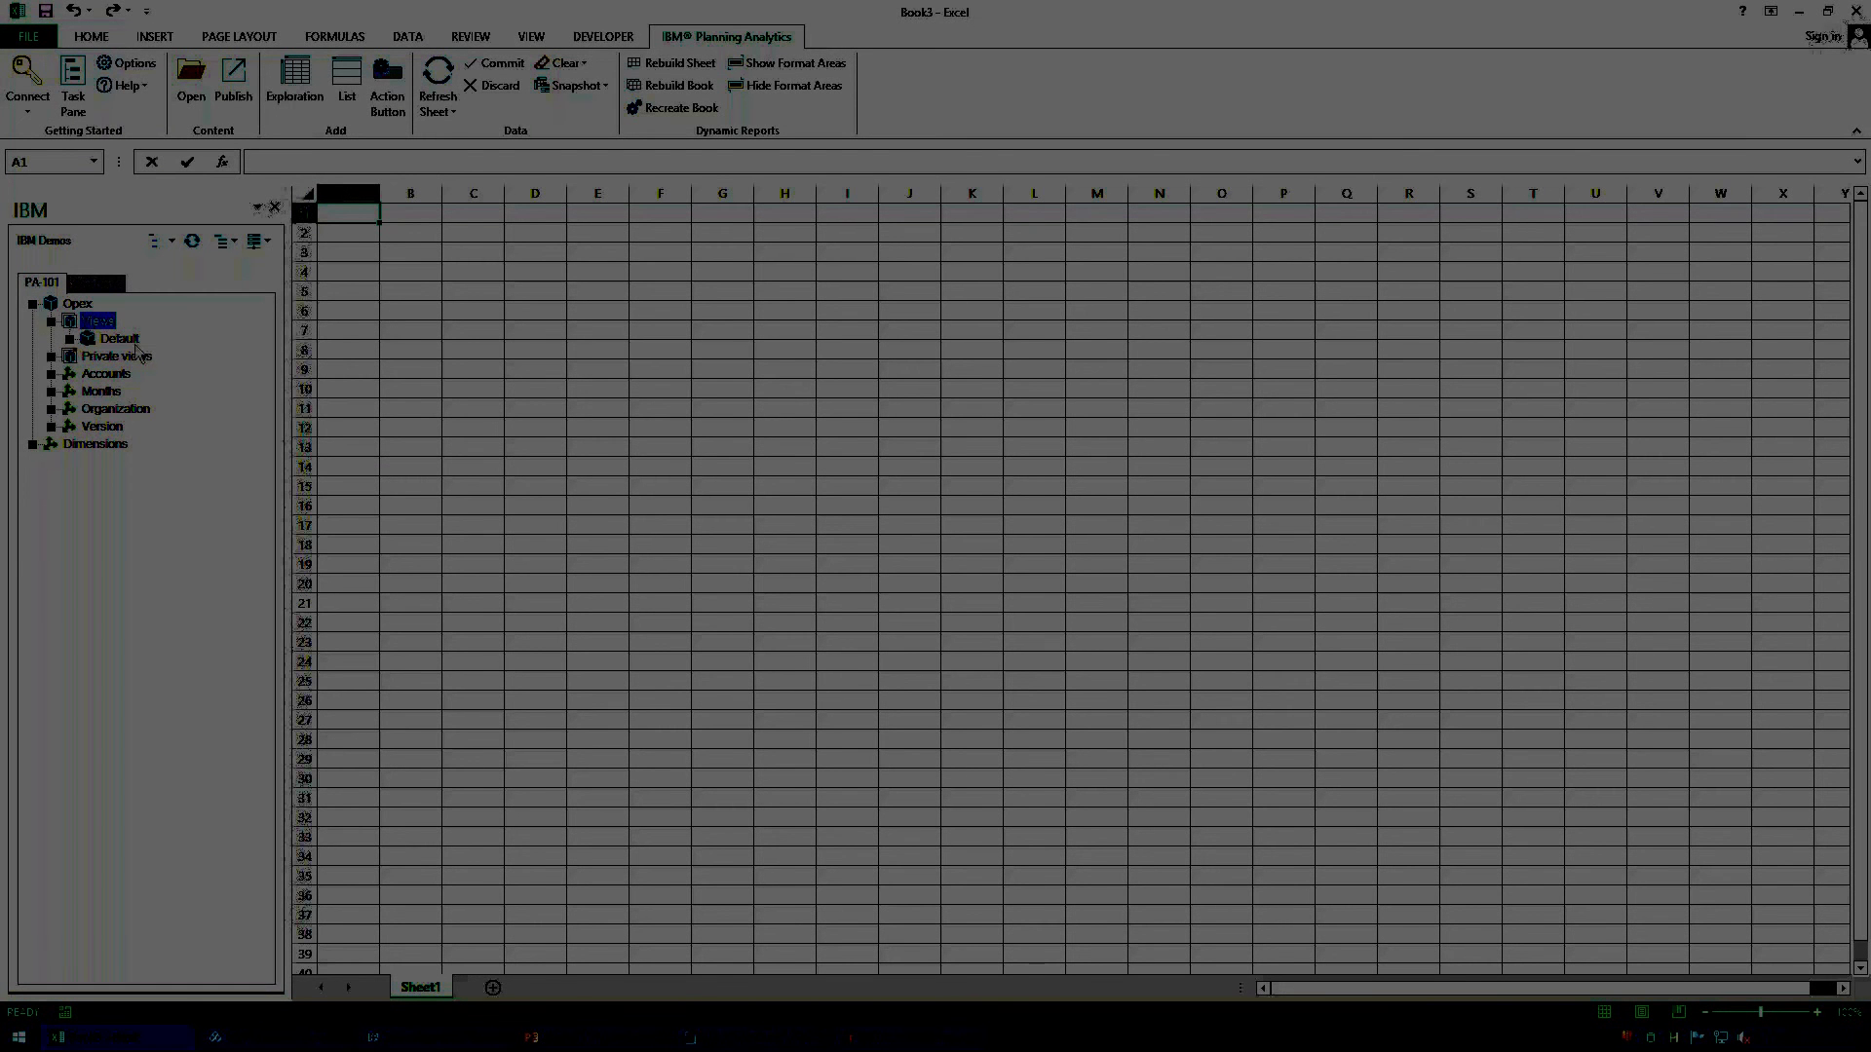
pyautogui.click(133, 341)
pyautogui.rightClick(133, 341)
pyautogui.moveTo(265, 437)
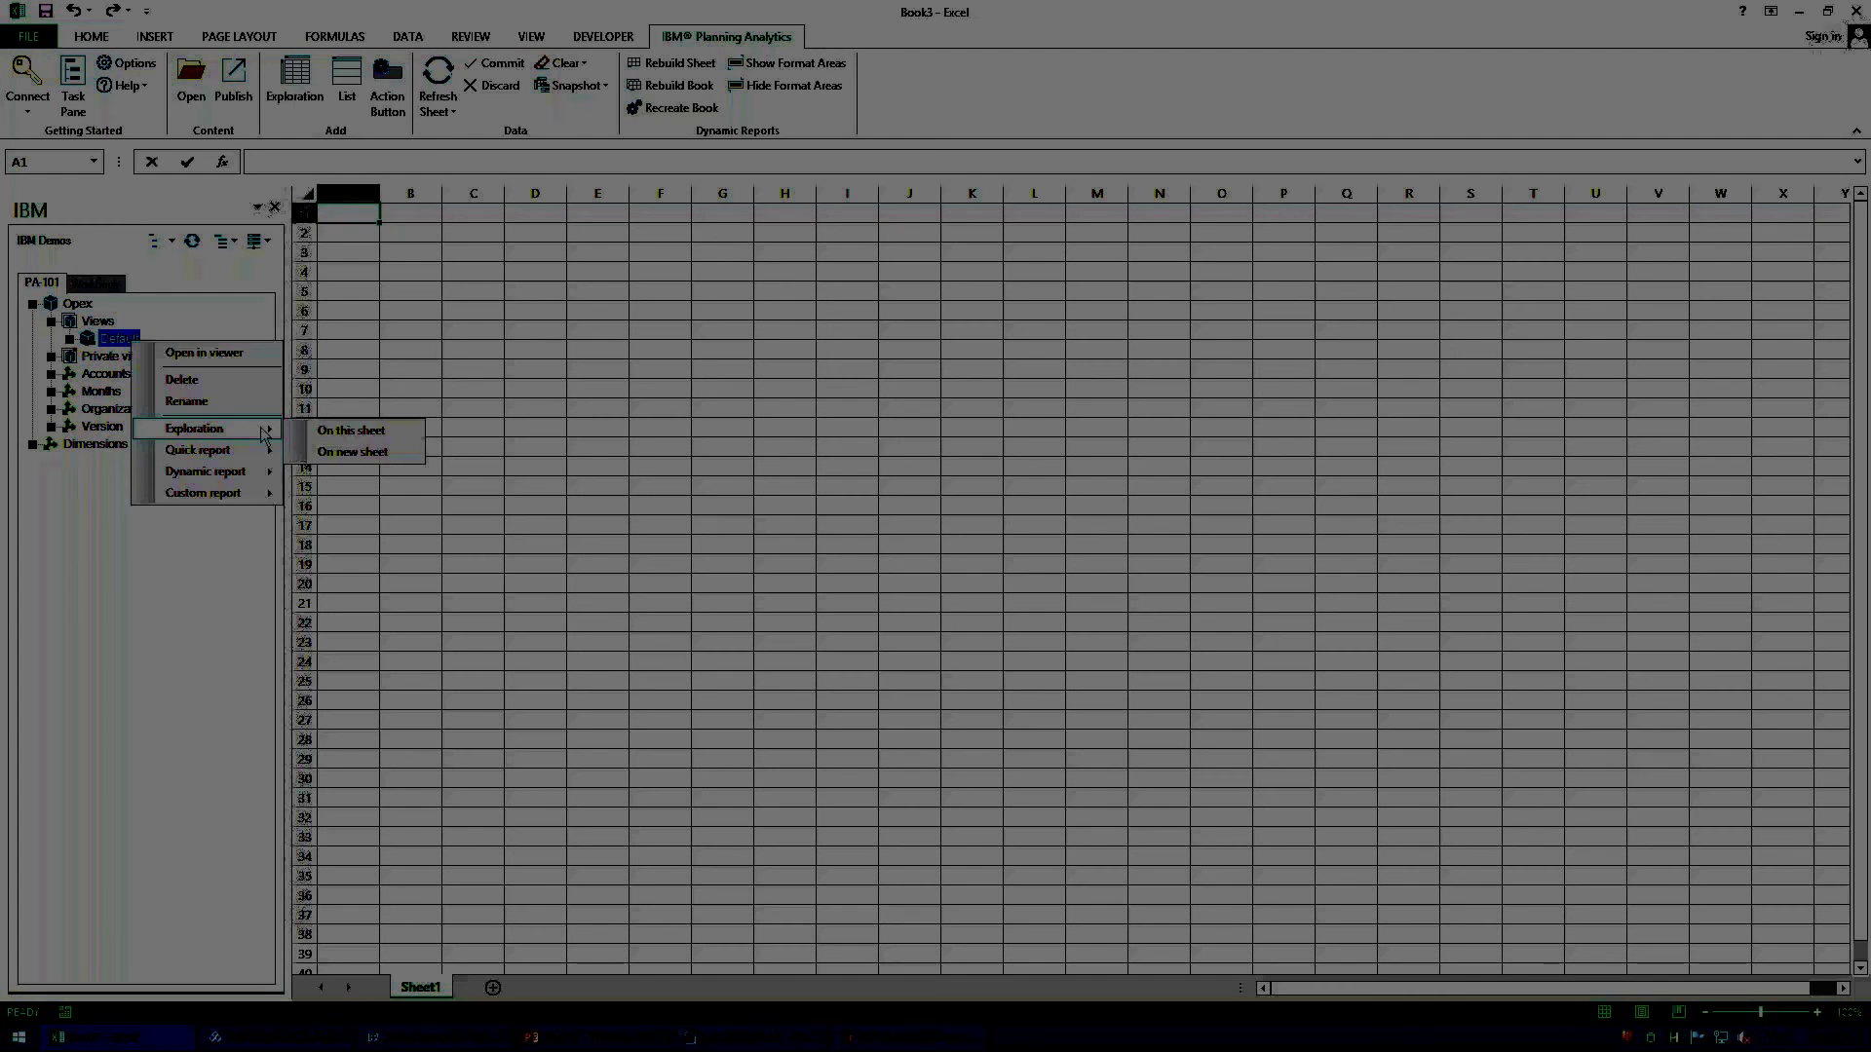
pyautogui.click(351, 434)
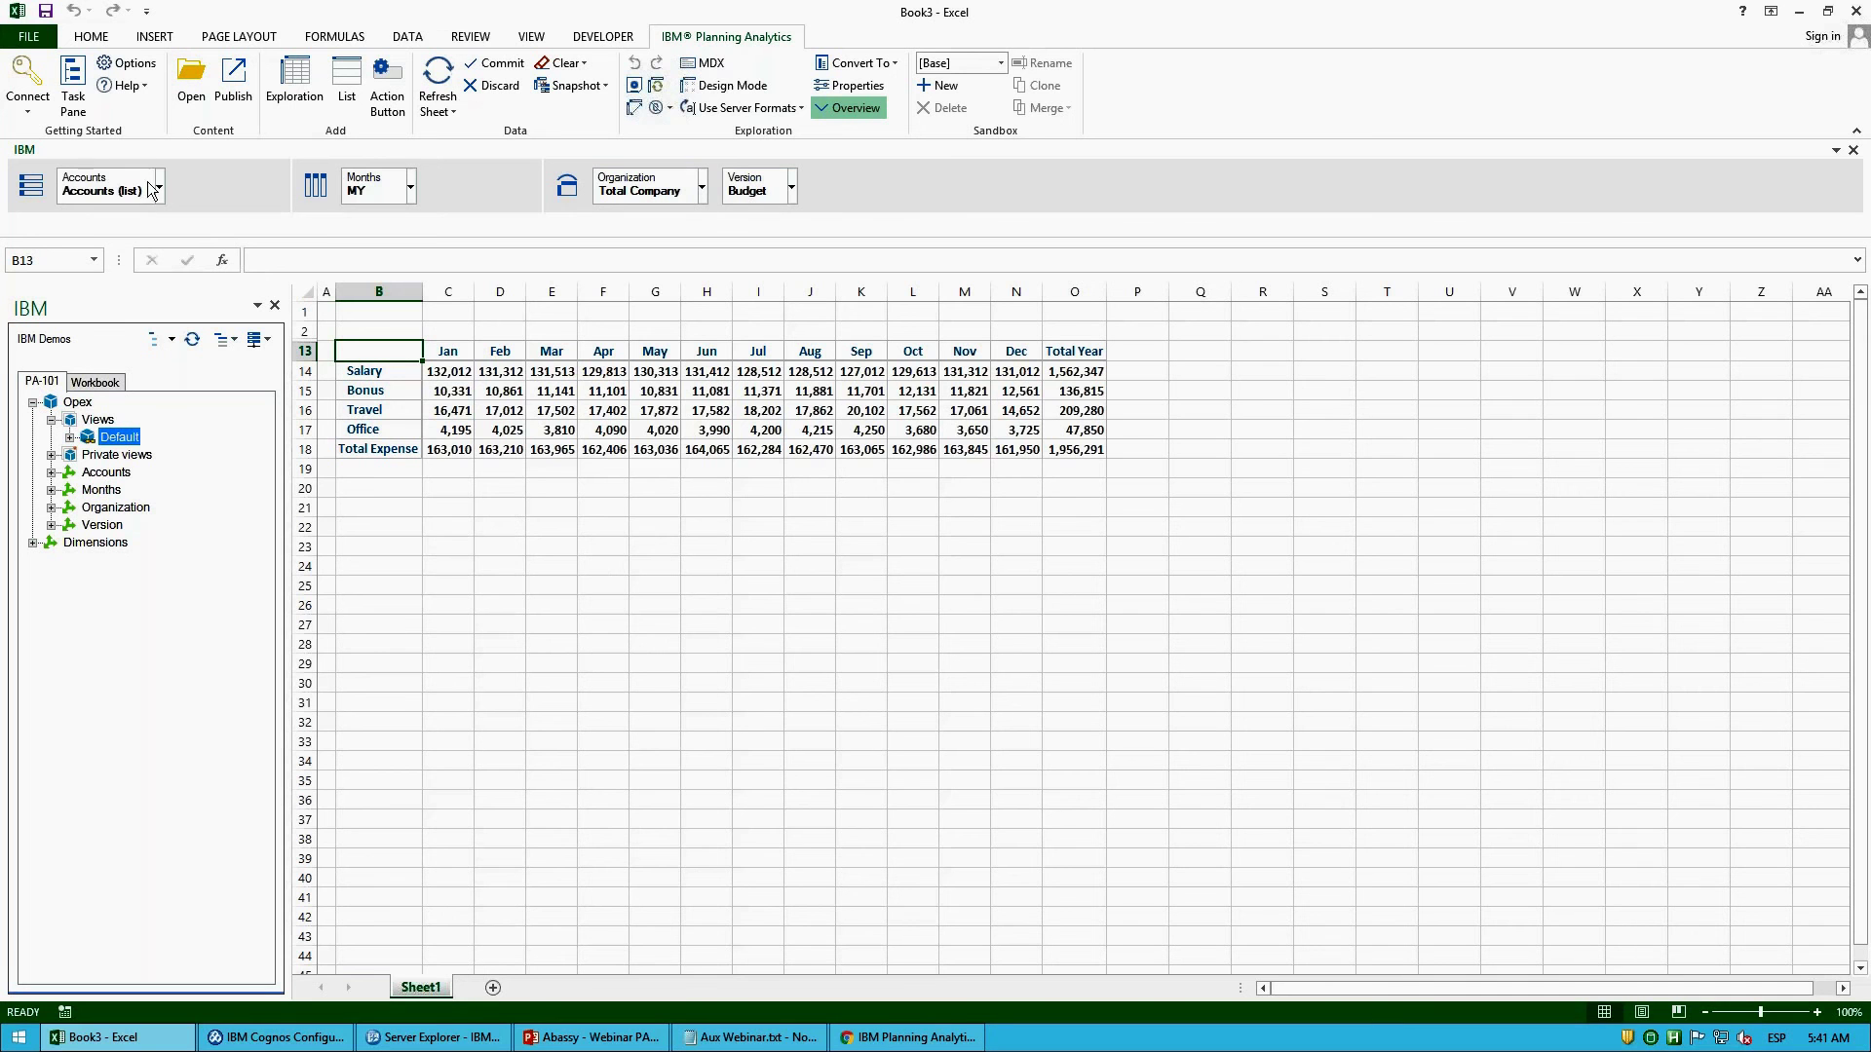
# Step: Place Organization on the rows and Version on the columns, with Months set to Total Year and Accounts to Total Expense
pyautogui.moveTo(111, 186); pyautogui.dragTo(672, 189)
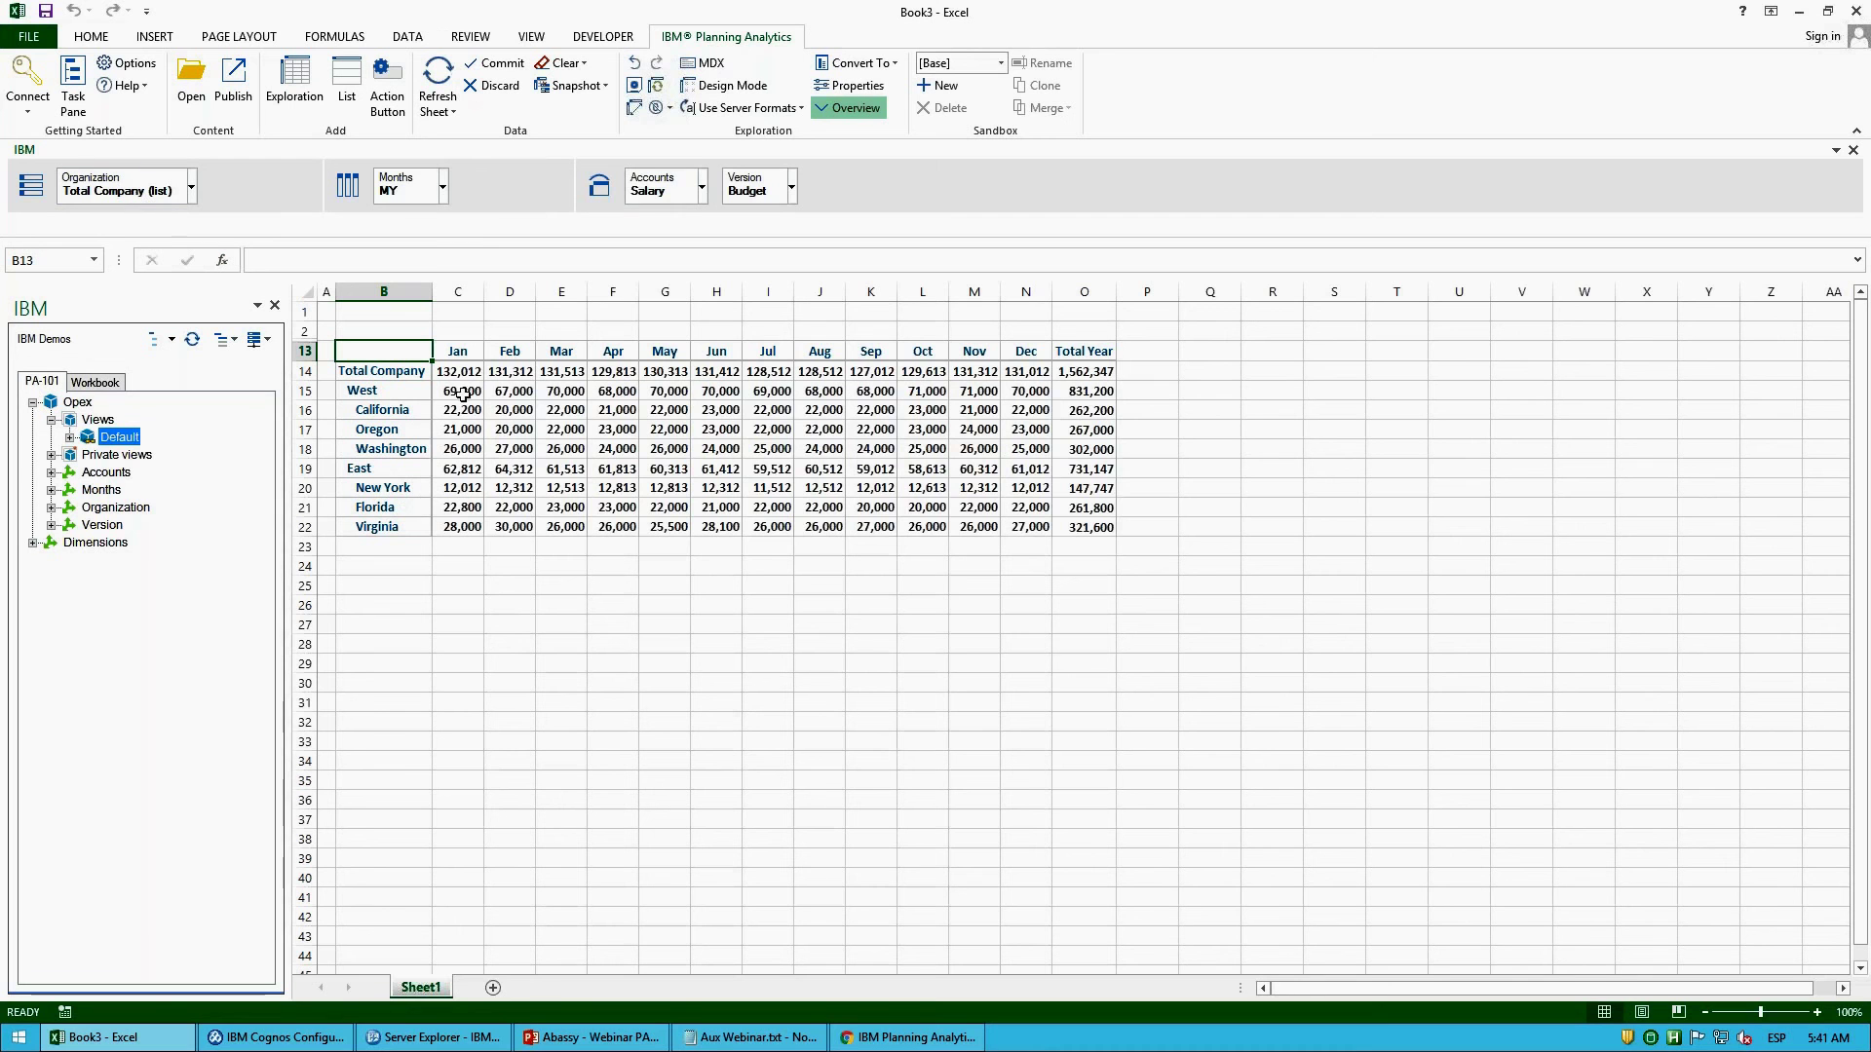
pyautogui.moveTo(409, 191); pyautogui.dragTo(778, 190)
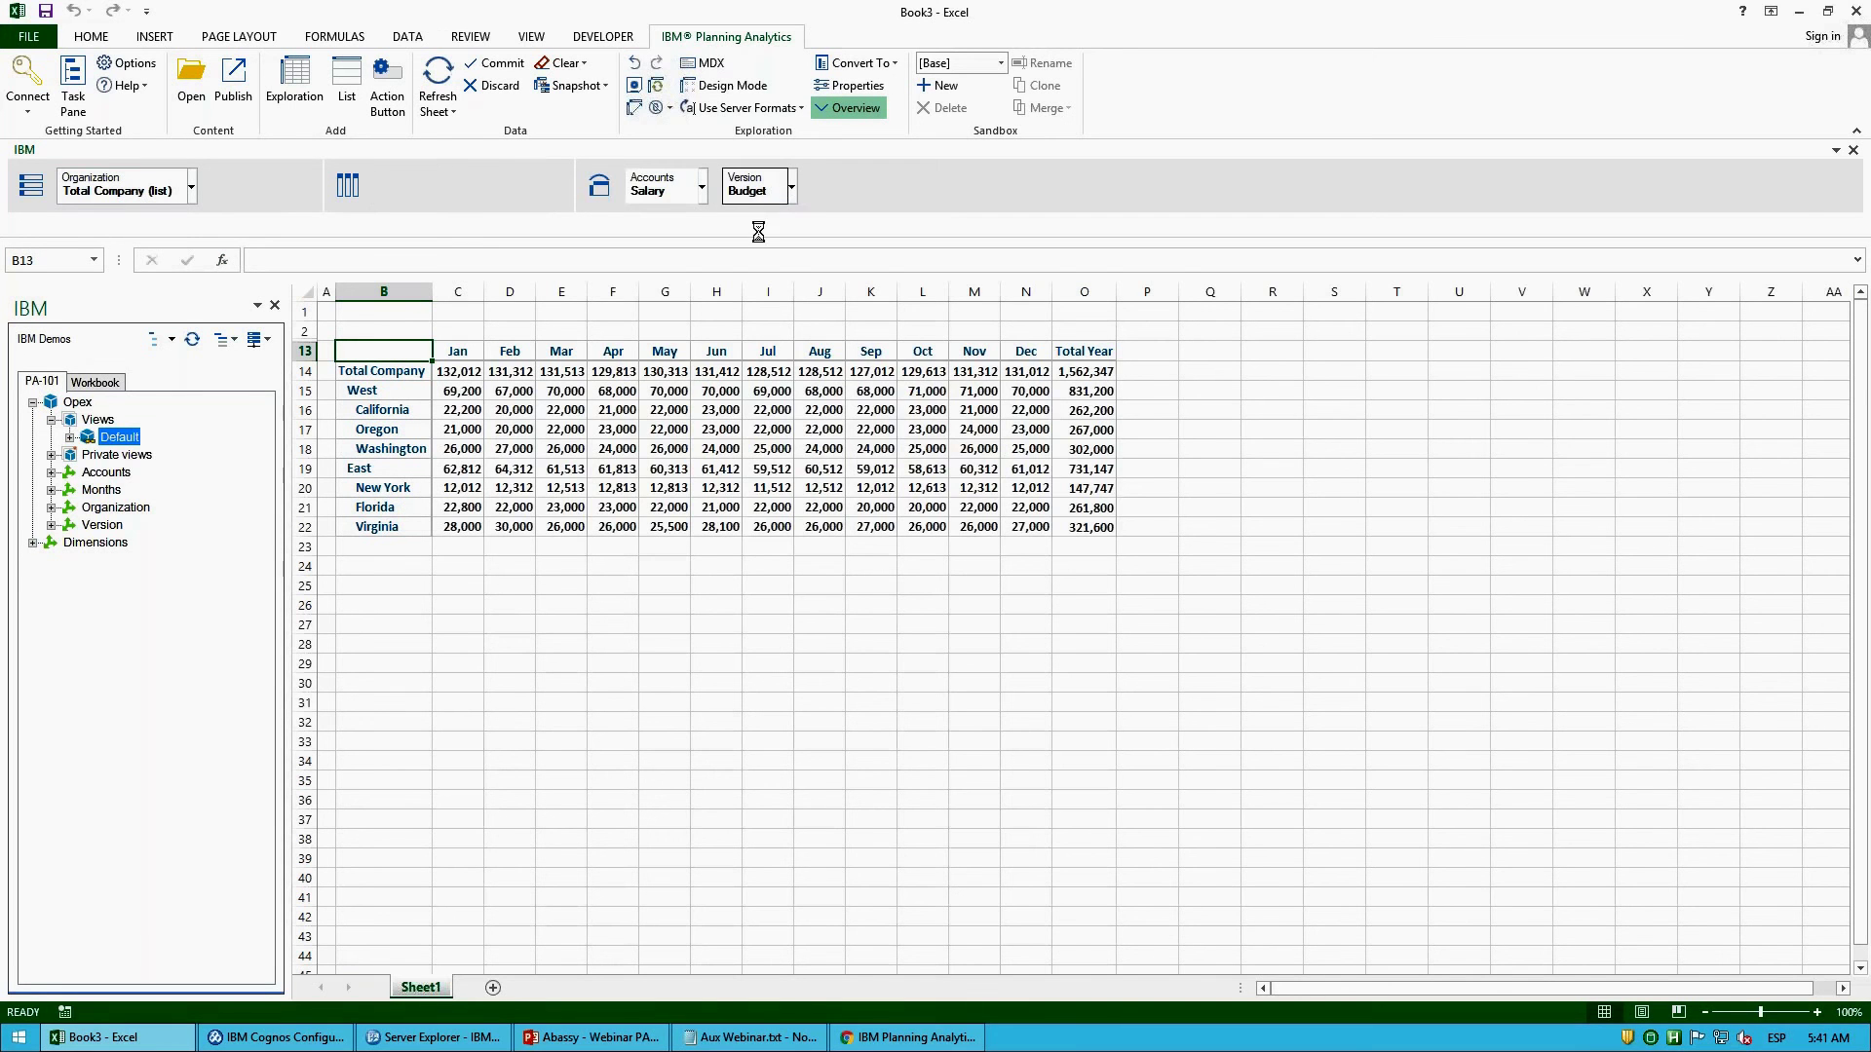
pyautogui.click(814, 186)
pyautogui.click(805, 539)
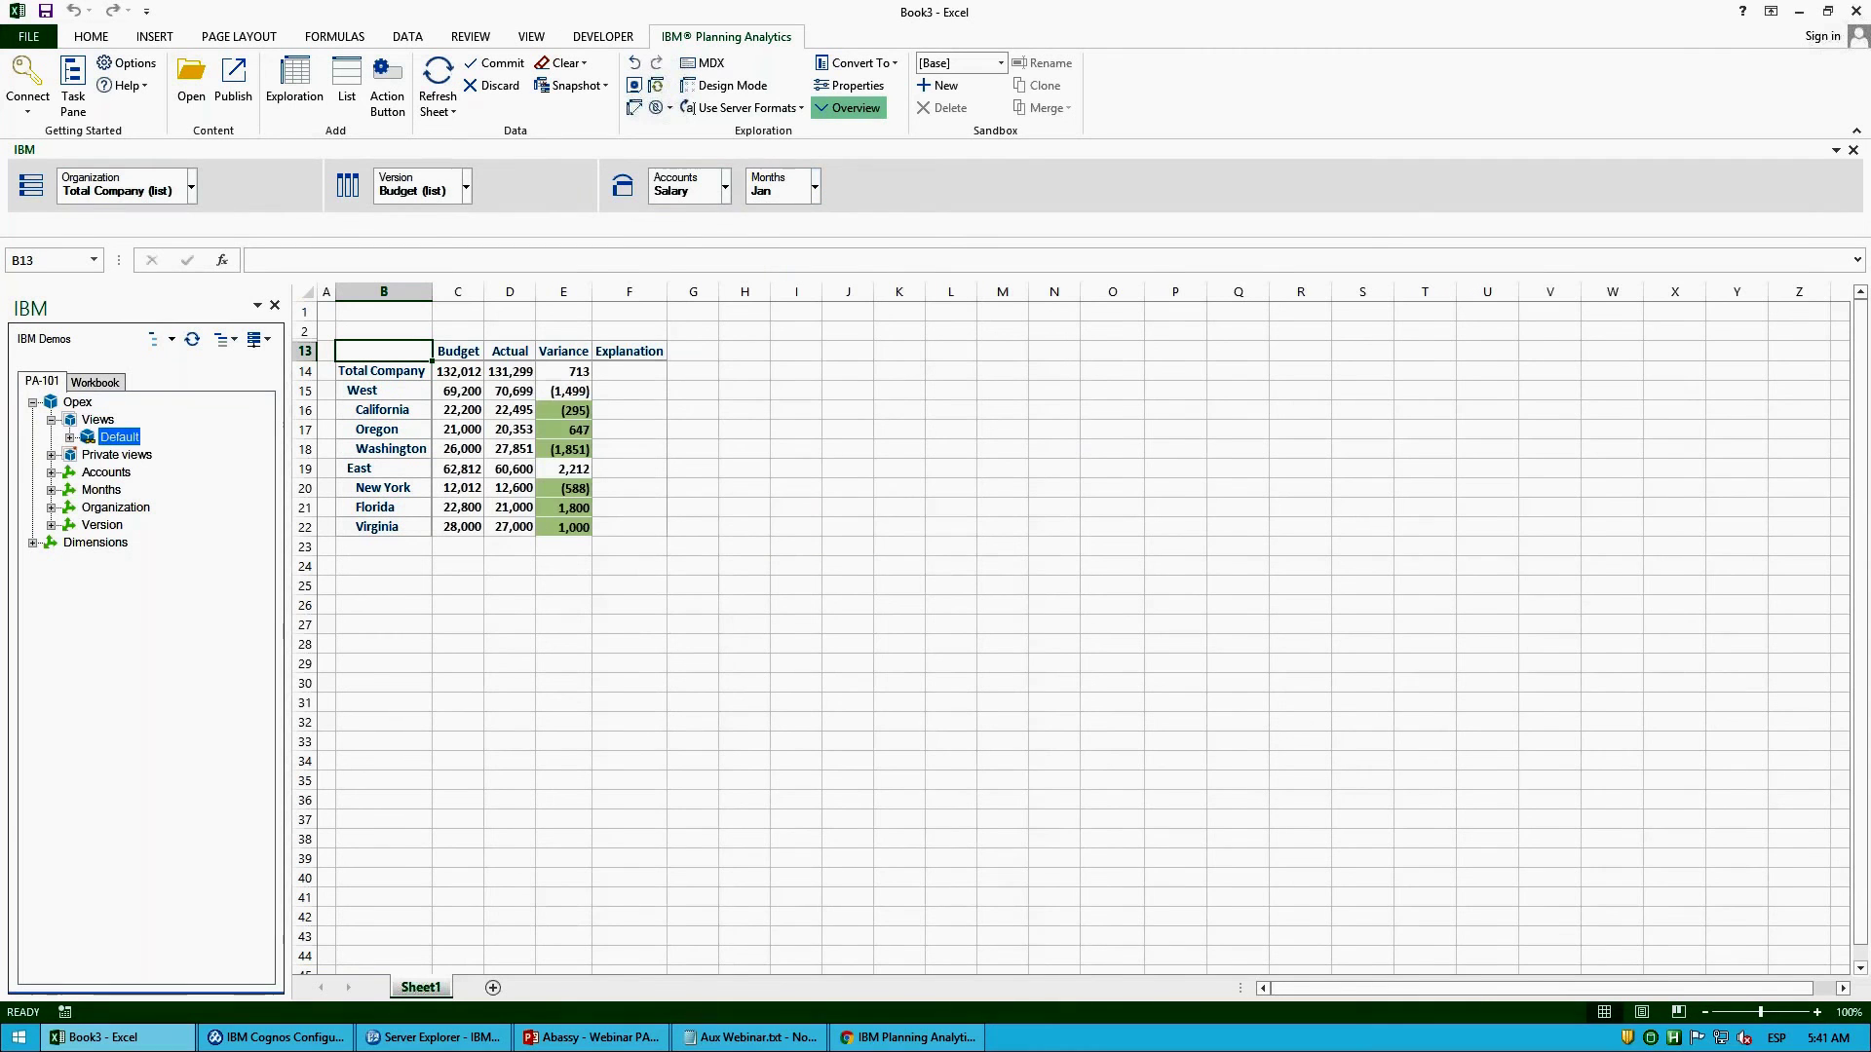
pyautogui.click(726, 186)
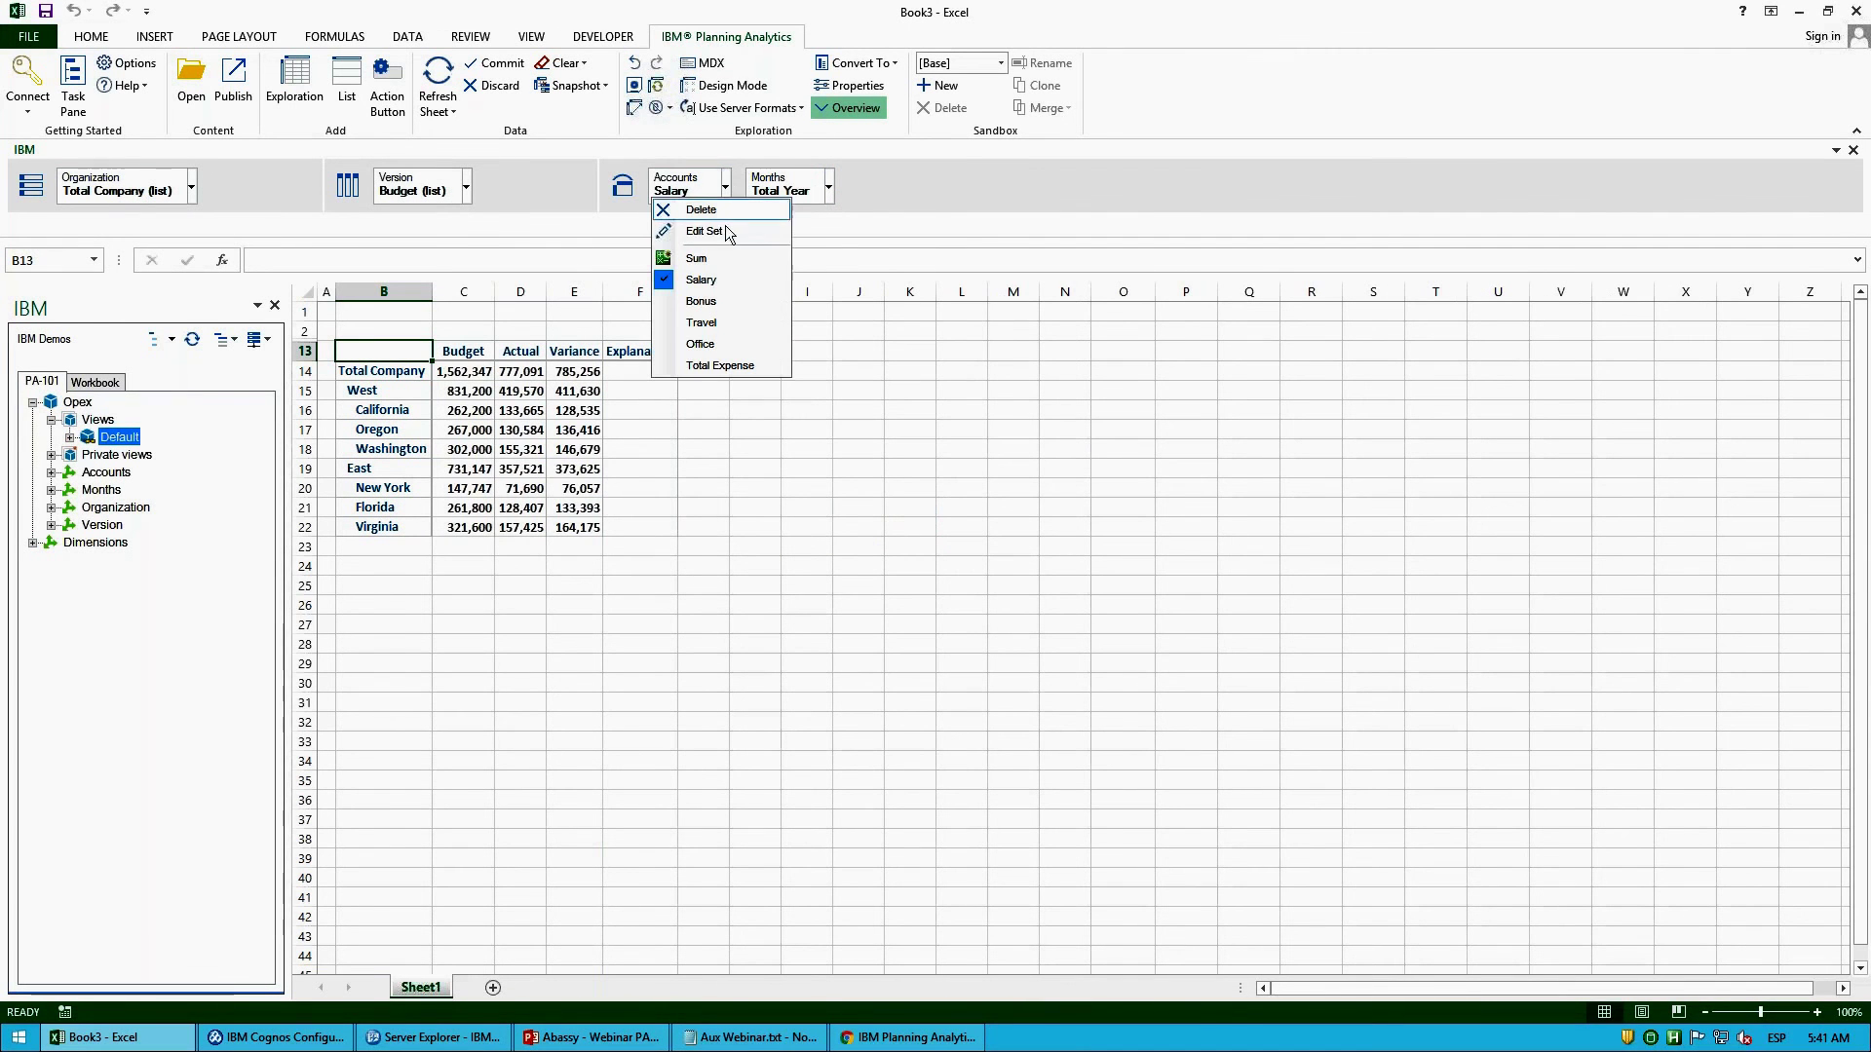
pyautogui.click(698, 367)
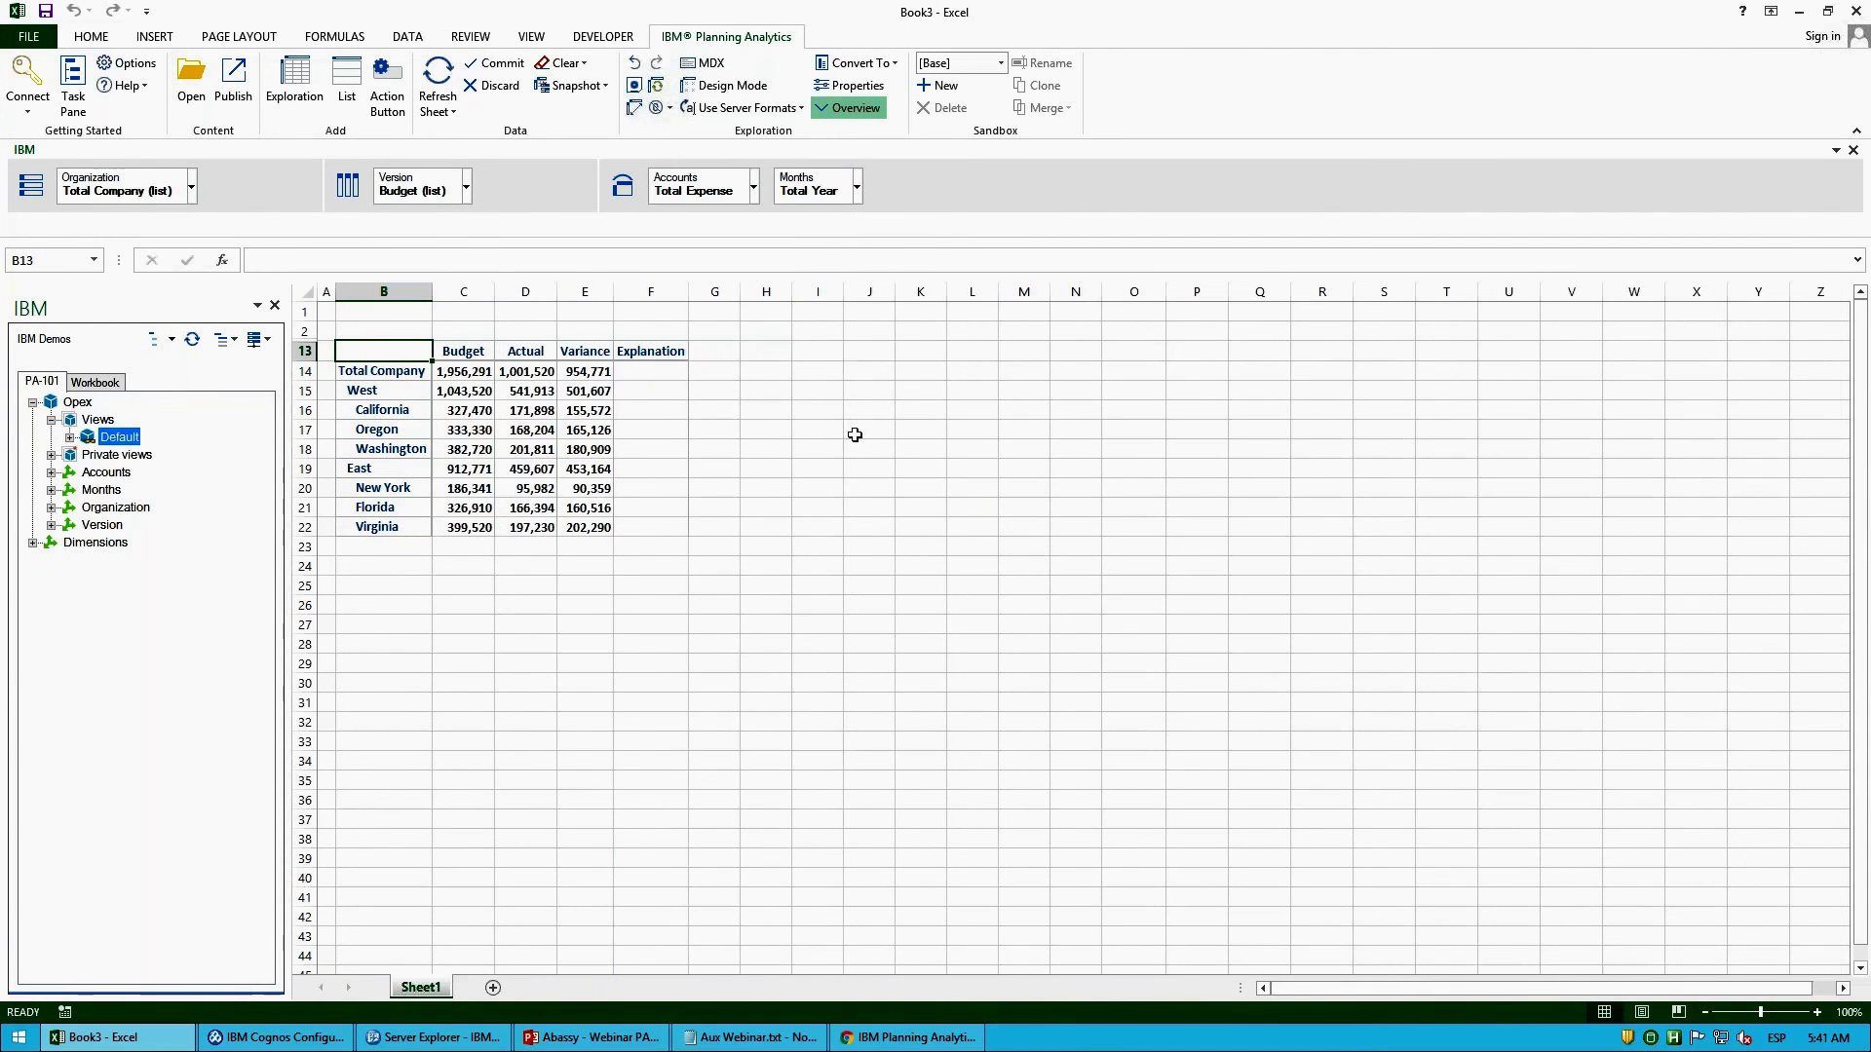
# Step: Drill up and down on West and East, and collapse the Organization rows to Total Company
pyautogui.click(382, 391)
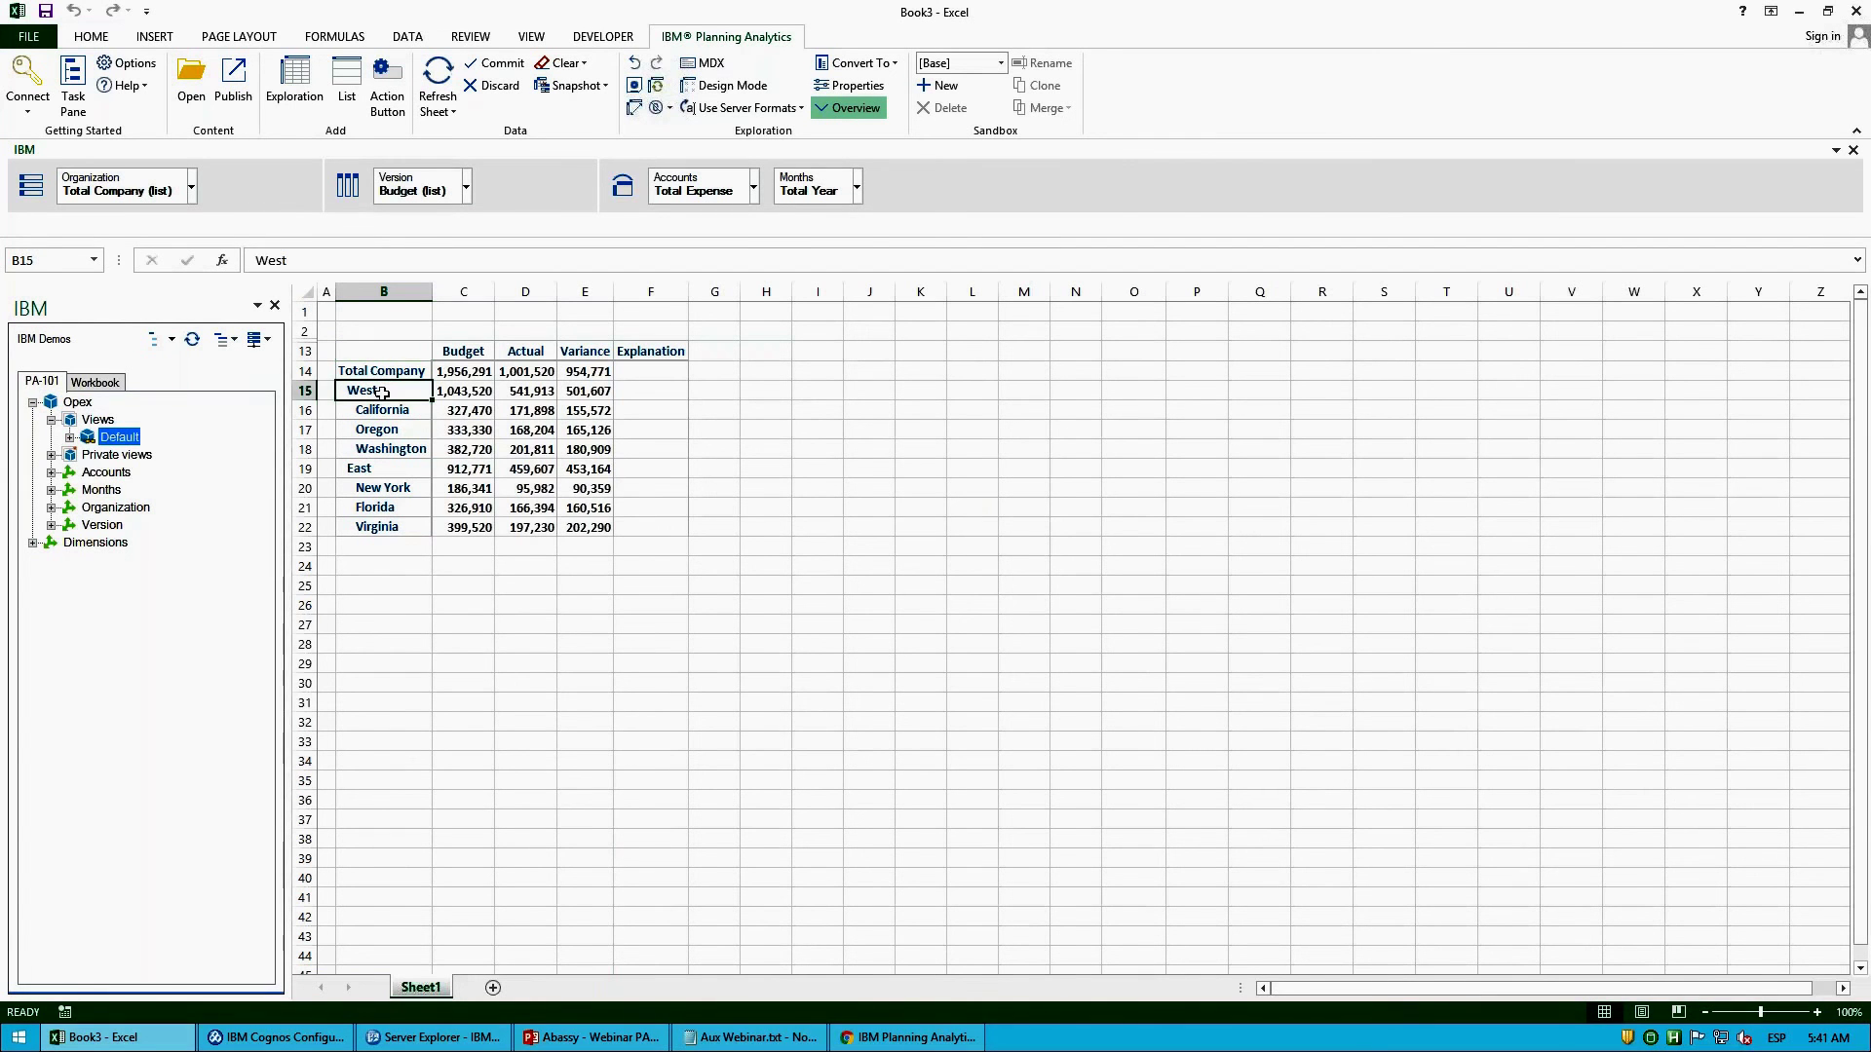
pyautogui.doubleClick(382, 393)
pyautogui.click(382, 410)
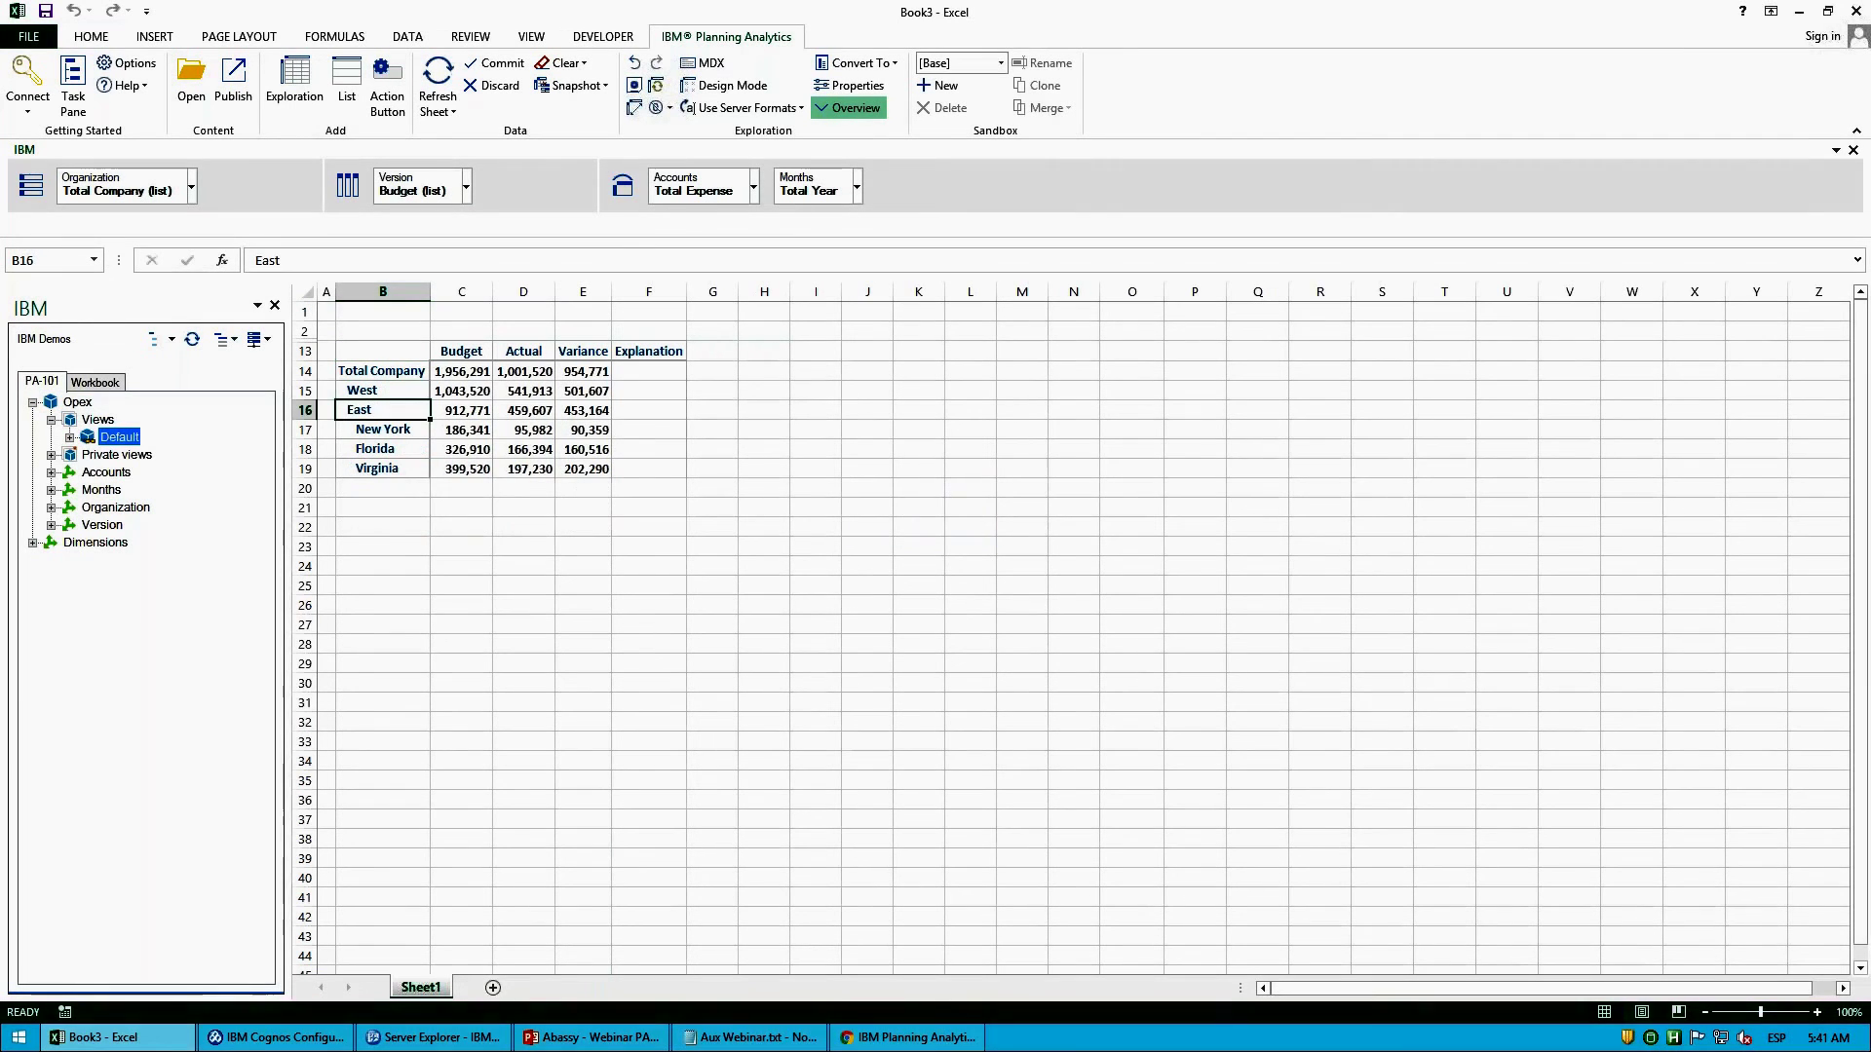
pyautogui.doubleClick(383, 411)
pyautogui.doubleClick(384, 411)
pyautogui.doubleClick(392, 392)
pyautogui.doubleClick(381, 372)
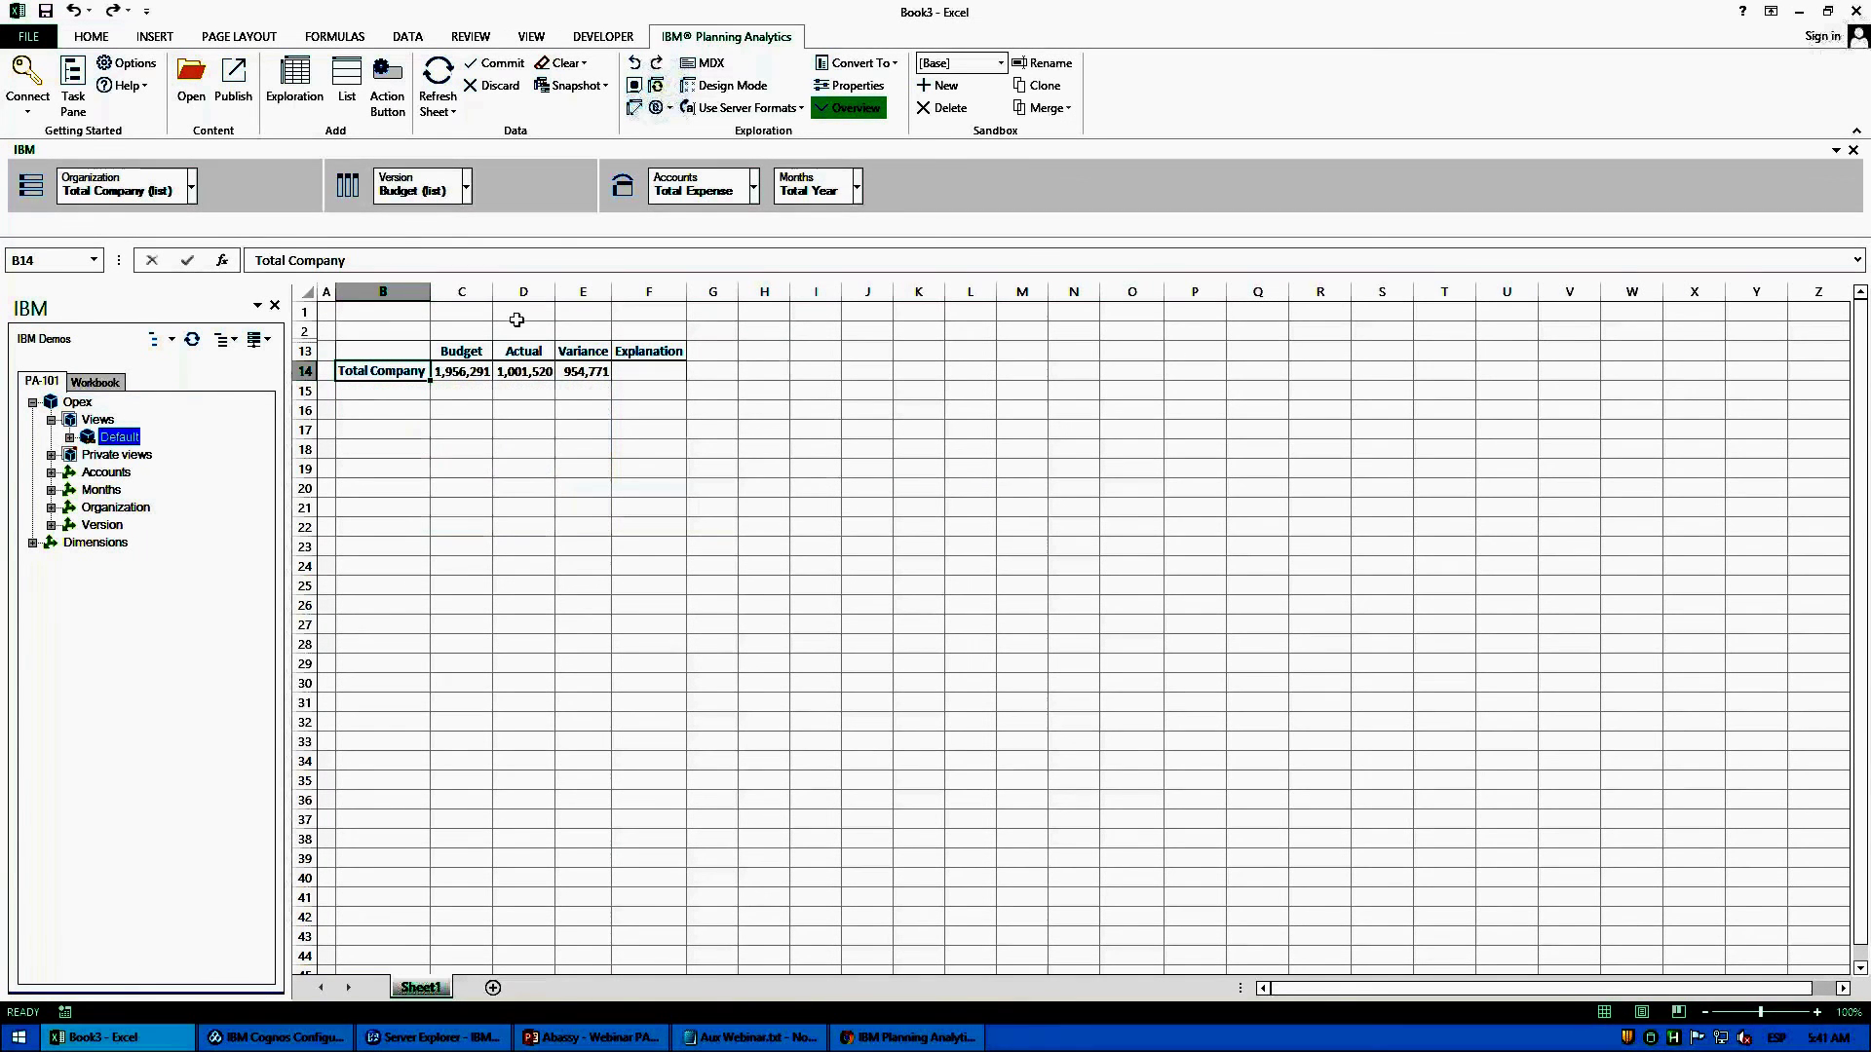
# Step: Save the exploration as a public view named Analysis
pyautogui.click(635, 88)
pyautogui.doubleClick(787, 492)
pyautogui.write('Analysis')
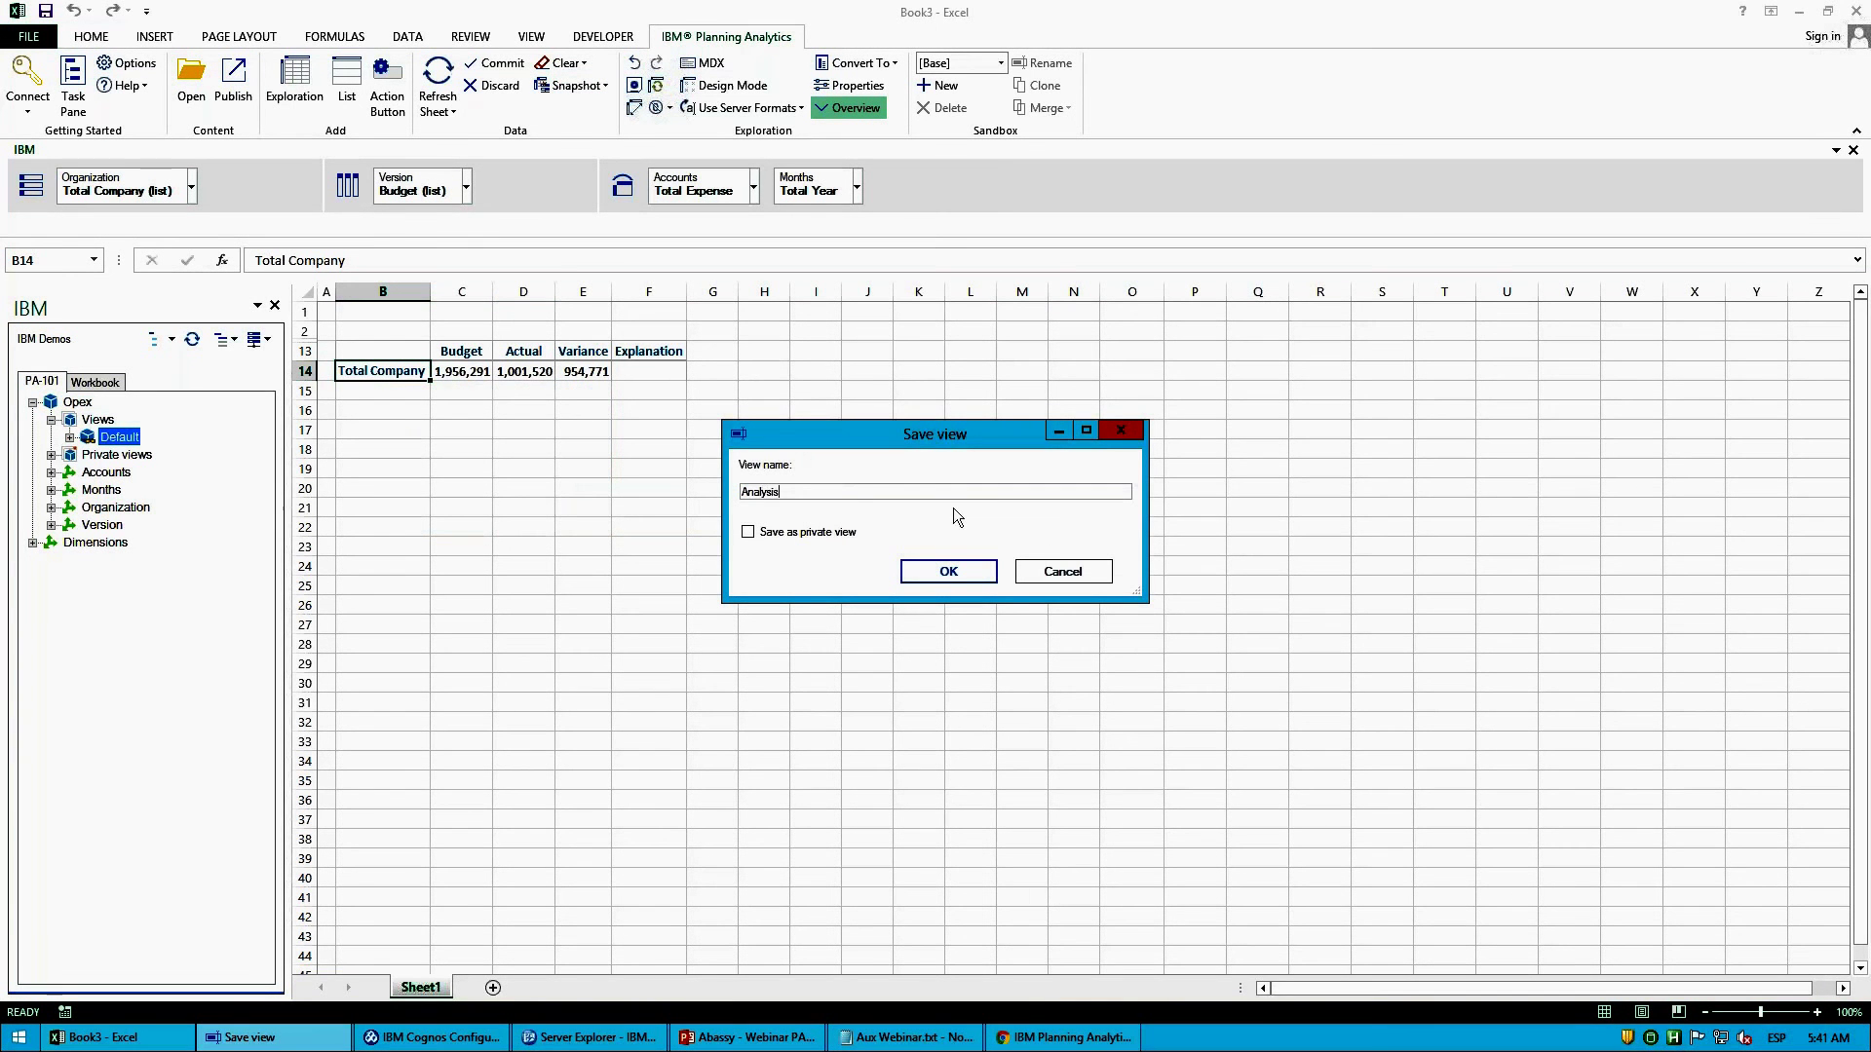
pyautogui.click(958, 569)
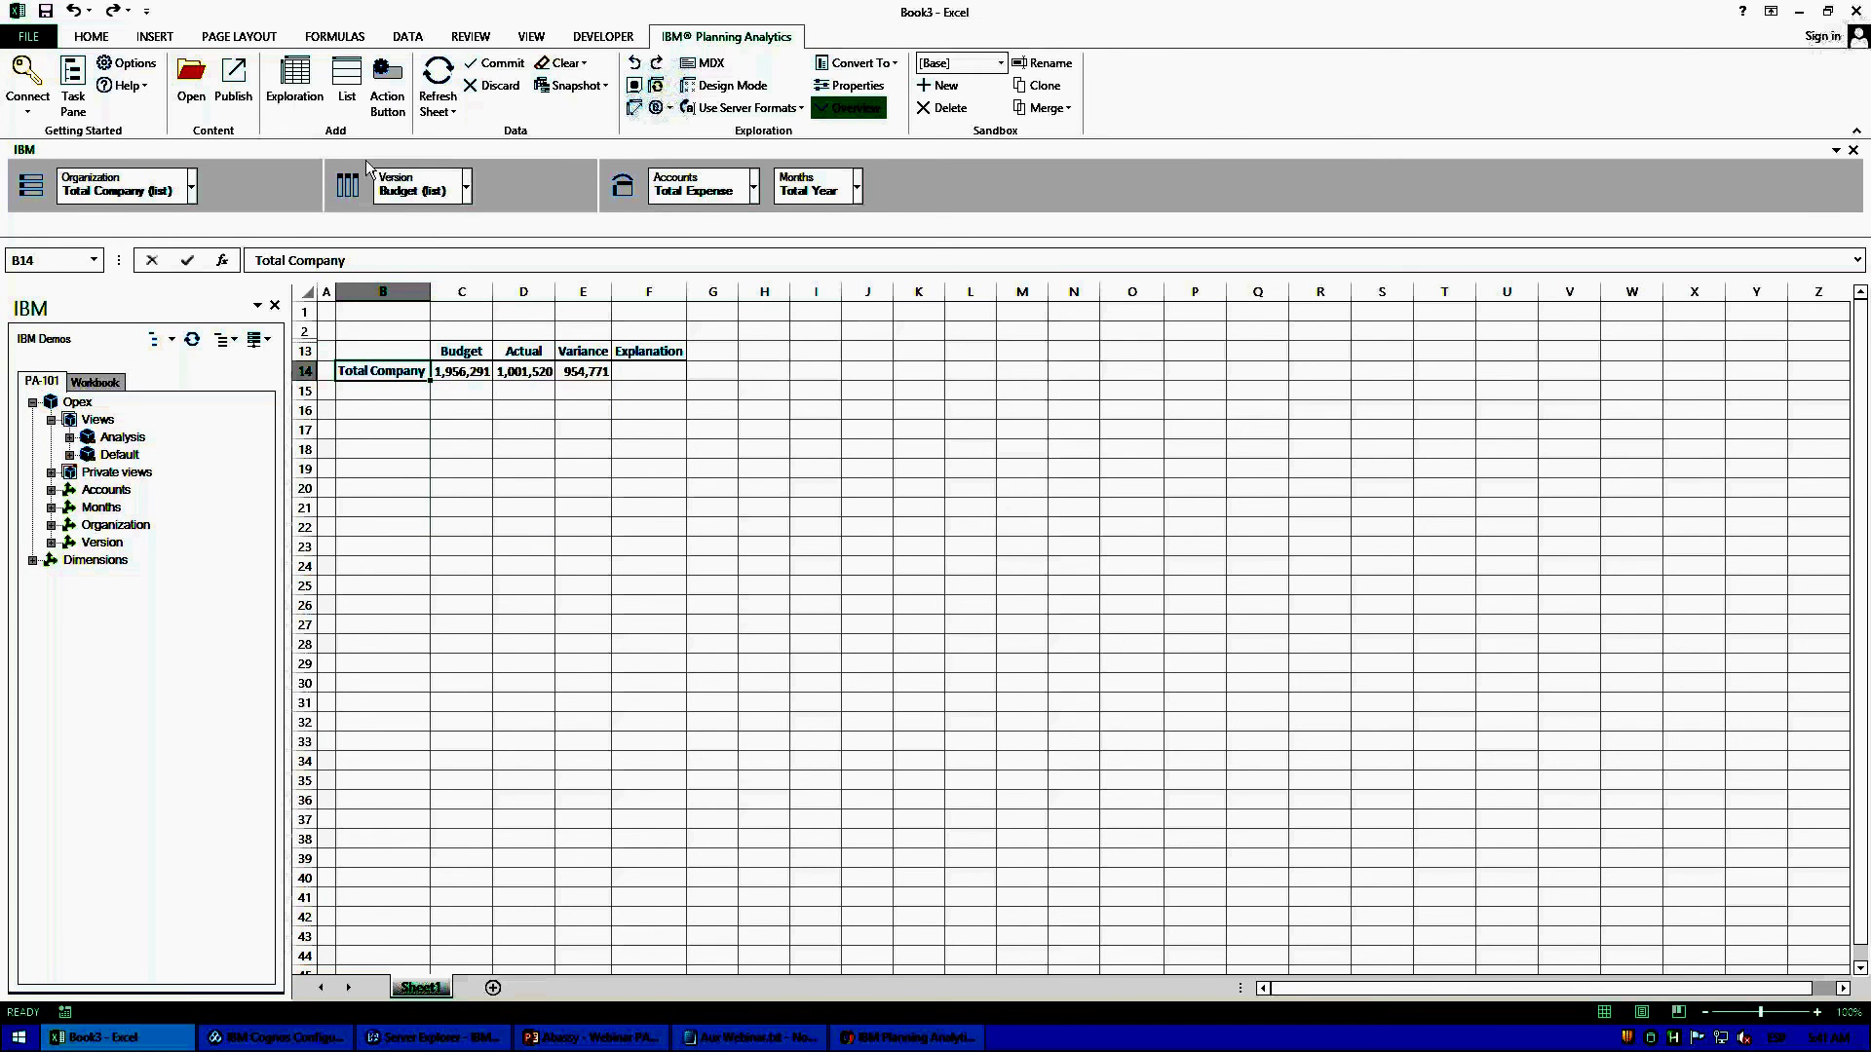
# Step: Swap Accounts with Organization on the rows and Months with Version on the columns
pyautogui.moveTo(692, 198); pyautogui.dragTo(692, 198)
pyautogui.moveTo(90, 190); pyautogui.dragTo(90, 191)
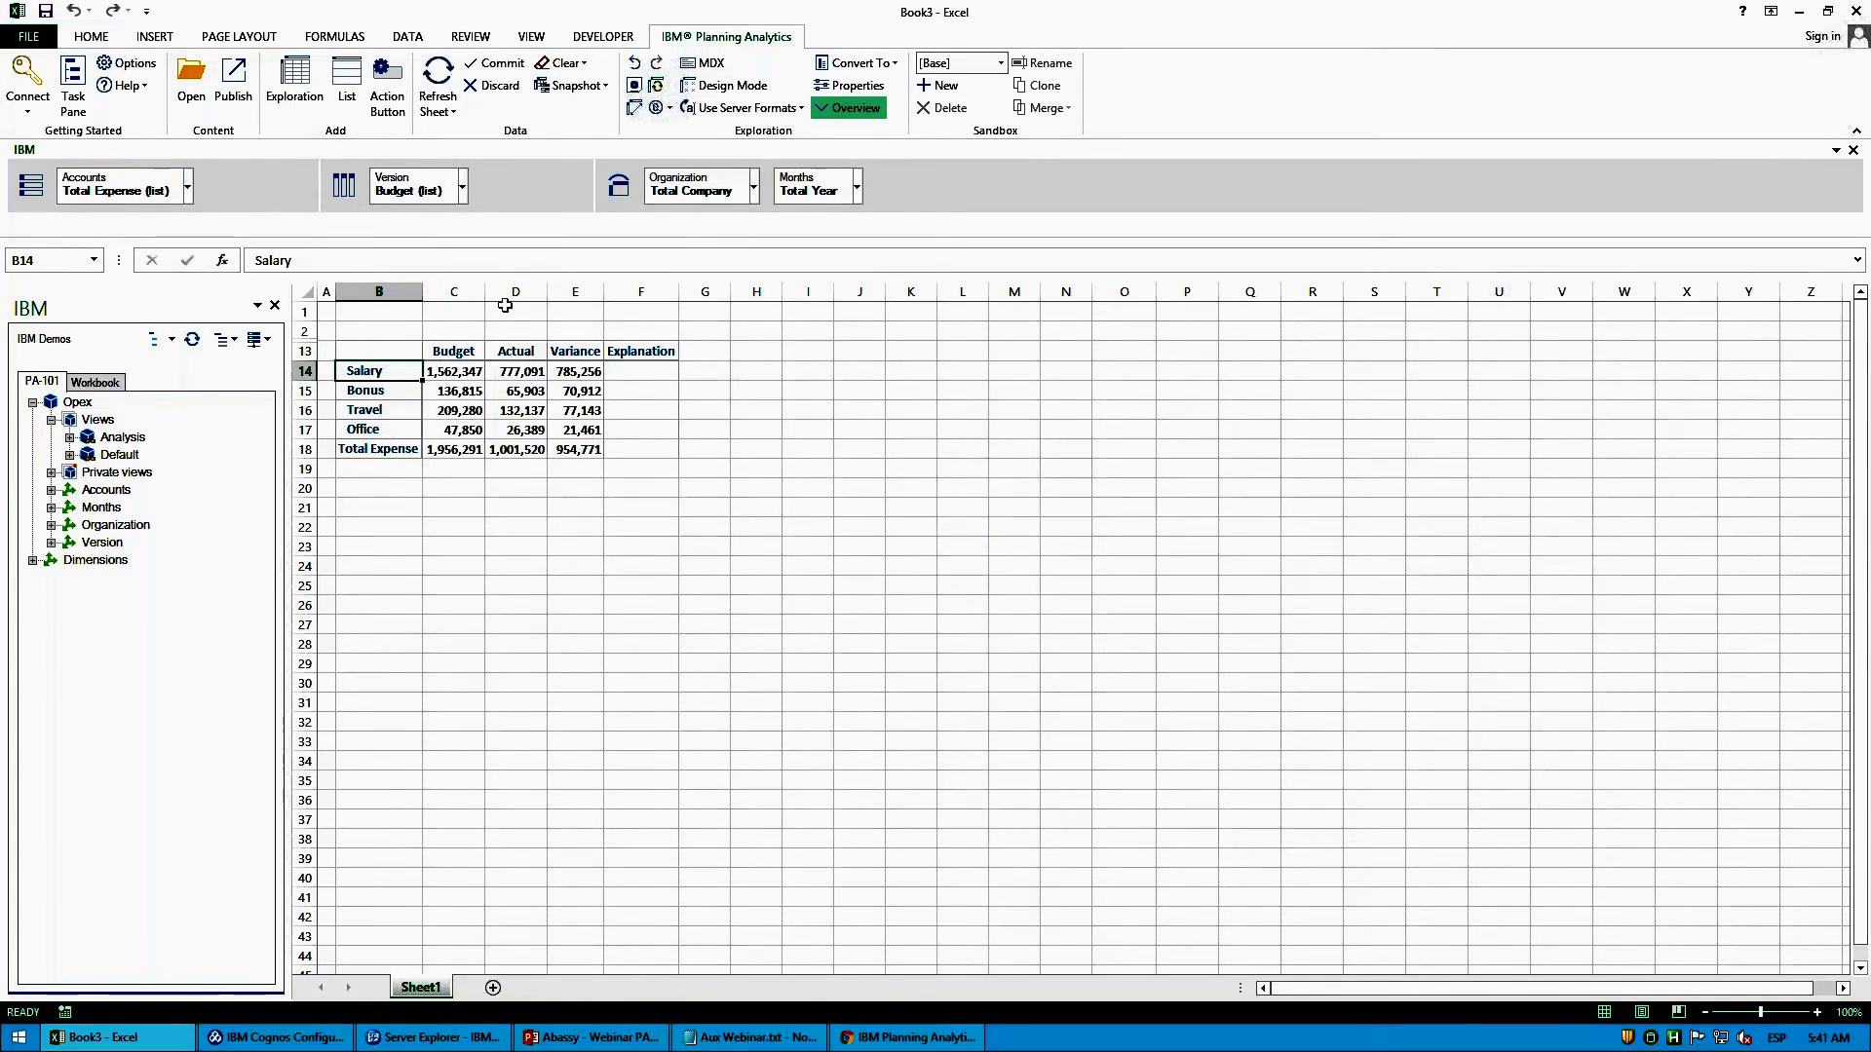
pyautogui.moveTo(409, 190); pyautogui.dragTo(834, 185)
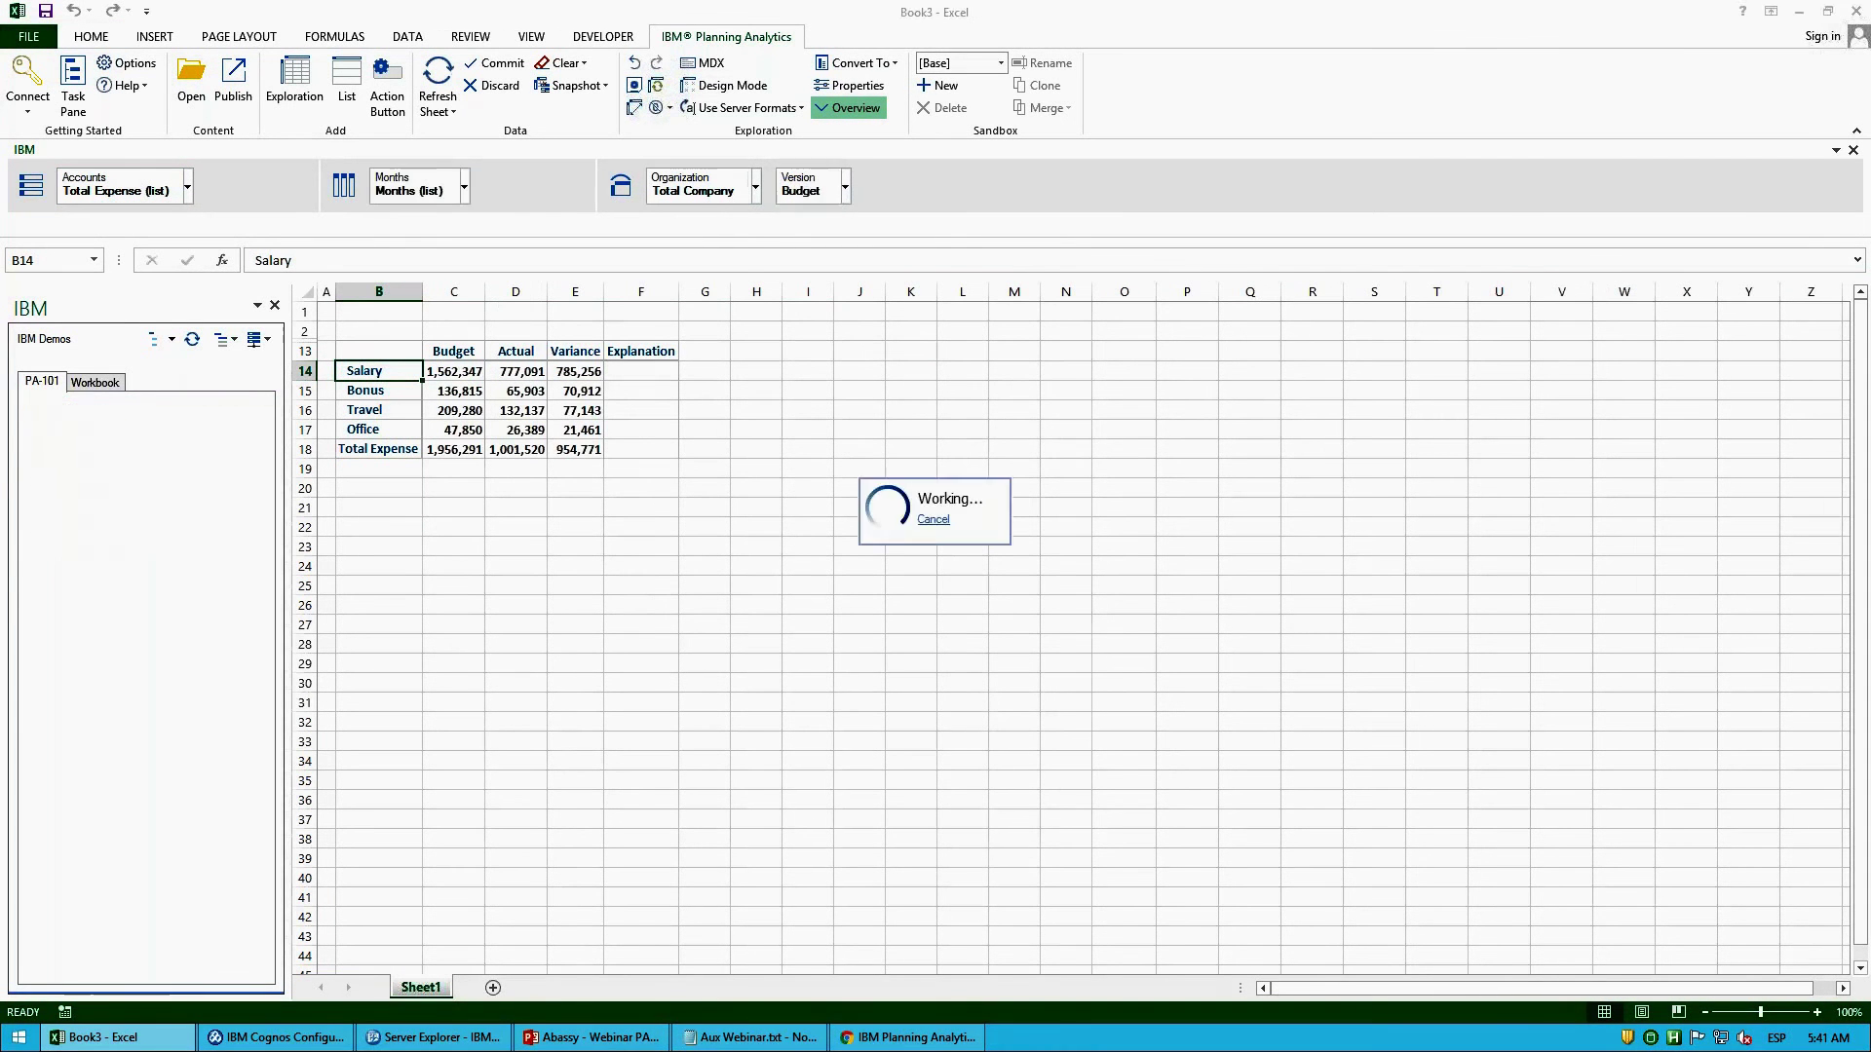
# Step: Edit the Months column set, replace its current members with the QY set, and apply it
pyautogui.click(465, 188)
pyautogui.click(409, 254)
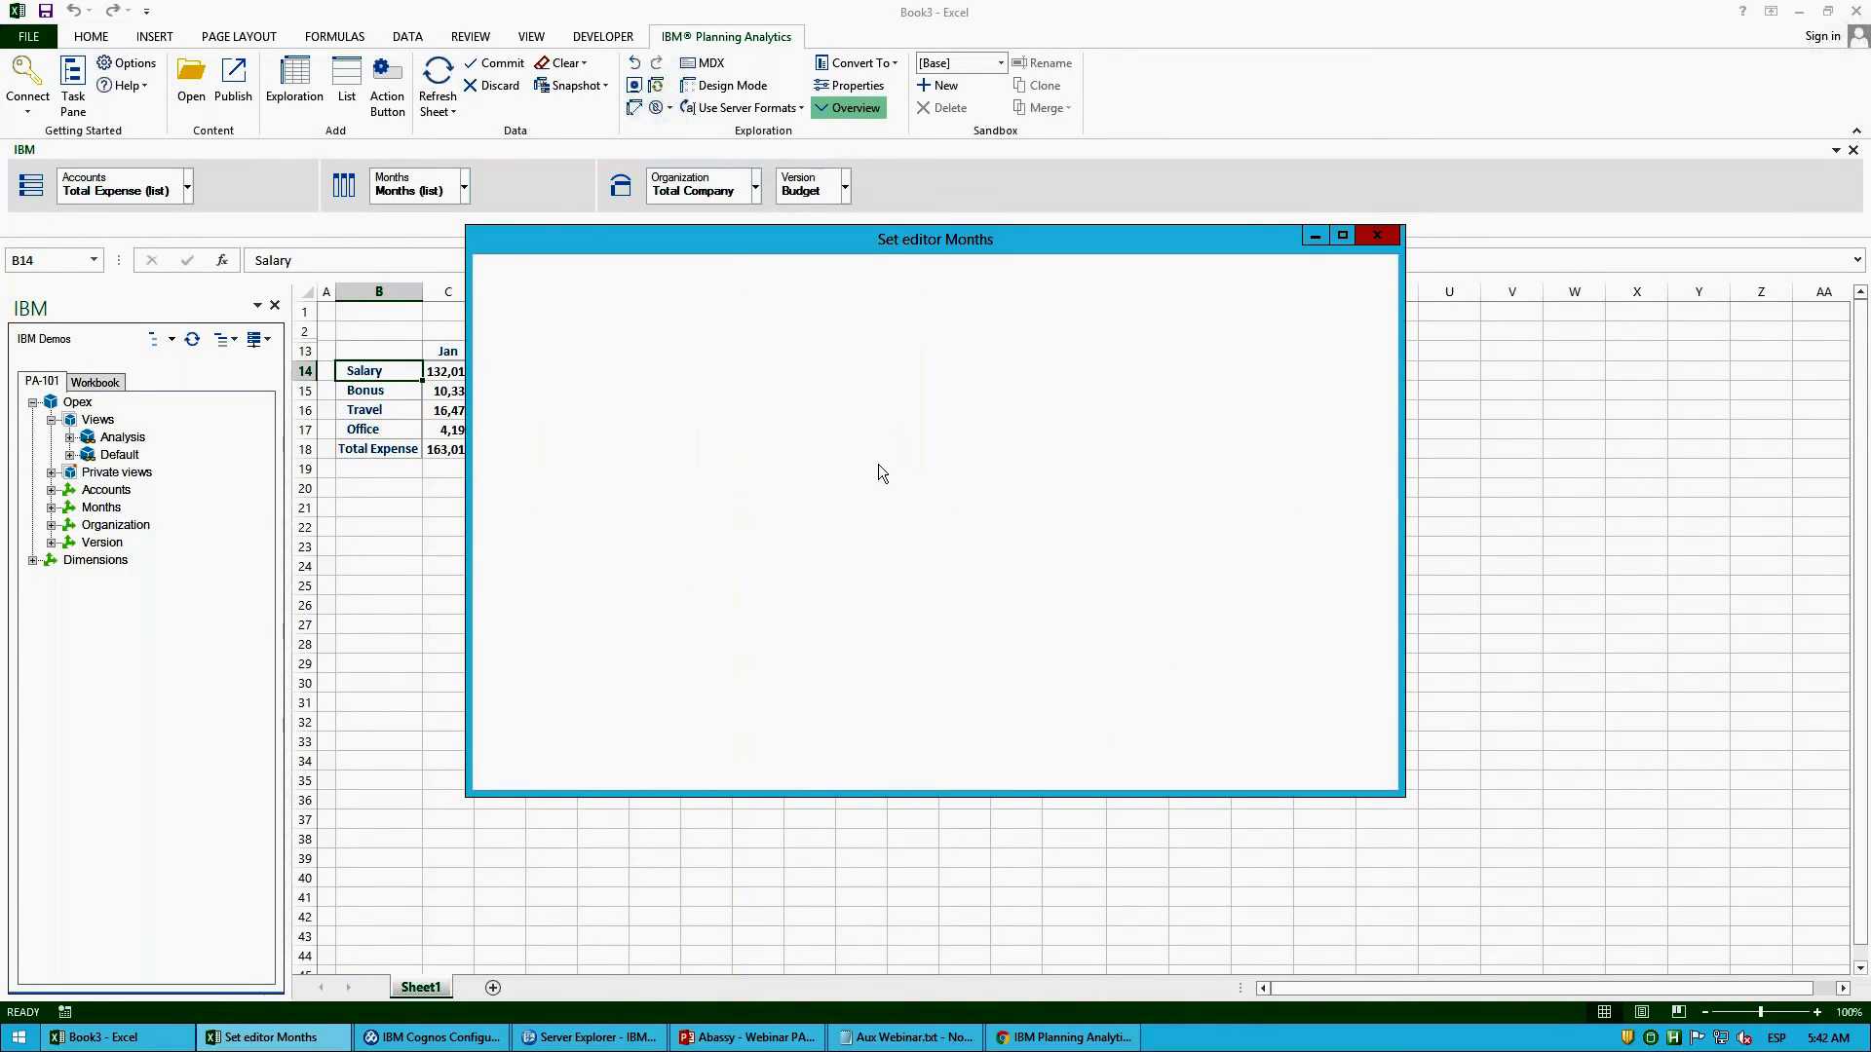
pyautogui.click(877, 274)
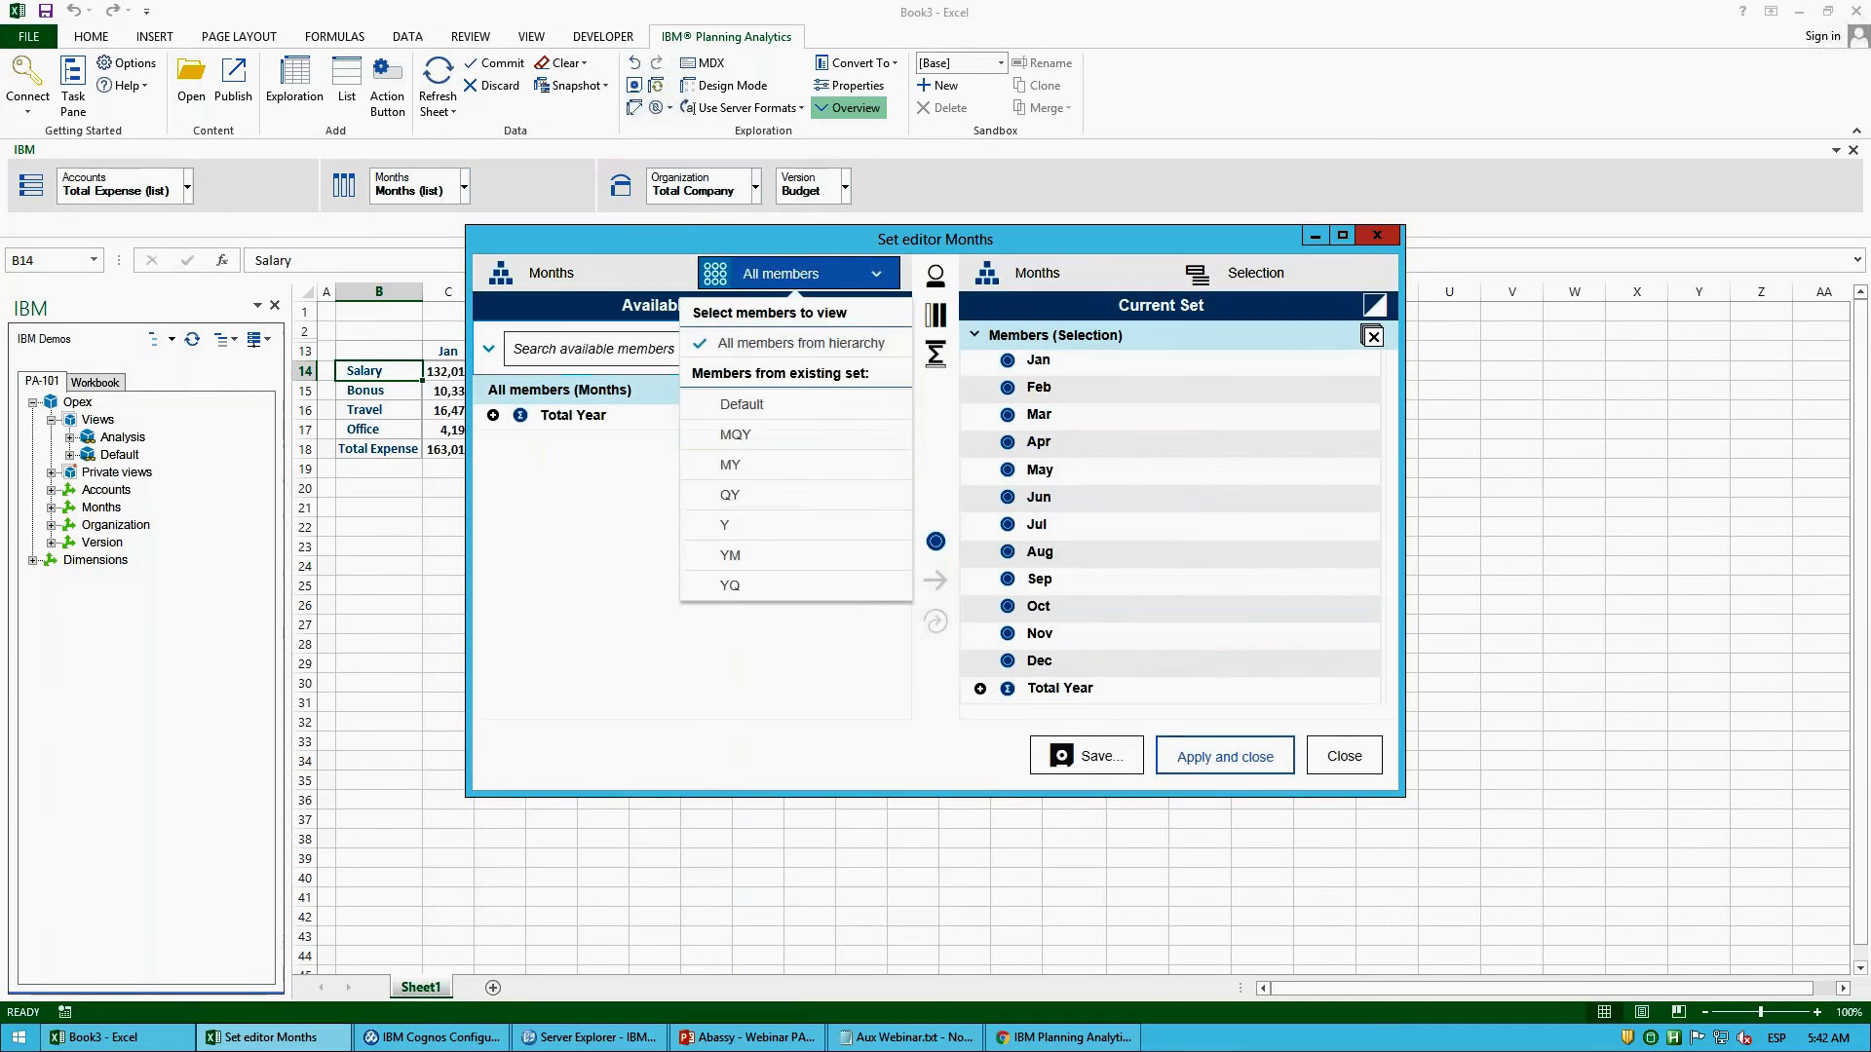
pyautogui.click(779, 495)
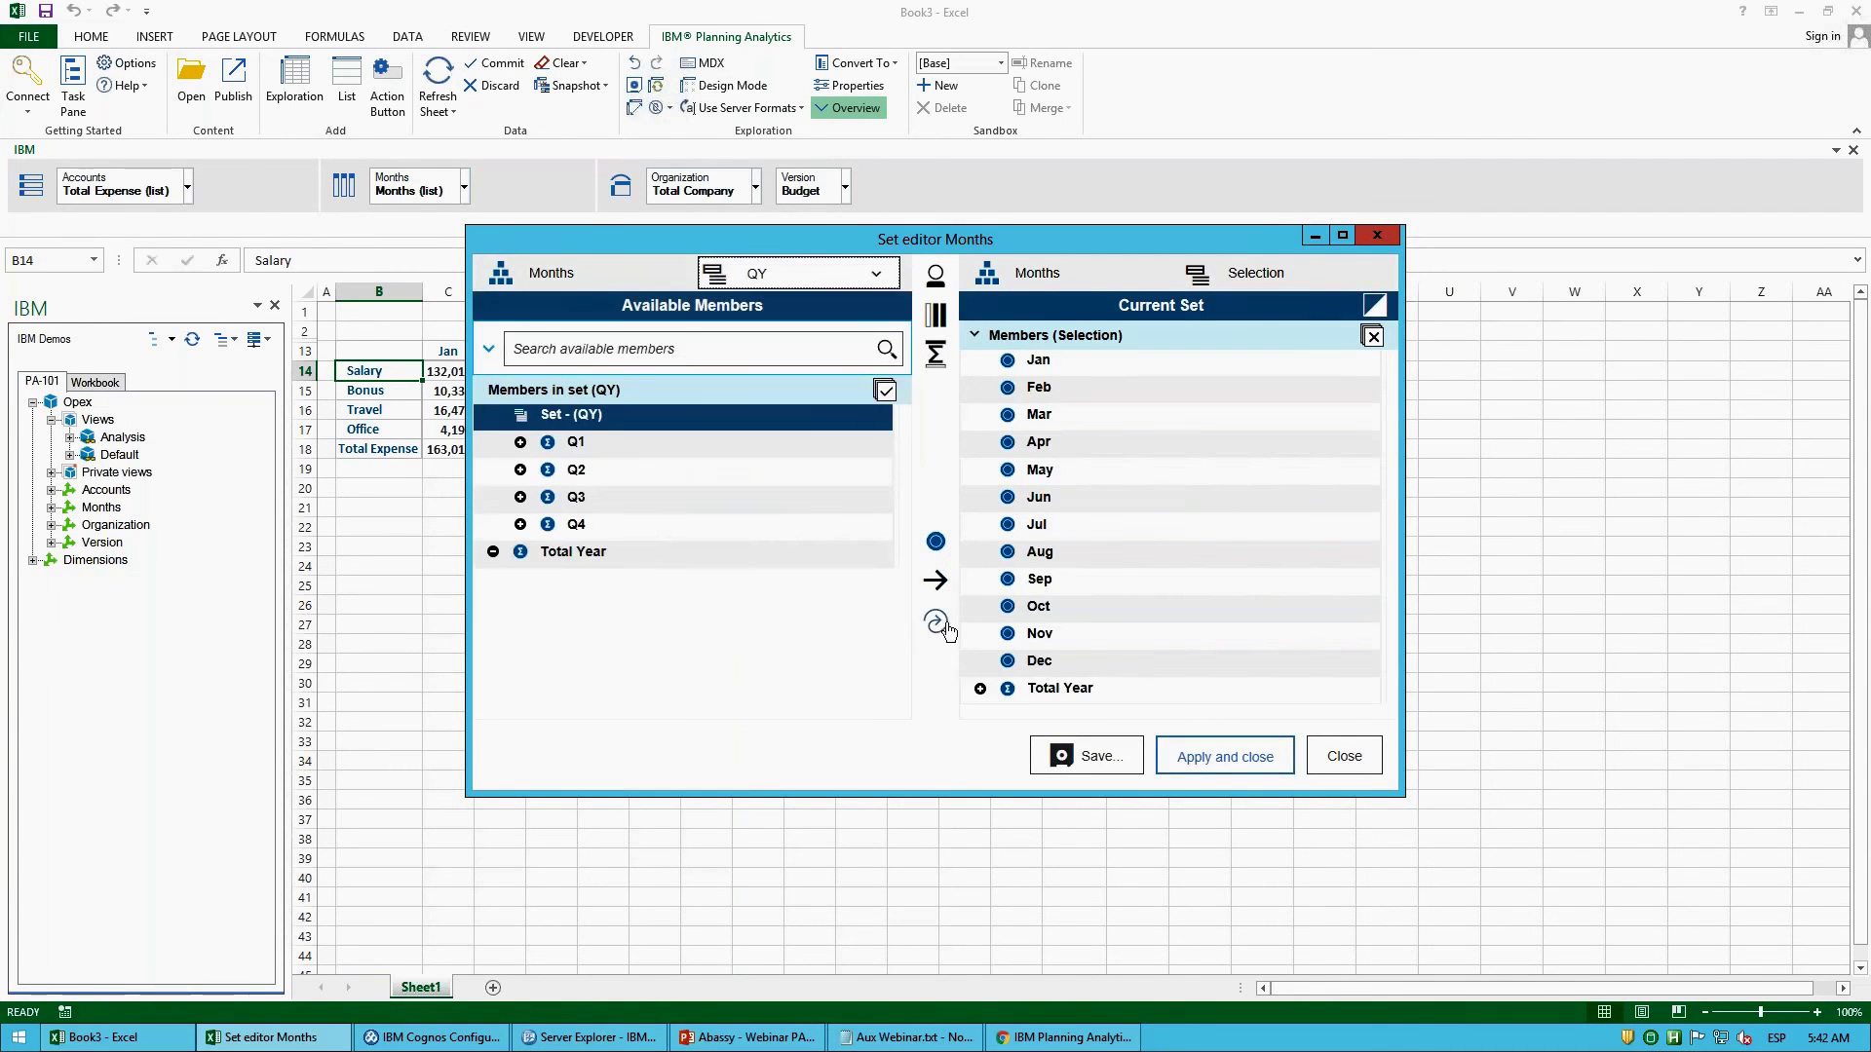
pyautogui.click(945, 627)
pyautogui.click(1260, 767)
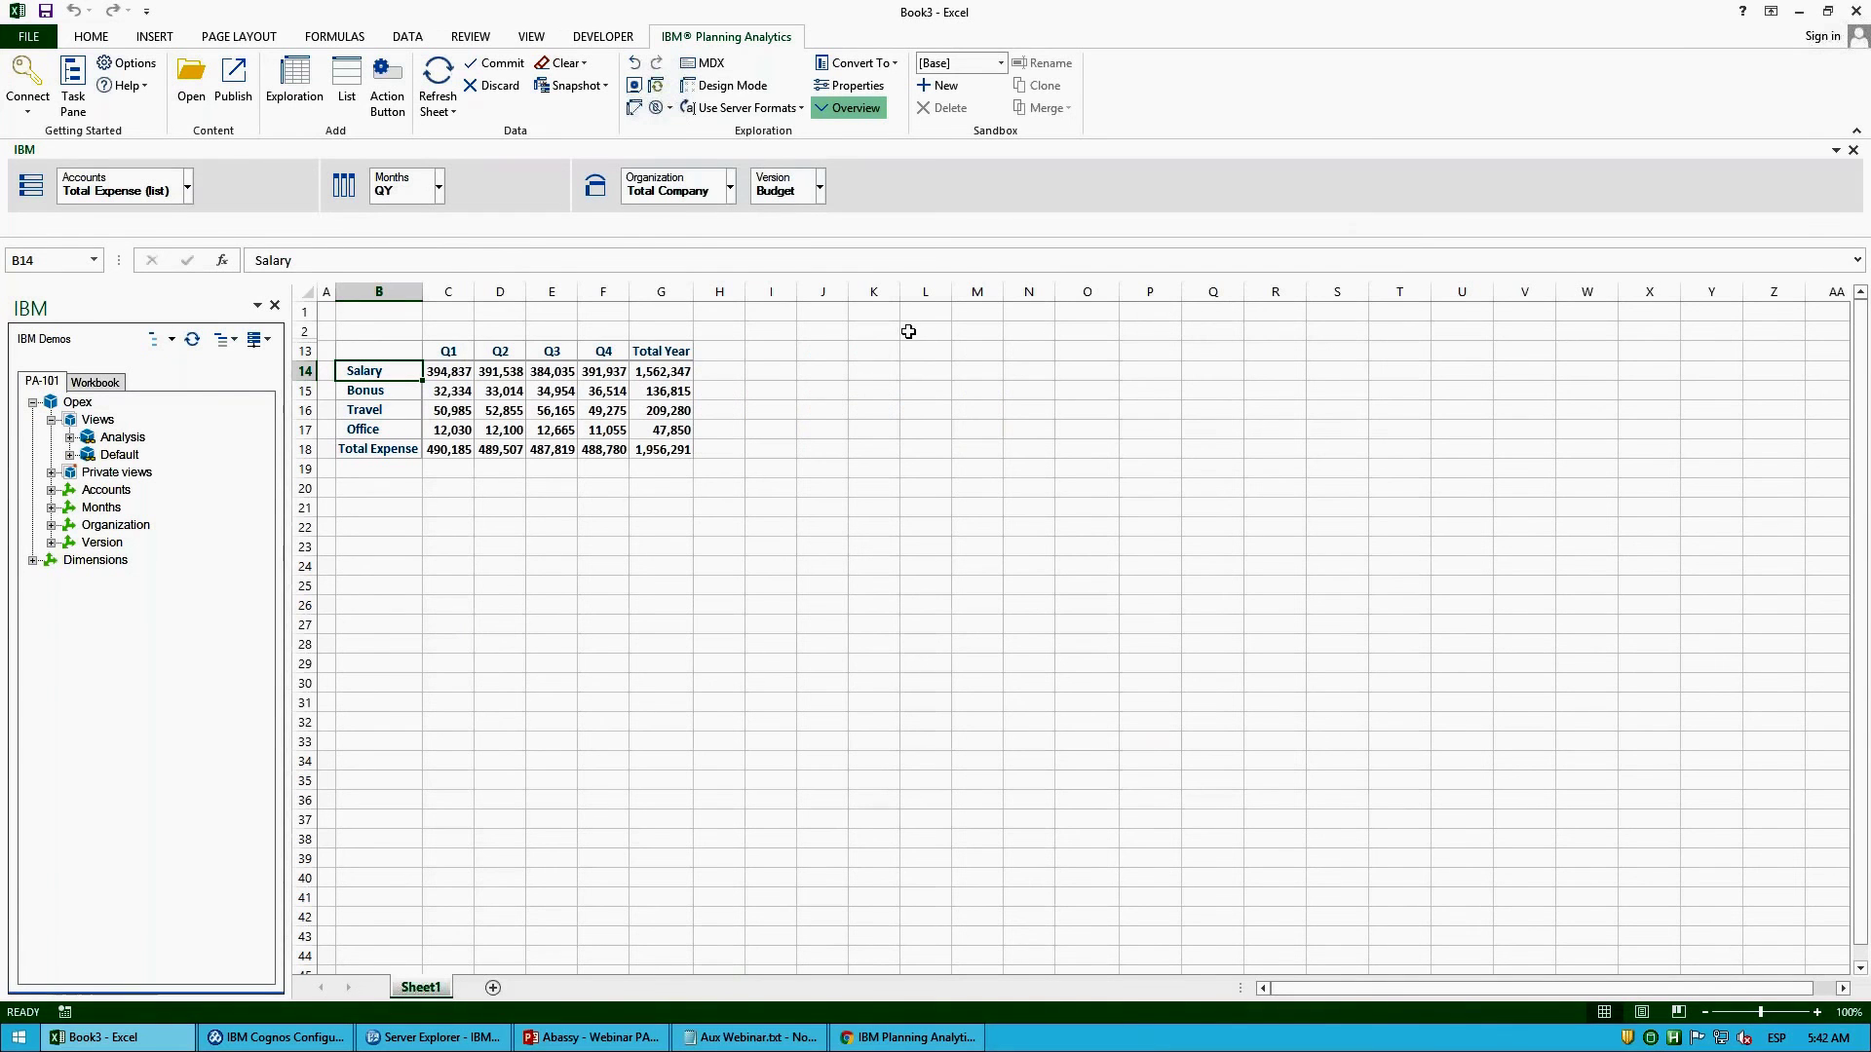
# Step: Save the quarterly exploration as a public view named Data Entry
pyautogui.click(634, 85)
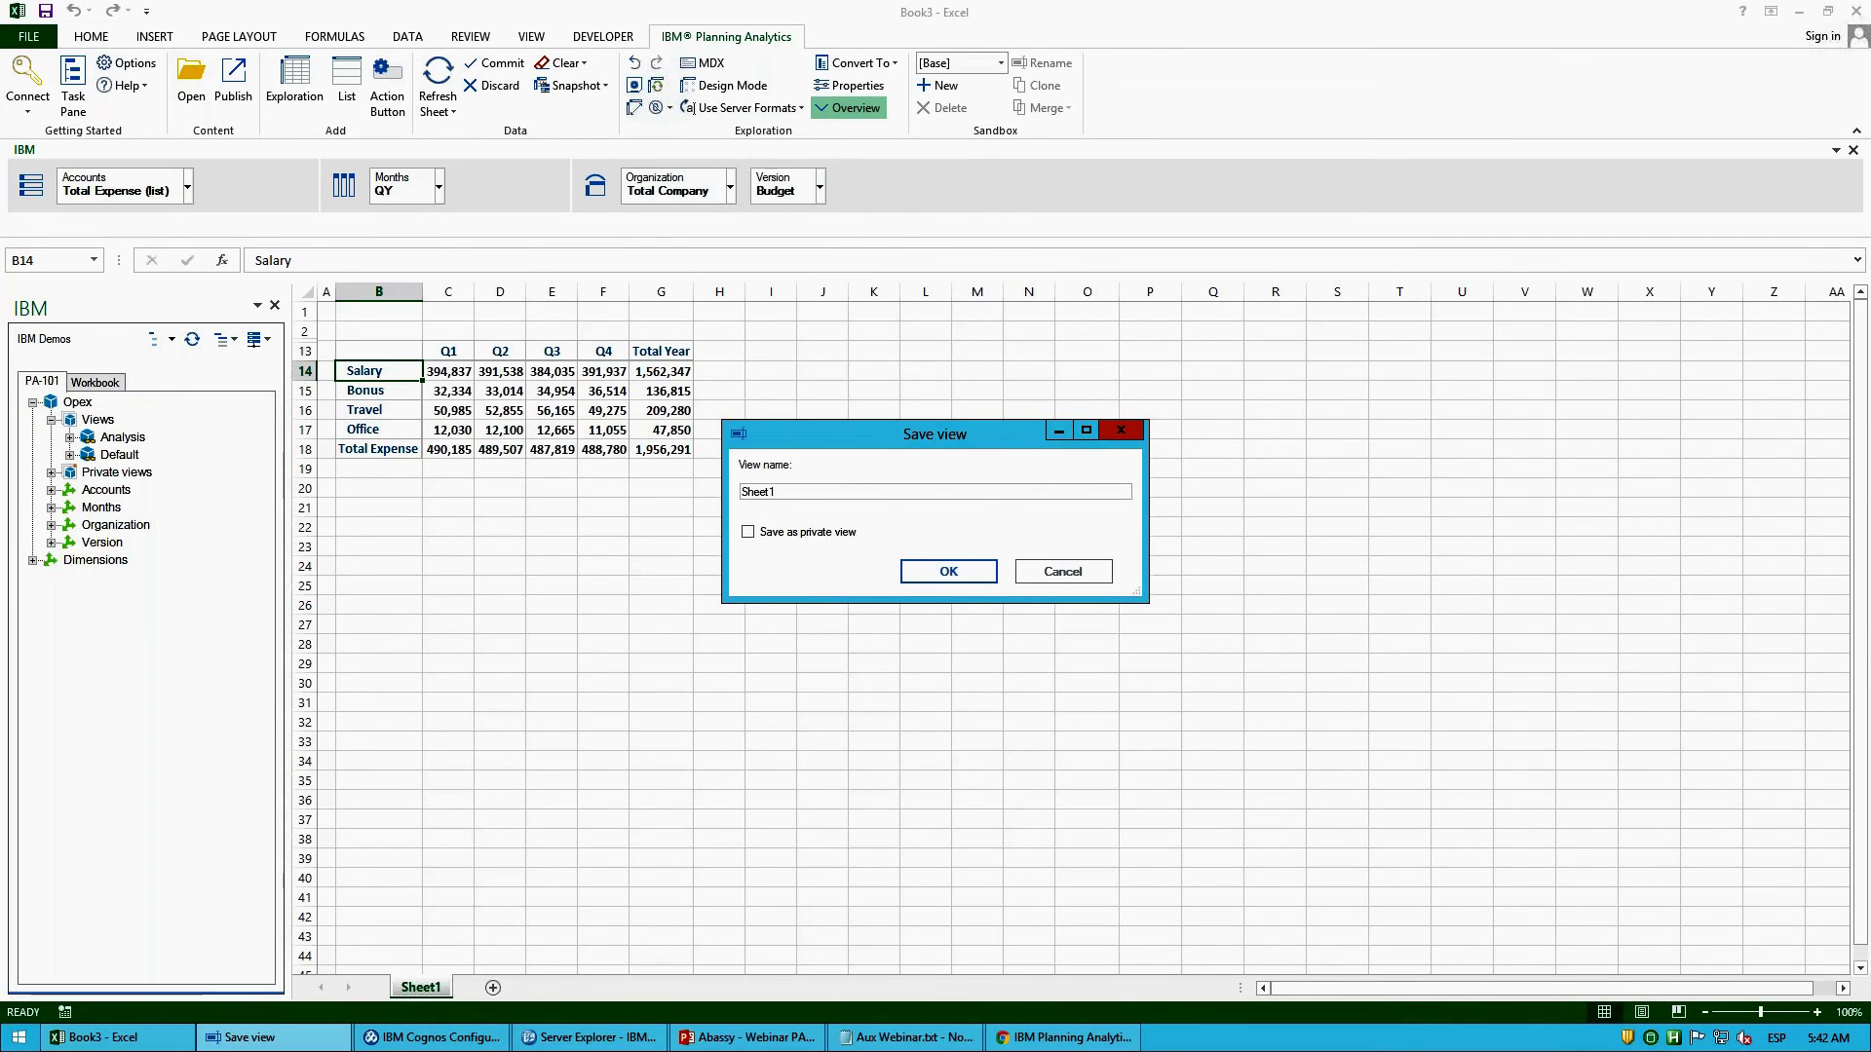
pyautogui.write('Data Entry')
pyautogui.click(979, 575)
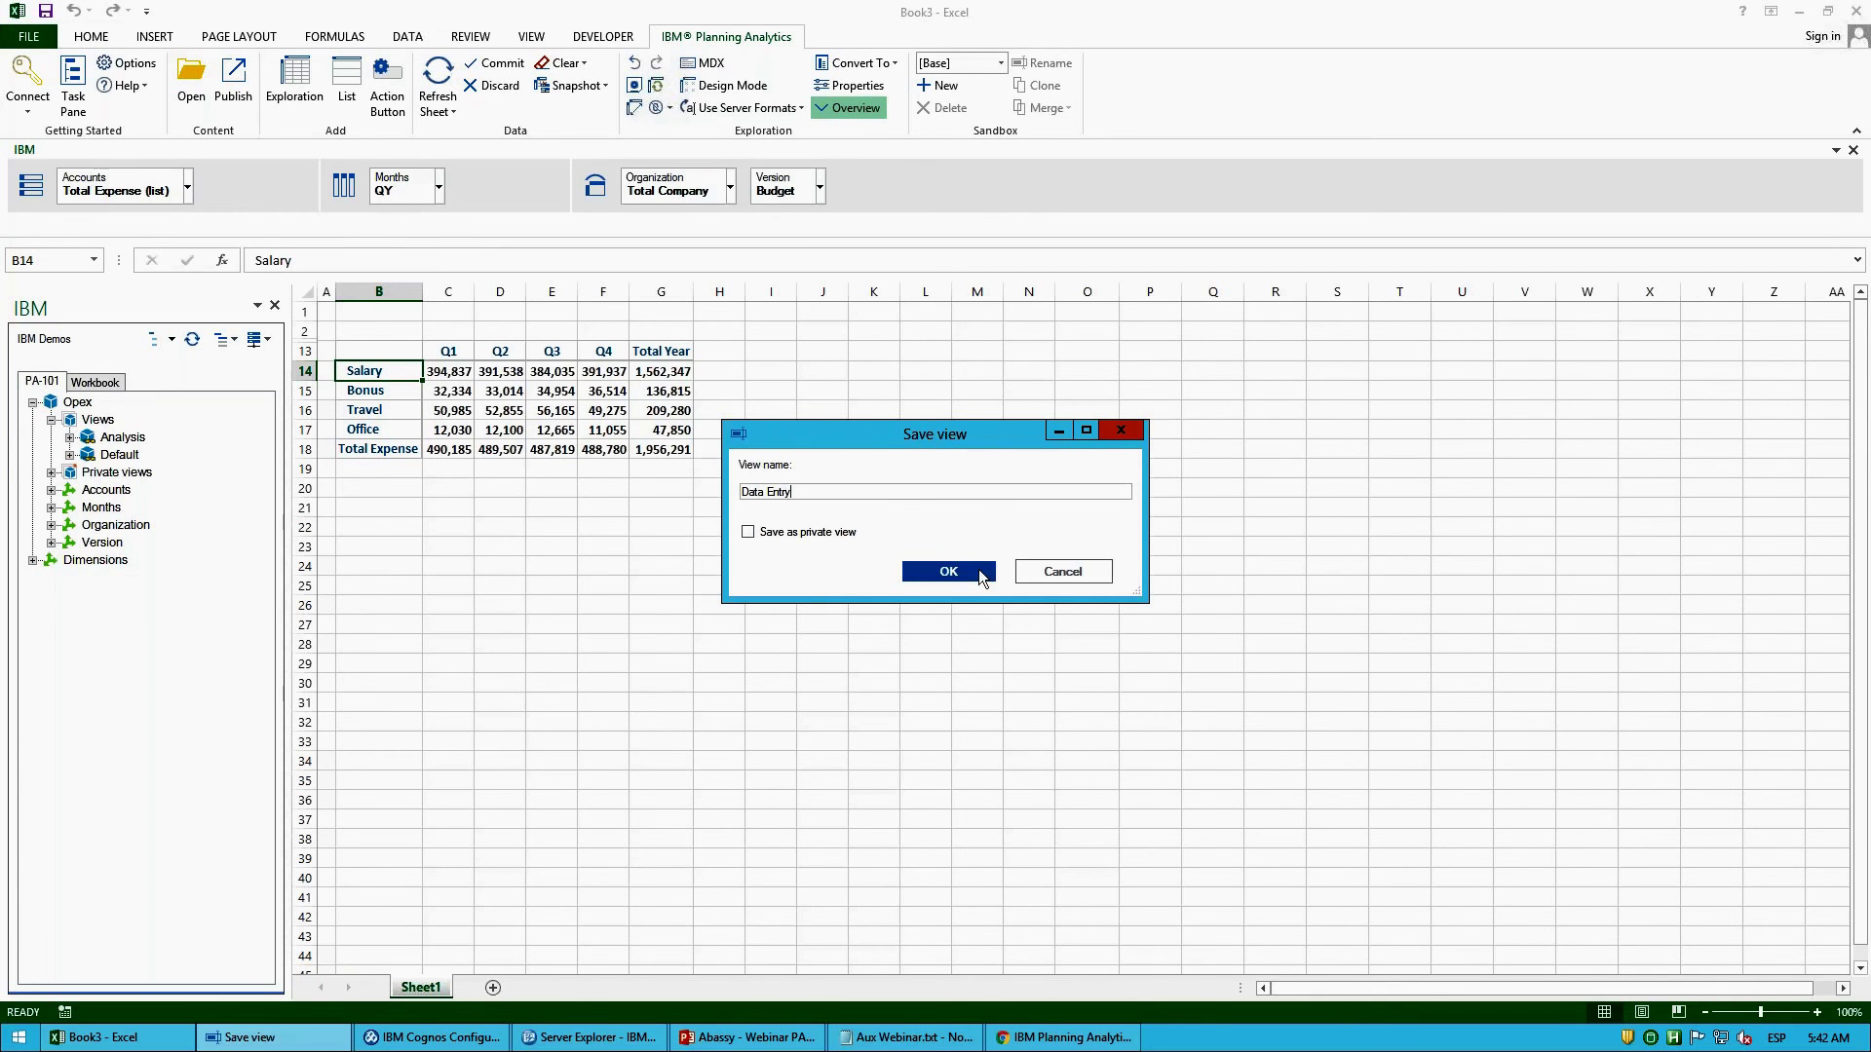
pyautogui.click(982, 577)
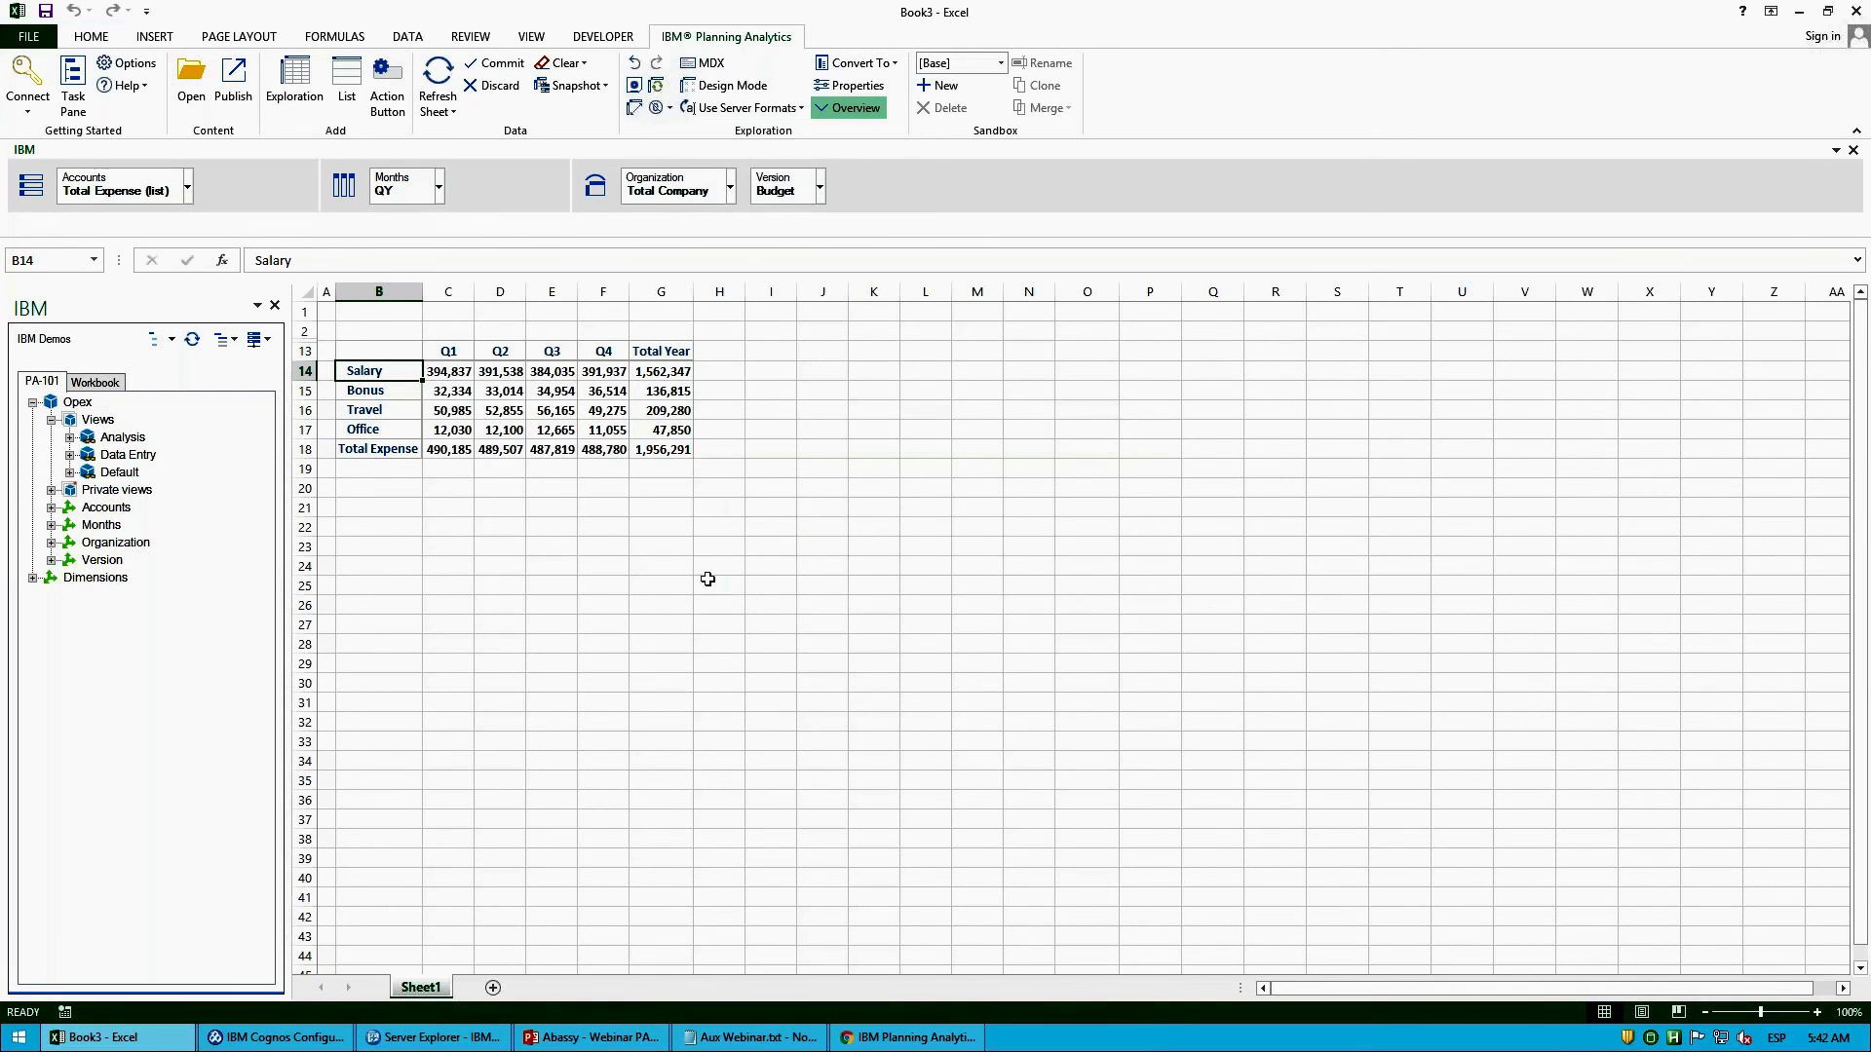
# Step: Convert the exploration to a custom report on this sheet and examine the formula in the Q1 Salary cell
pyautogui.click(880, 64)
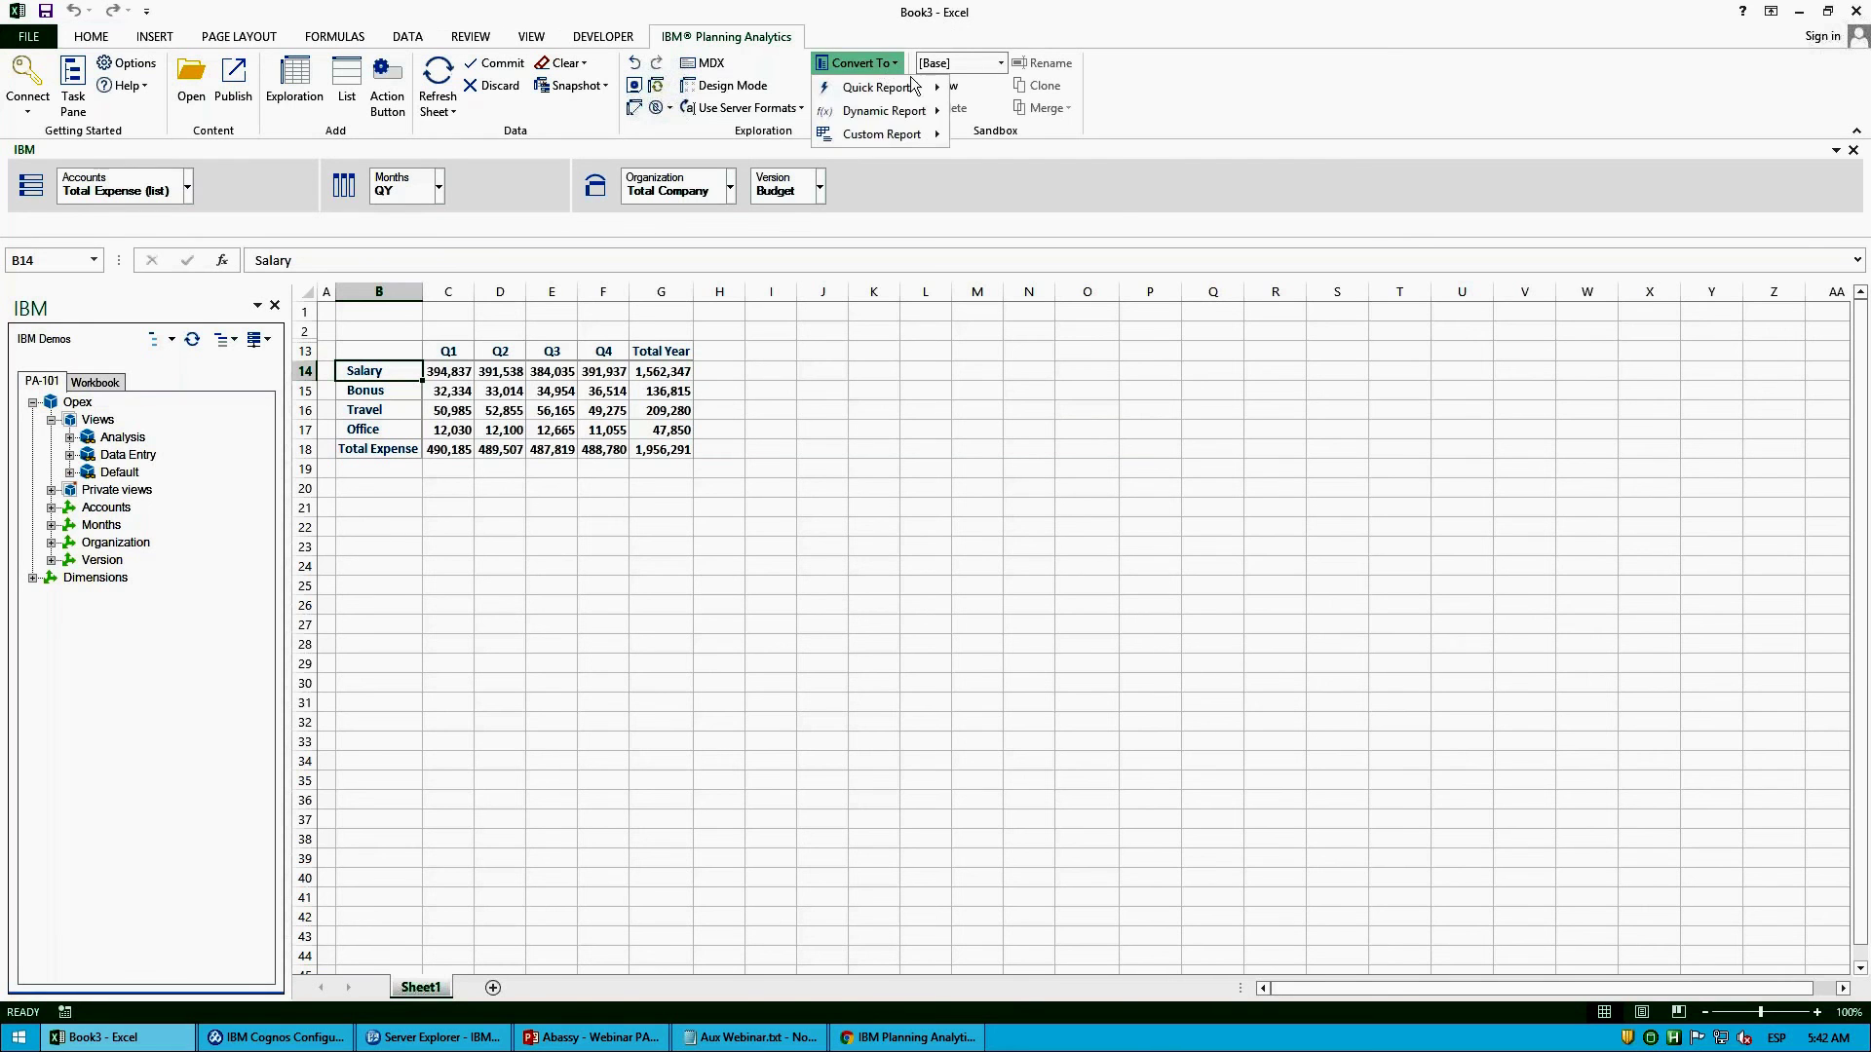
pyautogui.moveTo(931, 134)
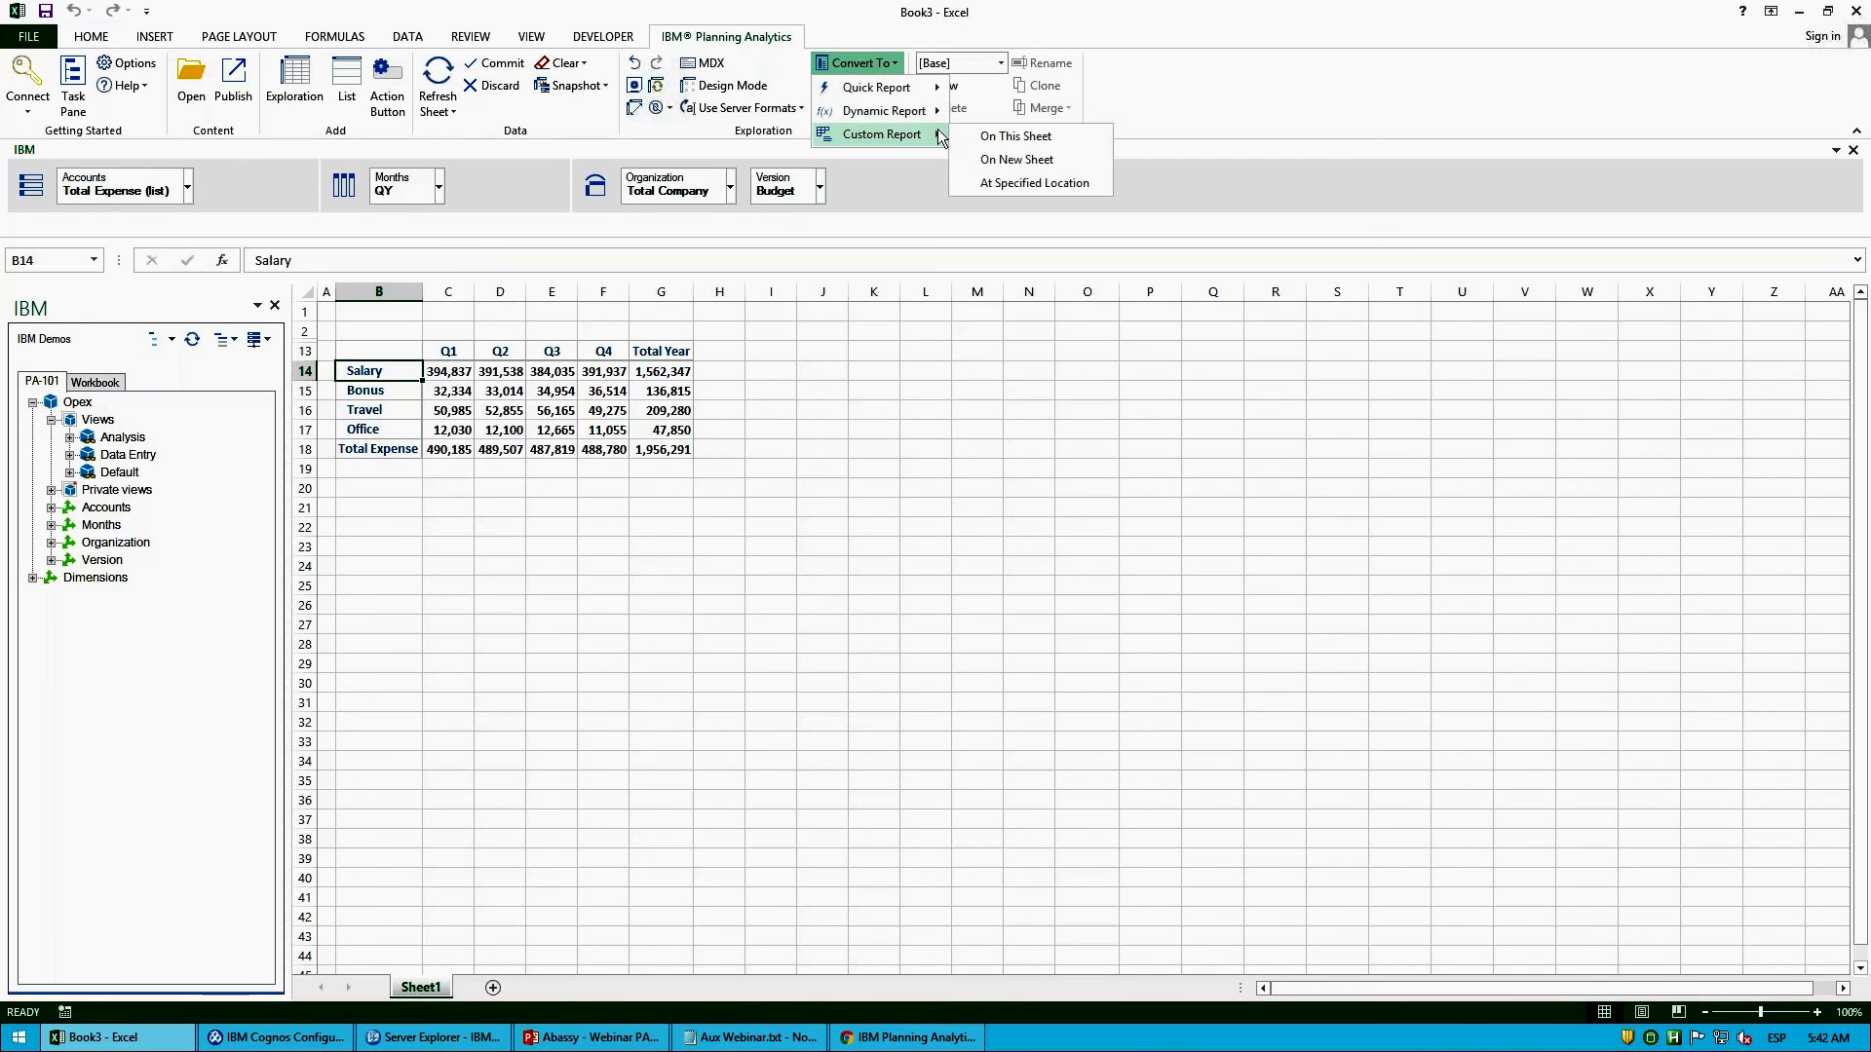
pyautogui.click(998, 137)
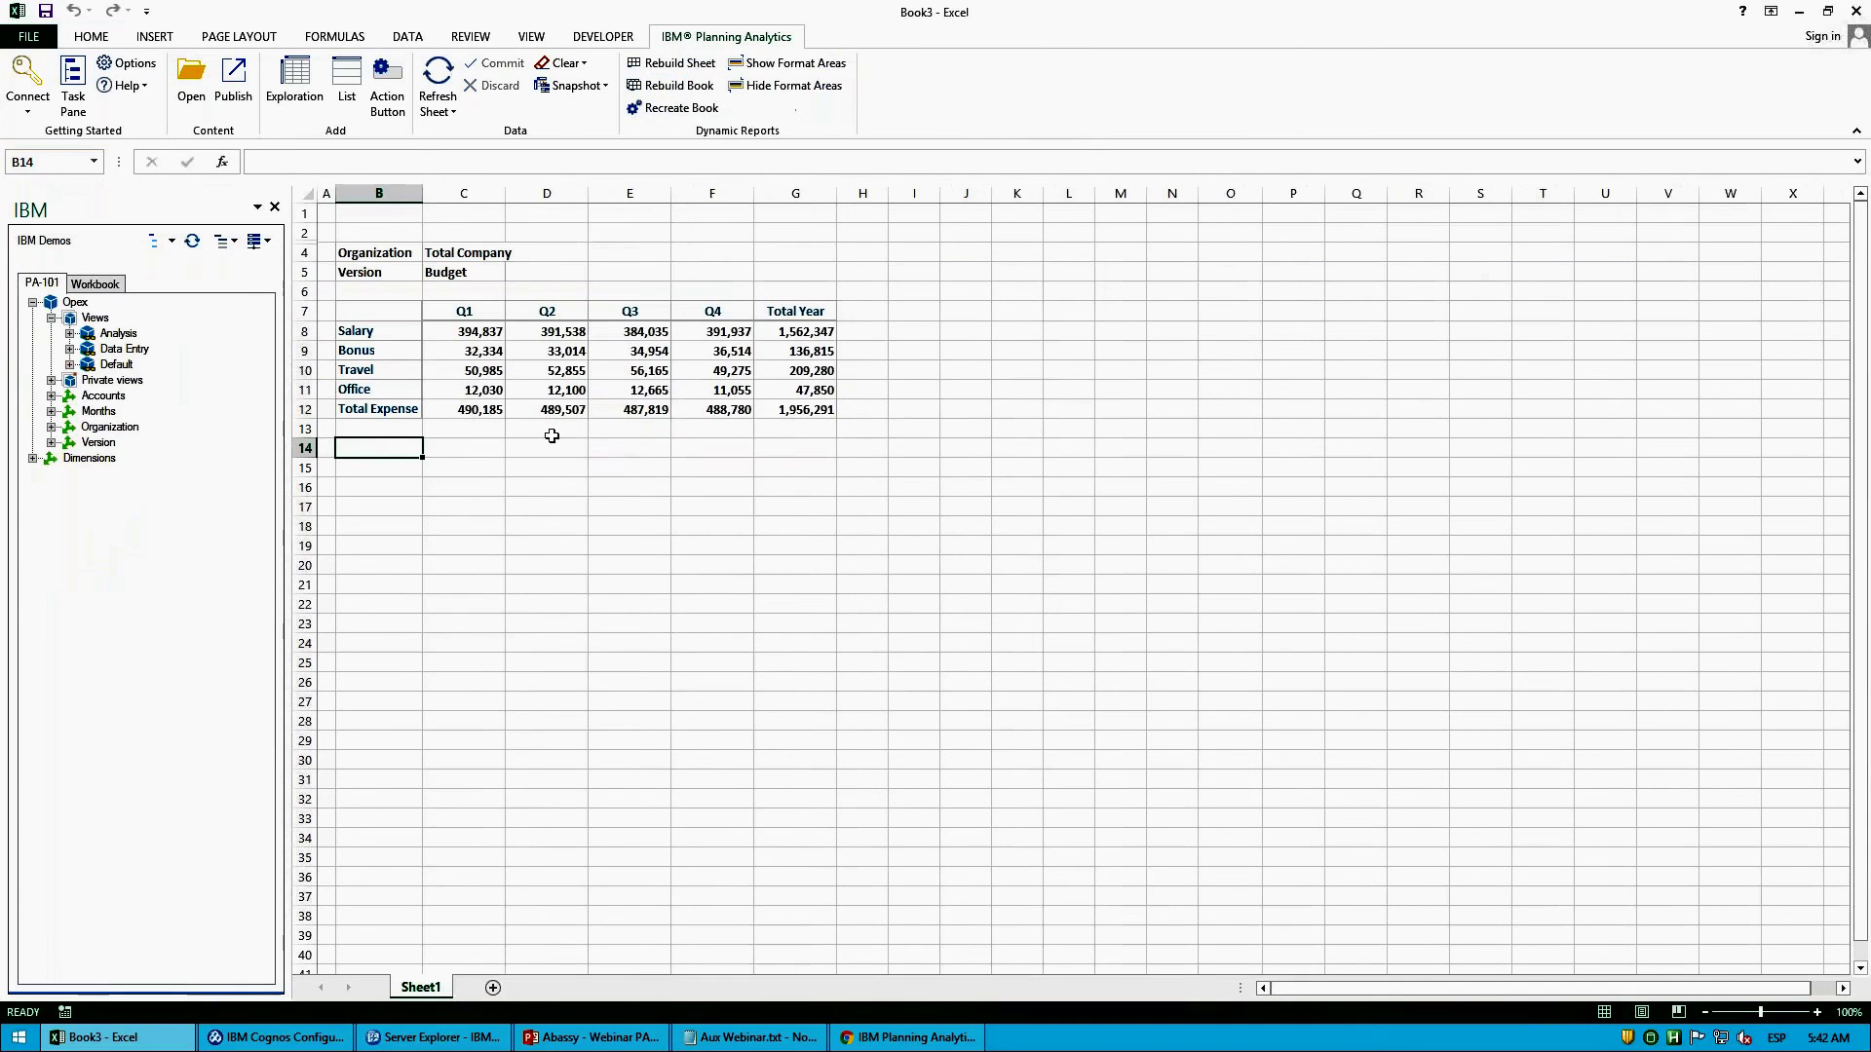
pyautogui.click(499, 331)
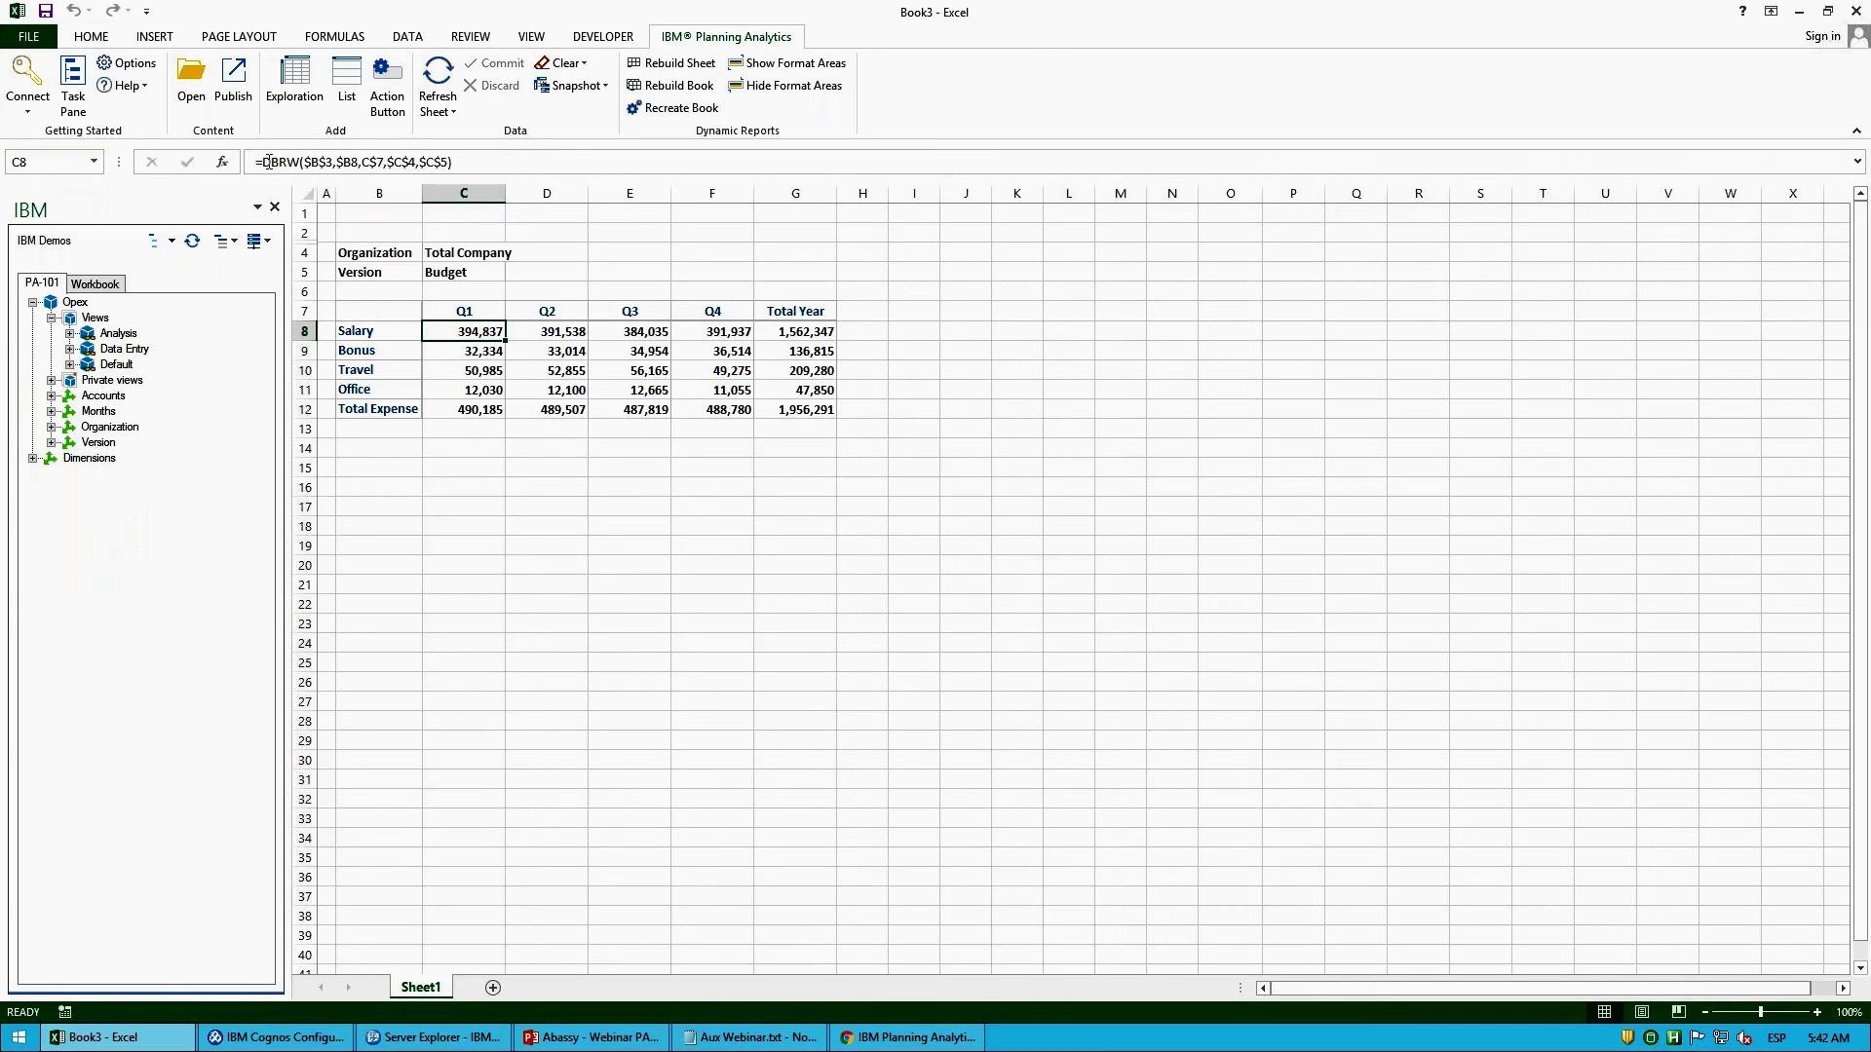
pyautogui.click(575, 487)
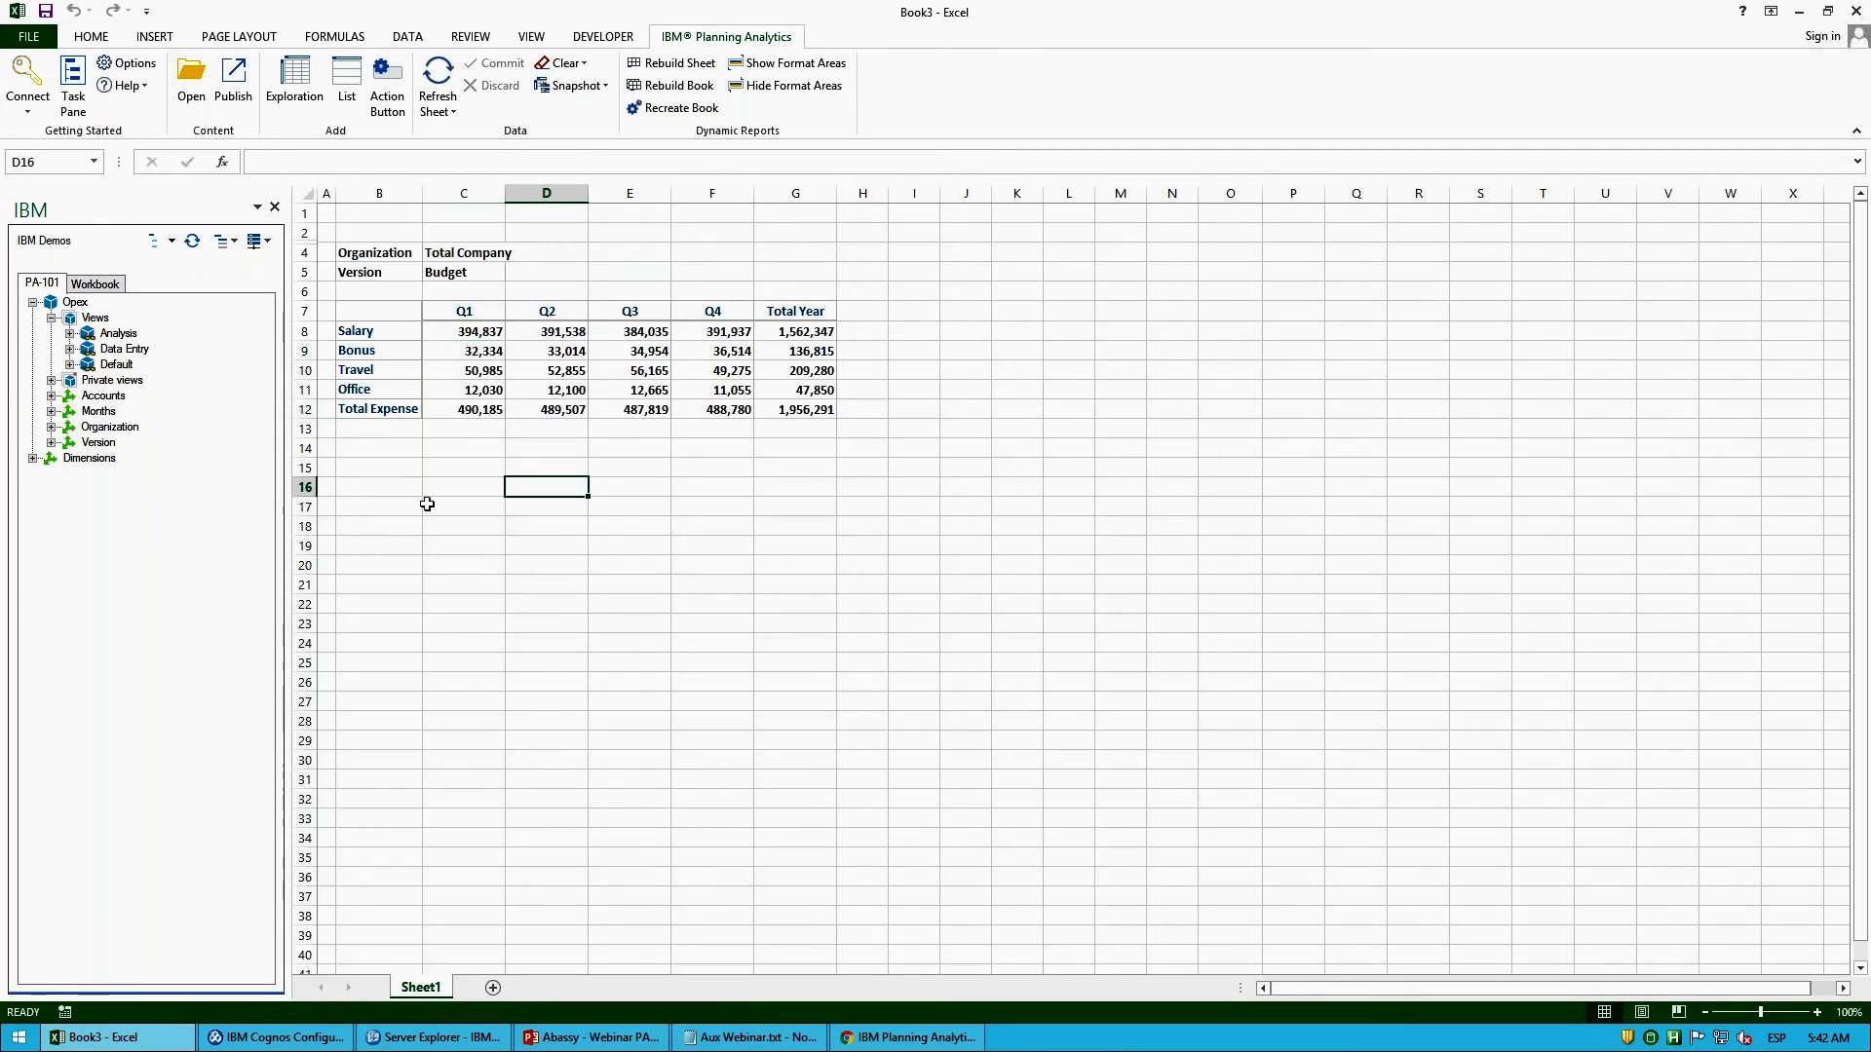
# Step: Set the whole sheet's font size to 16, remove all cell borders, and hide the gridlines
pyautogui.click(306, 197)
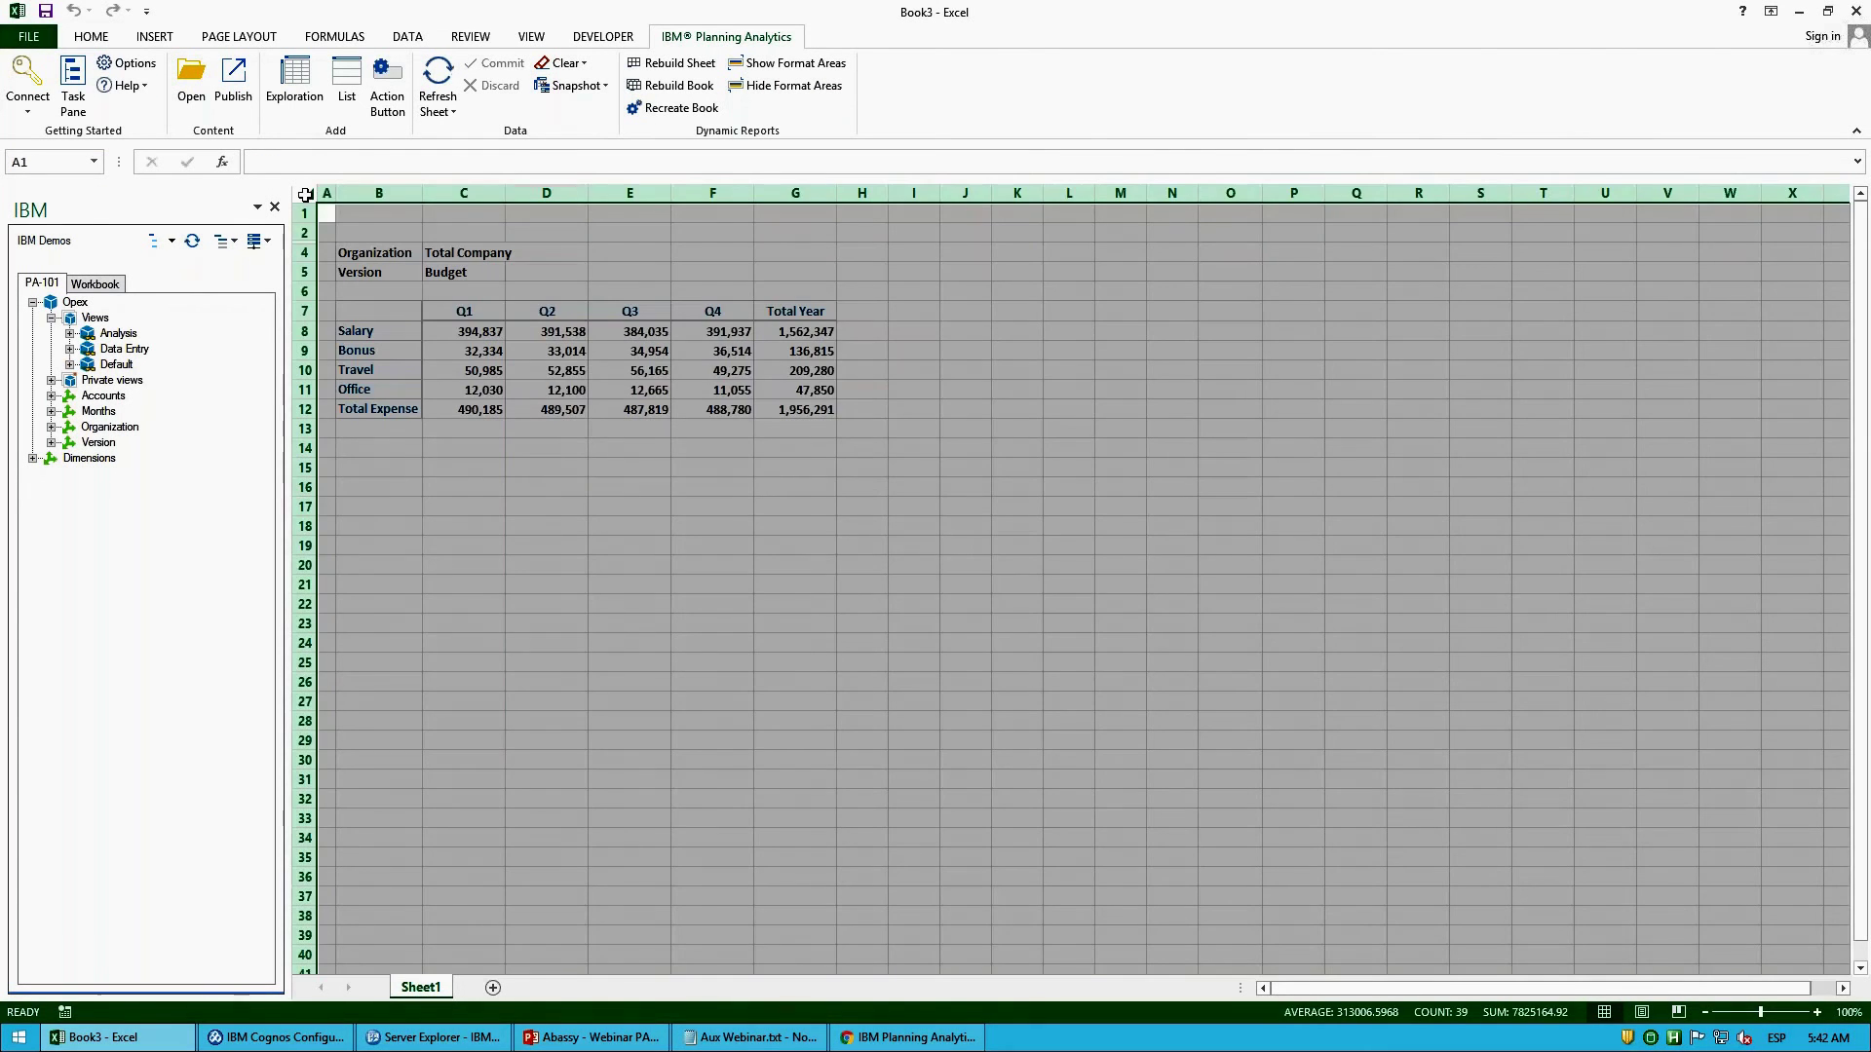
pyautogui.click(91, 37)
pyautogui.click(300, 71)
pyautogui.click(285, 205)
pyautogui.click(269, 101)
pyautogui.click(302, 243)
pyautogui.click(531, 36)
pyautogui.click(214, 101)
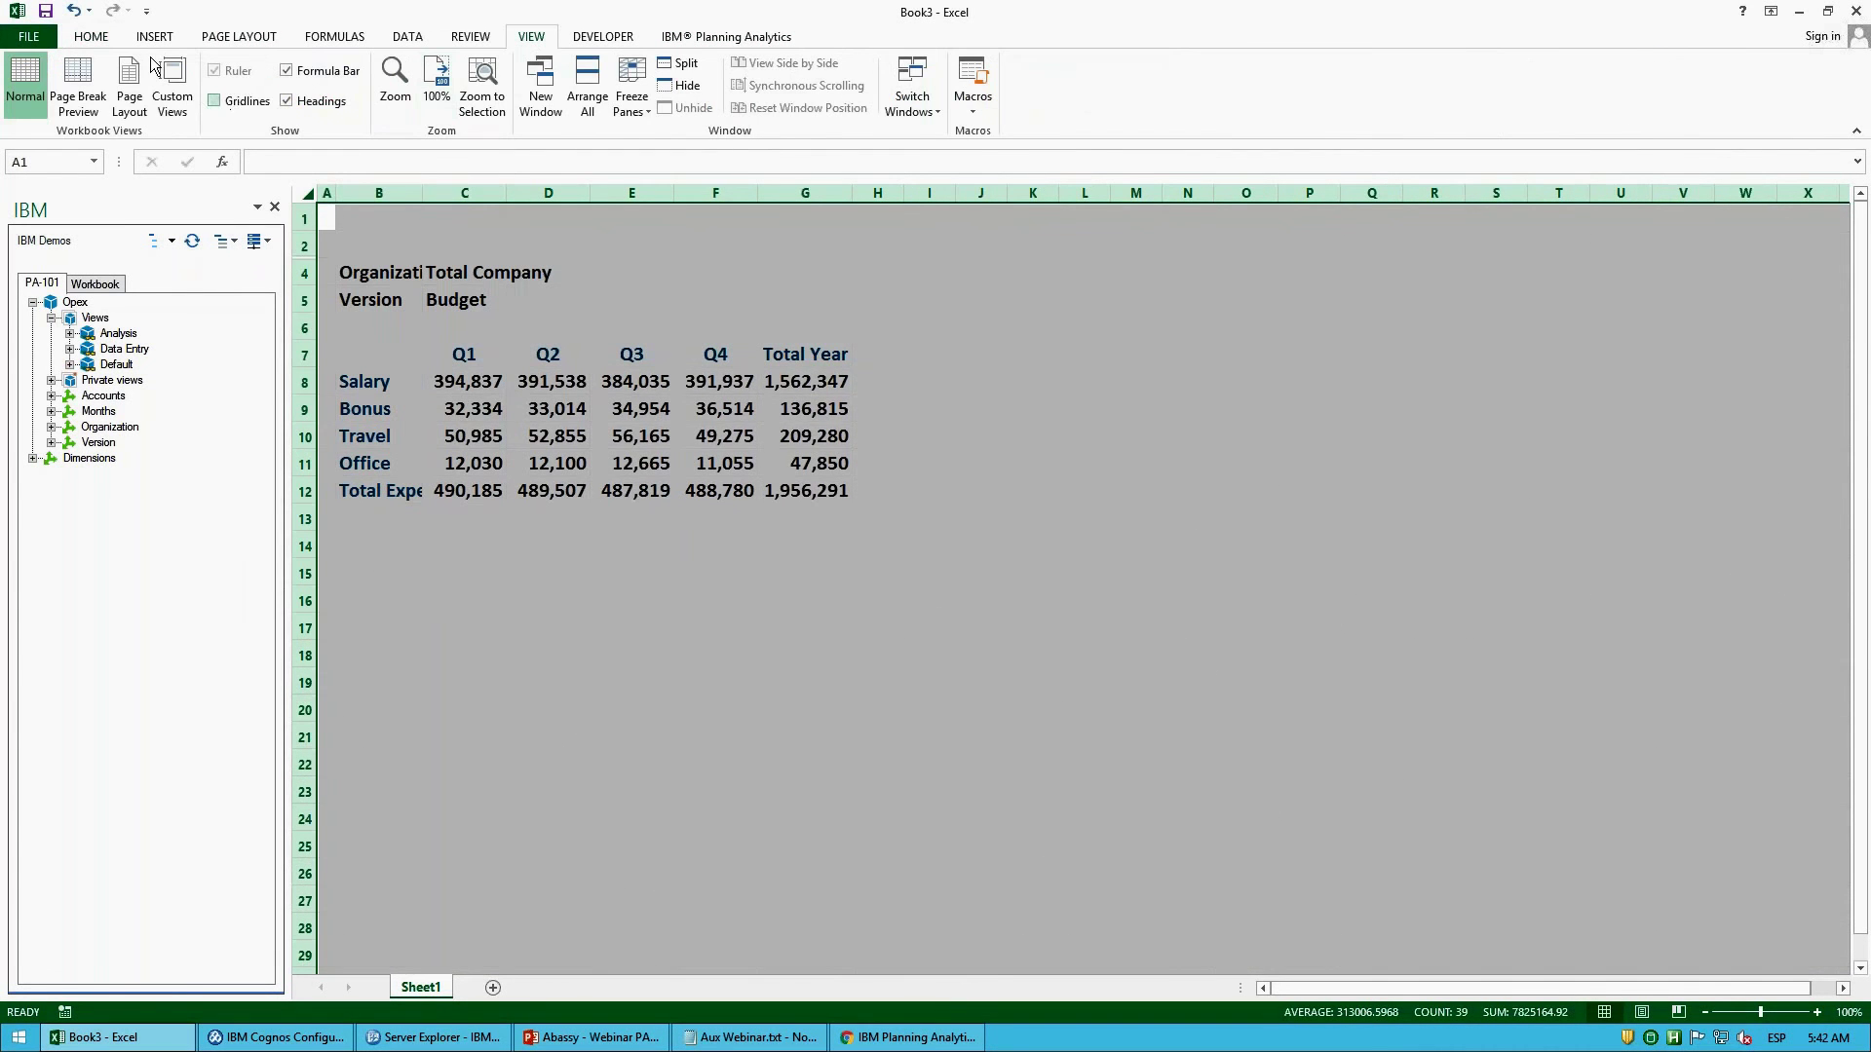
# Step: Widen column B to fit its labels, and add a bottom border under the Q1 through Total Year headings
pyautogui.click(91, 36)
pyautogui.click(468, 355)
pyautogui.moveTo(422, 193); pyautogui.dragTo(491, 193)
pyautogui.keyDown('shift'); pyautogui.click(794, 334); pyautogui.keyUp('shift')
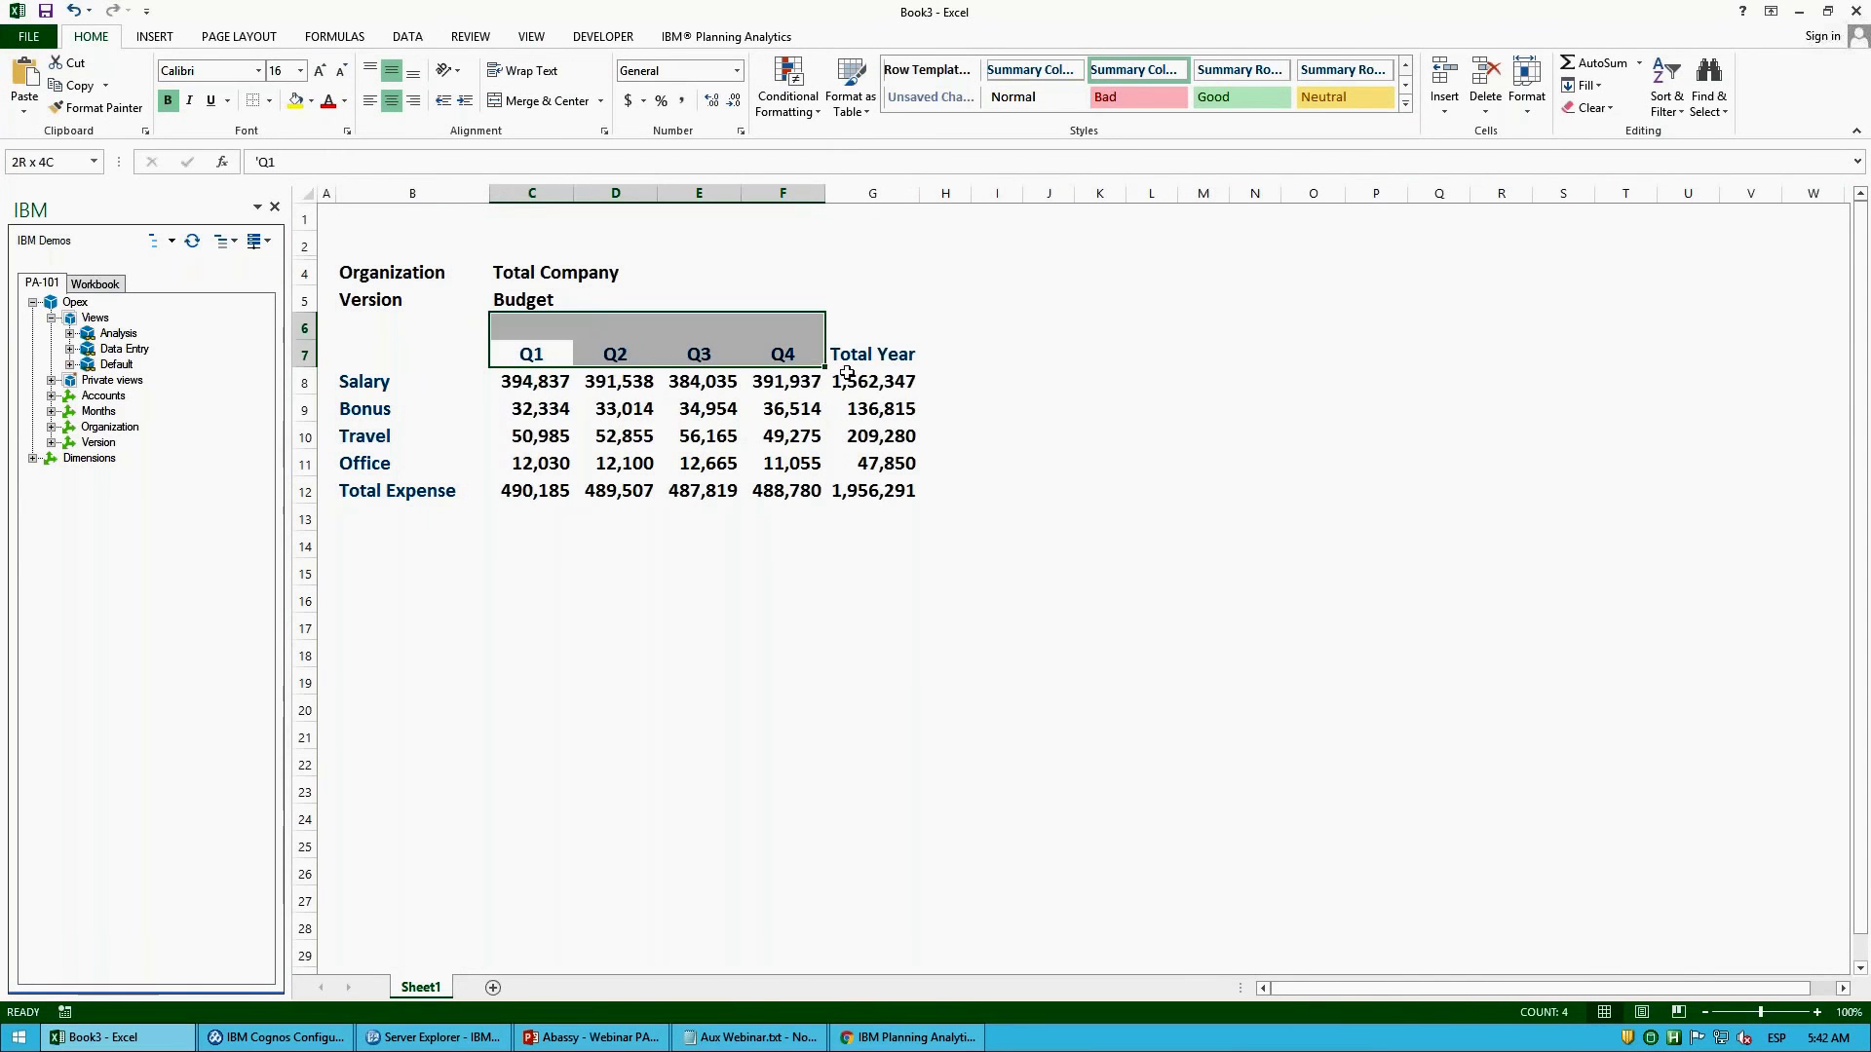
pyautogui.moveTo(847, 373); pyautogui.dragTo(857, 357)
pyautogui.click(269, 101)
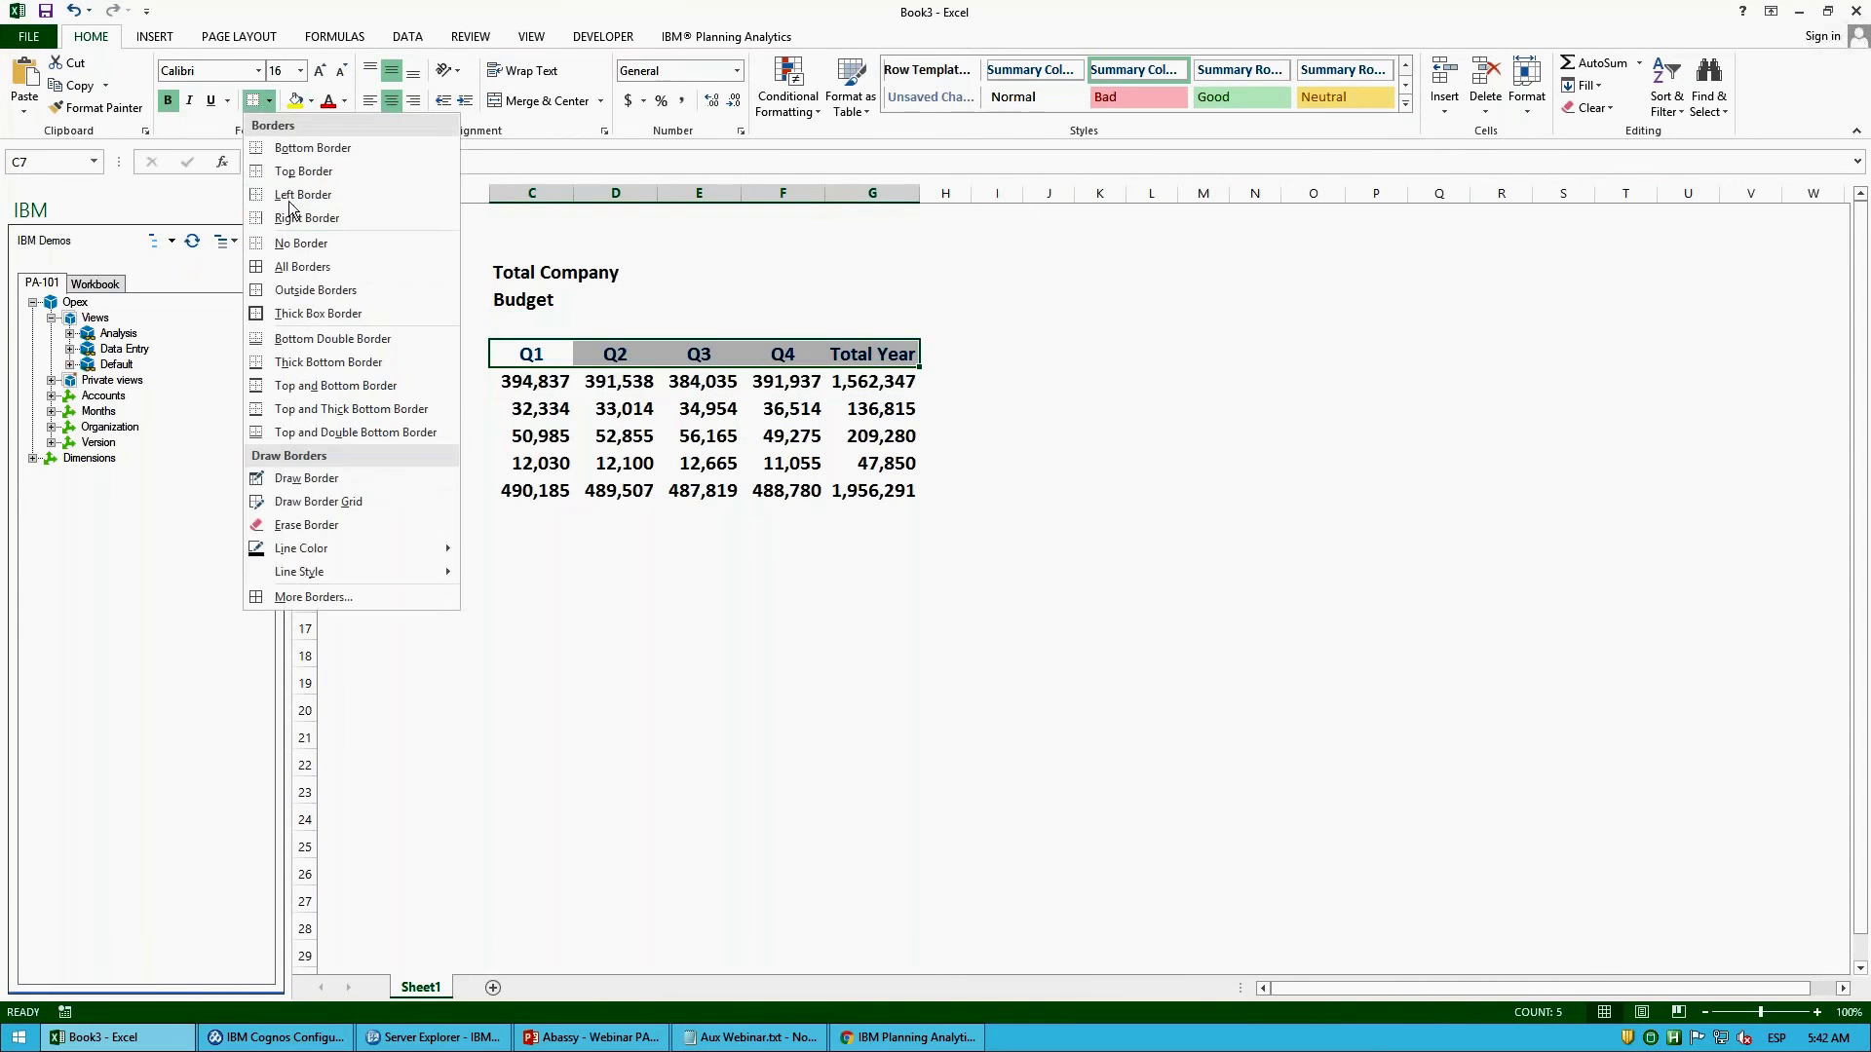
pyautogui.click(312, 148)
# Step: Add a top and bottom border to the Total Expense values from Q1 through Total Year
pyautogui.moveTo(546, 488); pyautogui.dragTo(897, 490)
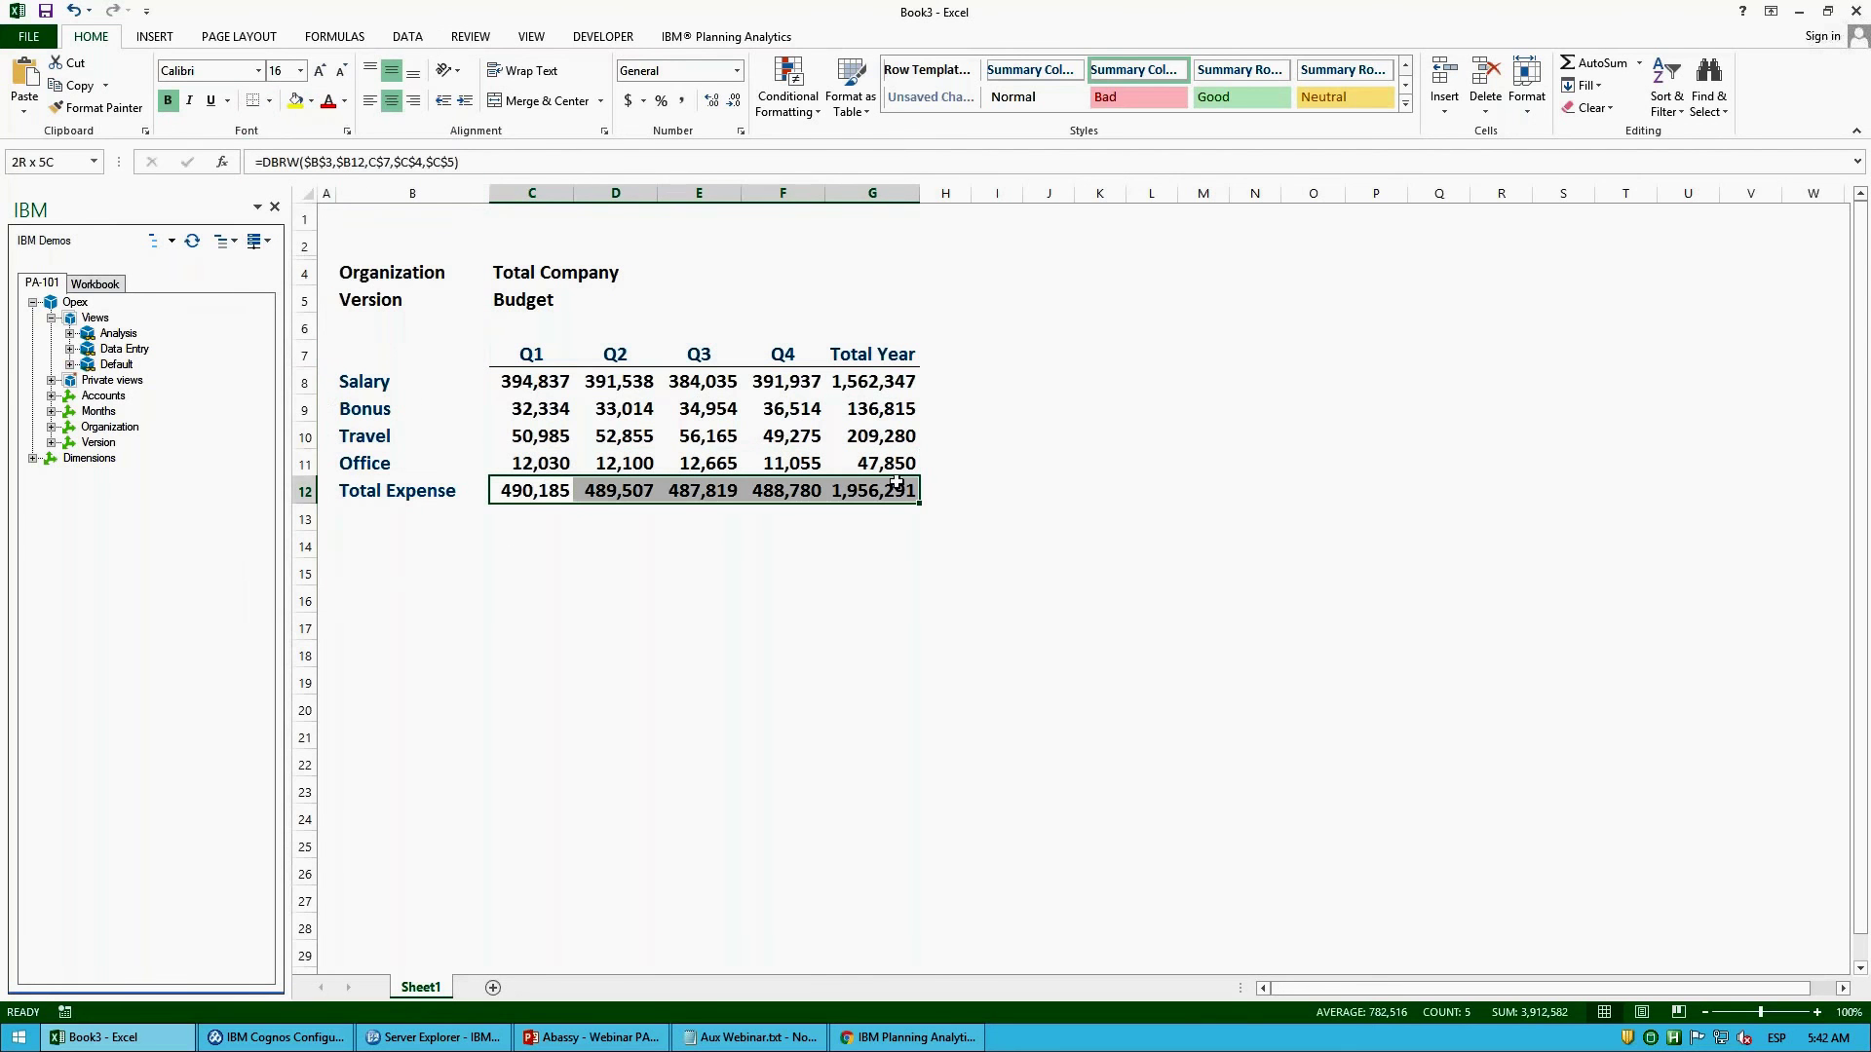
pyautogui.click(269, 100)
pyautogui.click(310, 387)
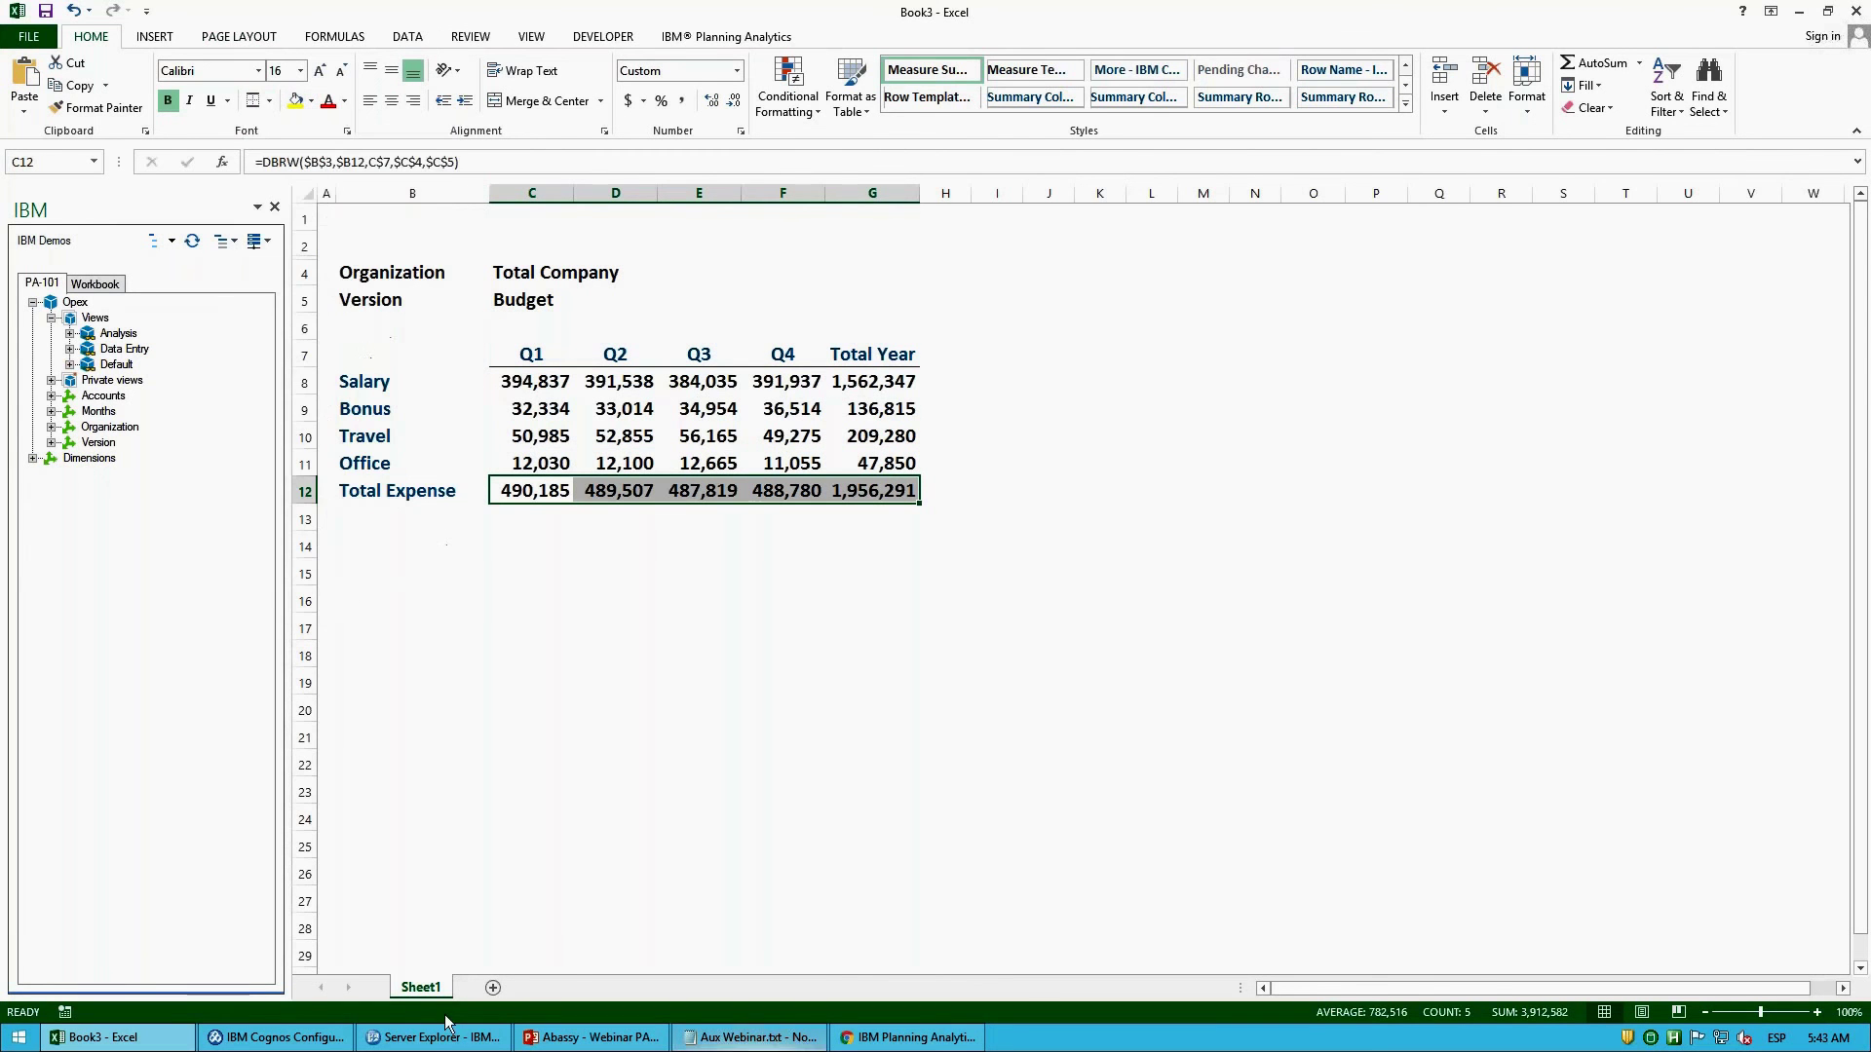
# Step: Rename Sheet1 as Opex
pyautogui.rightClick(435, 987)
pyautogui.click(512, 816)
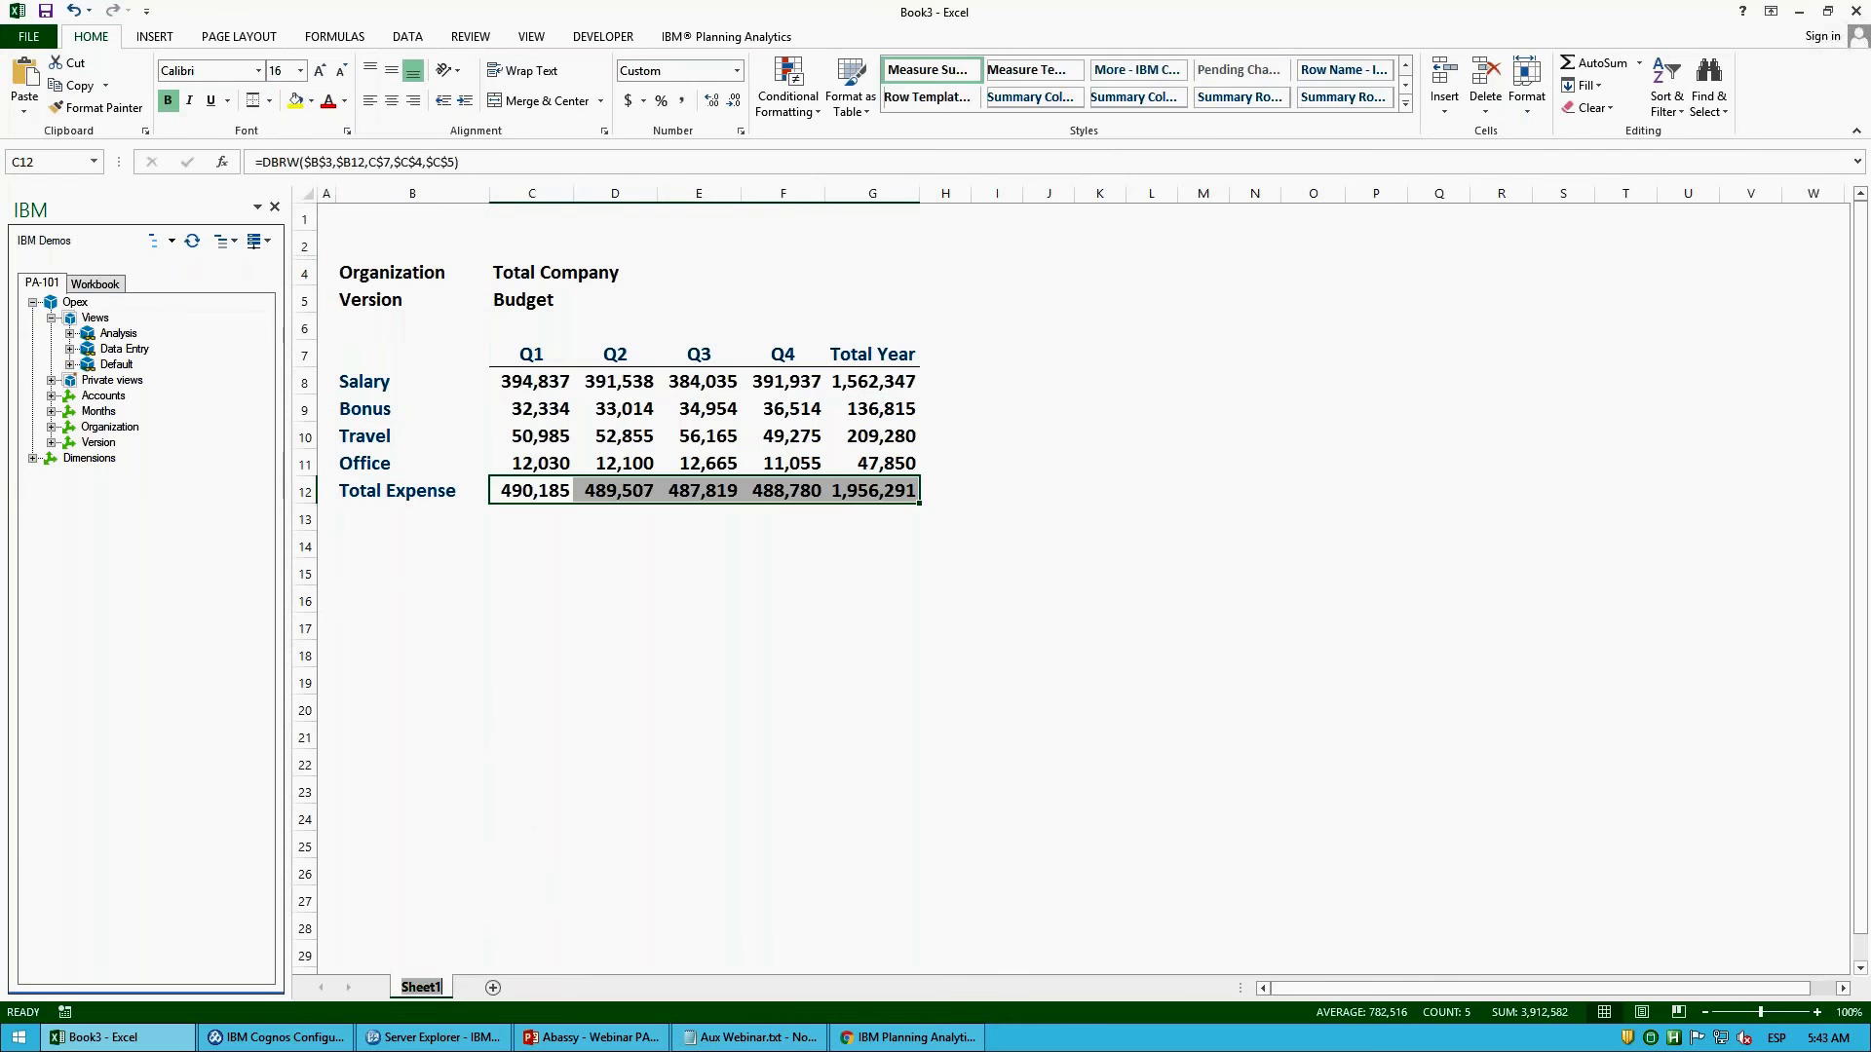
pyautogui.write('Opex')
pyautogui.press('Return')
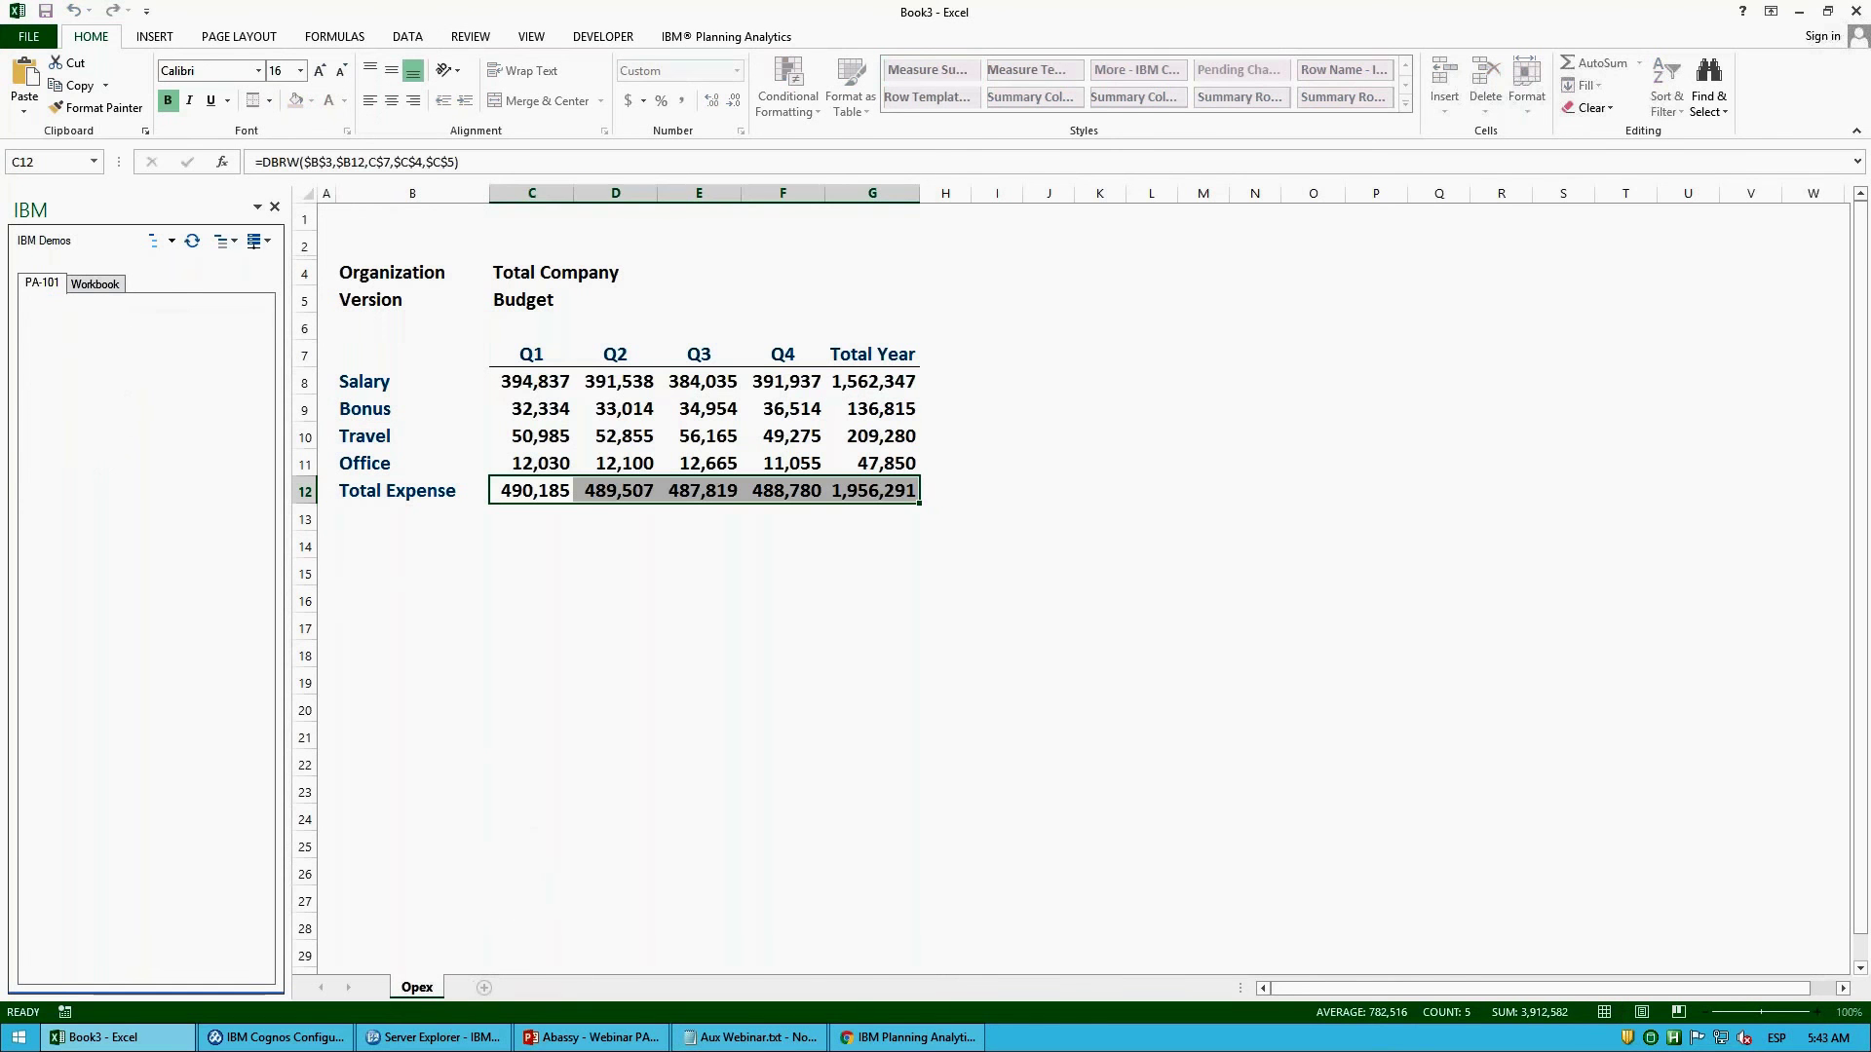
pyautogui.click(541, 820)
# Step: Publish the workbook to the PA-101 Templates folder as a public file named Opex
pyautogui.click(785, 37)
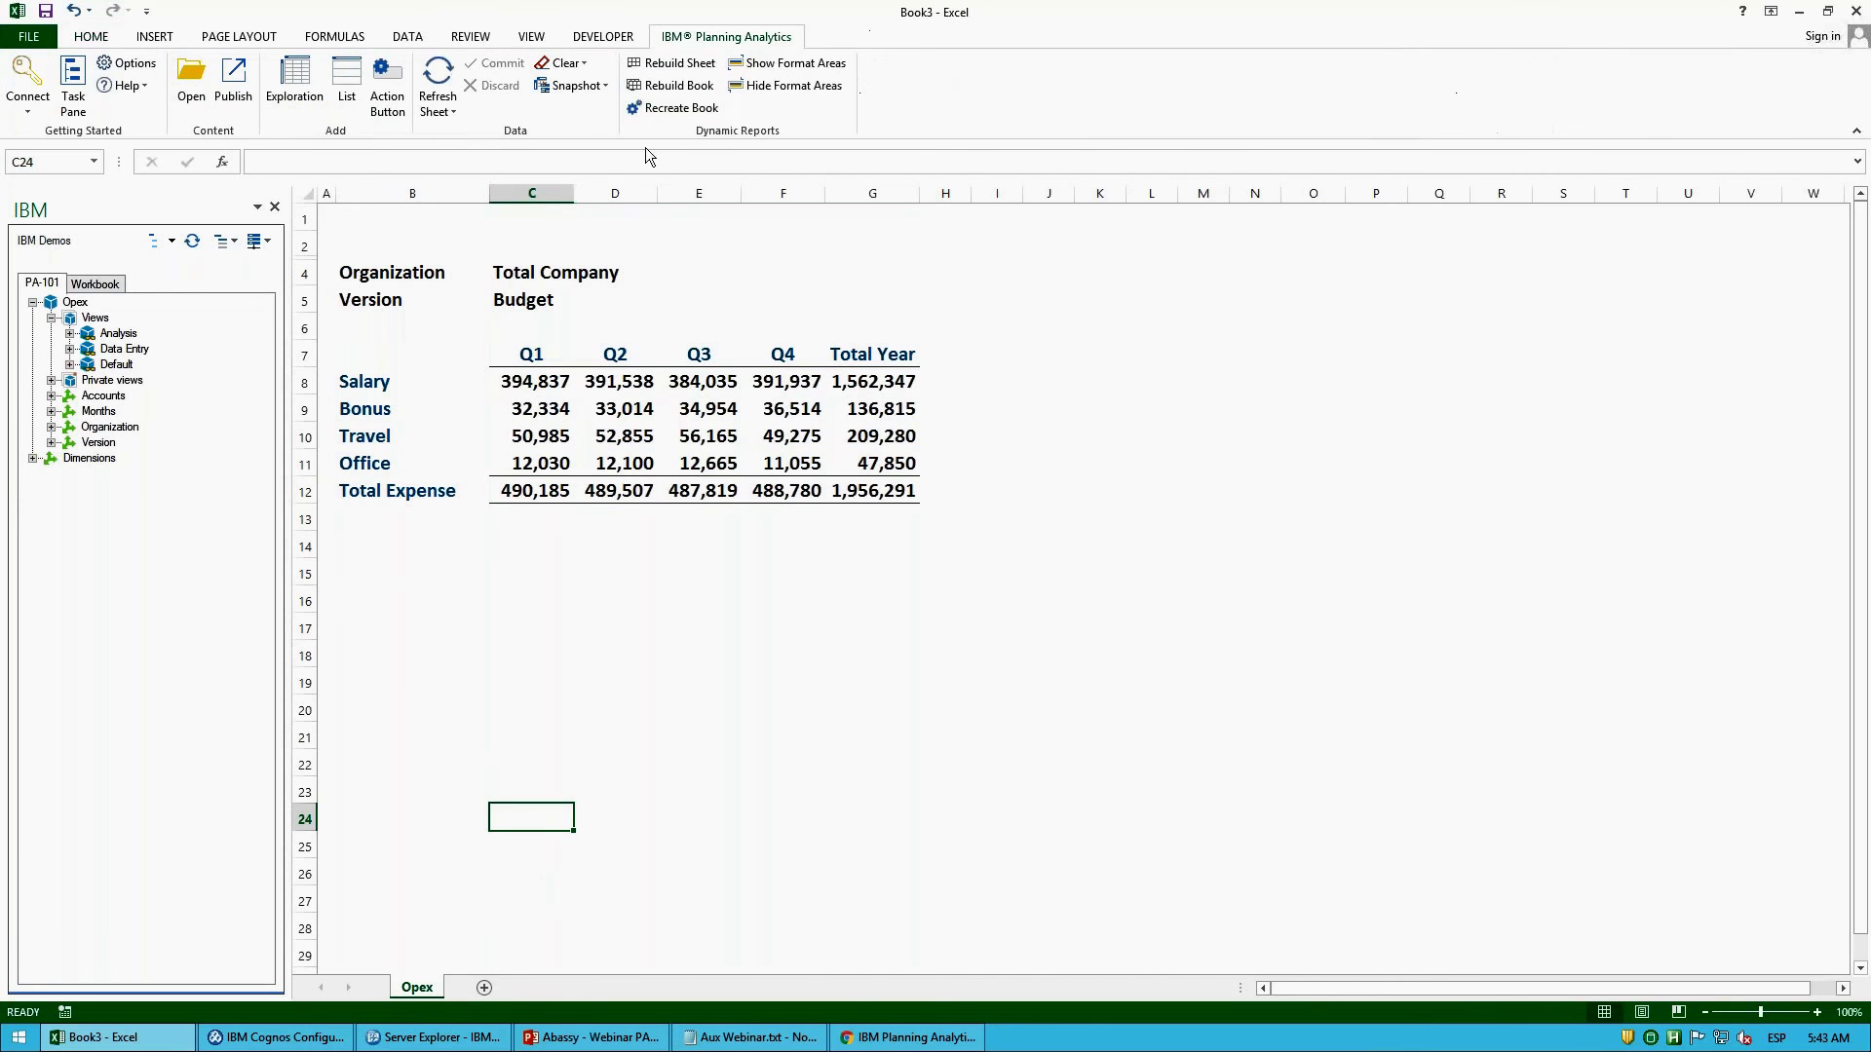
pyautogui.click(243, 88)
pyautogui.doubleClick(777, 460)
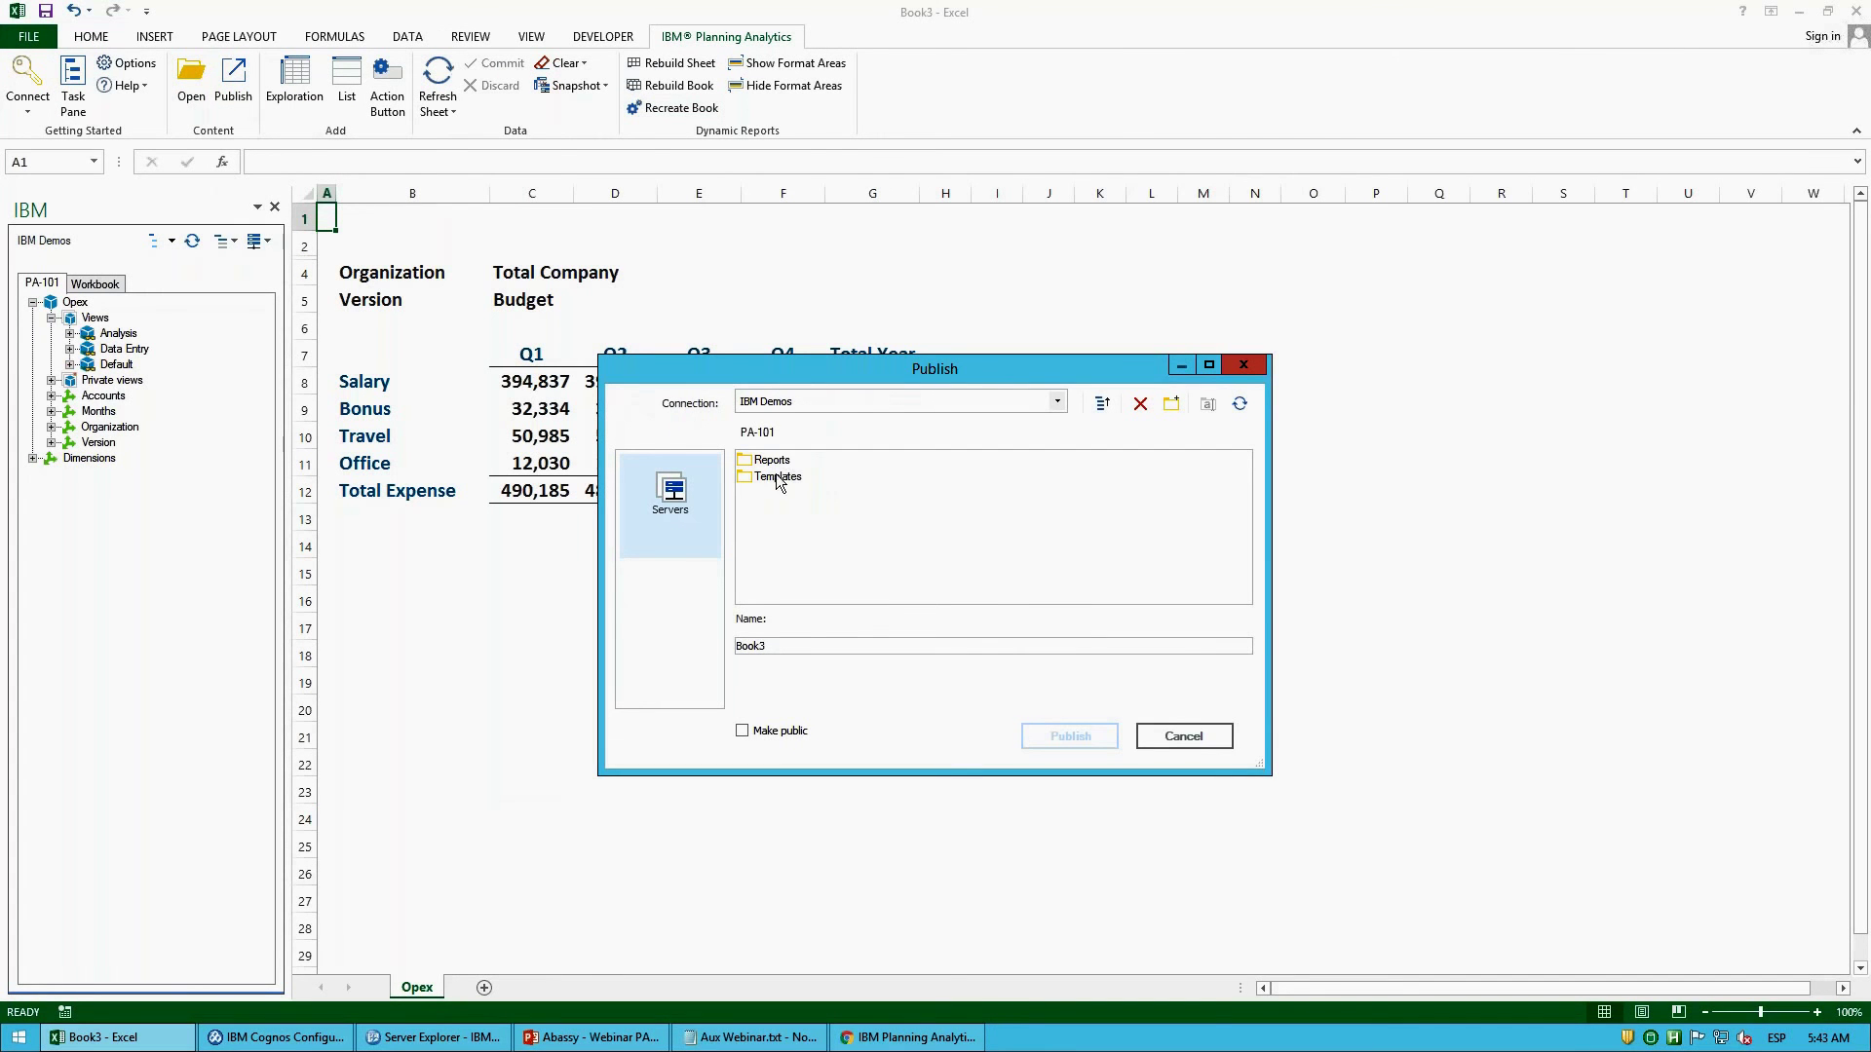
pyautogui.doubleClick(779, 477)
pyautogui.hotkey('ctrl', 'a')
pyautogui.write('O')
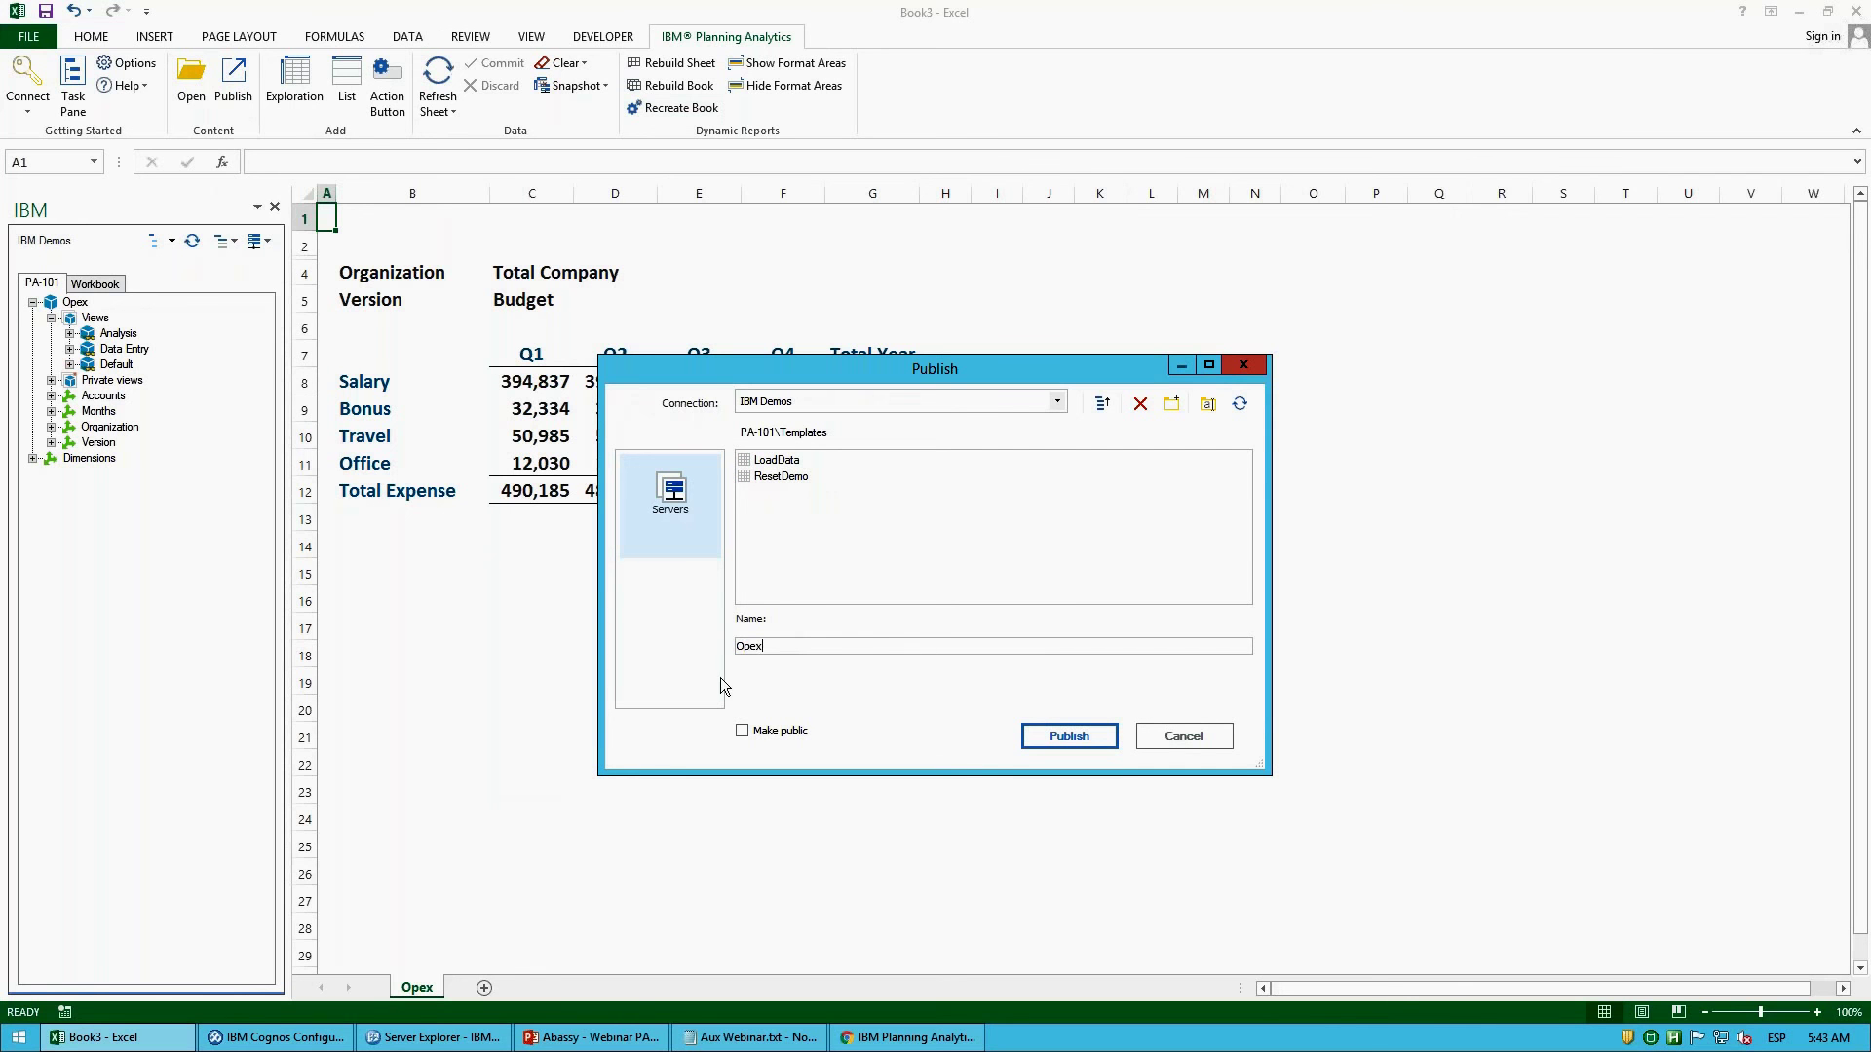
pyautogui.click(742, 730)
pyautogui.click(1068, 735)
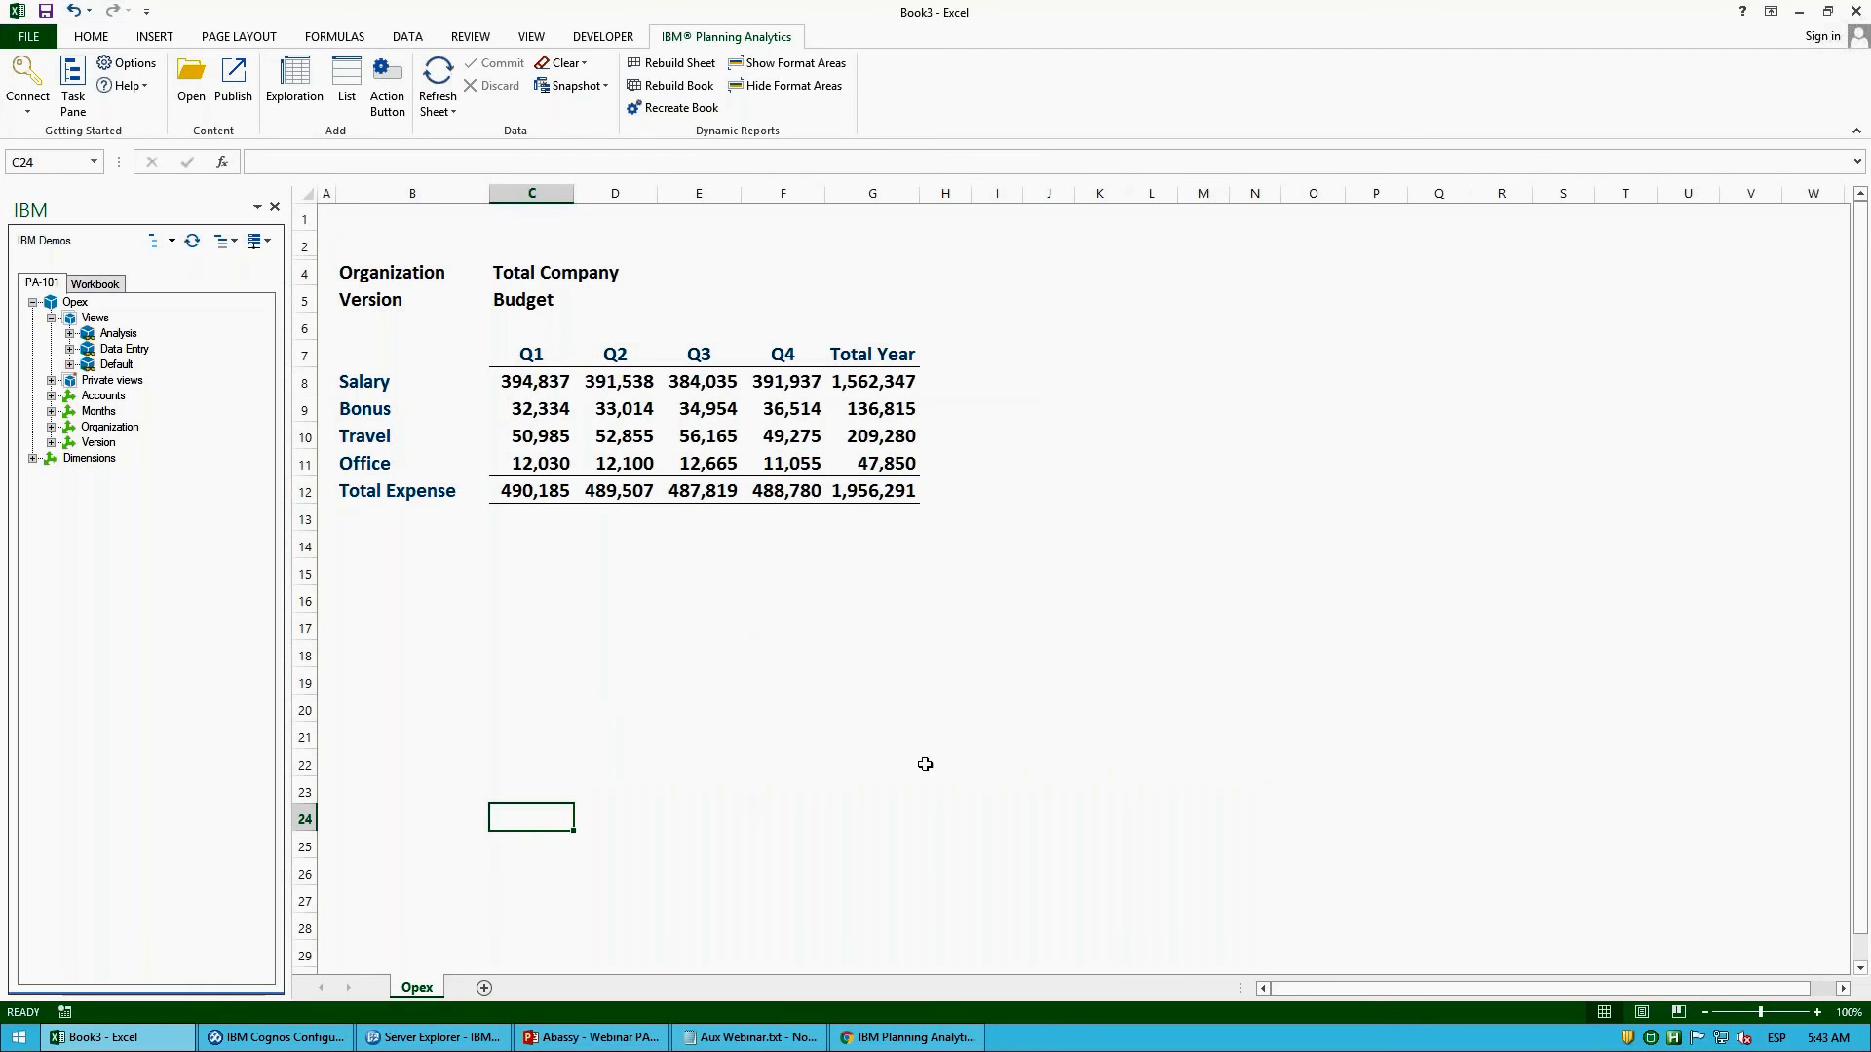
# Step: Switch to Planning Analytics Workspace, refresh the data tree, and expand the PA-101 Templates application folder
pyautogui.moveTo(931, 1047)
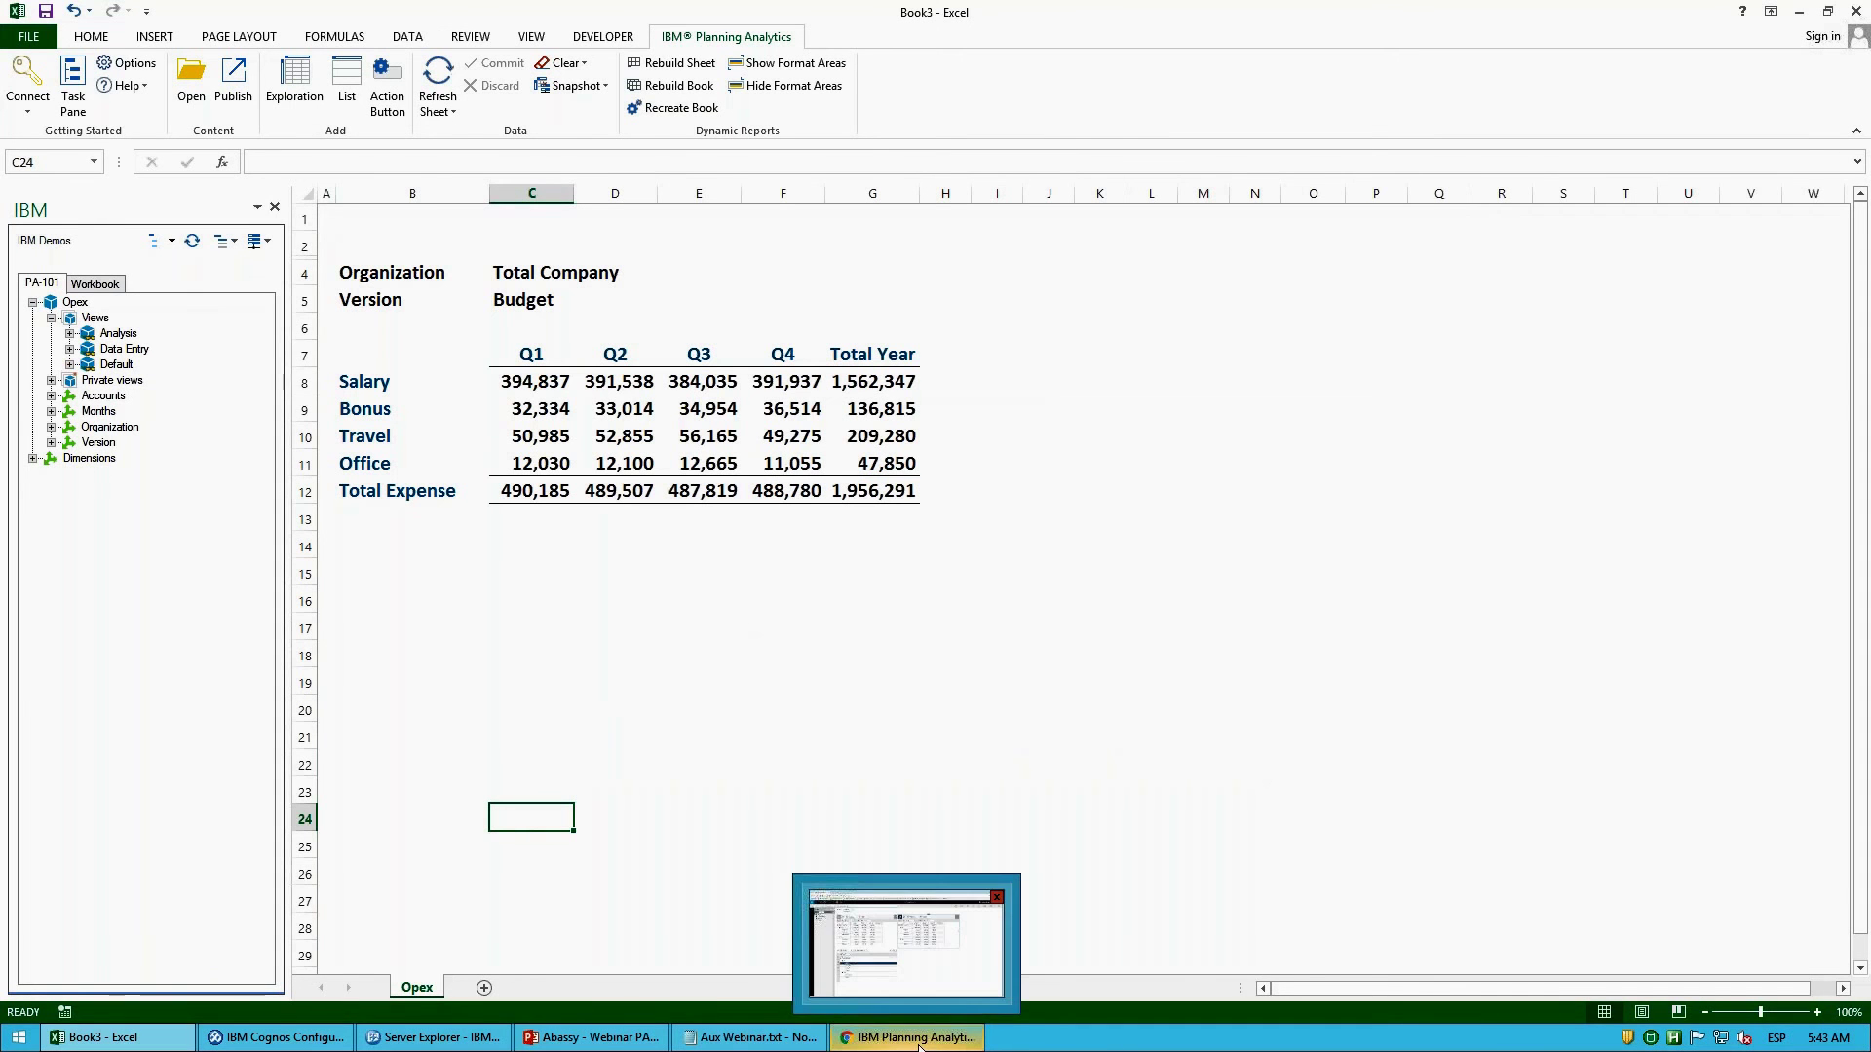
pyautogui.click(918, 1039)
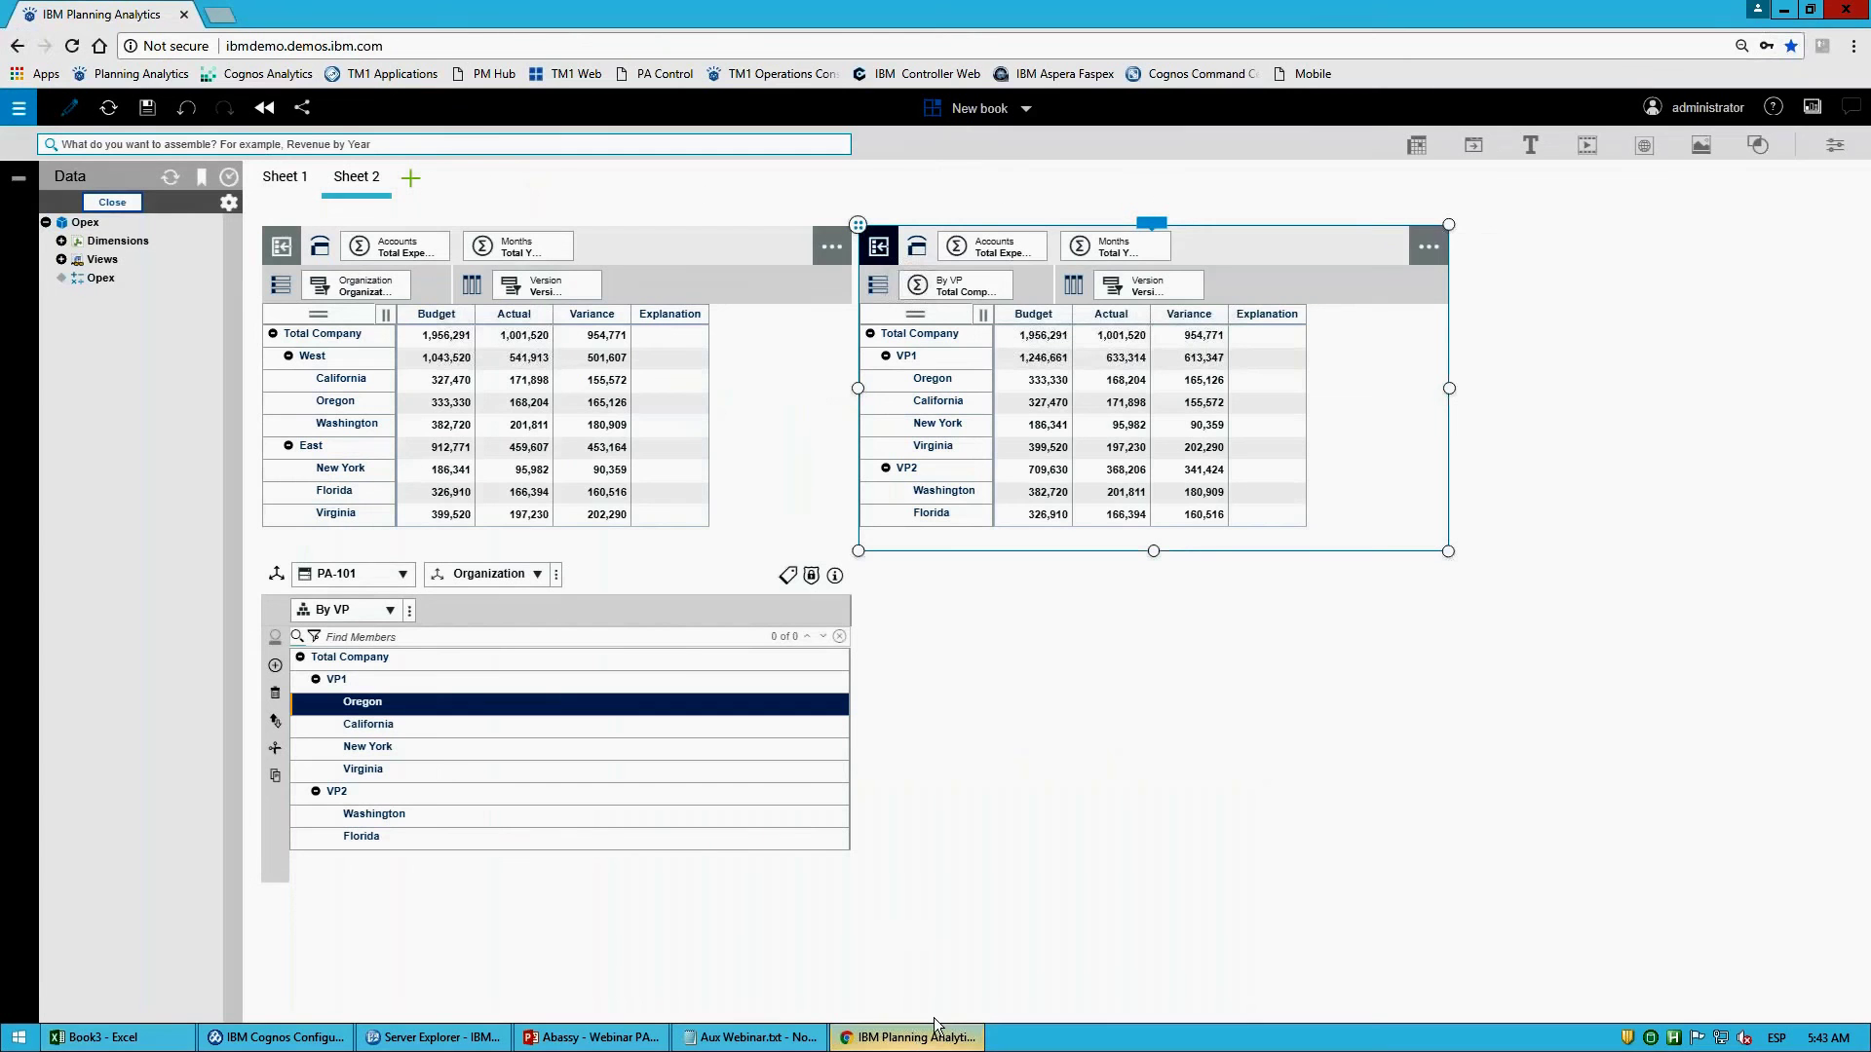
pyautogui.click(113, 202)
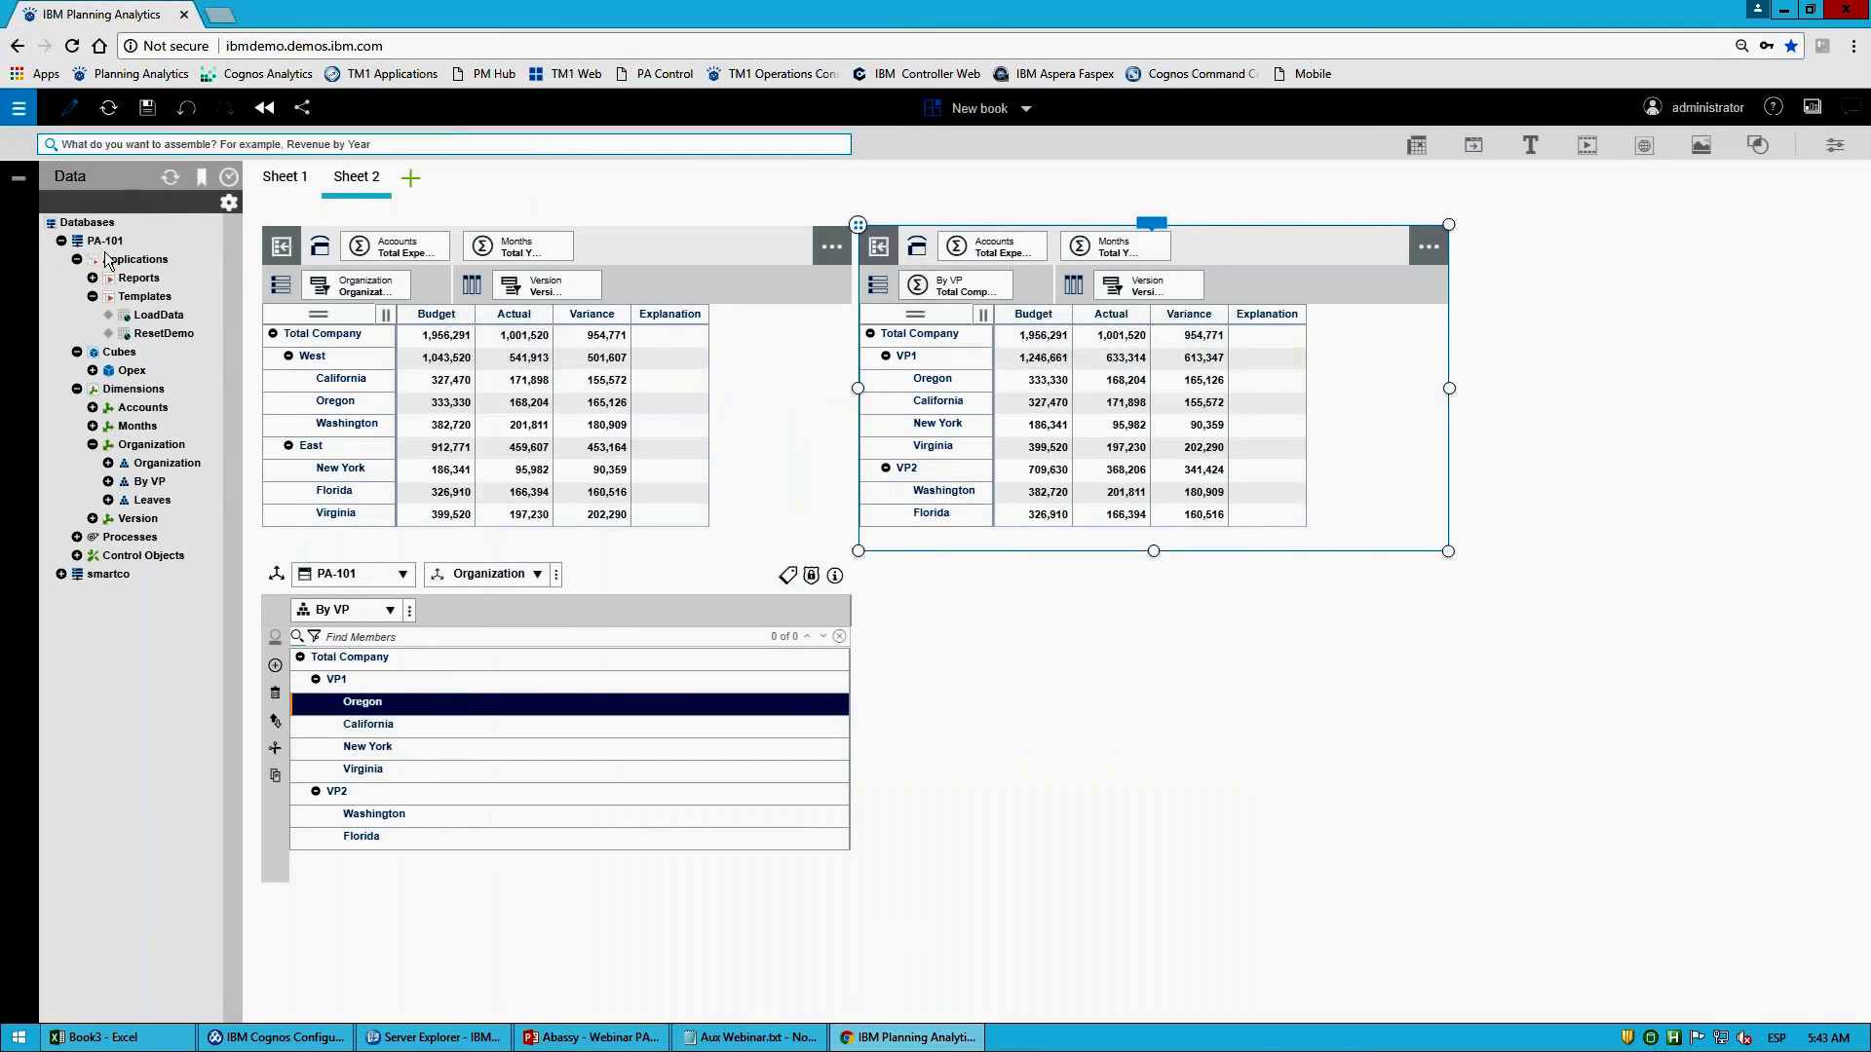
pyautogui.click(170, 177)
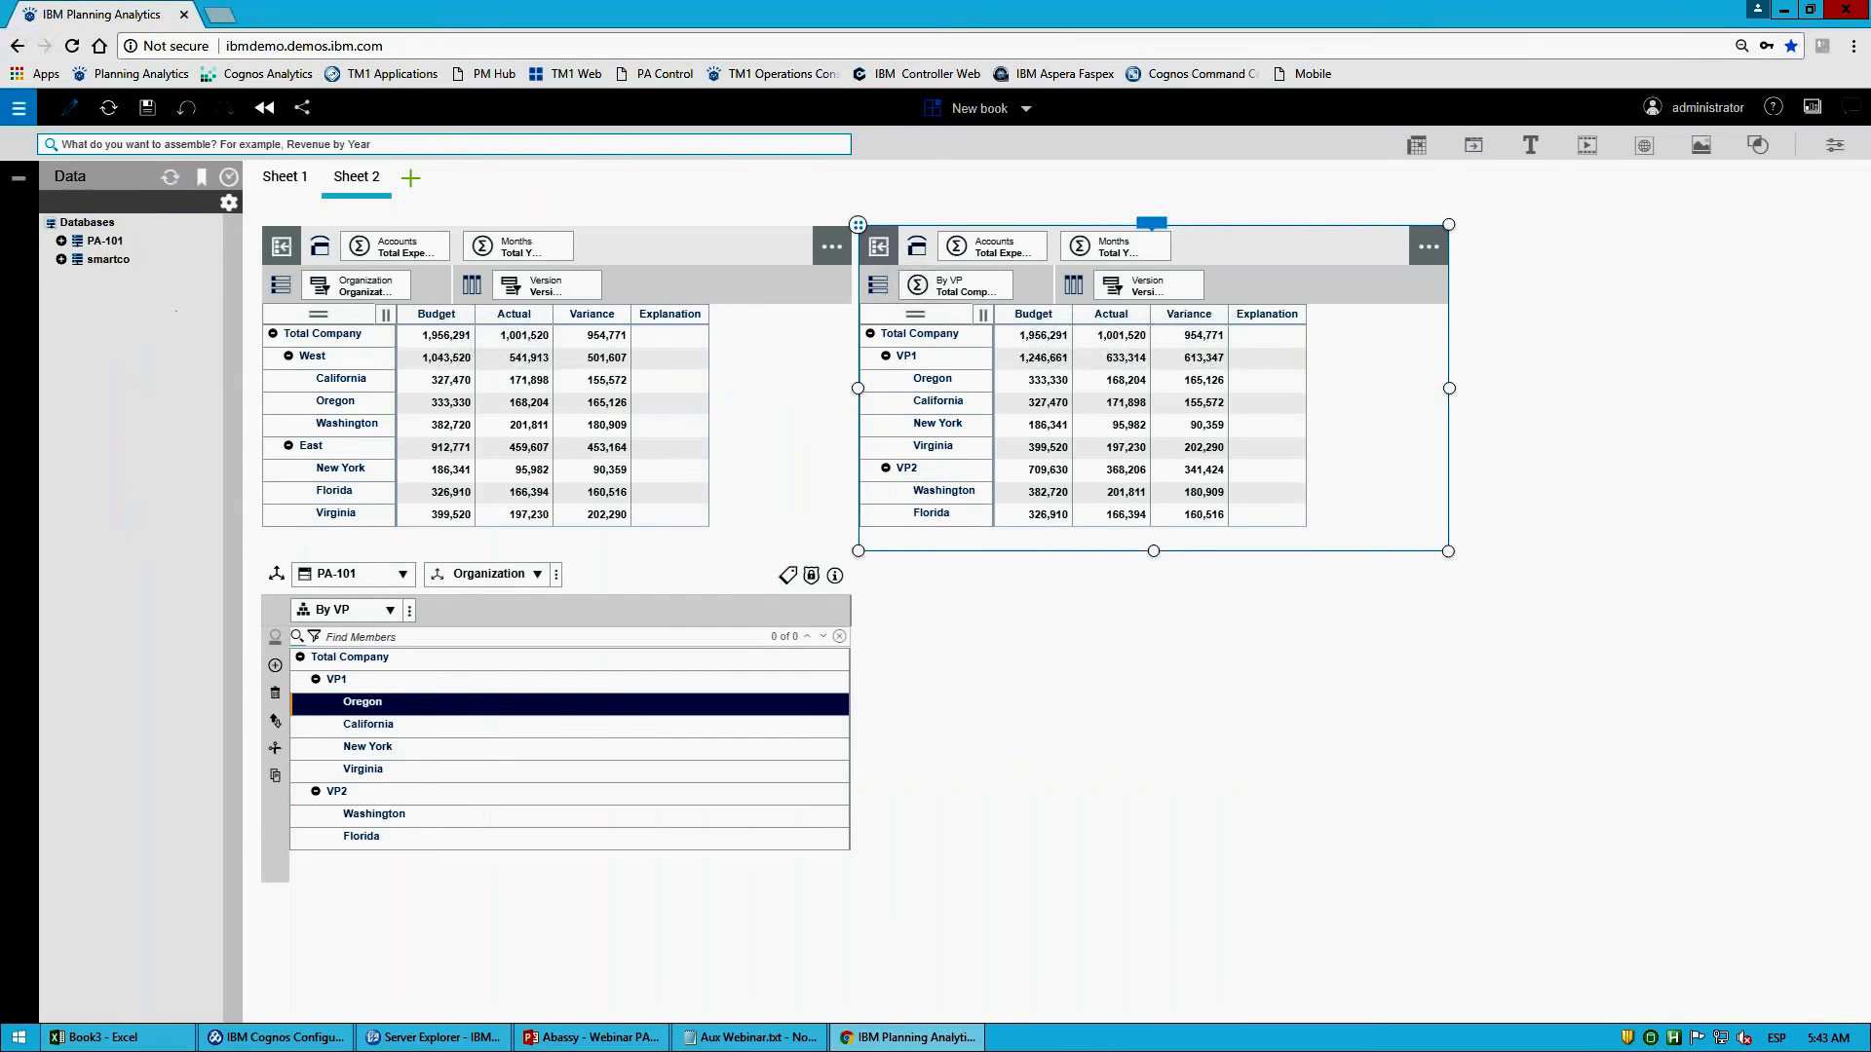
pyautogui.click(73, 240)
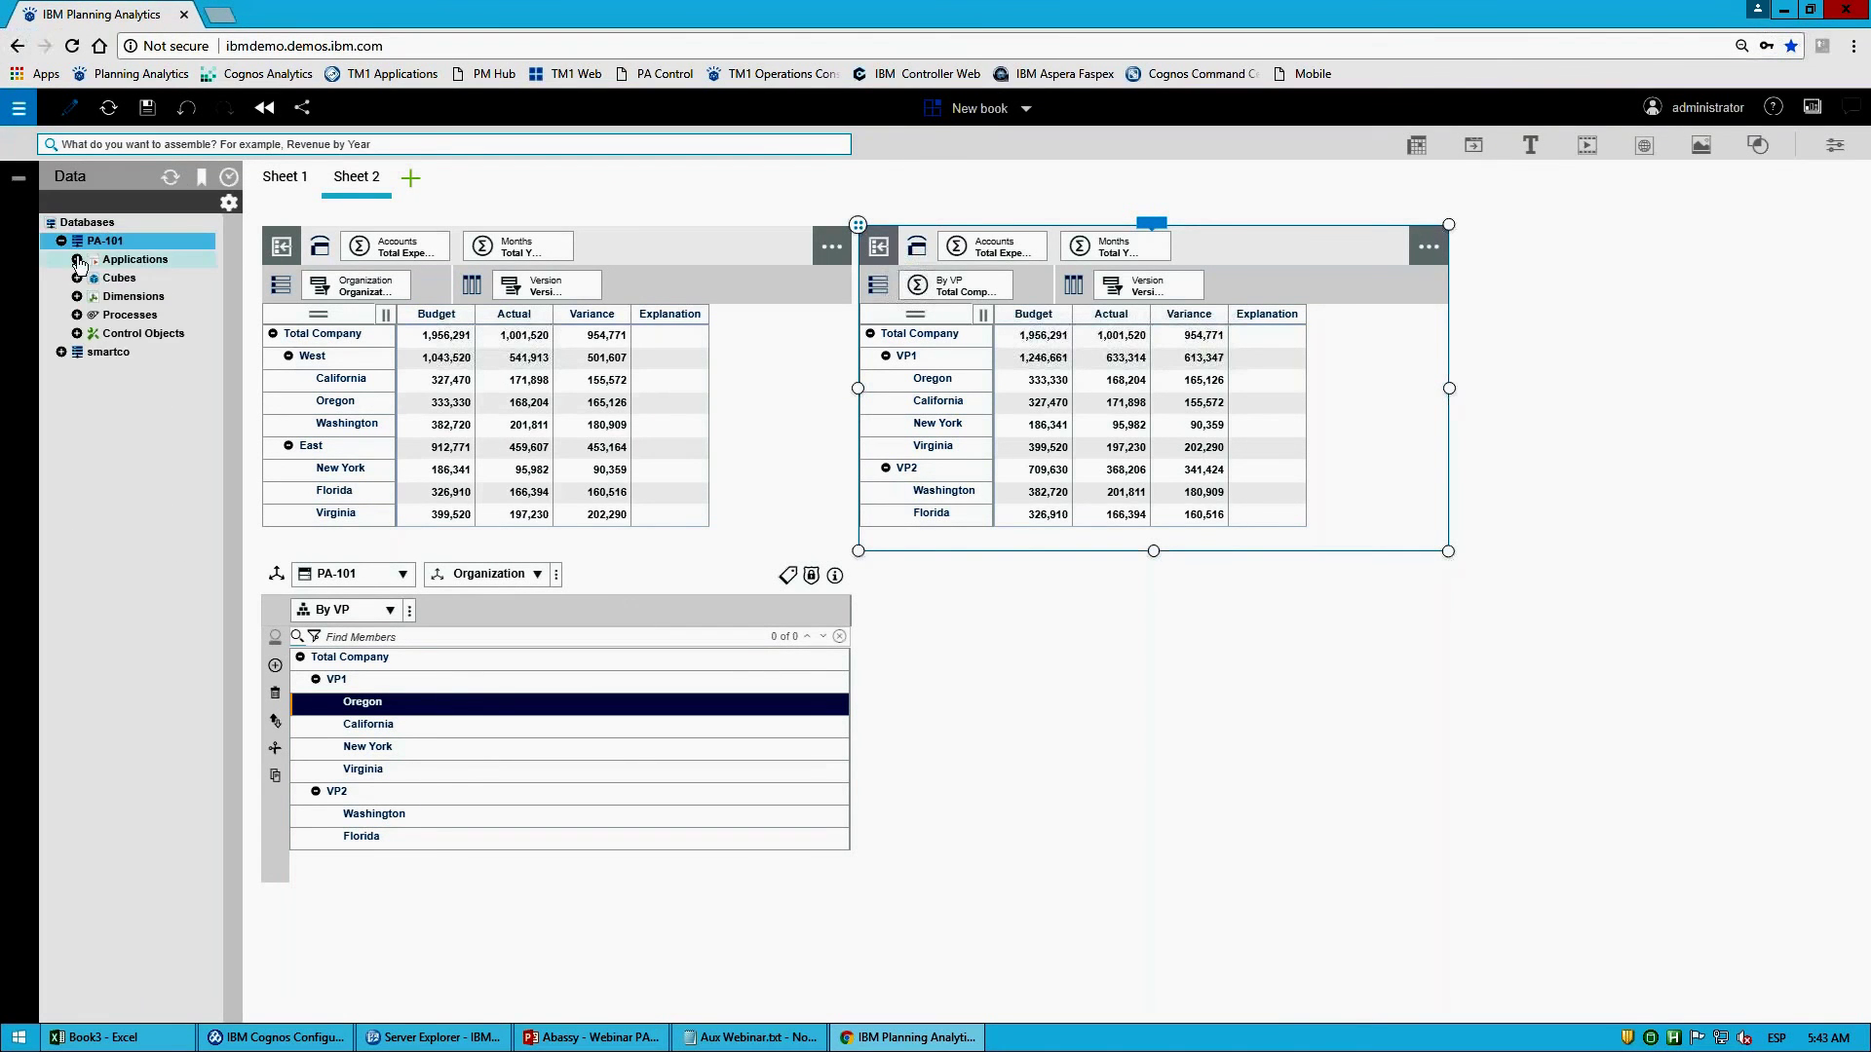
pyautogui.click(77, 259)
pyautogui.click(145, 296)
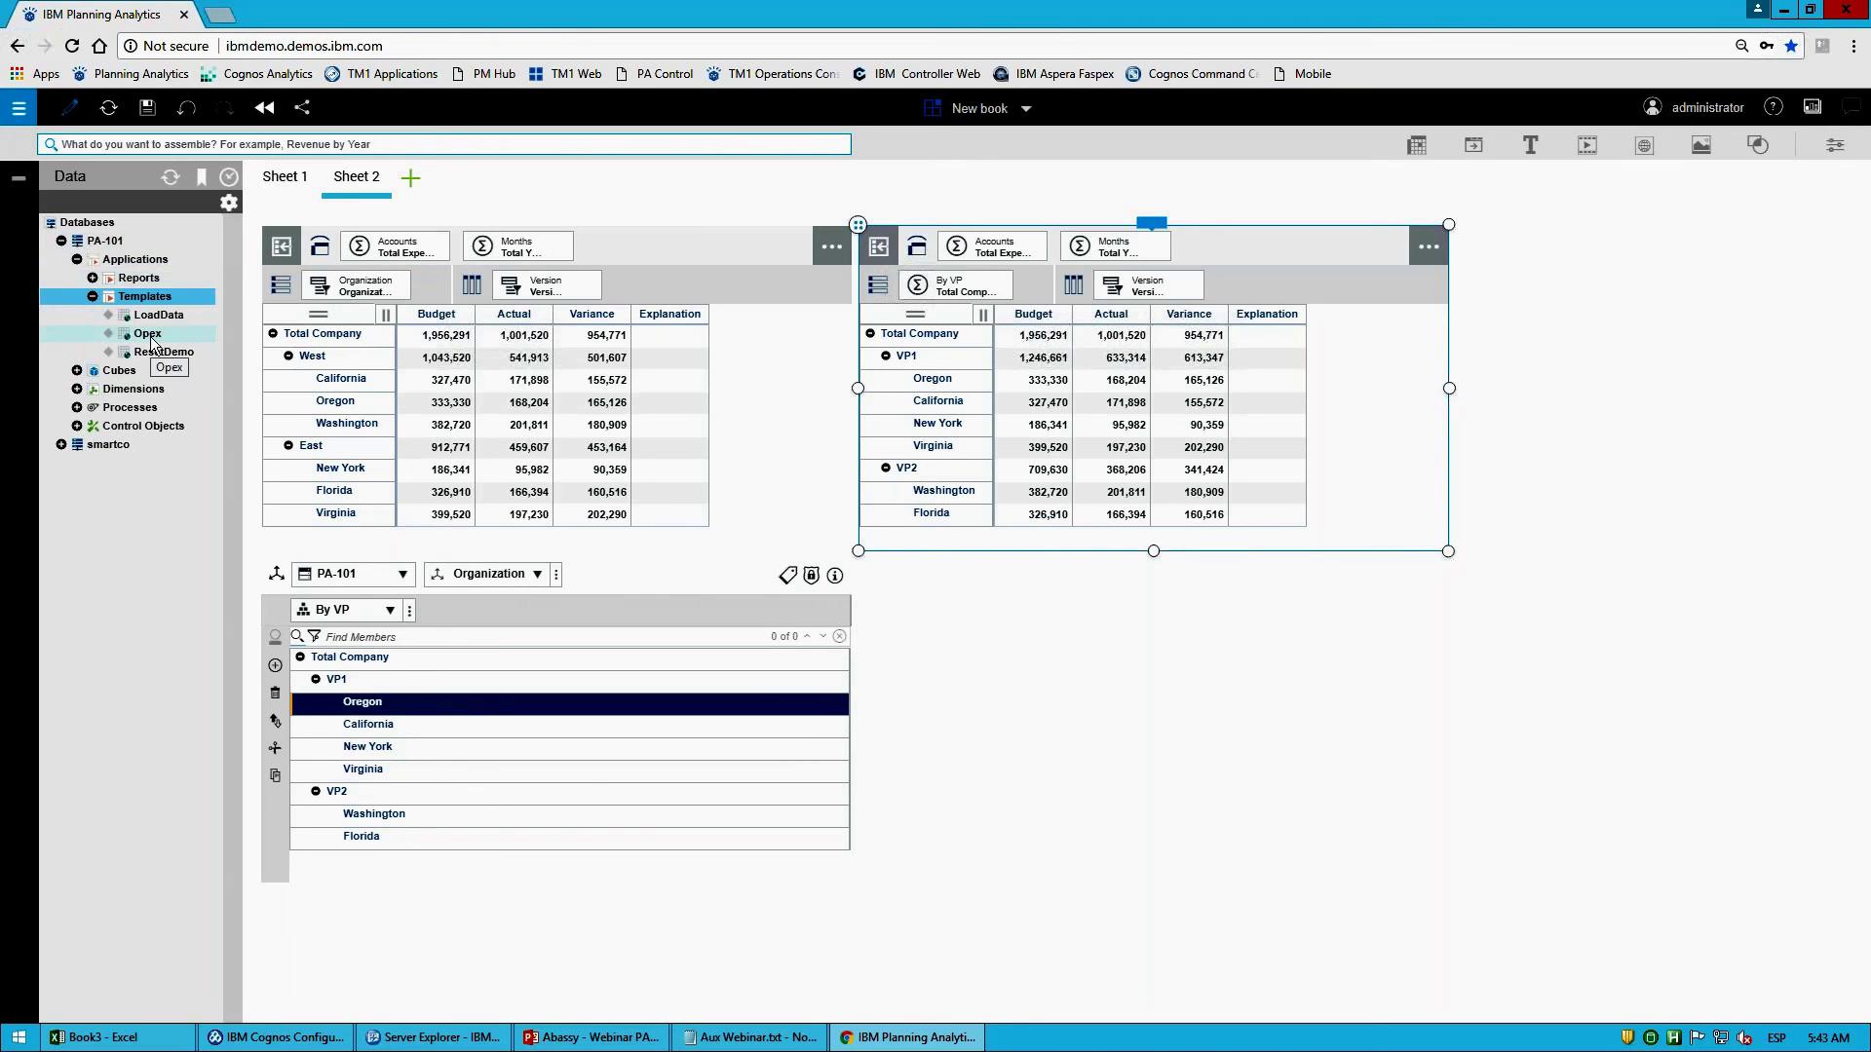
# Step: Add a new freeform sheet and place the published Opex report in its upper-left area
pyautogui.click(410, 177)
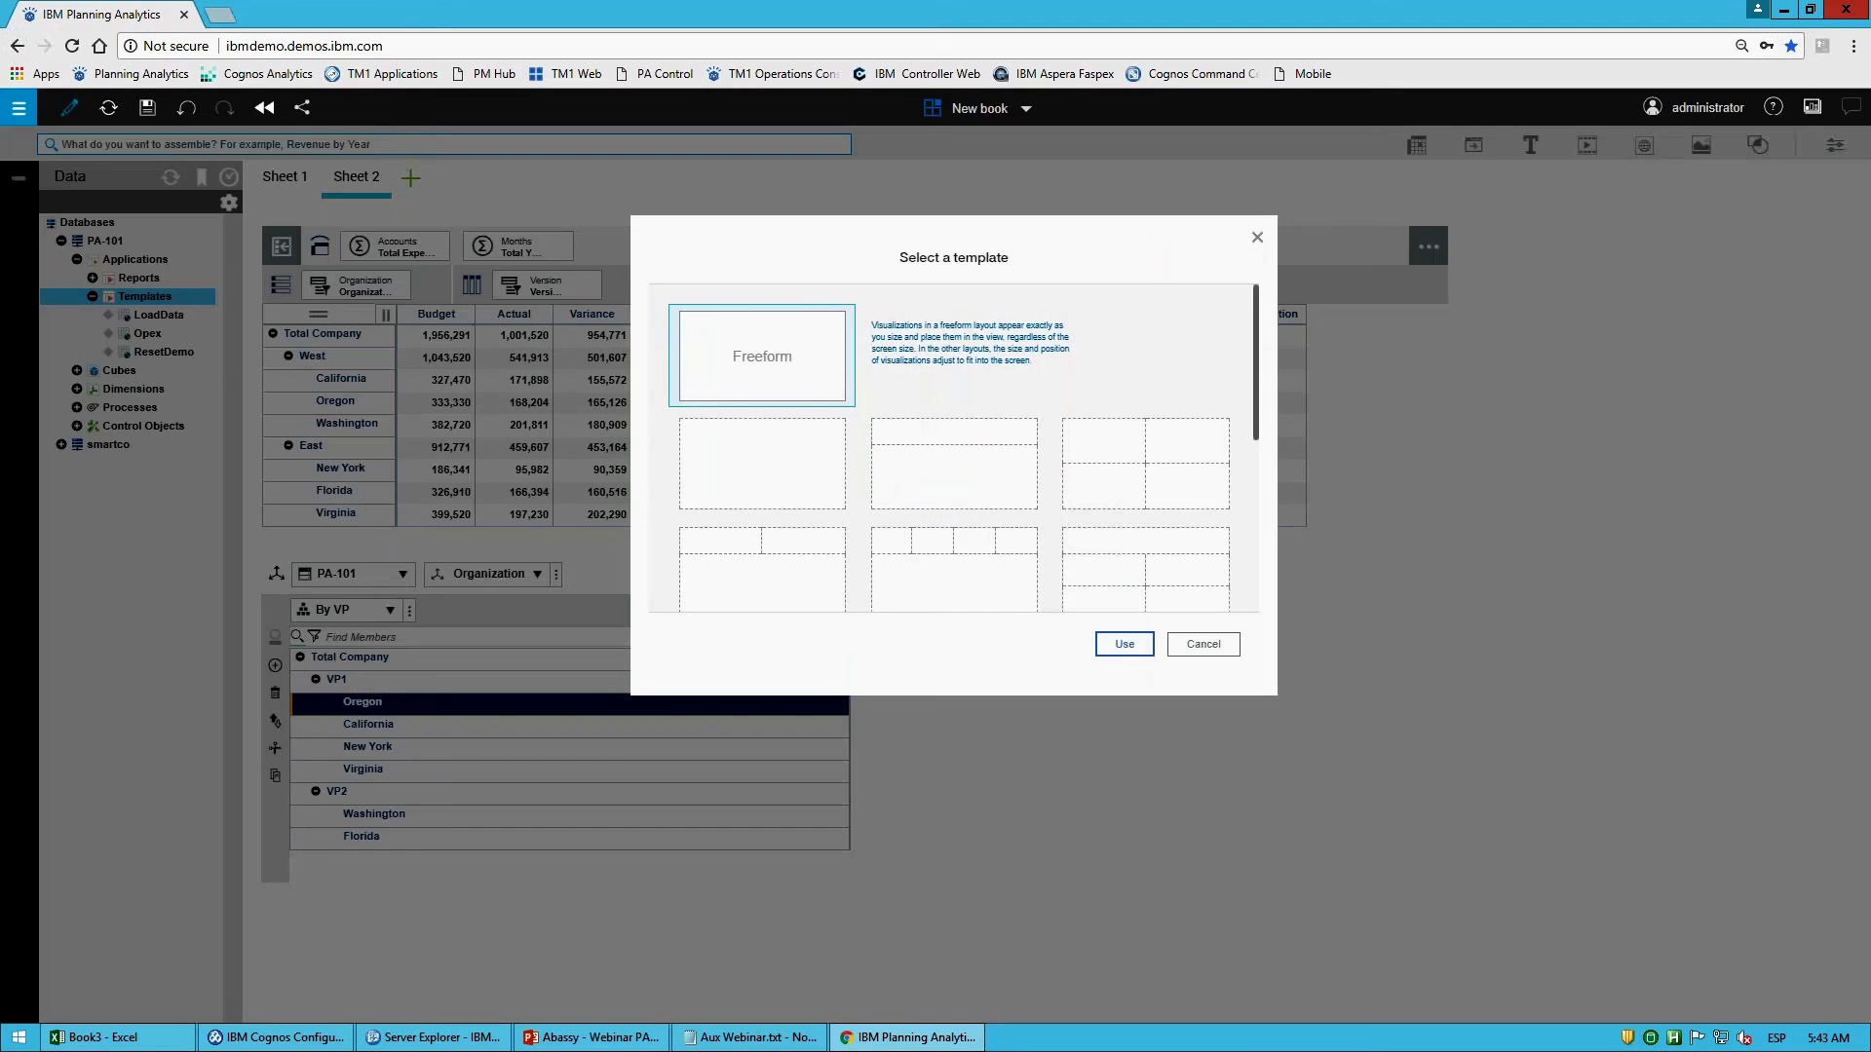
pyautogui.click(1126, 645)
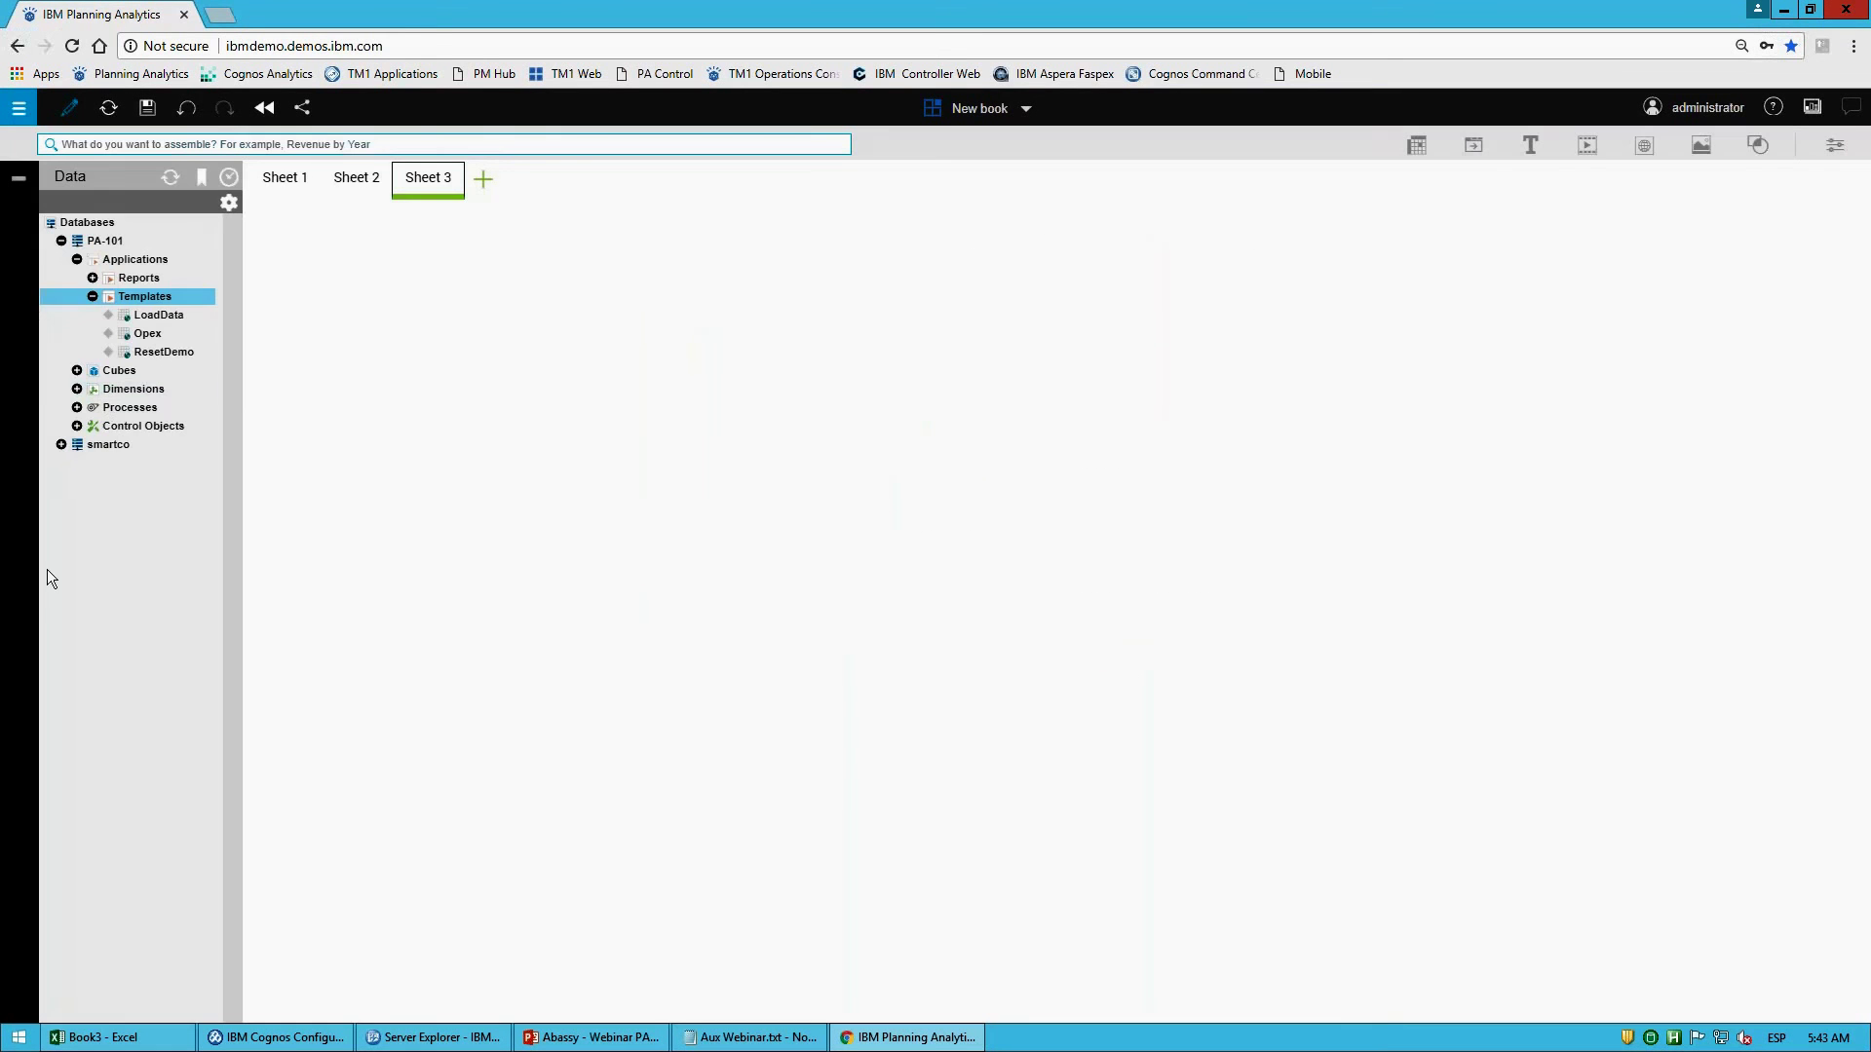
pyautogui.moveTo(147, 333); pyautogui.dragTo(352, 289)
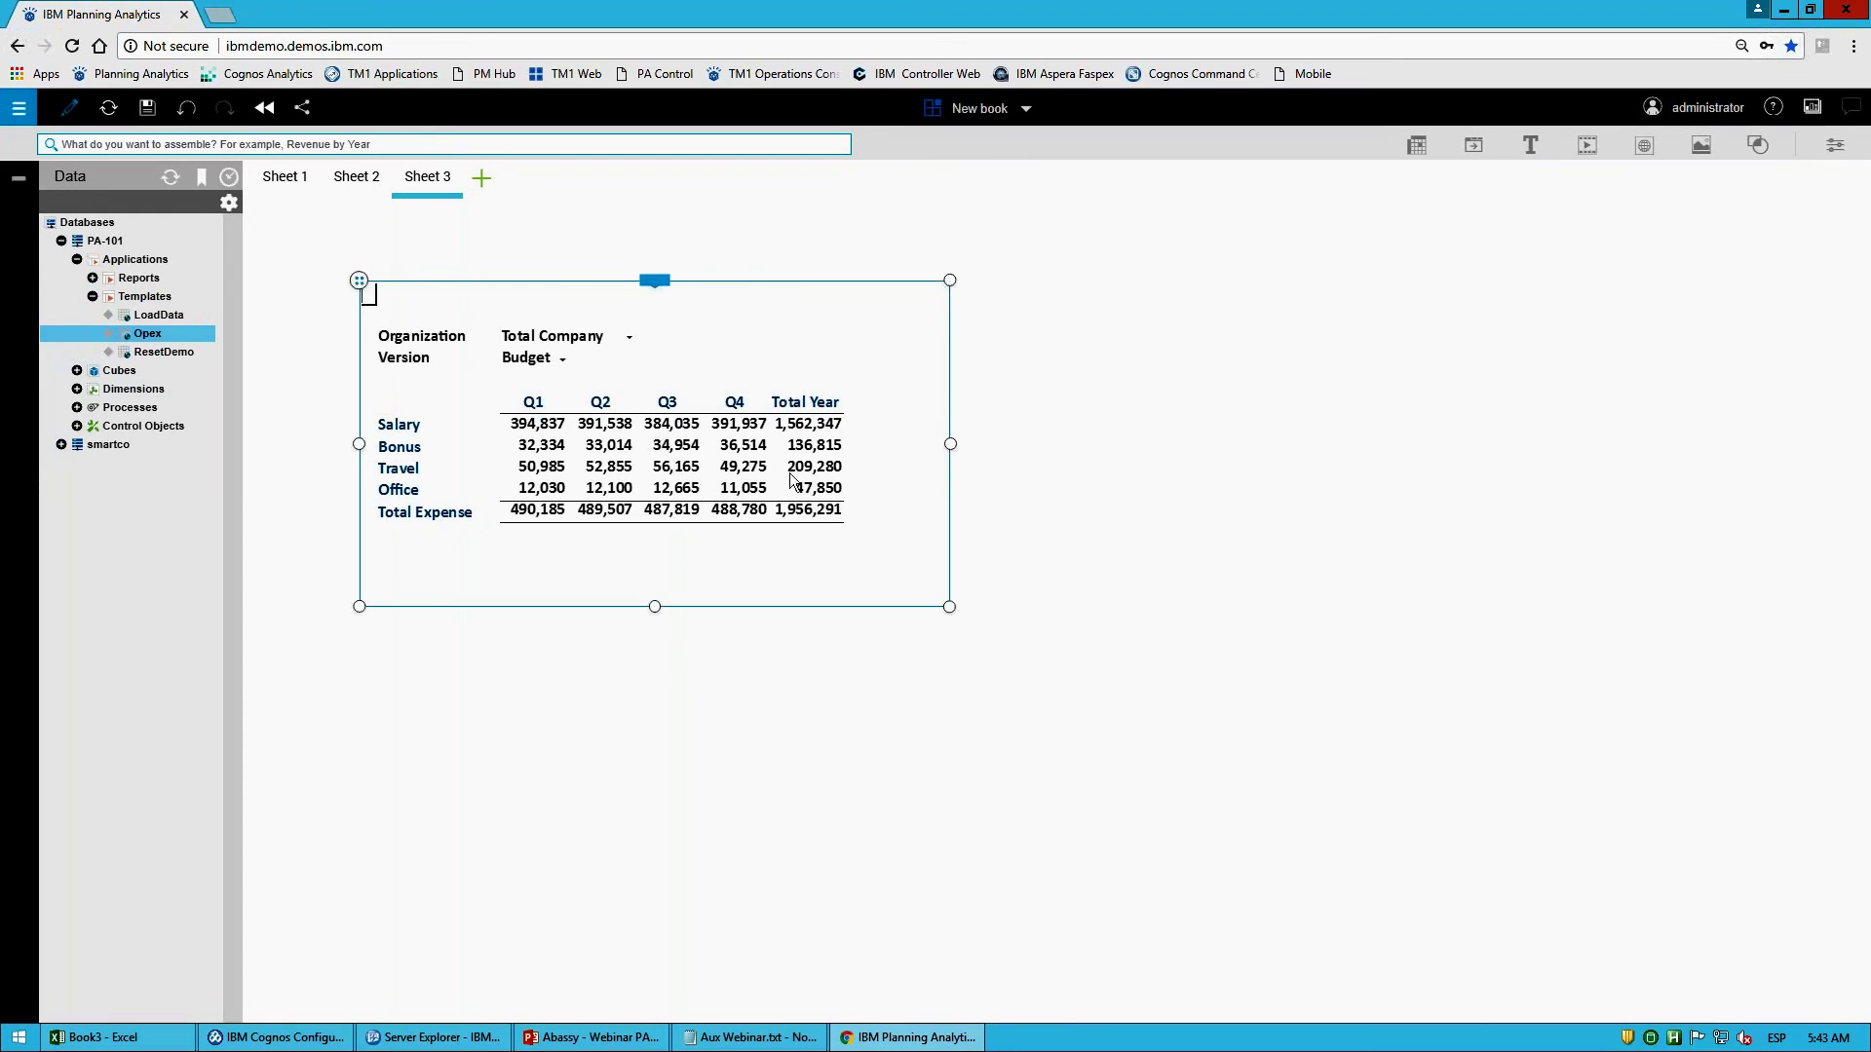
pyautogui.moveTo(702, 277); pyautogui.dragTo(634, 269)
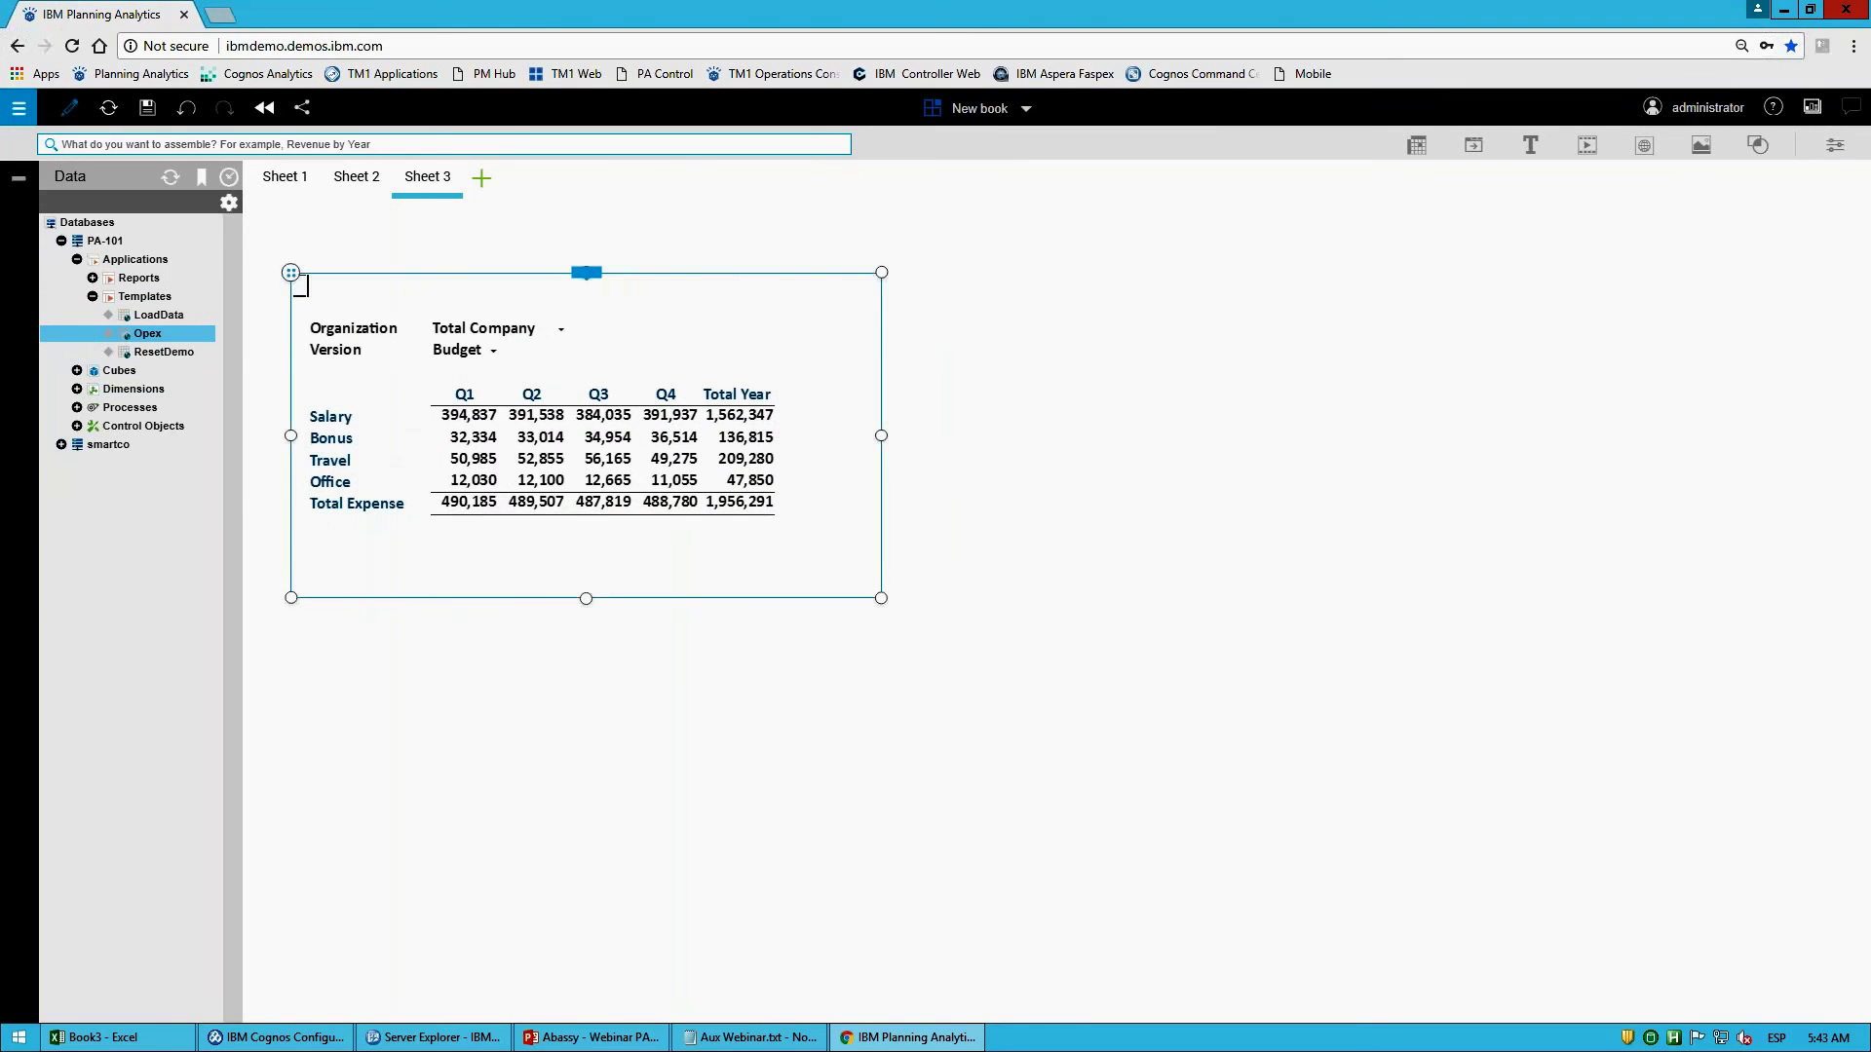
# Step: Place the Opex cube's Data Entry view beside the report, and its Organization selector as a separate tile below them
pyautogui.click(119, 370)
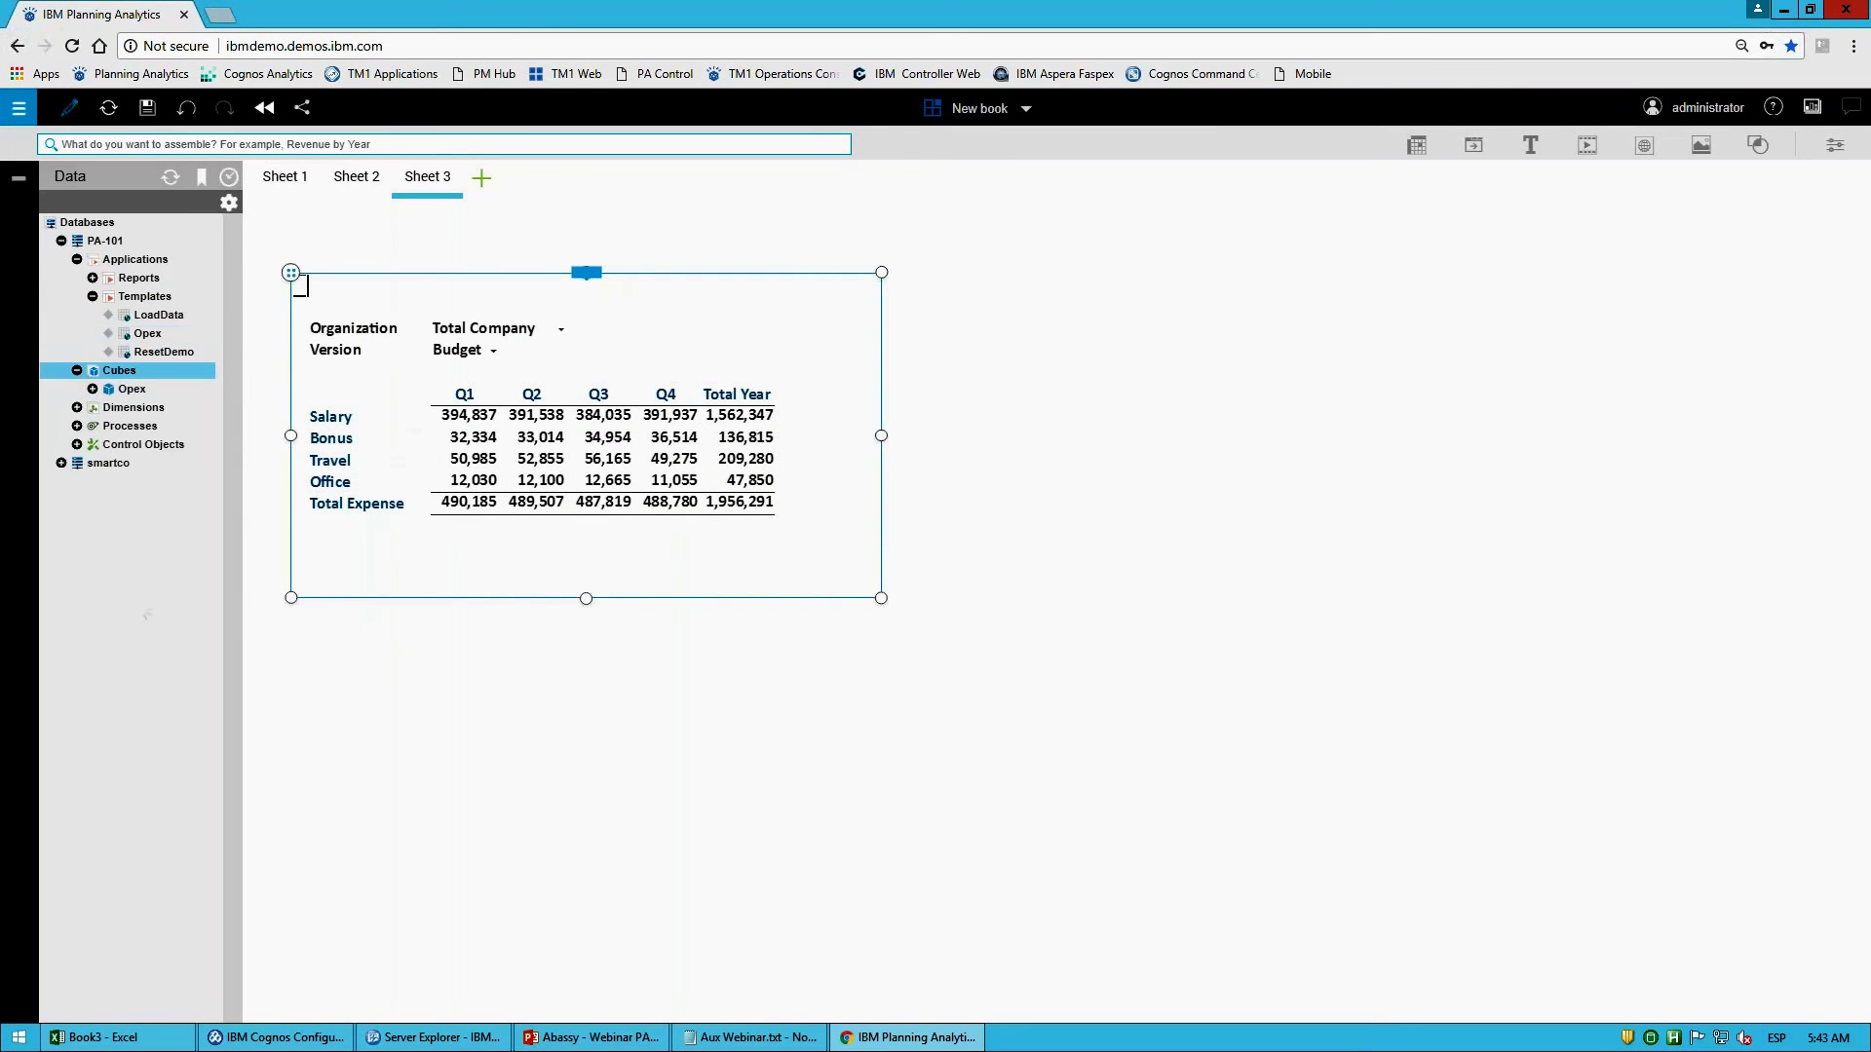
pyautogui.click(127, 389)
pyautogui.click(122, 426)
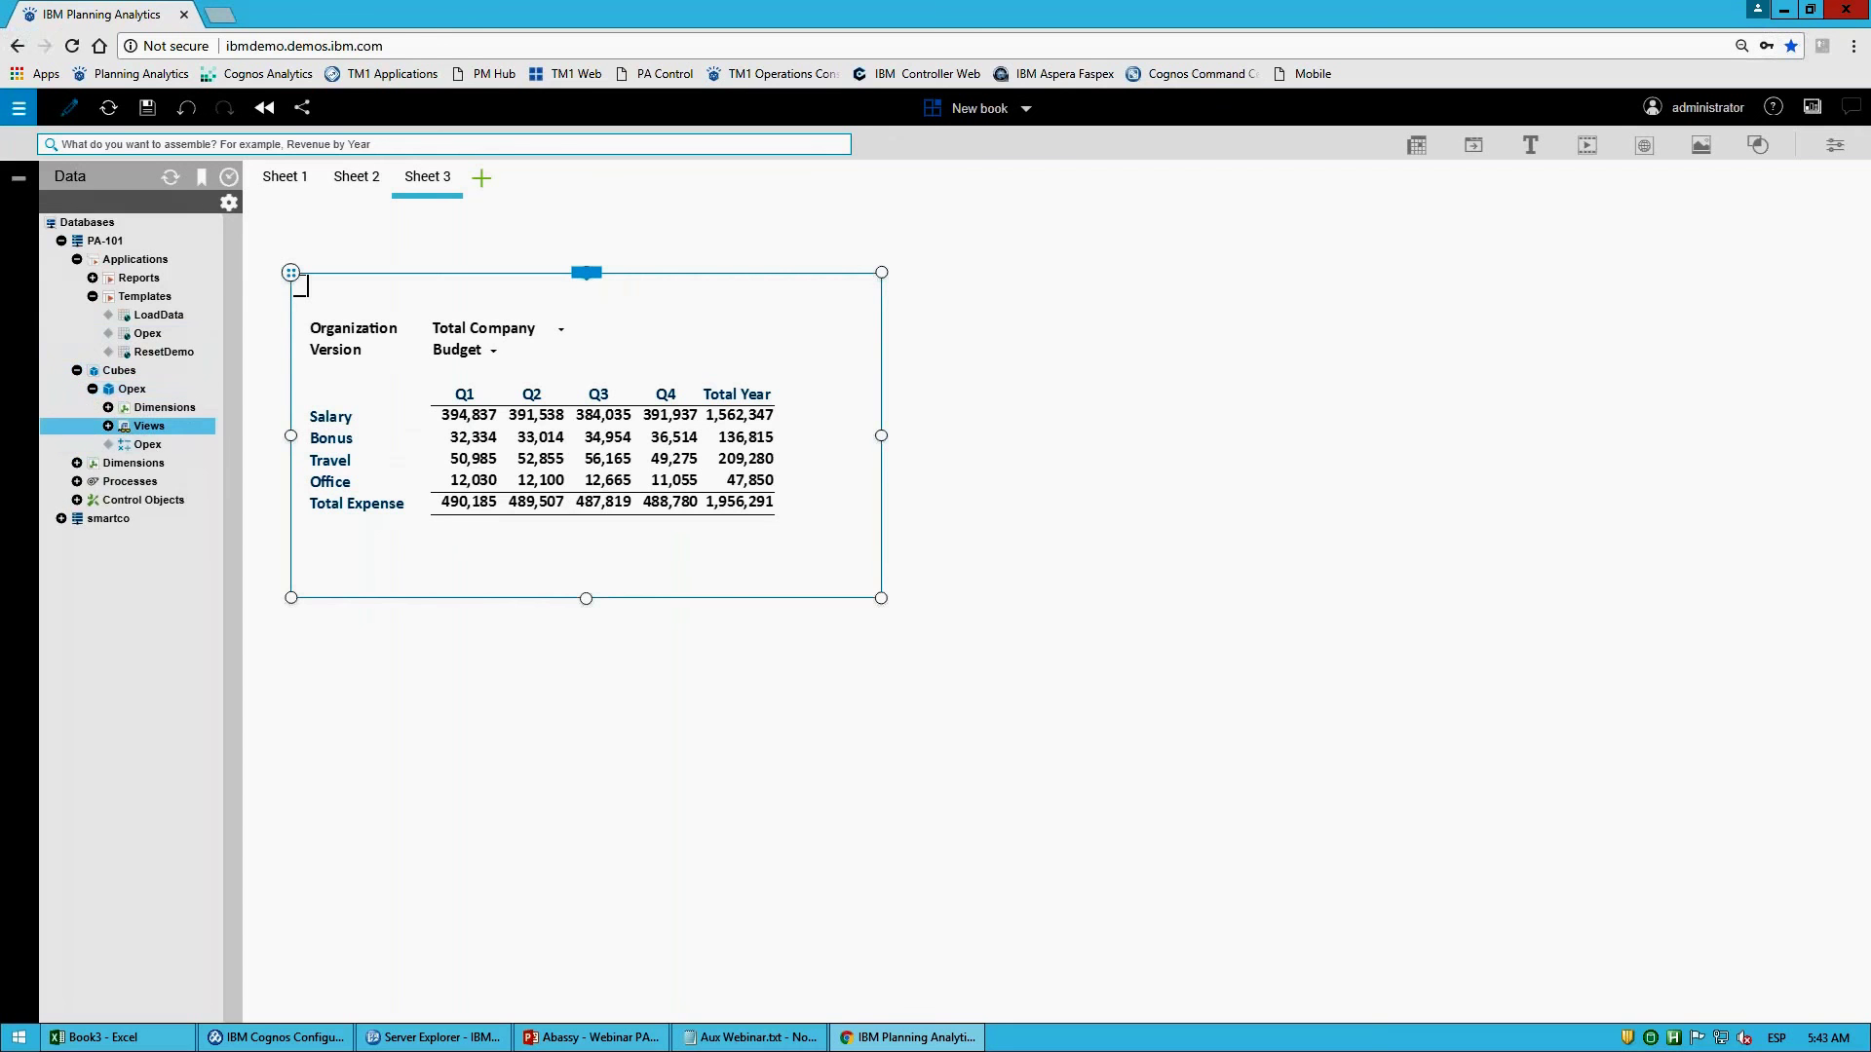
pyautogui.moveTo(612, 448); pyautogui.dragTo(1013, 314)
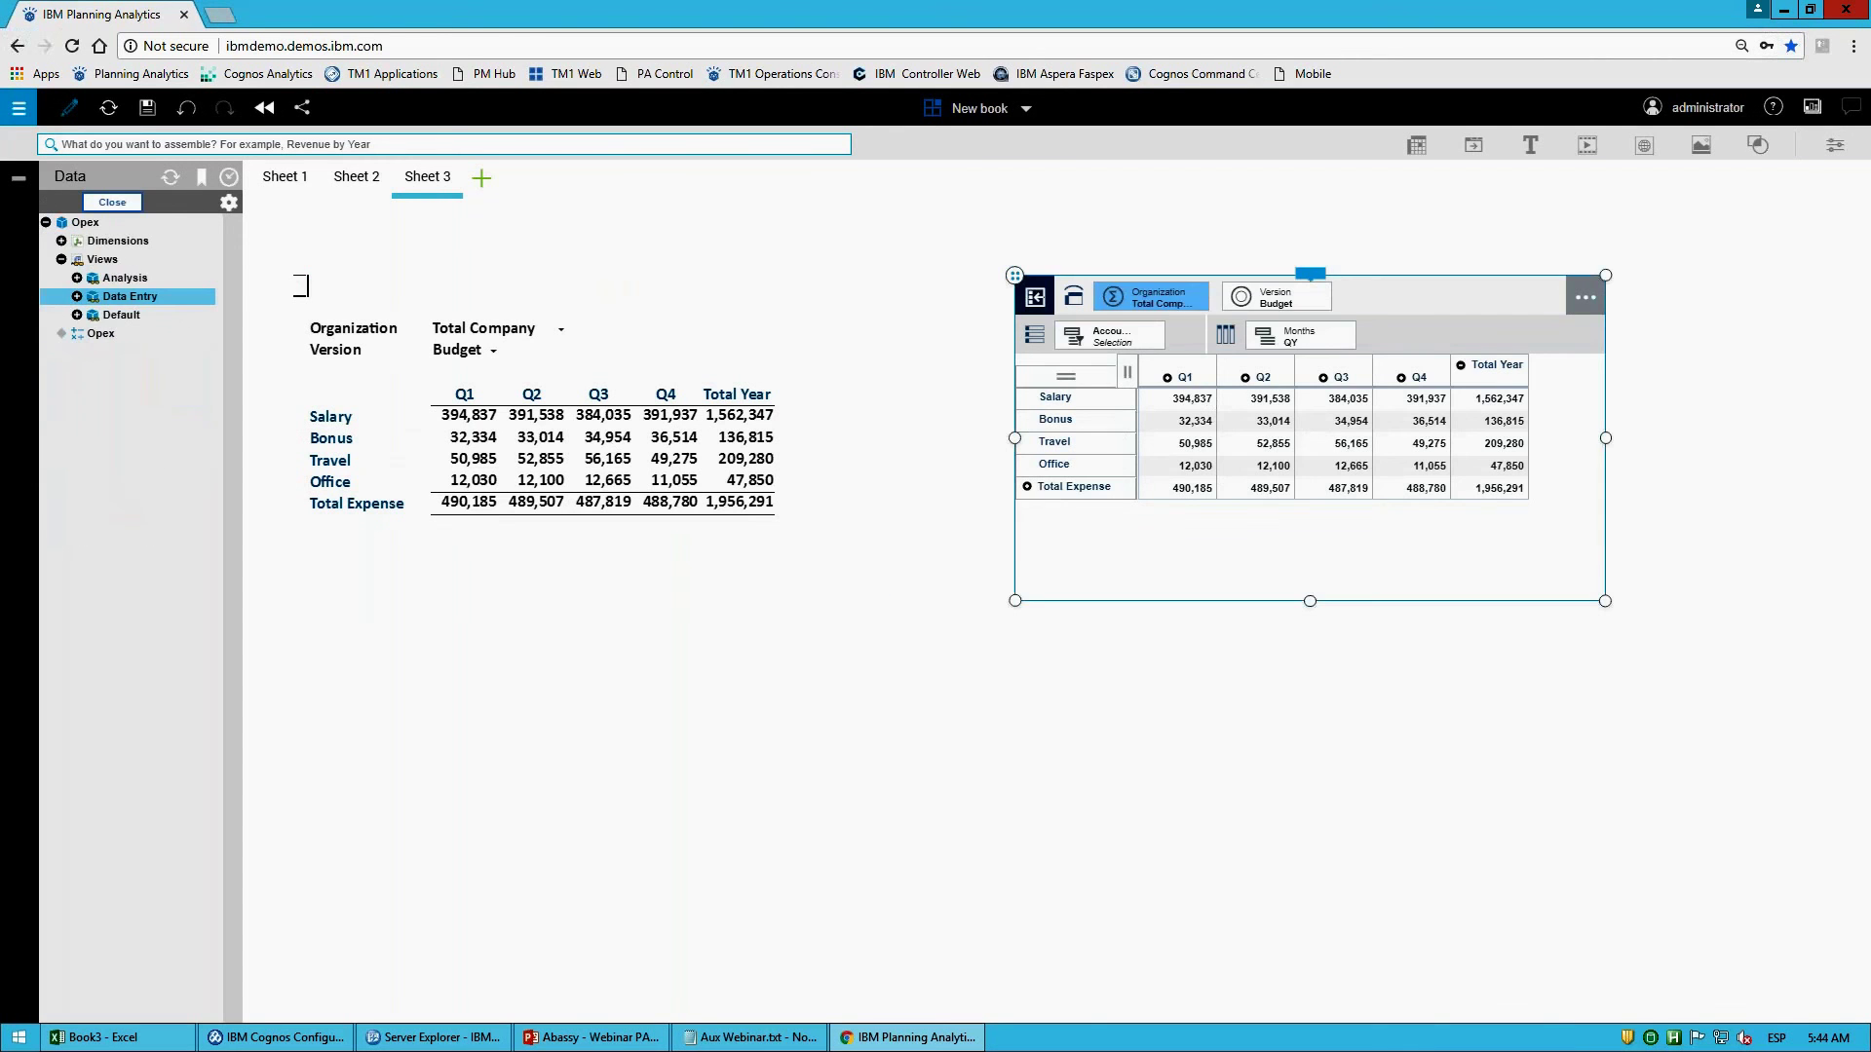
pyautogui.moveTo(1168, 302); pyautogui.dragTo(879, 663)
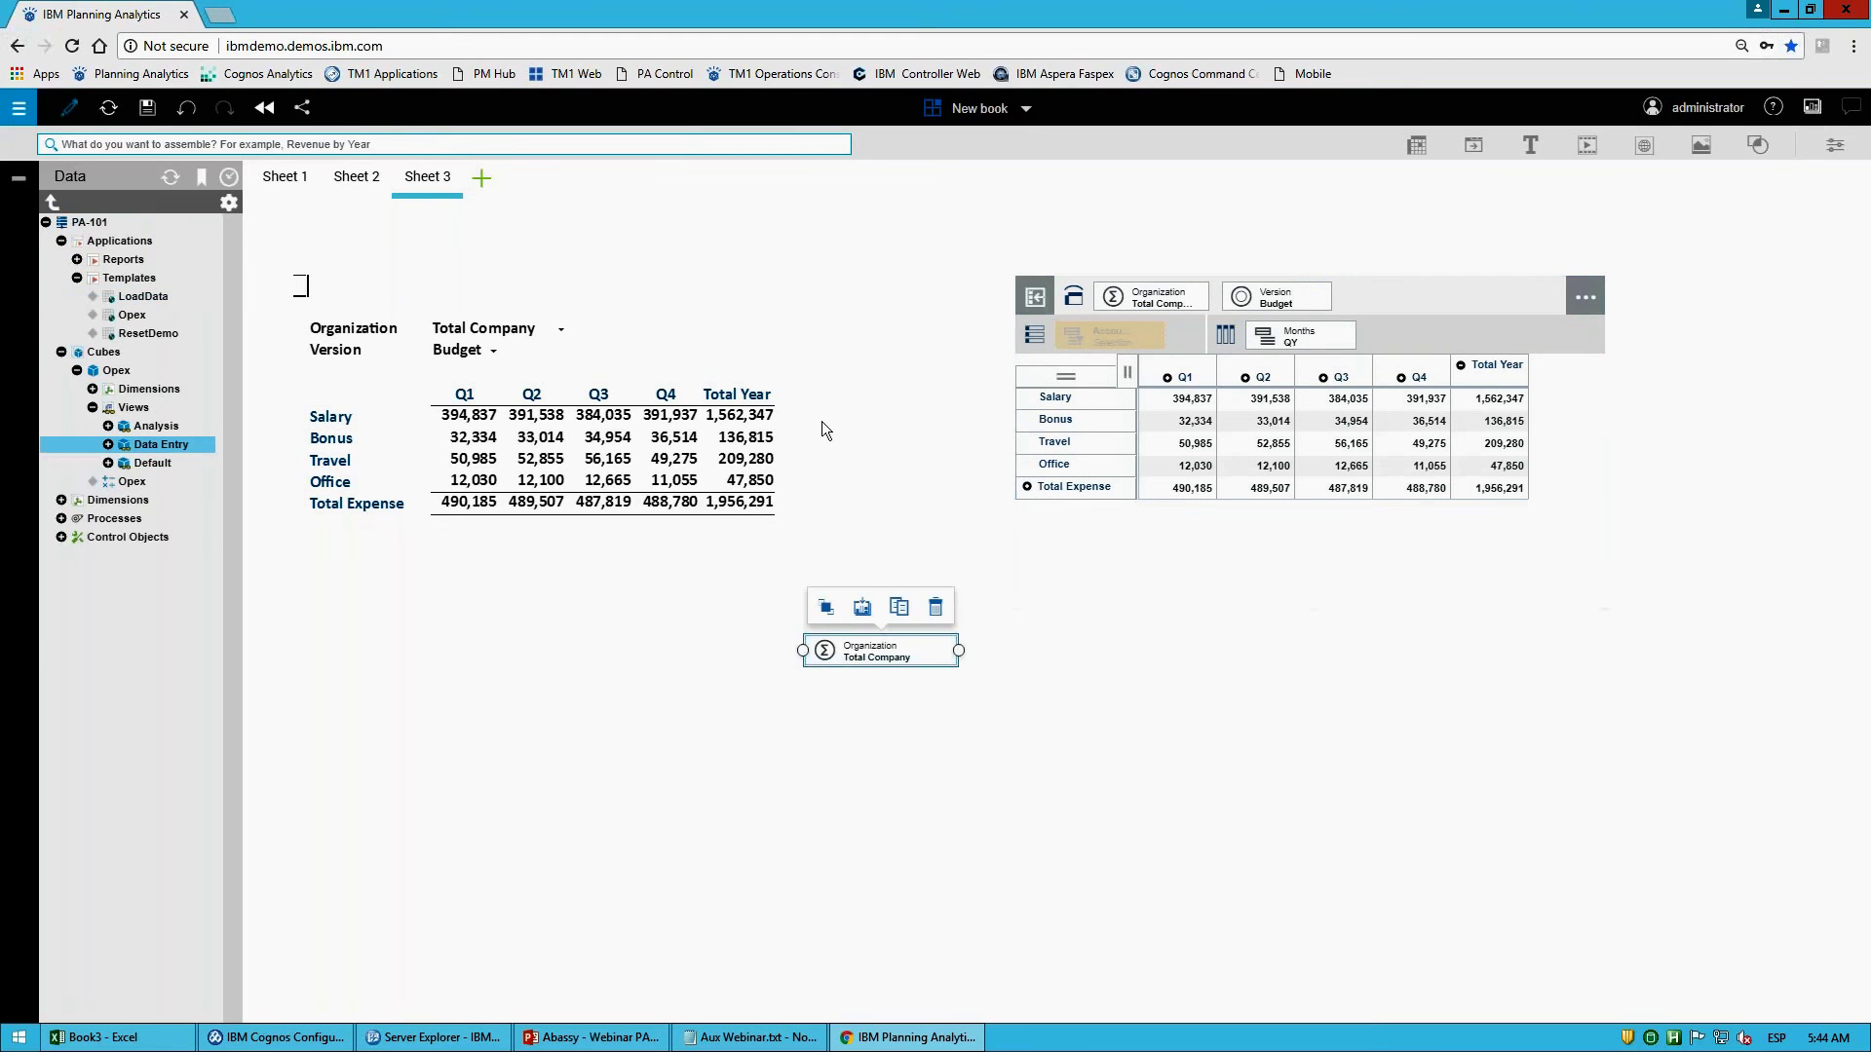
# Step: Select both the report and the Data Entry view, and review which dimensions they synchronize
pyautogui.click(791, 376)
pyautogui.click(1458, 302)
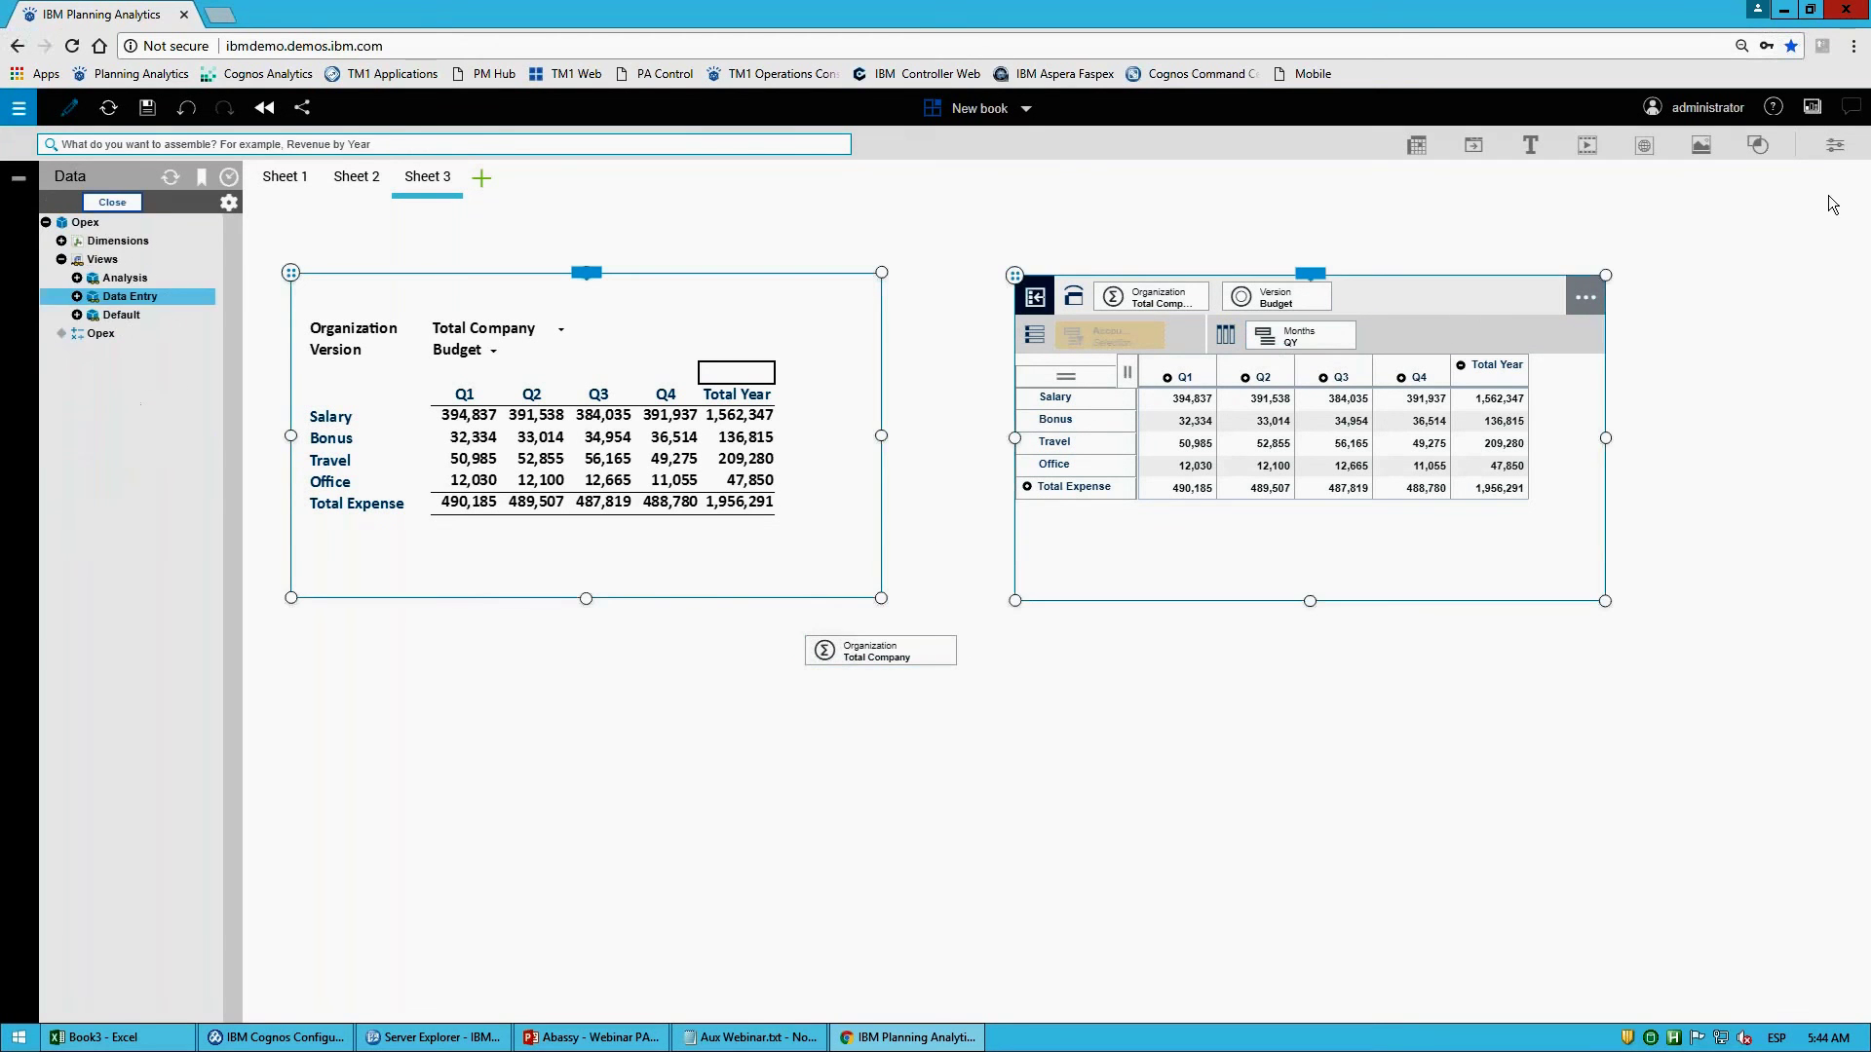
pyautogui.click(1832, 147)
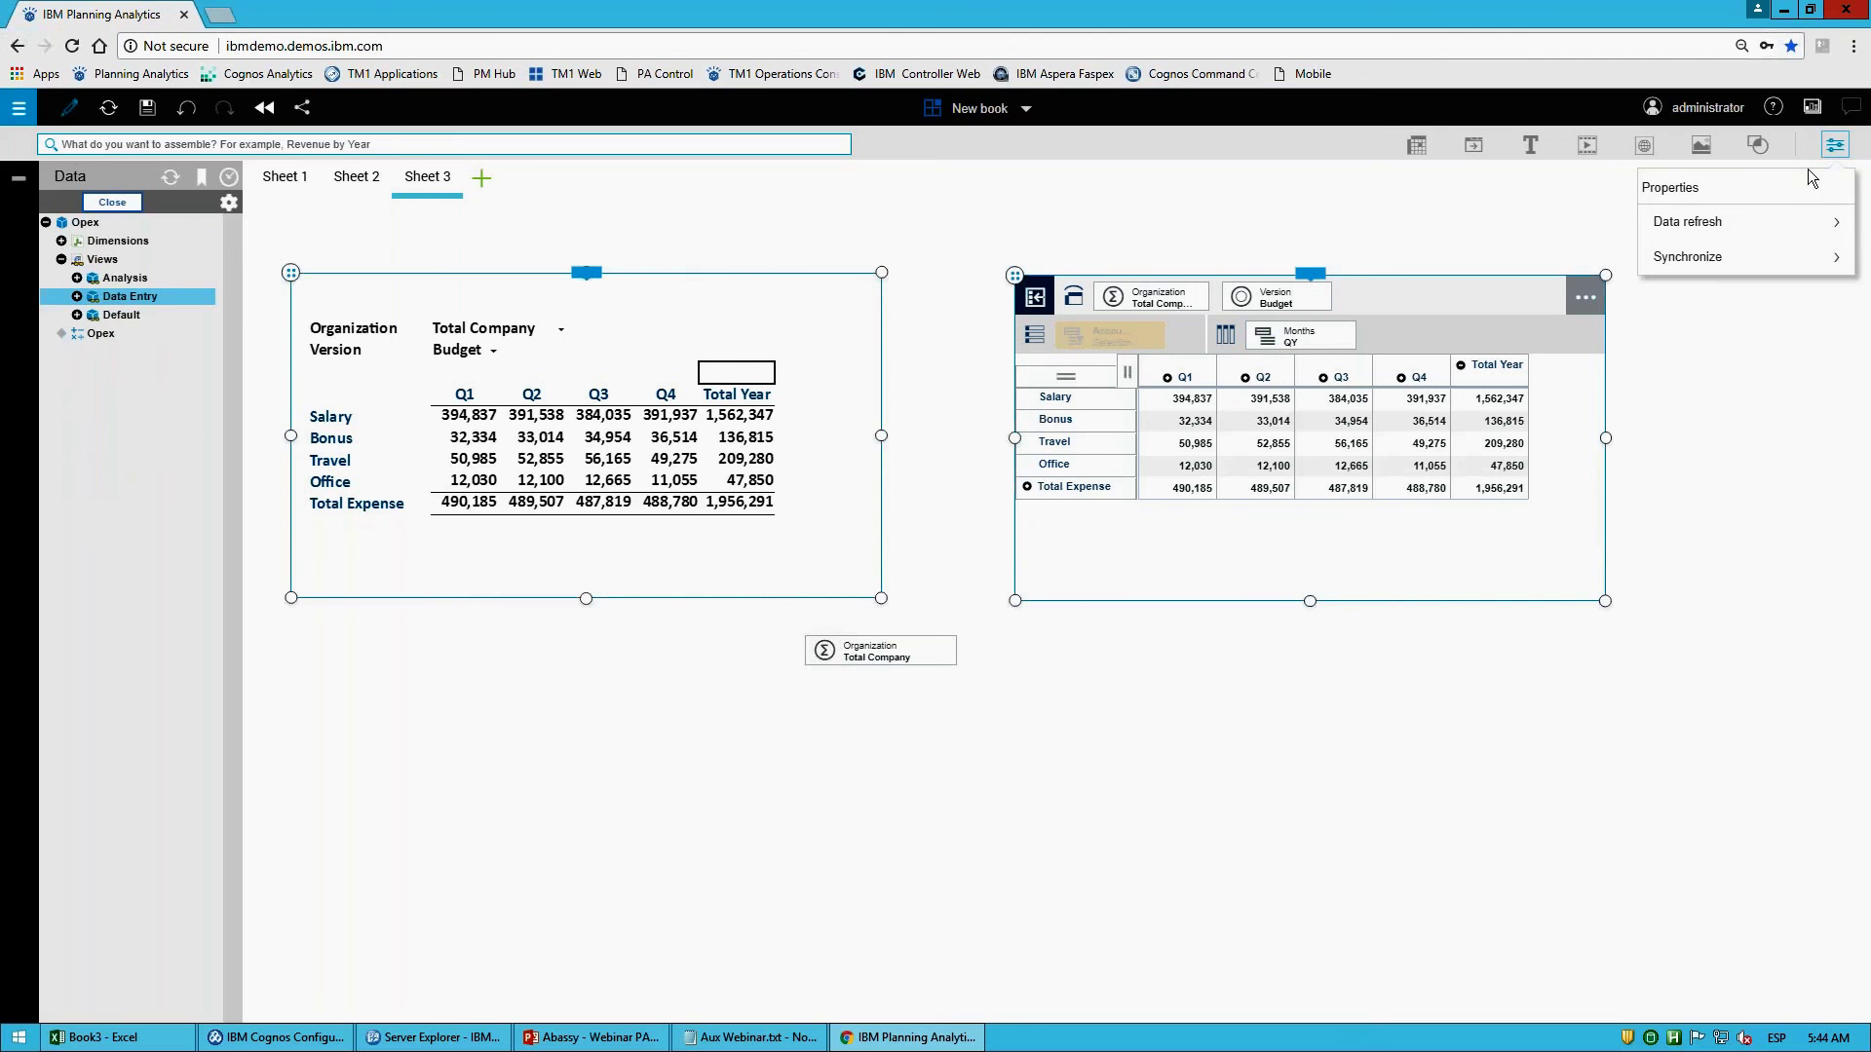
pyautogui.click(1743, 256)
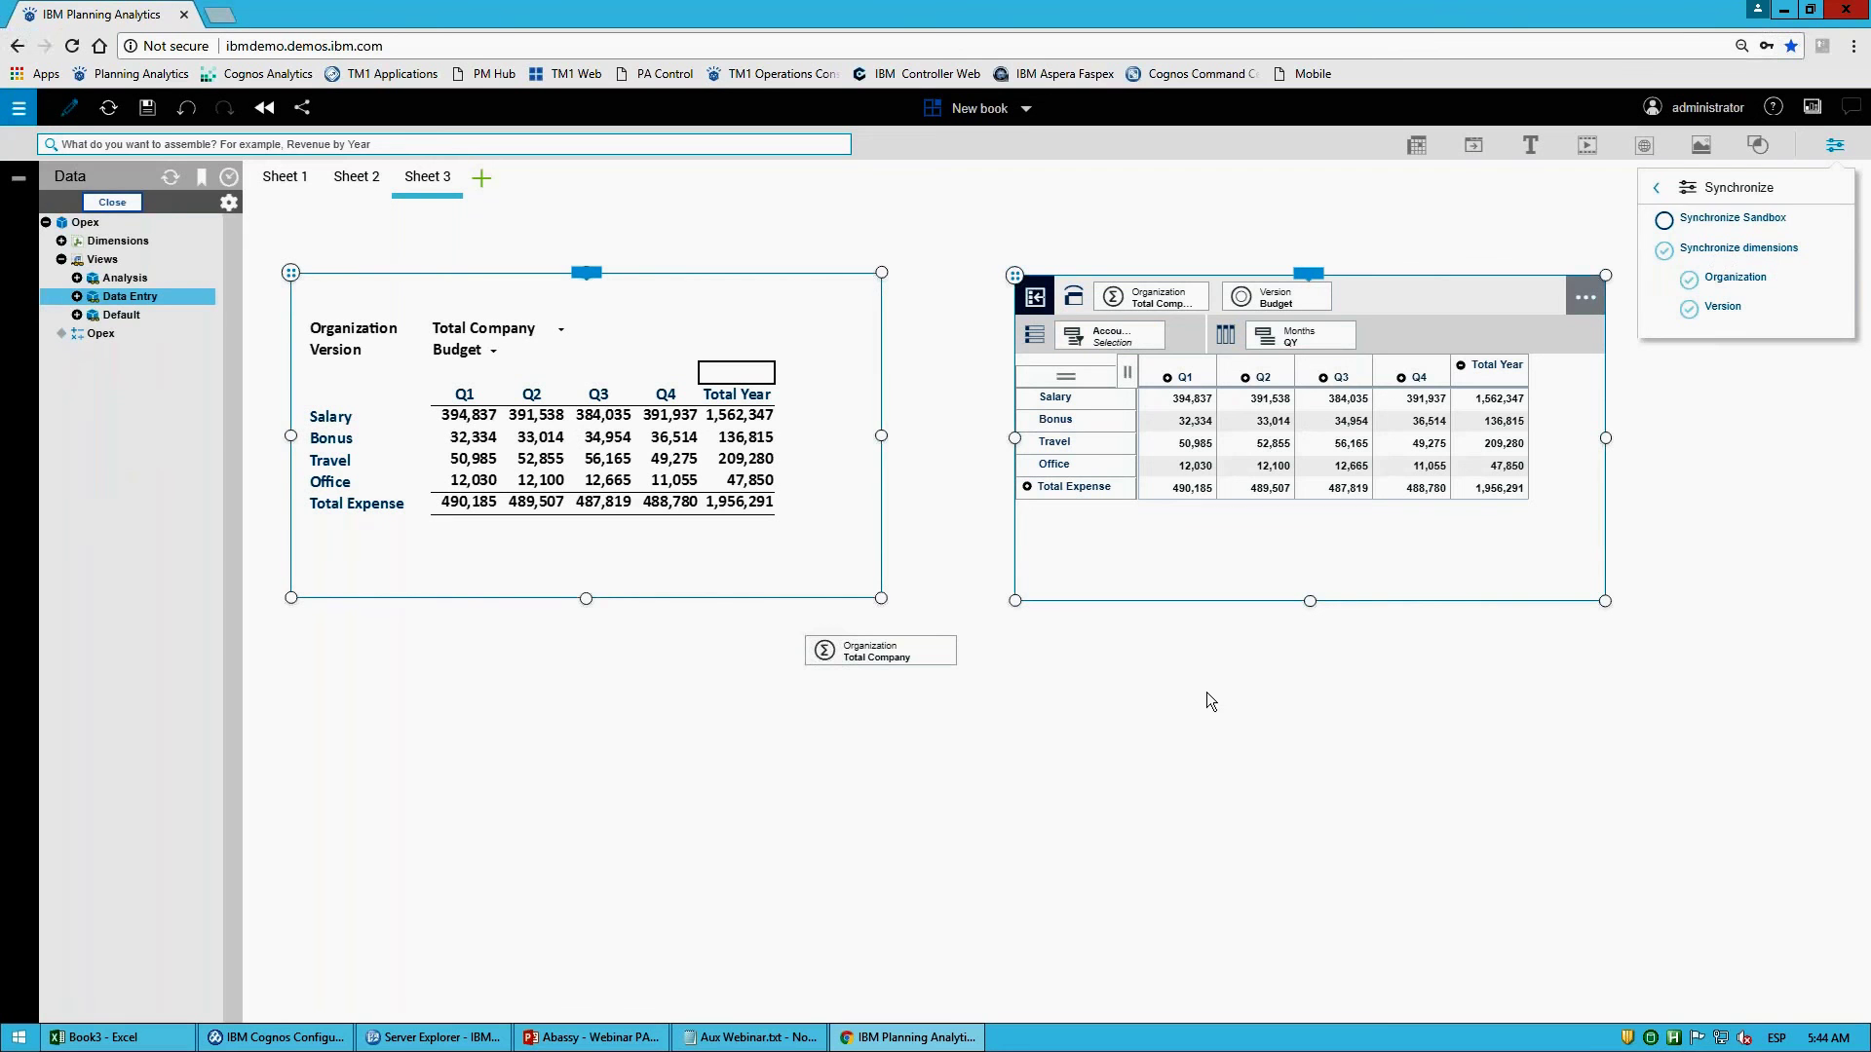
pyautogui.press('Escape')
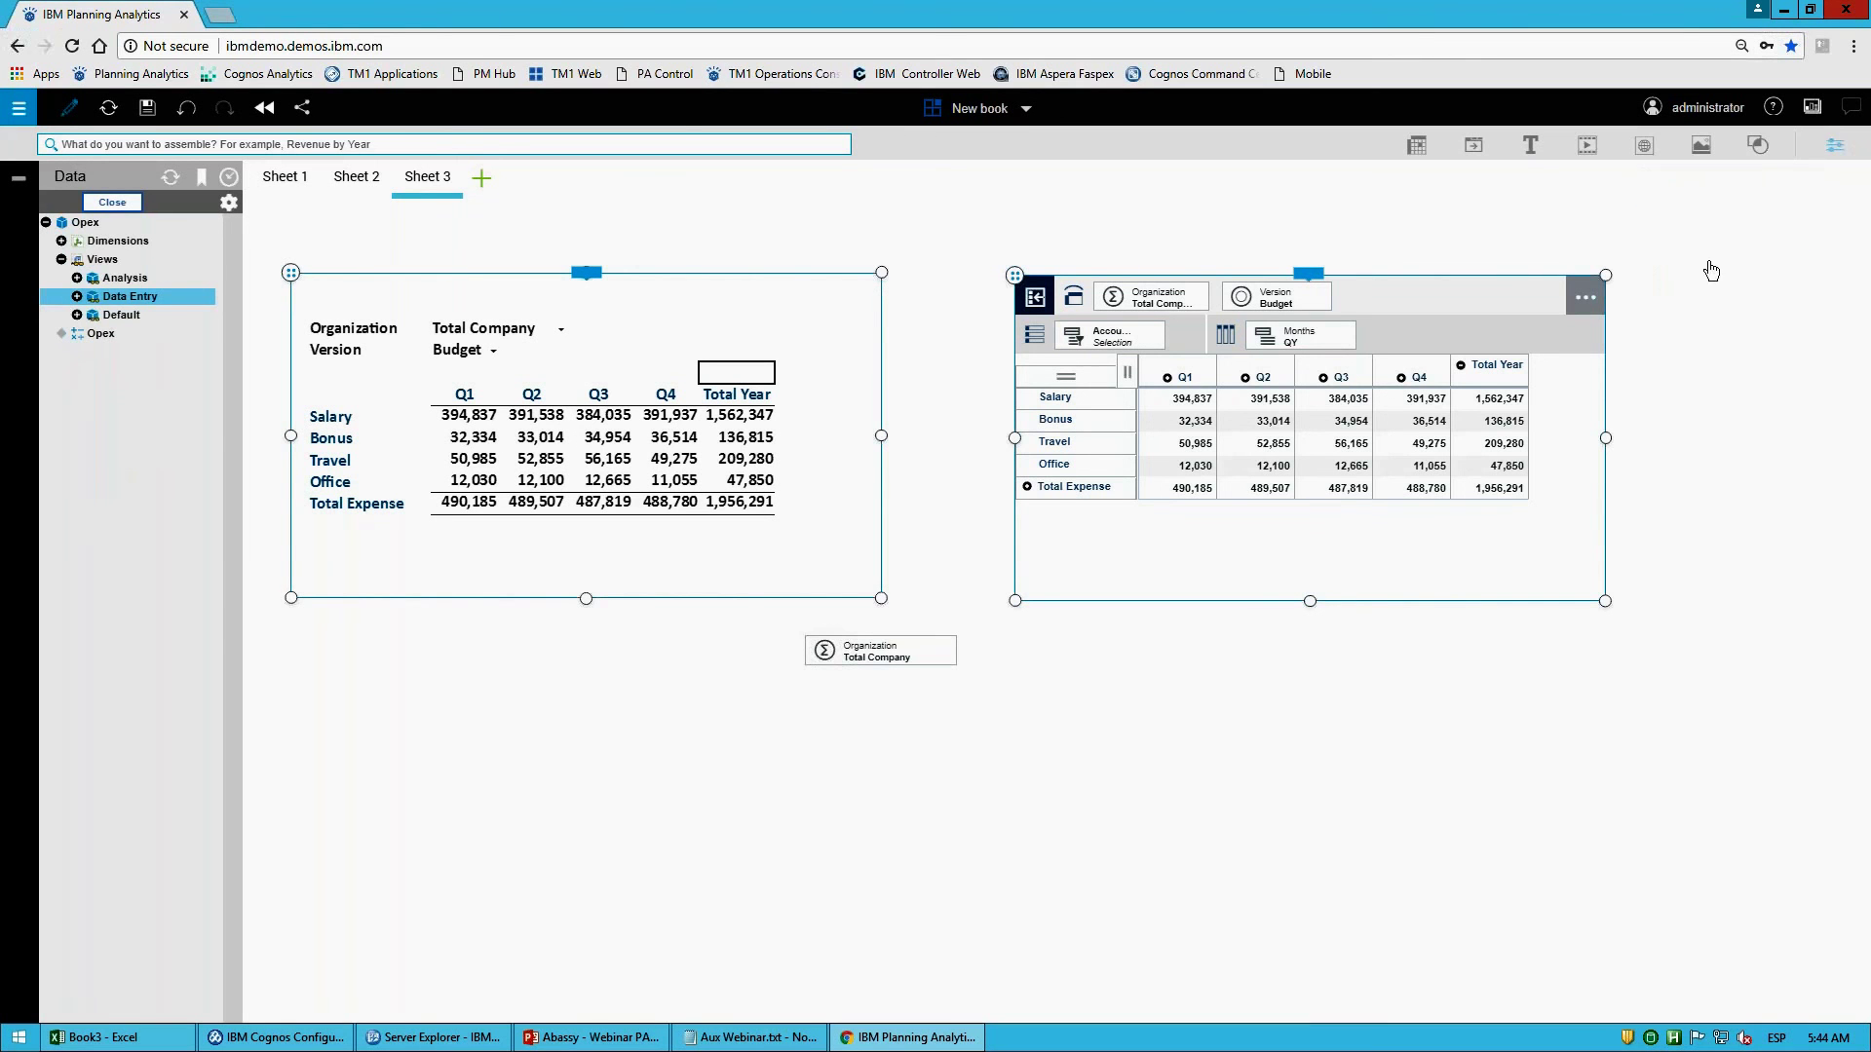
# Step: Switch the standalone Organization selector to California and back to Total Company to compare the report and the view
pyautogui.click(892, 664)
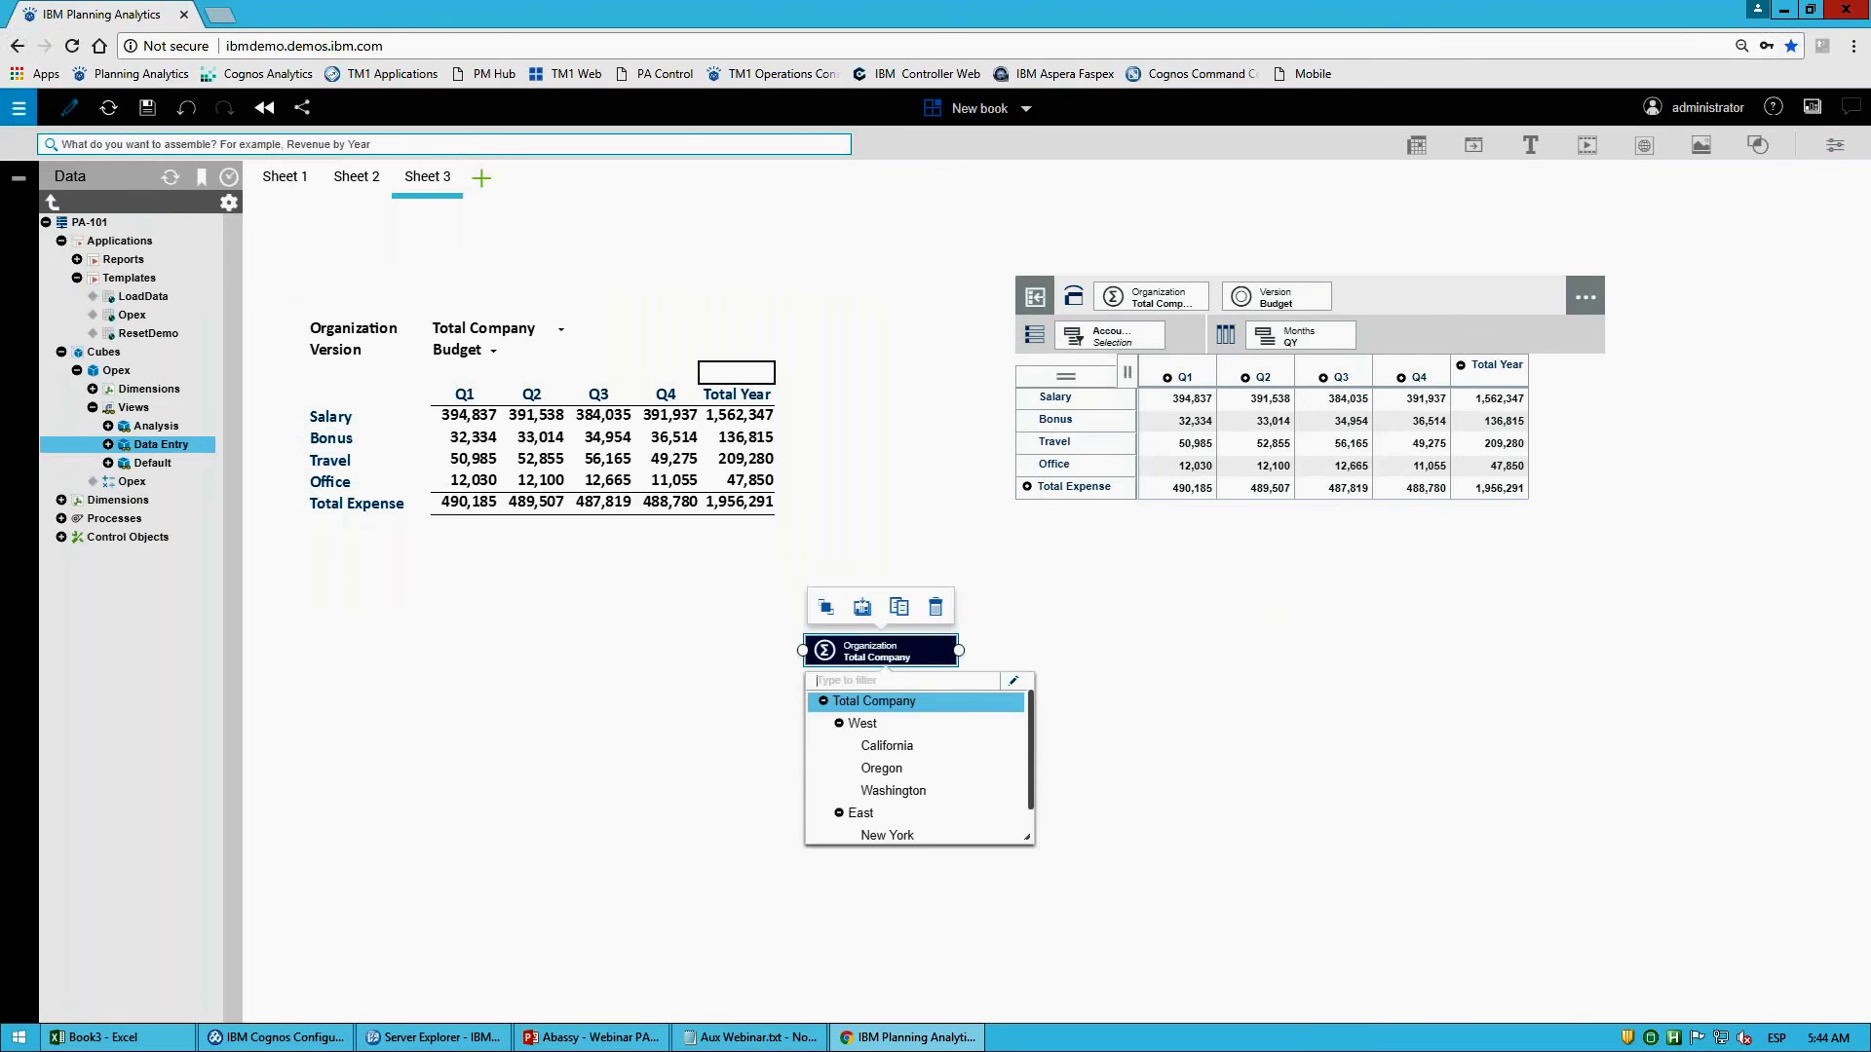
pyautogui.click(897, 739)
pyautogui.click(911, 651)
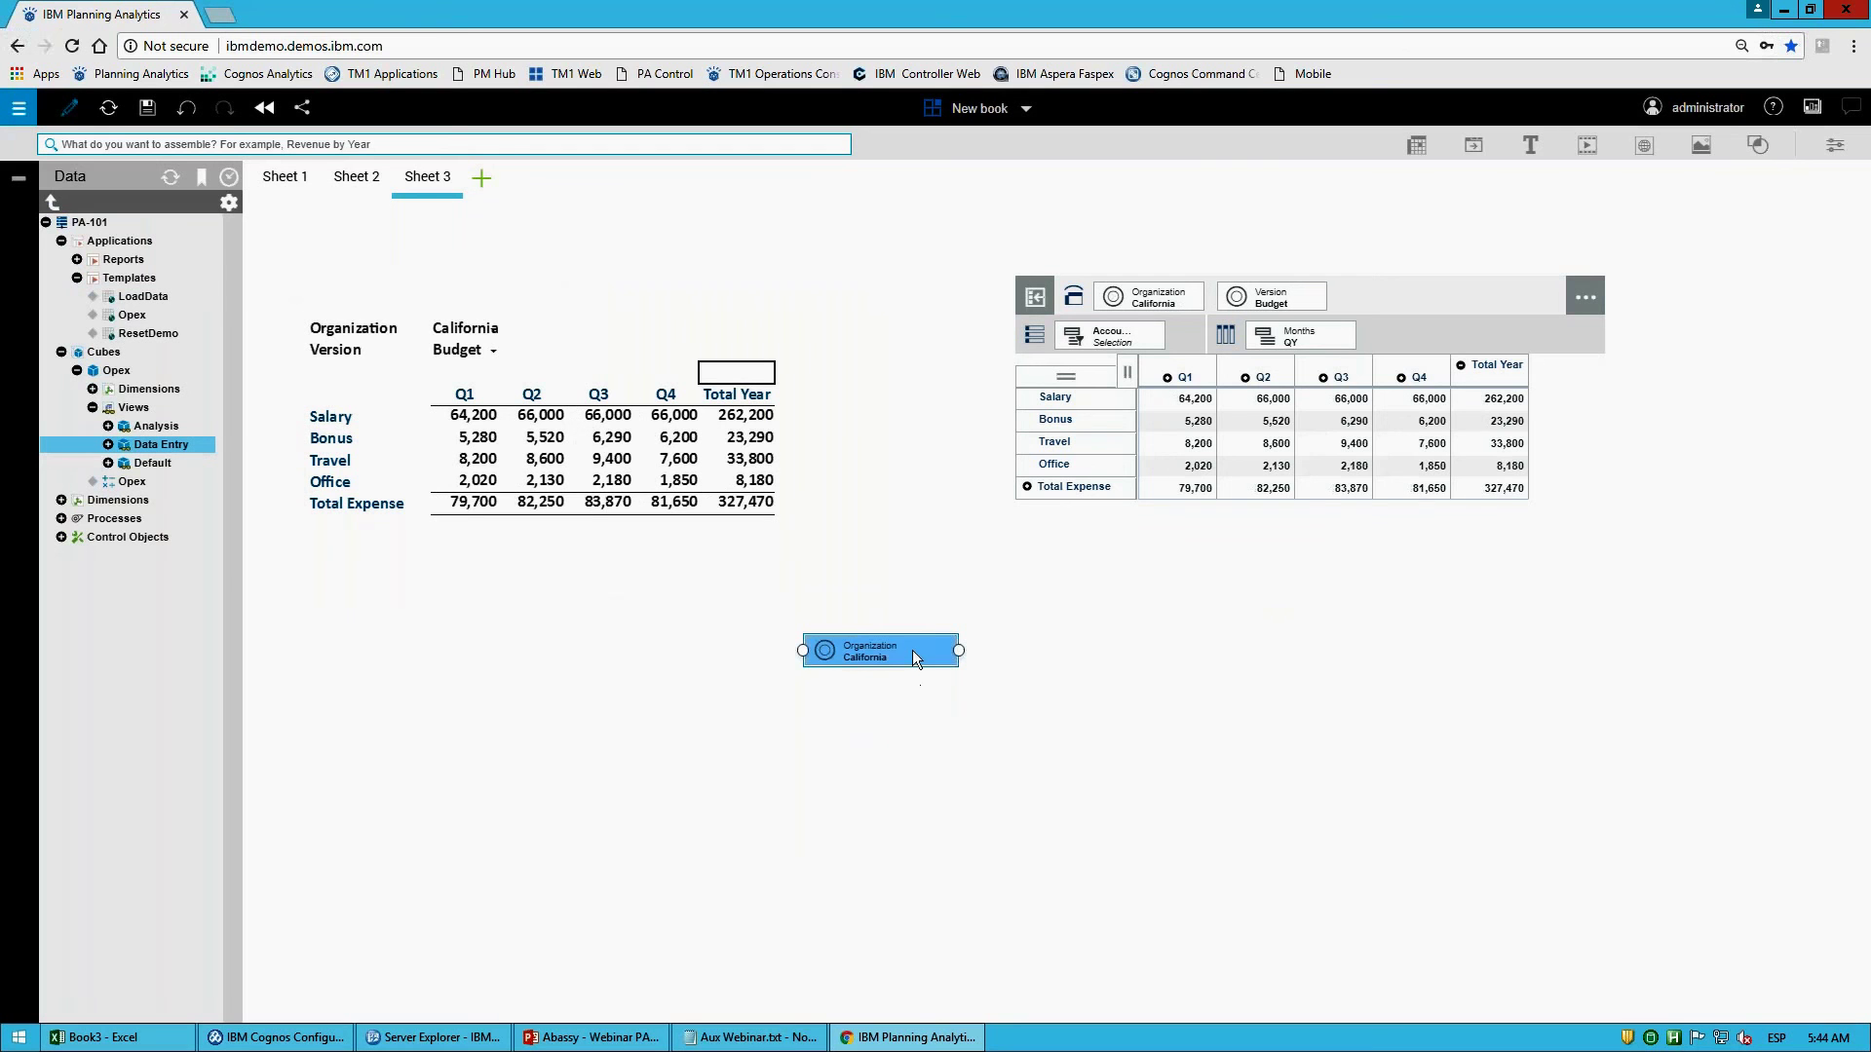
pyautogui.click(884, 700)
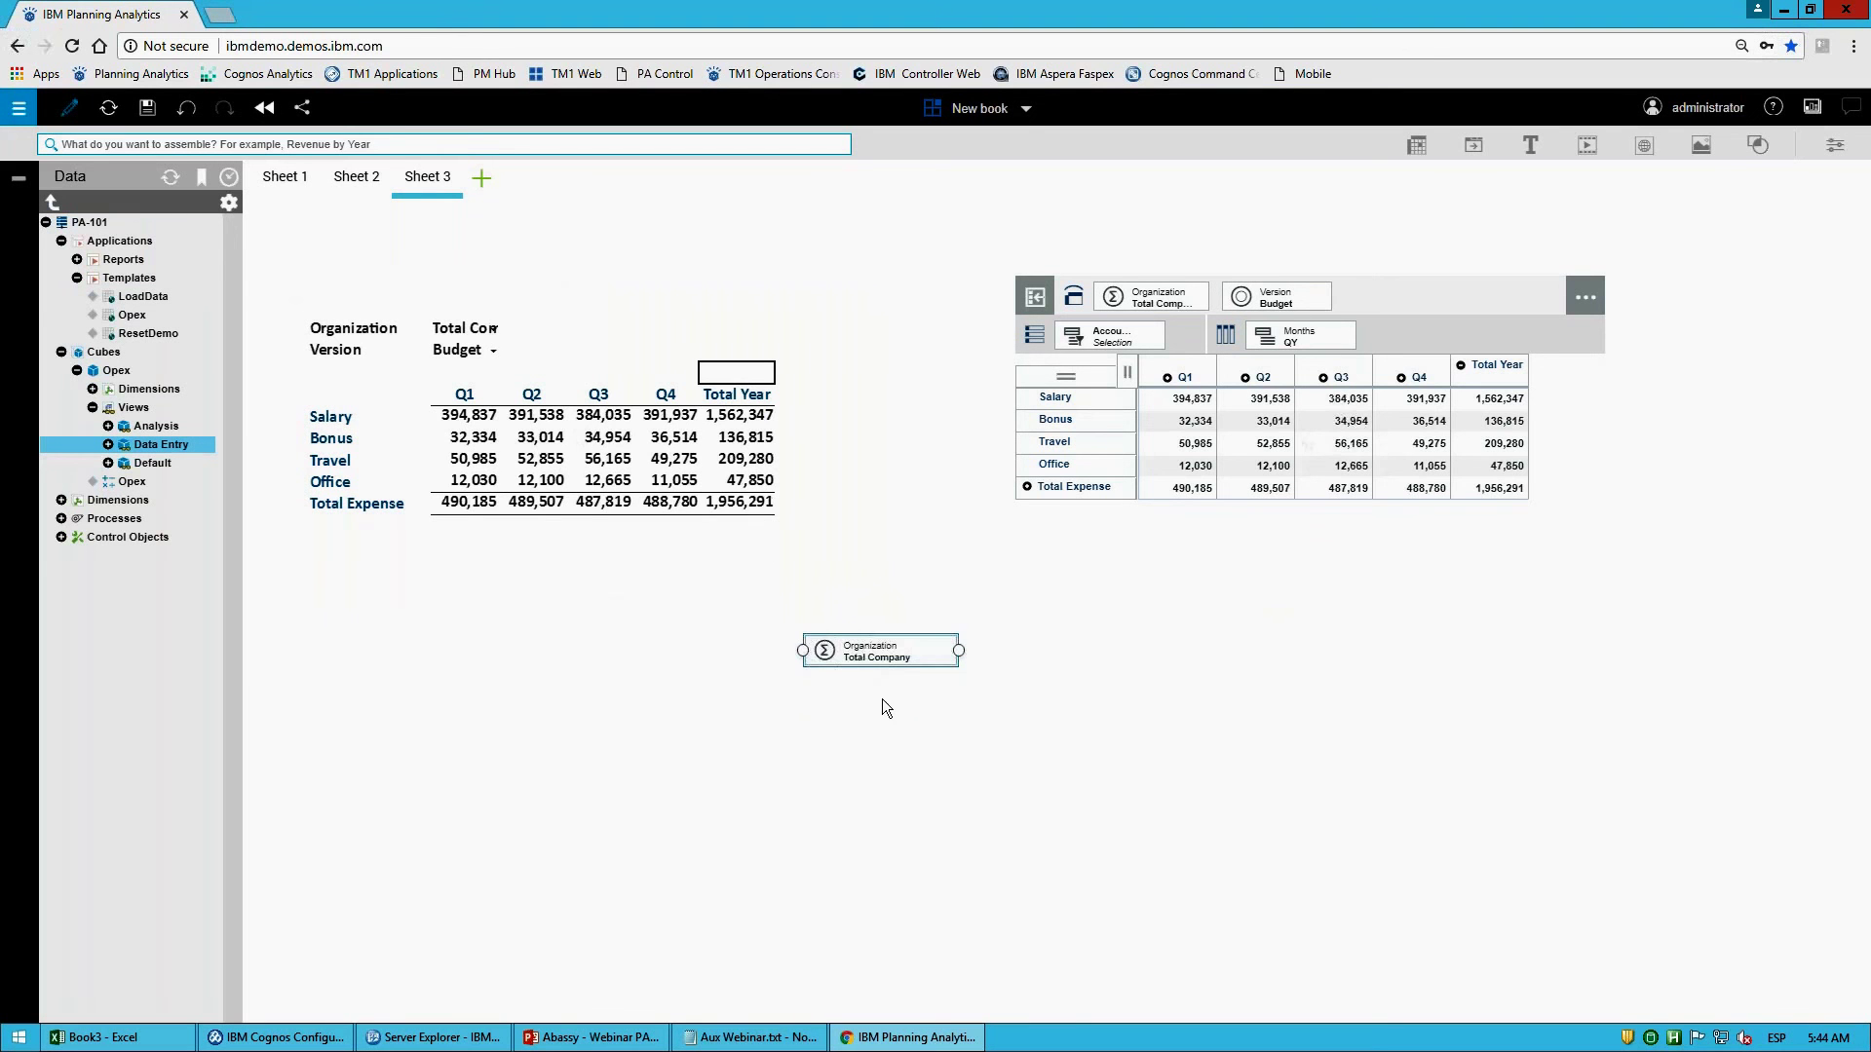
# Step: Export a snapshot of the Opex report to Excel with Opex:Organization as the title dimension to export
pyautogui.click(620, 344)
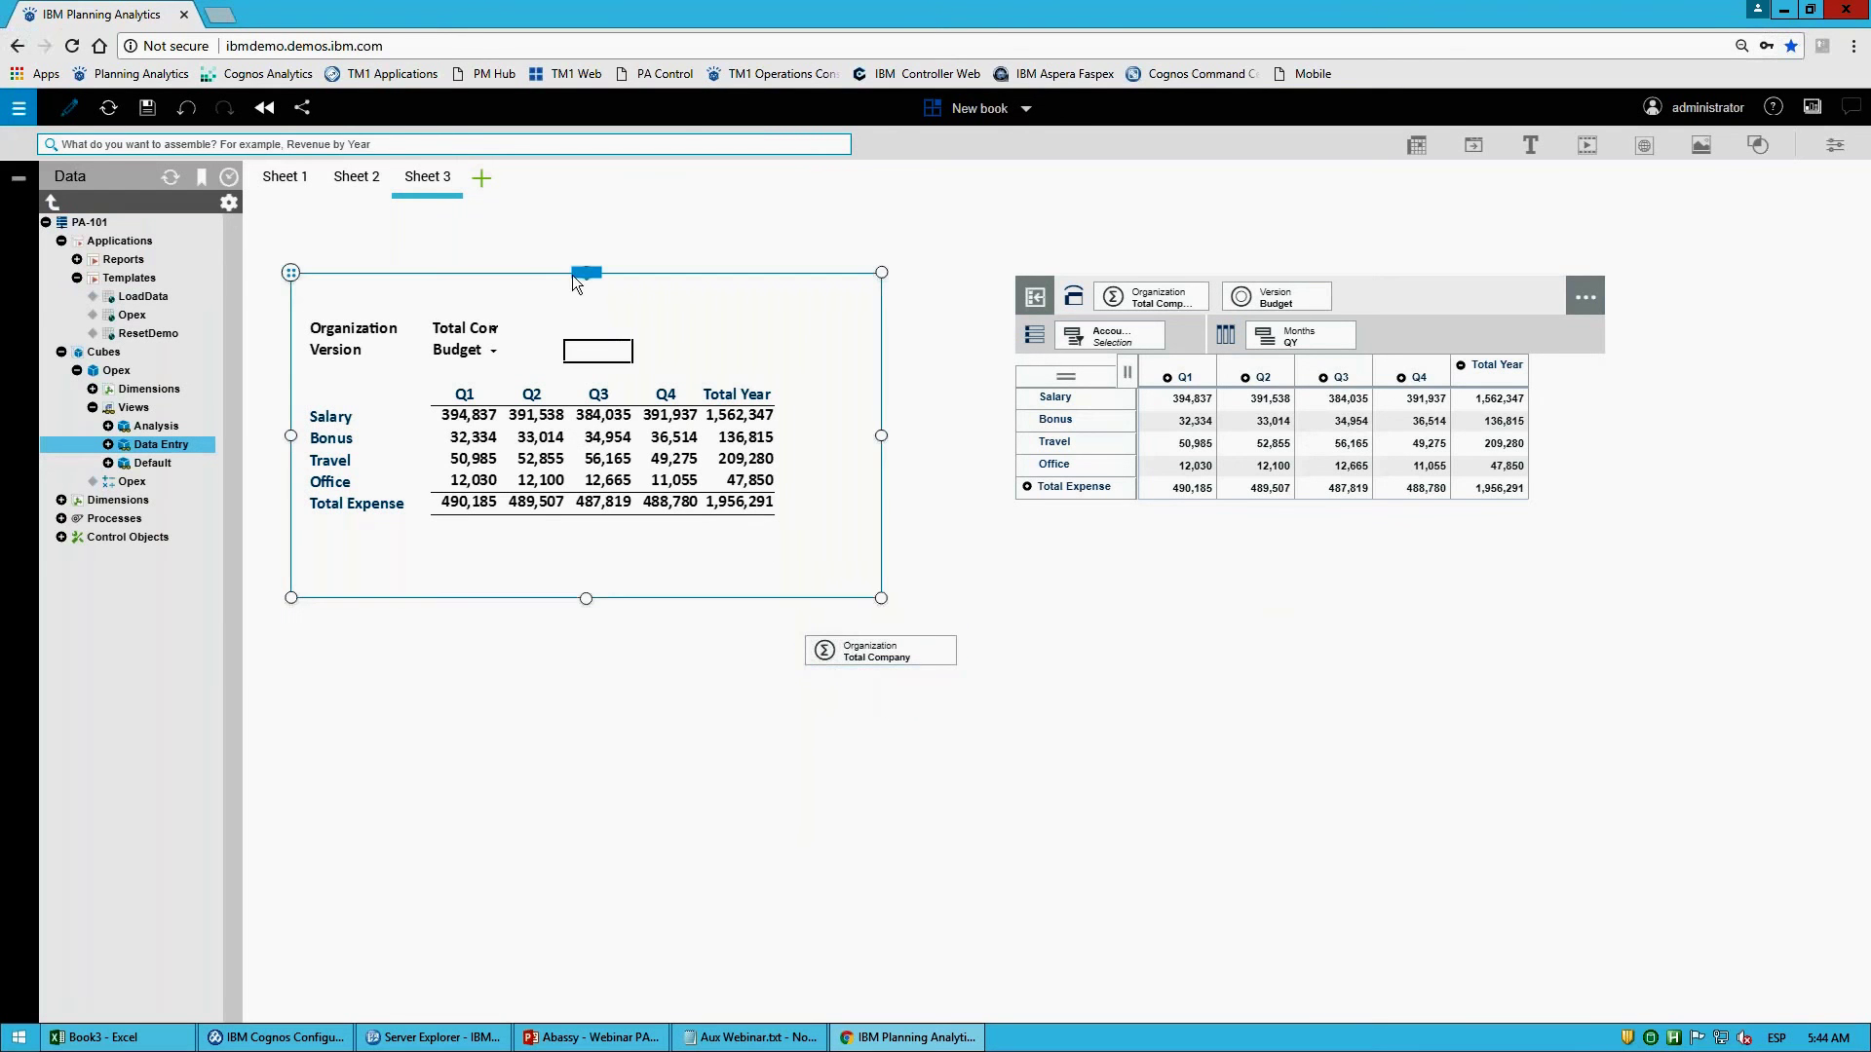
pyautogui.click(585, 273)
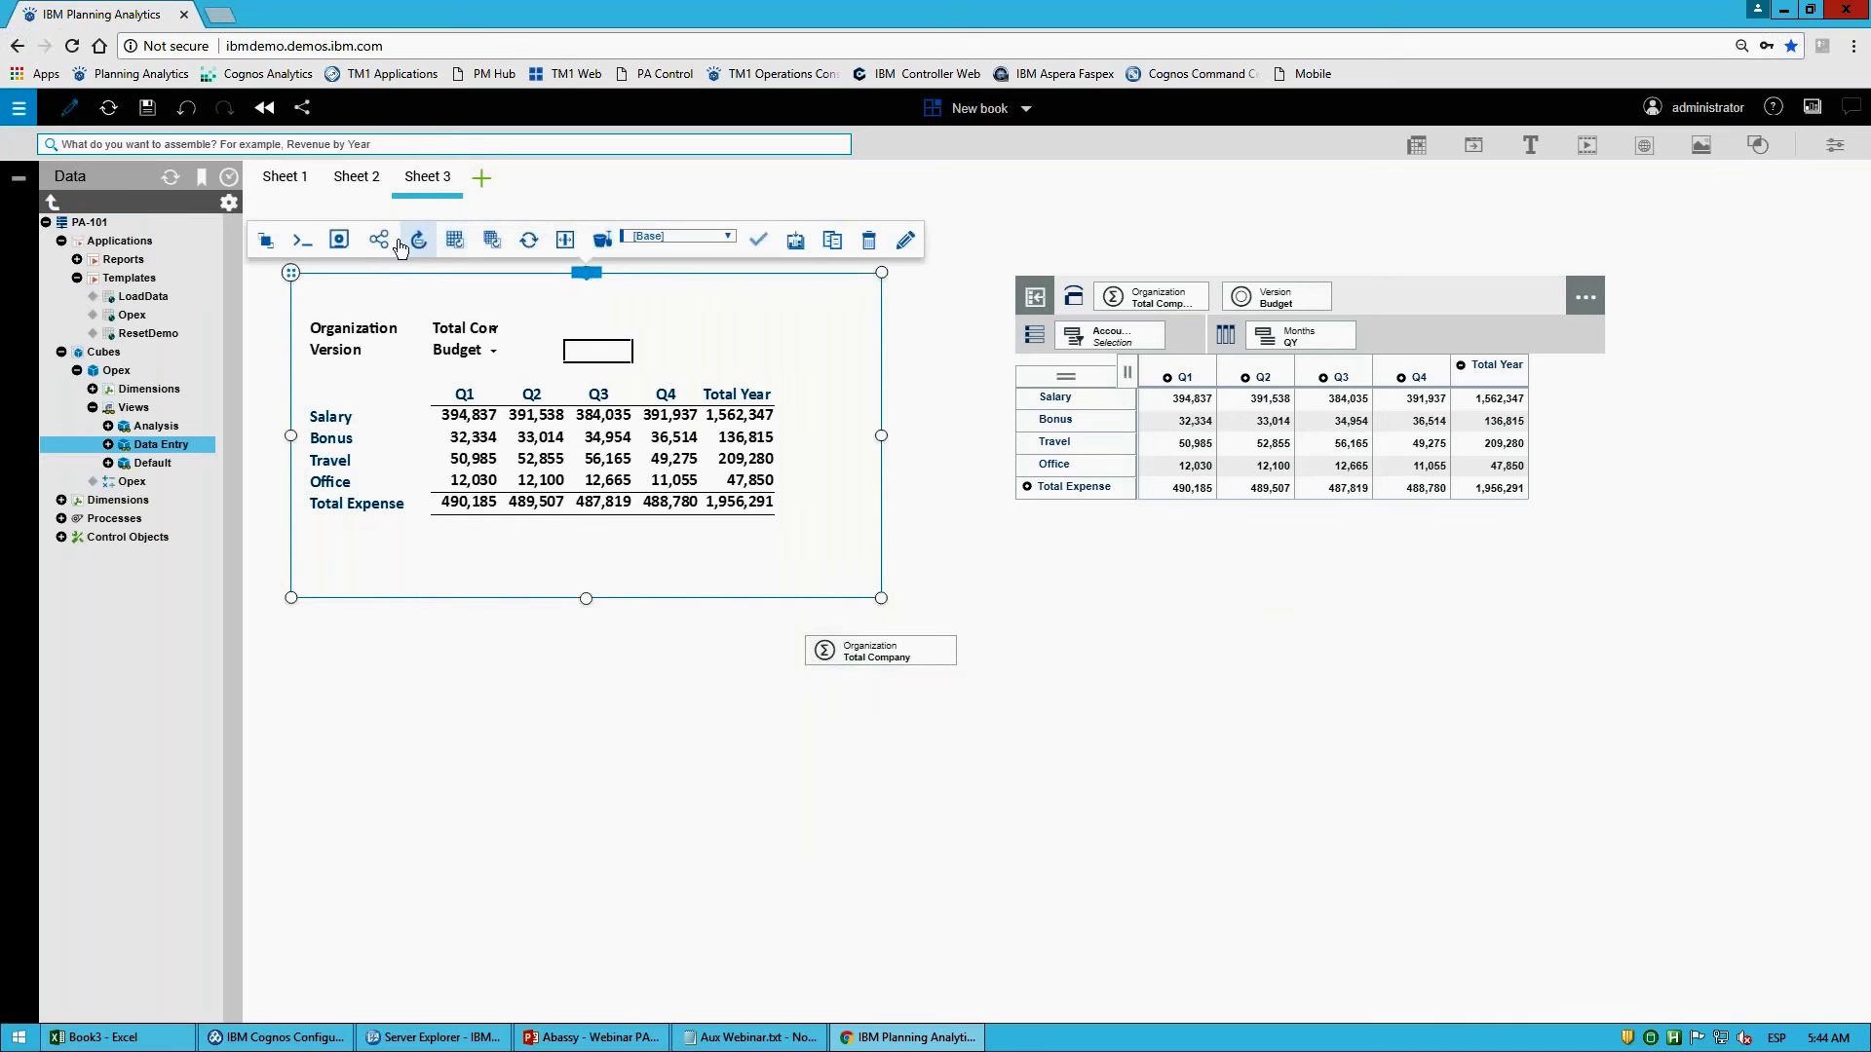
pyautogui.click(387, 248)
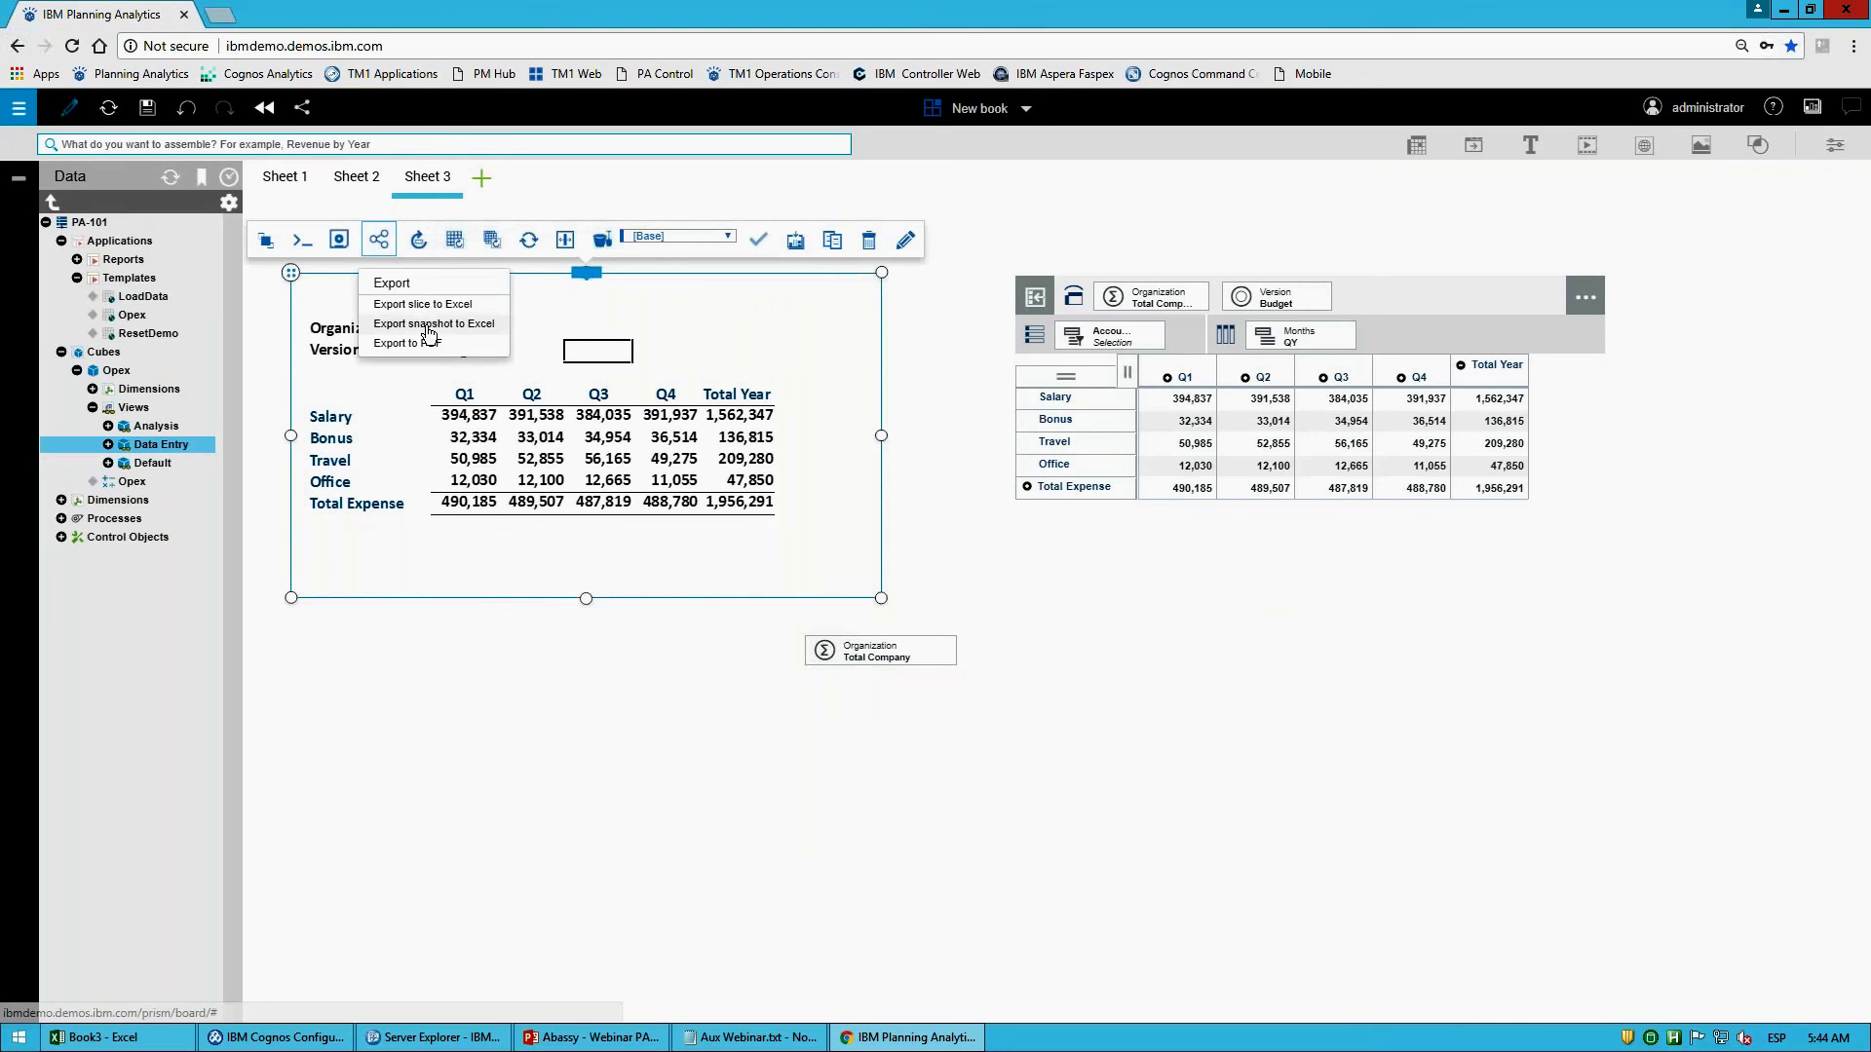
pyautogui.click(435, 328)
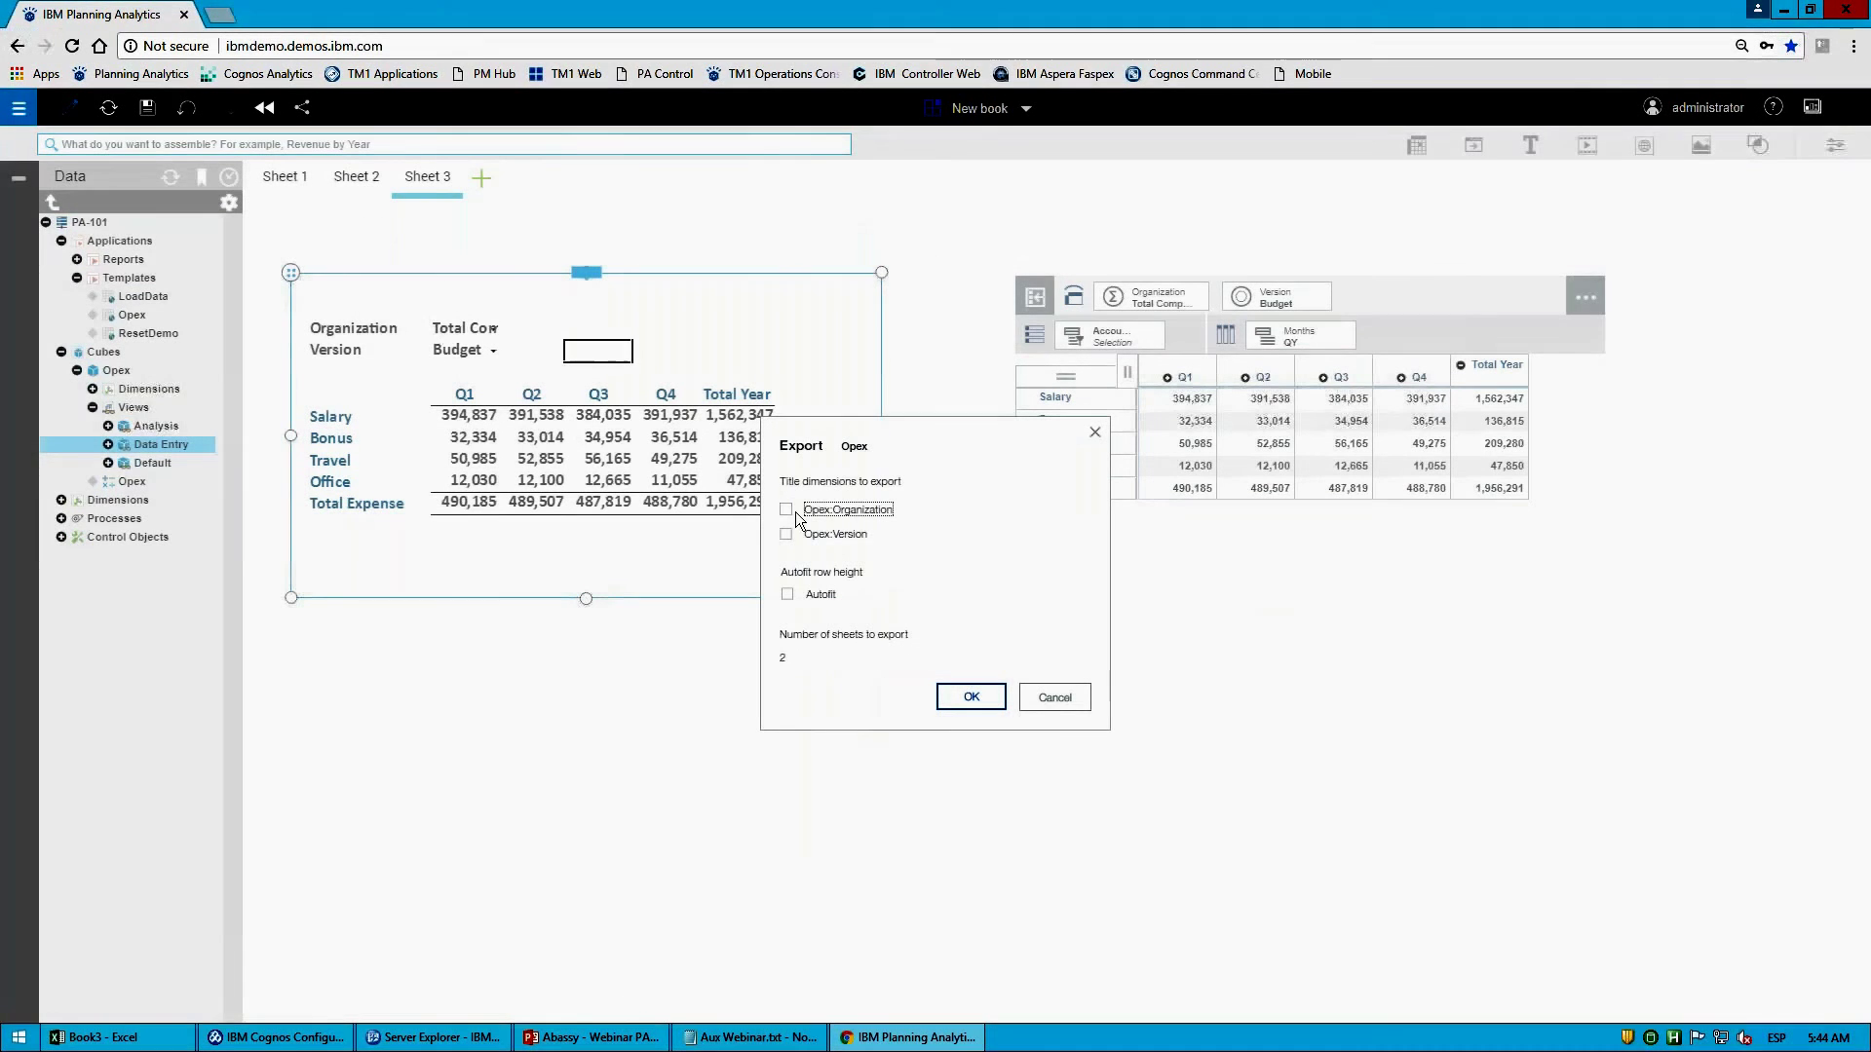
pyautogui.click(786, 510)
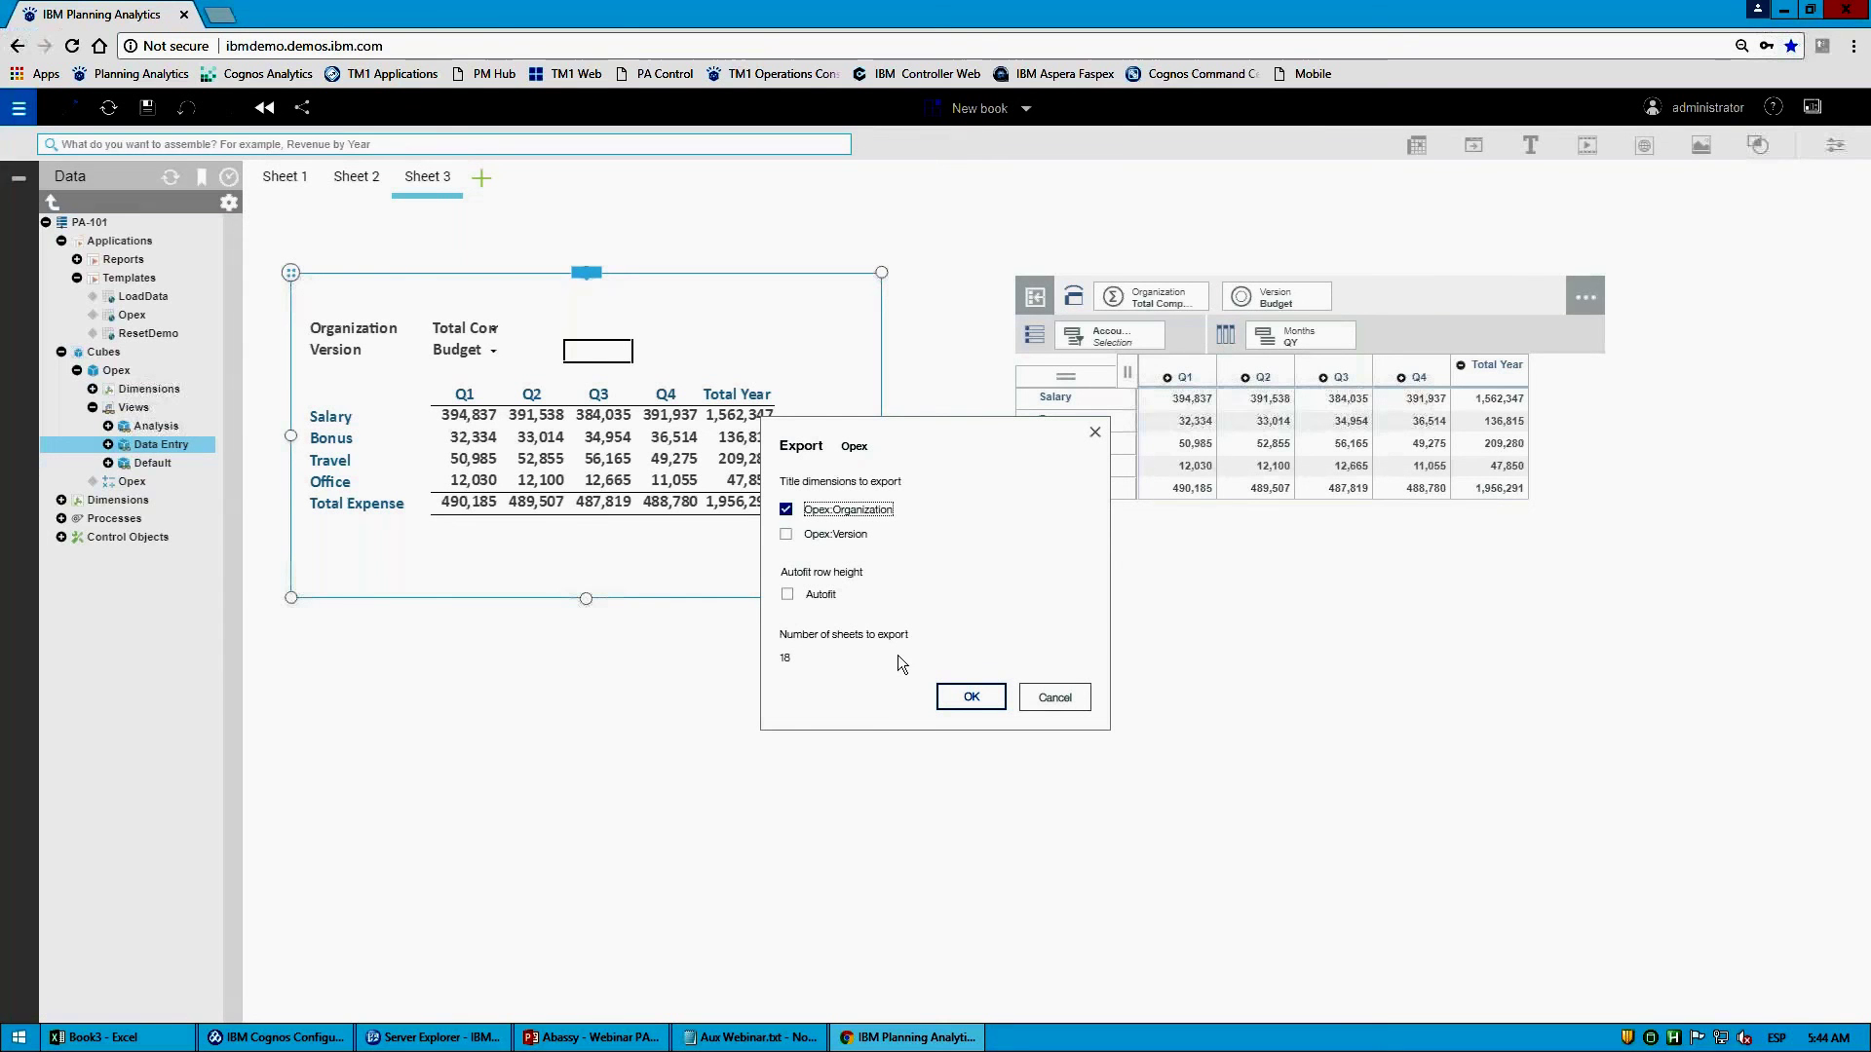
pyautogui.click(972, 696)
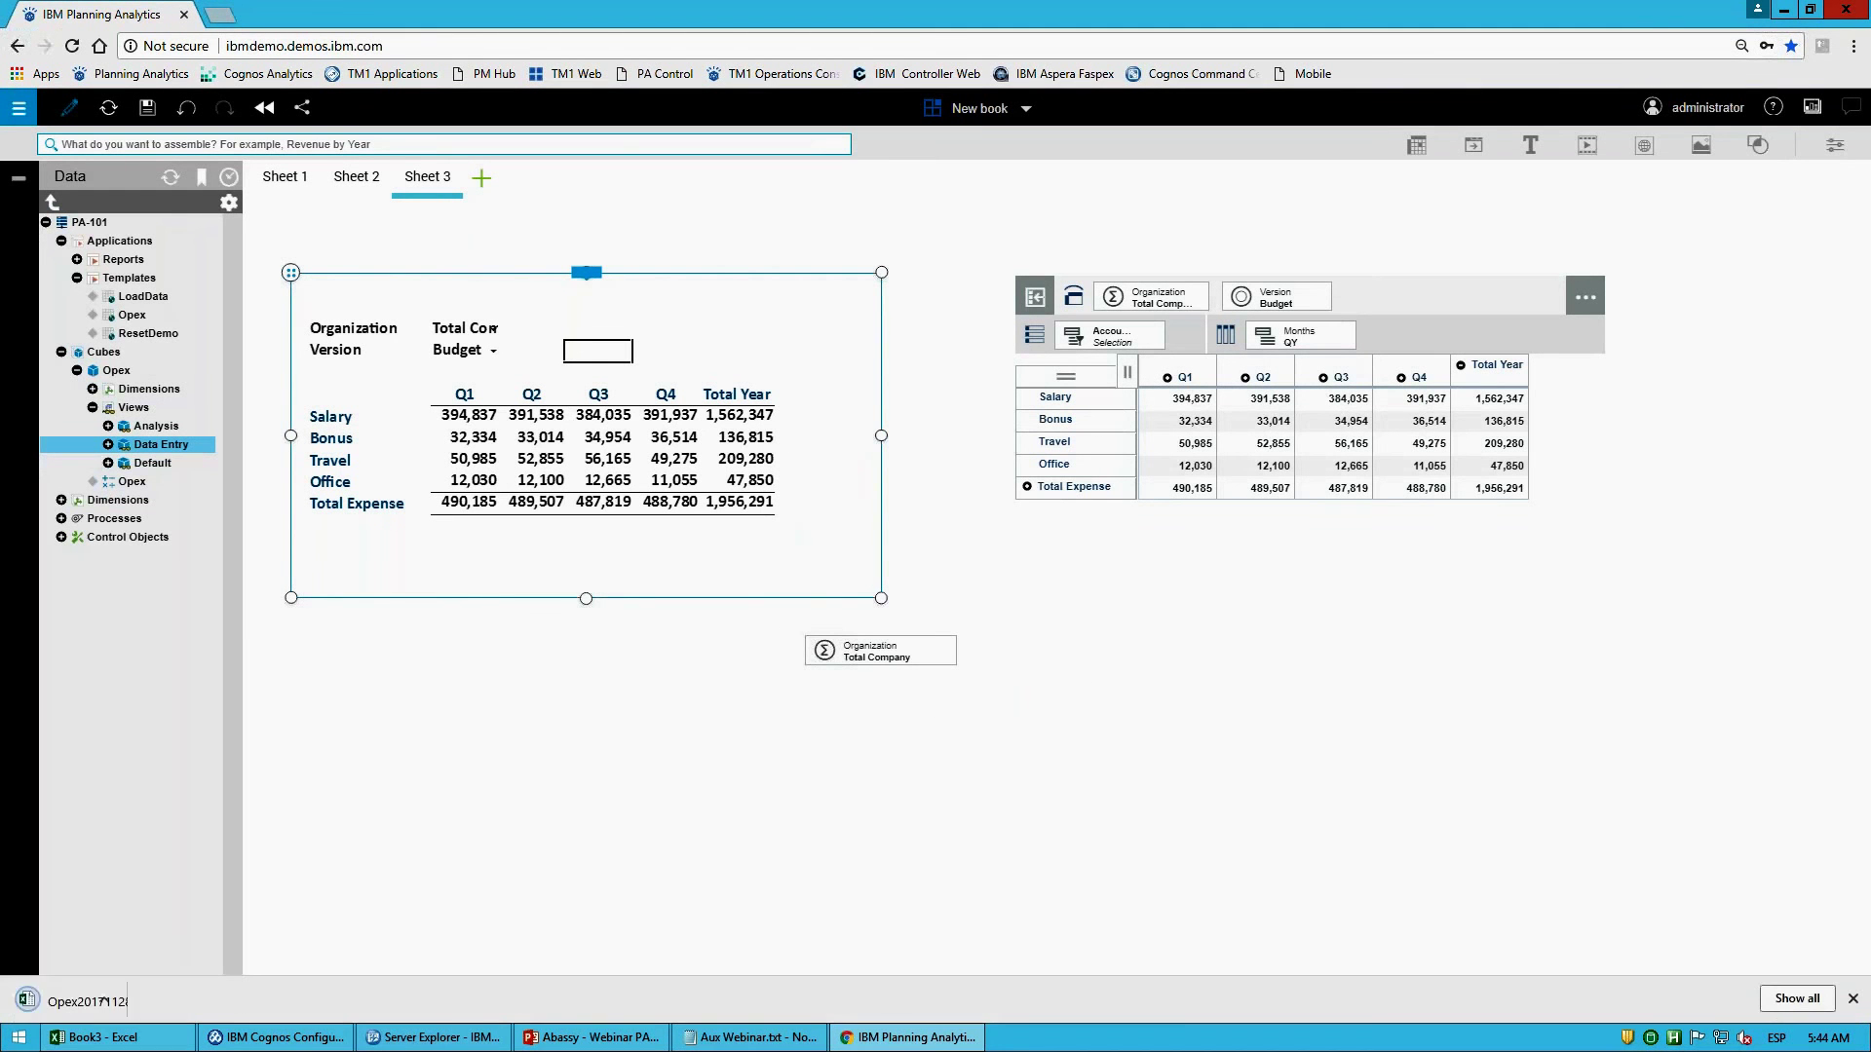
# Step: Open the exported workbook in Excel and review the organization sheets from Opex through Opex_New York, returning to the Opex sheet
pyautogui.click(100, 1005)
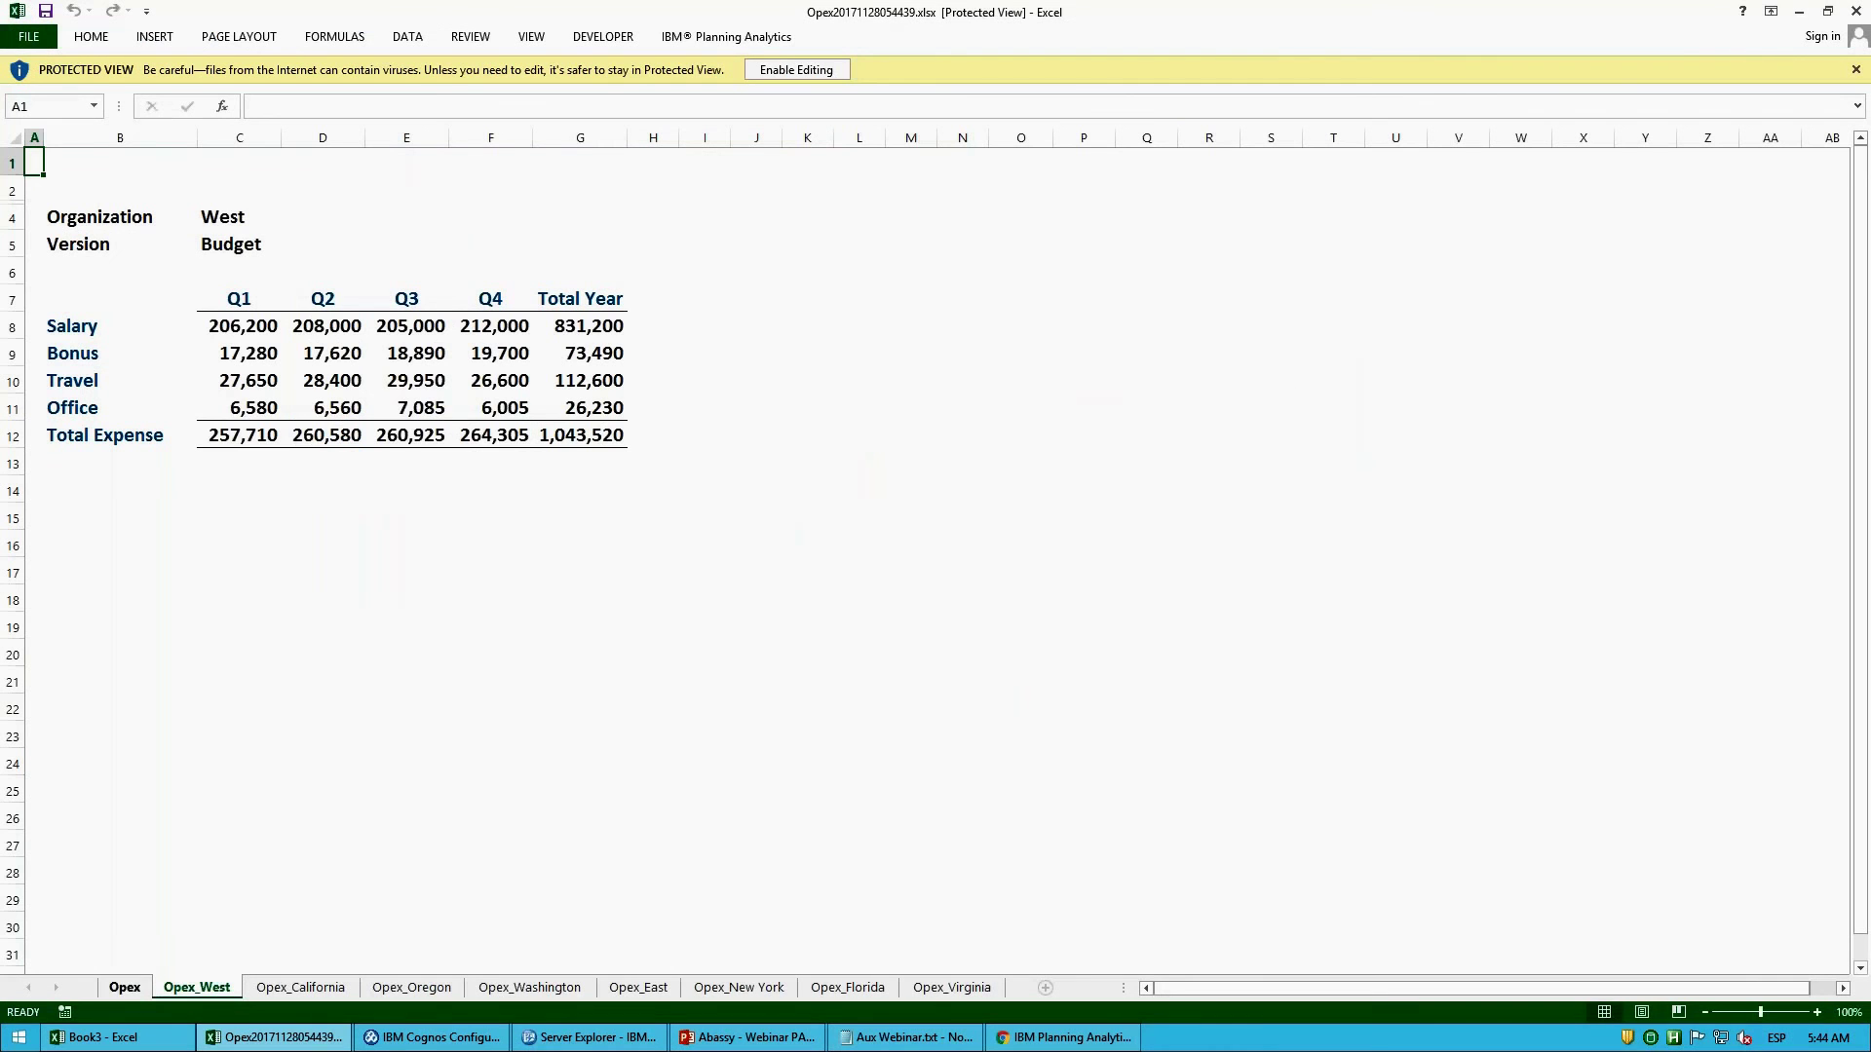
pyautogui.click(134, 992)
pyautogui.click(270, 224)
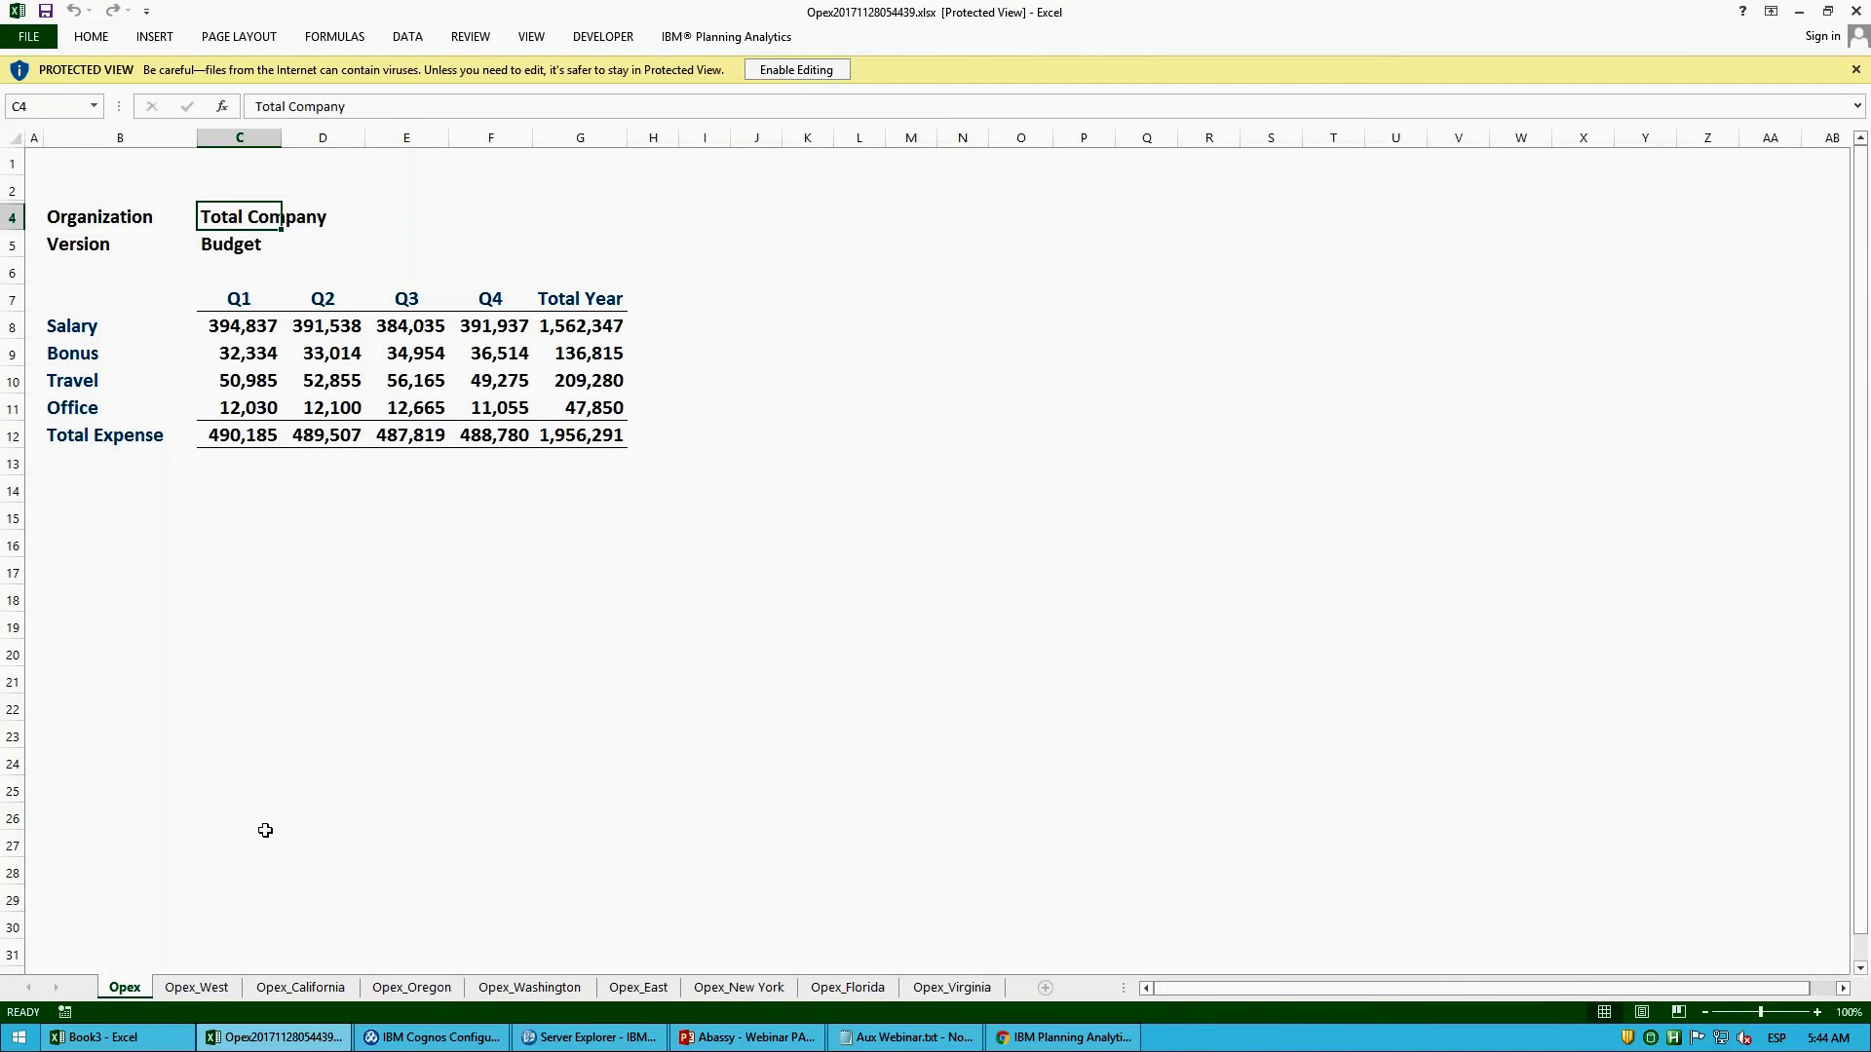
pyautogui.click(206, 988)
pyautogui.click(263, 989)
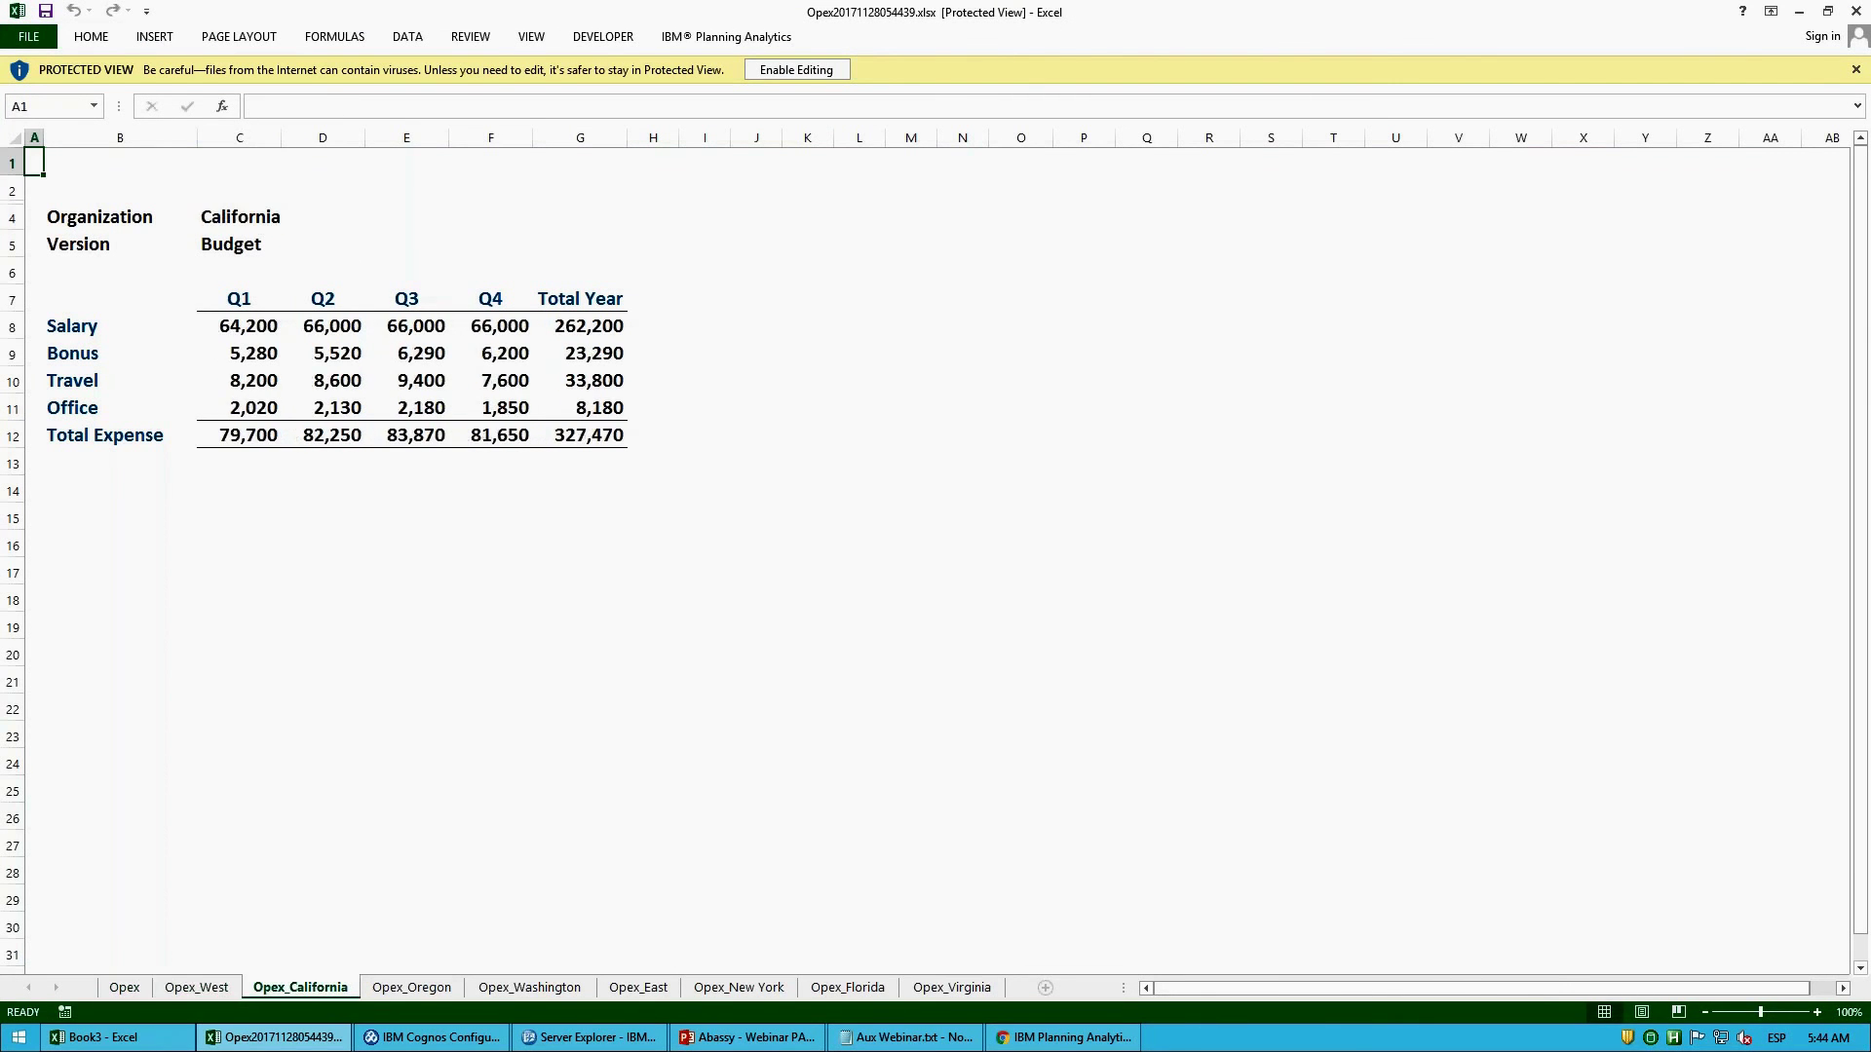
pyautogui.click(409, 988)
pyautogui.click(545, 988)
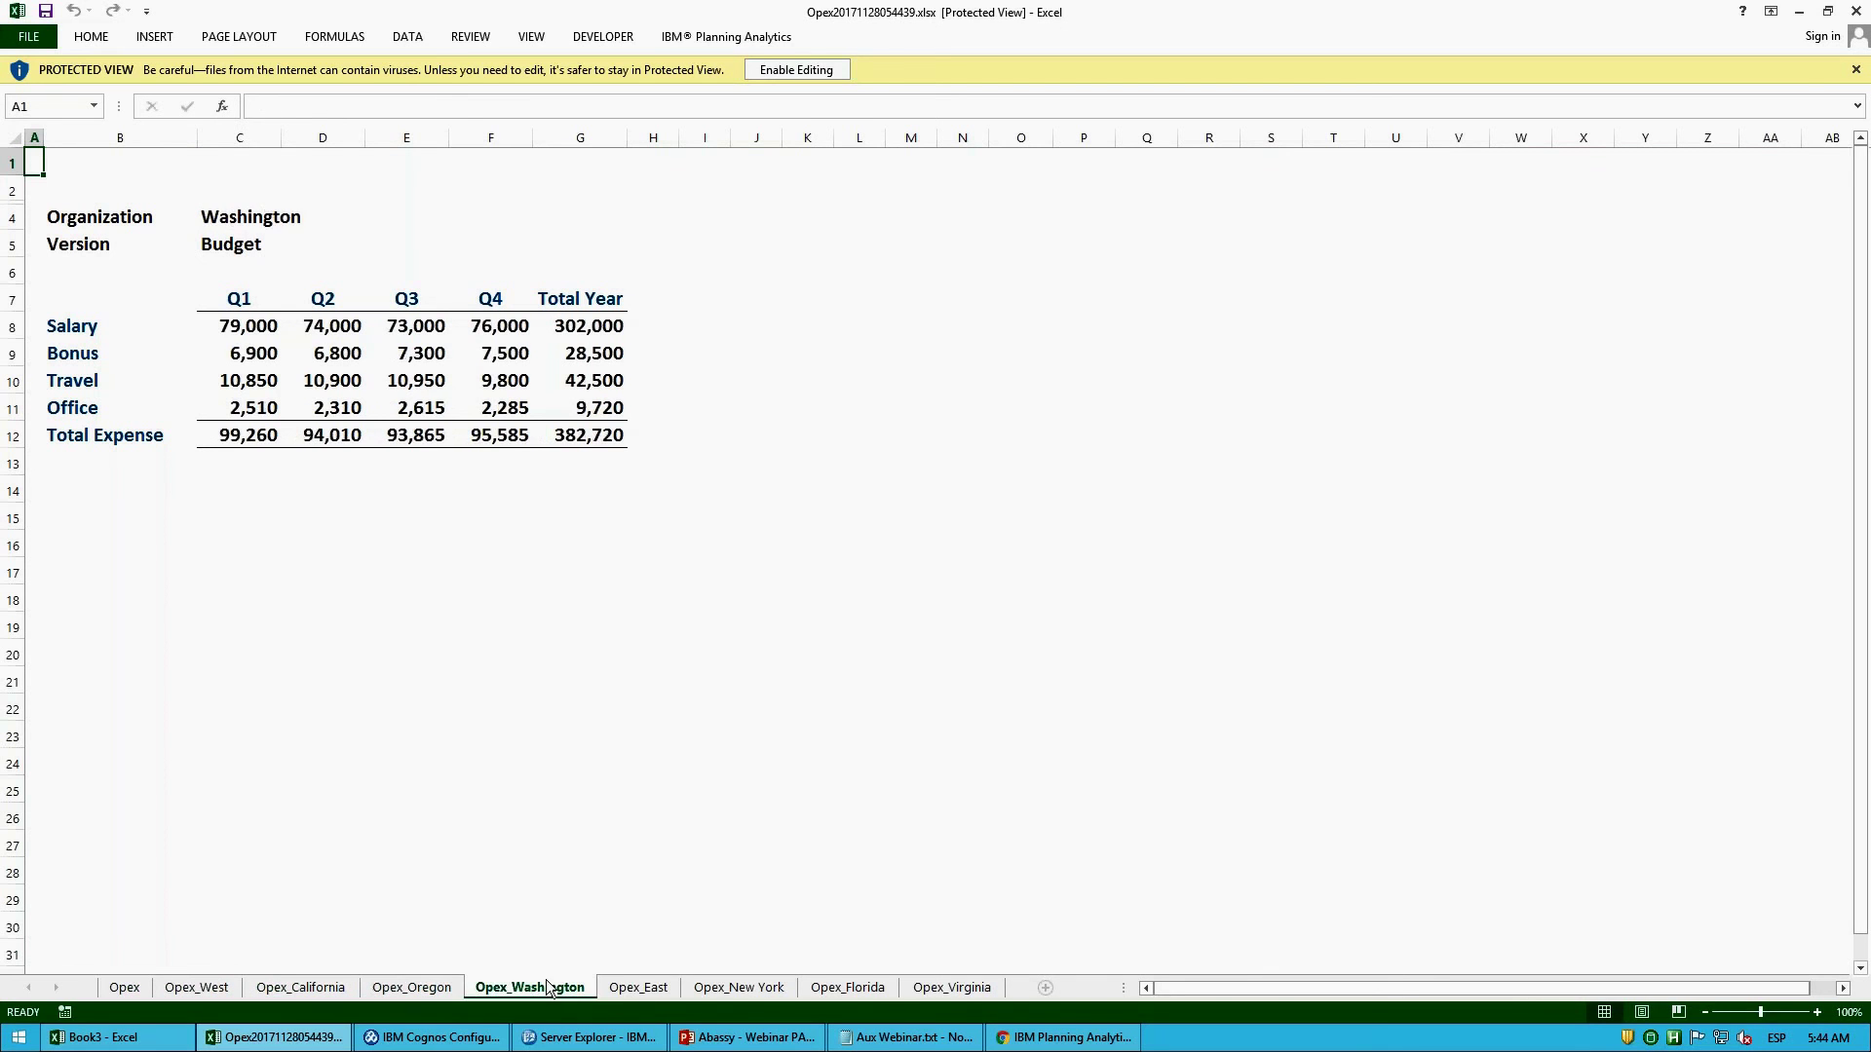
pyautogui.click(641, 989)
pyautogui.click(740, 989)
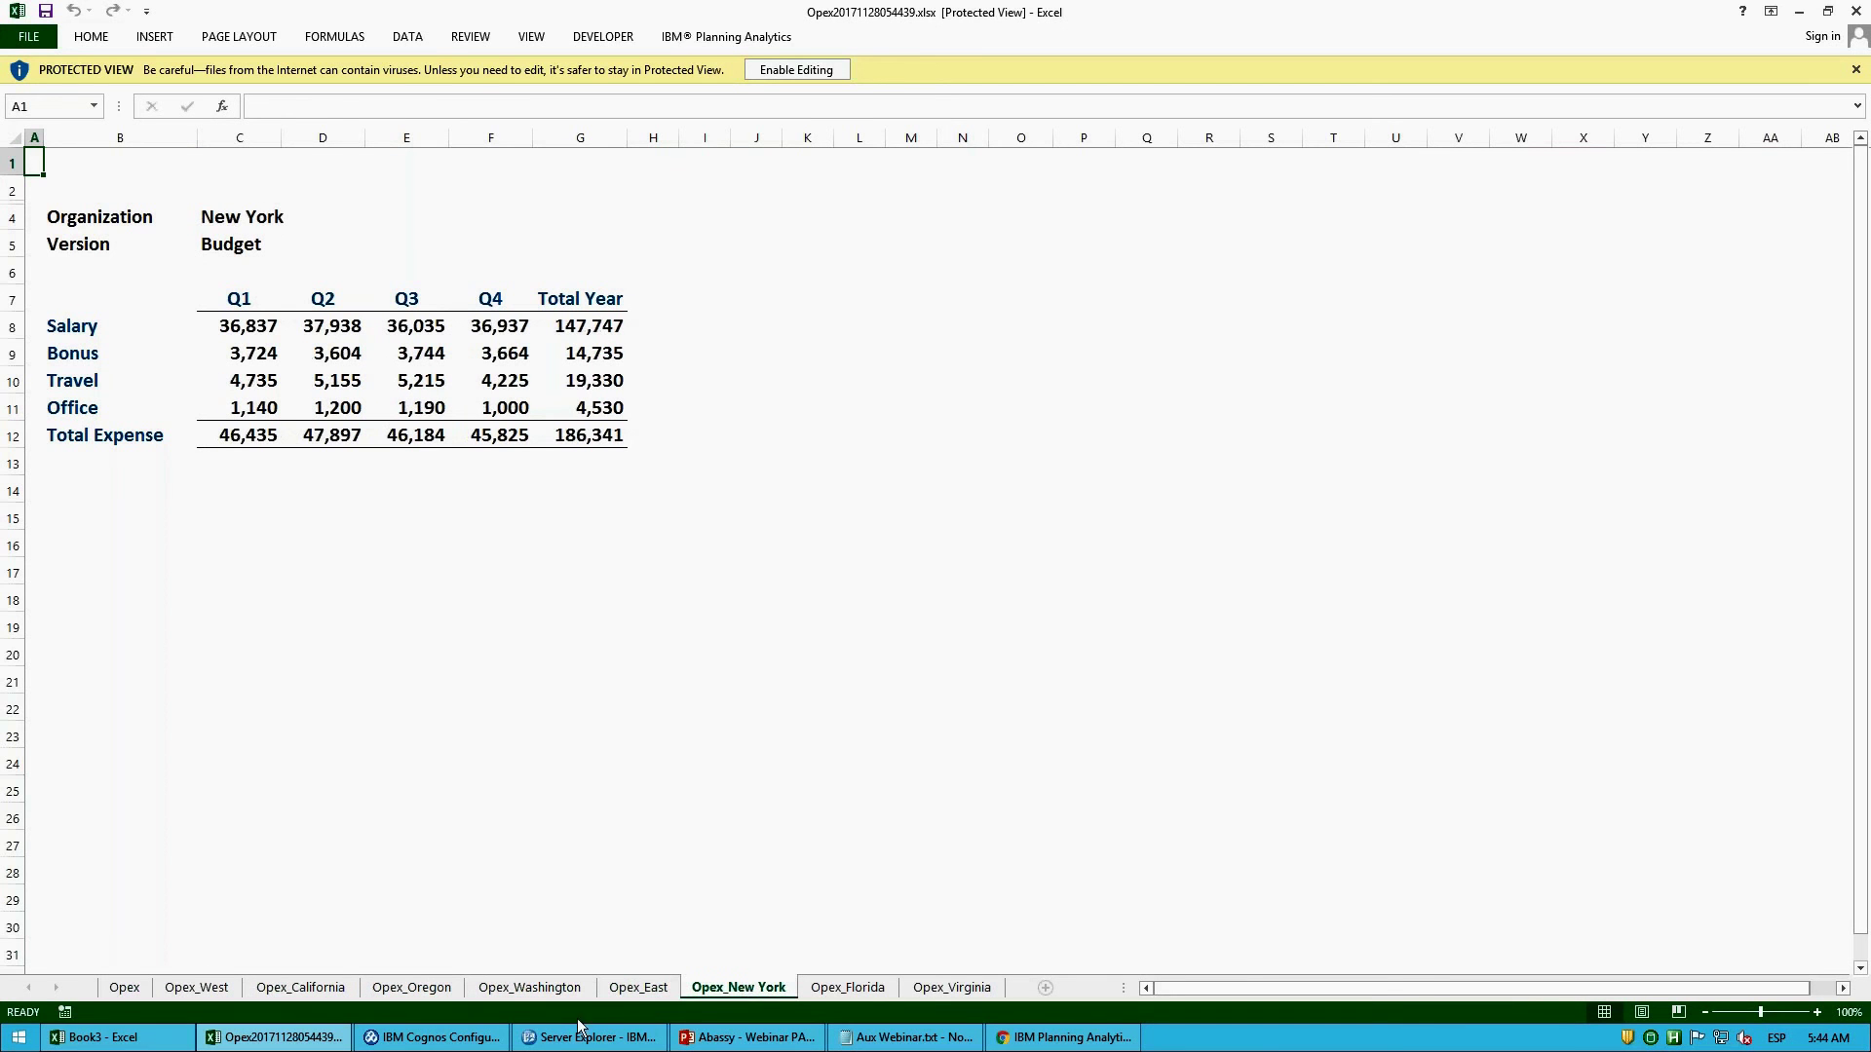
pyautogui.click(119, 989)
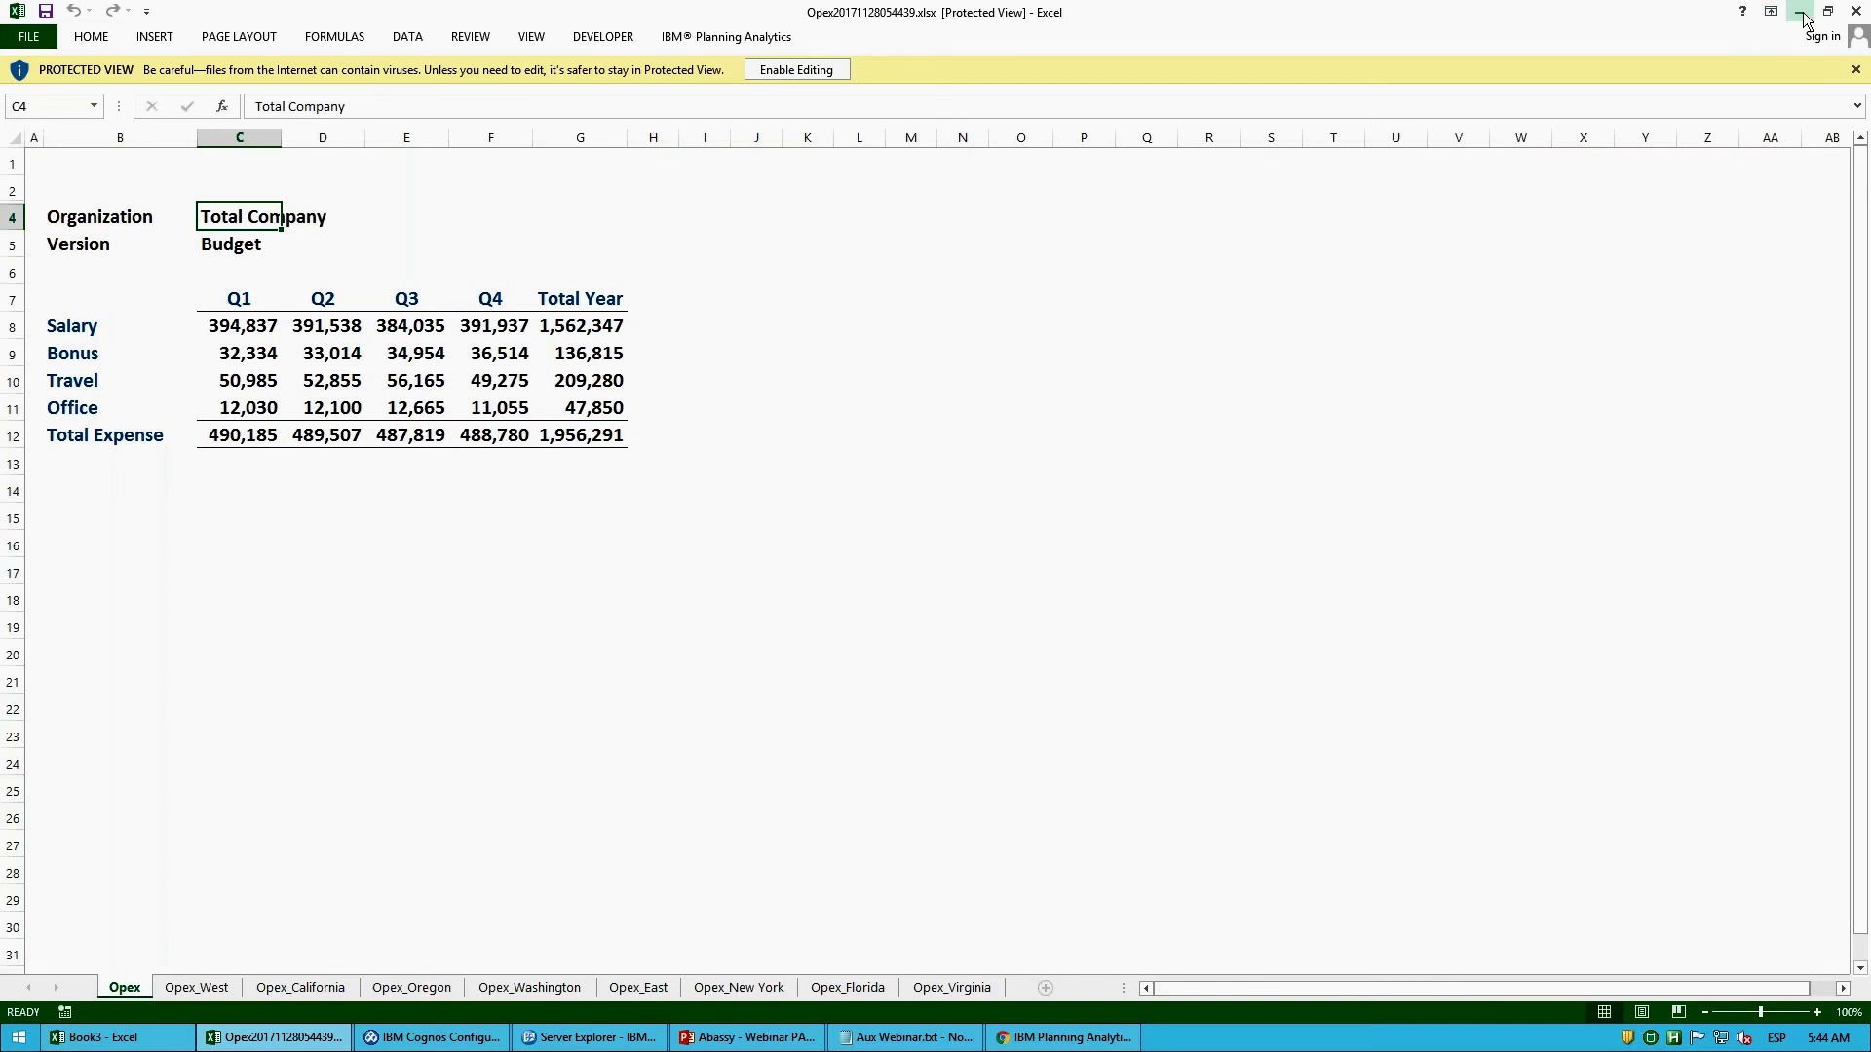